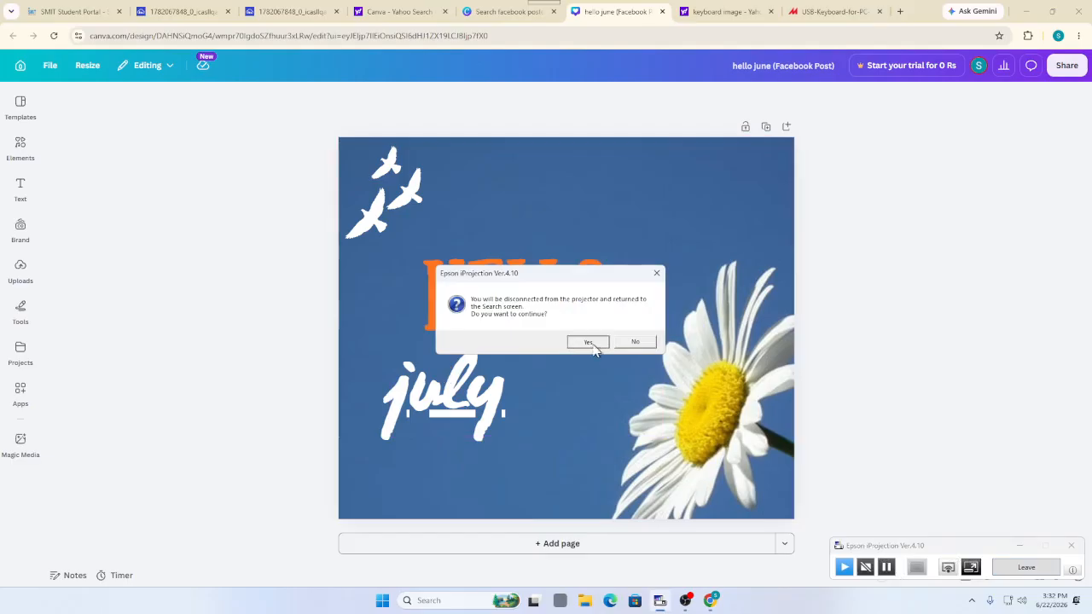
# Disconnect the projector, relaunch Epson iProjection to reconnect, and dismiss the 'already running' notice
pyautogui.click(598, 343)
pyautogui.click(457, 601)
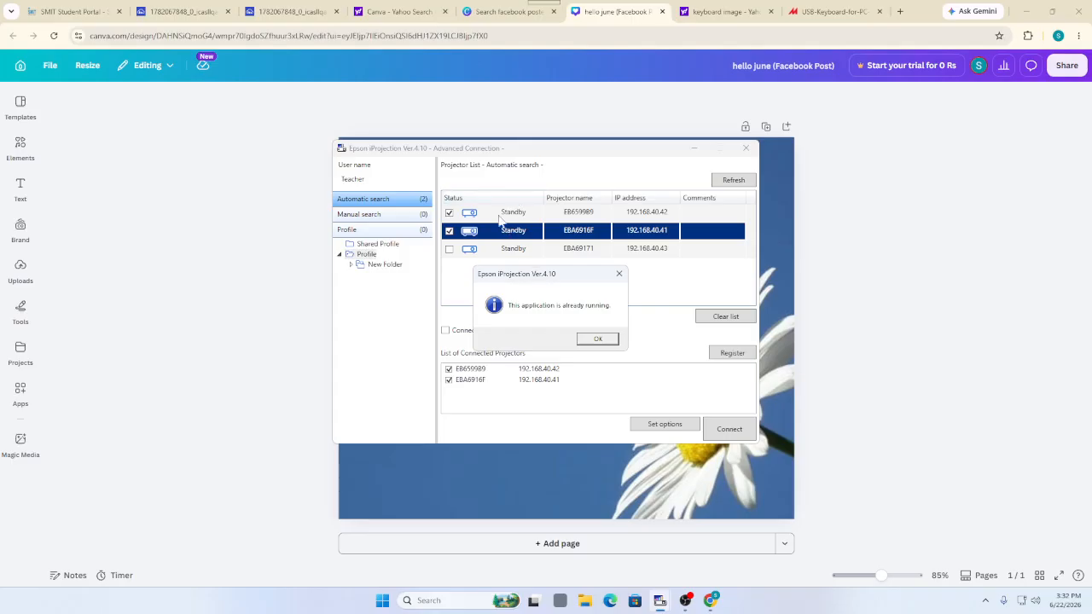
pyautogui.press('Return')
pyautogui.click(712, 429)
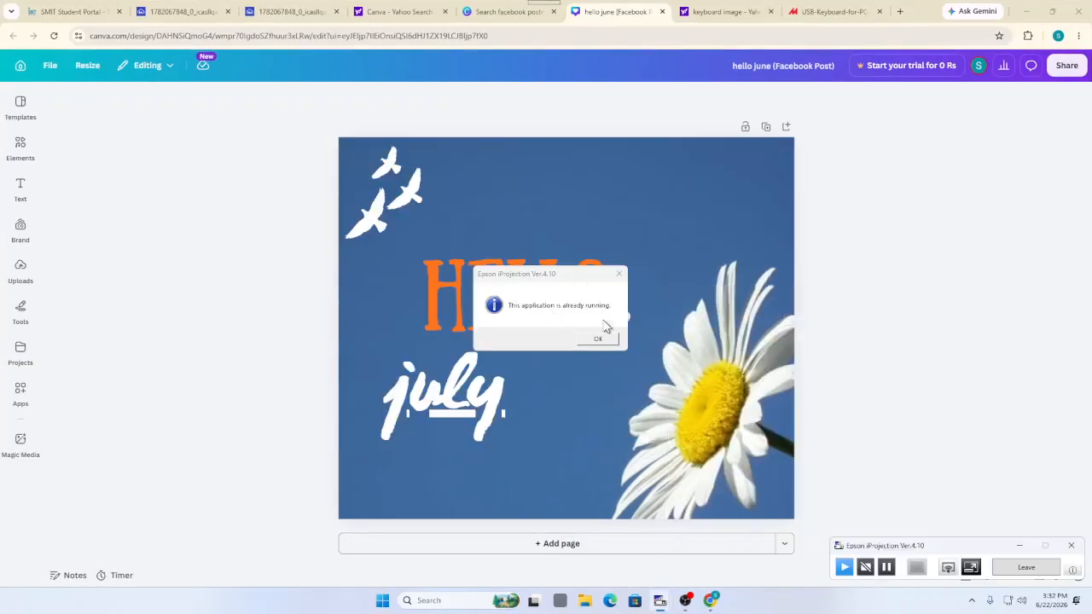
pyautogui.click(619, 274)
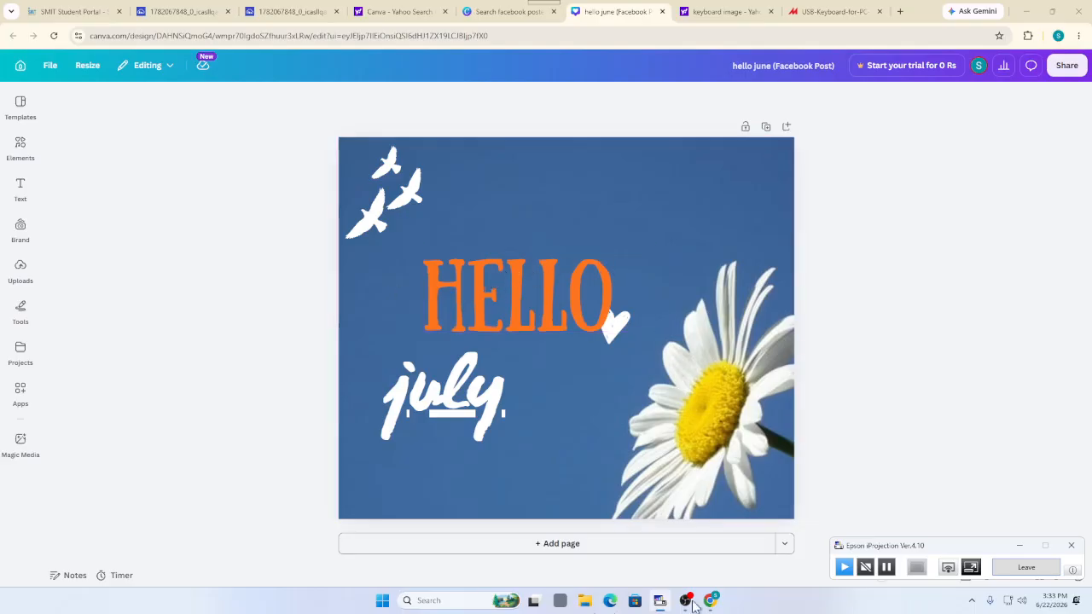
# Set the HELLO title's font to Bukhari Script after trying Times New Roman MT
pyautogui.click(611, 307)
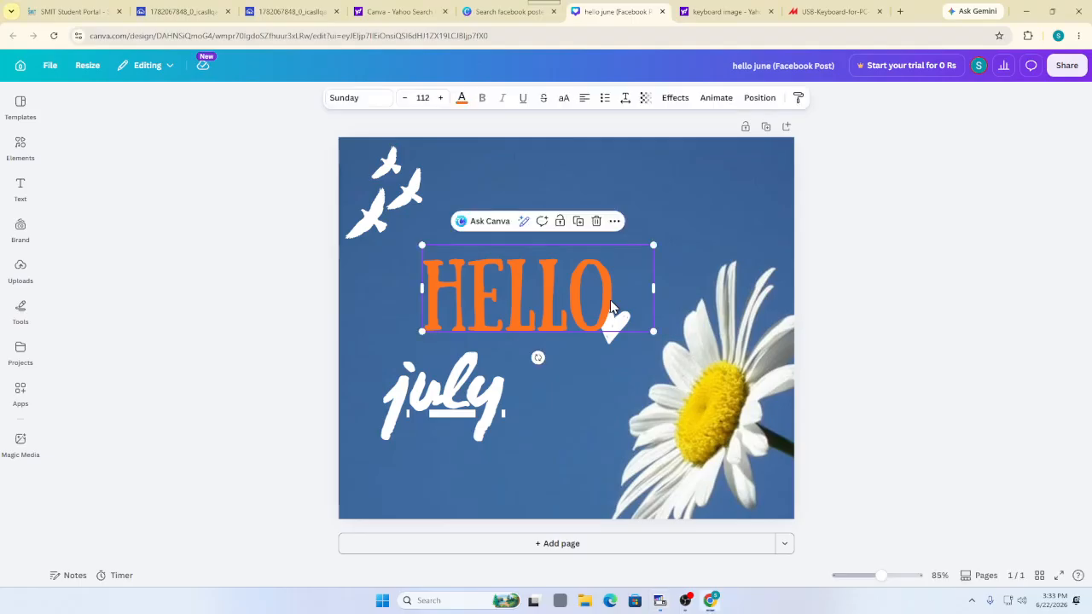
pyautogui.doubleClick(611, 308)
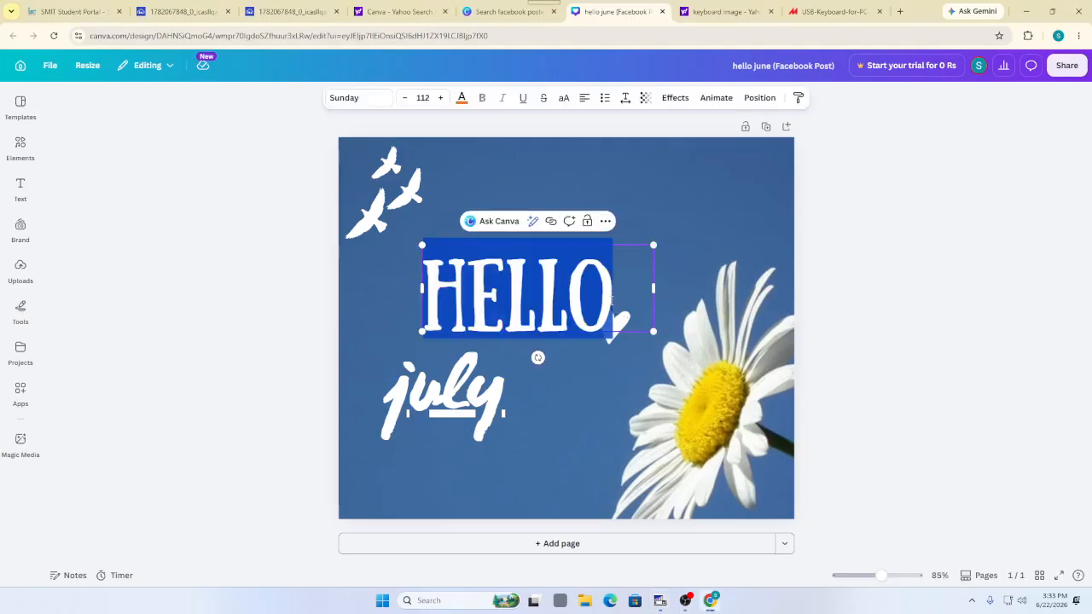
pyautogui.click(383, 107)
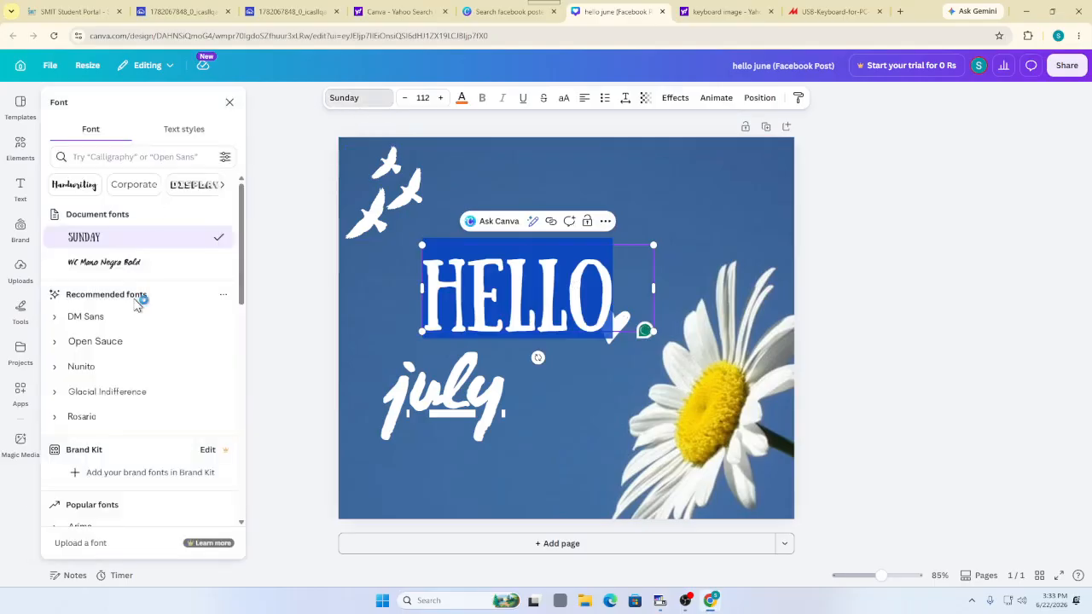
pyautogui.scroll(-5, 145, 278)
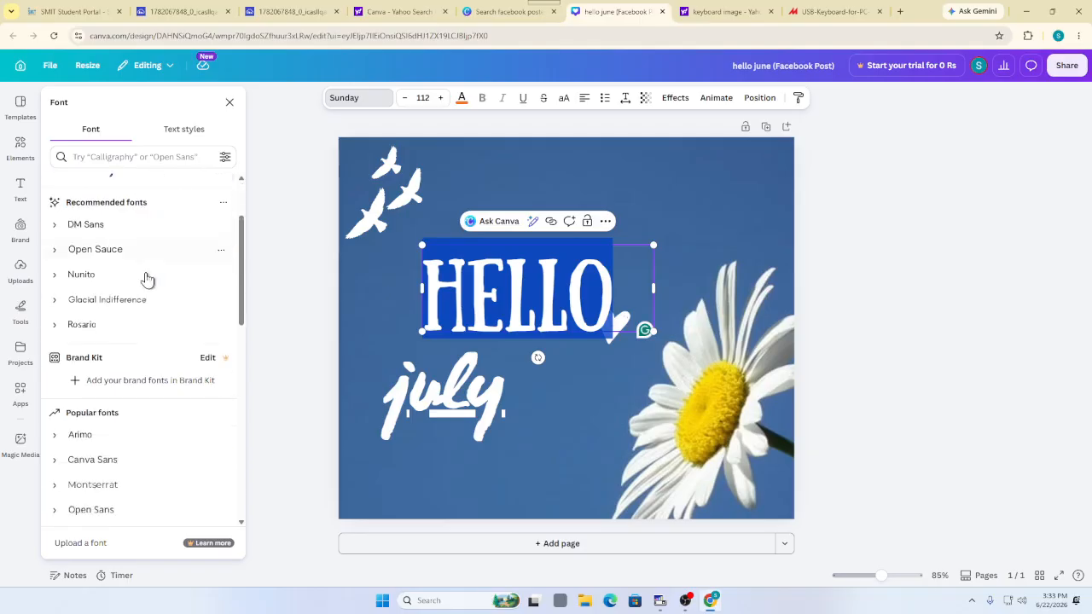
pyautogui.scroll(-7, 147, 279)
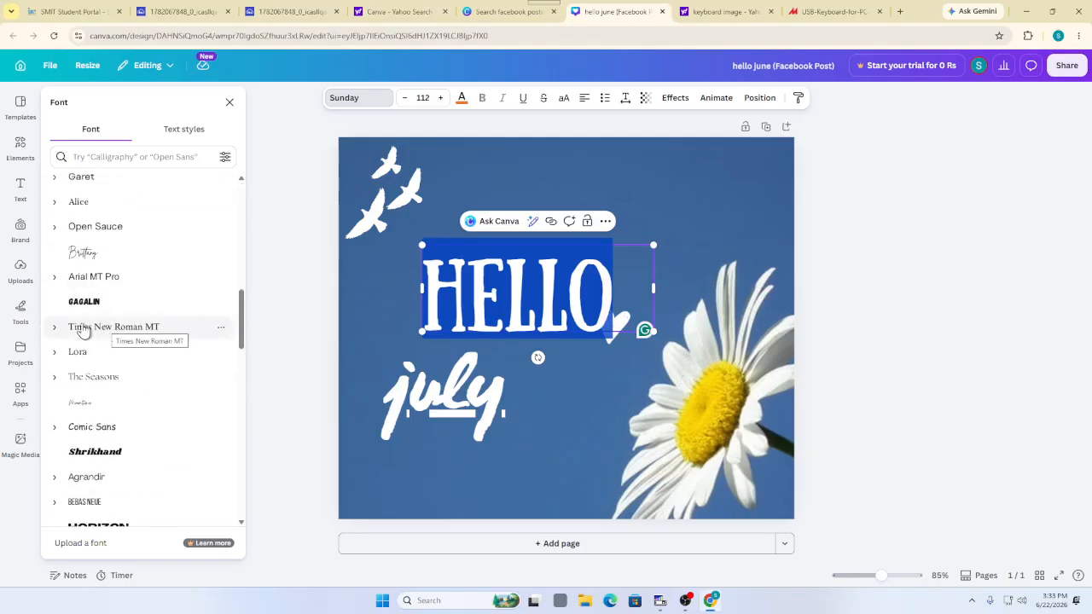
pyautogui.click(83, 329)
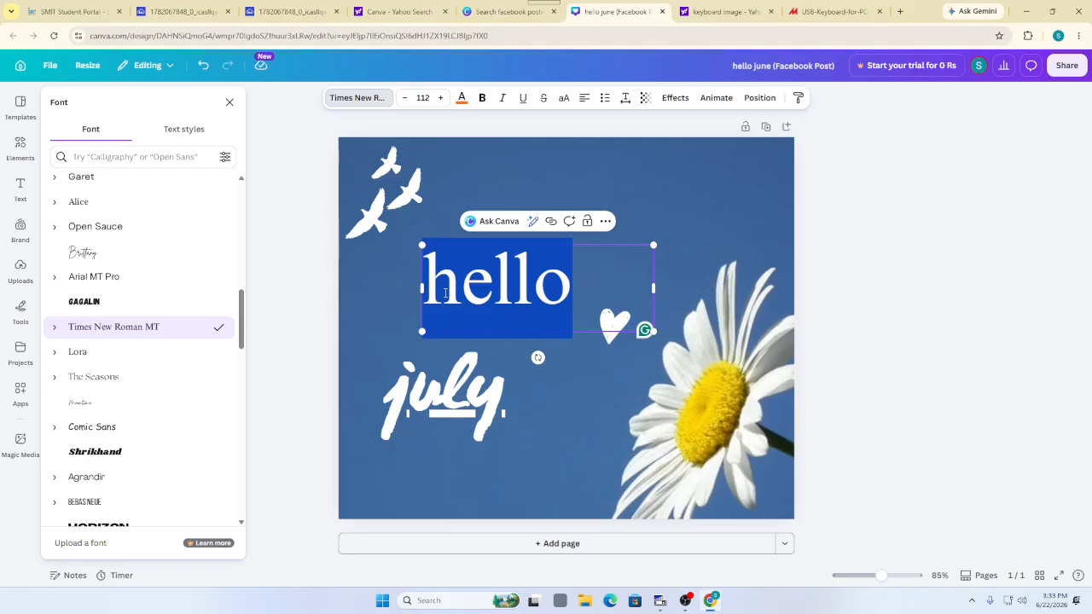
pyautogui.scroll(-5, 75, 316)
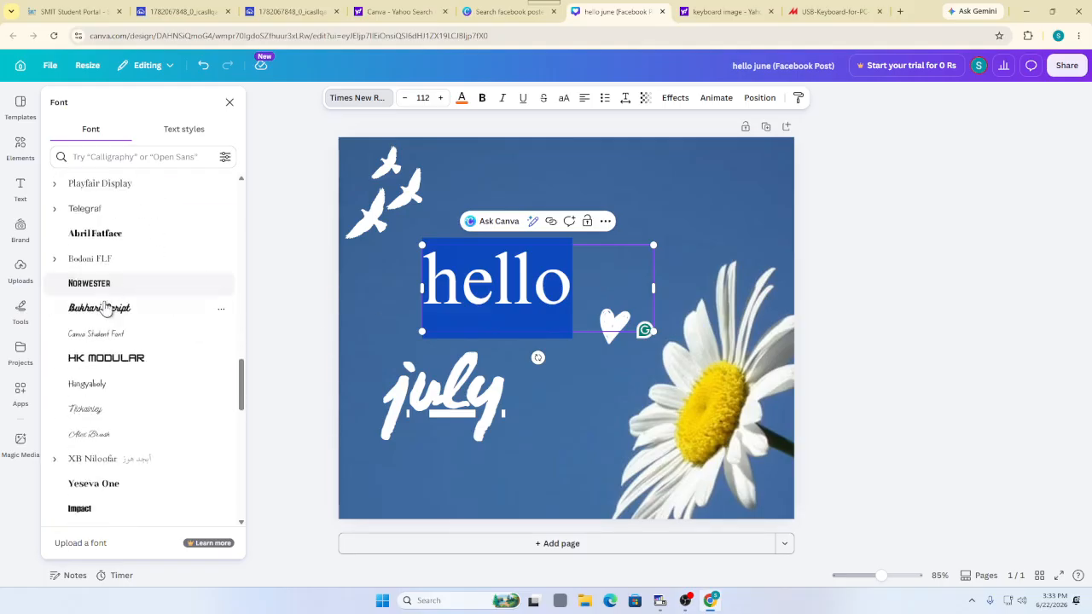
pyautogui.click(75, 316)
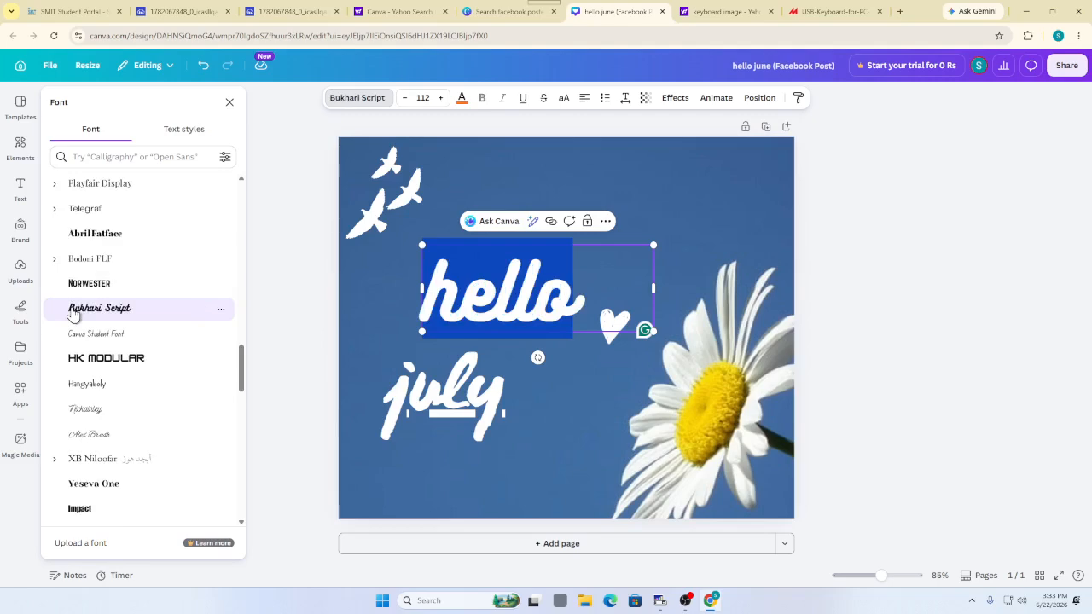
pyautogui.scroll(-5, 139, 315)
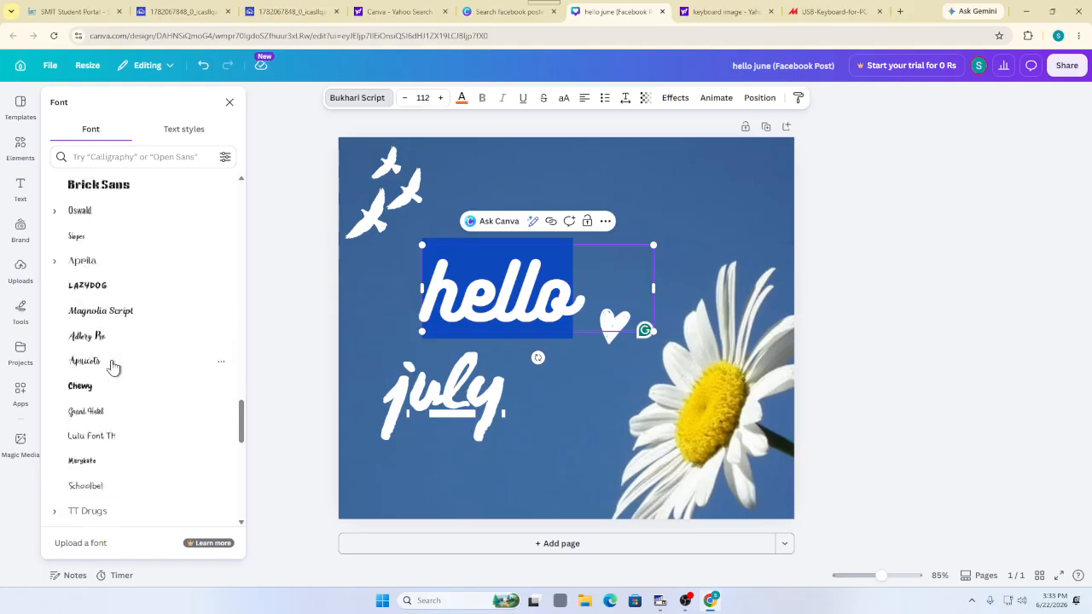
pyautogui.scroll(-6, 114, 367)
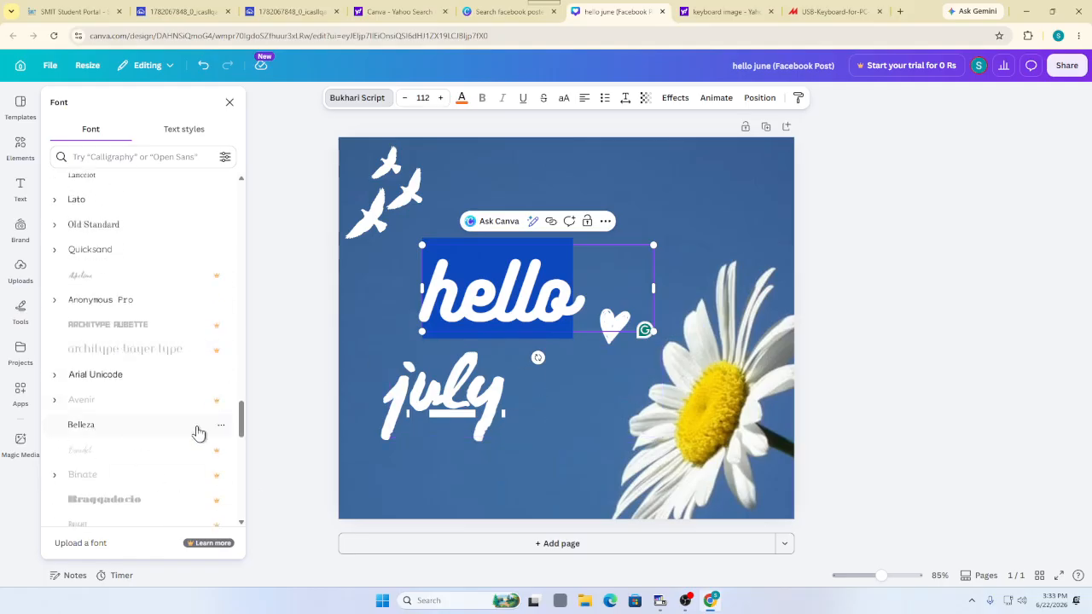
pyautogui.scroll(-6, 122, 268)
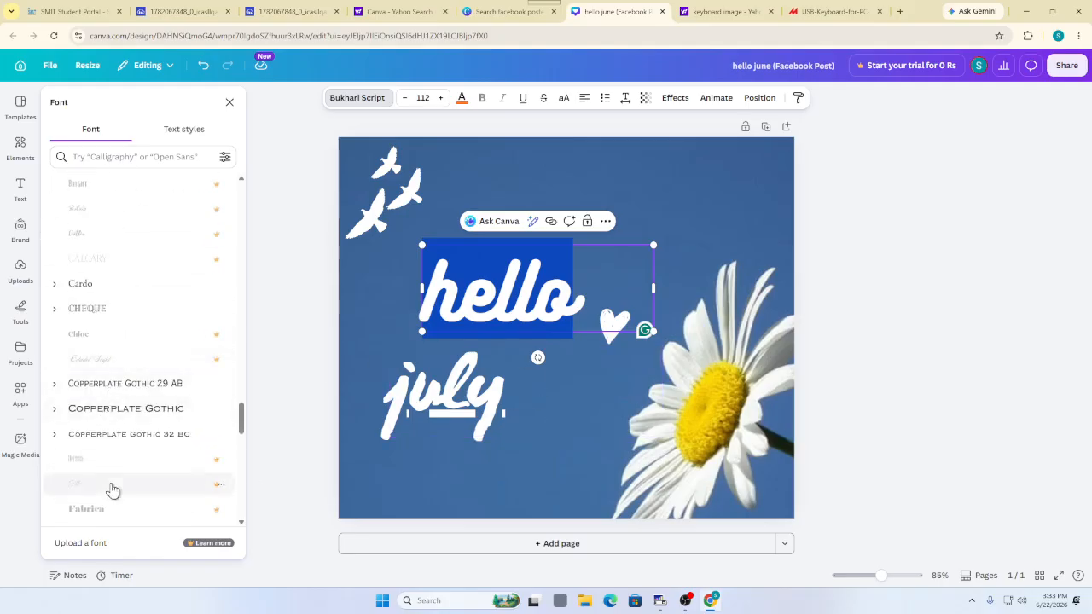
pyautogui.scroll(-5, 114, 489)
pyautogui.click(117, 213)
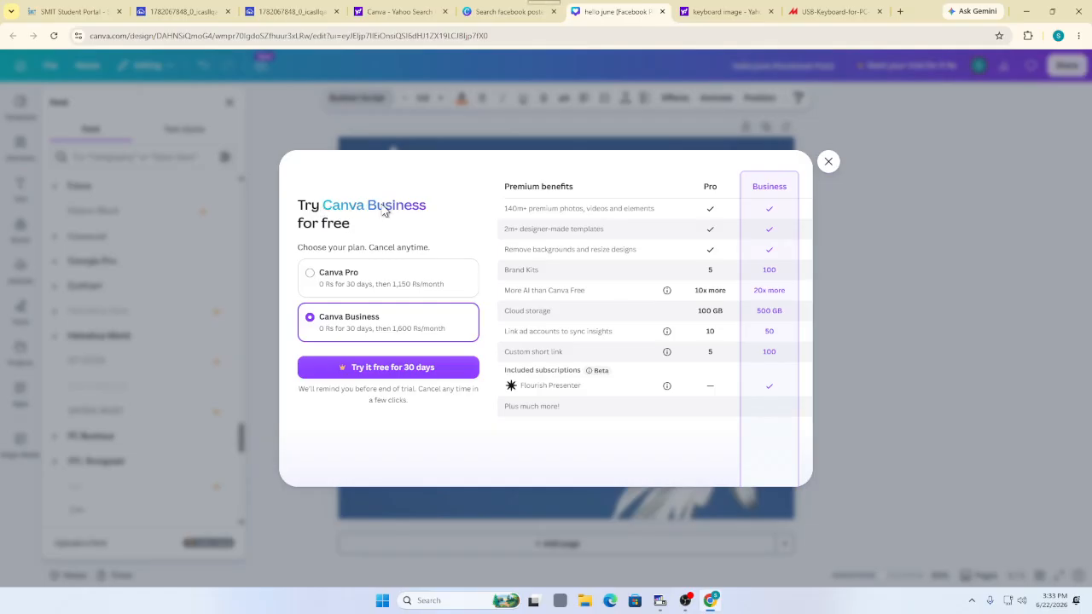
pyautogui.click(829, 162)
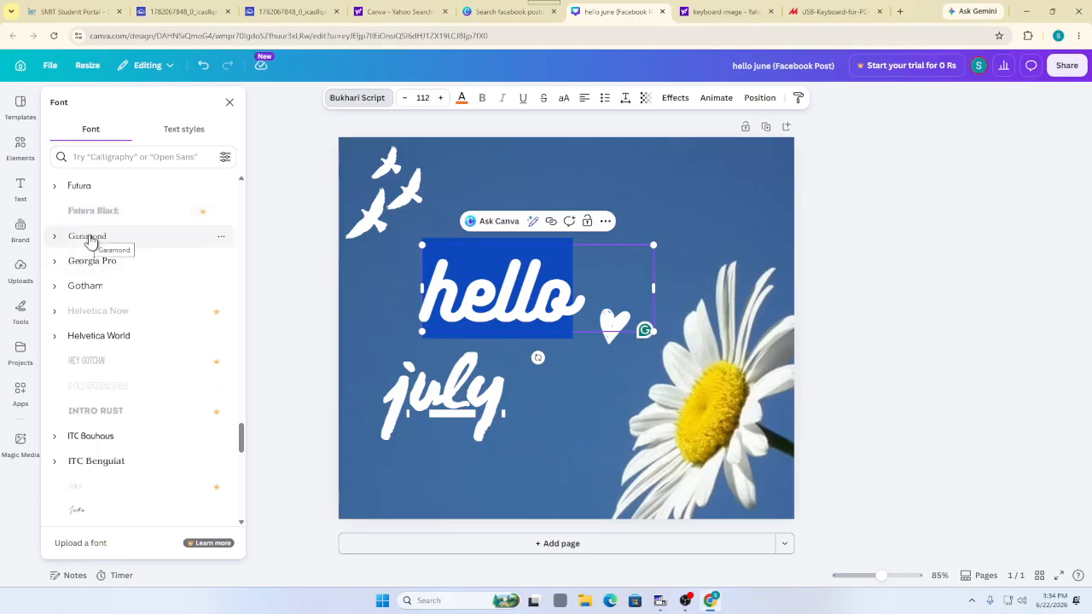
# Switch the hello title to Above the Beyond Script after trying Garamond and League Gothic
pyautogui.click(90, 240)
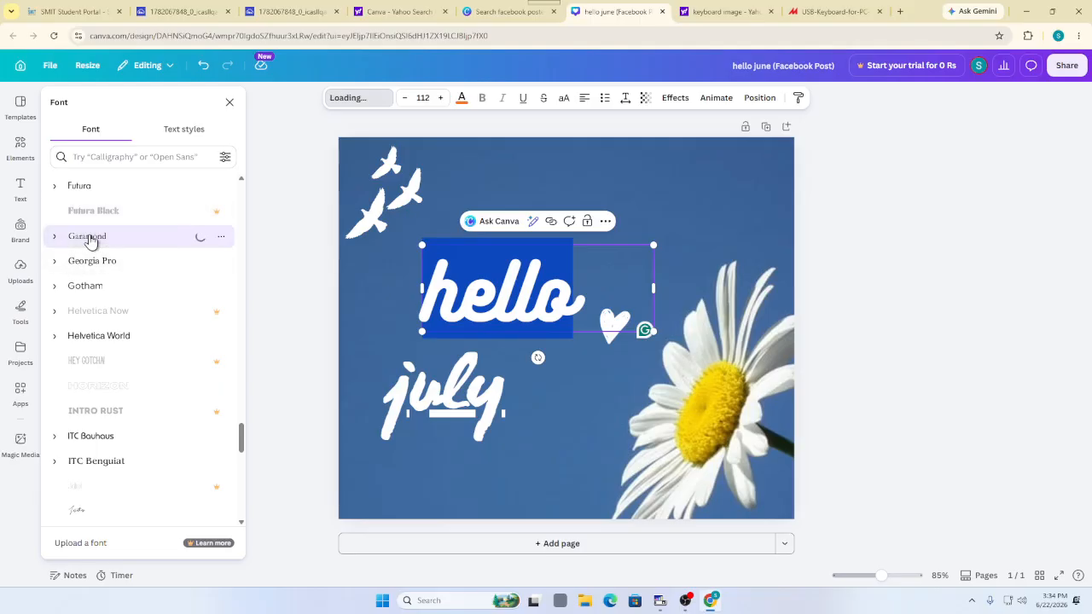
pyautogui.scroll(-2, 124, 394)
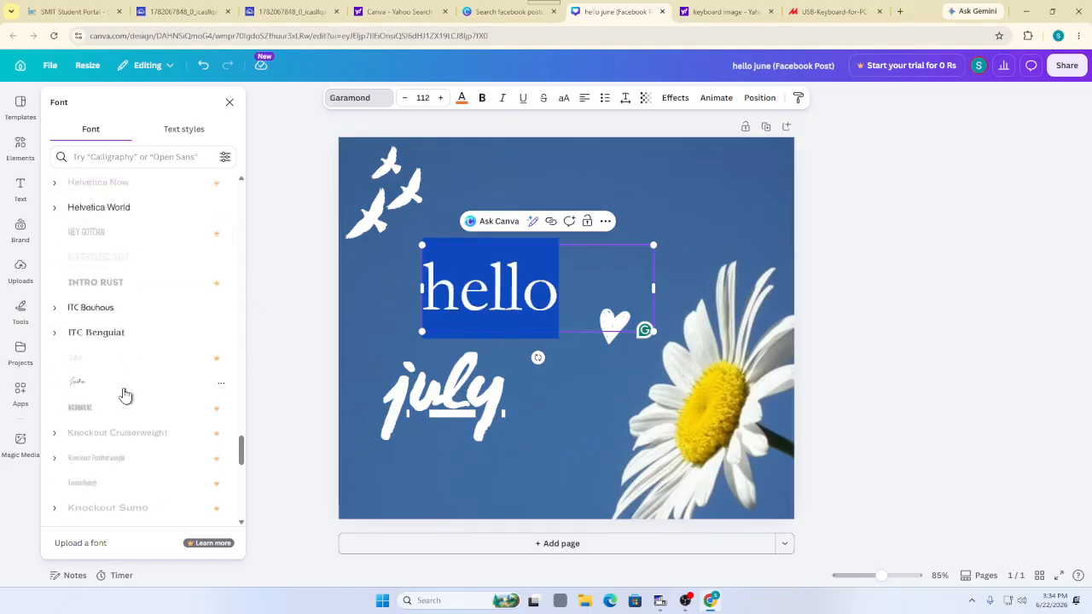
pyautogui.scroll(-1, 124, 394)
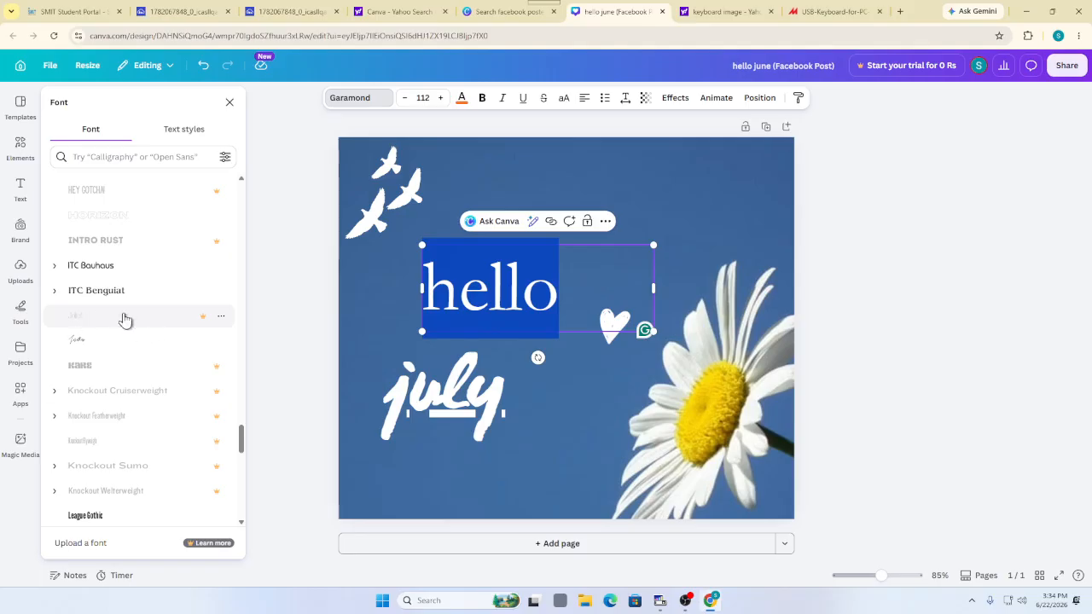
pyautogui.scroll(-4, 182, 316)
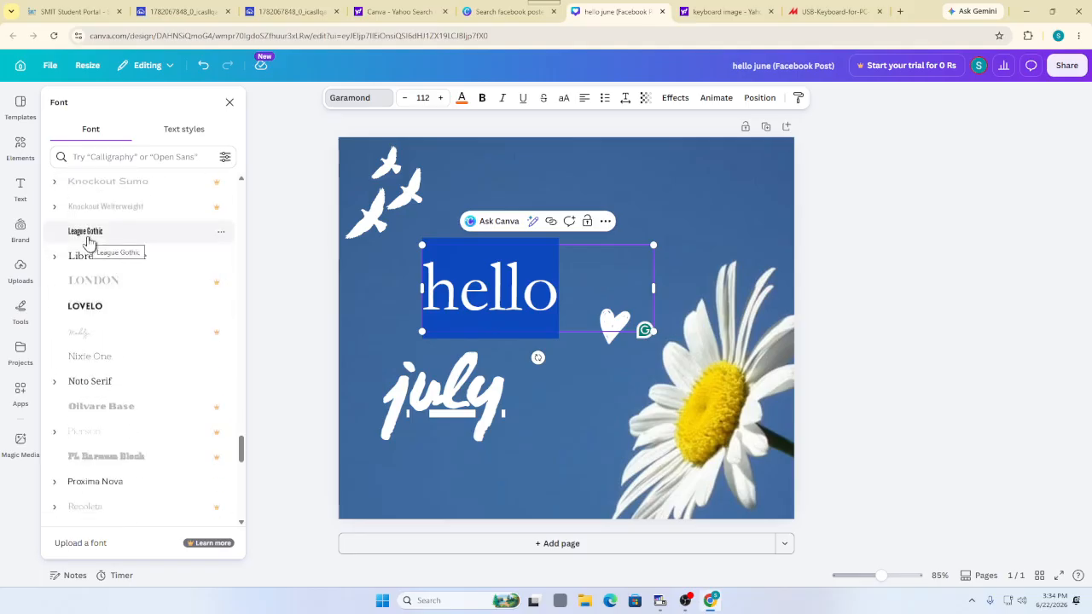
pyautogui.click(88, 241)
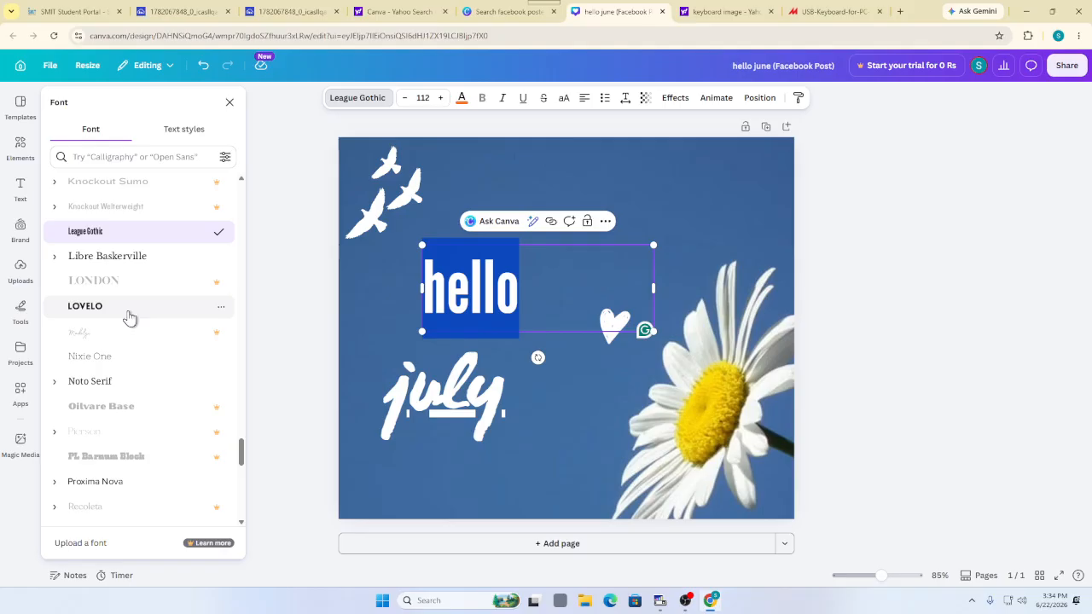
pyautogui.scroll(-10, 128, 317)
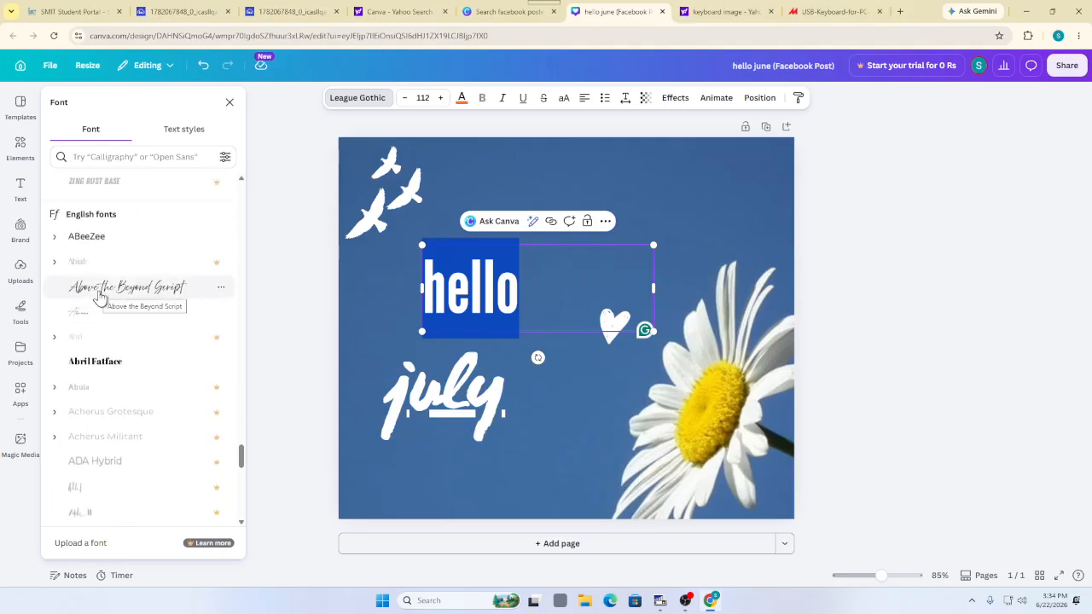
pyautogui.click(100, 294)
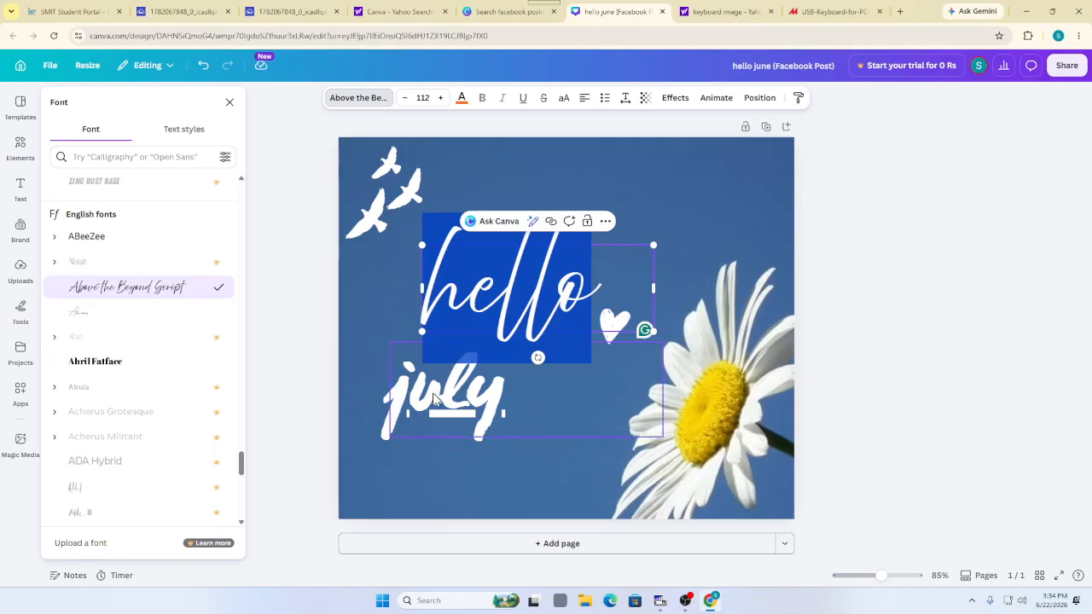
pyautogui.click(375, 269)
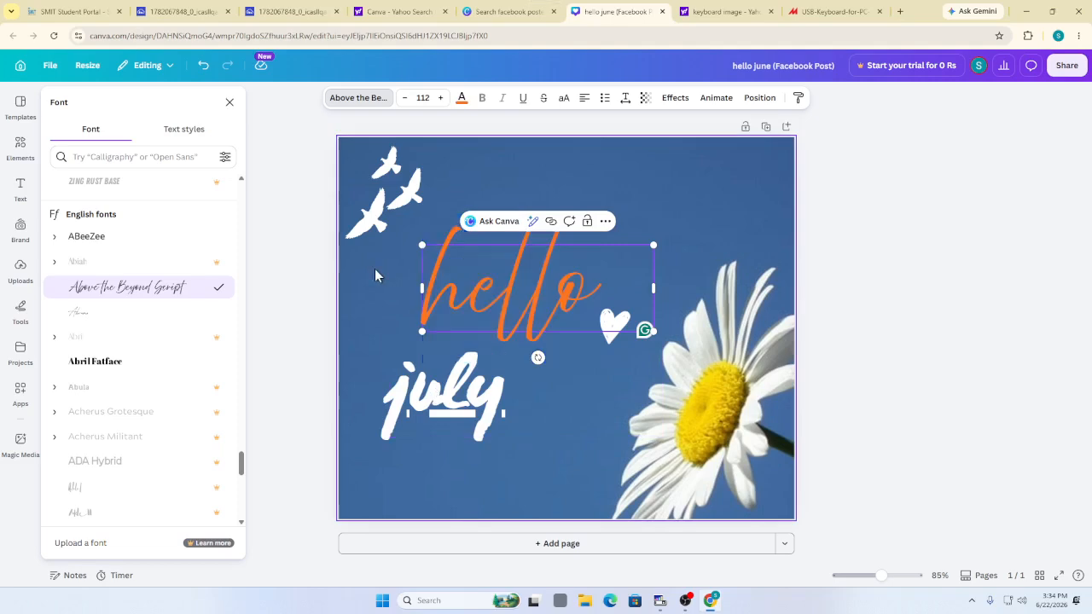
# Apply Above the Beyond Script to the july text to match the hello title
pyautogui.click(424, 414)
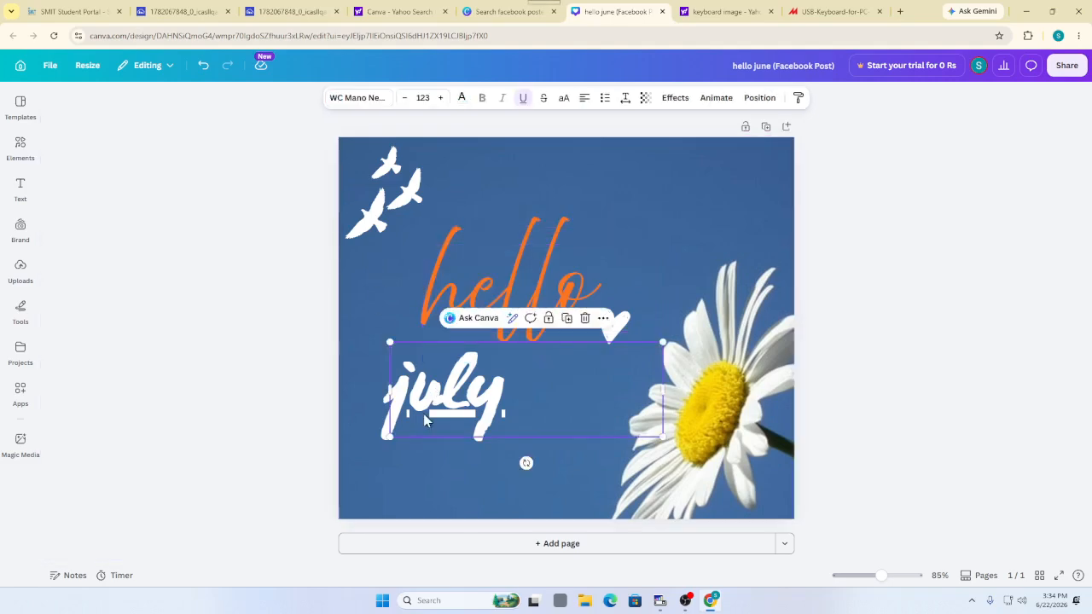
pyautogui.click(370, 99)
pyautogui.scroll(-10, 85, 324)
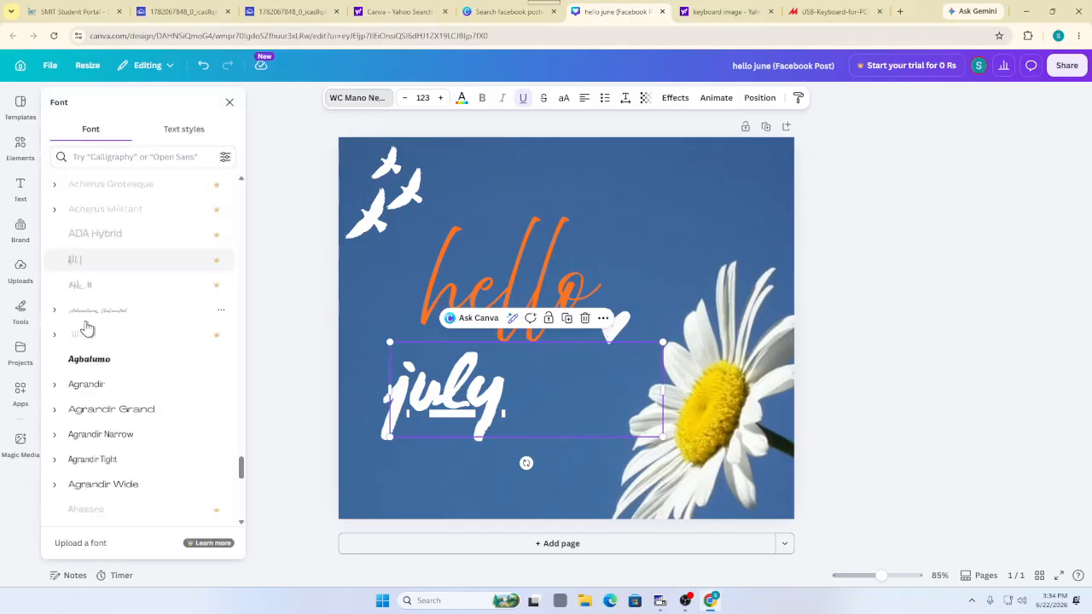
pyautogui.scroll(6, 136, 342)
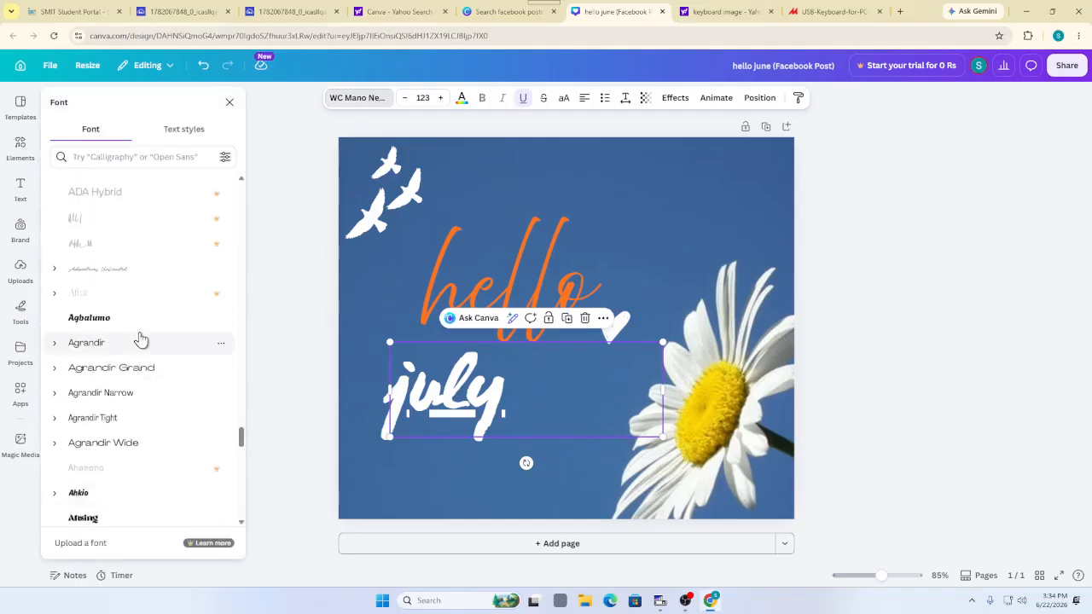
pyautogui.scroll(2, 128, 371)
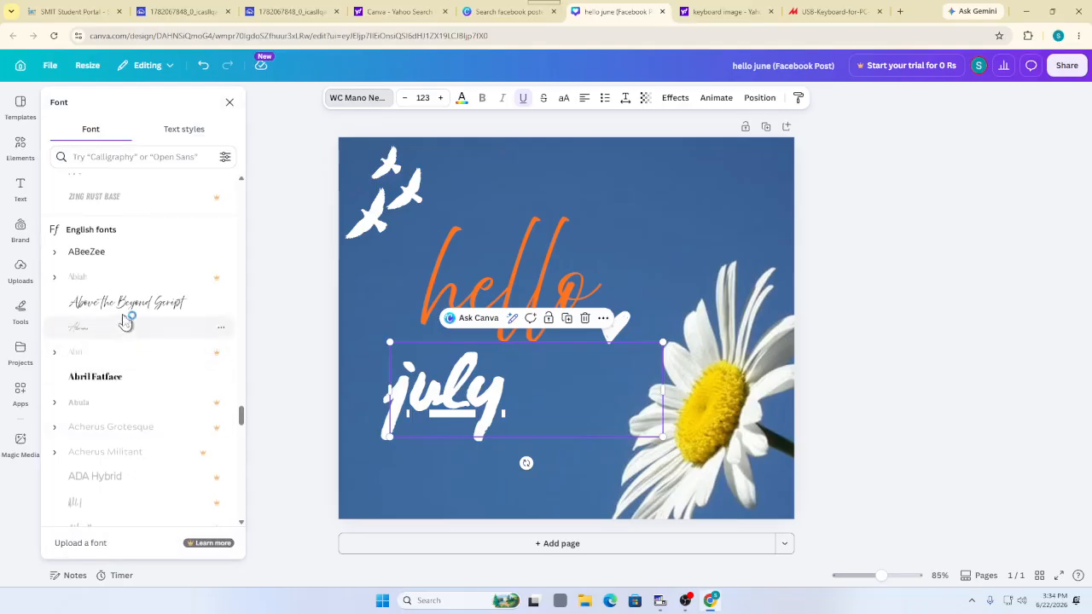
pyautogui.click(123, 317)
pyautogui.click(367, 284)
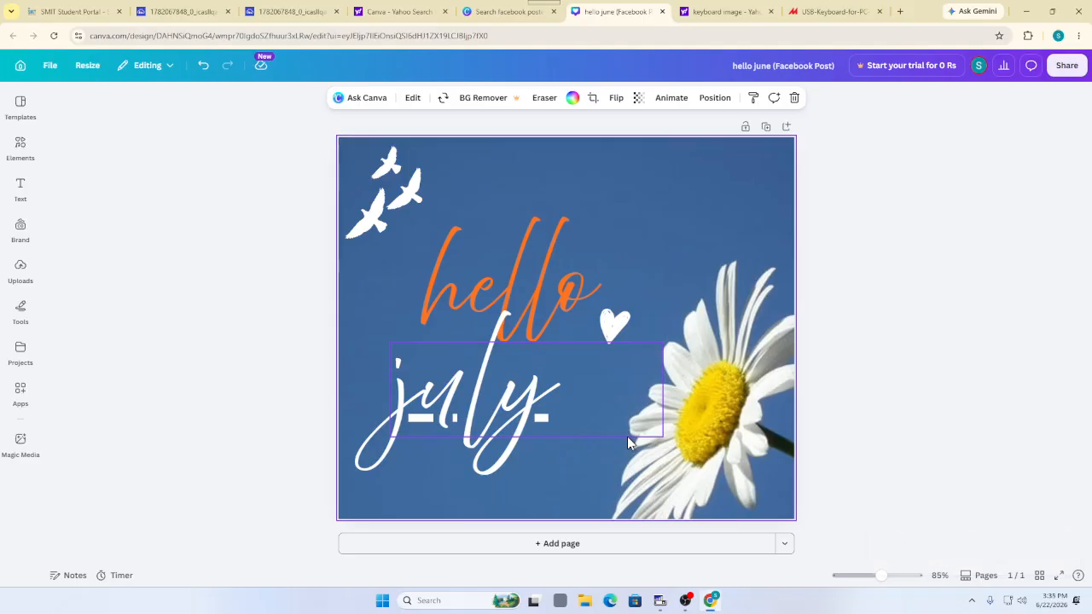
pyautogui.click(468, 400)
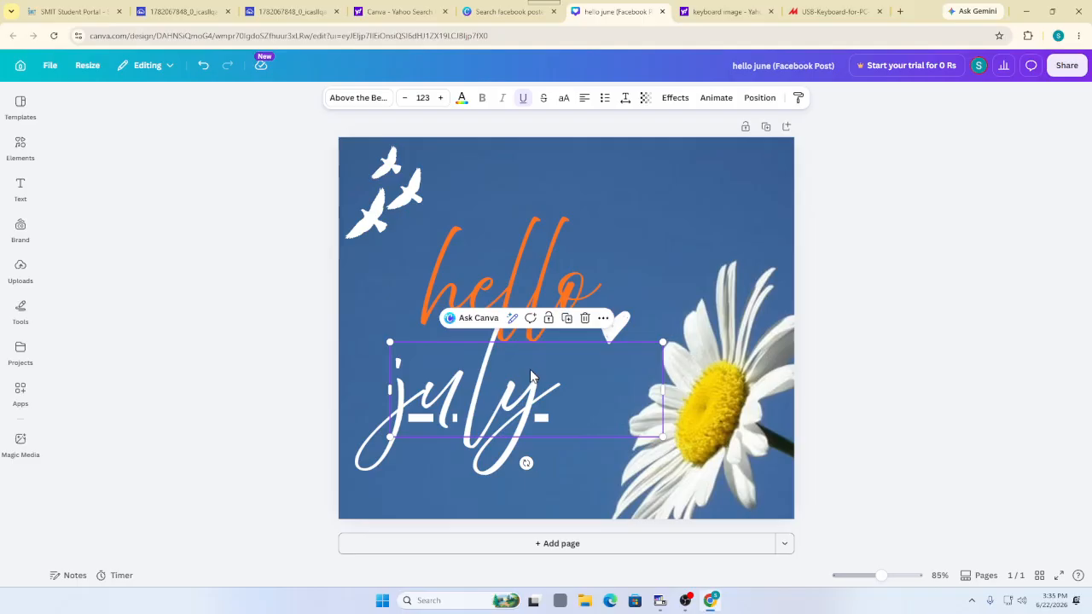
# Bring up the Text colour options for the selected white july text
pyautogui.click(512, 319)
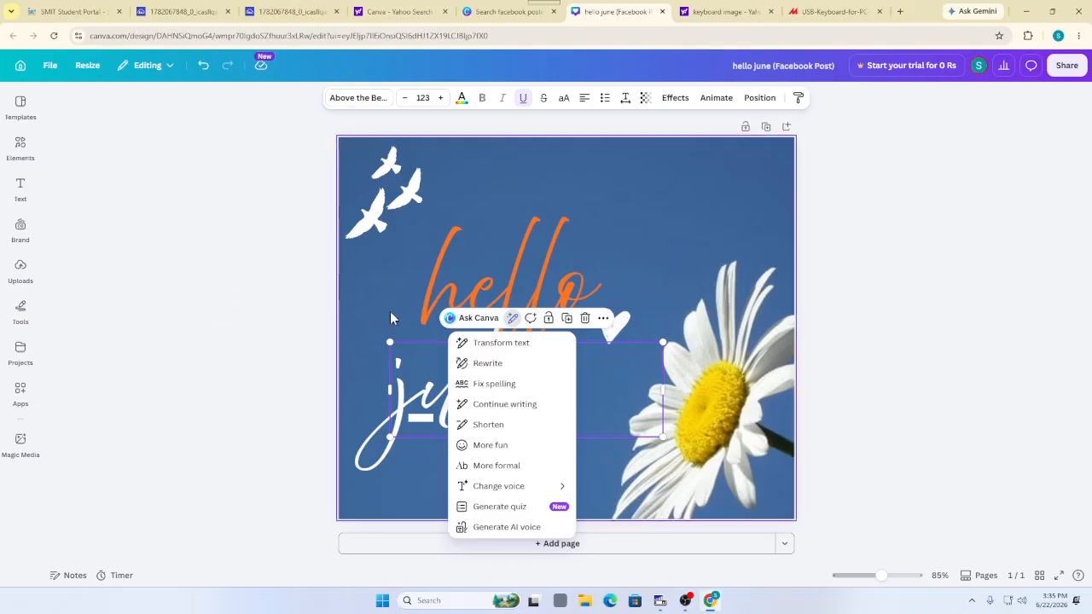
pyautogui.click(461, 98)
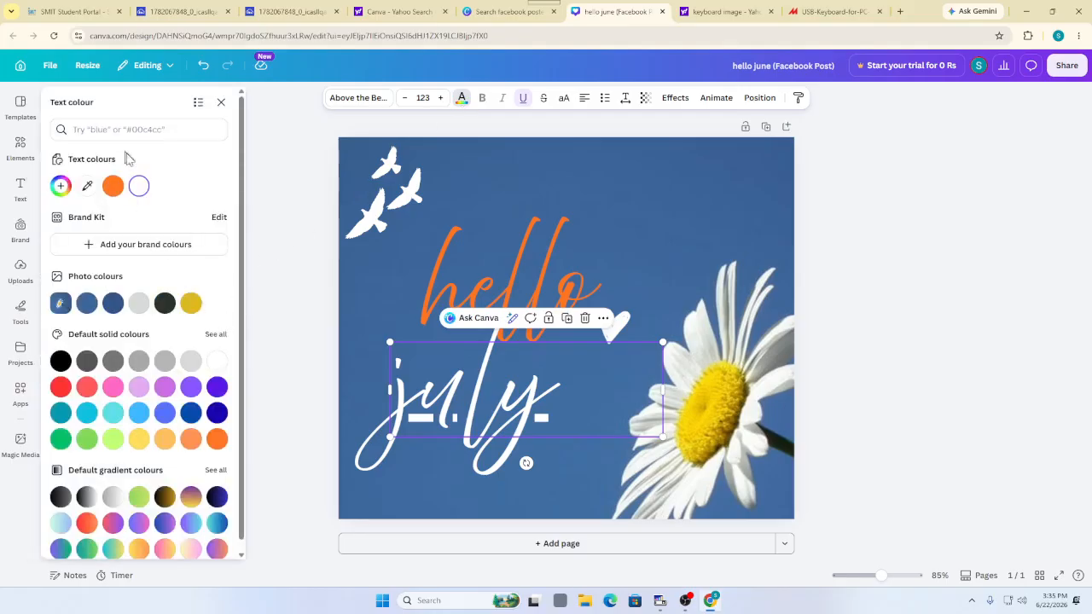
# Colour the july text with the light-to-dark blue gradient, after trying green and purple-yellow
pyautogui.scroll(-1, 185, 266)
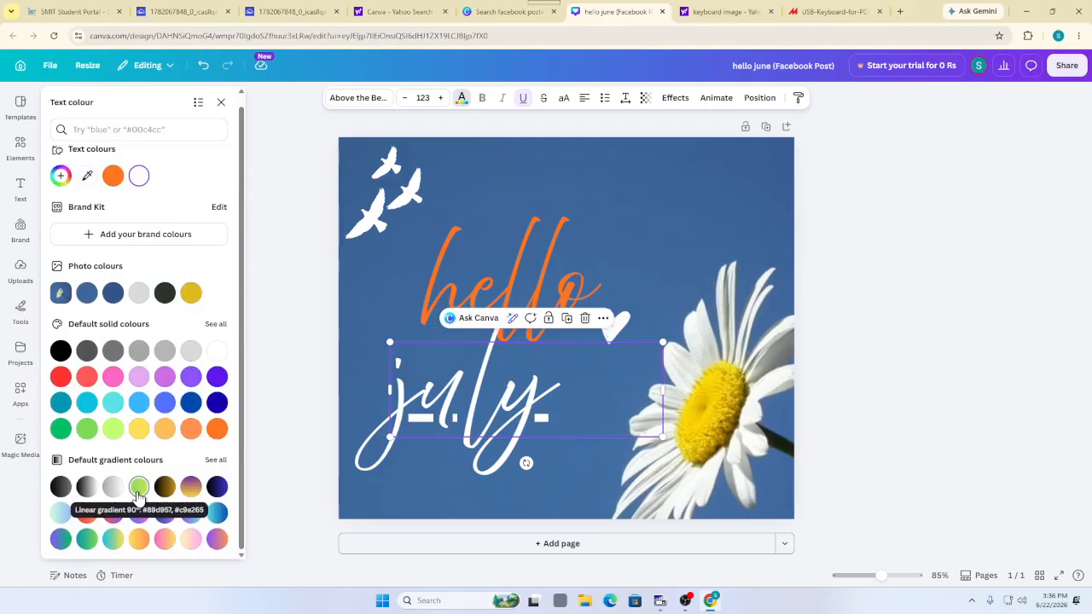
pyautogui.click(58, 431)
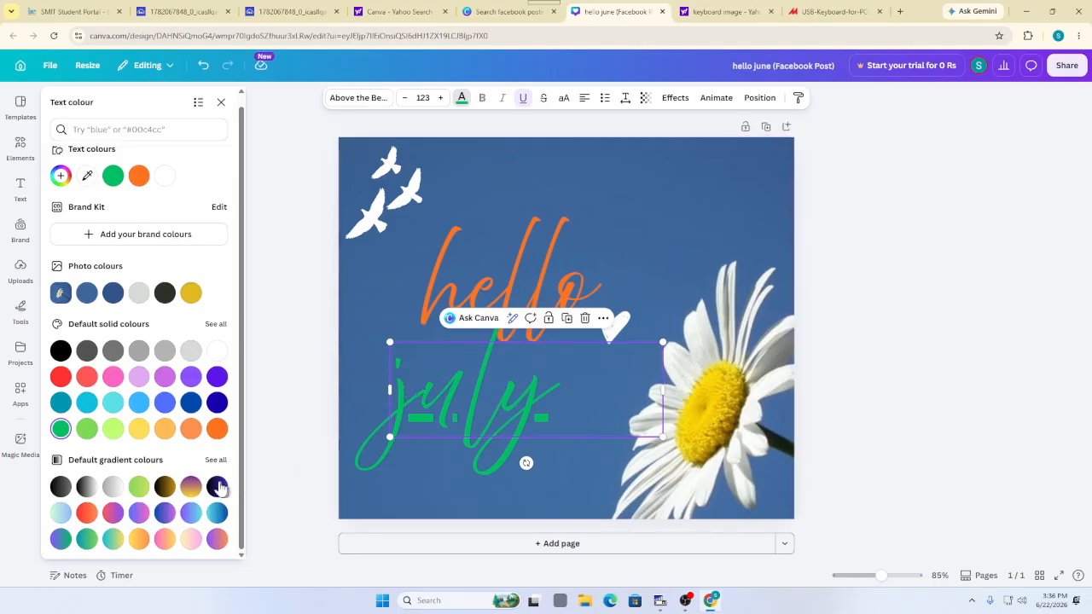
pyautogui.click(197, 484)
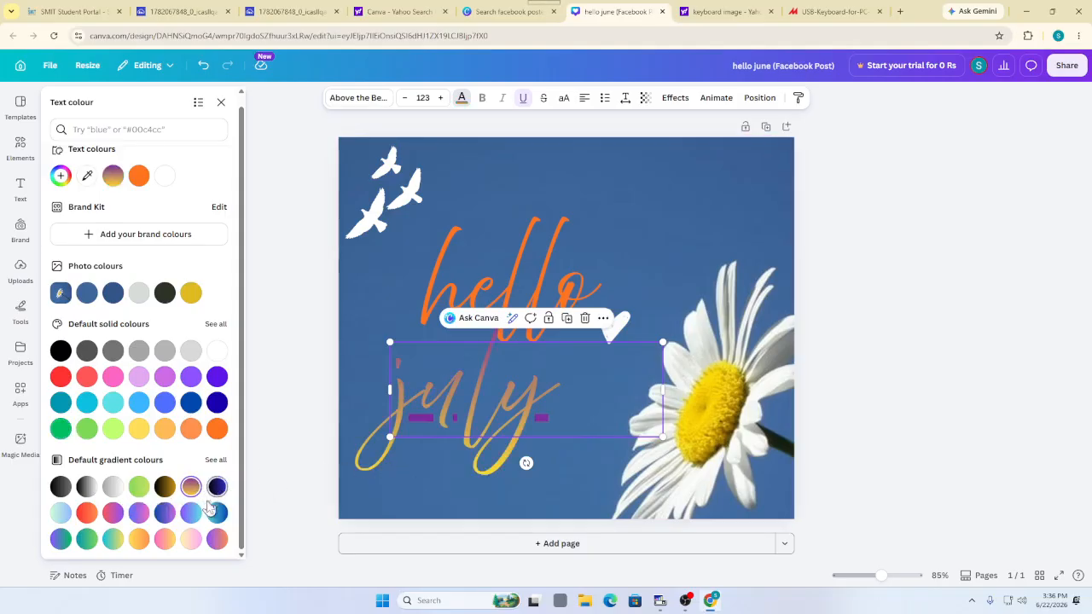
pyautogui.click(216, 514)
pyautogui.click(394, 472)
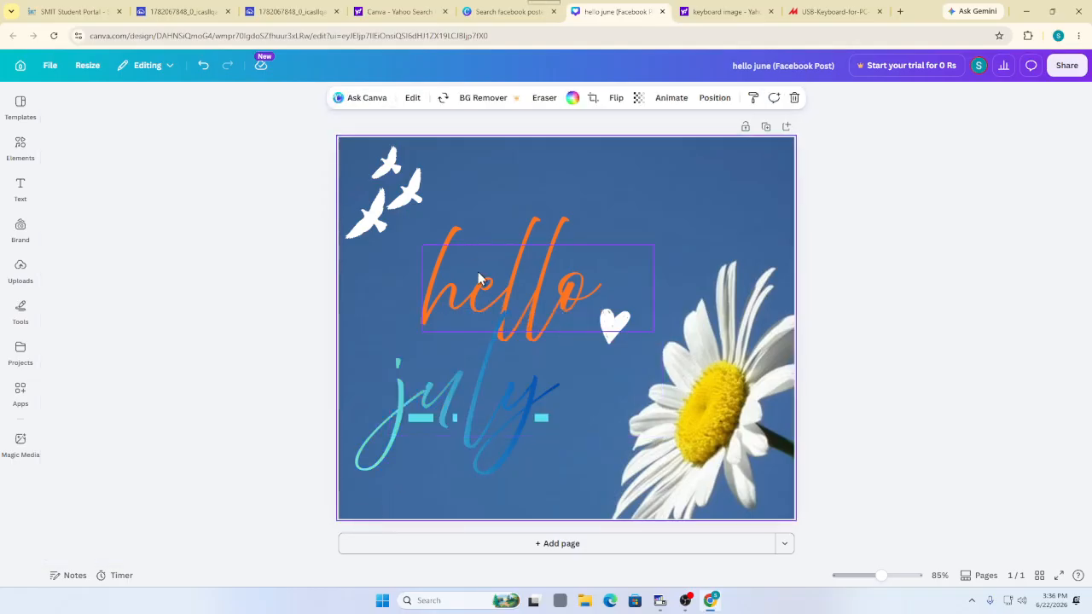
pyautogui.click(478, 272)
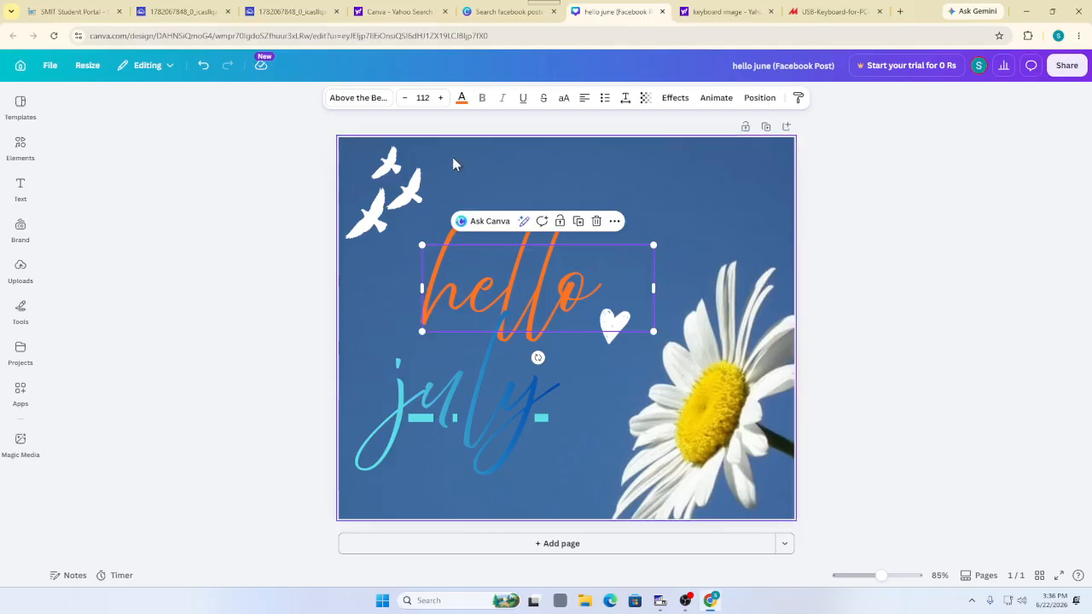
# Drag the orange hello title up to the top edge of the page beside the birds
pyautogui.doubleClick(505, 280)
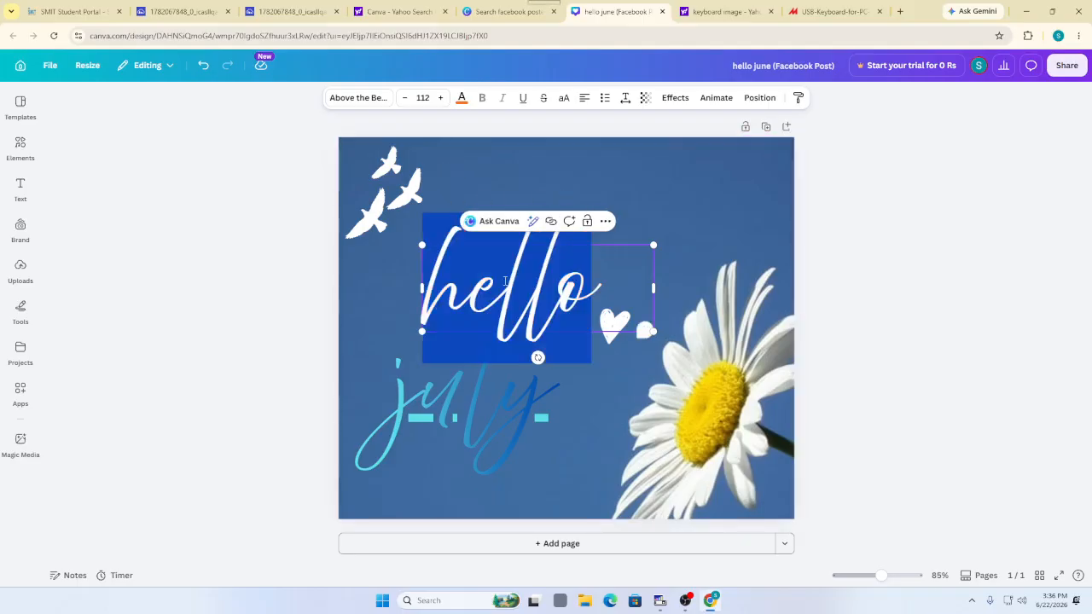
pyautogui.click(506, 281)
pyautogui.click(645, 299)
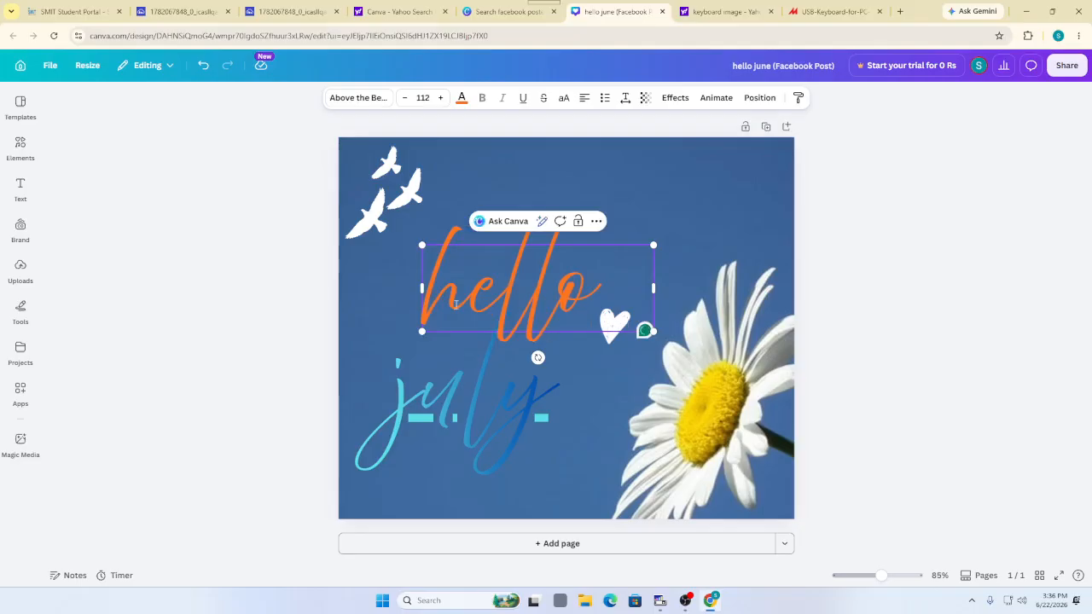
pyautogui.click(466, 265)
pyautogui.moveTo(463, 242); pyautogui.dragTo(455, 152)
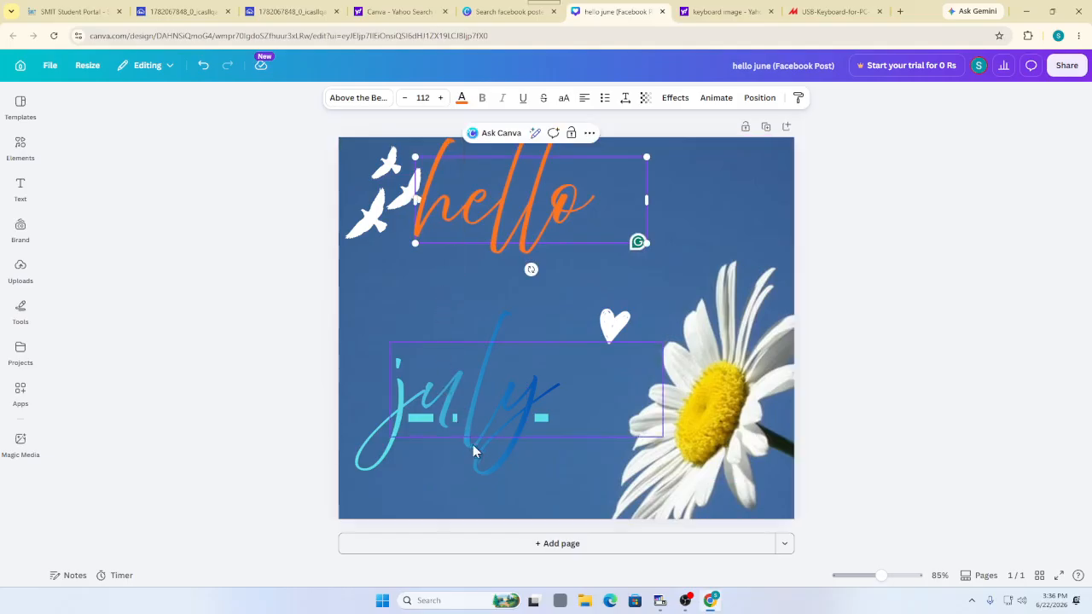
pyautogui.click(500, 425)
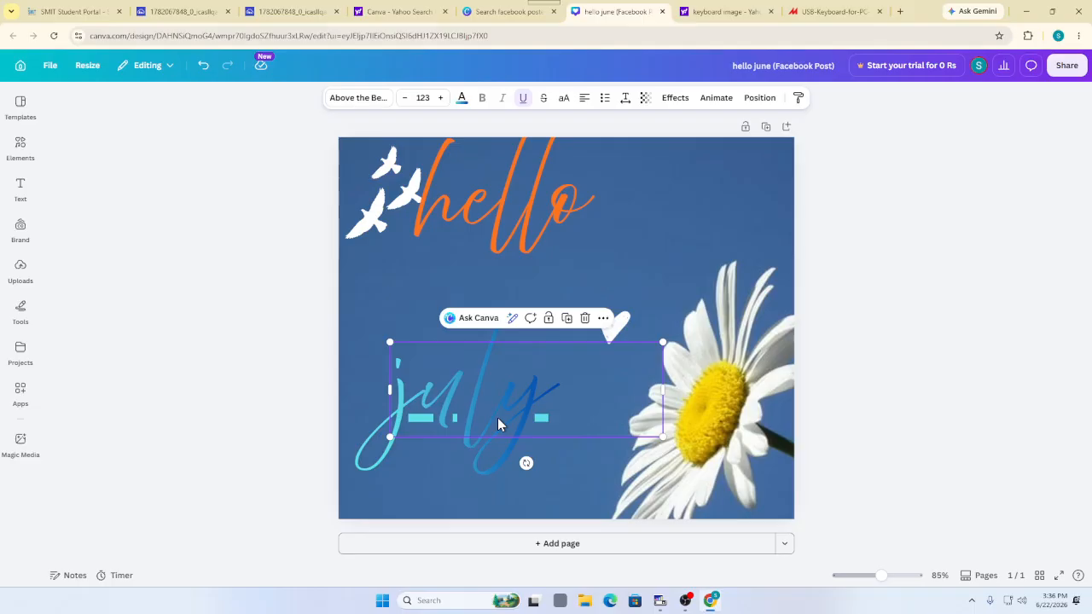
# Nudge the july text upward with the arrow keys until it sits just below hello
pyautogui.press('Up')
pyautogui.press('Up')
pyautogui.press('Up')
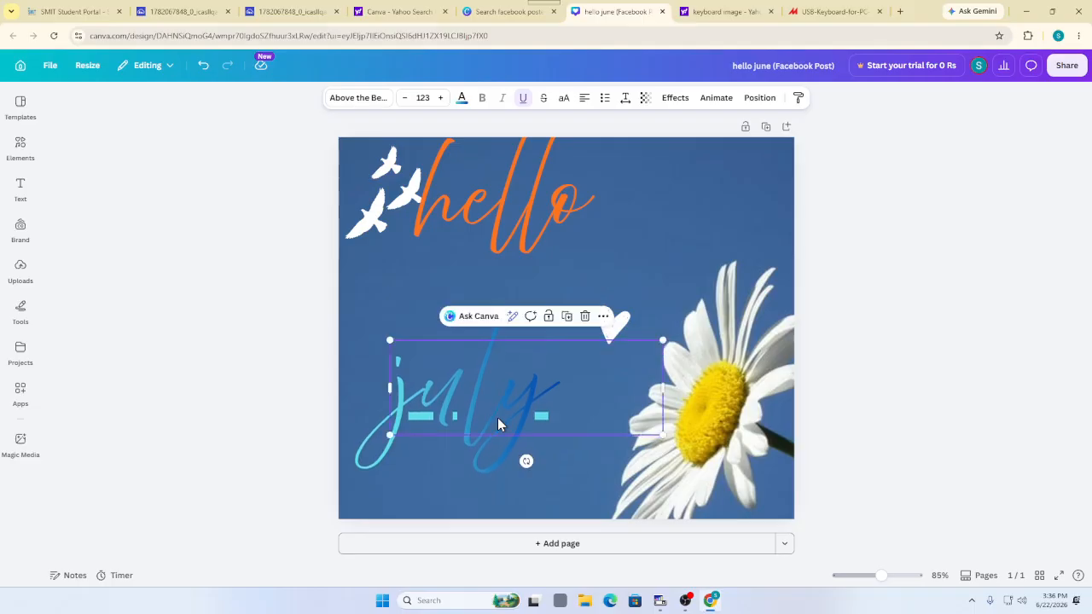
pyautogui.click(730, 10)
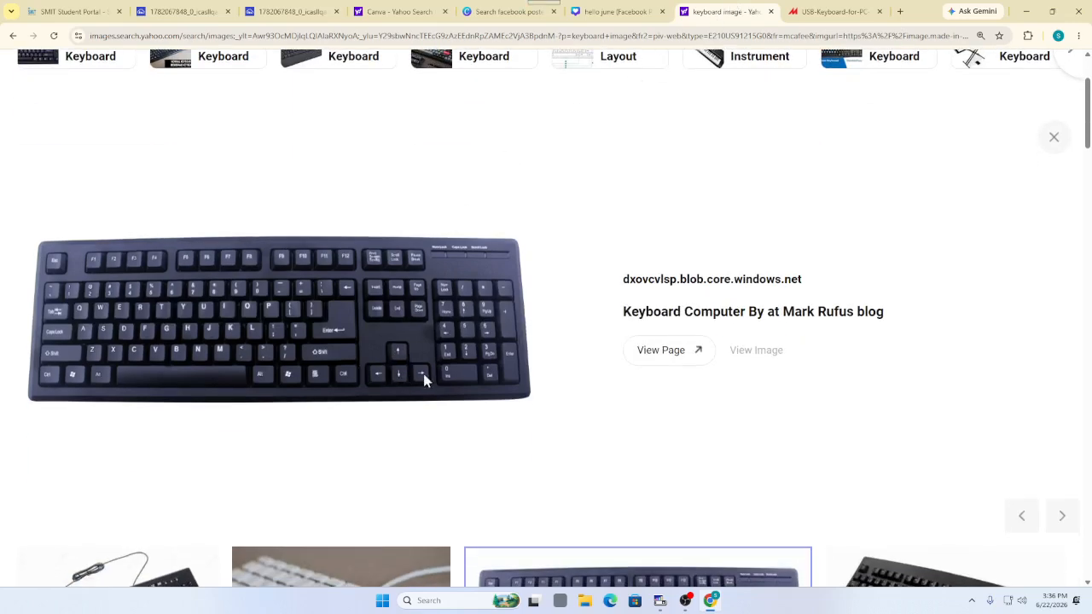
pyautogui.click(858, 10)
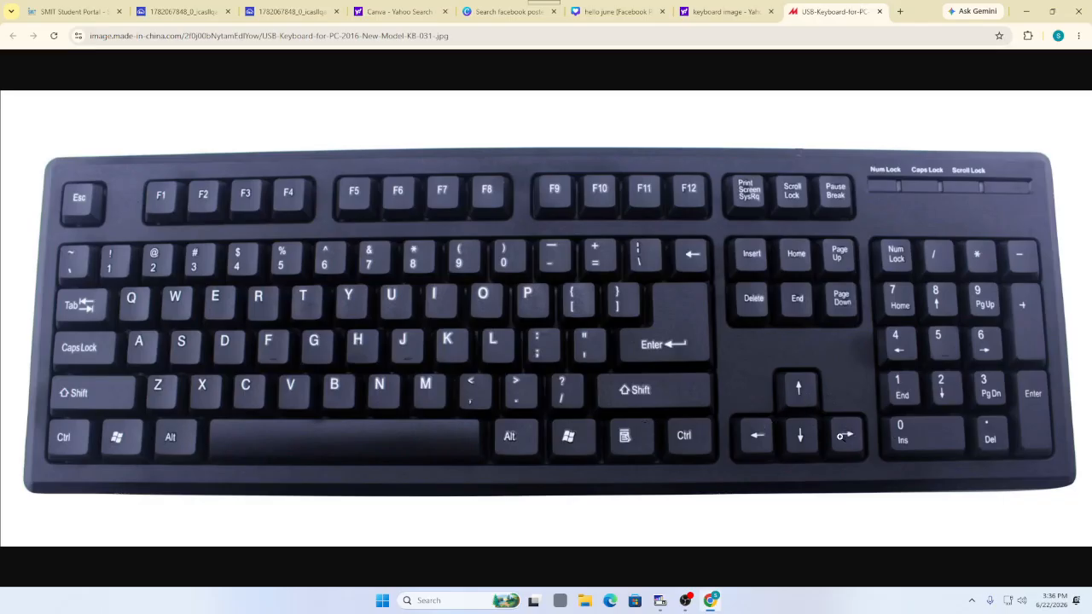
pyautogui.click(629, 10)
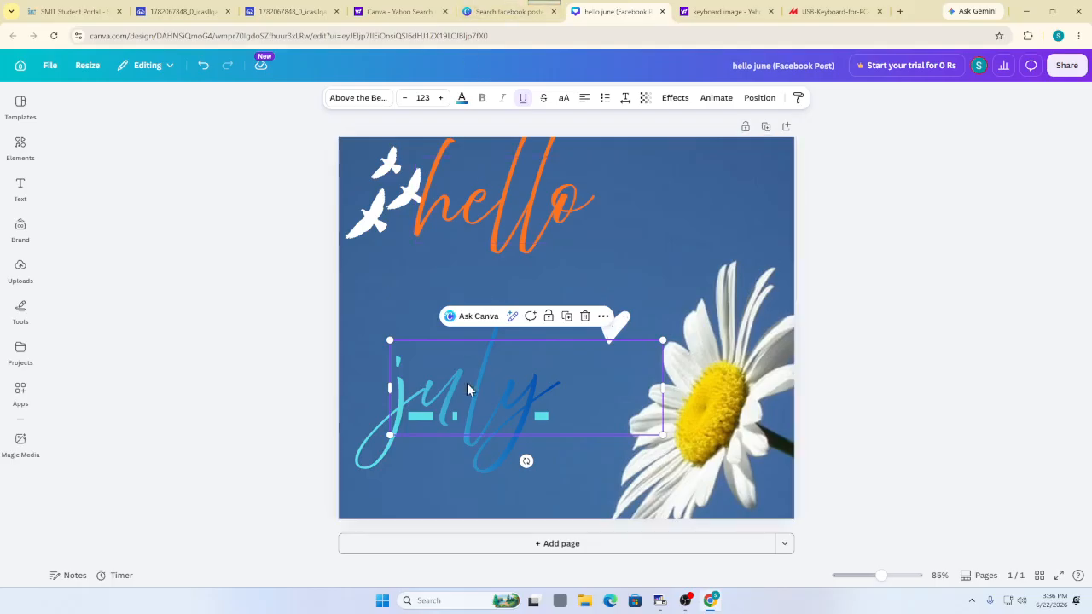
pyautogui.press('Up')
pyautogui.press('Up')
pyautogui.press('Up')
pyautogui.press('Up')
pyautogui.press('Up')
pyautogui.press('Up')
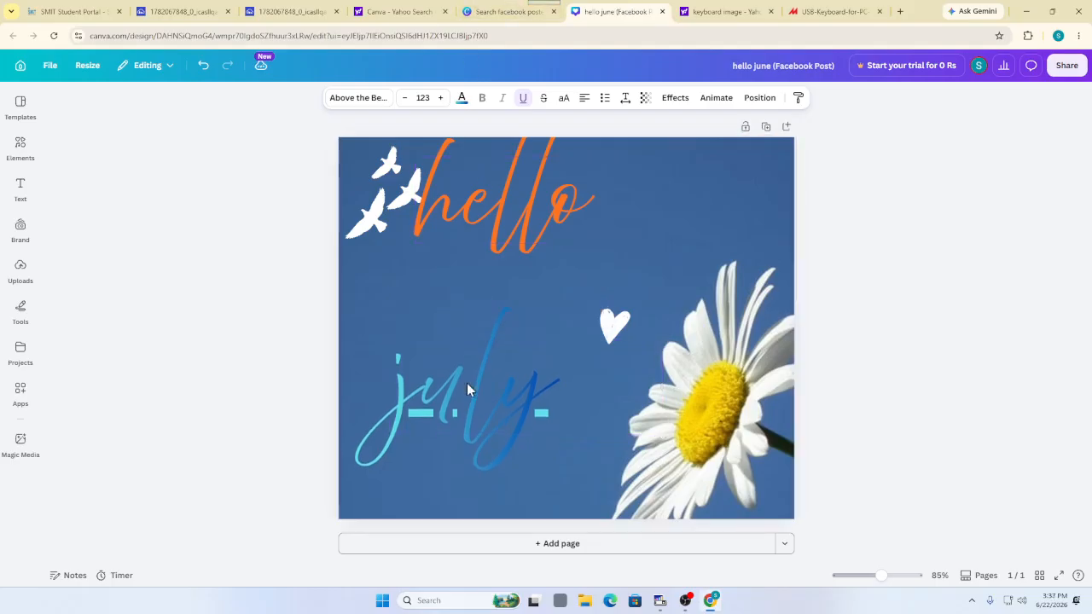
pyautogui.press('Up')
pyautogui.press('Up')
pyautogui.press('Up')
pyautogui.press('Up')
pyautogui.press('Up')
pyautogui.press('Up')
pyautogui.press('Up')
pyautogui.press('Up')
pyautogui.press('Up')
pyautogui.press('Up')
pyautogui.press('Up')
pyautogui.press('Up')
pyautogui.press('Up')
pyautogui.press('Up')
pyautogui.press('Up')
pyautogui.press('Up')
pyautogui.press('Up')
pyautogui.press('Up')
pyautogui.press('Up')
pyautogui.press('Up')
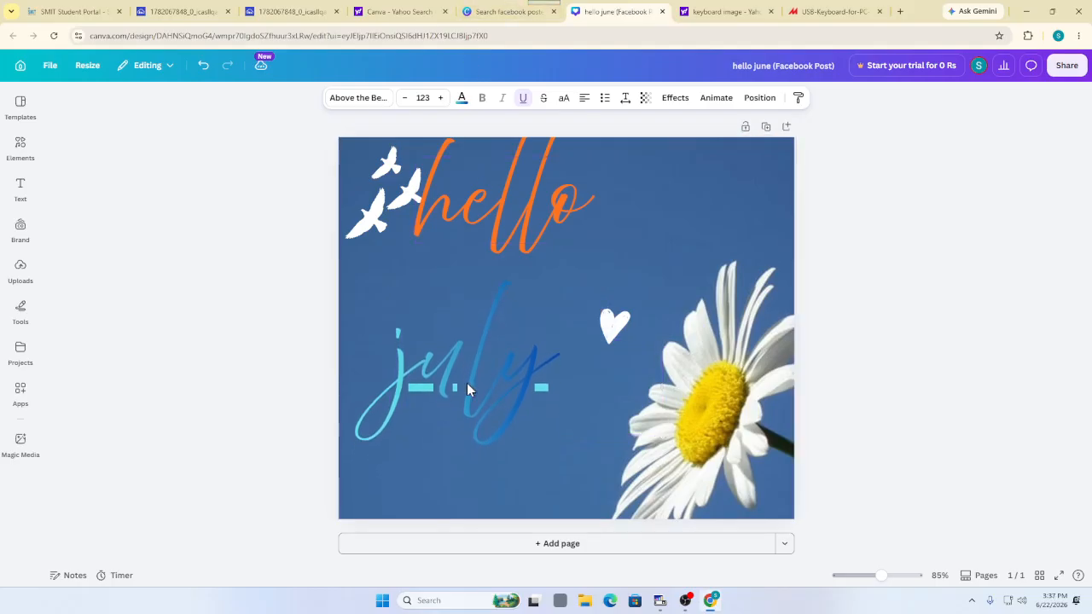
pyautogui.press('Up')
pyautogui.press('Up')
pyautogui.press('Up')
pyautogui.press('Up')
pyautogui.press('Up')
pyautogui.press('Up')
pyautogui.press('Up')
pyautogui.press('Up')
pyautogui.press('Up')
pyautogui.press('Up')
pyautogui.press('Up')
pyautogui.press('Up')
pyautogui.press('Up')
pyautogui.press('Up')
pyautogui.press('Up')
pyautogui.press('Up')
pyautogui.press('Up')
pyautogui.press('Up')
pyautogui.press('Up')
pyautogui.press('Up')
pyautogui.press('Right')
pyautogui.press('Right')
pyautogui.press('Right')
pyautogui.press('Right')
pyautogui.press('Right')
pyautogui.press('Right')
pyautogui.press('Right')
pyautogui.press('Right')
pyautogui.press('Right')
pyautogui.press('Right')
pyautogui.press('Right')
pyautogui.press('Right')
pyautogui.press('Right')
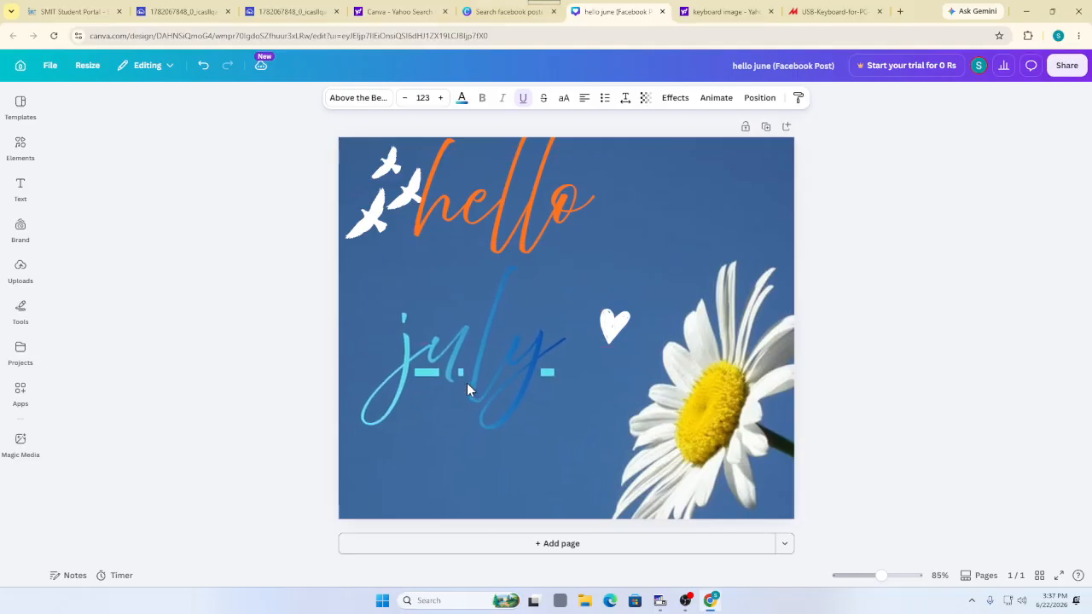
pyautogui.press('Right')
pyautogui.press('Right')
pyautogui.press('Right')
pyautogui.press('Right')
pyautogui.press('Right')
pyautogui.press('Right')
pyautogui.press('Right')
pyautogui.press('Right')
pyautogui.press('Right')
pyautogui.press('Right')
pyautogui.press('Right')
pyautogui.press('Right')
pyautogui.press('Right')
pyautogui.press('Right')
pyautogui.press('Right')
pyautogui.press('Right')
pyautogui.press('Right')
pyautogui.press('Right')
pyautogui.press('Right')
pyautogui.press('Right')
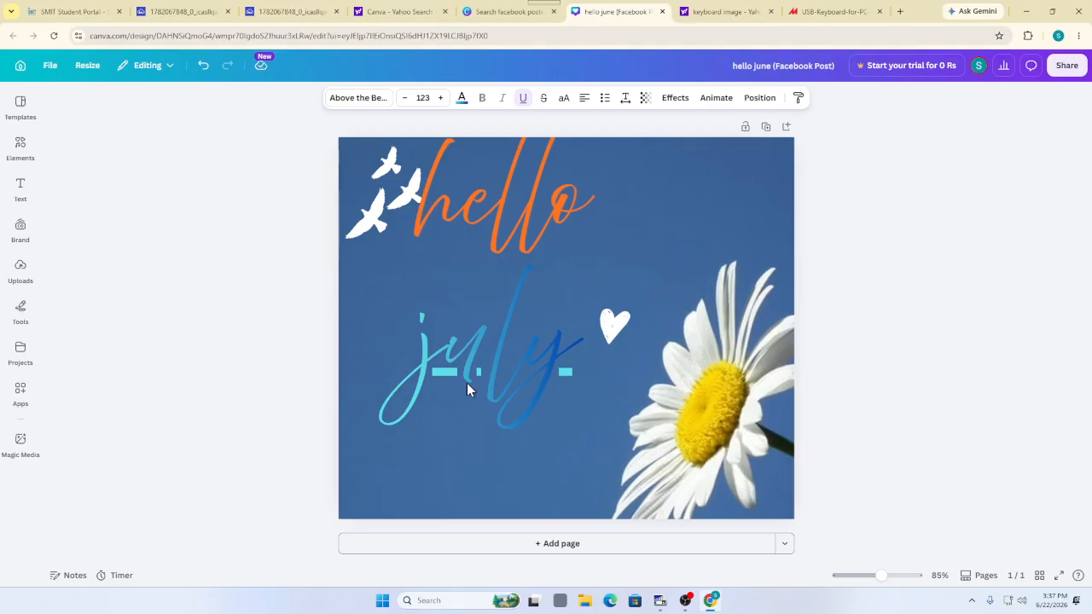
pyautogui.press('Left')
pyautogui.press('Left')
pyautogui.press('Left')
pyautogui.press('Left')
pyautogui.press('Left')
pyautogui.press('Left')
pyautogui.press('Left')
pyautogui.press('Left')
pyautogui.press('Left')
pyautogui.press('Left')
pyautogui.press('Left')
pyautogui.press('Left')
pyautogui.press('Left')
pyautogui.press('Left')
pyautogui.press('Left')
pyautogui.press('Left')
pyautogui.press('Left')
pyautogui.press('Left')
pyautogui.press('Left')
pyautogui.press('Left')
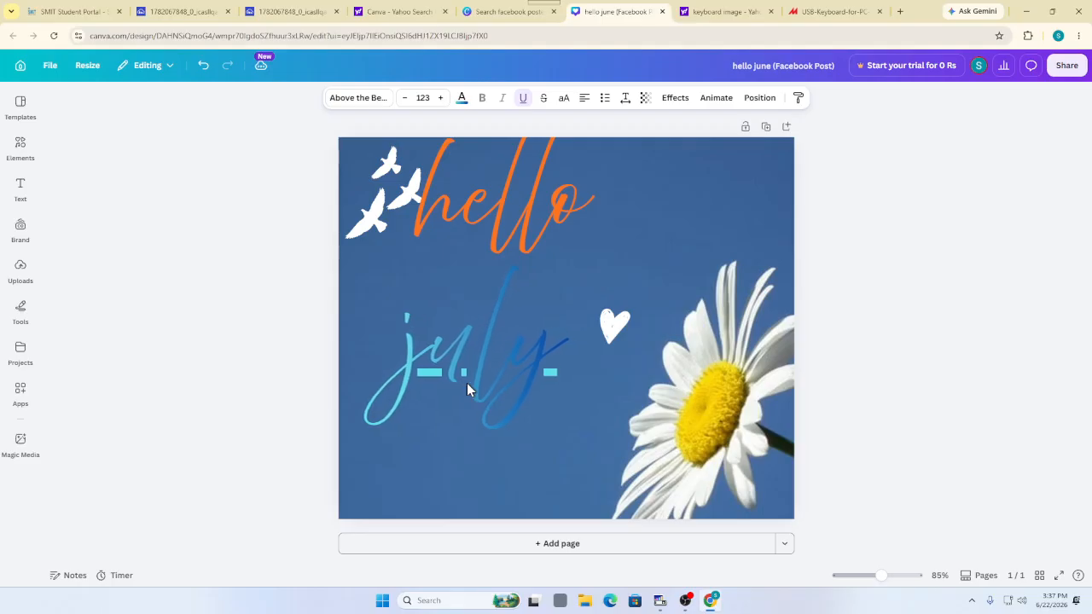
pyautogui.press('Down')
pyautogui.press('Down')
pyautogui.press('Down')
pyautogui.press('Down')
pyautogui.press('Down')
pyautogui.press('Down')
pyautogui.press('Down')
pyautogui.press('Down')
pyautogui.press('Down')
pyautogui.press('Down')
pyautogui.press('Down')
pyautogui.press('Down')
pyautogui.press('Down')
pyautogui.press('Down')
pyautogui.press('Down')
pyautogui.press('Down')
pyautogui.press('Down')
pyautogui.press('Down')
pyautogui.press('Down')
pyautogui.press('Down')
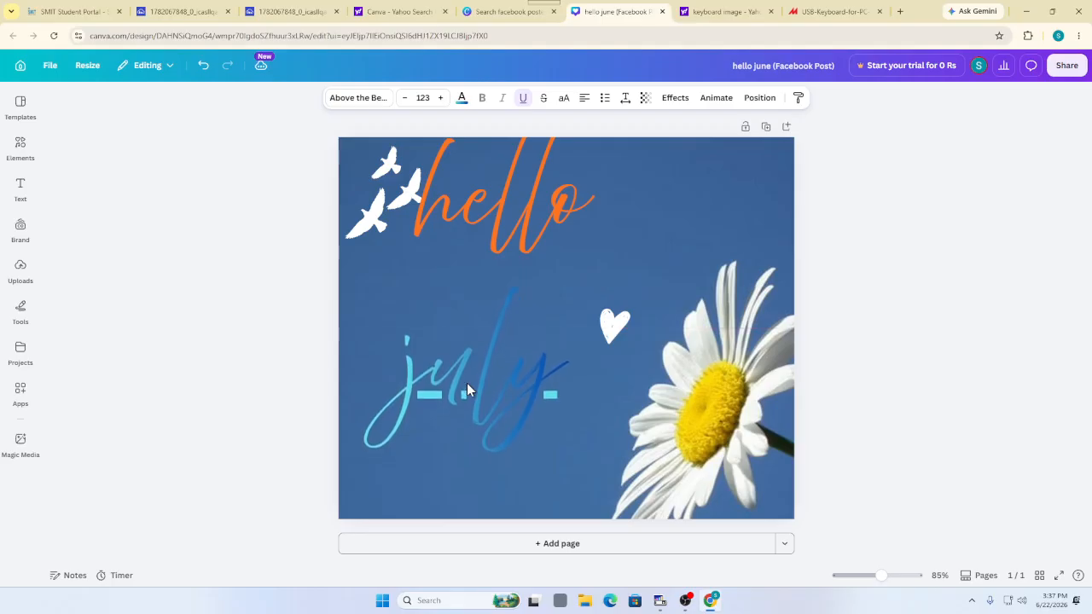
pyautogui.press('Up')
pyautogui.press('Up')
pyautogui.press('Up')
pyautogui.press('Up')
pyautogui.press('Up')
pyautogui.press('Up')
pyautogui.press('Up')
pyautogui.press('Up')
pyautogui.press('Up')
pyautogui.press('Up')
pyautogui.press('Up')
pyautogui.press('Up')
pyautogui.press('Up')
pyautogui.press('Up')
pyautogui.press('Up')
pyautogui.press('Up')
pyautogui.press('Up')
pyautogui.press('Up')
pyautogui.press('Up')
pyautogui.press('Up')
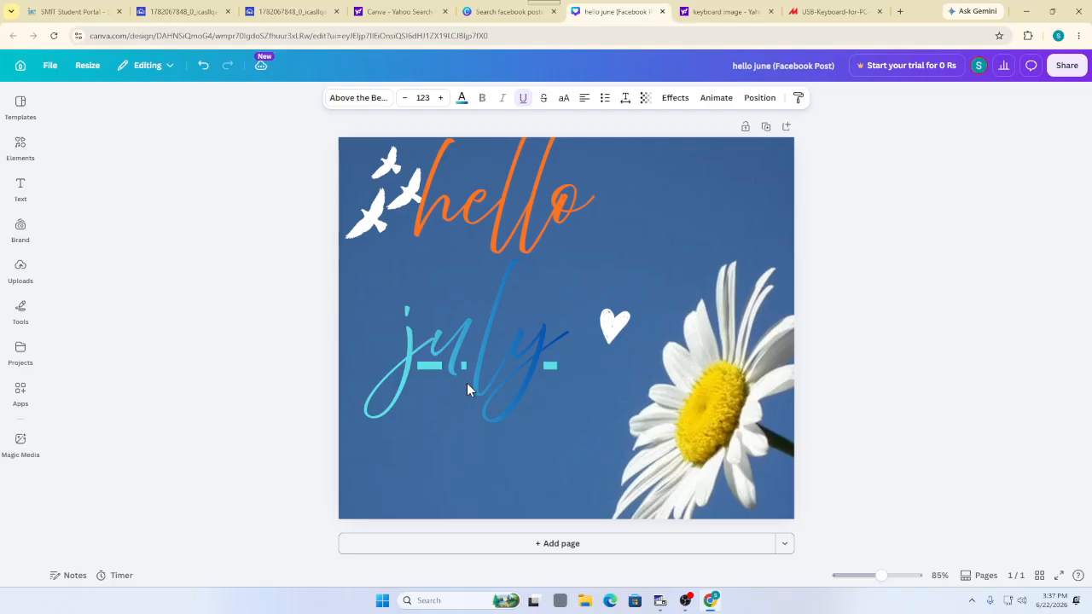
# Replace the lowercase h at the start of the title with a capital H
pyautogui.click(470, 192)
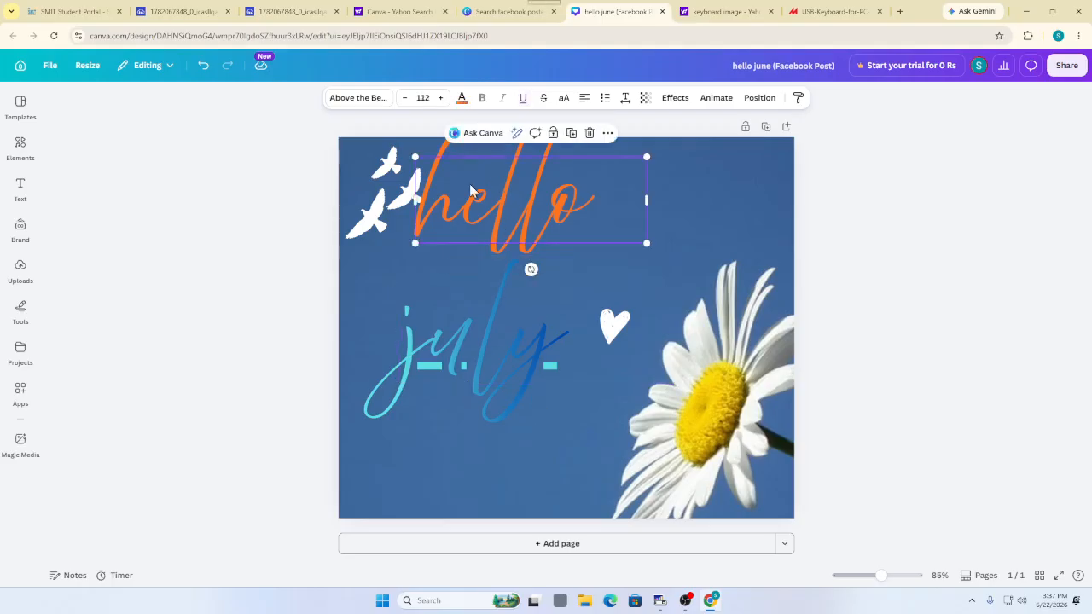
pyautogui.doubleClick(470, 191)
pyautogui.click(461, 205)
pyautogui.press('BackSpace')
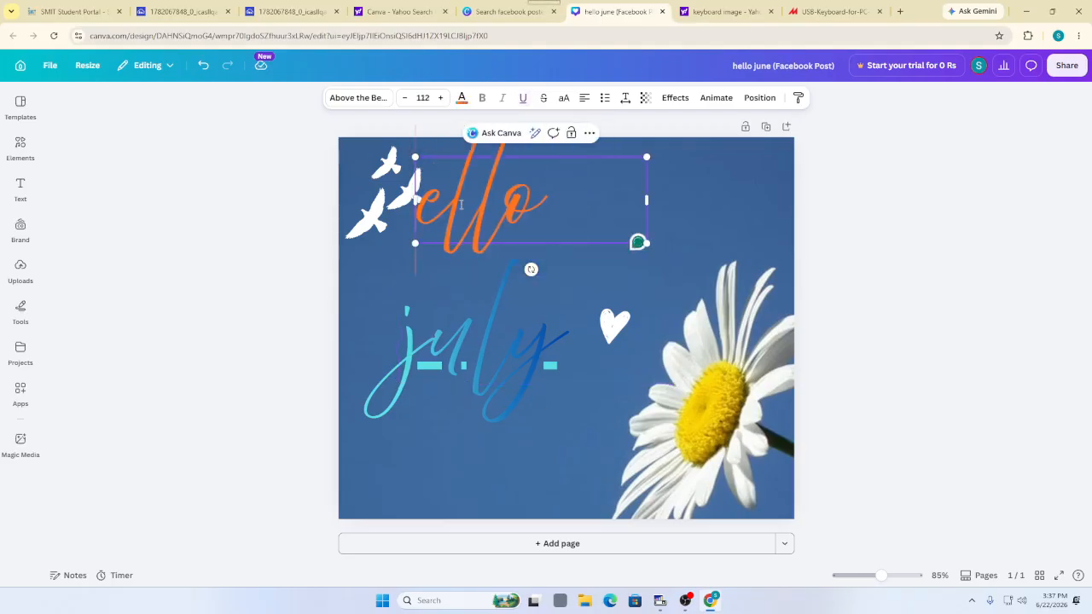
pyautogui.write('H')
pyautogui.click(563, 456)
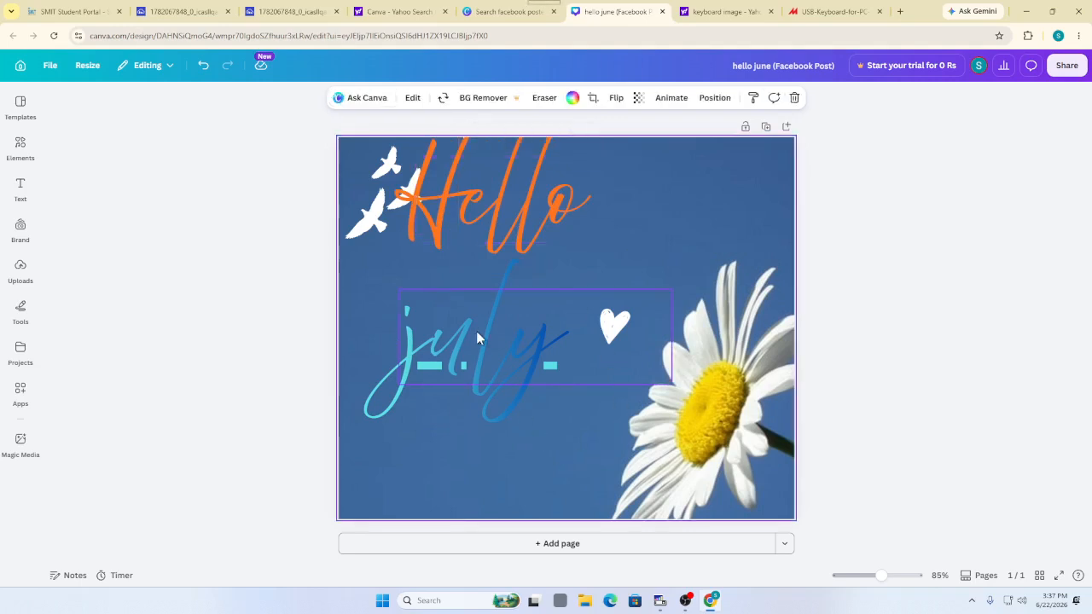
# Retype the capital H so the title finally reads 'Hello'
pyautogui.click(469, 201)
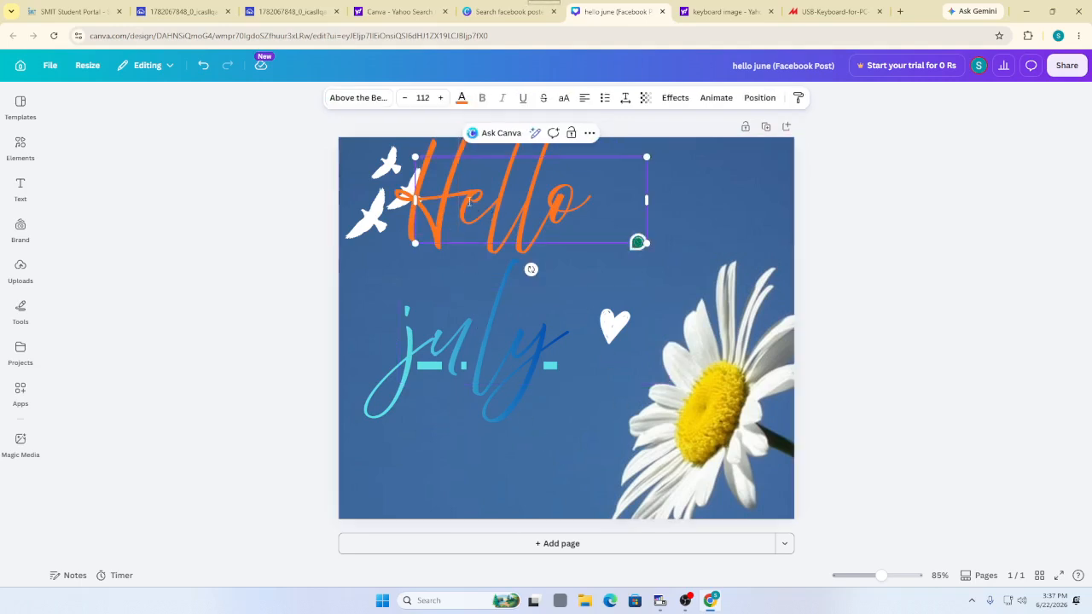
pyautogui.press('BackSpace')
pyautogui.click(840, 11)
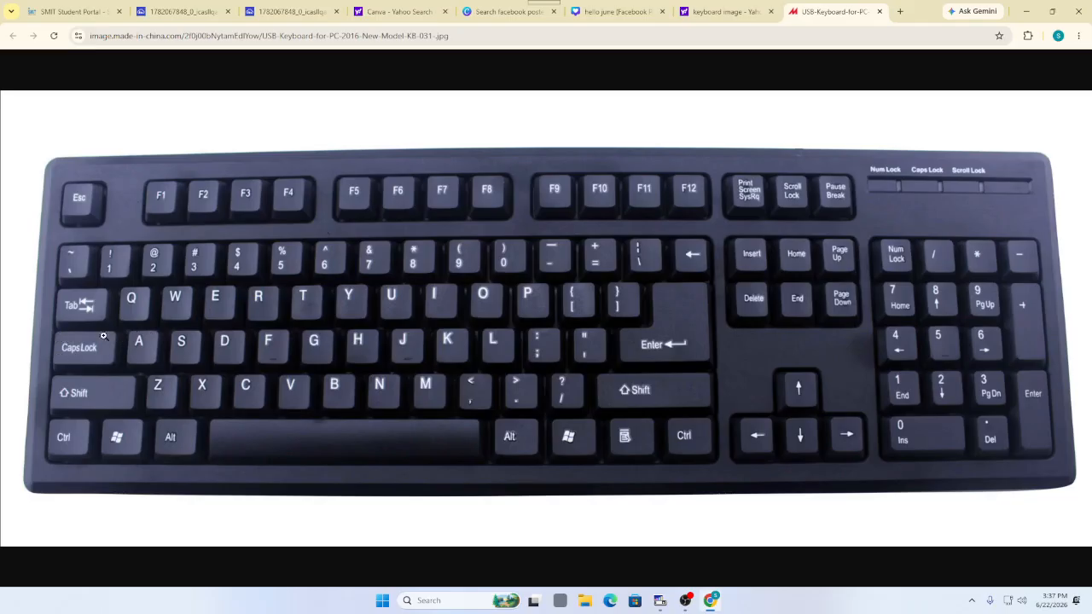
pyautogui.click(726, 11)
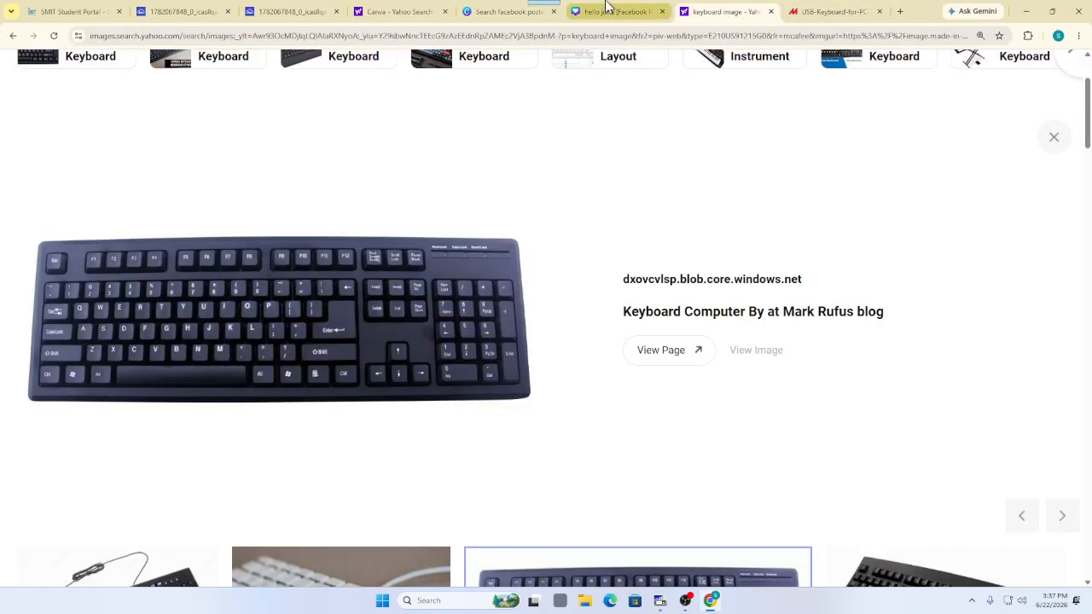
pyautogui.click(608, 10)
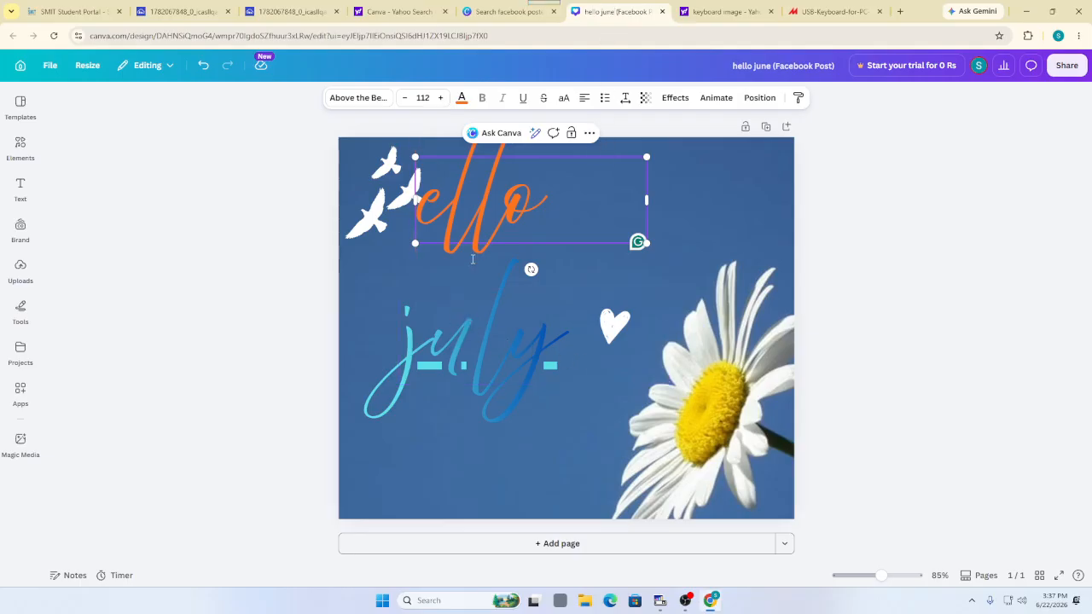
pyautogui.write('H')
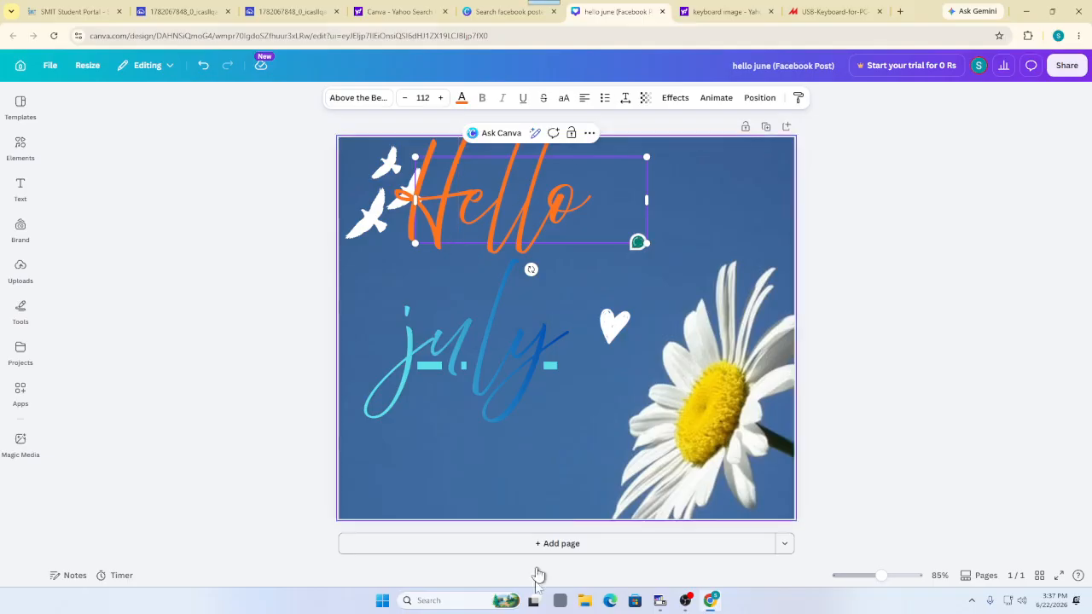
pyautogui.click(590, 433)
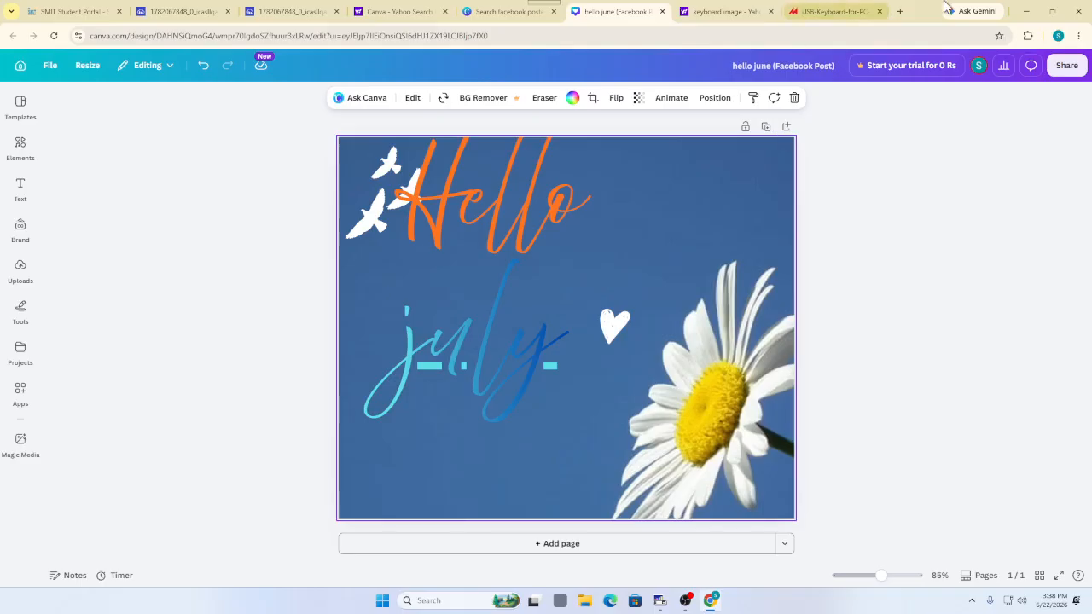
# Search Yahoo Images for 'rose image flower' and open the water-drop rose preview
pyautogui.click(901, 12)
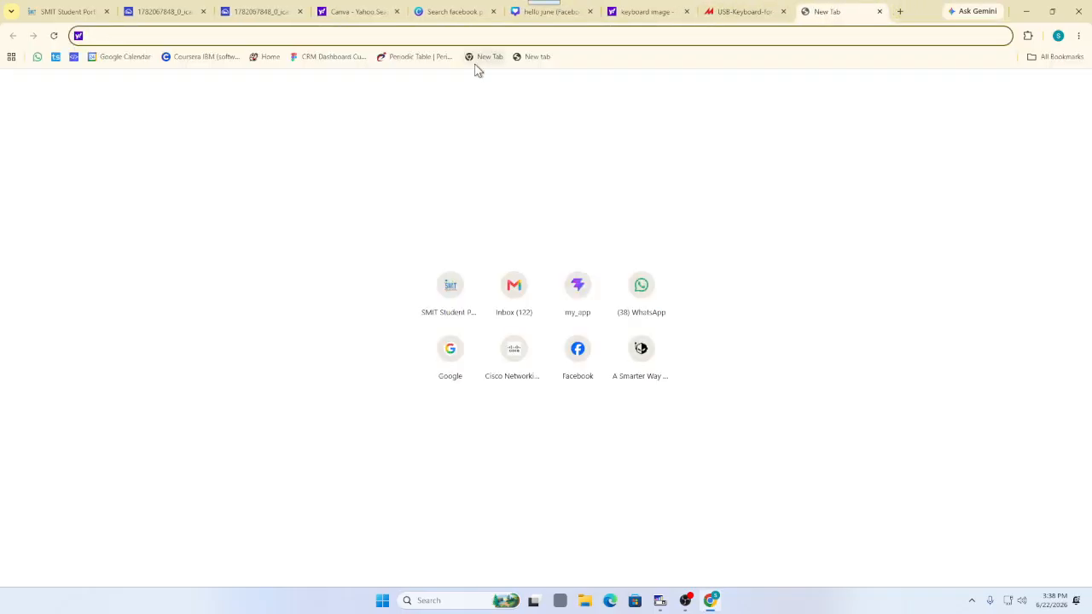
pyautogui.write('rose image')
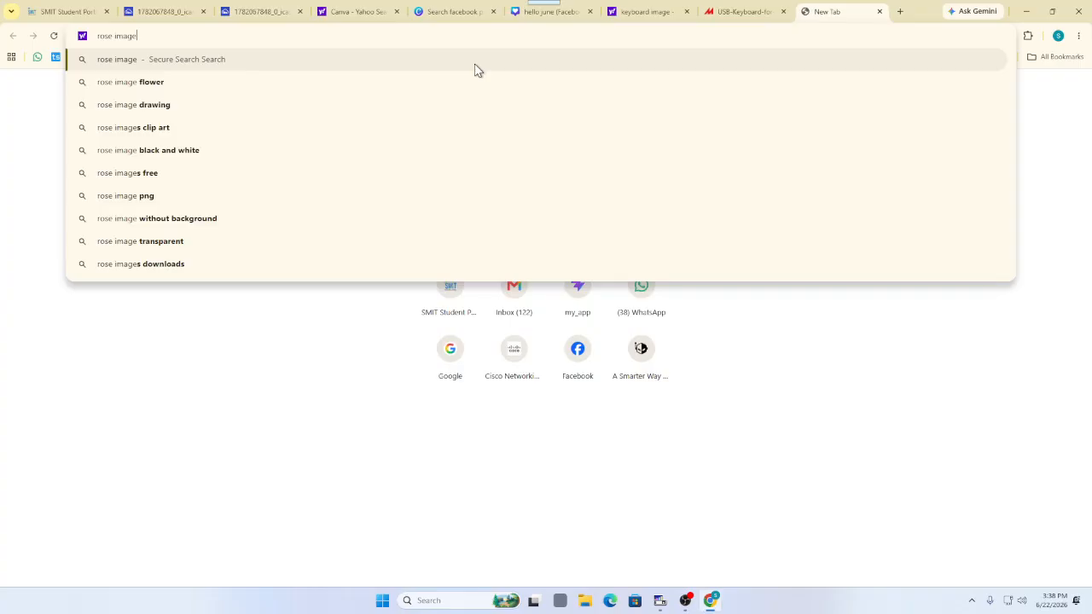
pyautogui.press('Down')
pyautogui.press('Return')
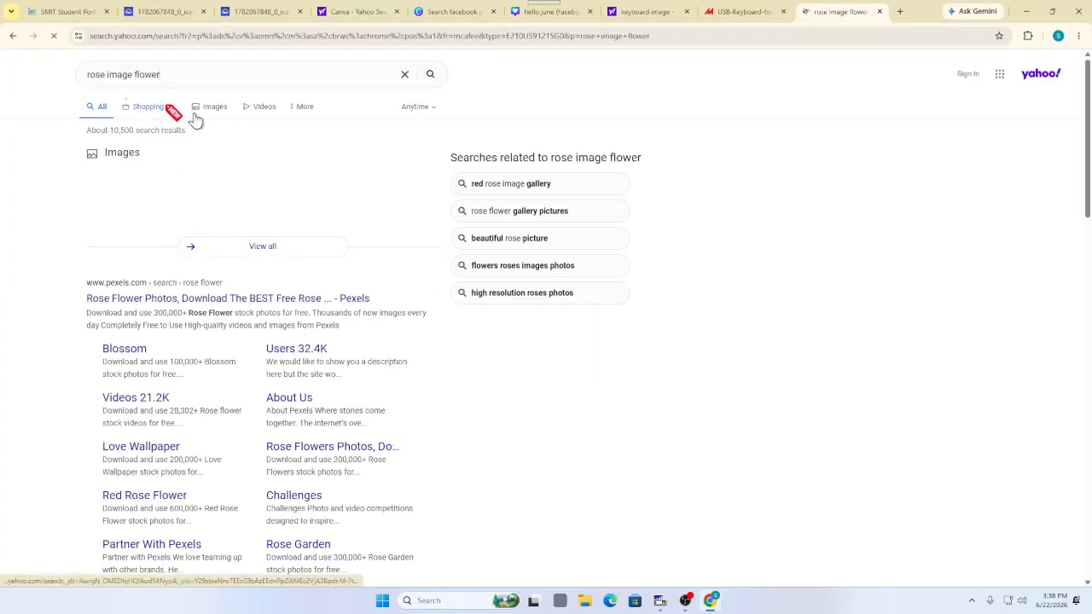
pyautogui.click(209, 117)
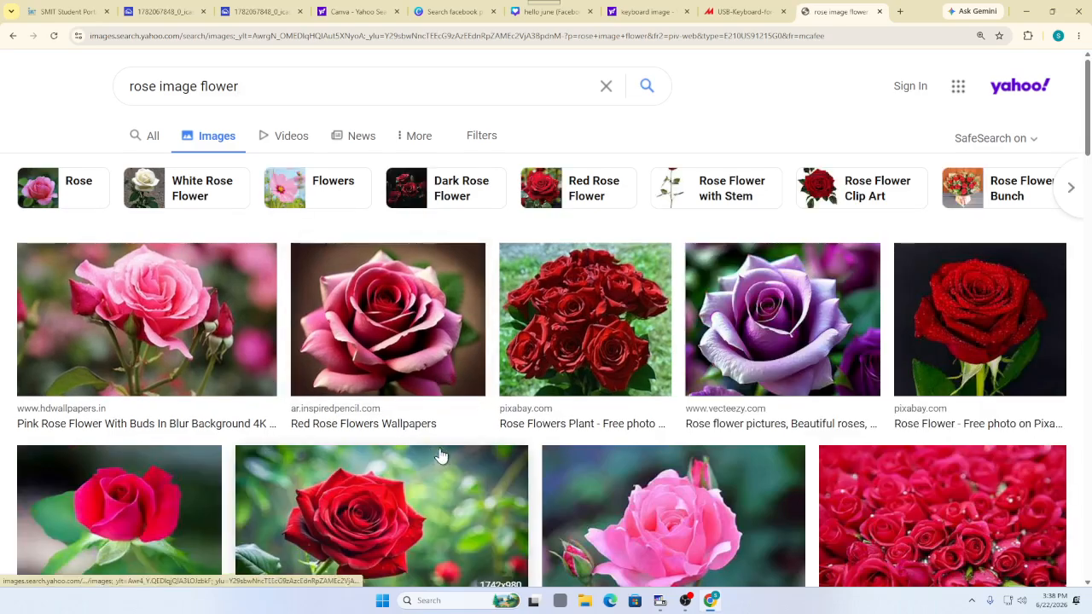
pyautogui.scroll(-1, 525, 438)
pyautogui.scroll(-2, 525, 438)
pyautogui.scroll(-3, 571, 361)
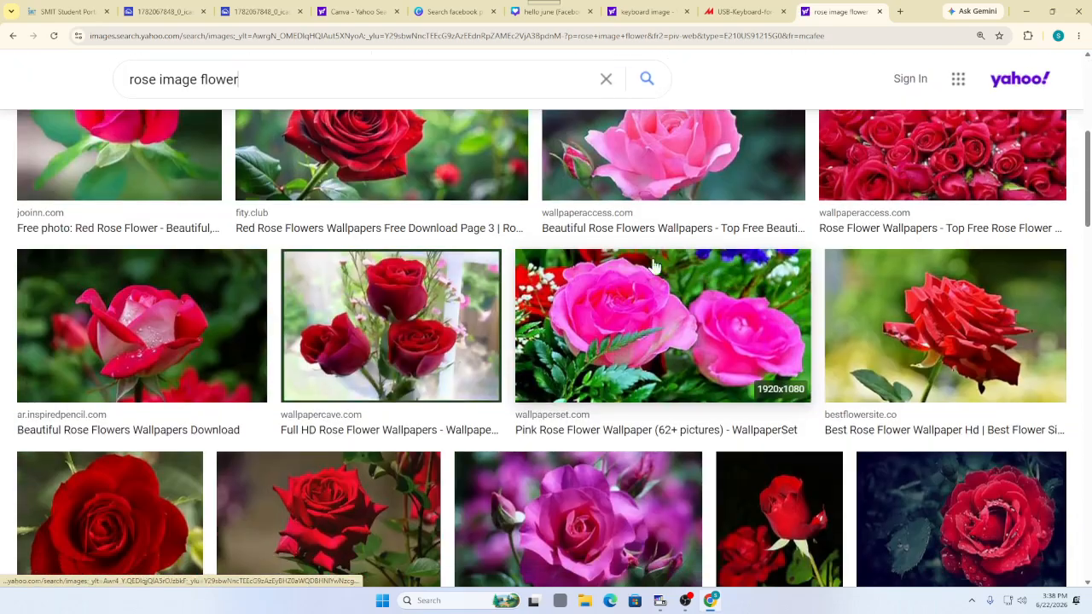
pyautogui.scroll(-3, 134, 316)
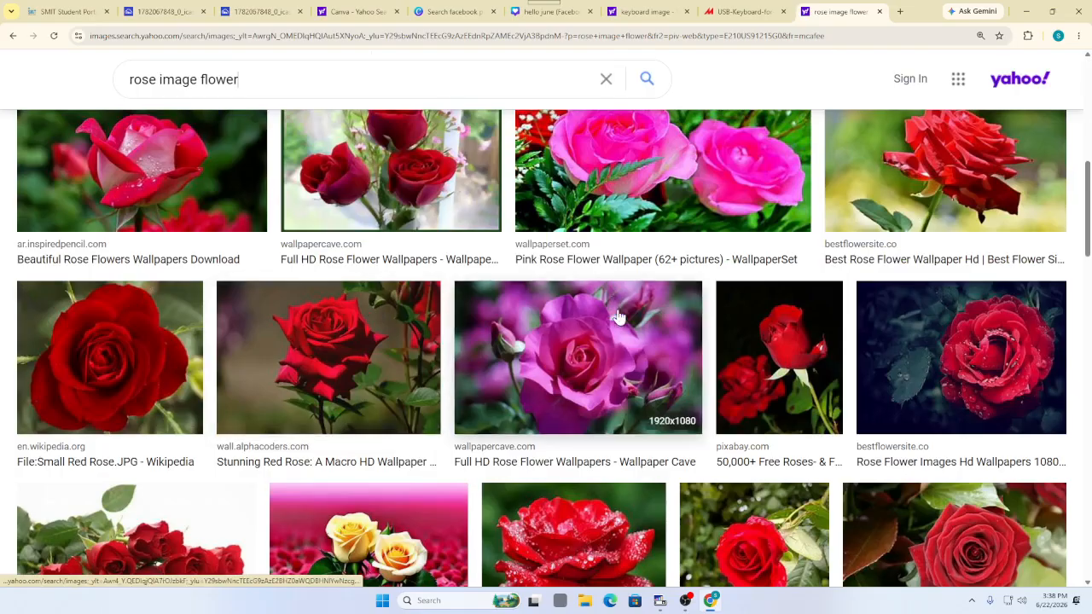
pyautogui.scroll(1, 723, 417)
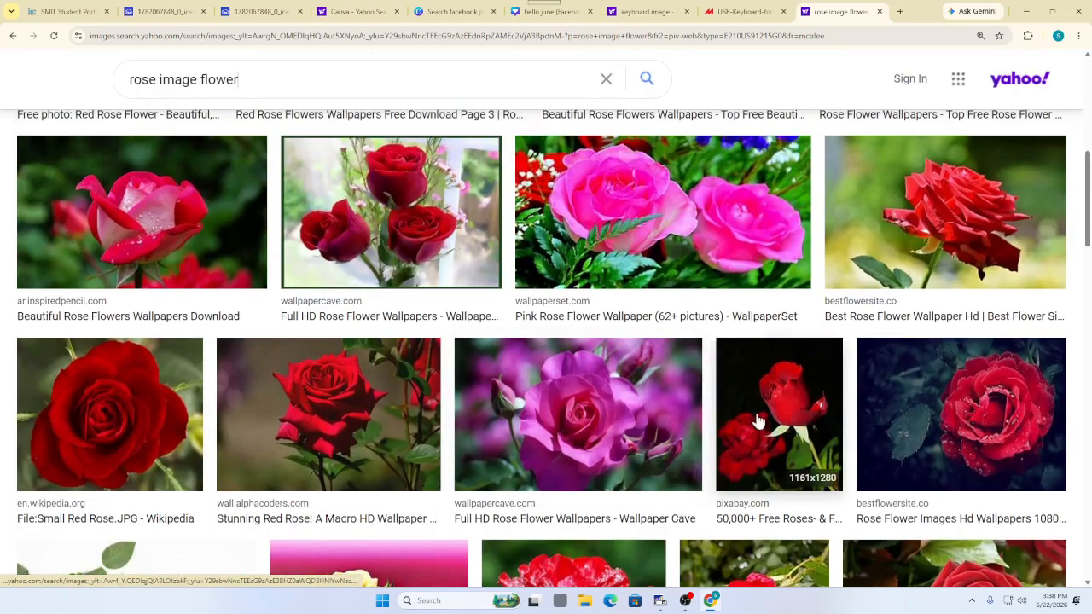
pyautogui.click(132, 220)
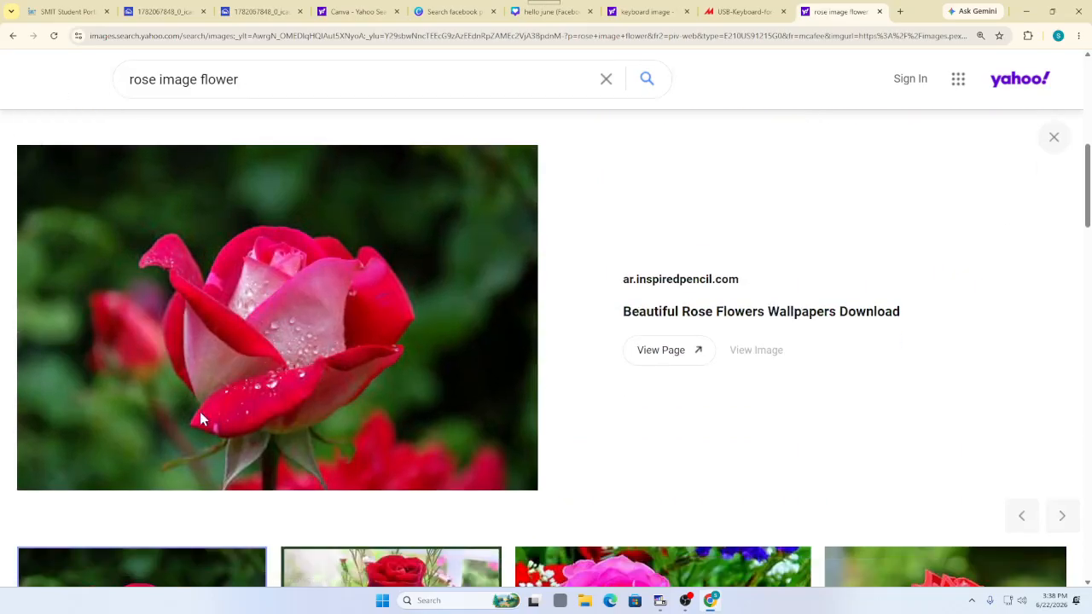
# Save the rose photo to Downloads as pexels-pixabay-56866.jpg and go back to the Canva design
pyautogui.rightClick(97, 187)
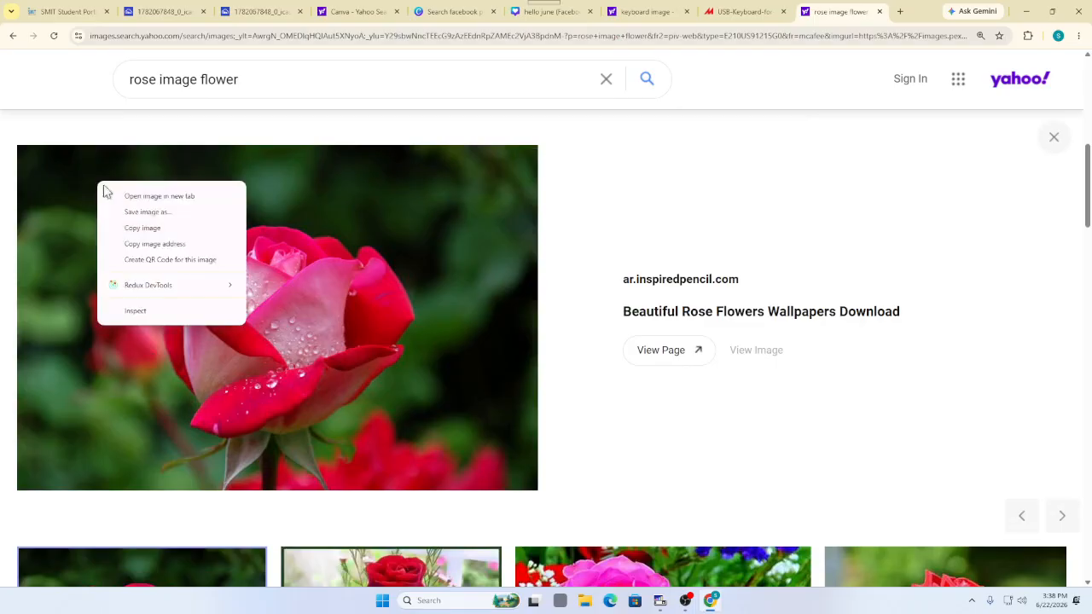
pyautogui.click(132, 213)
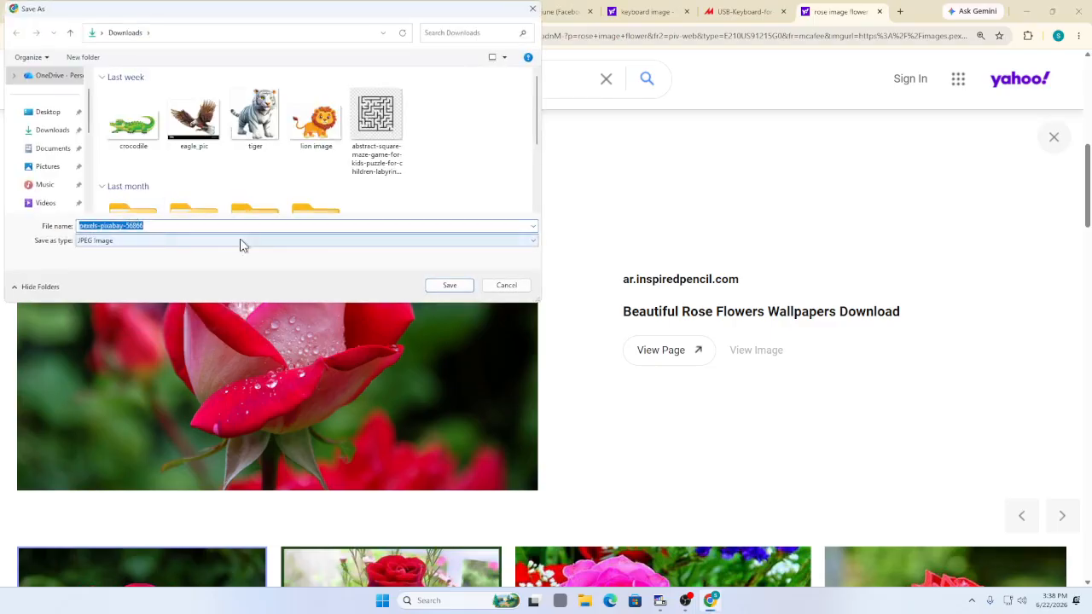
pyautogui.click(25, 134)
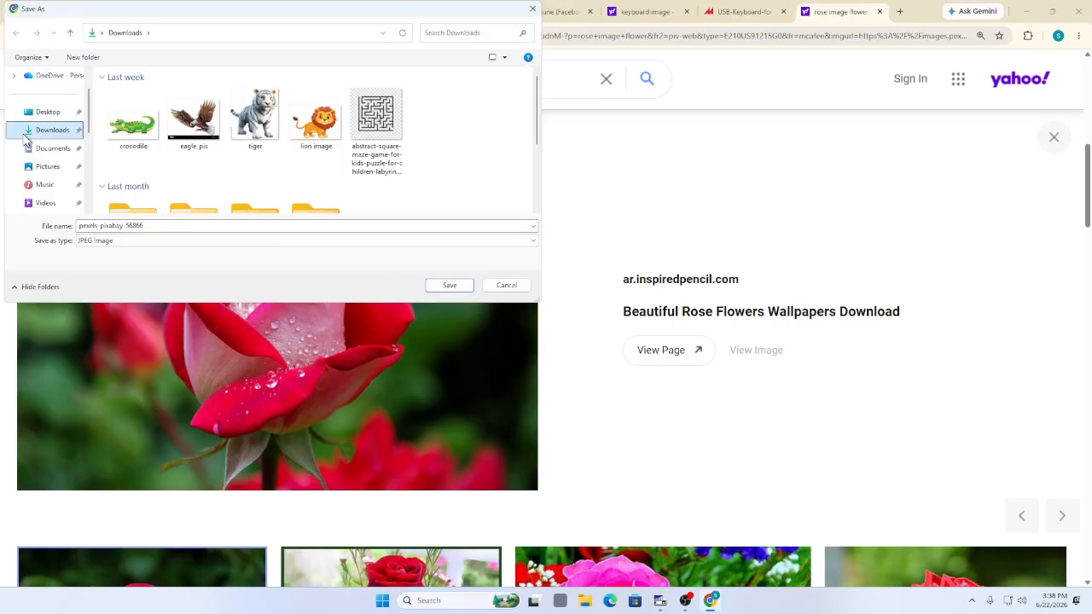
pyautogui.click(459, 288)
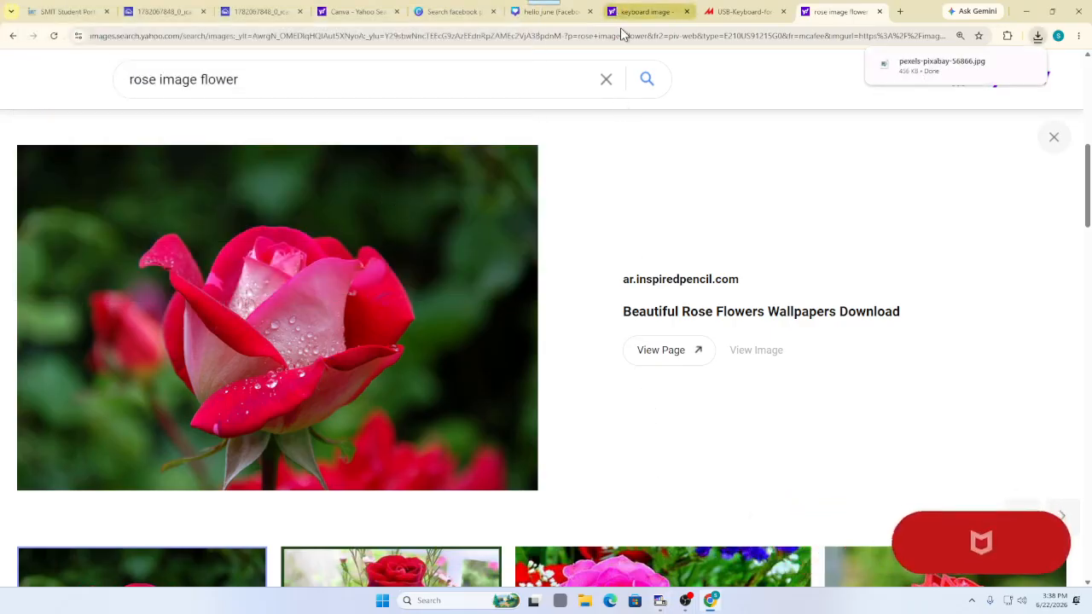
pyautogui.click(741, 11)
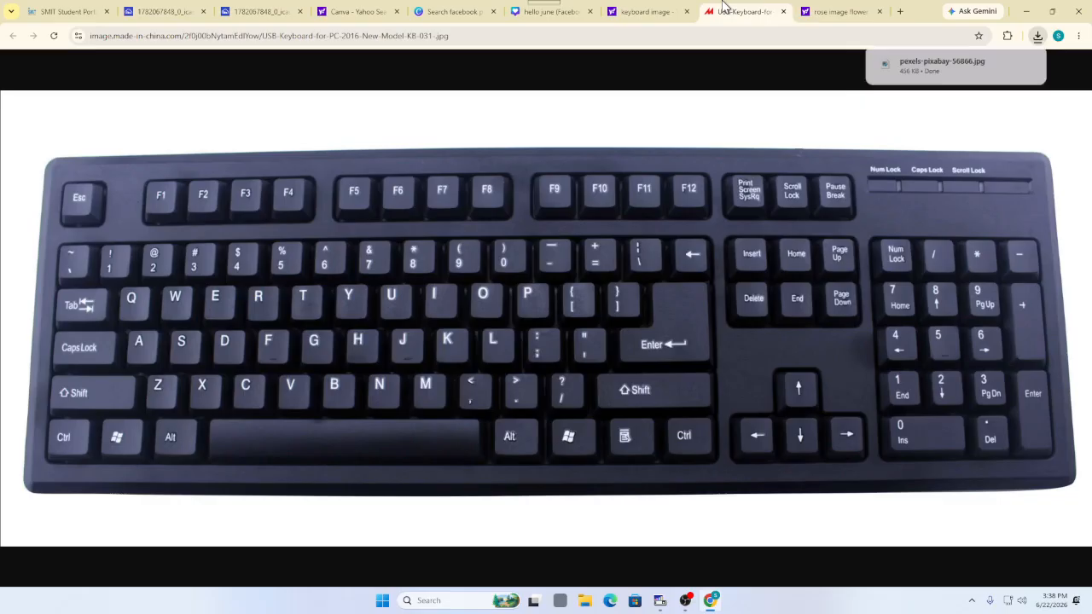
pyautogui.click(551, 11)
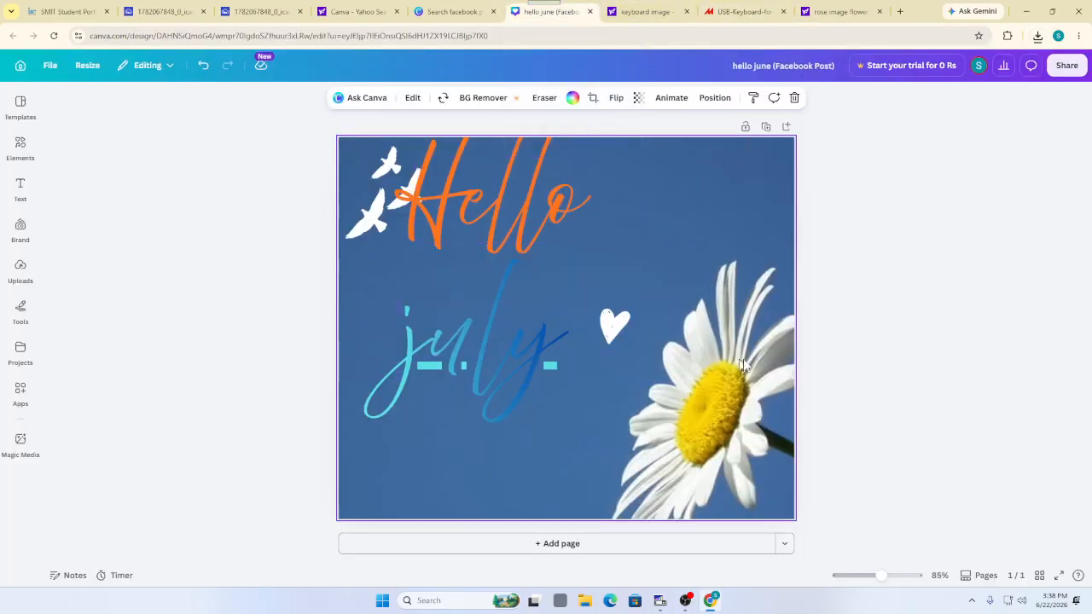
# Upload the rose photo pexels-pixabay-56866 from Downloads into Canva's Uploads
pyautogui.click(21, 271)
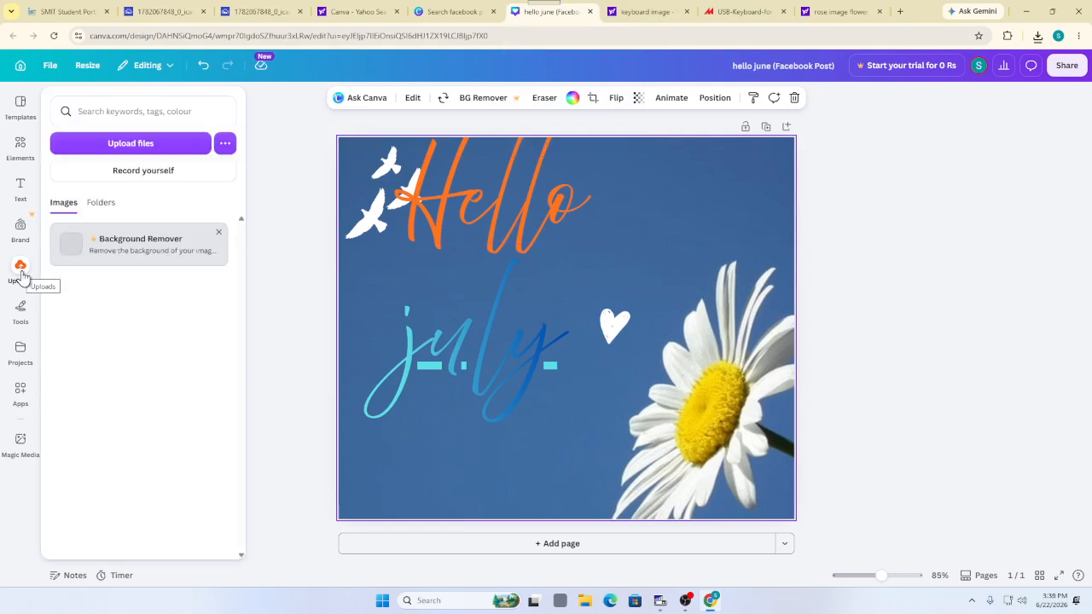
pyautogui.click(108, 150)
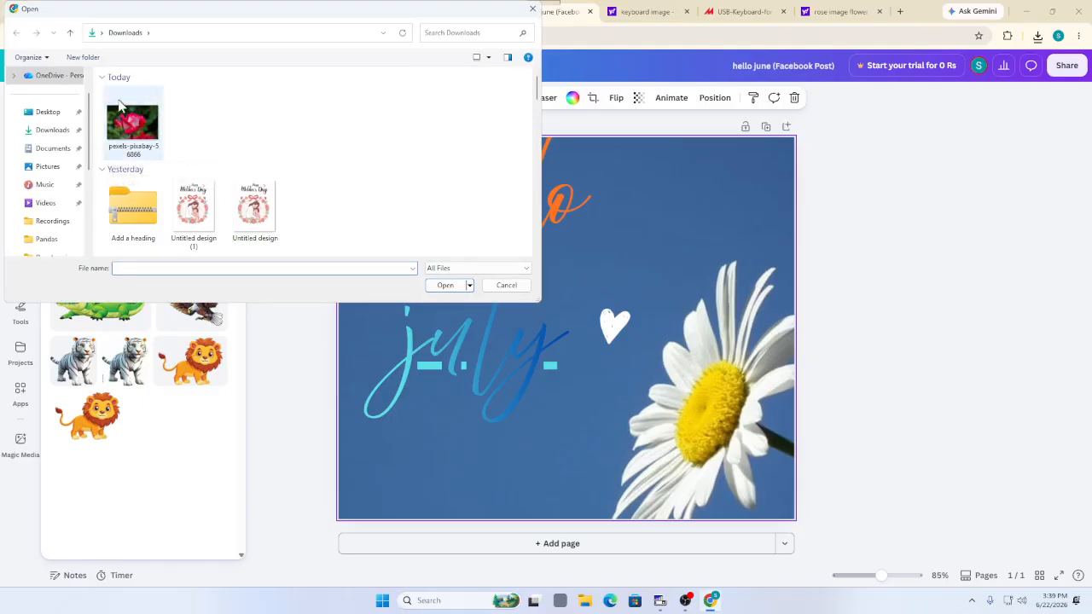
pyautogui.click(125, 122)
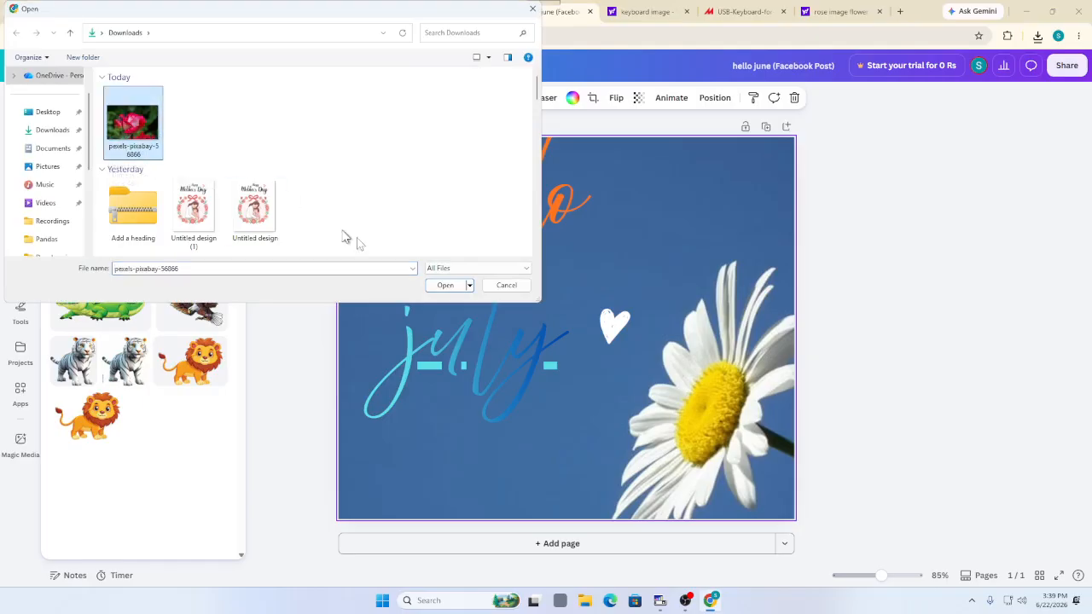
pyautogui.click(444, 286)
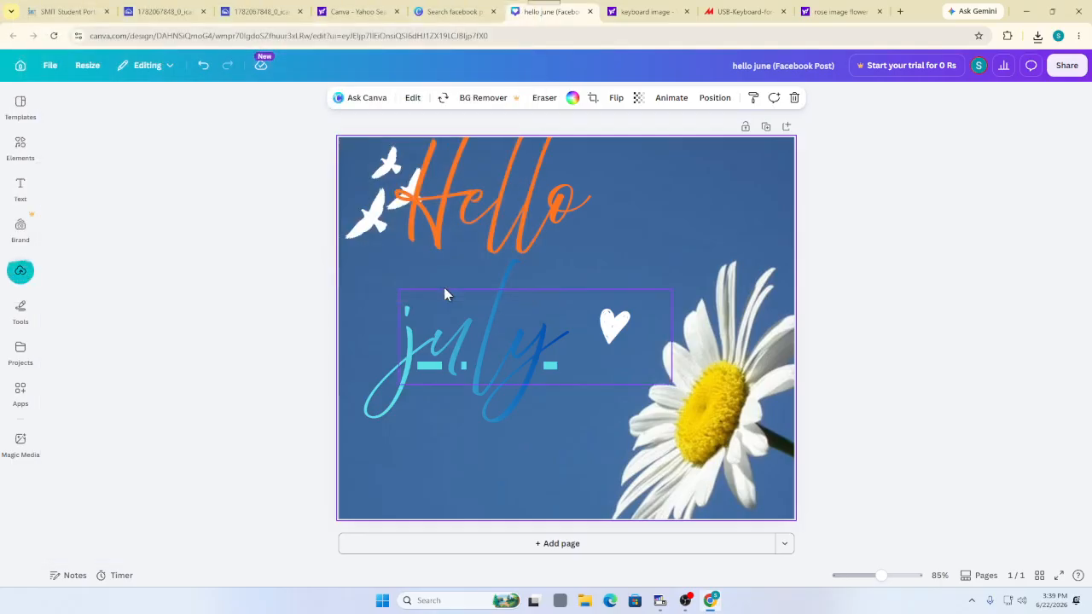
pyautogui.click(25, 271)
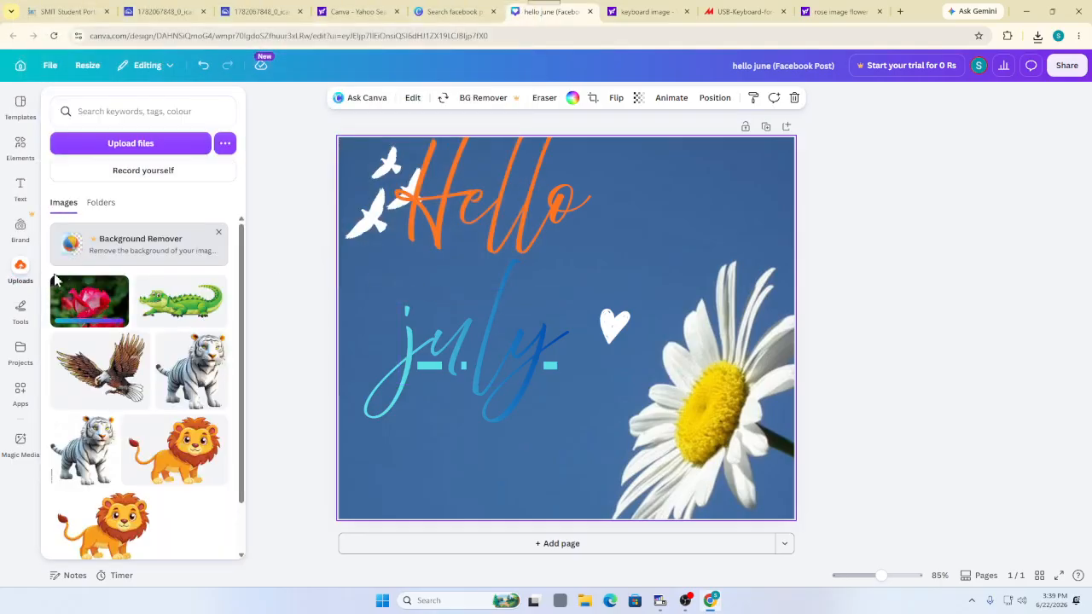
# Add the rose photo, shrink it to about 585x389, and move it to the top-right corner
pyautogui.click(81, 309)
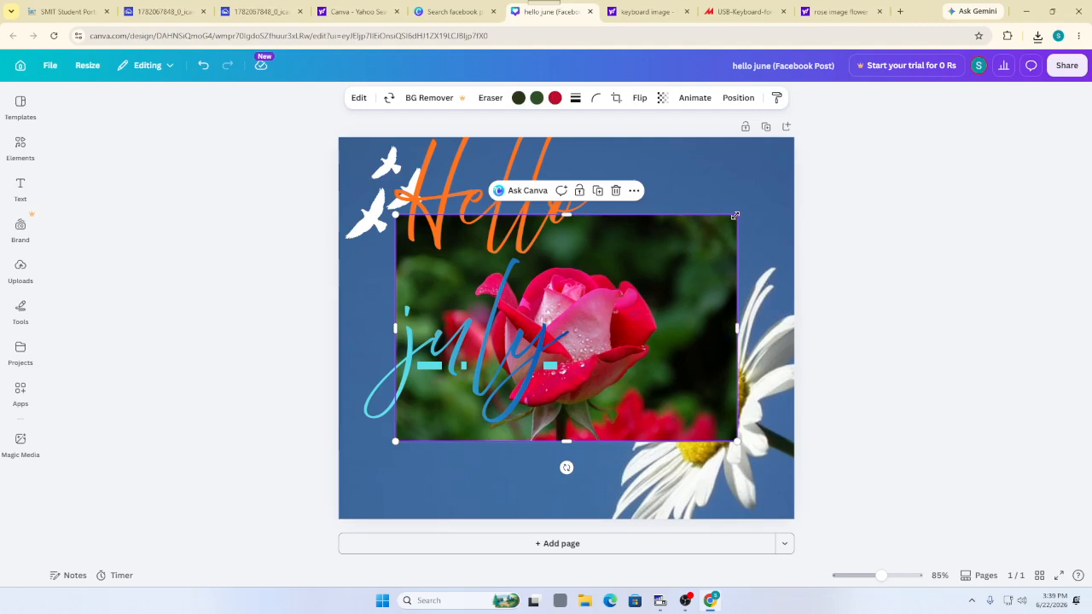
pyautogui.moveTo(736, 216); pyautogui.dragTo(558, 309)
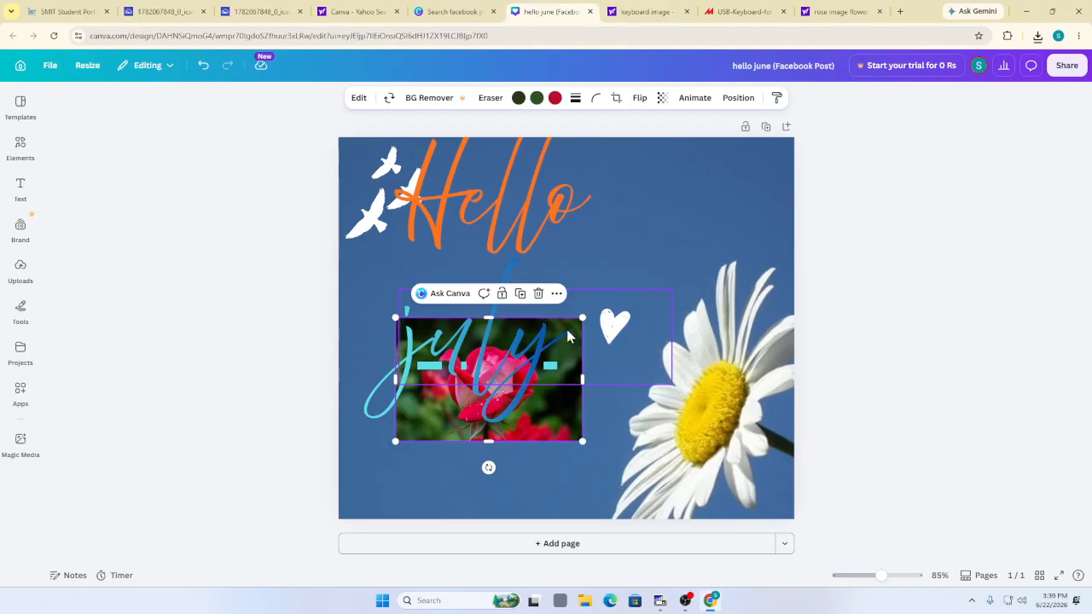
pyautogui.moveTo(568, 332); pyautogui.dragTo(780, 155)
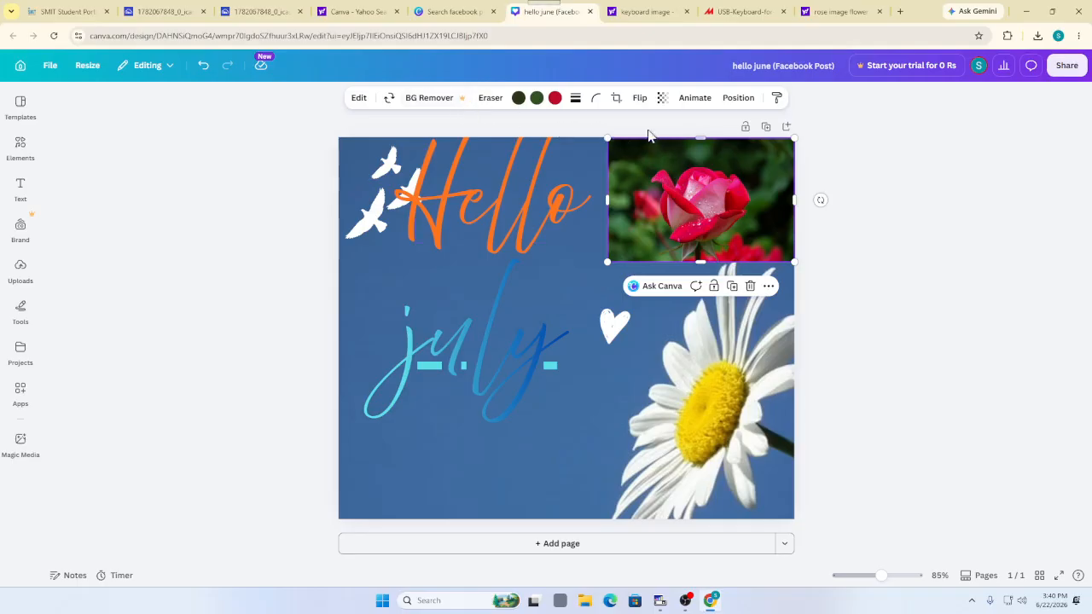
# Search 'remove bg' in a new tab and open the remove.bg site
pyautogui.click(901, 11)
pyautogui.write('rem')
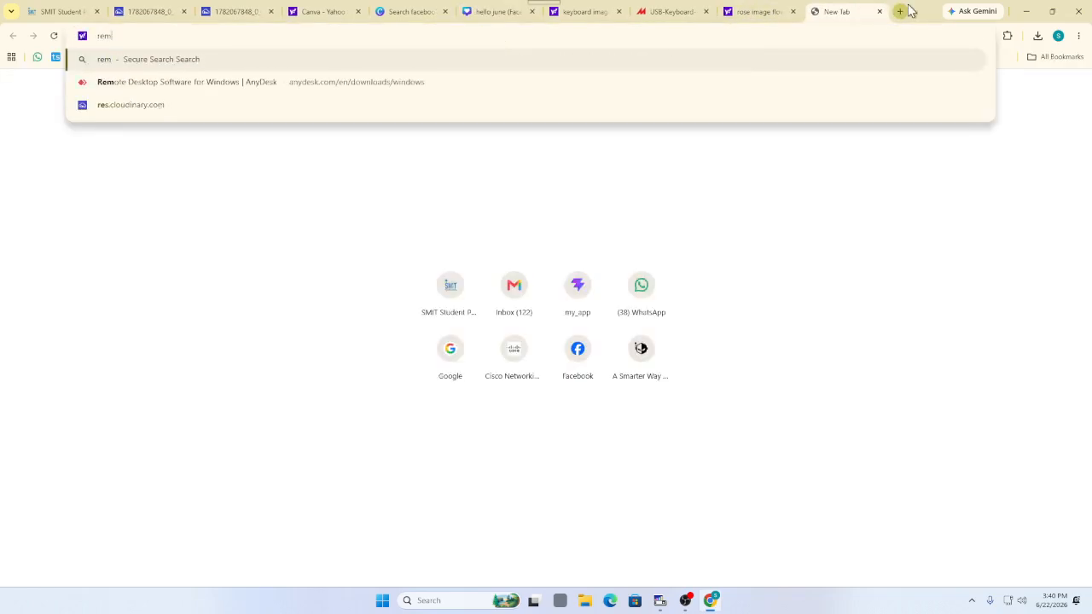
pyautogui.write('ove bg')
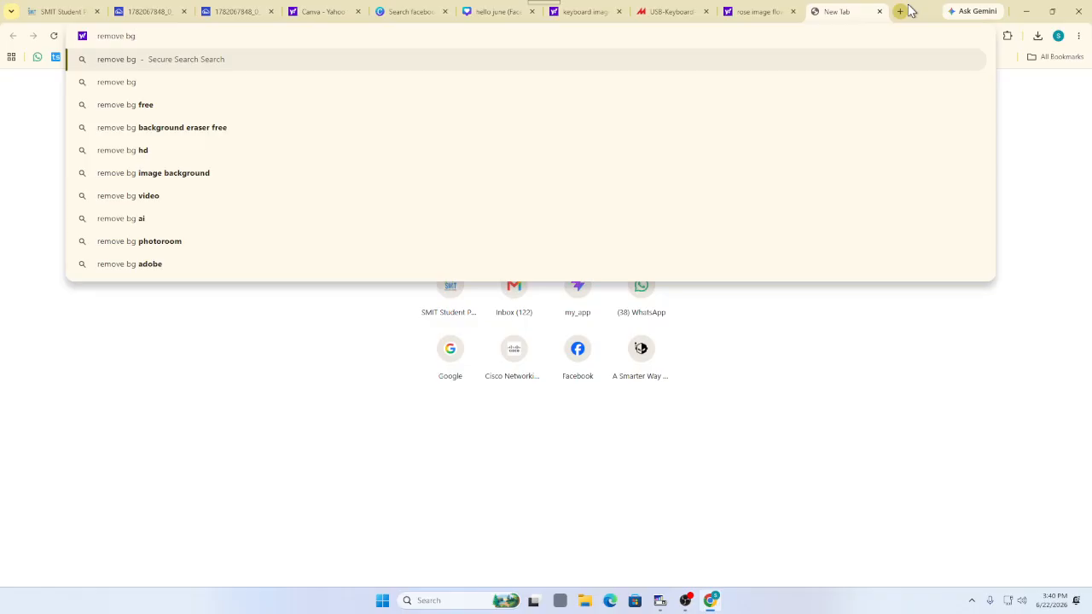
pyautogui.press('Return')
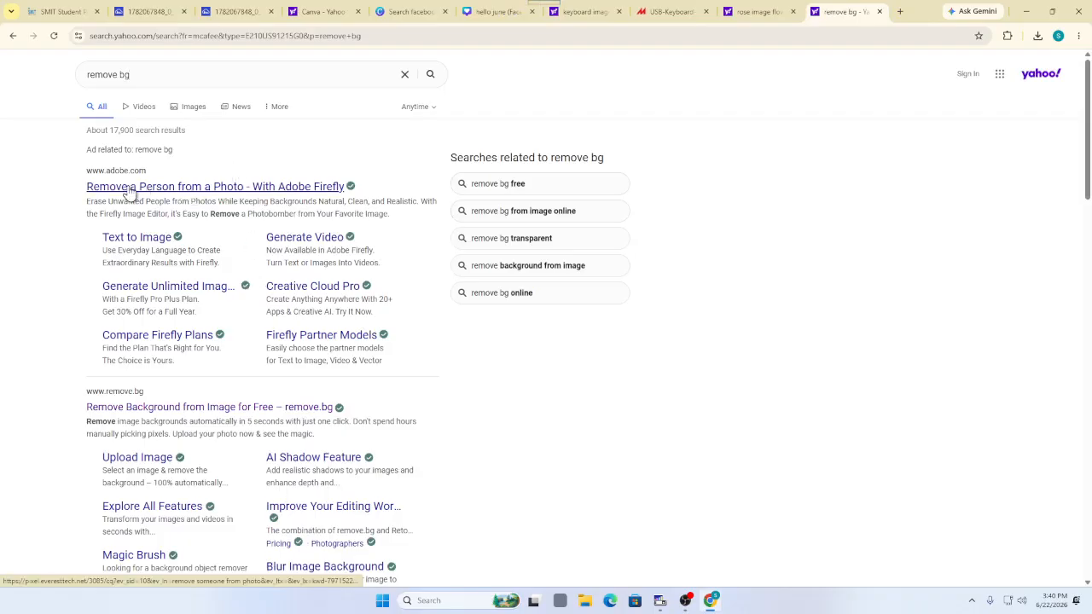
pyautogui.click(96, 408)
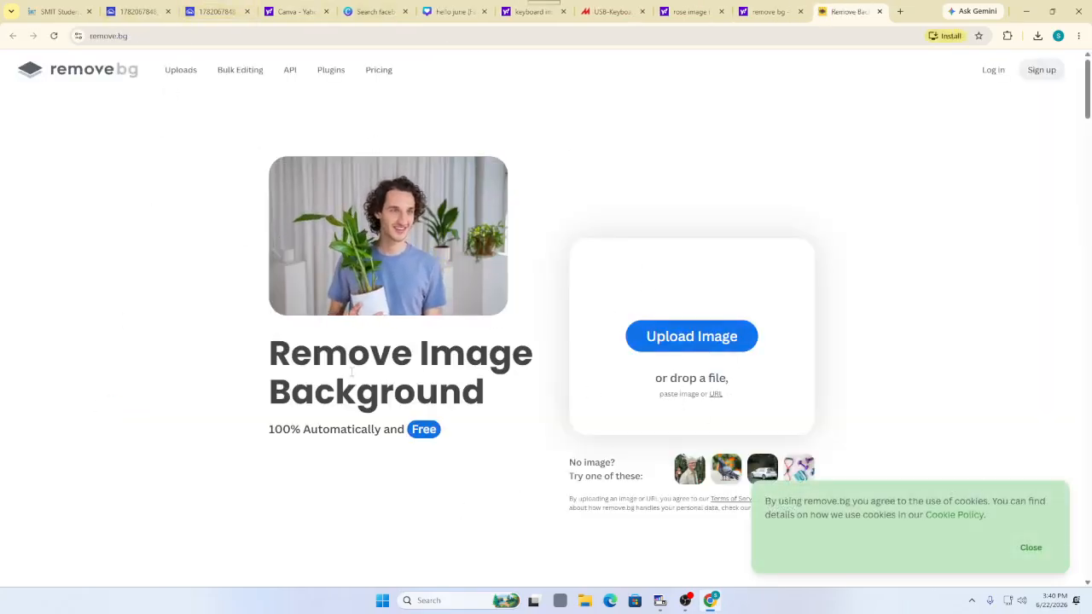
# Remove the background from the rose photo on remove.bg and download the free preview cutout
pyautogui.click(651, 334)
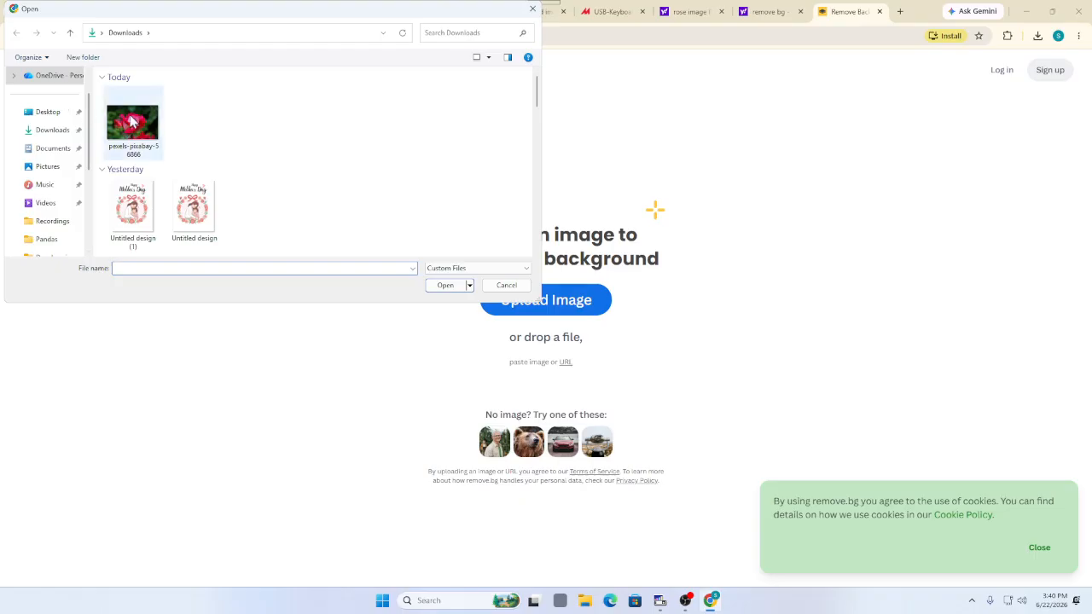
pyautogui.click(130, 122)
pyautogui.click(447, 288)
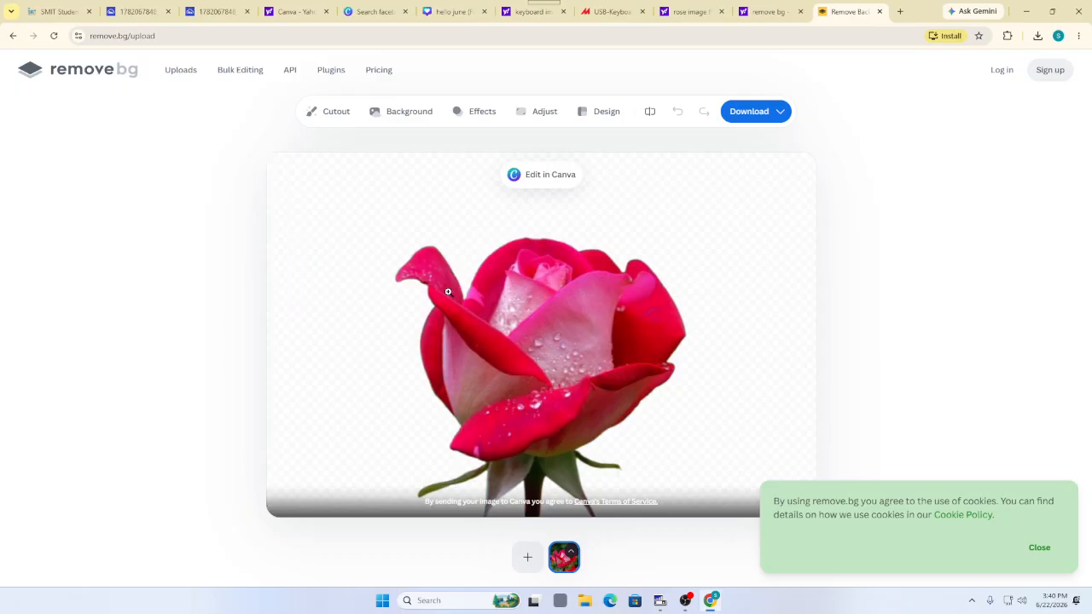
pyautogui.click(751, 115)
pyautogui.click(756, 150)
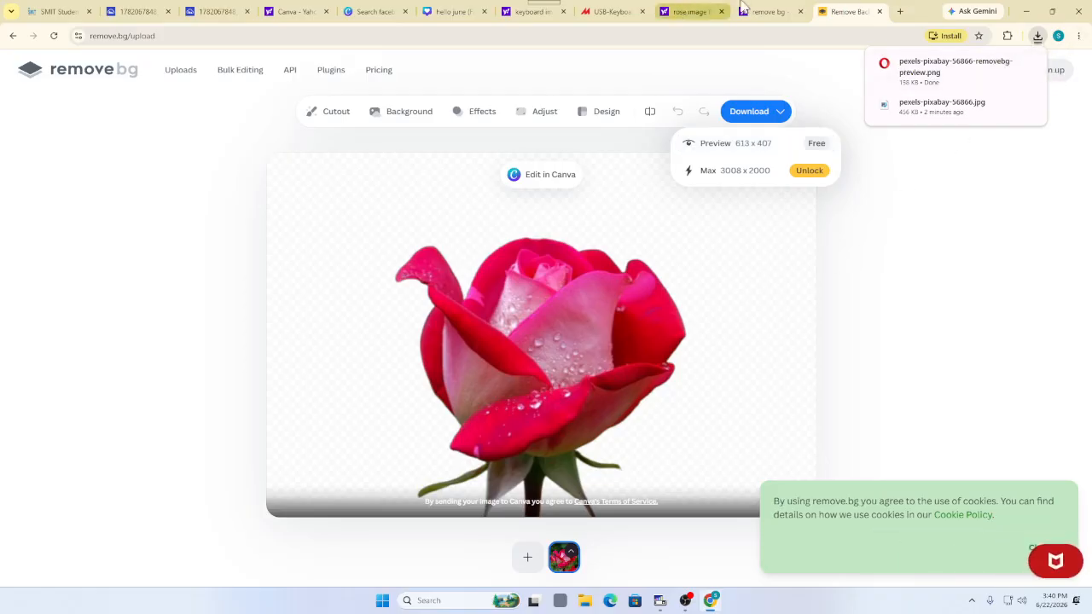
# Switch browser tabs back to the hello june Canva design
pyautogui.click(513, 14)
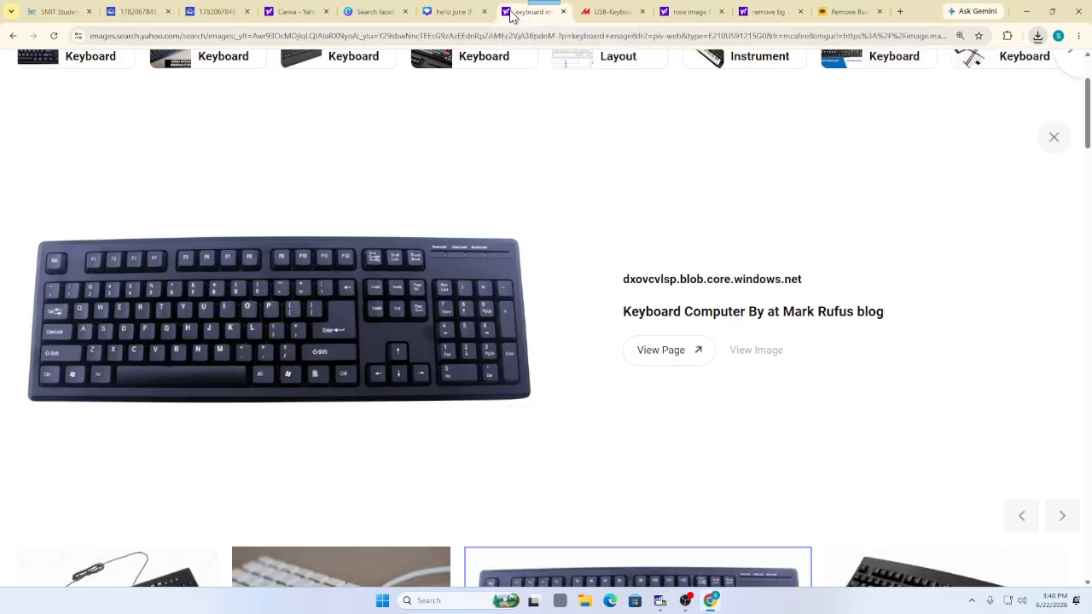
pyautogui.hotkey('ctrl', 'Tab')
pyautogui.hotkey('ctrl', 'Tab')
pyautogui.hotkey('ctrl', 'Tab')
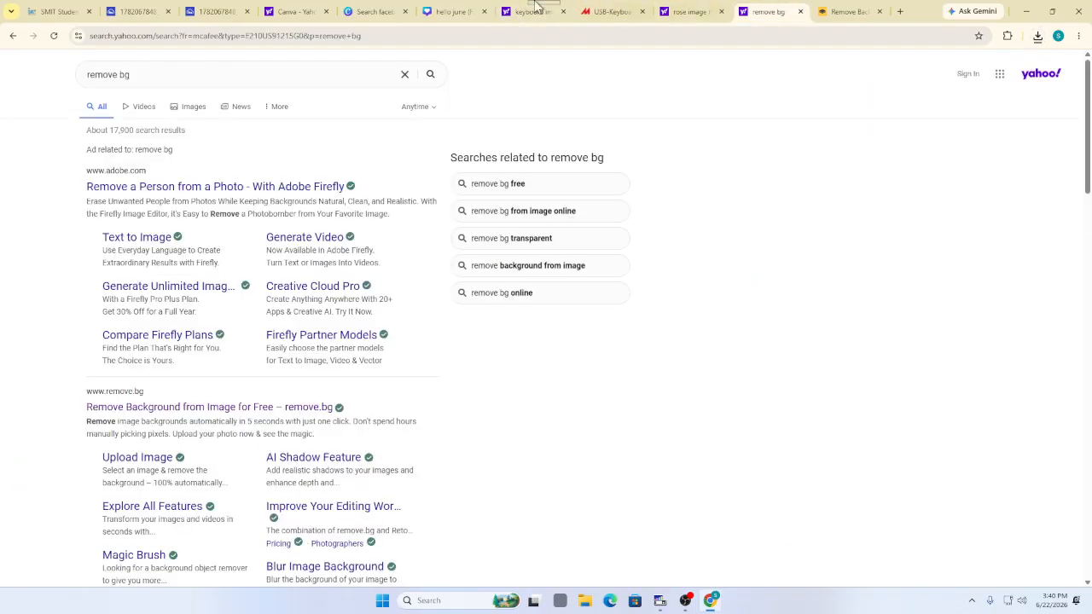
pyautogui.click(454, 11)
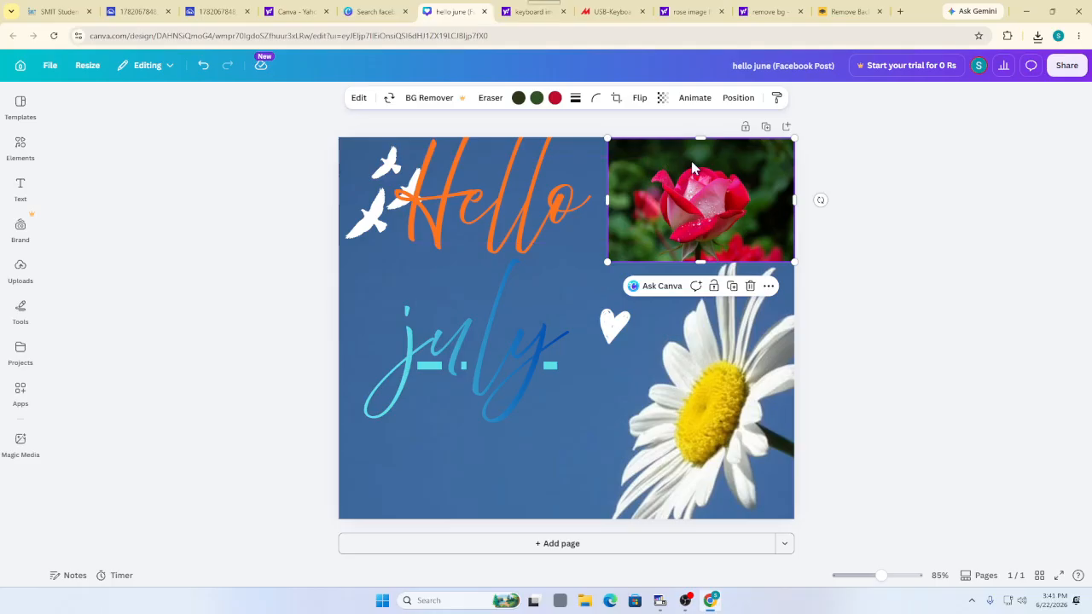
# Delete the green-background rose and upload pexels-pixabay-56866-removebg-preview to Uploads
pyautogui.click(751, 286)
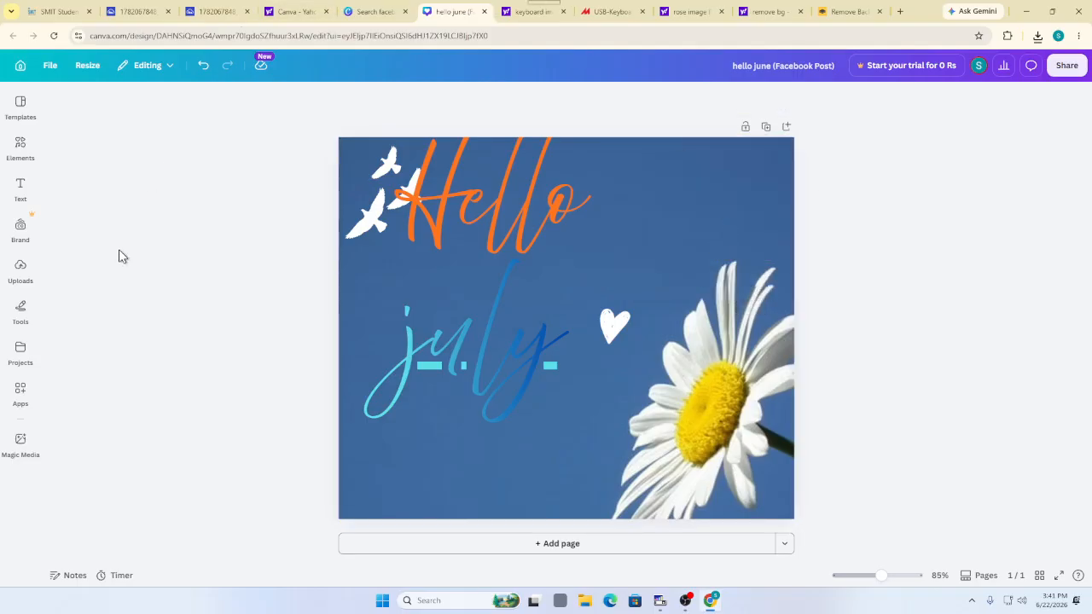
pyautogui.click(13, 271)
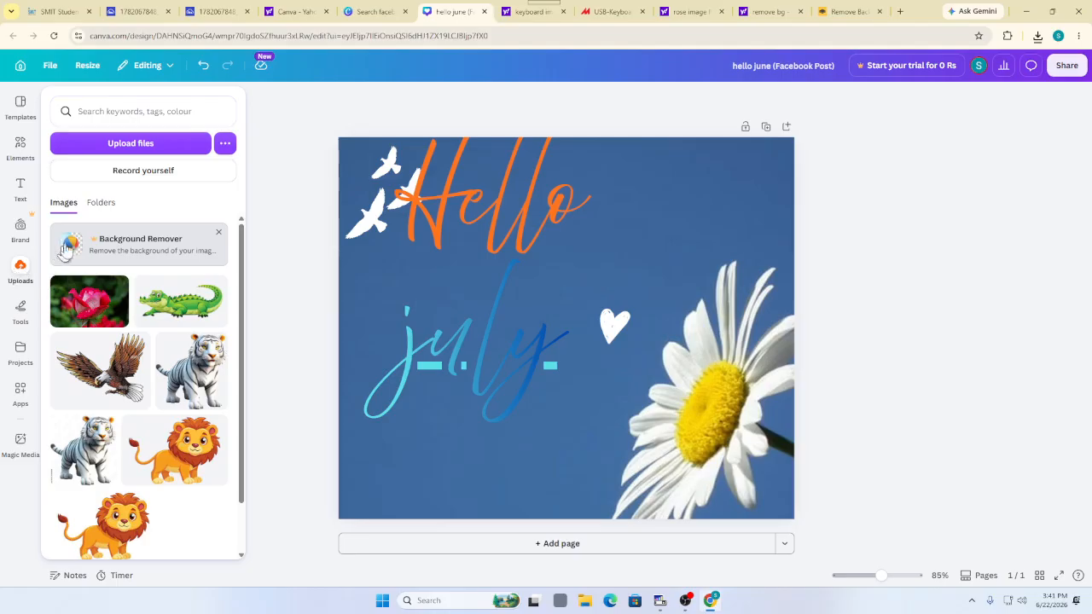
pyautogui.click(130, 145)
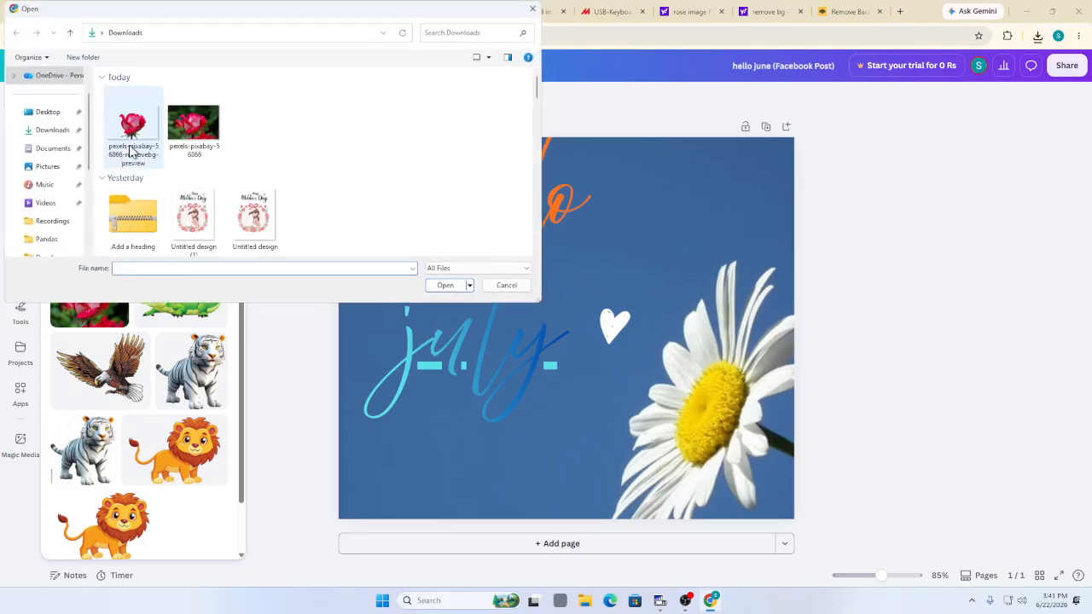
pyautogui.click(132, 151)
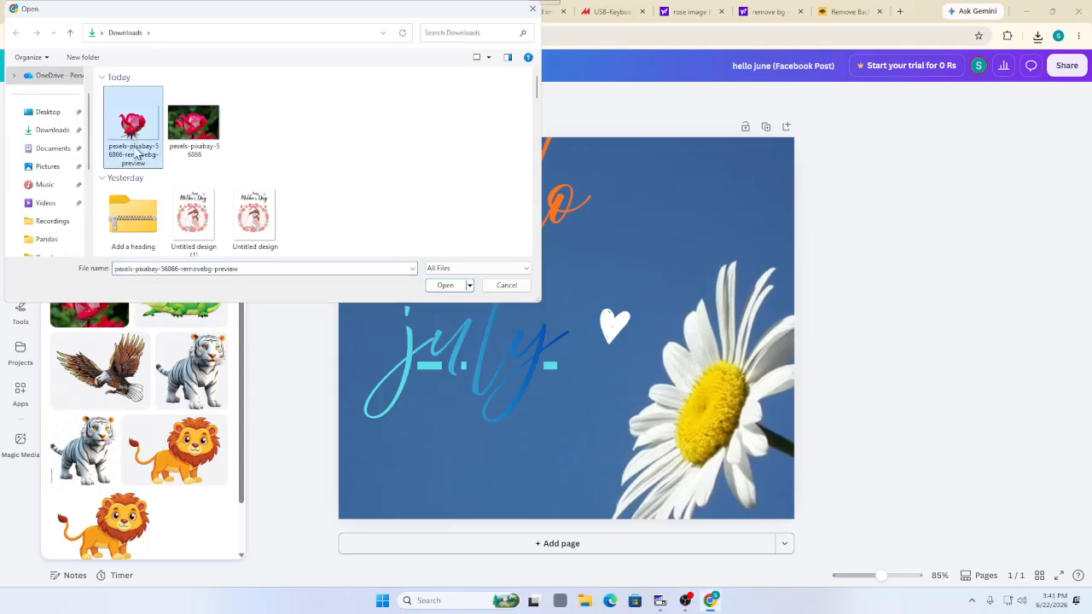
pyautogui.click(435, 285)
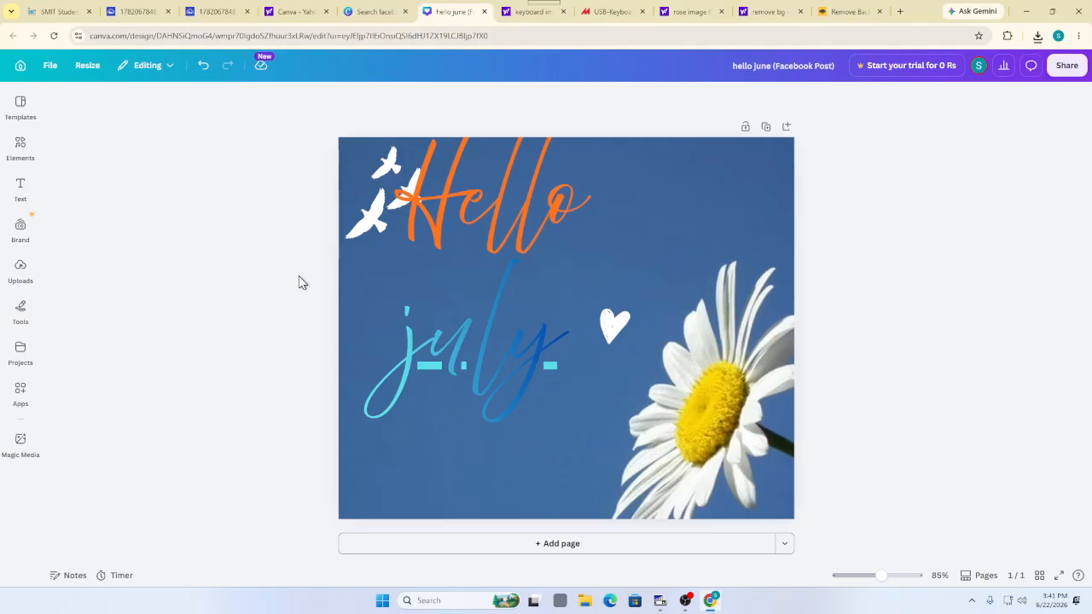
pyautogui.click(15, 277)
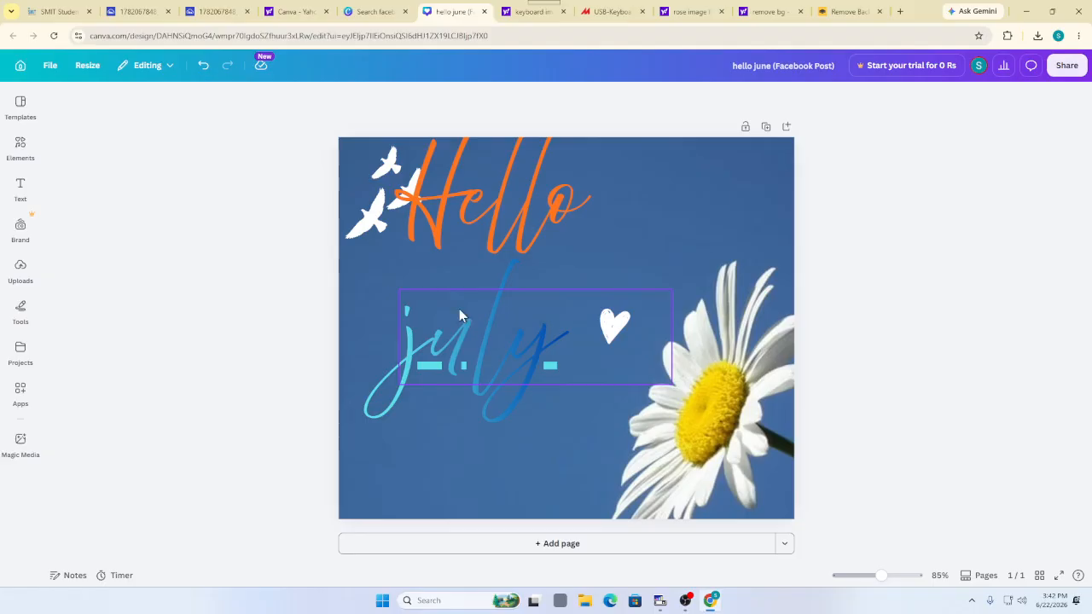
pyautogui.click(20, 284)
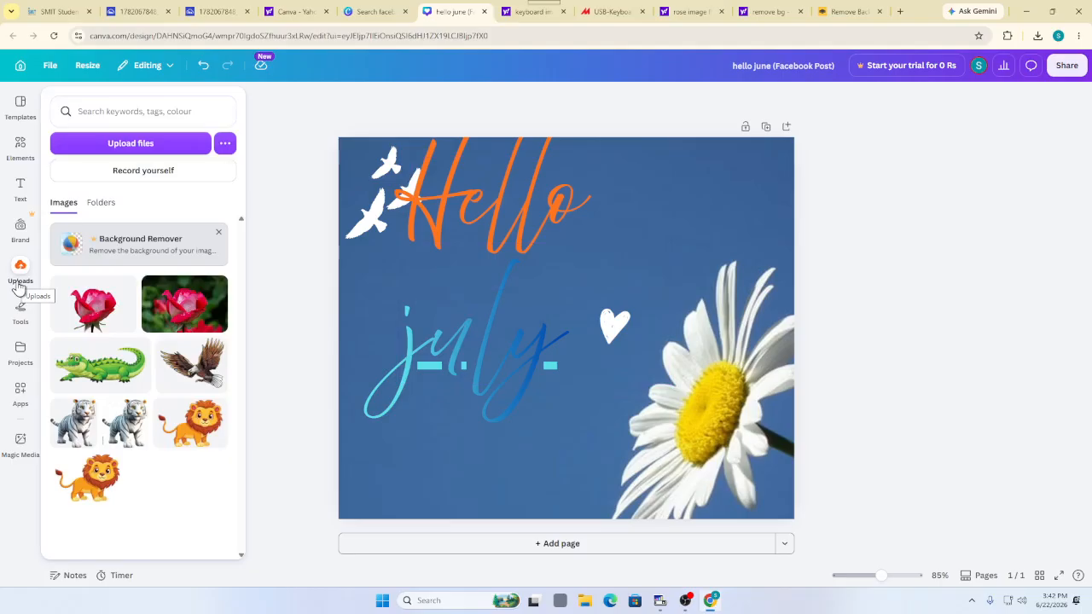
# Add the cut-out rose and move it to the top-right corner above the daisy
pyautogui.click(85, 307)
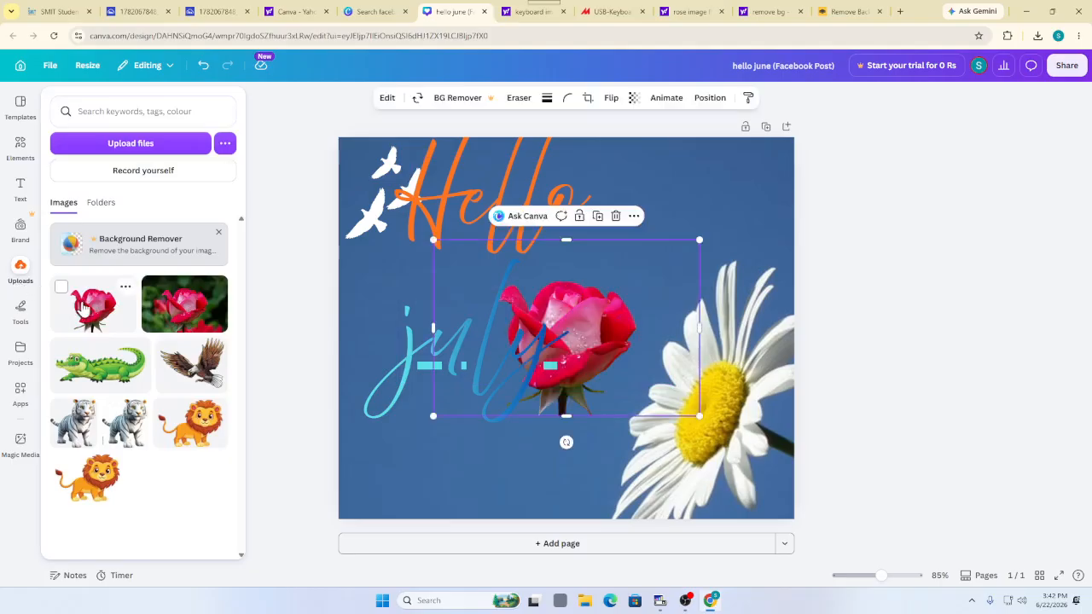
pyautogui.click(252, 298)
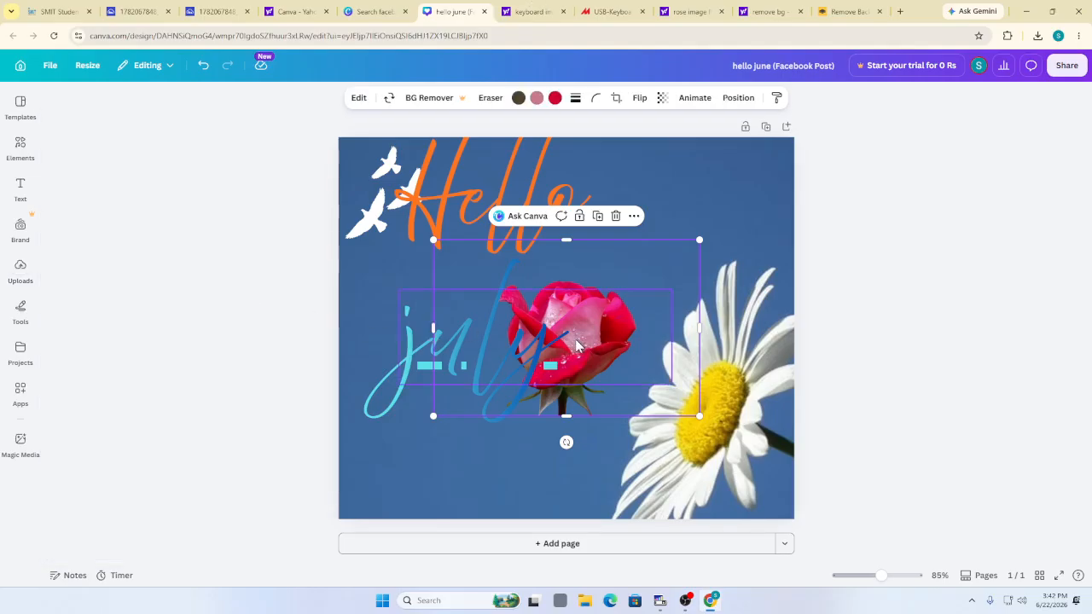
pyautogui.moveTo(584, 334); pyautogui.dragTo(726, 206)
pyautogui.doubleClick(709, 391)
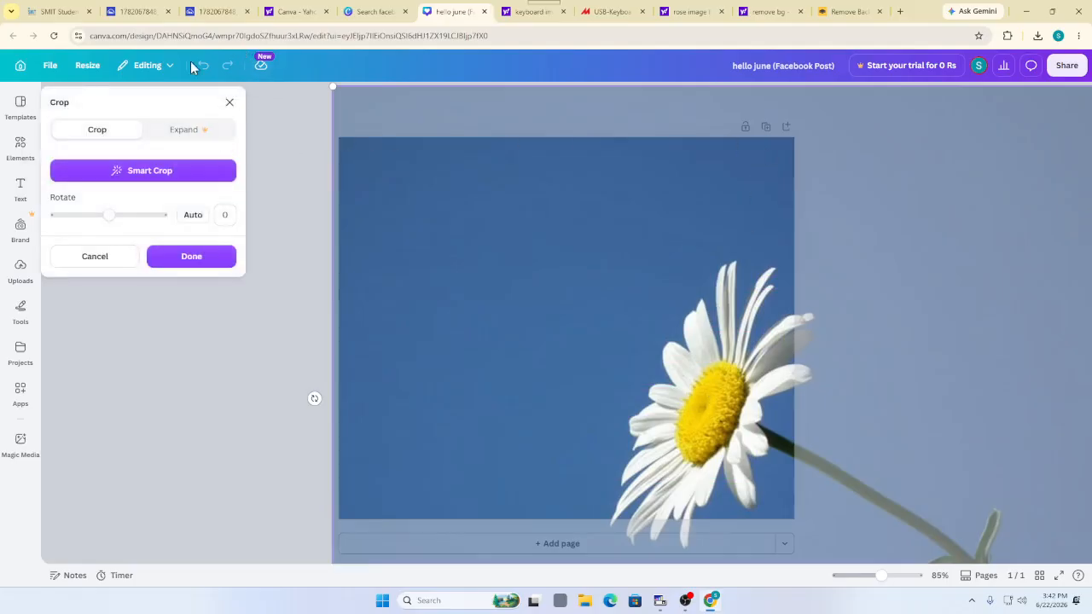
pyautogui.click(24, 121)
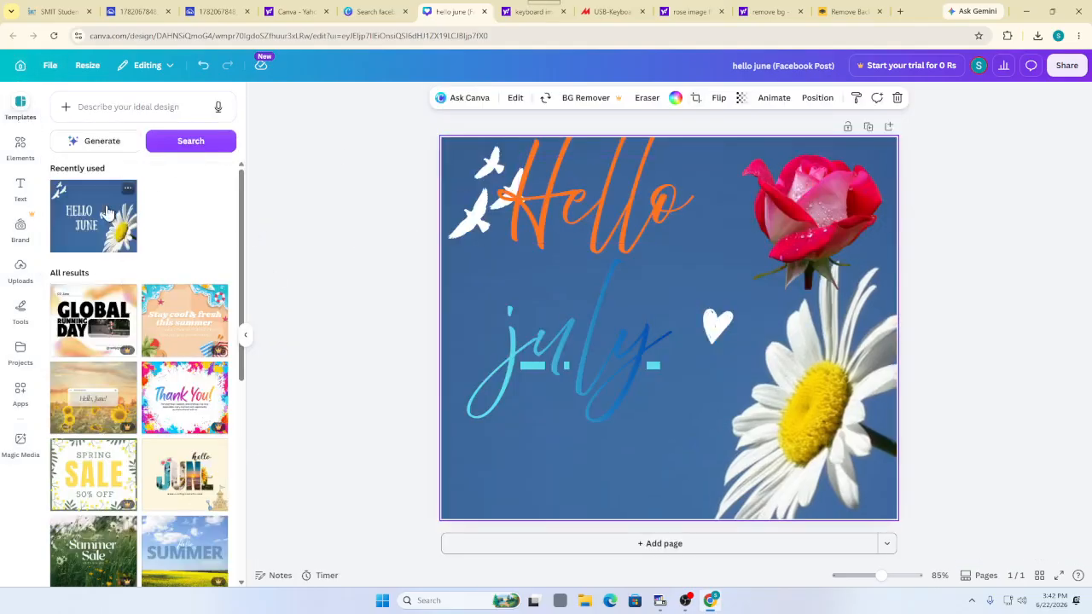
# Open the premium Spring Sale template, dismiss the Canva Business offer, and scroll similar templates
pyautogui.scroll(-5, 152, 254)
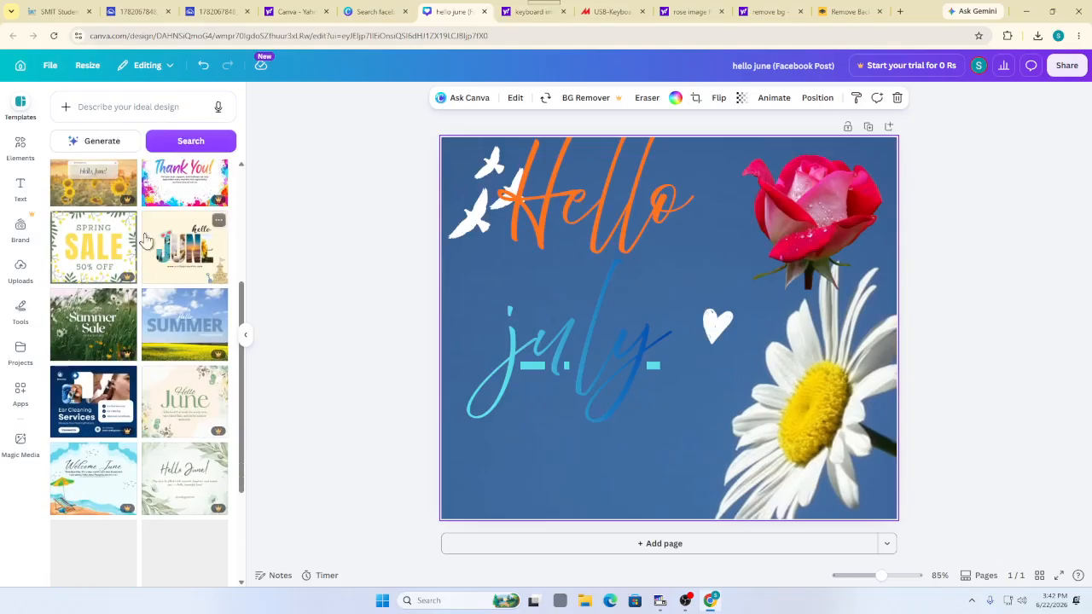
pyautogui.click(71, 251)
pyautogui.click(69, 248)
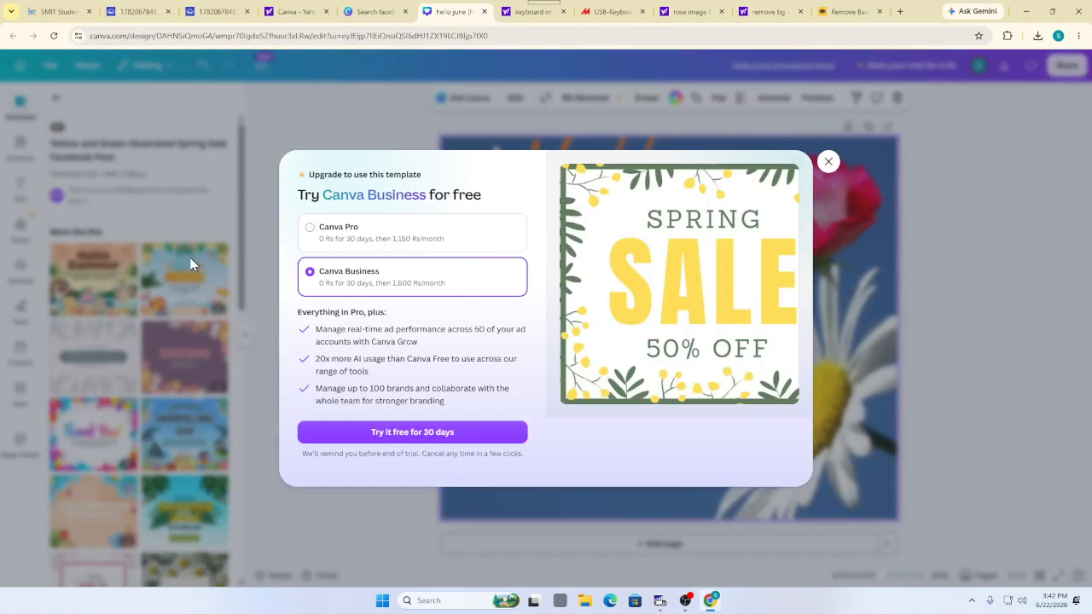
pyautogui.click(826, 162)
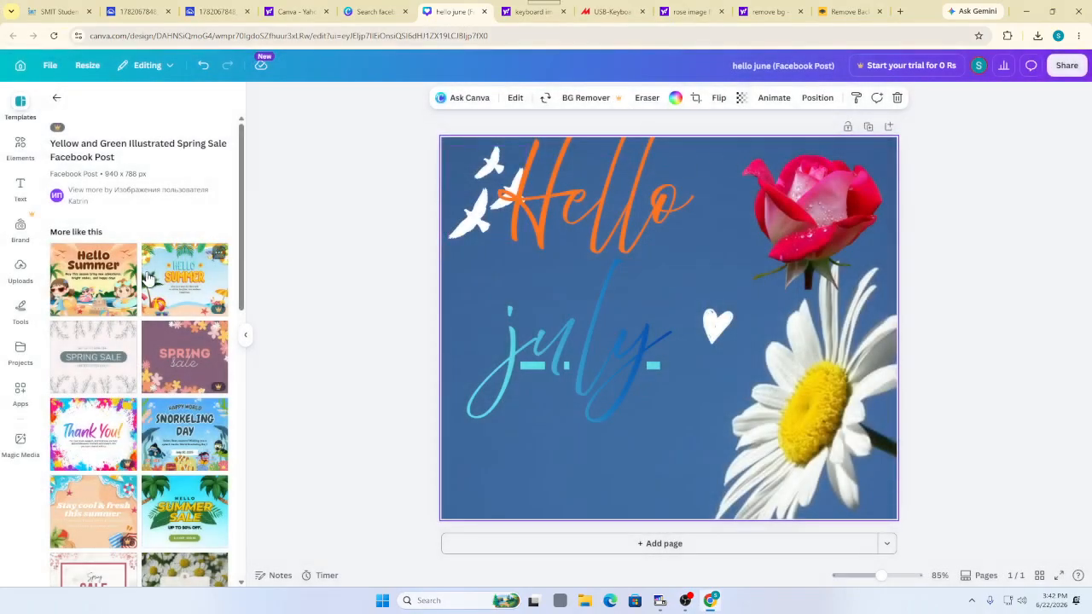
pyautogui.scroll(-5, 153, 273)
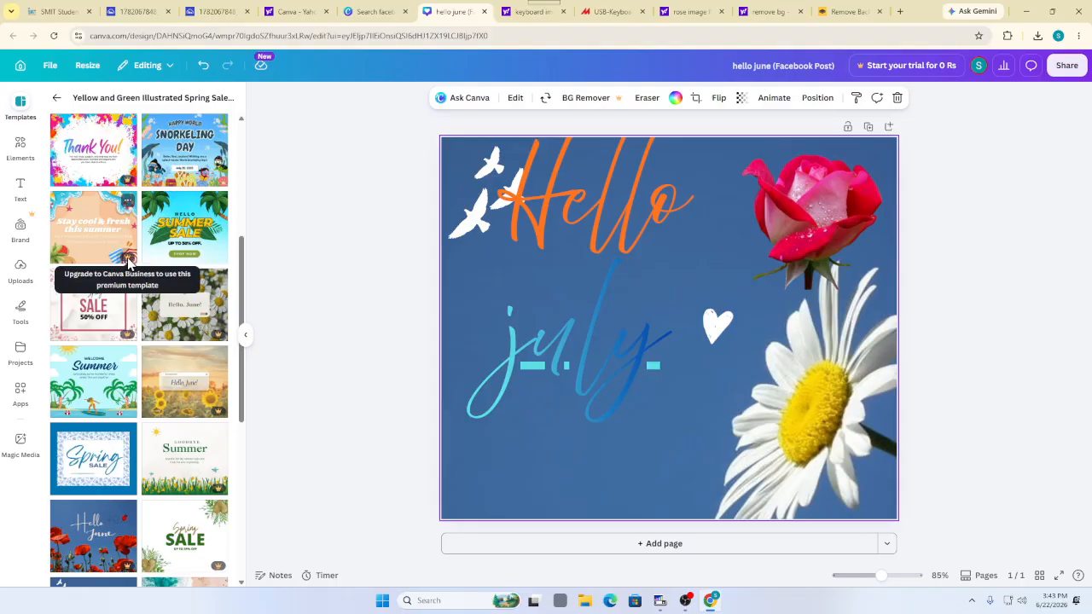
# Add the Green and Yellow Illustrative Summer Sale template as page 2
pyautogui.click(188, 242)
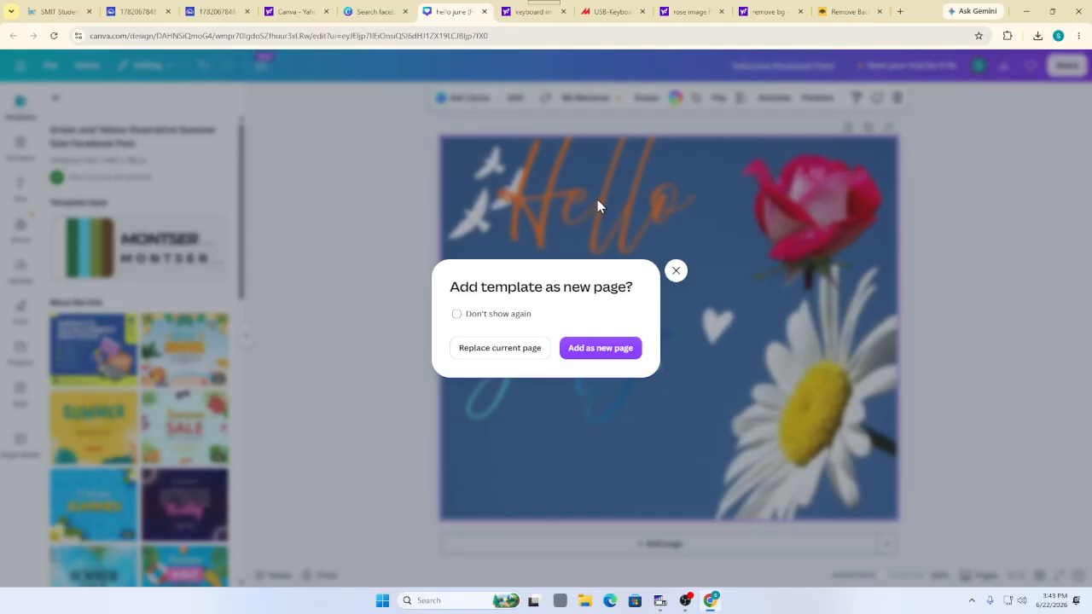
pyautogui.click(577, 349)
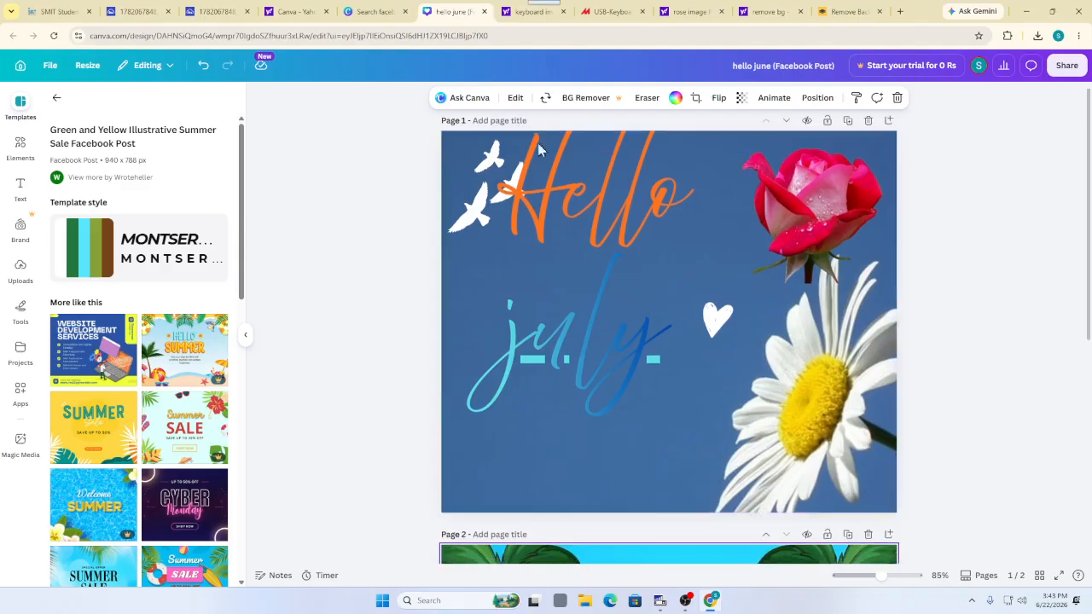
pyautogui.scroll(-5, 692, 263)
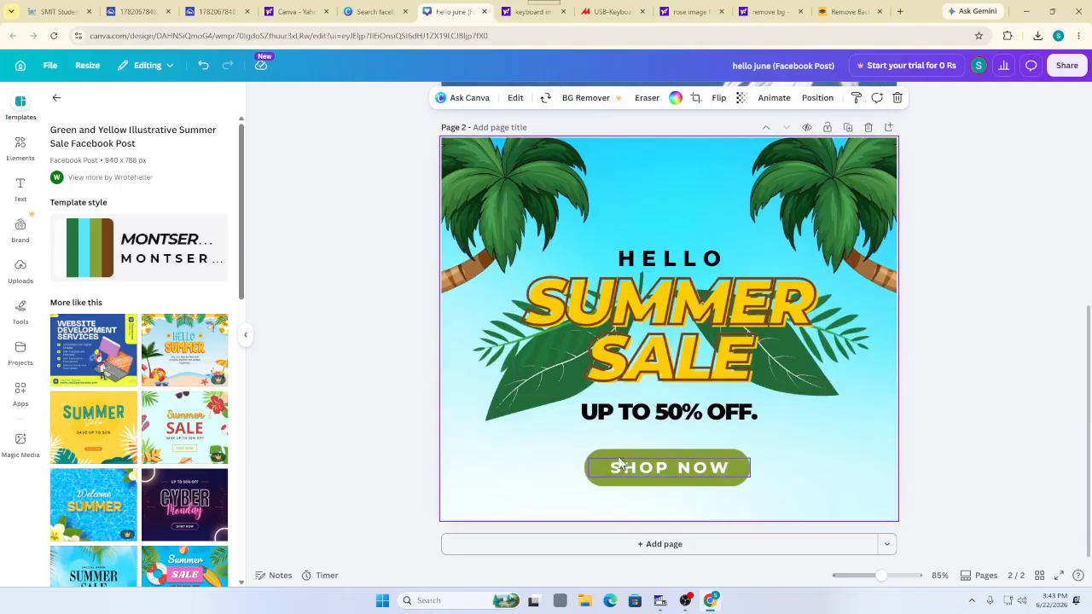
pyautogui.doubleClick(665, 330)
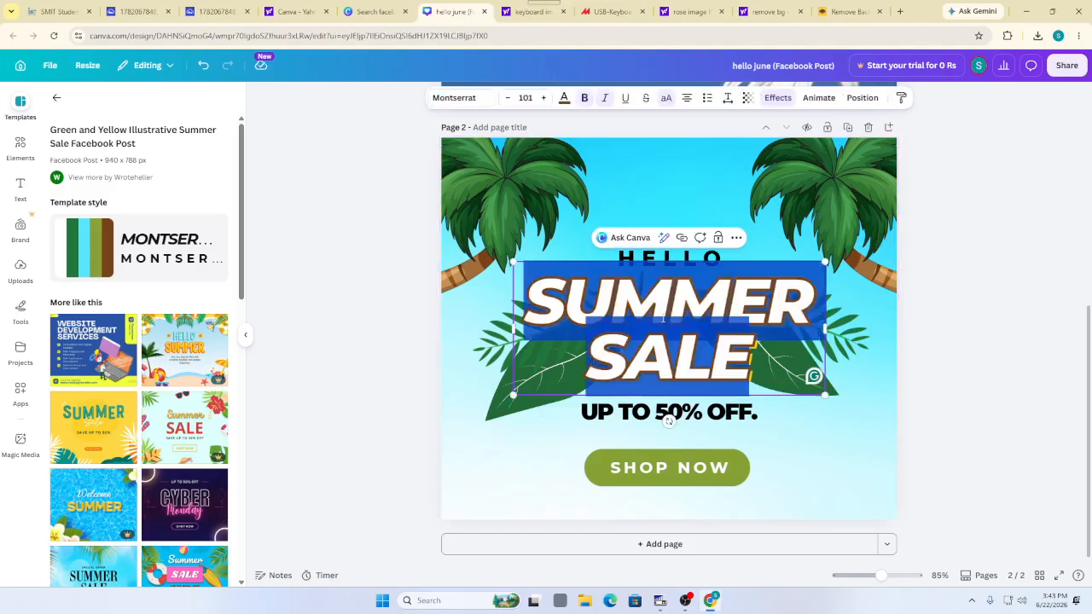
# Try blue and then light cyan as the SUMMER SALE text colour
pyautogui.click(665, 329)
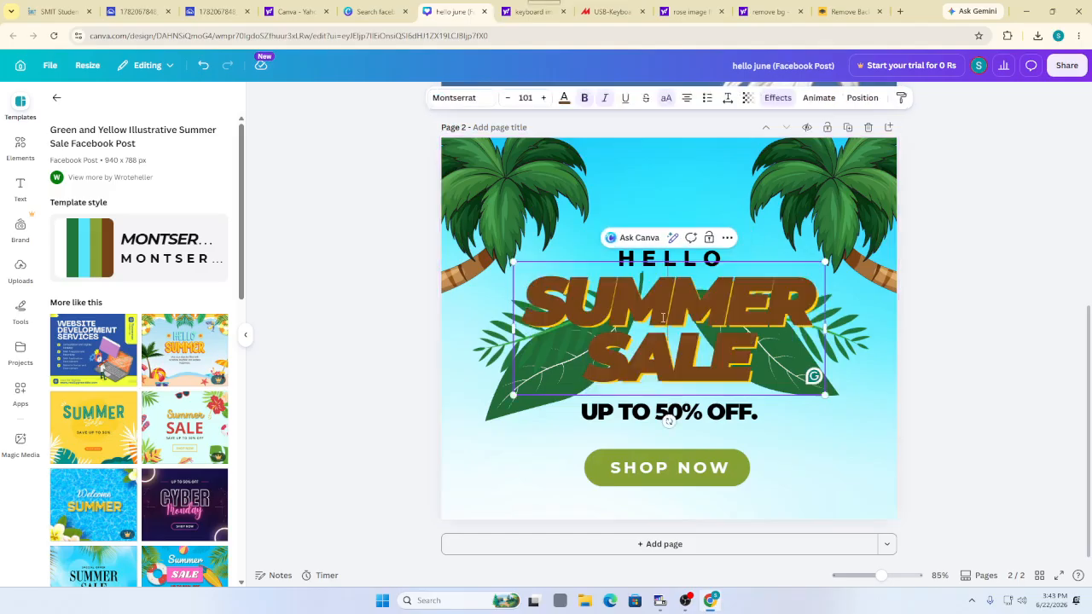
pyautogui.doubleClick(591, 320)
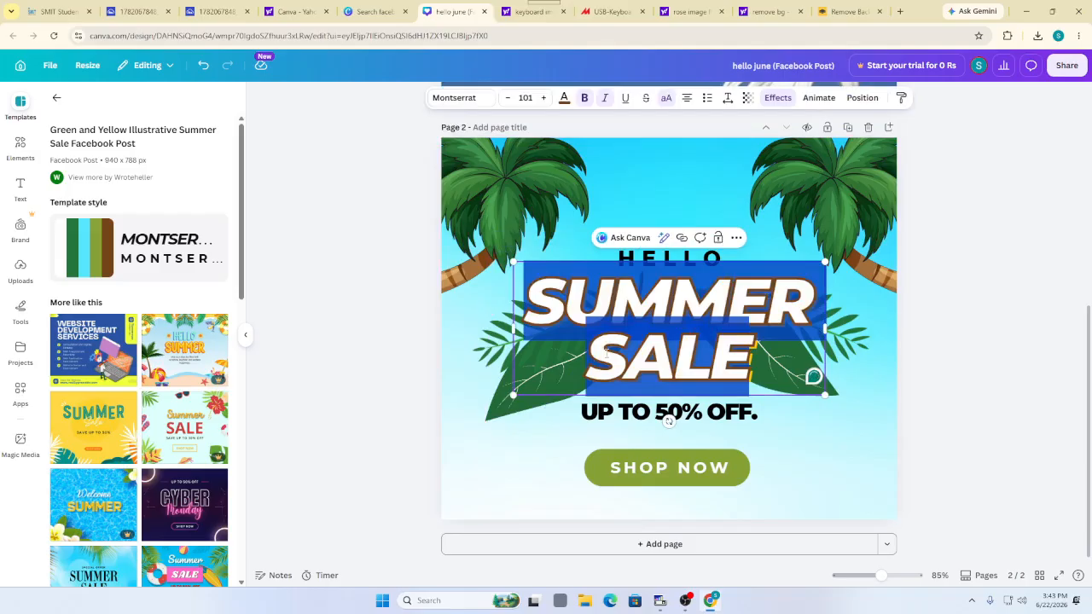
pyautogui.click(565, 99)
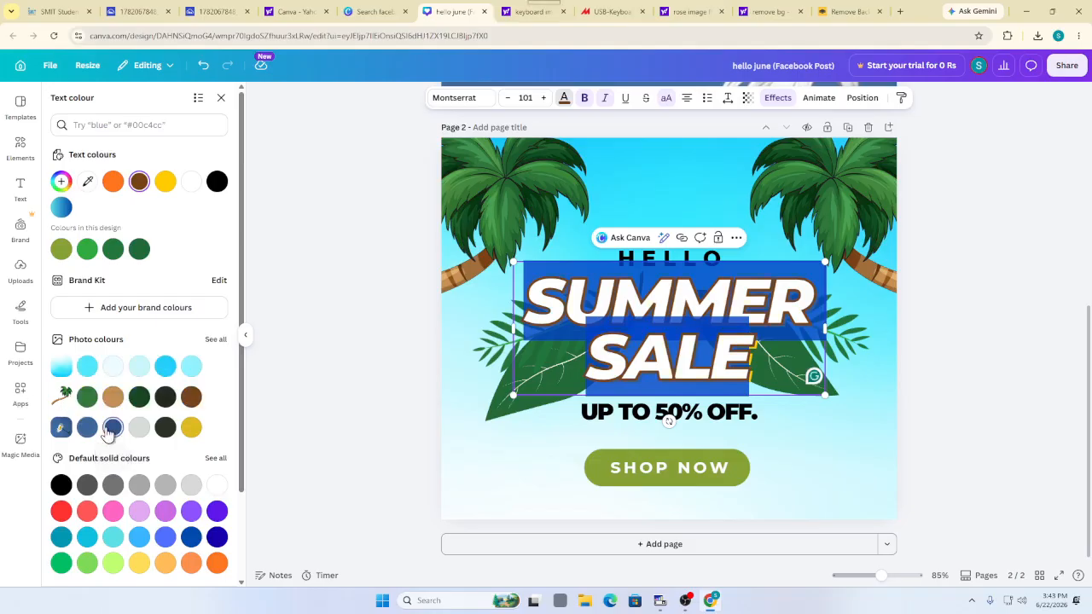
pyautogui.click(109, 430)
pyautogui.click(446, 452)
pyautogui.click(482, 402)
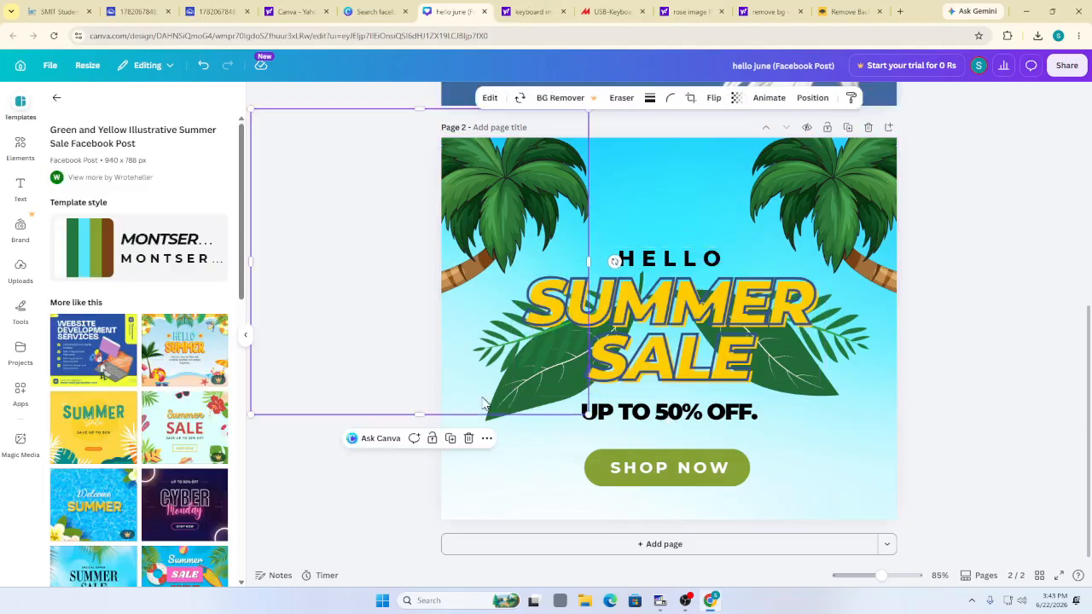
pyautogui.click(653, 349)
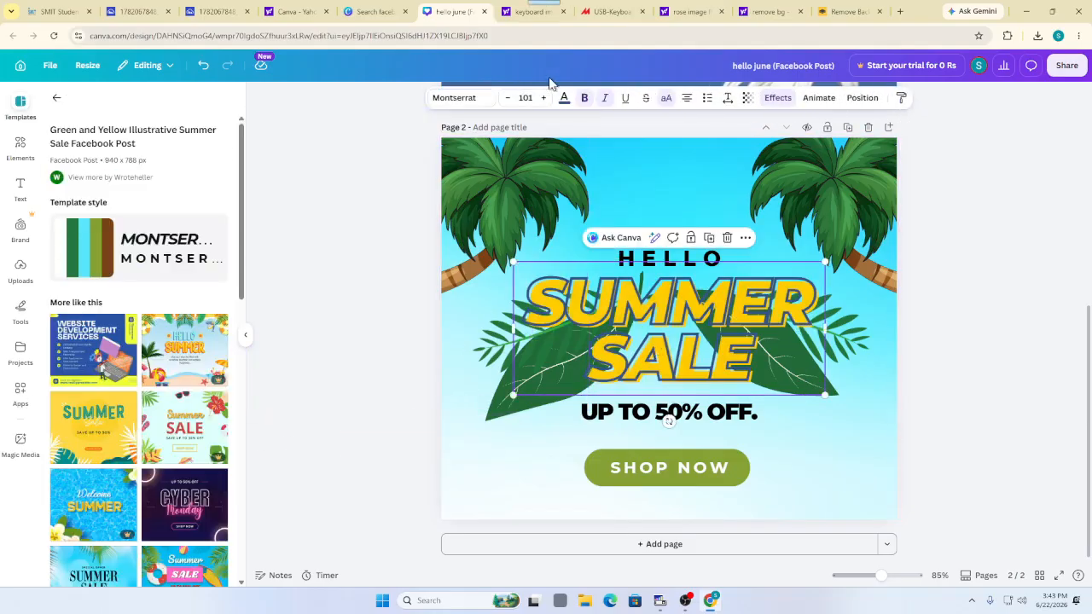
pyautogui.click(565, 100)
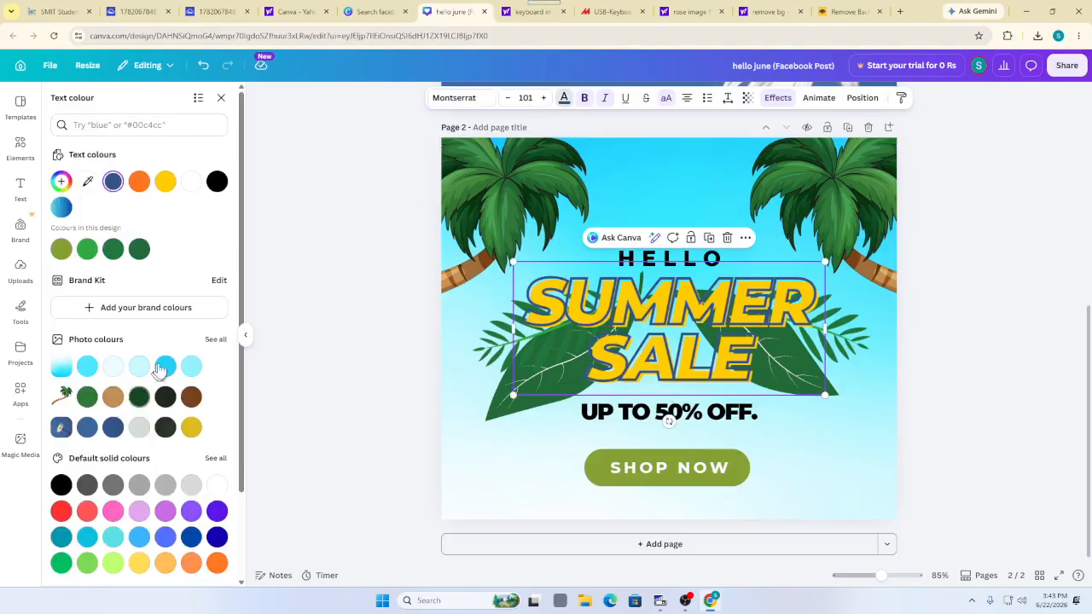
pyautogui.click(165, 367)
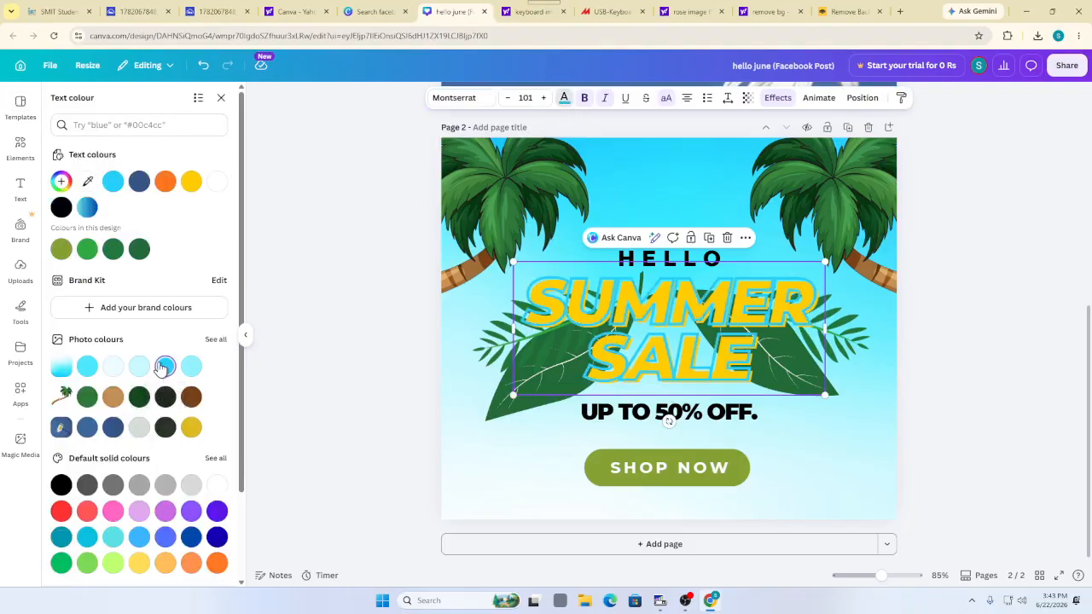
# Give all of SUMMER SALE a yellow gradient colour and nudge it slightly right
pyautogui.doubleClick(556, 302)
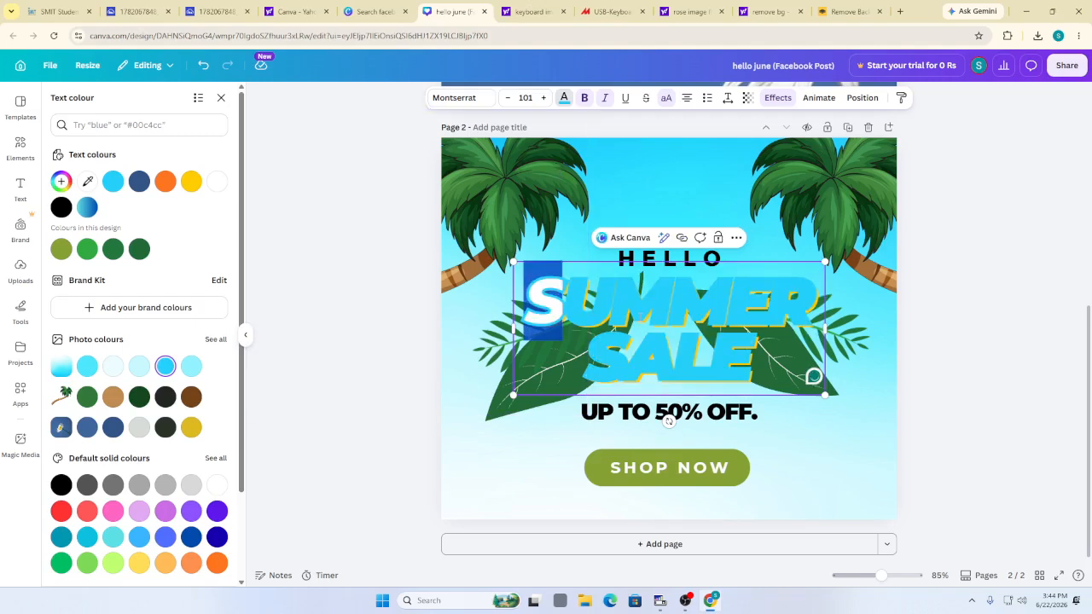
pyautogui.doubleClick(640, 316)
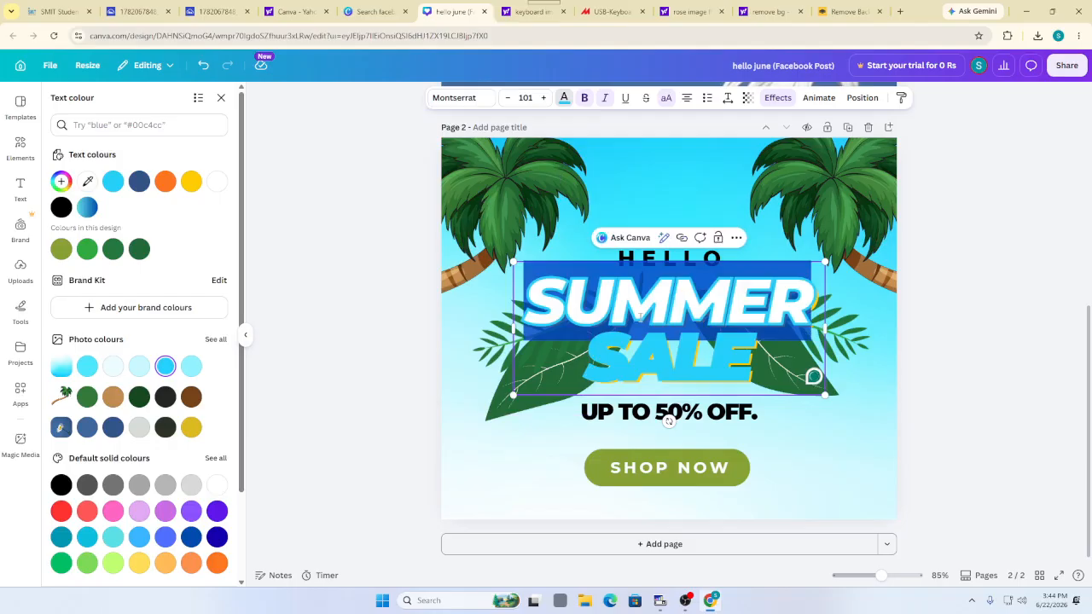
pyautogui.hotkey('ctrl', 'a')
pyautogui.click(563, 98)
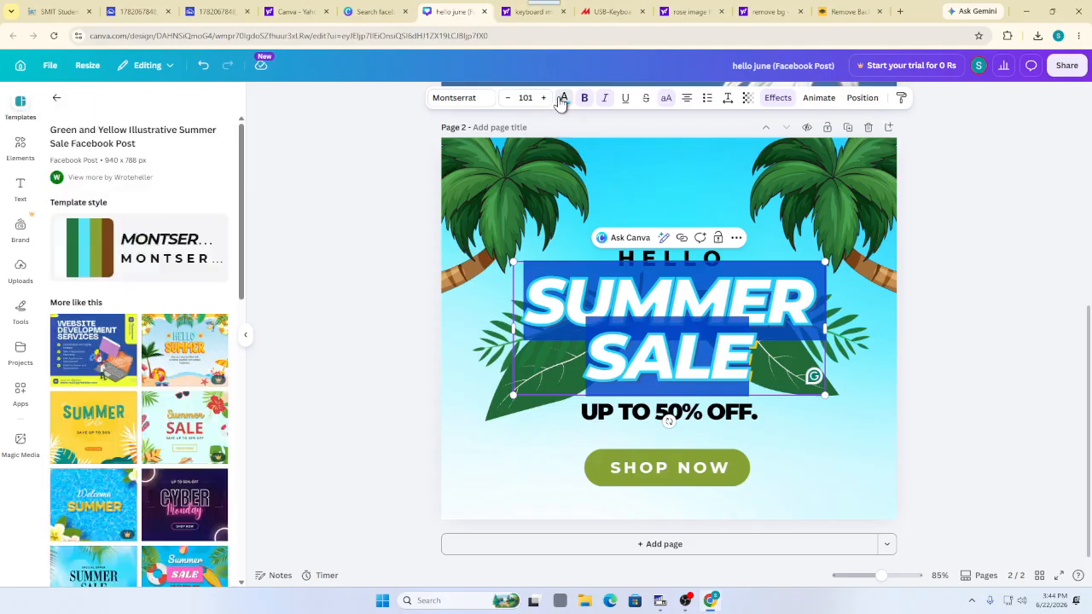
pyautogui.scroll(-5, 128, 409)
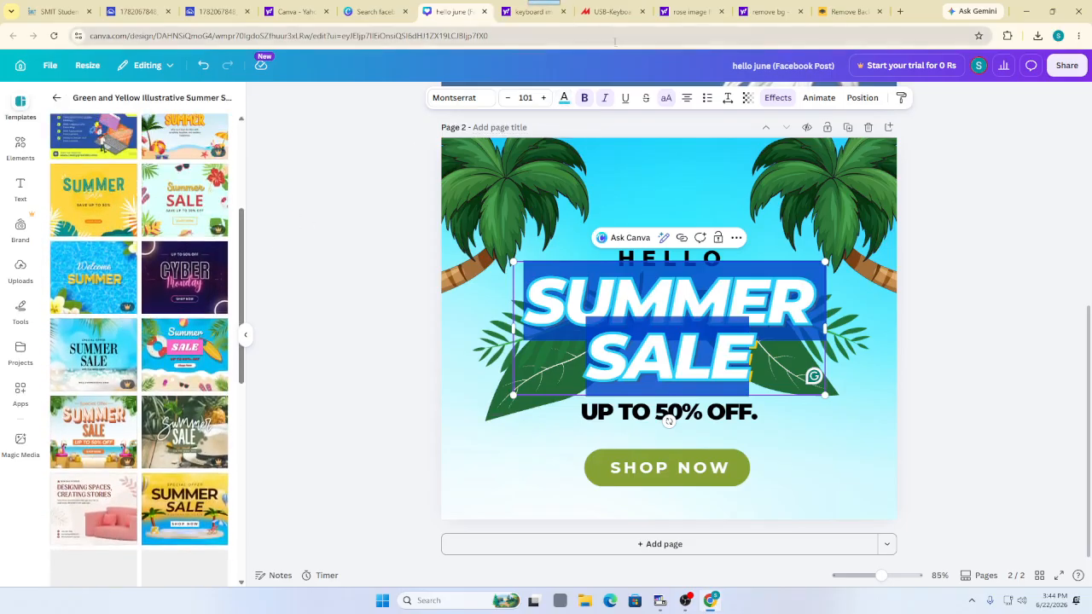
pyautogui.click(563, 98)
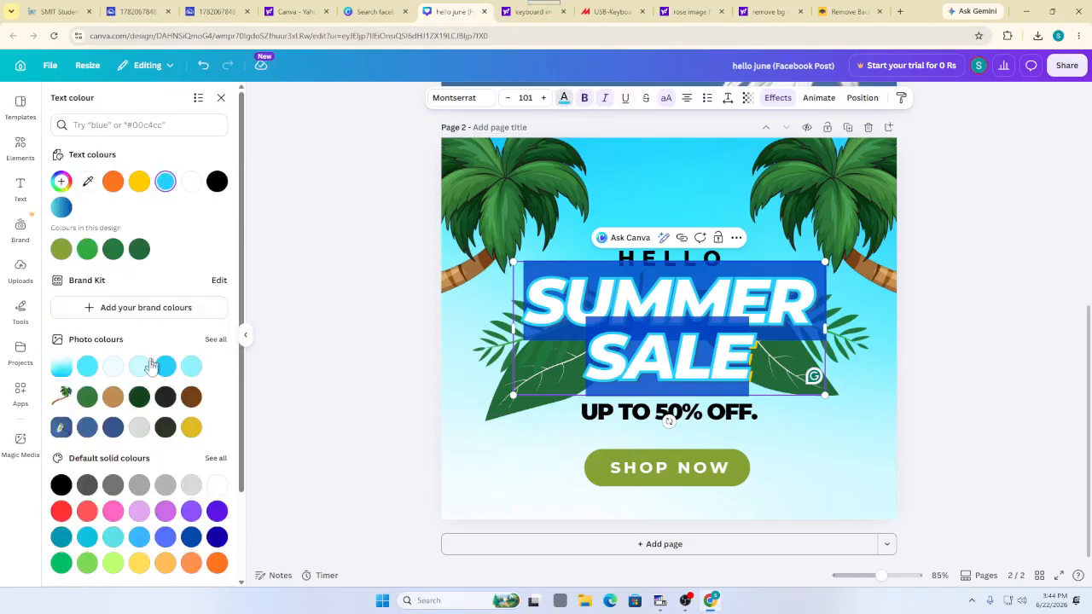
pyautogui.scroll(-2, 150, 365)
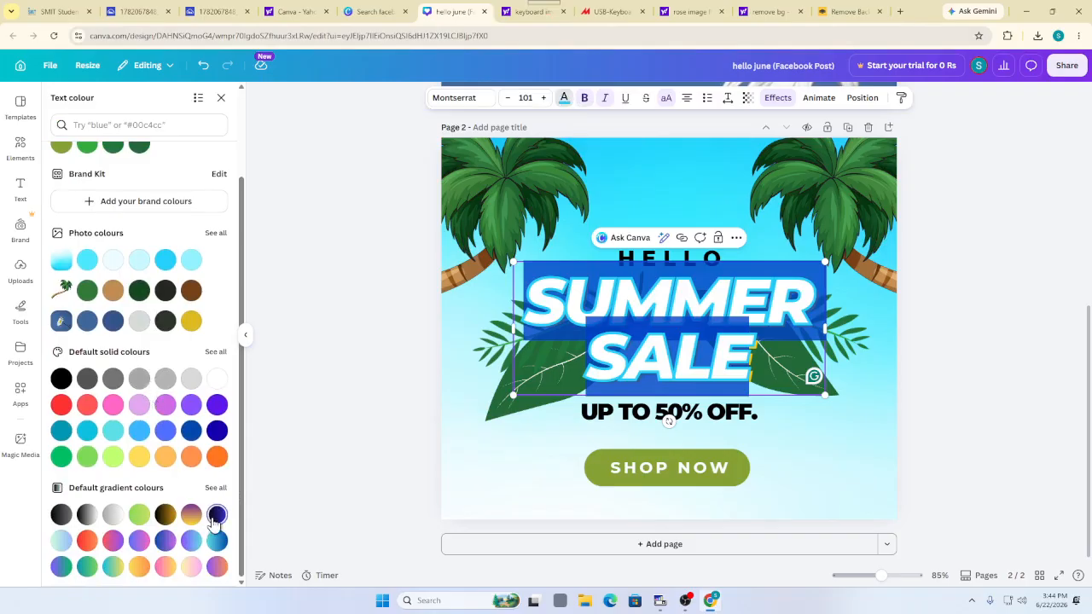
pyautogui.click(215, 520)
pyautogui.click(500, 479)
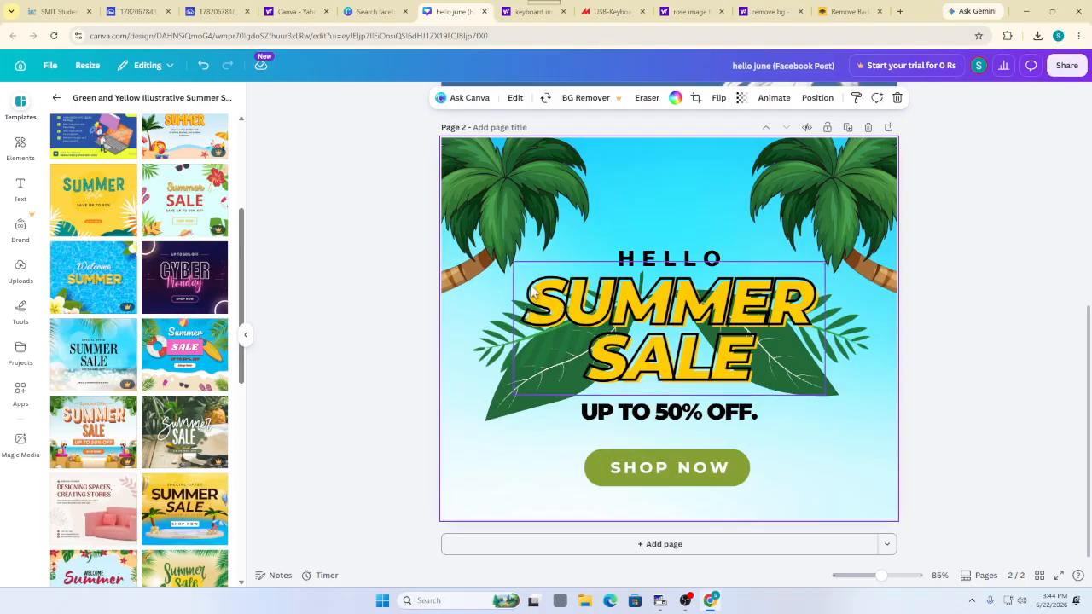
pyautogui.moveTo(596, 316)
pyautogui.mouseDown()
pyautogui.moveTo(554, 226)
pyautogui.moveTo(624, 238)
pyautogui.moveTo(624, 299)
pyautogui.moveTo(604, 309)
pyautogui.mouseUp()
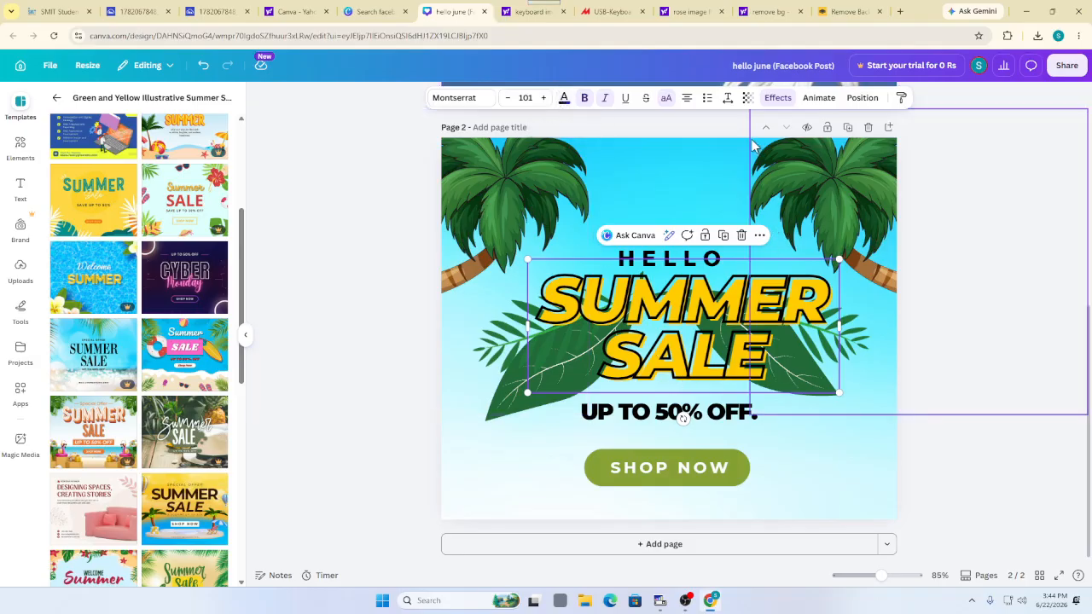
# Try the 70s, TV Static and Bubble effects on SUMMER SALE, widen it, then remove the effect
pyautogui.click(772, 99)
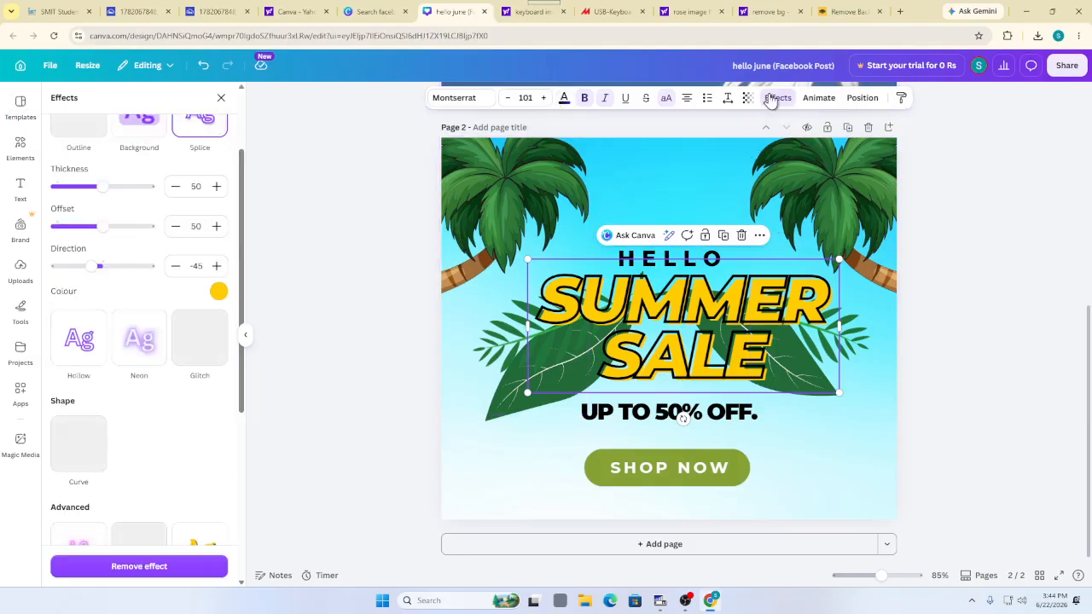
pyautogui.scroll(-4, 166, 320)
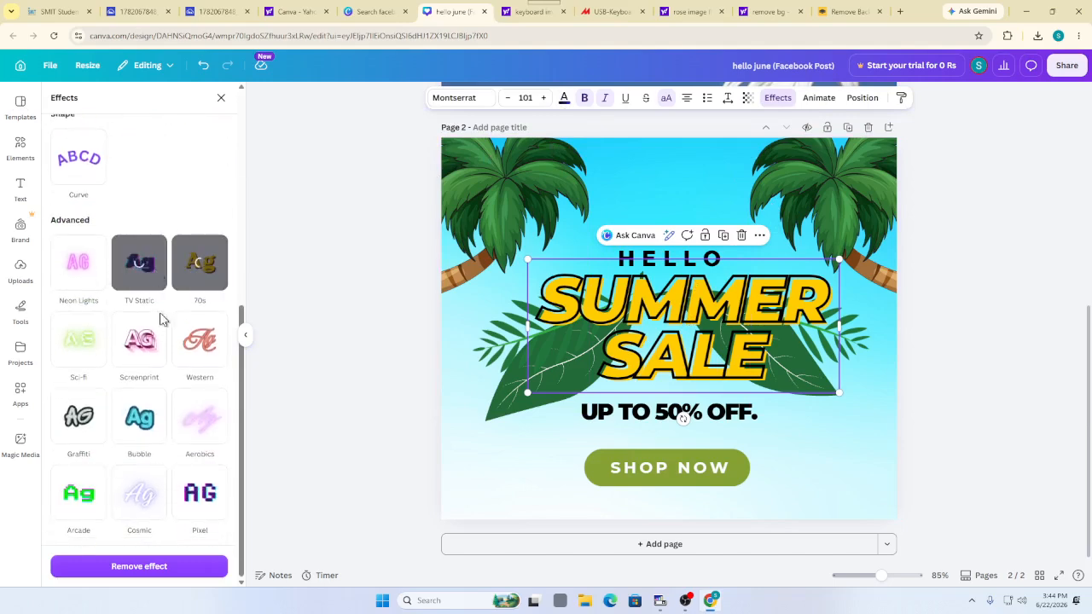
pyautogui.click(192, 281)
pyautogui.click(141, 273)
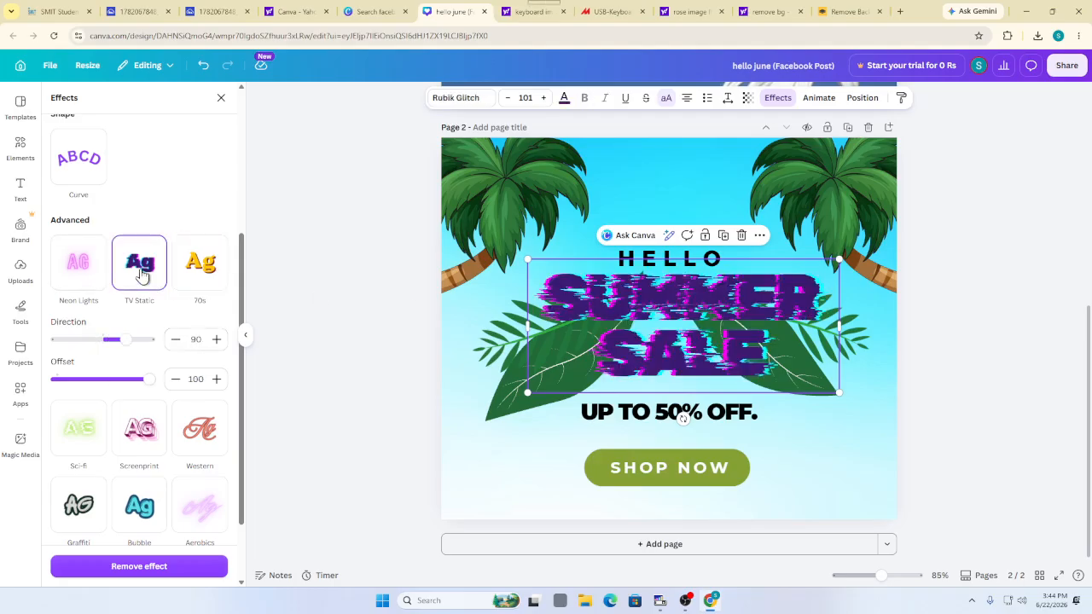
pyautogui.scroll(-2, 140, 274)
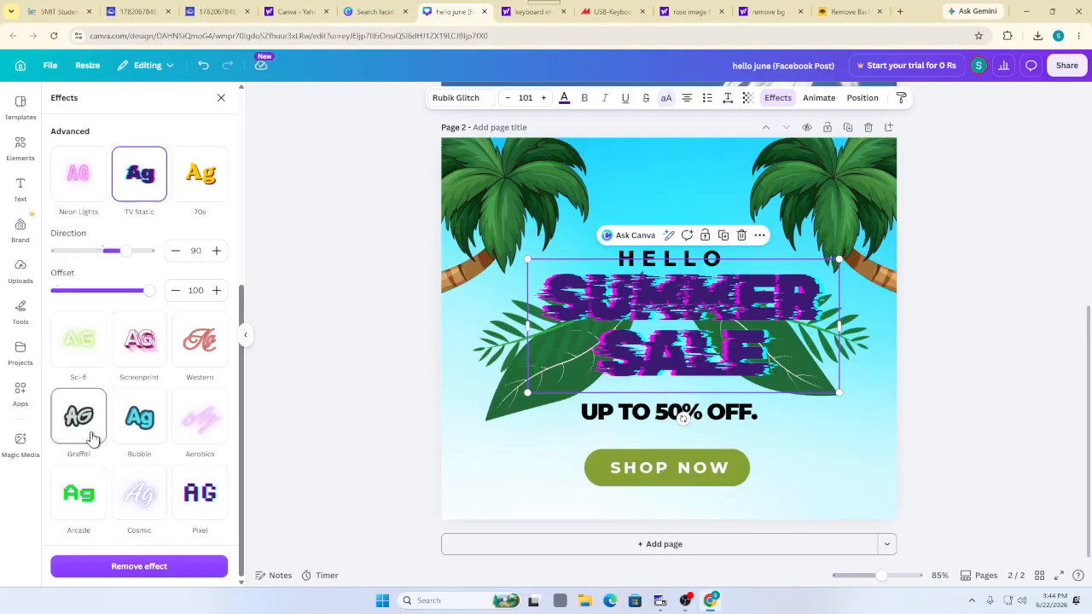
pyautogui.click(137, 422)
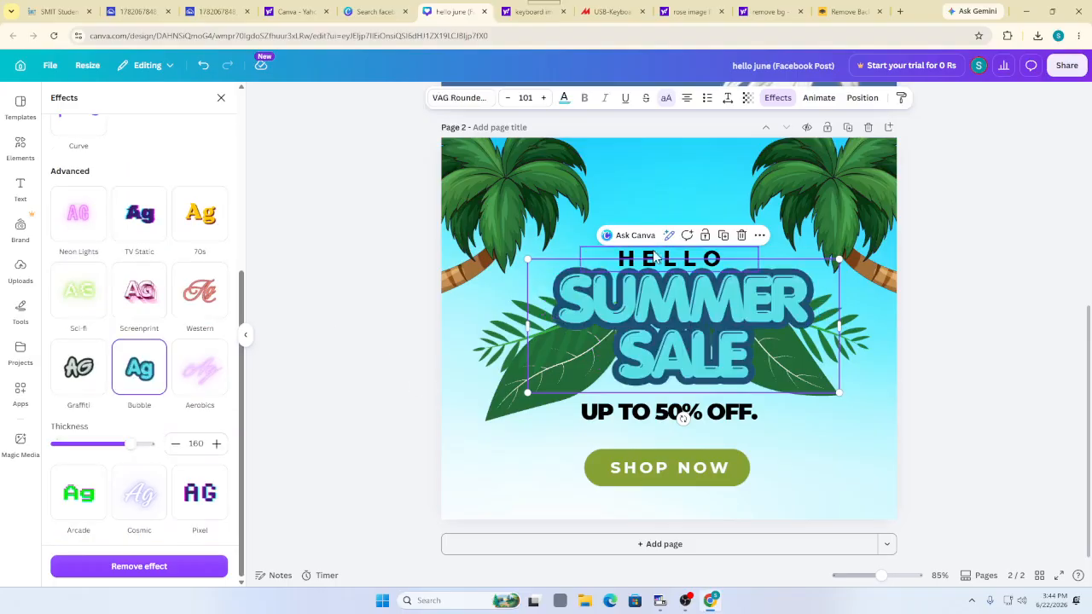
pyautogui.moveTo(525, 325); pyautogui.dragTo(456, 324)
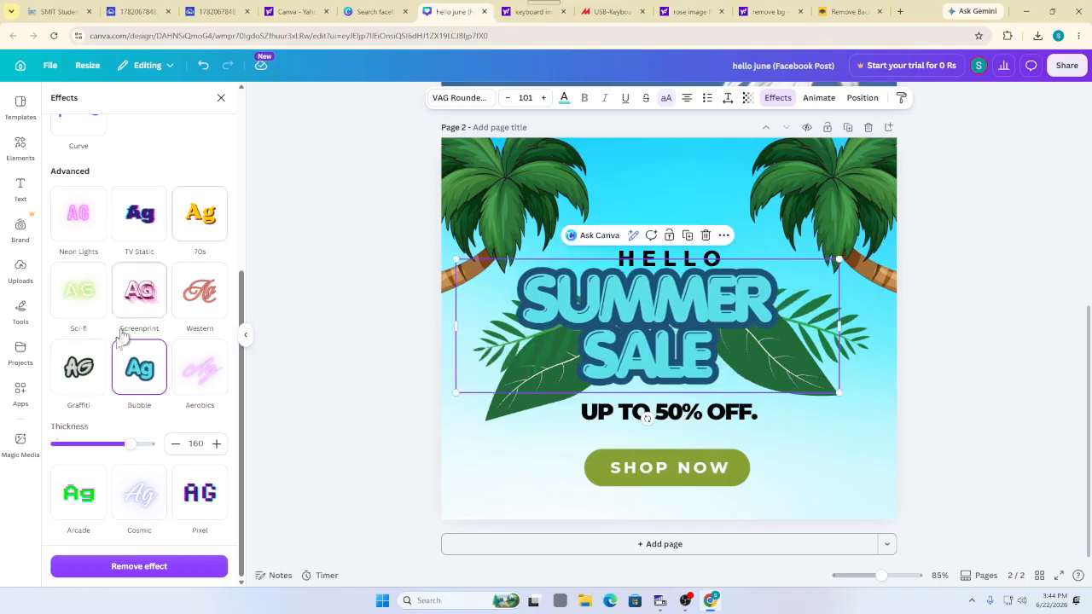
pyautogui.scroll(4, 119, 358)
pyautogui.scroll(-4, 85, 427)
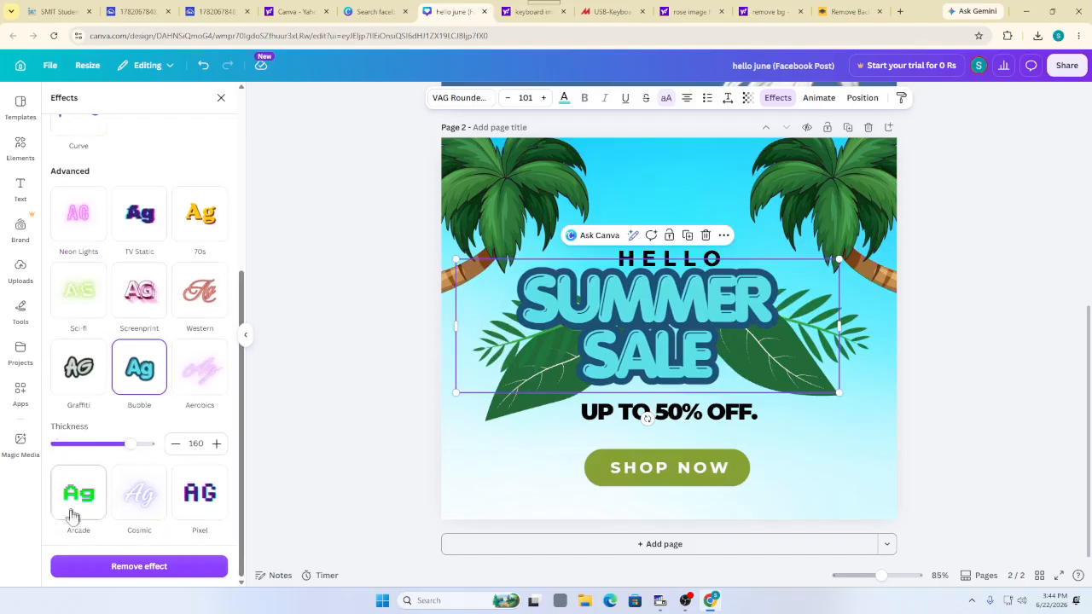
pyautogui.click(104, 568)
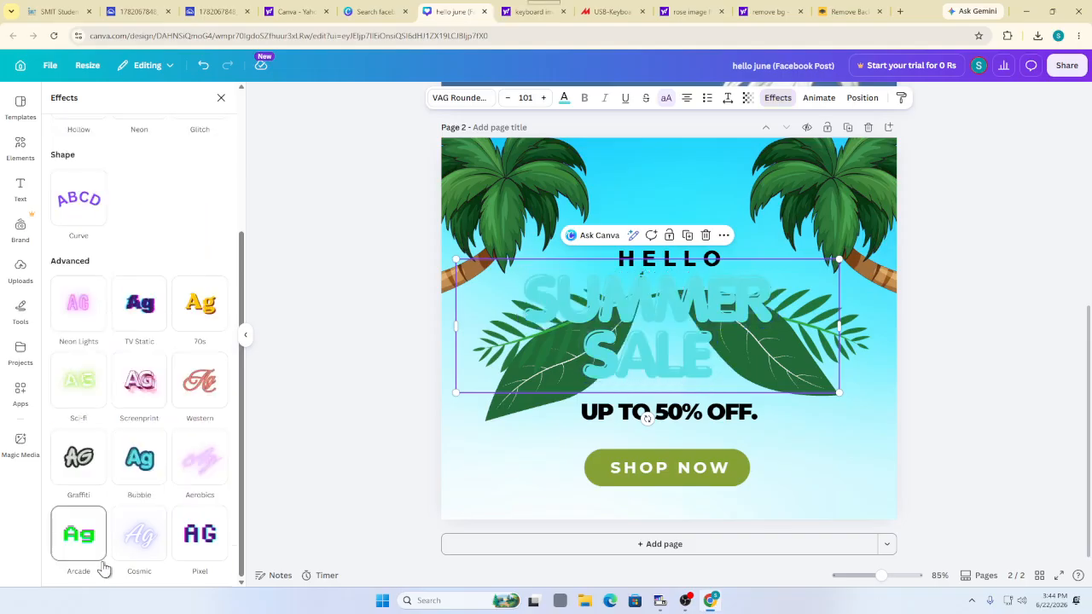
# Set the SUMMER SALE text colour to black
pyautogui.click(444, 517)
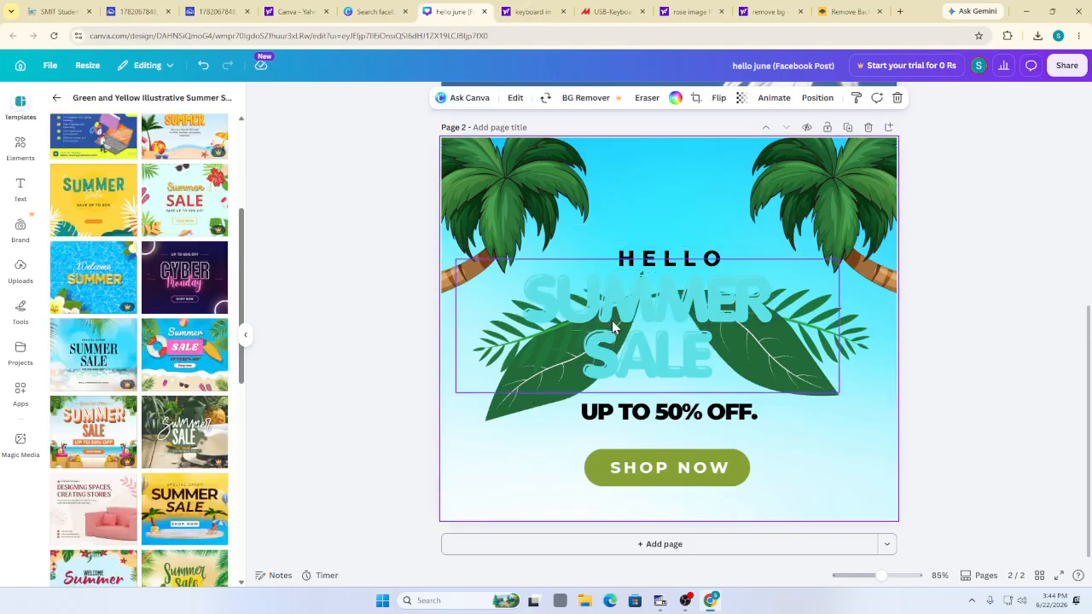
pyautogui.click(639, 329)
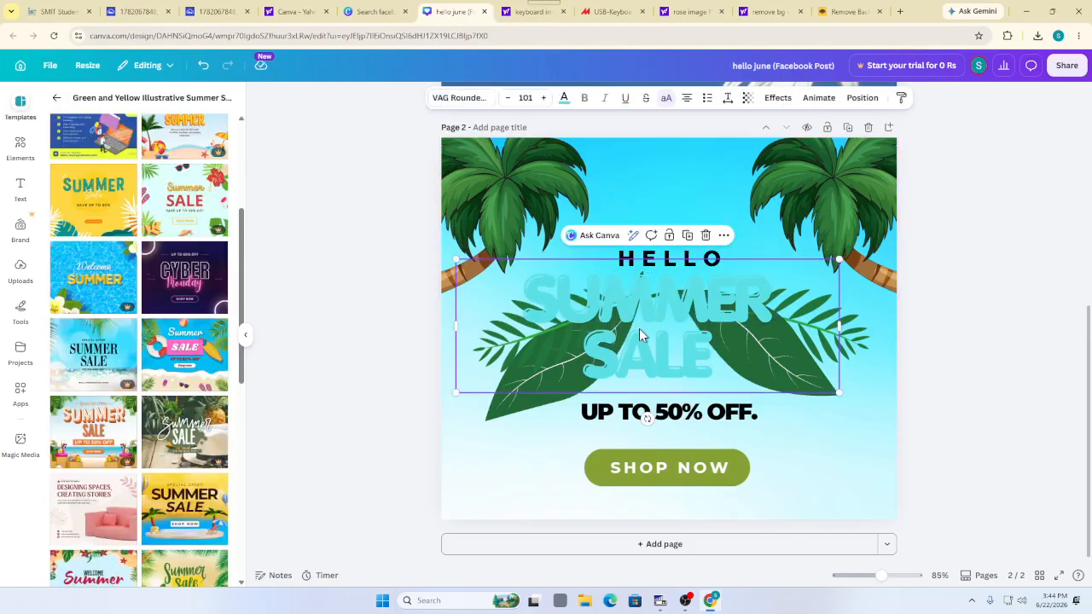
pyautogui.click(564, 97)
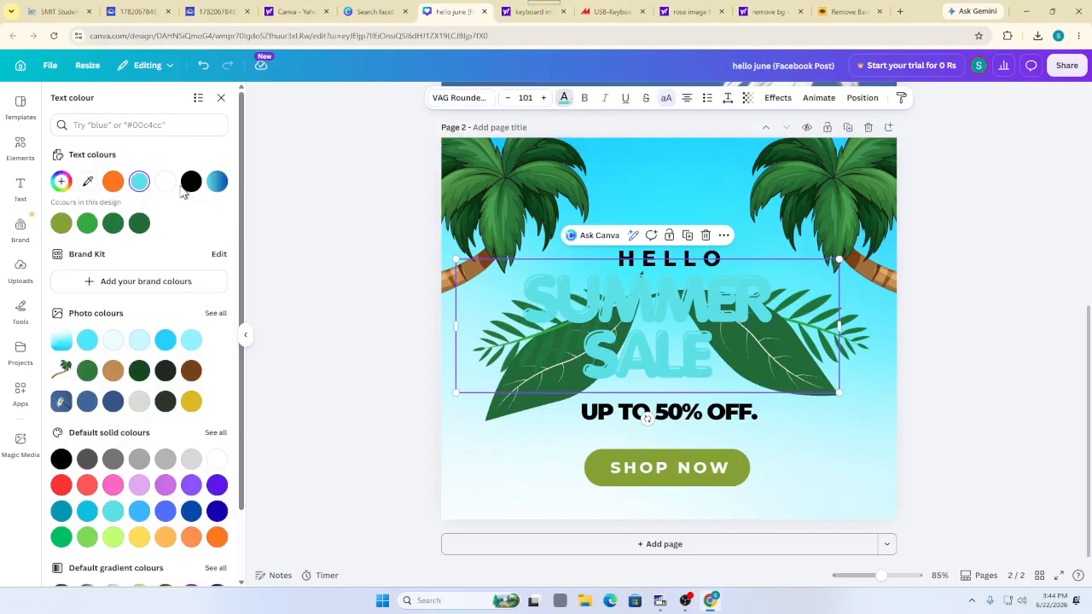
pyautogui.click(191, 182)
pyautogui.click(560, 451)
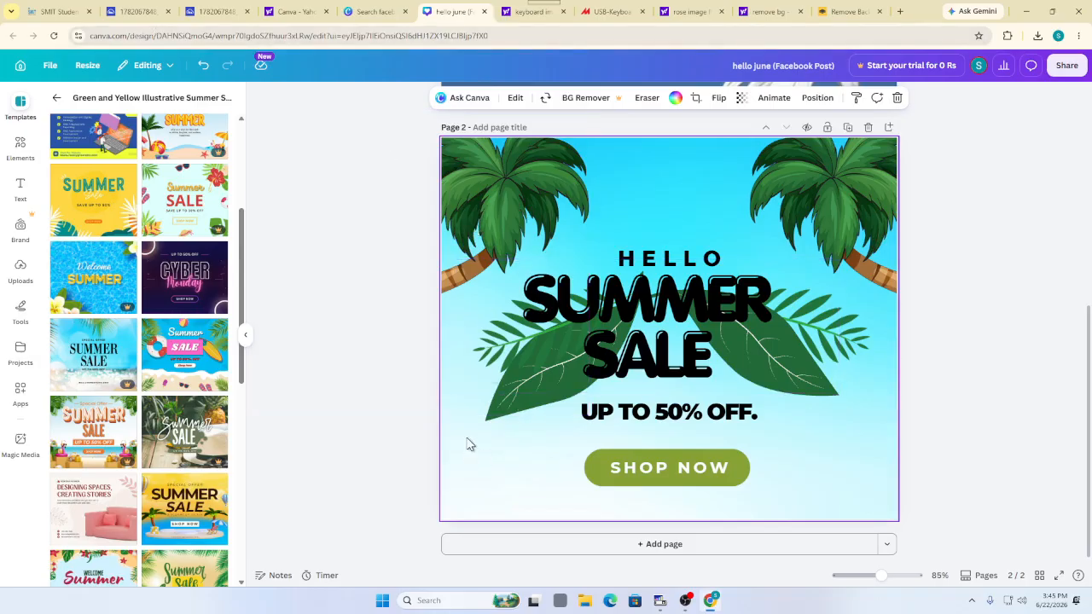
pyautogui.click(664, 262)
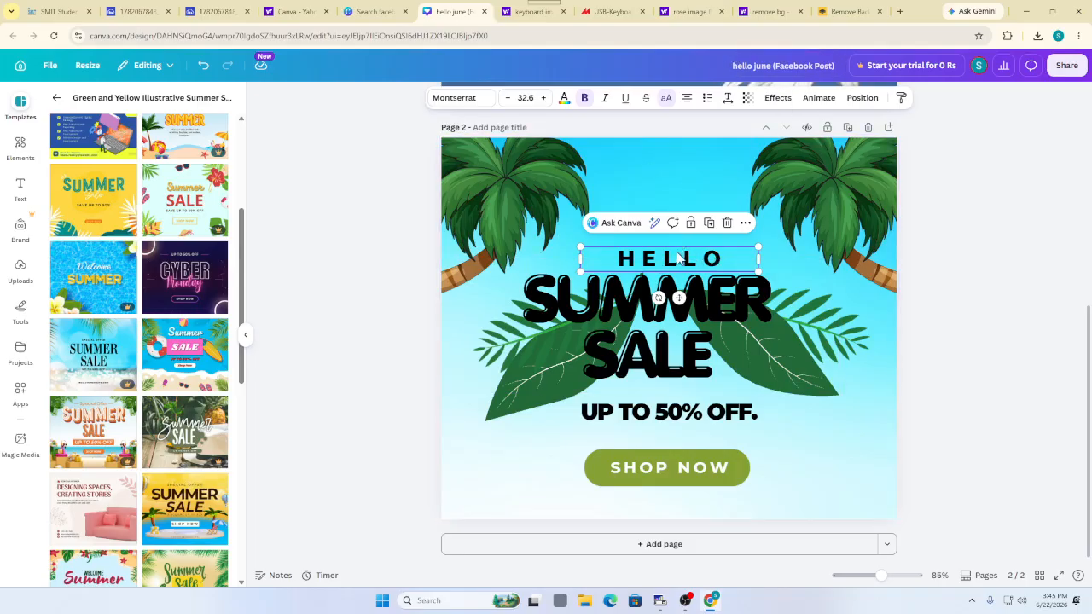
# Give the HELLO text the TV Static glitch effect, after trying Echo
pyautogui.click(773, 101)
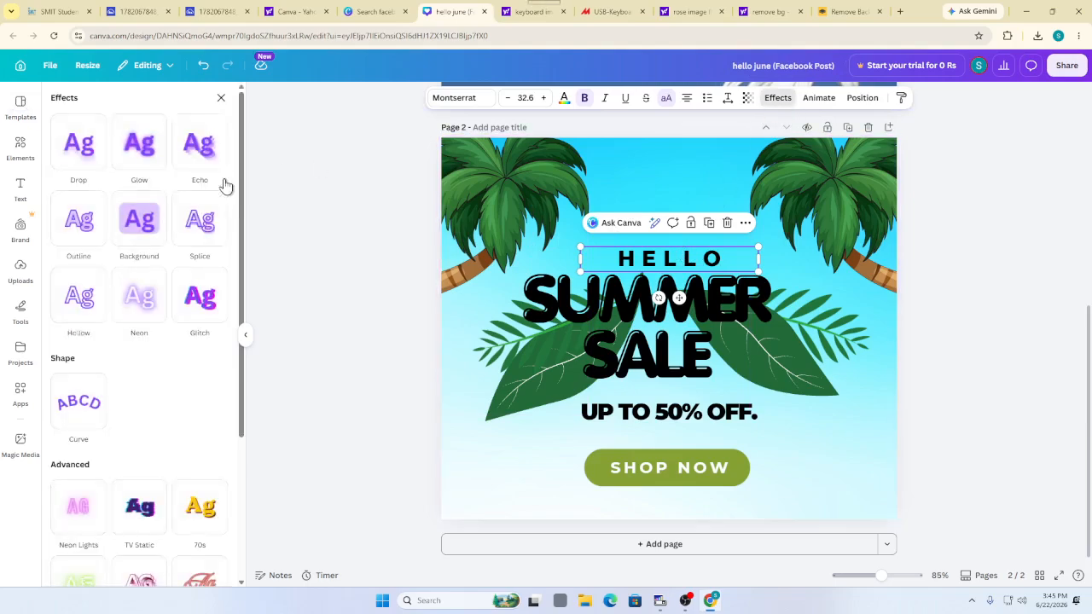
pyautogui.click(178, 168)
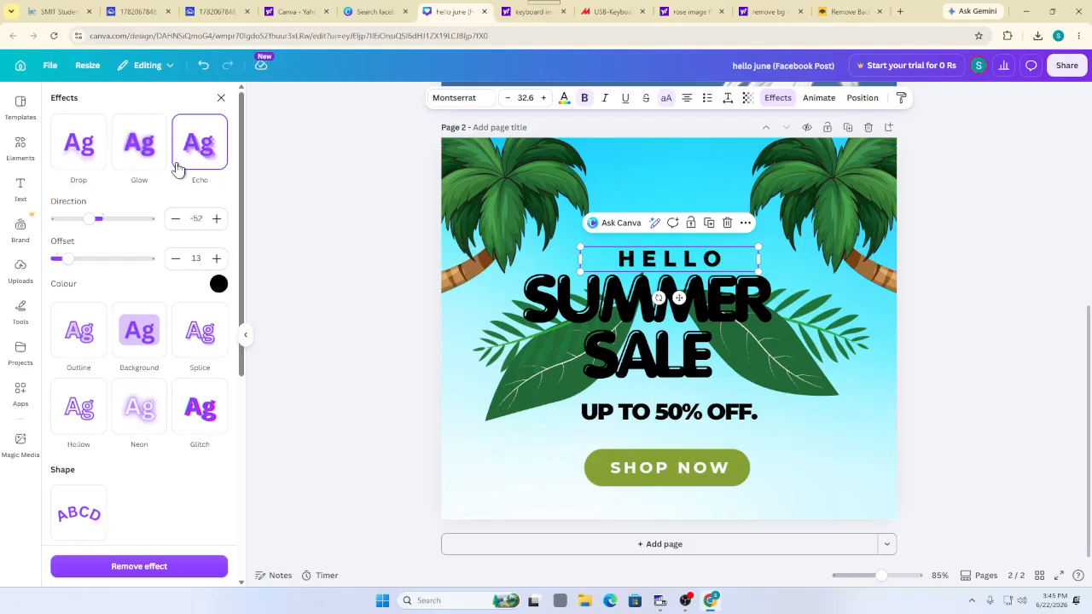
pyautogui.scroll(-5, 175, 170)
pyautogui.click(139, 278)
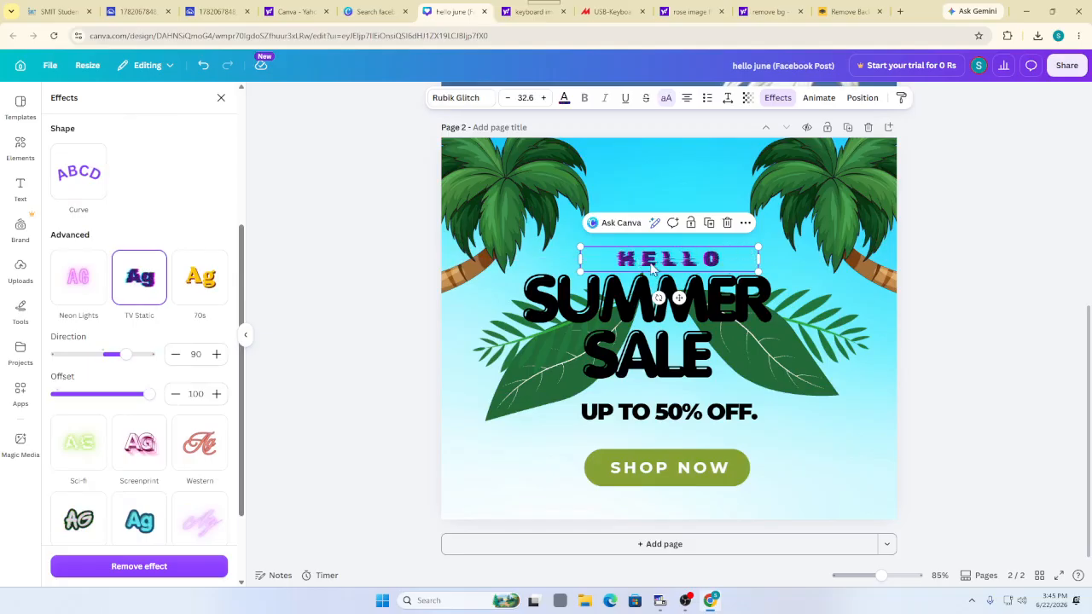
# Delete the left palm tree and bring up the uploaded images
pyautogui.click(457, 195)
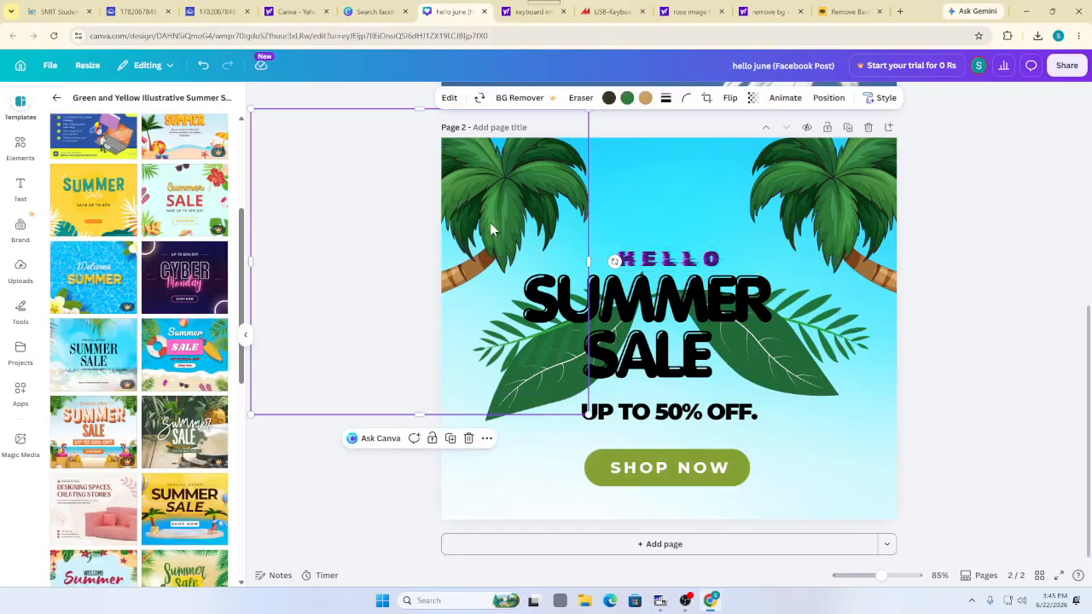
pyautogui.click(468, 438)
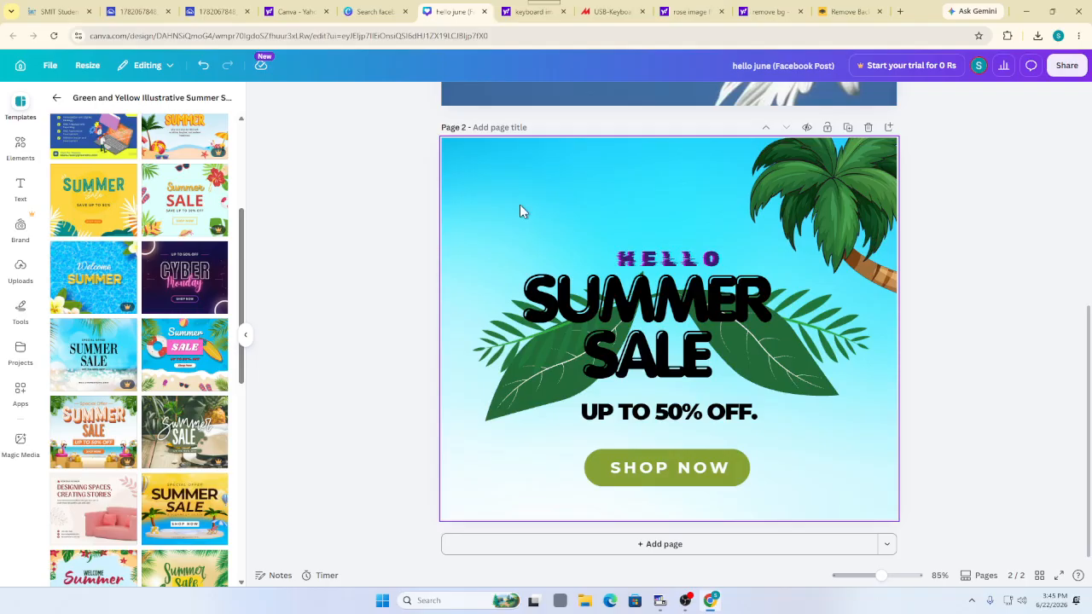
pyautogui.click(19, 269)
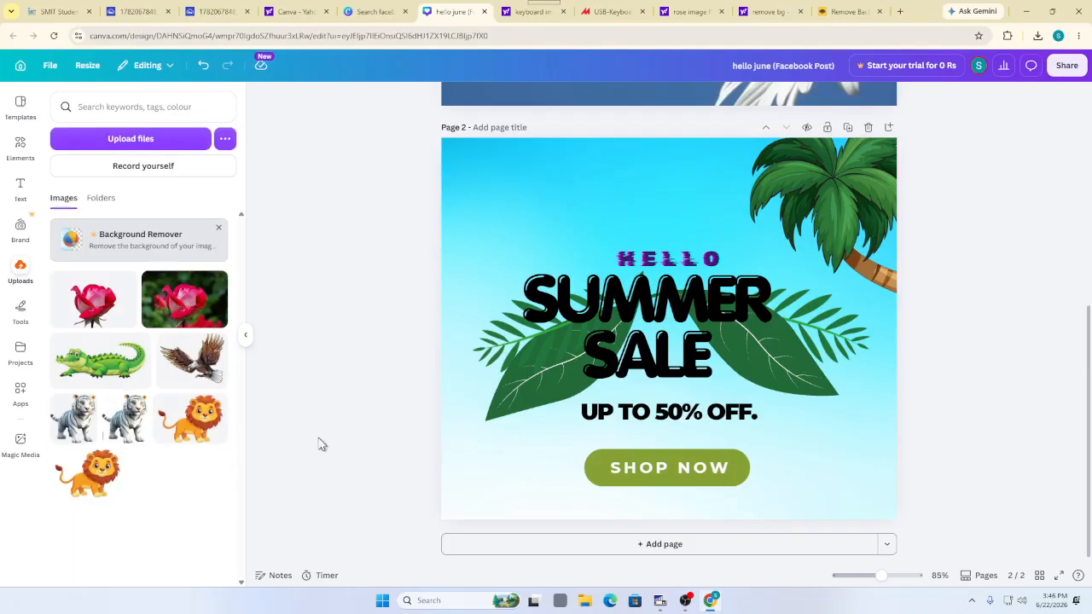
# Add the uploaded crocodile image and drag it to the page's top-left corner
pyautogui.click(91, 365)
pyautogui.moveTo(642, 327); pyautogui.dragTo(543, 179)
pyautogui.click(450, 341)
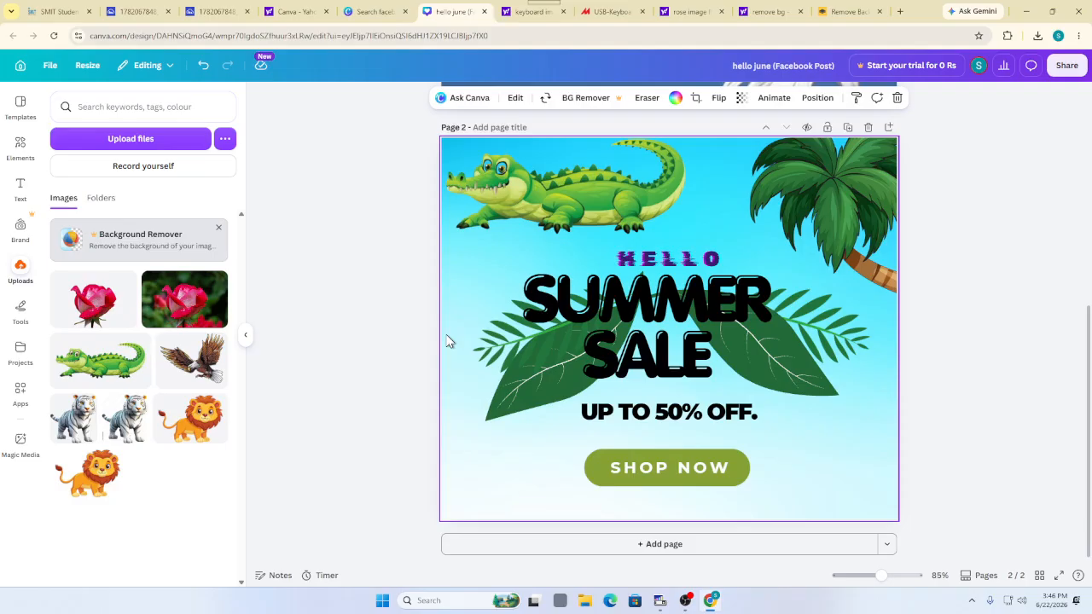
pyautogui.click(499, 242)
pyautogui.click(492, 305)
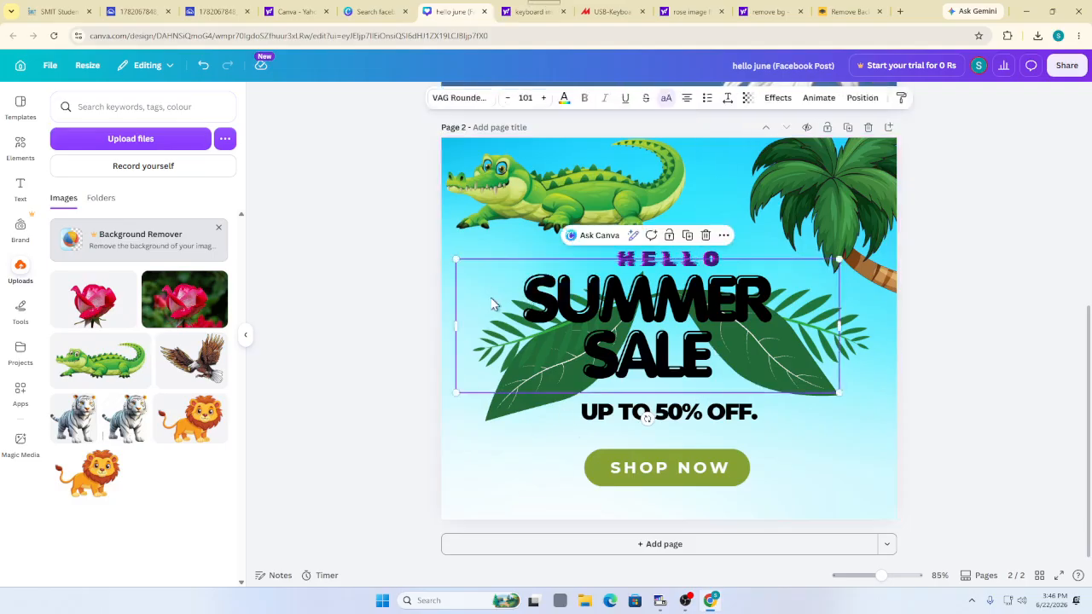
pyautogui.click(873, 458)
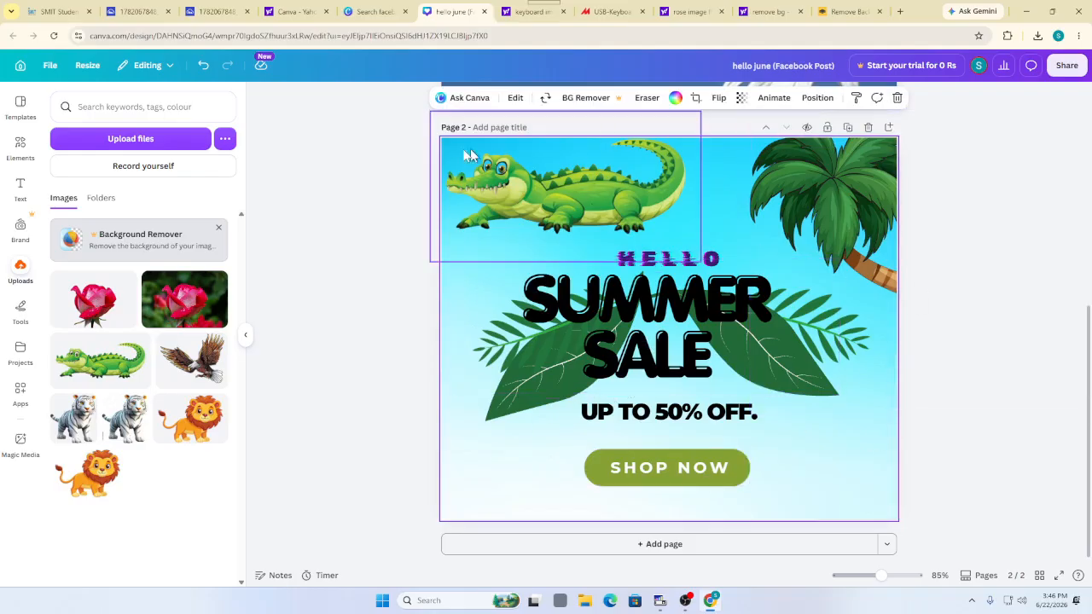
# Give the page background a pink-to-yellow gradient, then select the SUMMER SALE heading
pyautogui.click(677, 100)
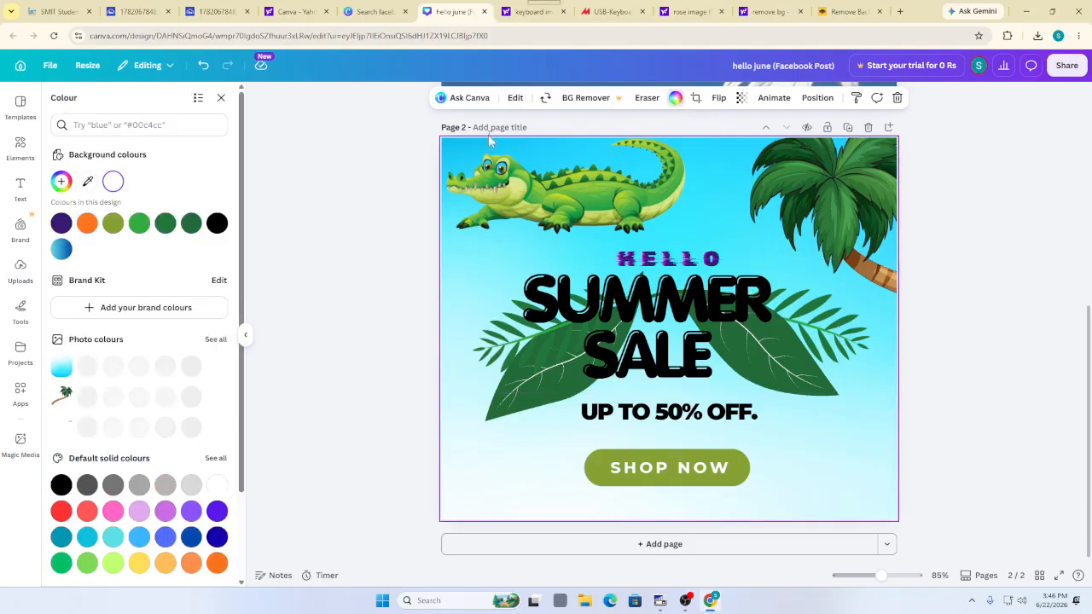
pyautogui.click(191, 224)
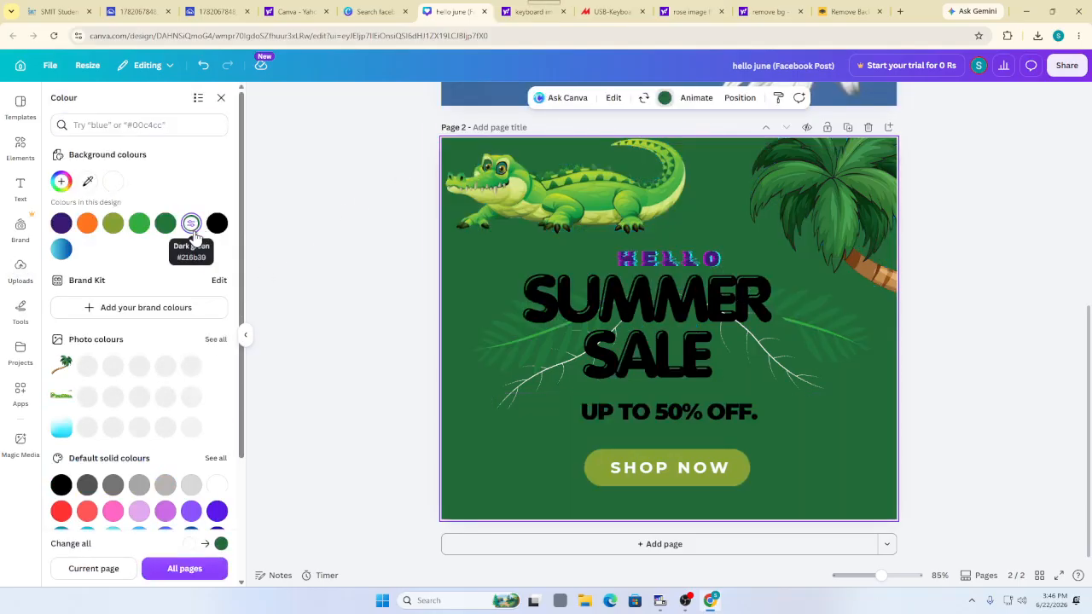
pyautogui.scroll(-2, 145, 324)
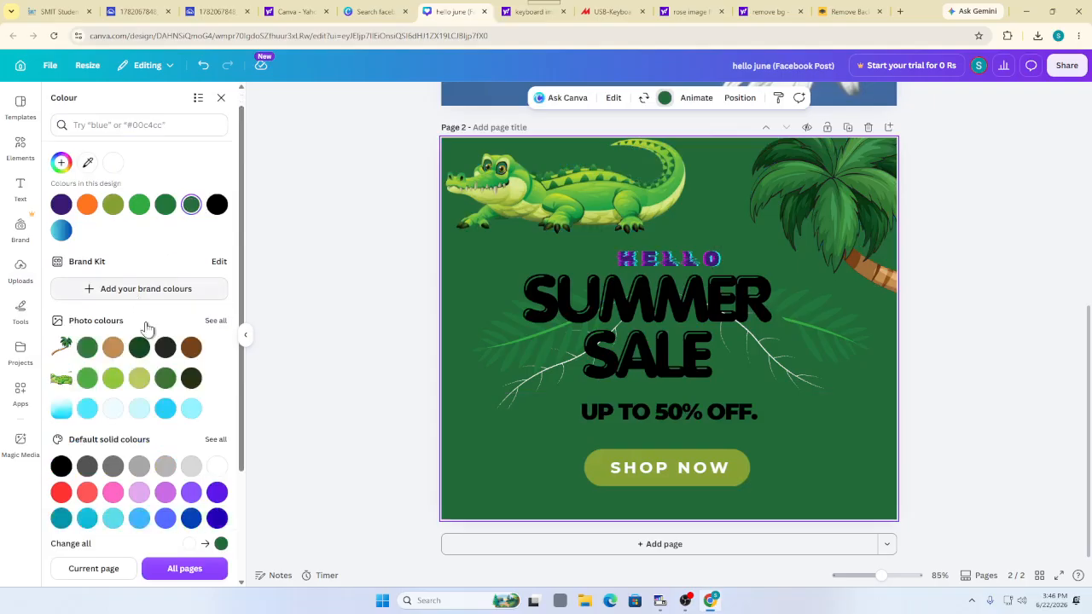
pyautogui.click(141, 324)
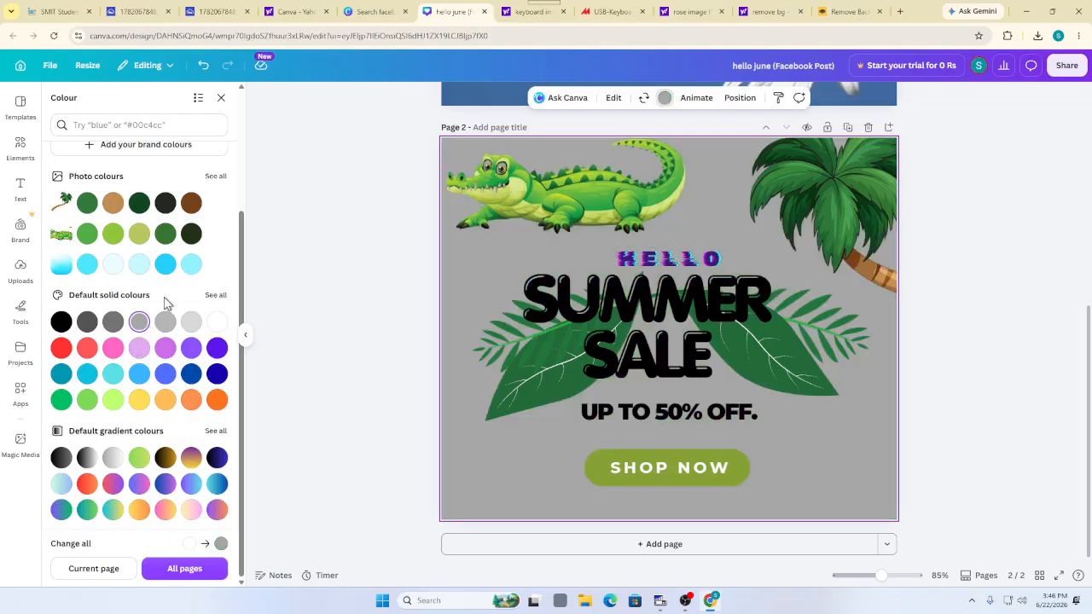
pyautogui.click(166, 511)
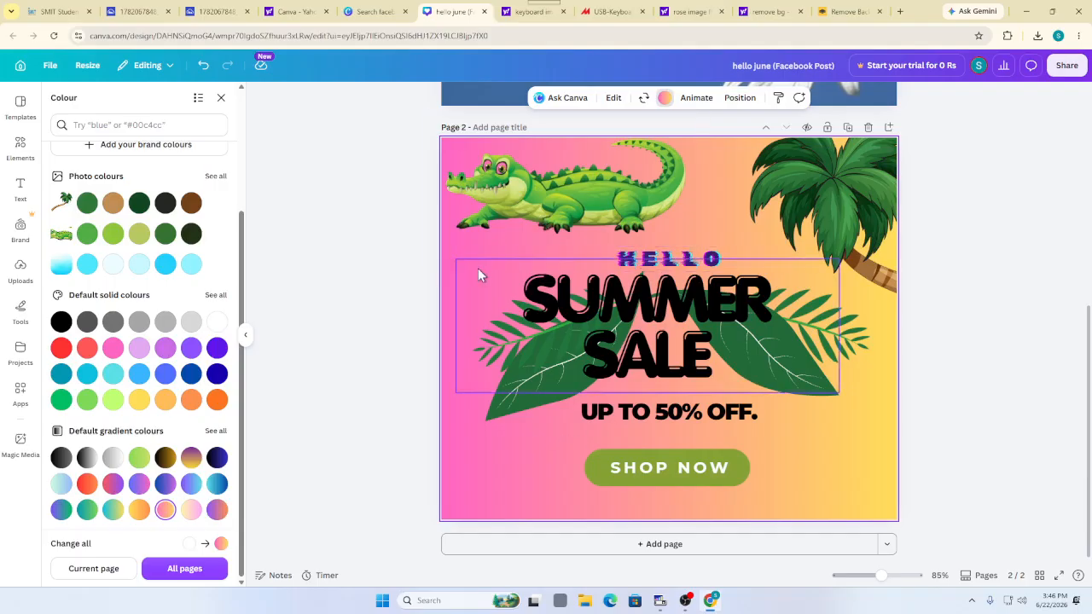
pyautogui.click(363, 336)
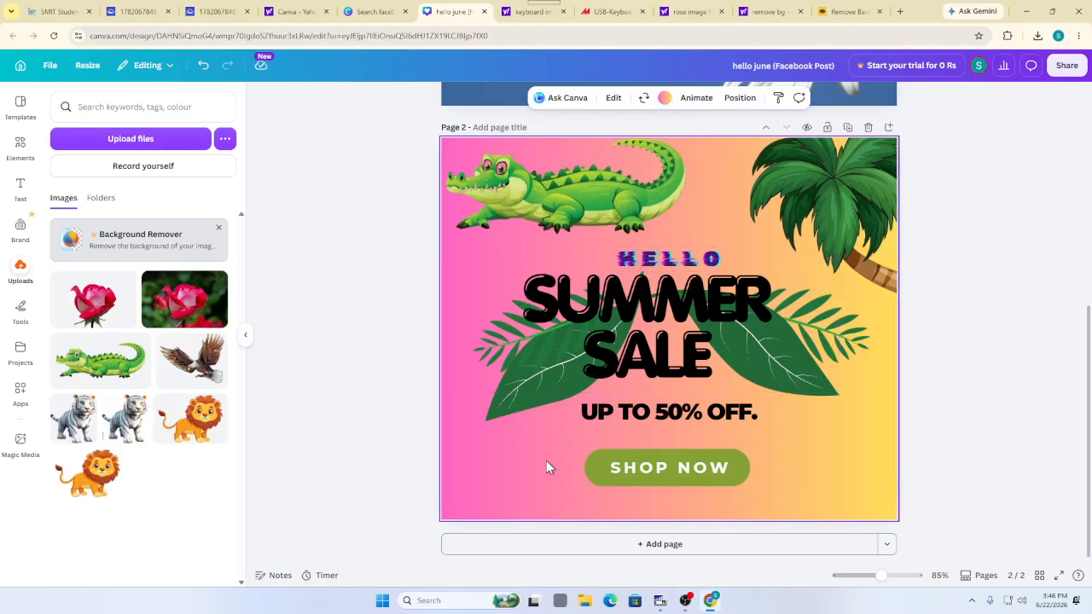
pyautogui.click(615, 323)
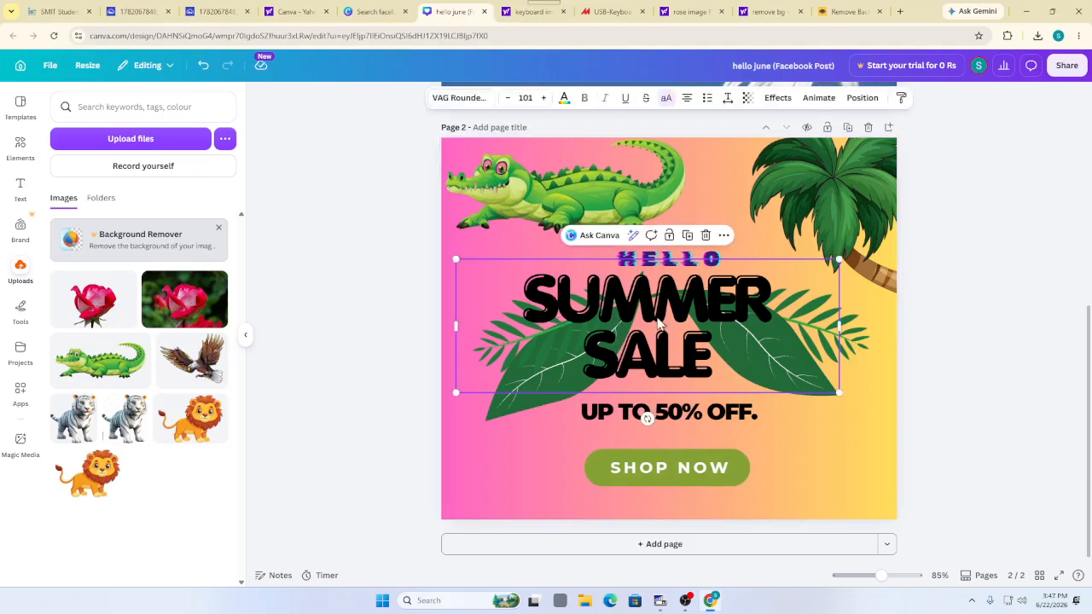
# Replace SUMMER SALE with 'ABC' and 'CARTOON' on two lines
pyautogui.doubleClick(715, 342)
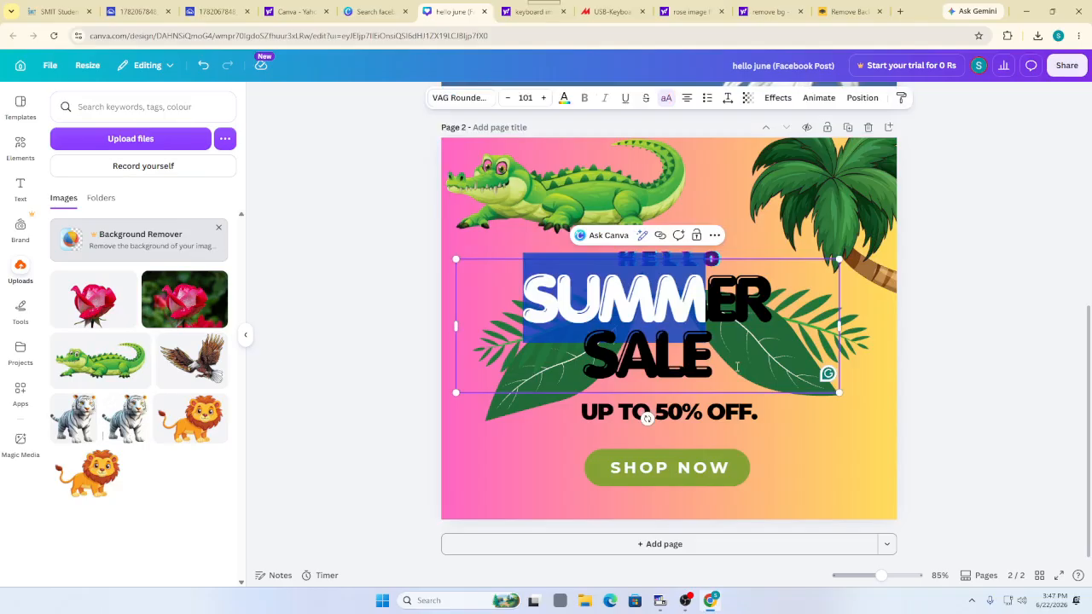
pyautogui.click(738, 367)
pyautogui.moveTo(529, 292); pyautogui.dragTo(712, 344)
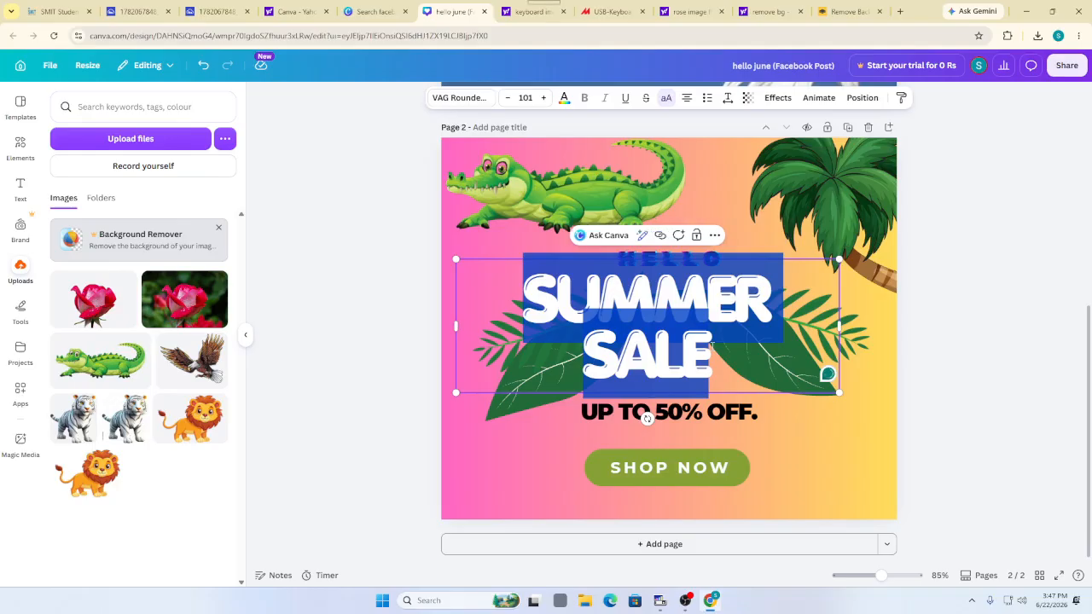
pyautogui.write('ABC')
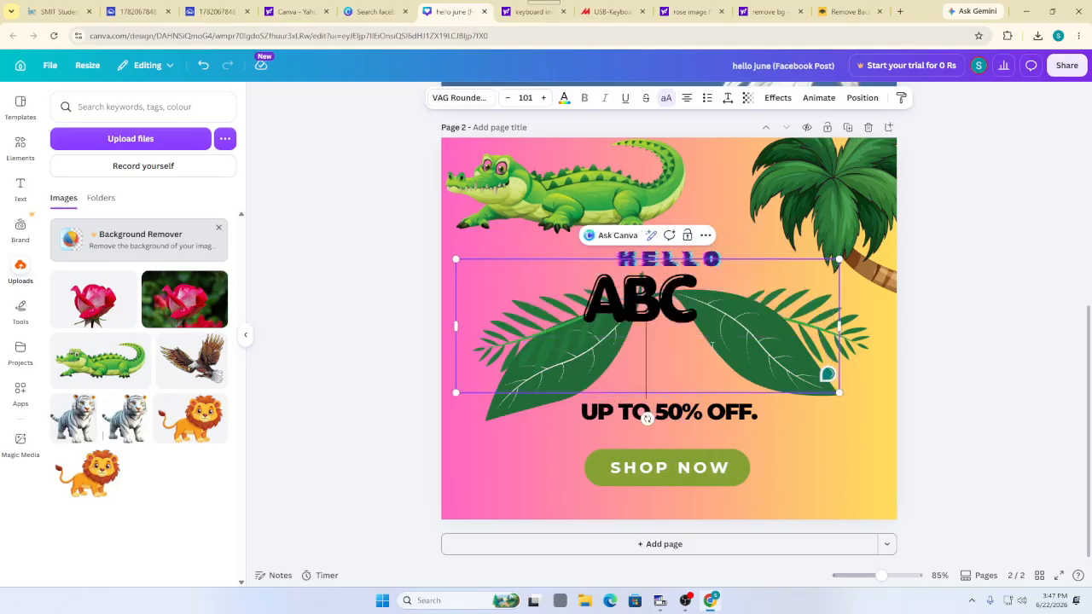
pyautogui.press('Return')
pyautogui.write('CARTT')
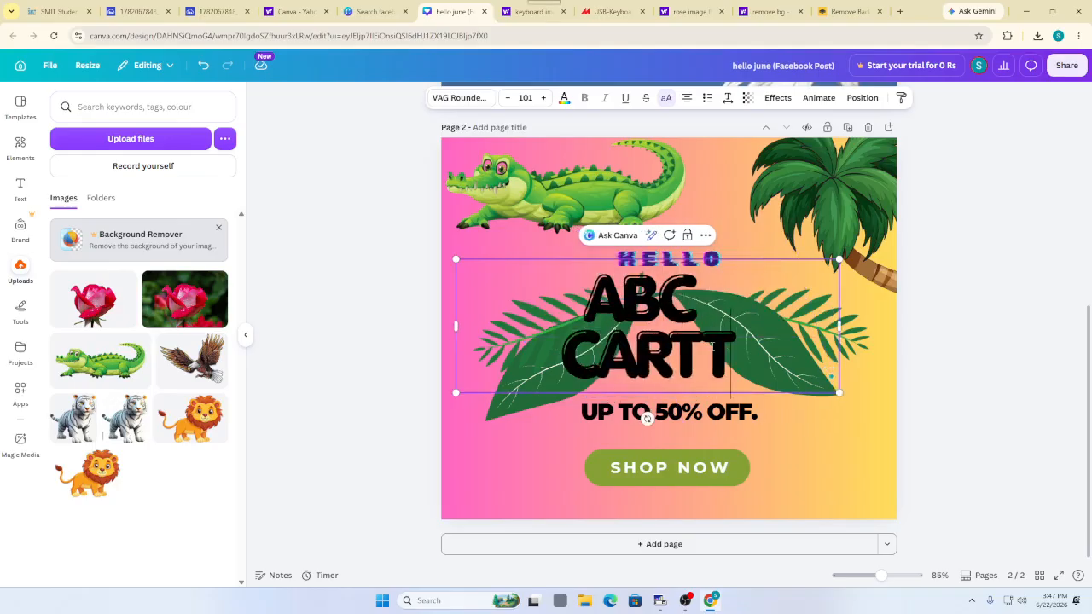
pyautogui.press('BackSpace')
pyautogui.write('OON')
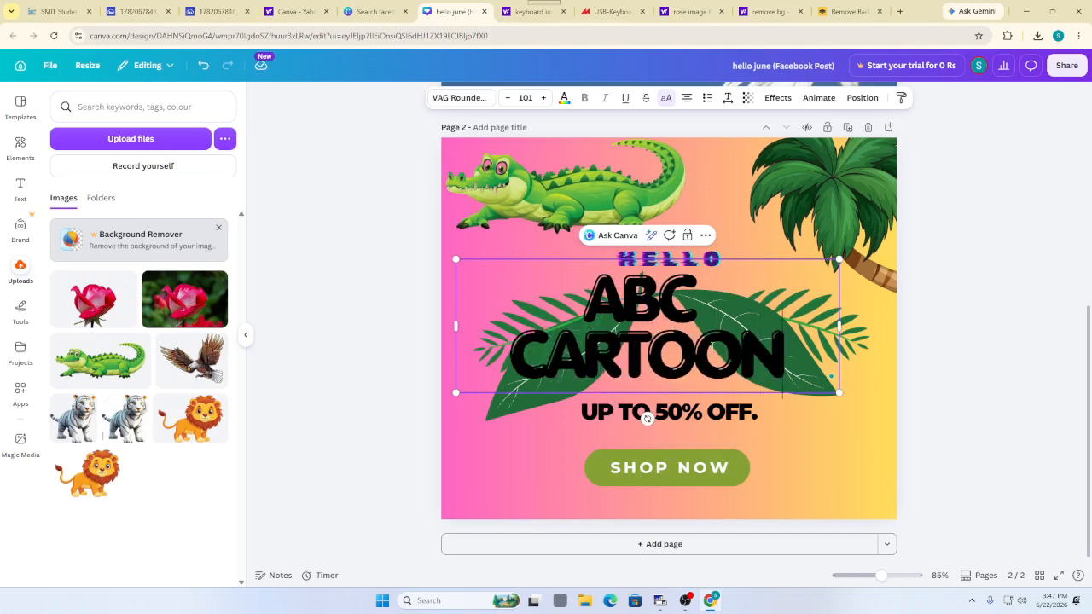
# Add a new default heading text box to the page
pyautogui.click(526, 449)
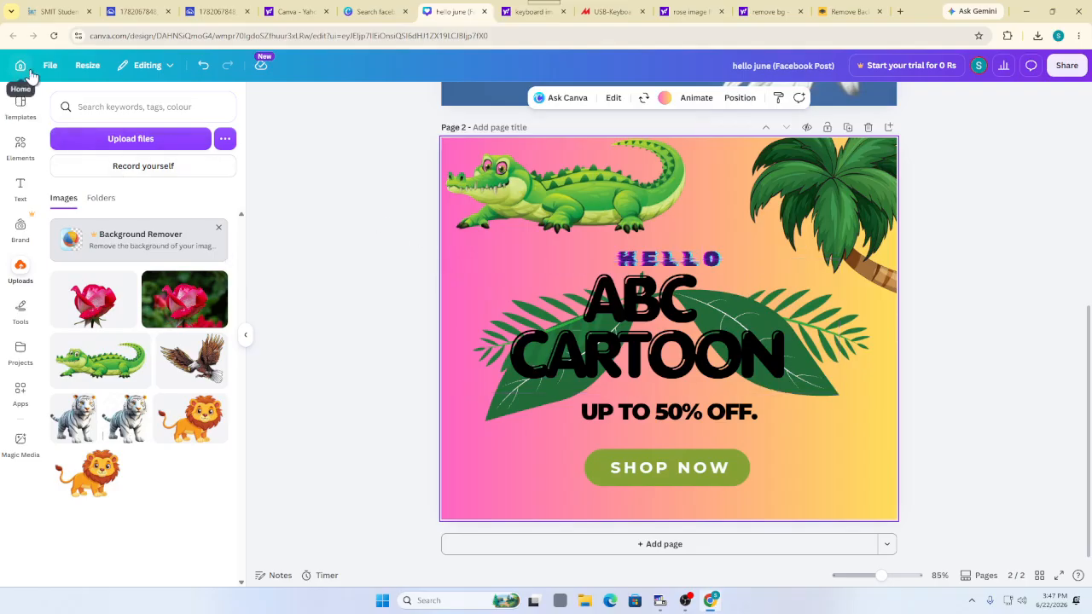
pyautogui.click(21, 190)
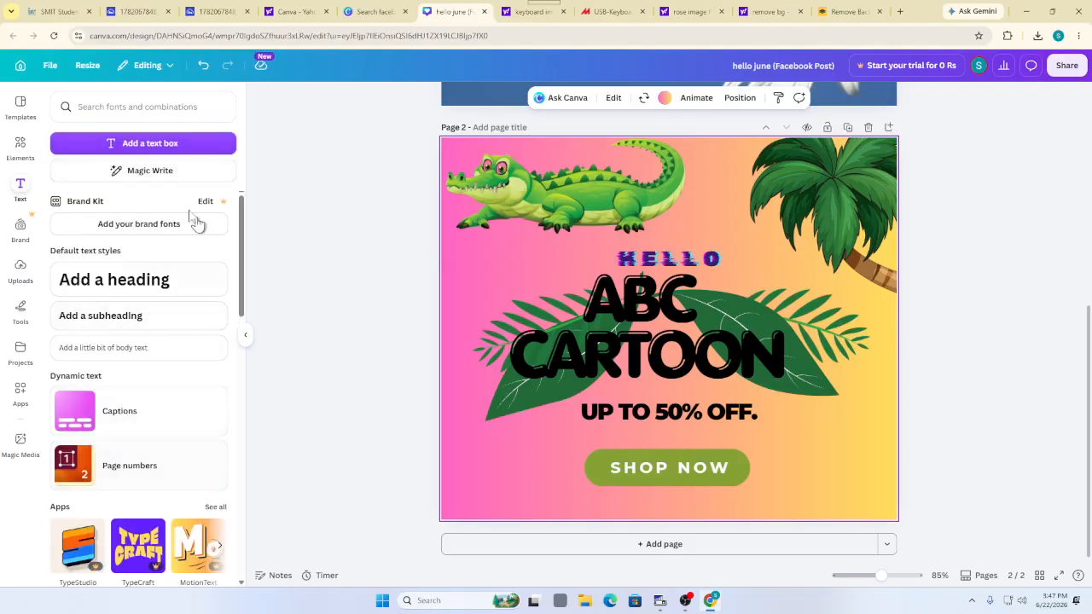
pyautogui.click(119, 288)
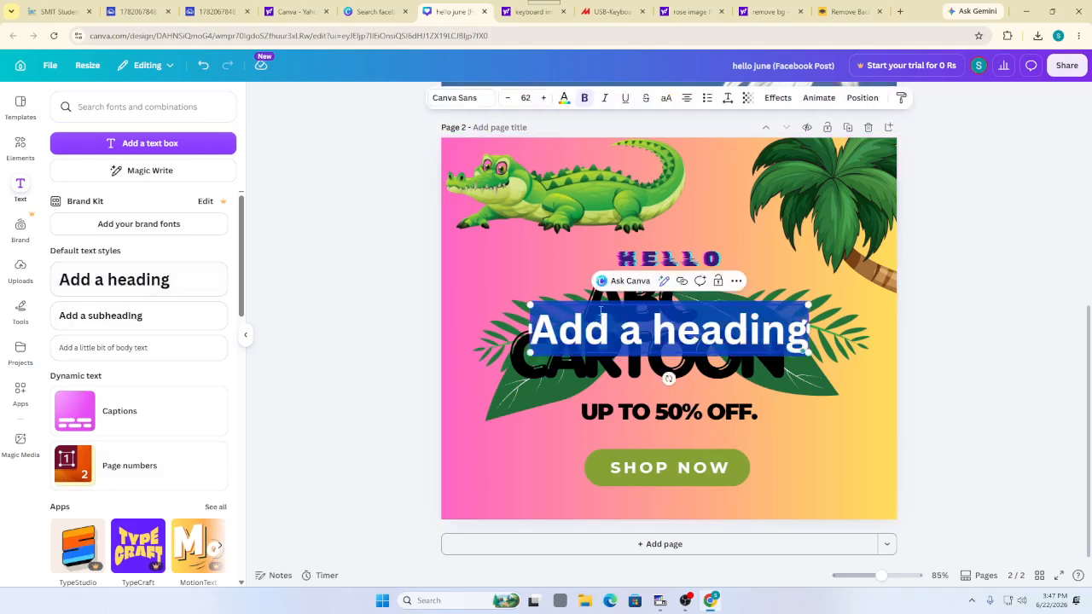
# Replace the placeholder heading with 'hello world!' and drag it to the page's lower left
pyautogui.doubleClick(628, 330)
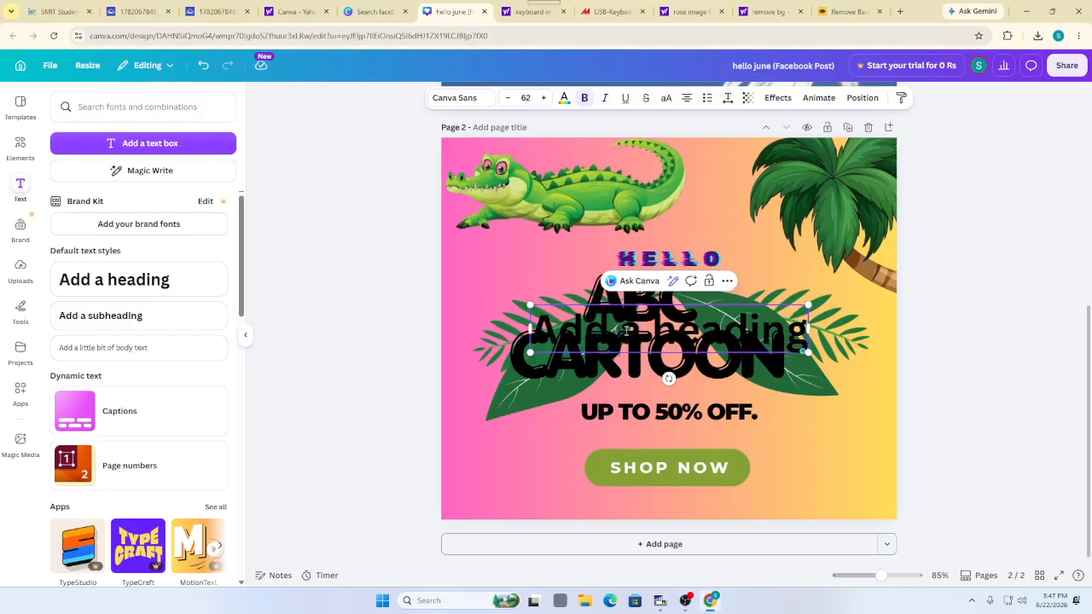
pyautogui.hotkey('ctrl', 'a')
pyautogui.press('BackSpace')
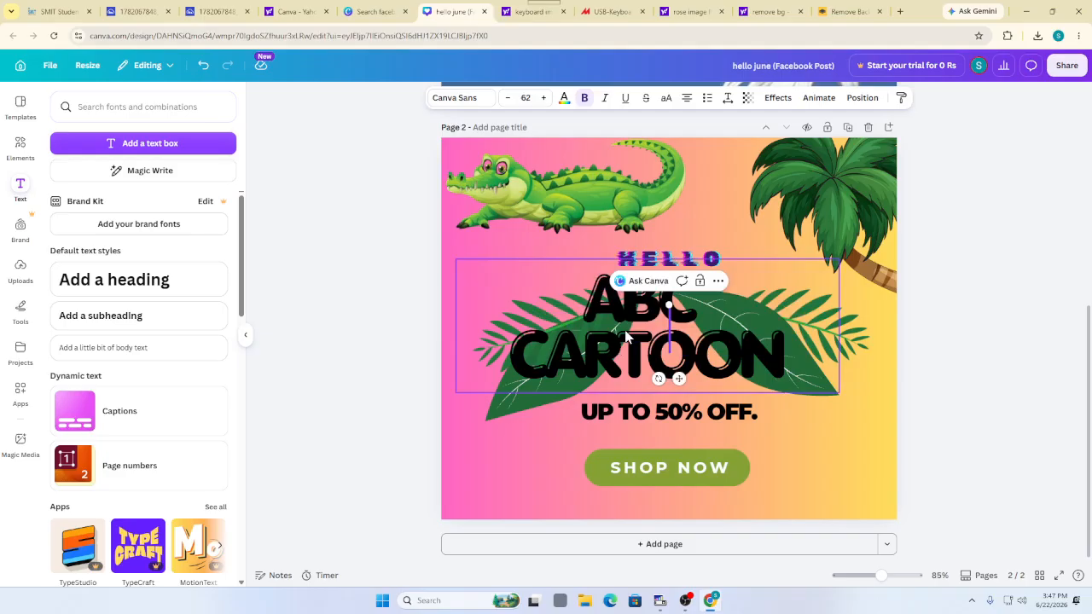
pyautogui.write('hello')
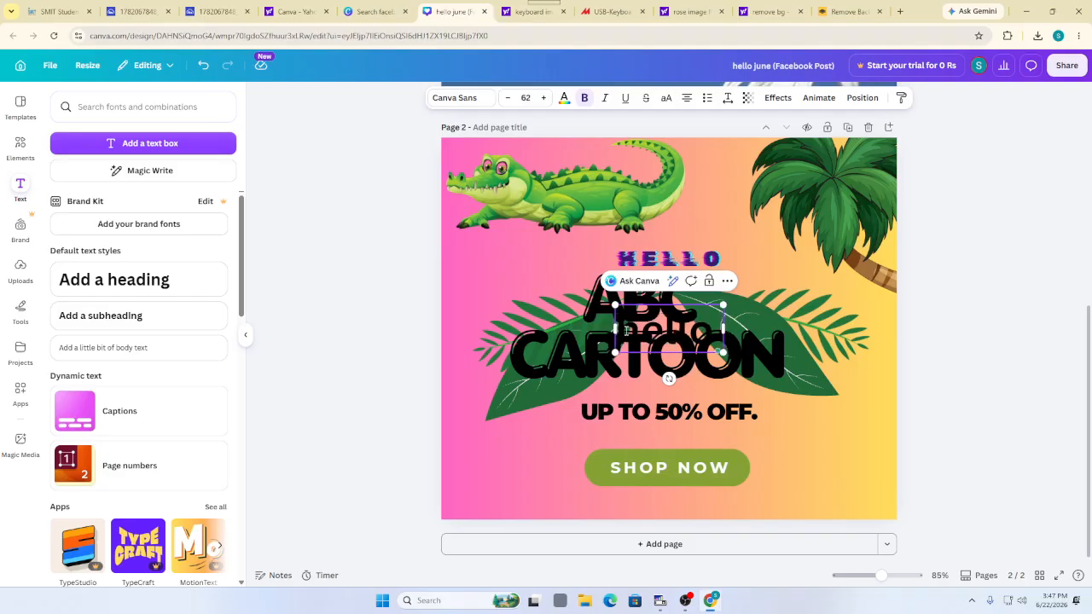
pyautogui.write(' world!')
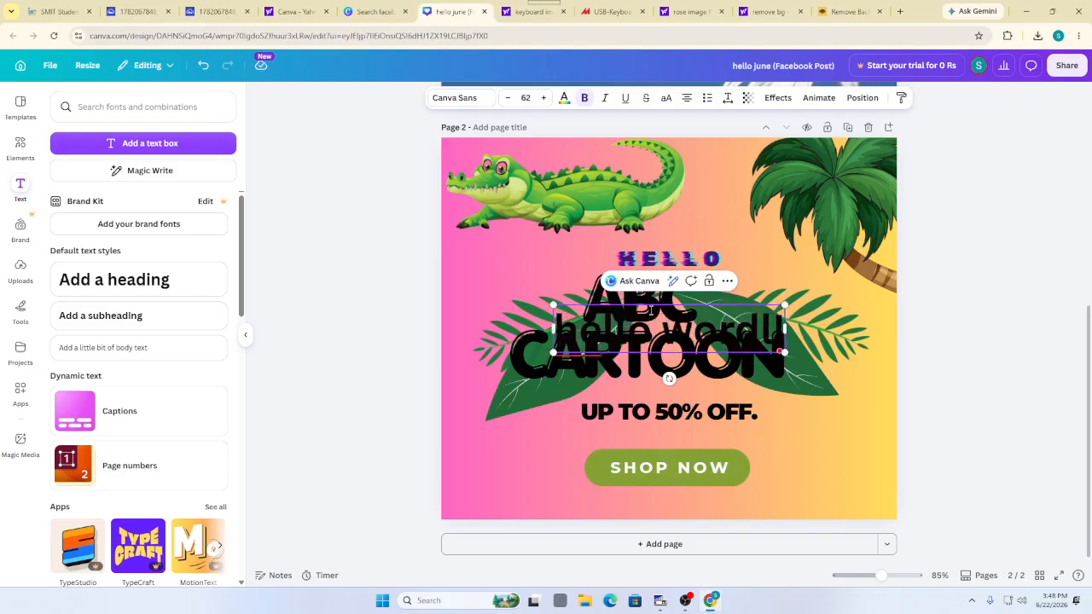
pyautogui.moveTo(636, 328)
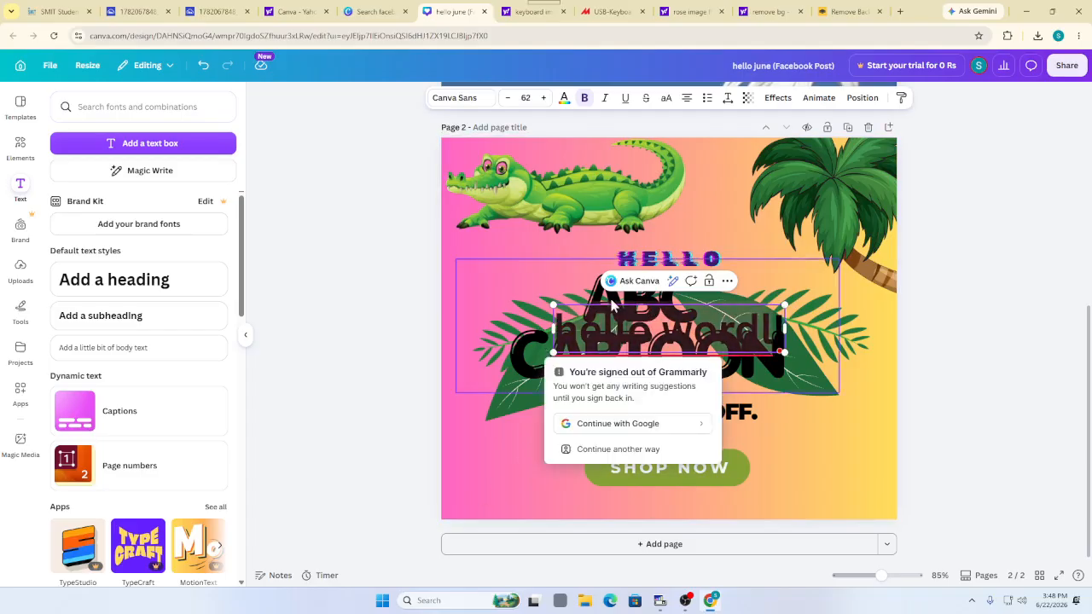
pyautogui.moveTo(613, 304); pyautogui.dragTo(500, 448)
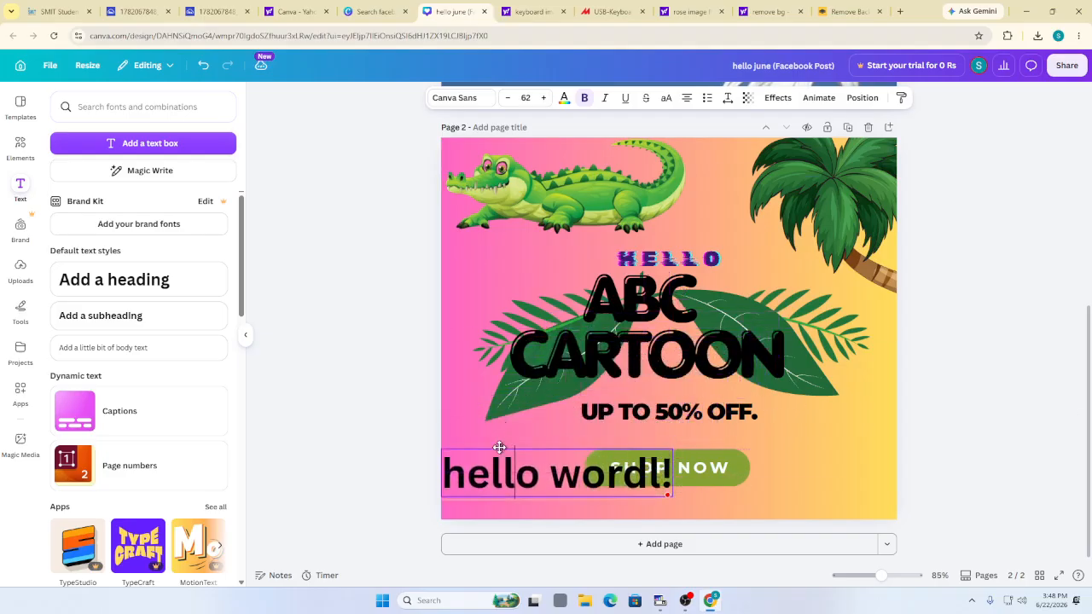
# Delete the green SHOP NOW button and move the hello text to the bottom centre
pyautogui.click(727, 445)
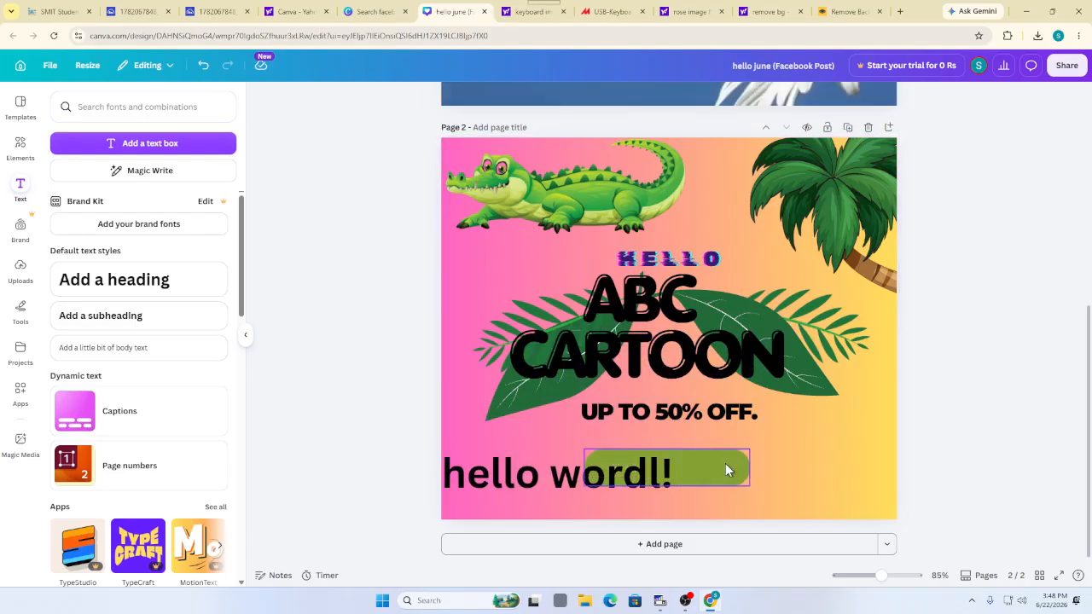
pyautogui.click(726, 466)
pyautogui.click(715, 429)
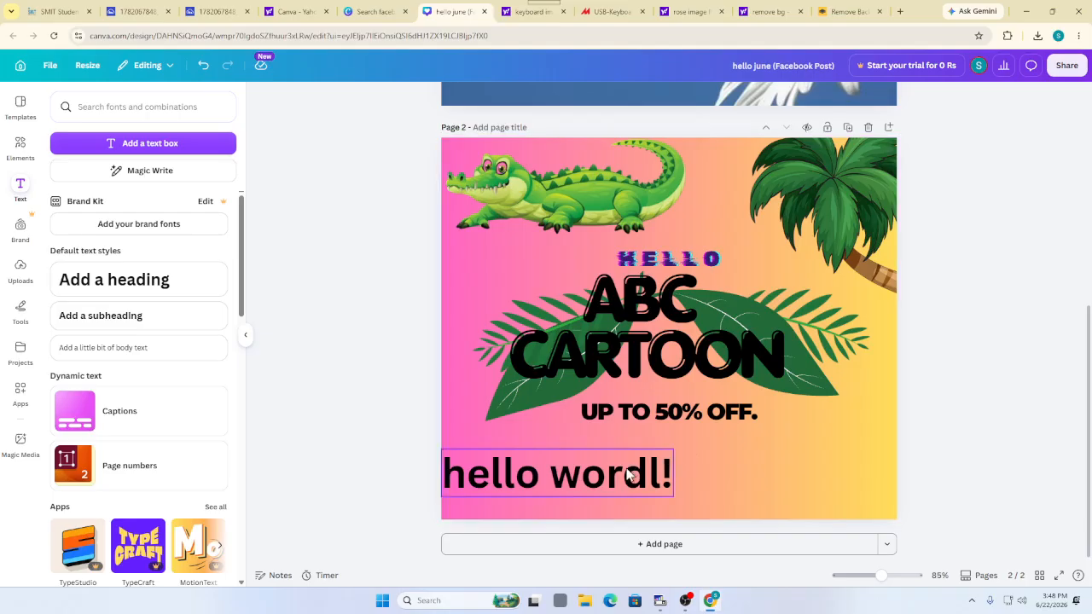
pyautogui.moveTo(625, 468); pyautogui.dragTo(722, 461)
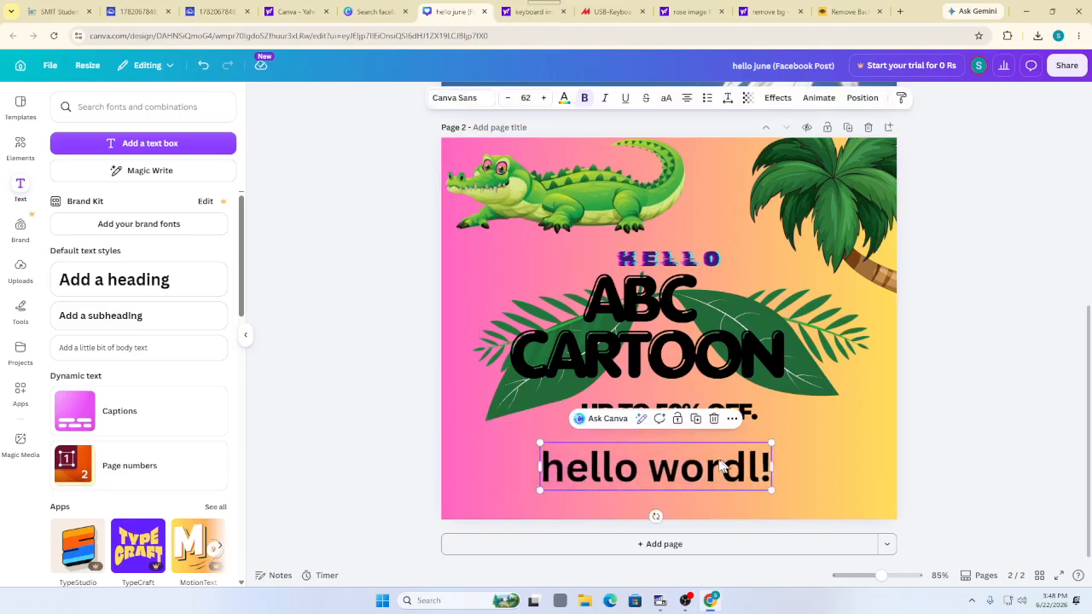
# Correct the misspelled 'wordl' to 'world' in the hello text
pyautogui.doubleClick(547, 478)
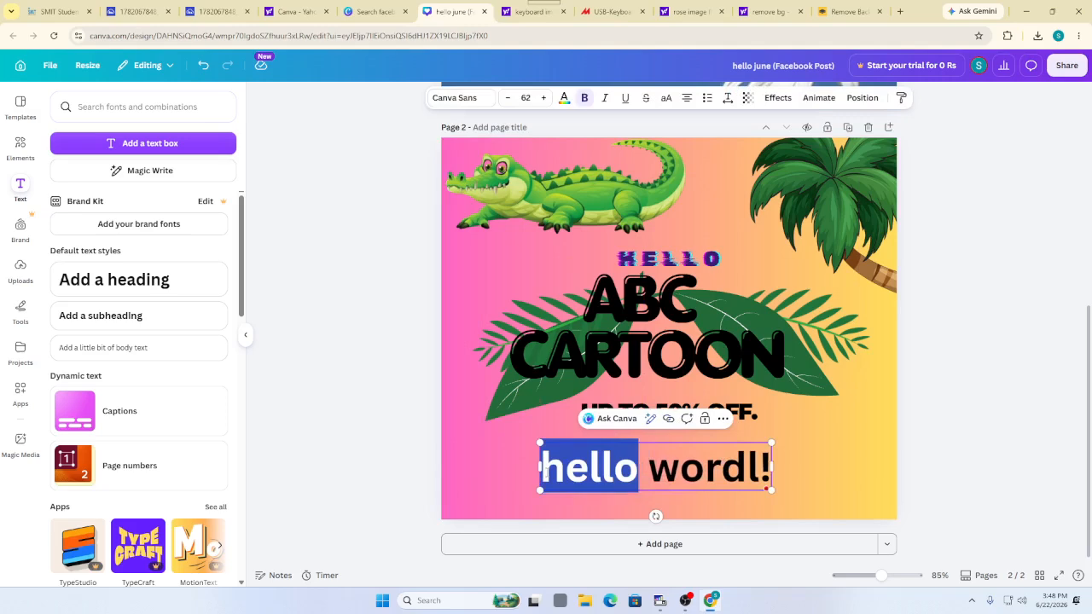
pyautogui.click(655, 475)
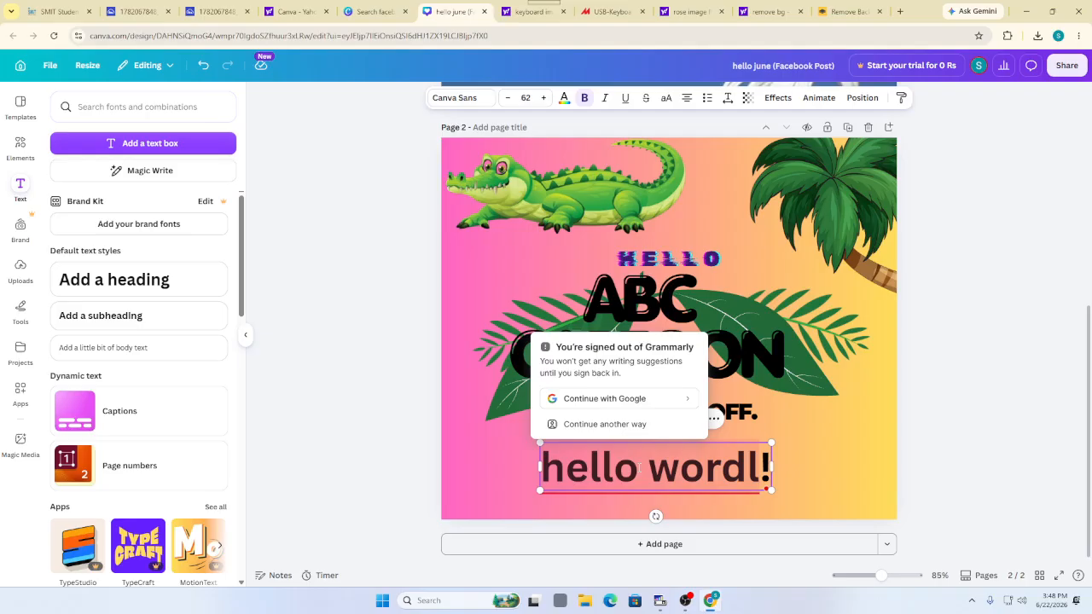
pyautogui.moveTo(639, 467); pyautogui.dragTo(541, 467)
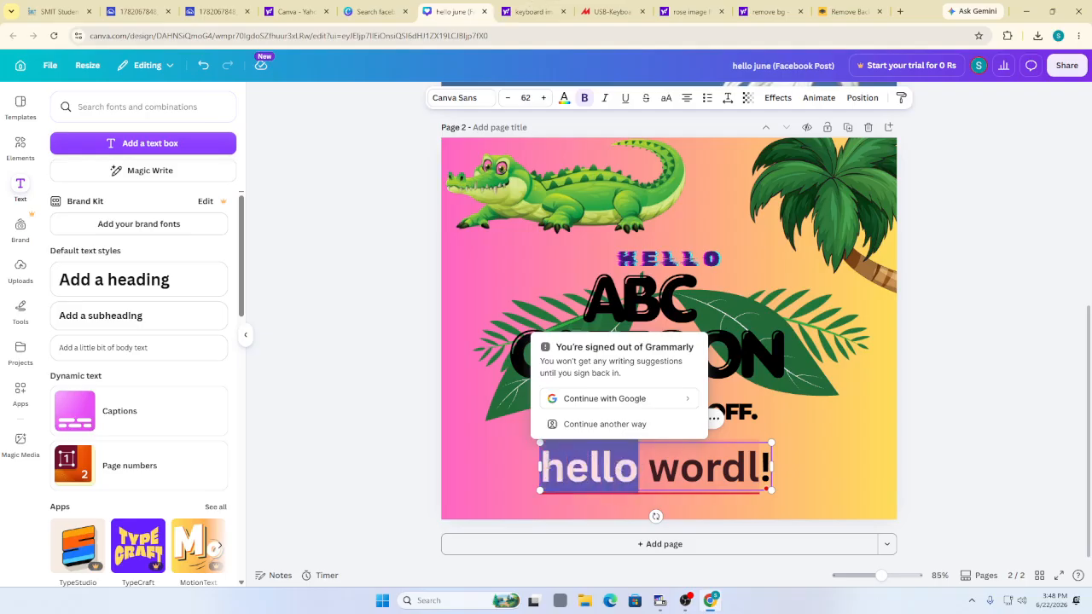
pyautogui.moveTo(650, 469); pyautogui.dragTo(760, 469)
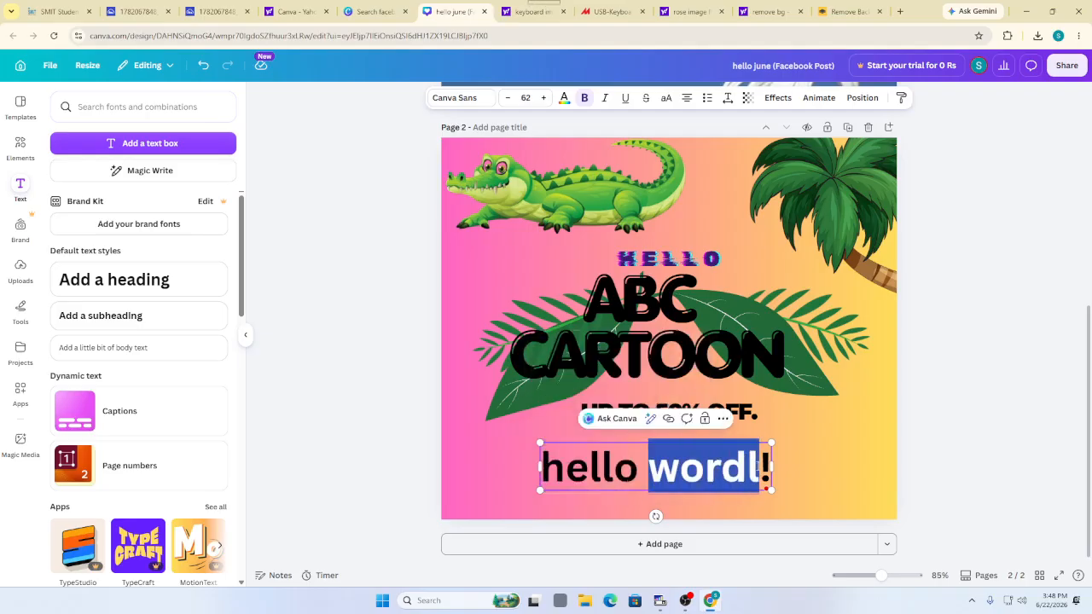
pyautogui.click(759, 471)
pyautogui.press('BackSpace')
pyautogui.press('BackSpace')
pyautogui.write('ld')
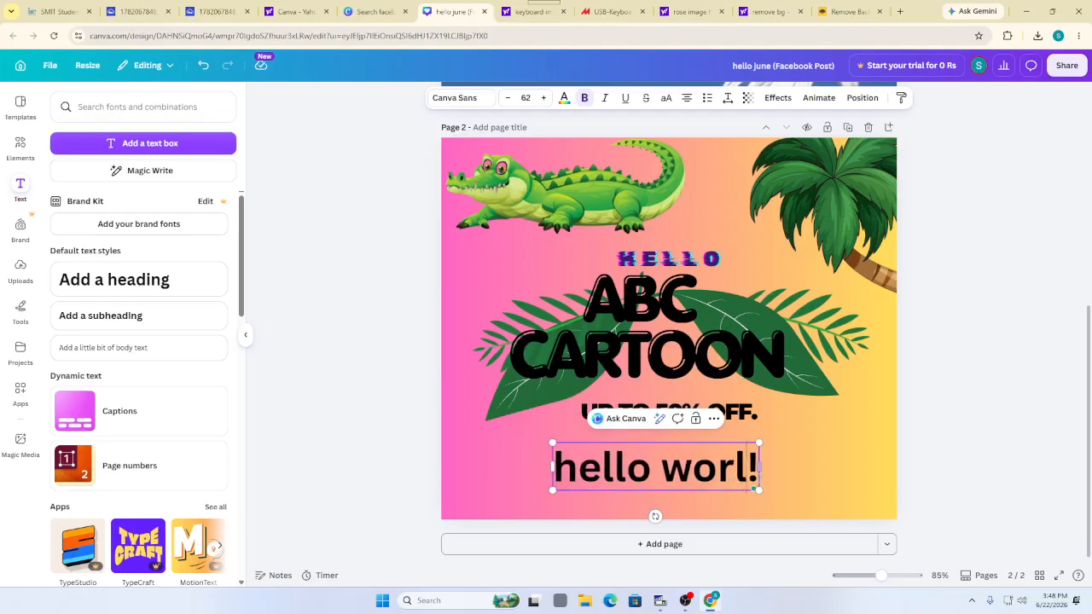
pyautogui.click(633, 474)
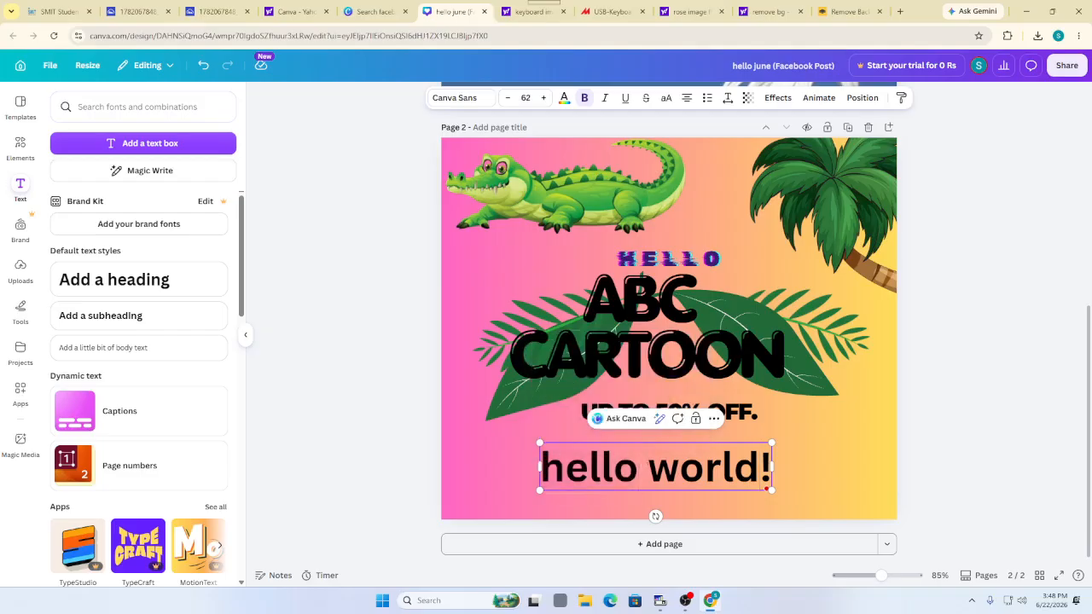
# Colour the word 'hello' dark purple
pyautogui.moveTo(636, 469); pyautogui.dragTo(540, 469)
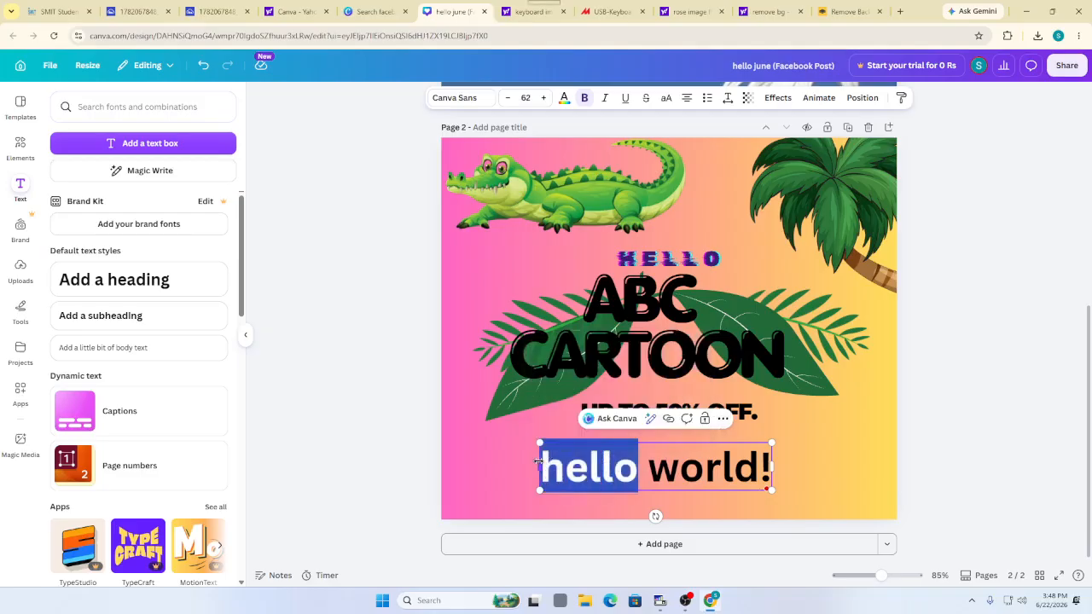
pyautogui.click(564, 98)
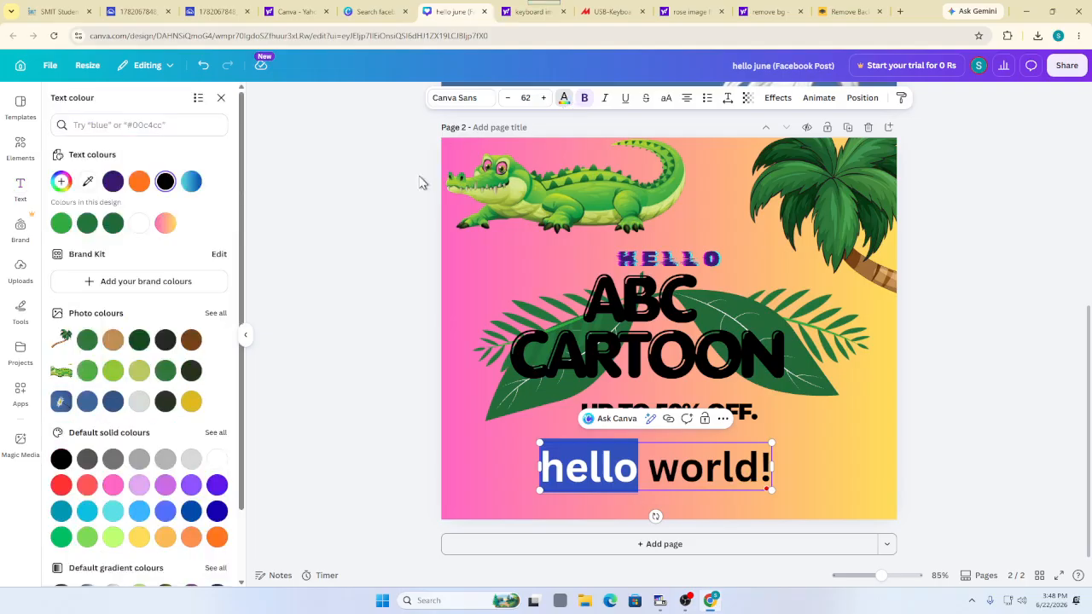
pyautogui.click(113, 180)
pyautogui.click(513, 475)
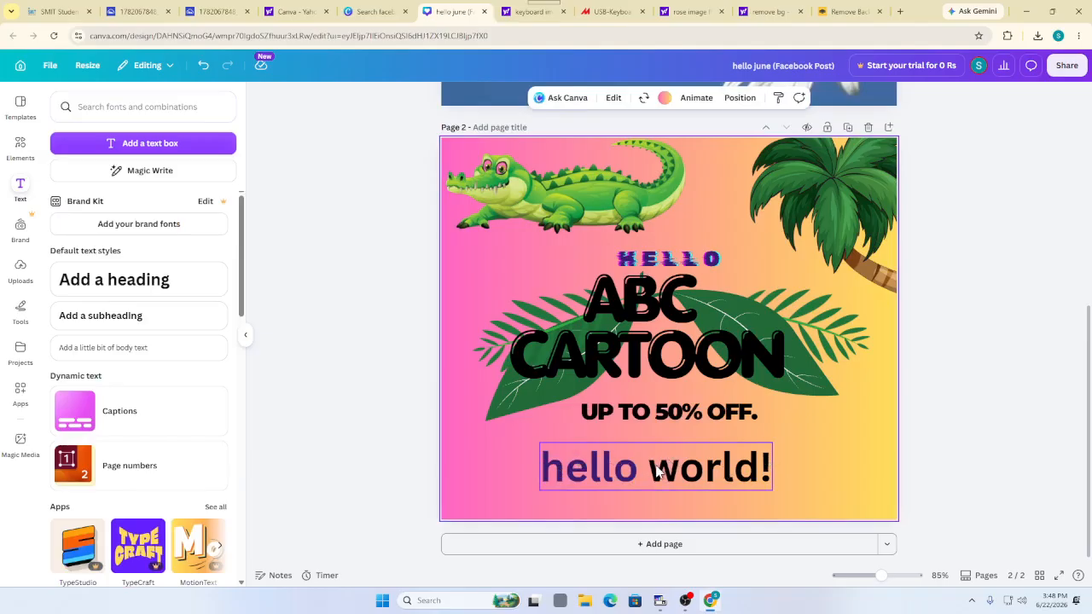
# Nudge the hello world! text slightly right and make 'world!' green
pyautogui.click(715, 475)
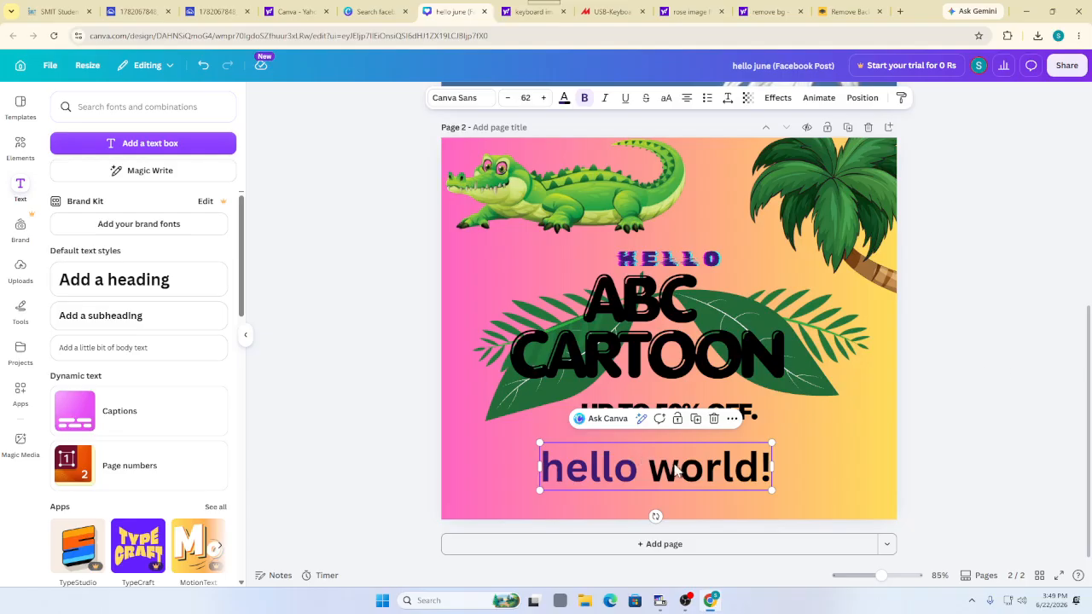
pyautogui.moveTo(656, 475); pyautogui.dragTo(780, 477)
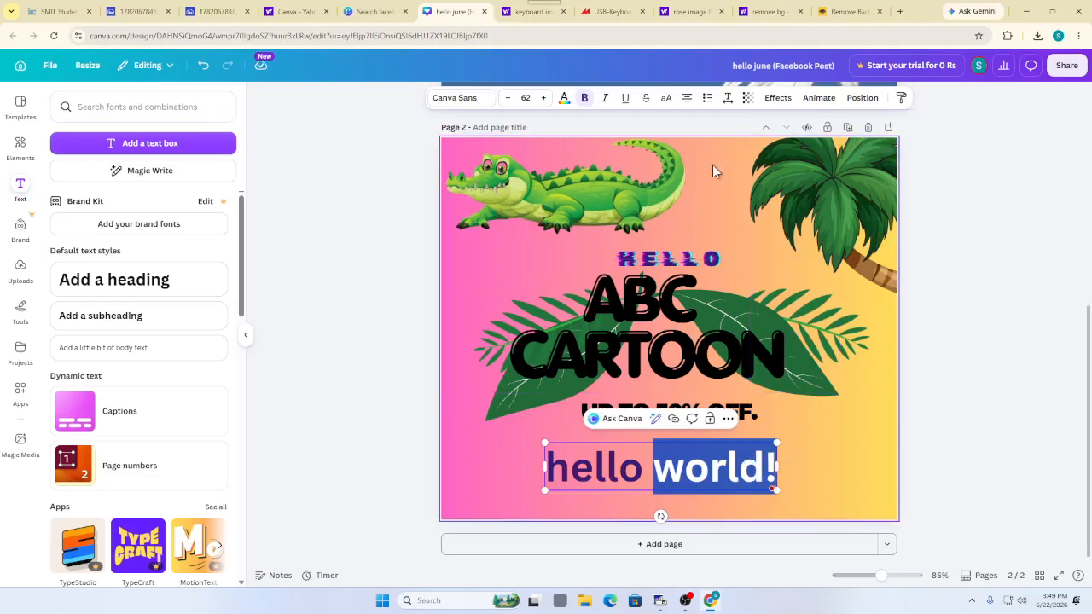
pyautogui.click(565, 98)
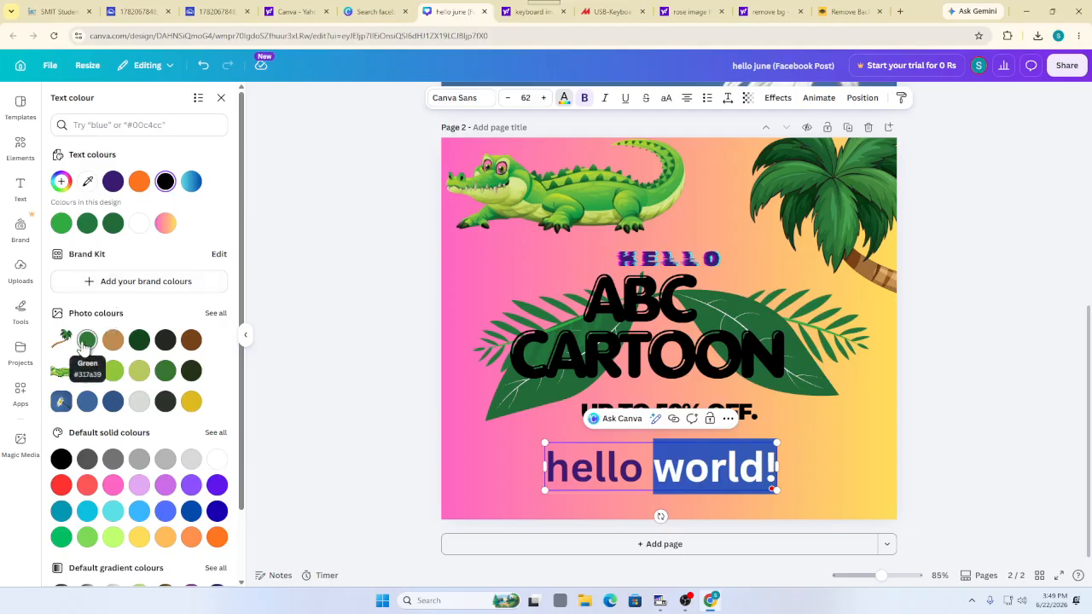
pyautogui.click(87, 340)
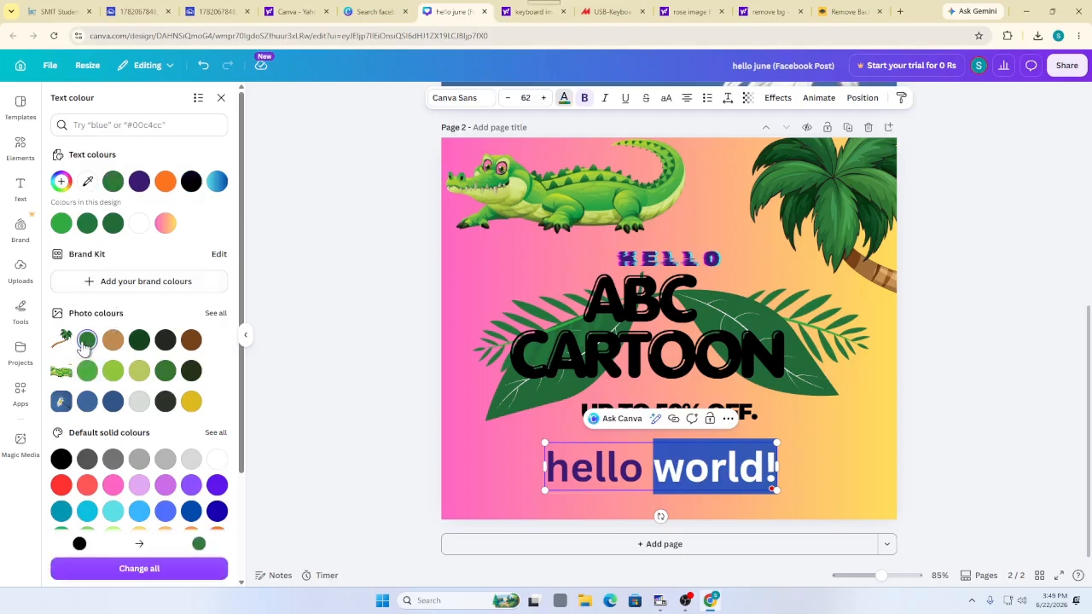
pyautogui.click(322, 370)
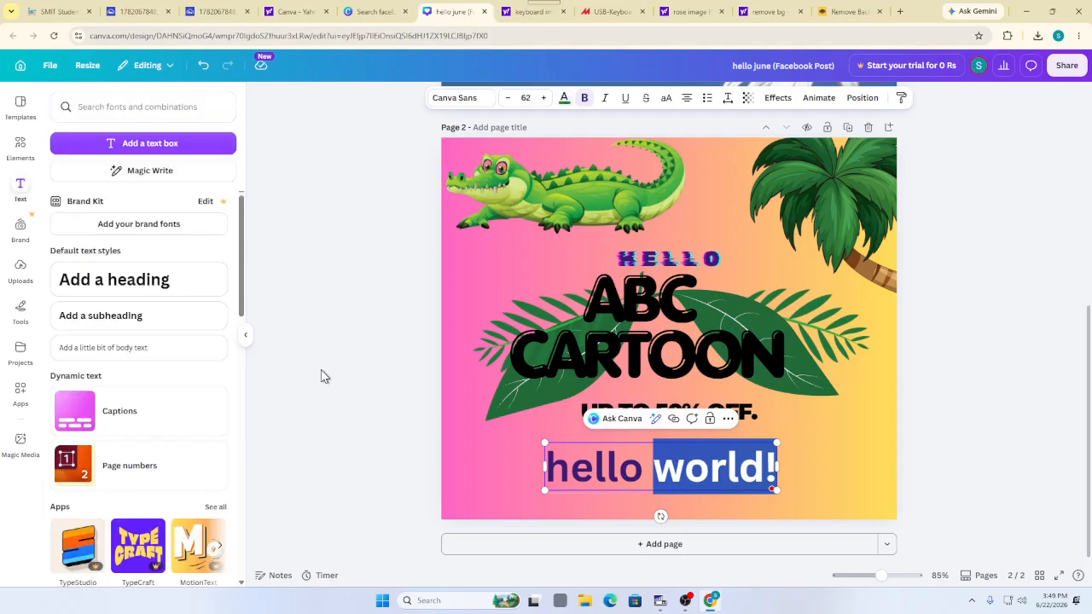
pyautogui.click(450, 434)
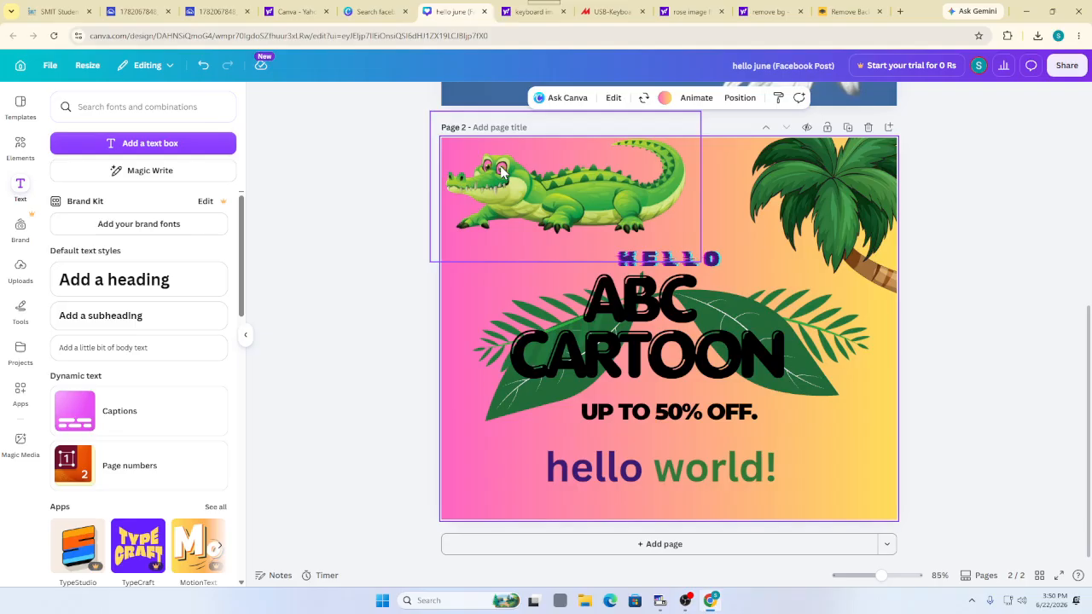
# Delete the hello world!, ABC CARTOON, HELLO and UP TO 50% OFF. text boxes
pyautogui.click(434, 365)
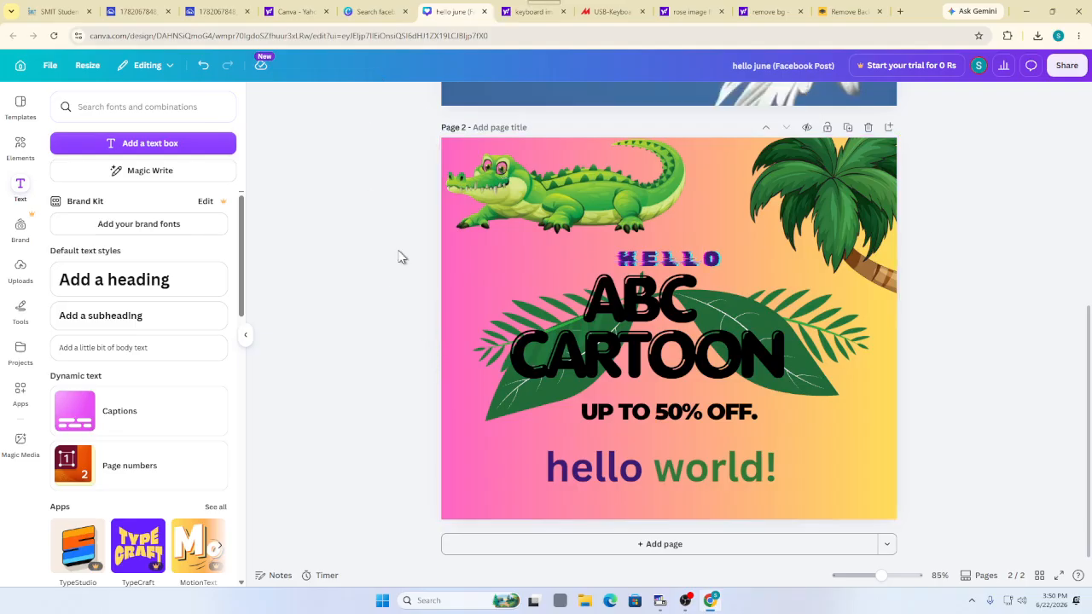
pyautogui.click(590, 464)
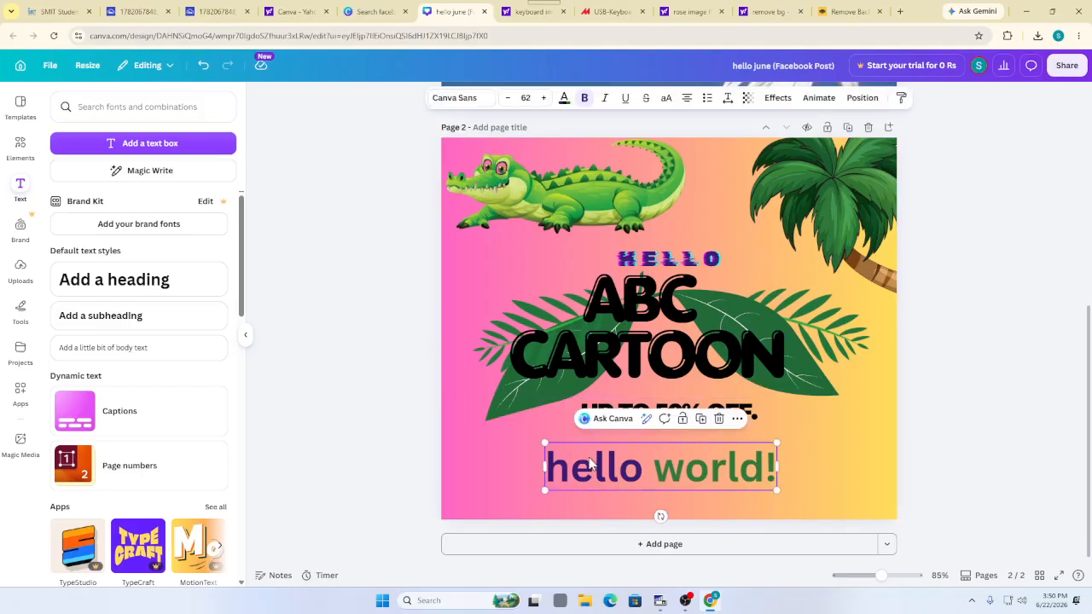
pyautogui.click(718, 420)
pyautogui.click(682, 300)
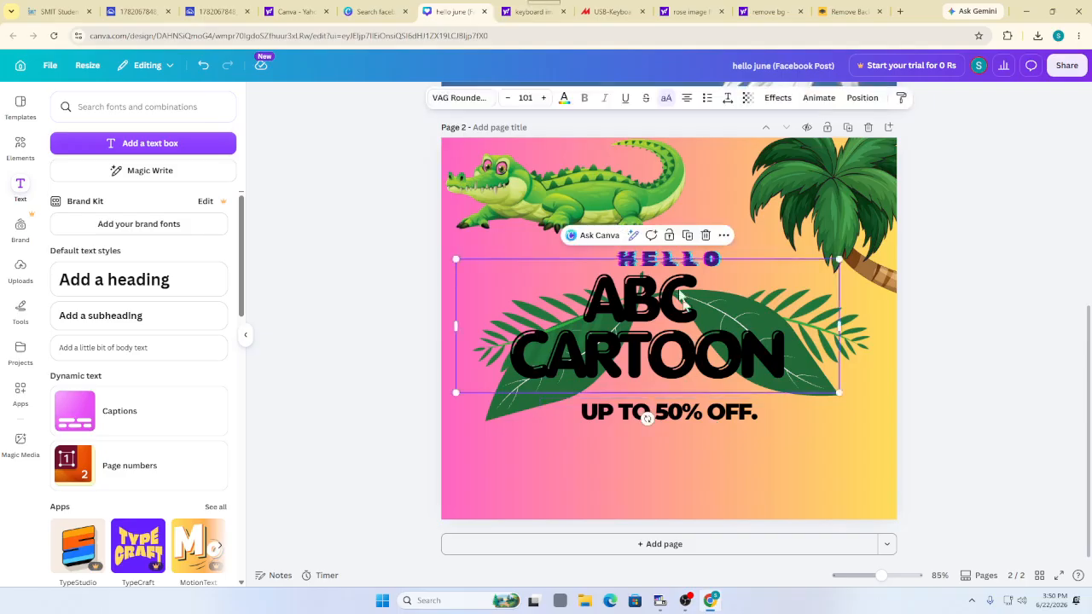
pyautogui.click(705, 235)
pyautogui.click(708, 258)
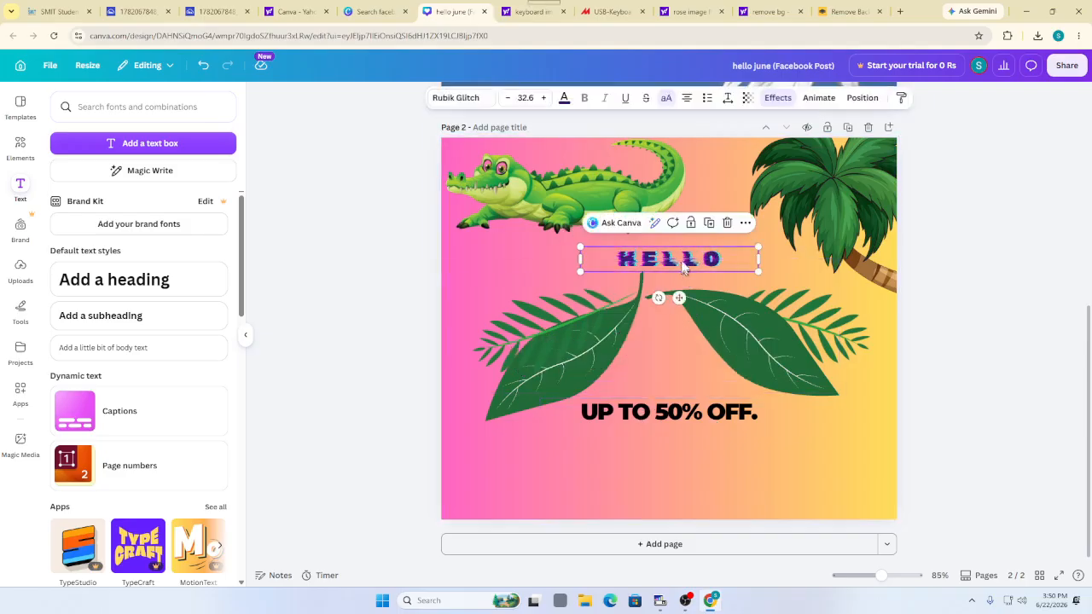
pyautogui.click(726, 229)
pyautogui.click(642, 415)
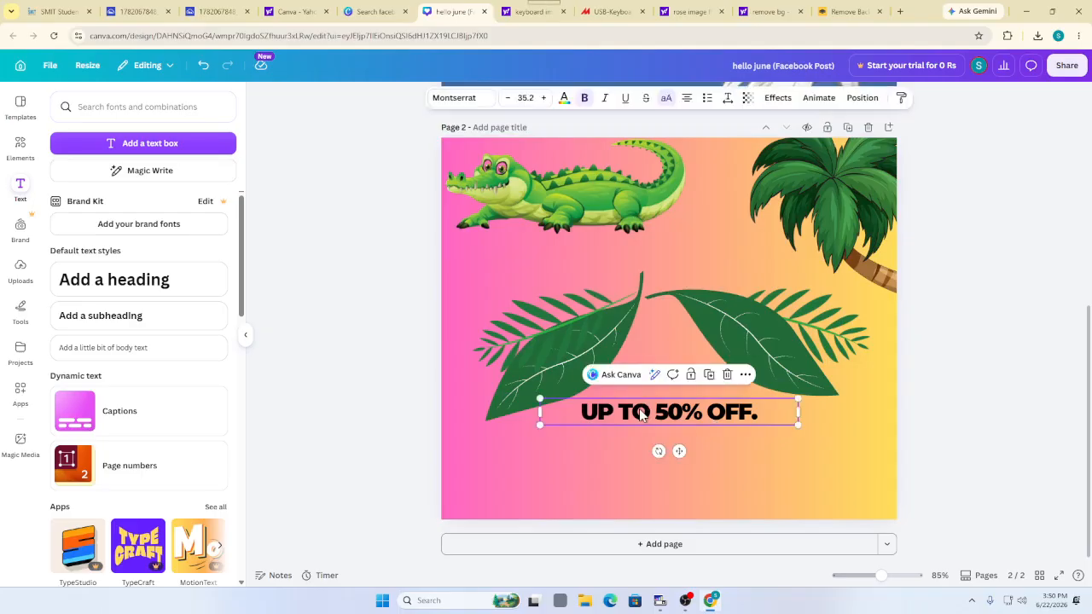
pyautogui.click(727, 375)
pyautogui.click(727, 381)
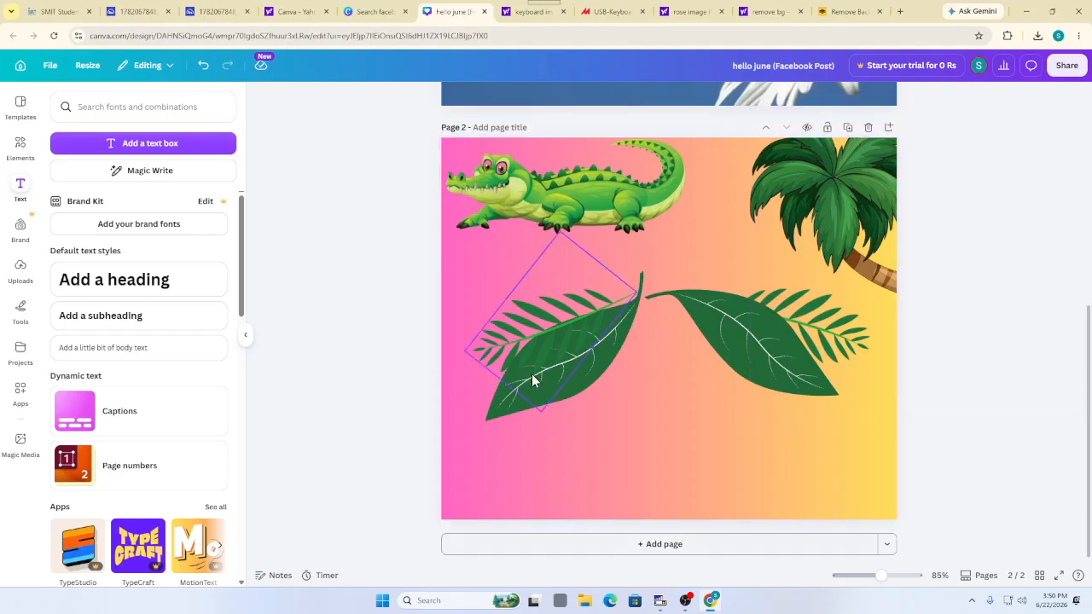
# Undo three times to restore UP TO 50% OFF., HELLO and ABC CARTOON, then select ABC CARTOON
pyautogui.click(205, 75)
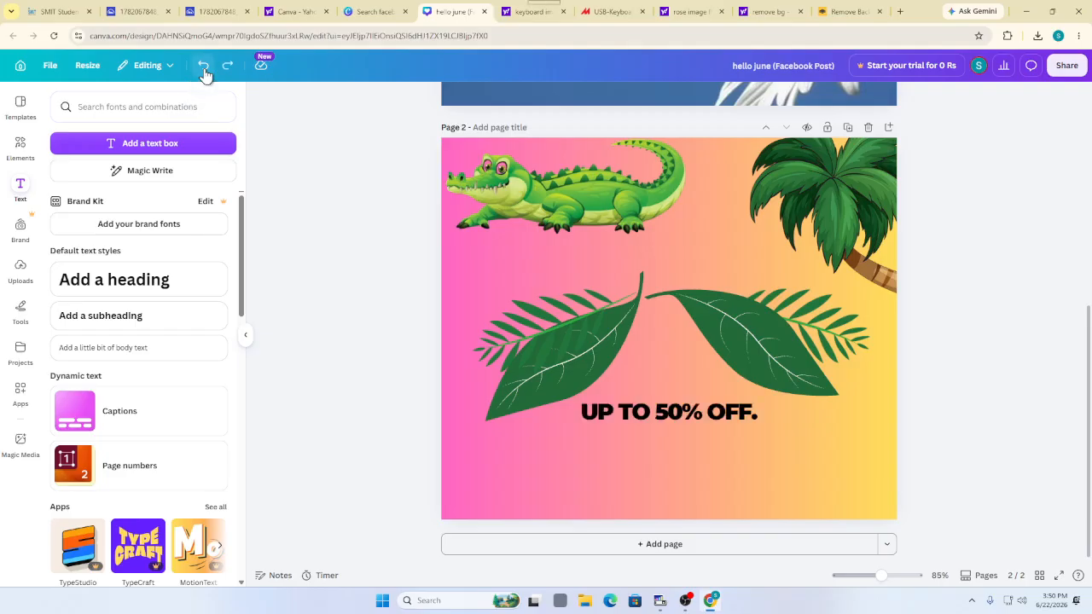
pyautogui.click(205, 75)
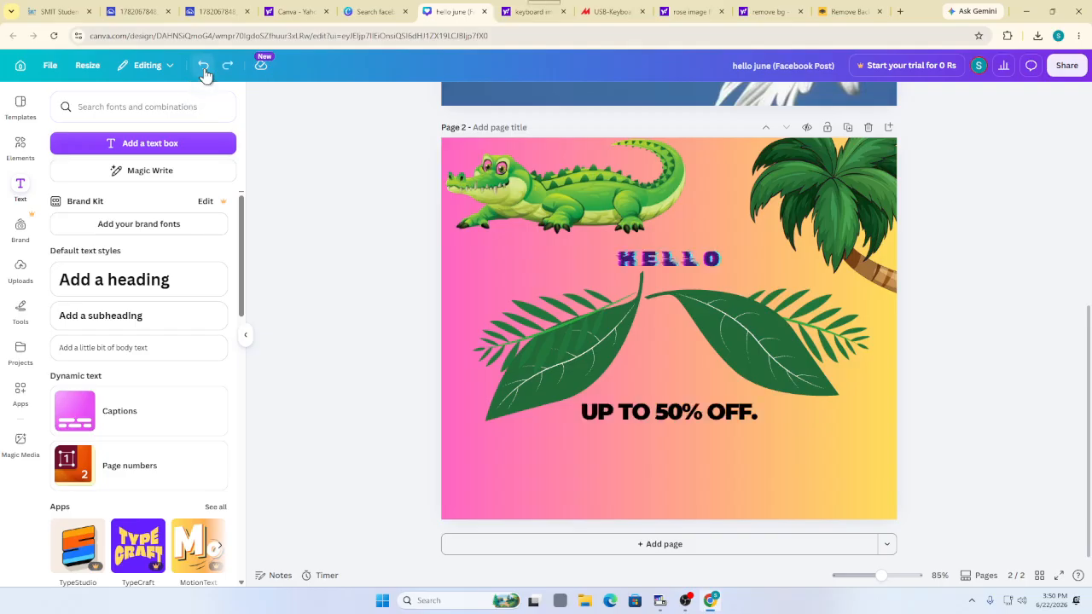
pyautogui.click(205, 76)
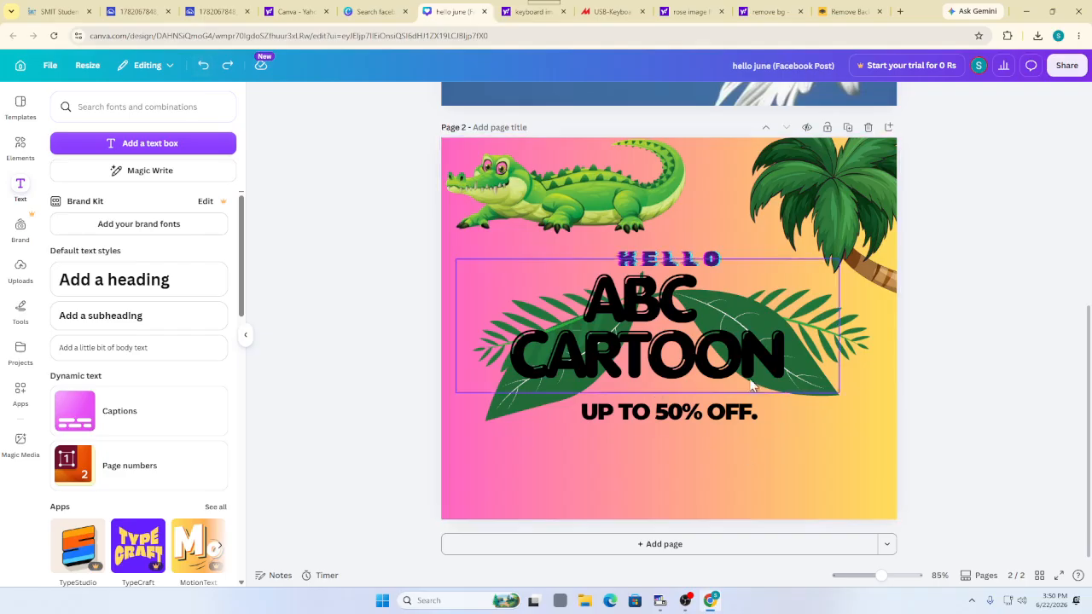
pyautogui.click(719, 320)
# Delete the ABC CARTOON, HELLO and UP TO 50% OFF. text
pyautogui.click(706, 235)
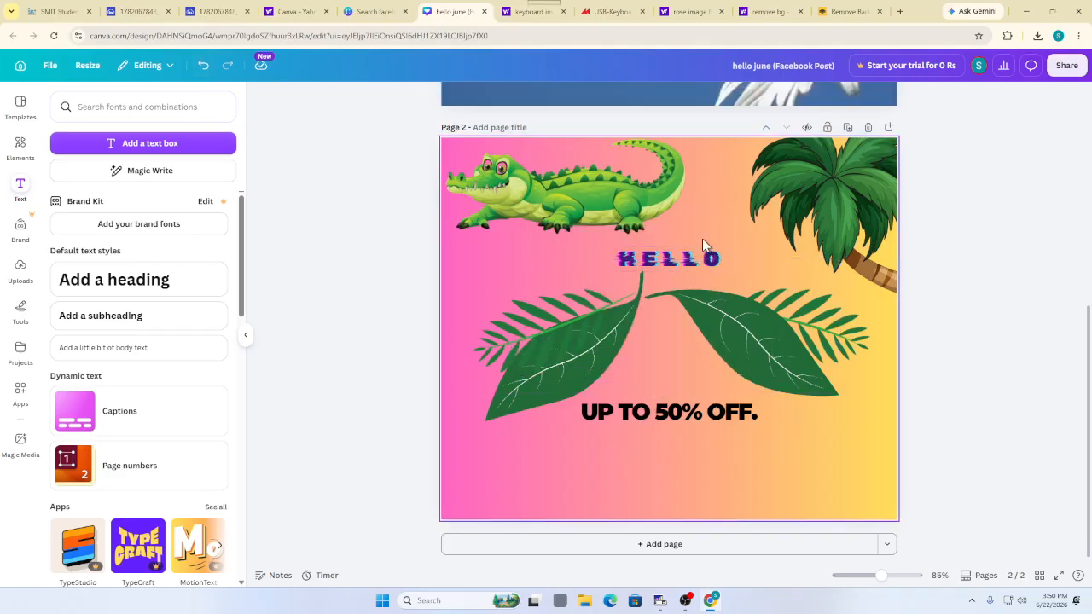
pyautogui.click(695, 256)
pyautogui.click(717, 222)
pyautogui.click(681, 364)
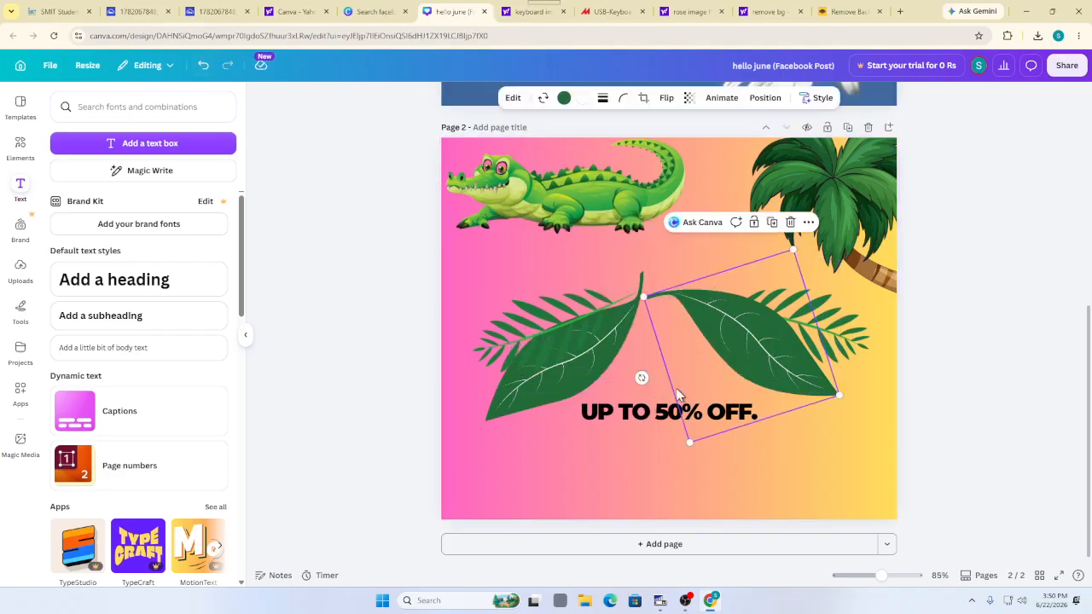
pyautogui.click(648, 413)
pyautogui.click(727, 378)
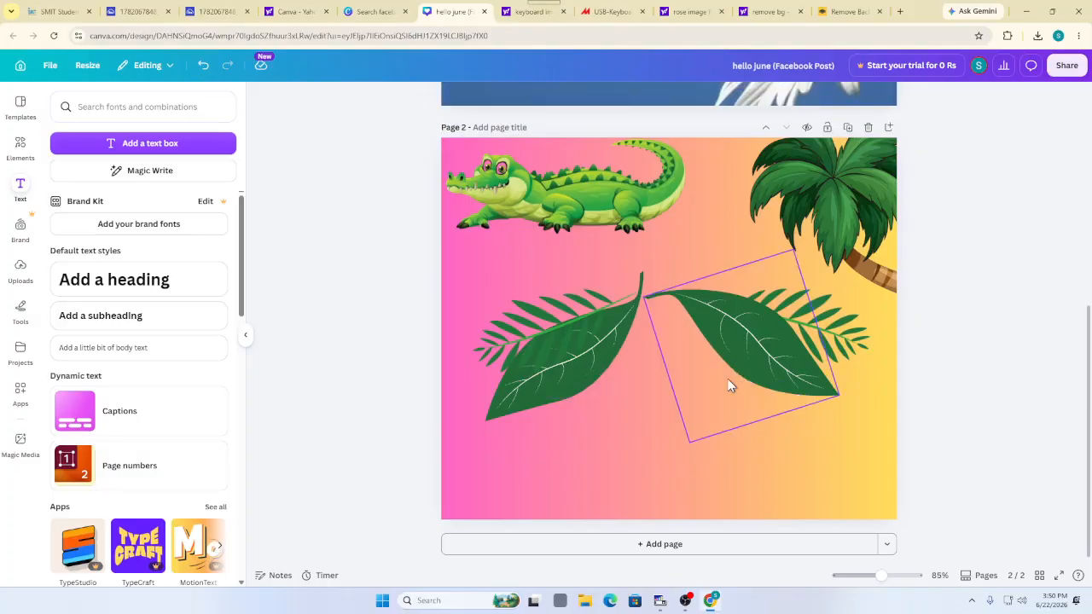
pyautogui.click(443, 515)
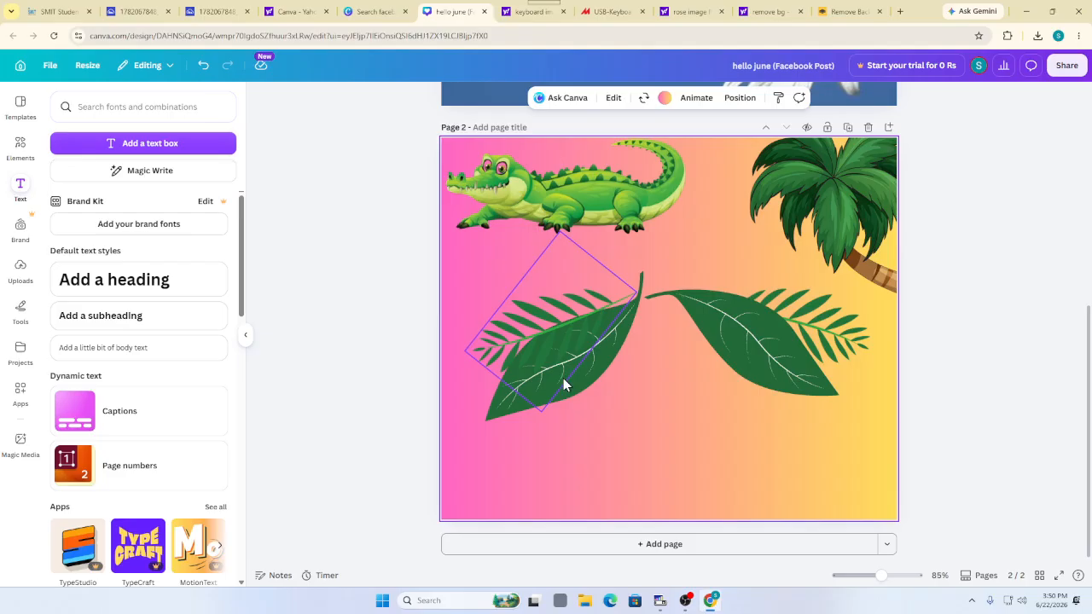
# Move the fern and broad leaf to the lower left and the right leaf to the lower right
pyautogui.moveTo(565, 383); pyautogui.dragTo(519, 474)
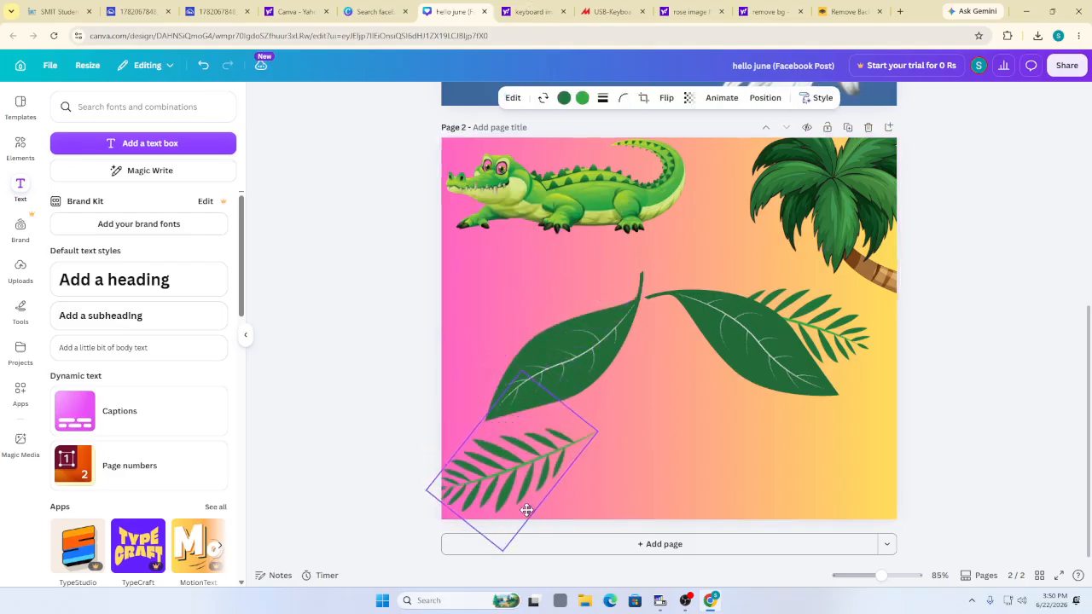
pyautogui.click(575, 381)
pyautogui.moveTo(575, 382); pyautogui.dragTo(534, 469)
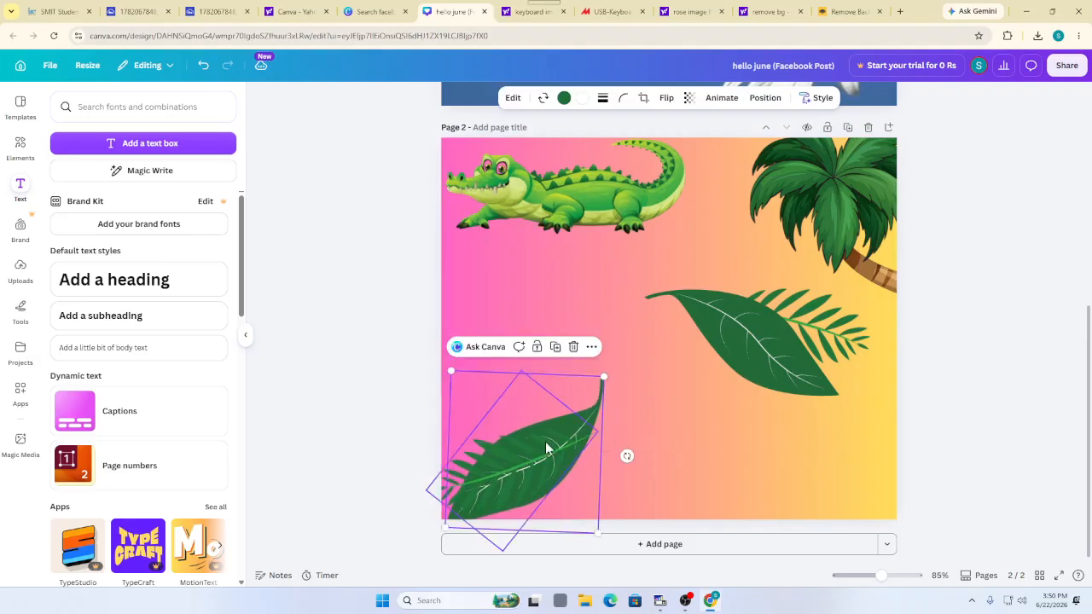
pyautogui.click(779, 331)
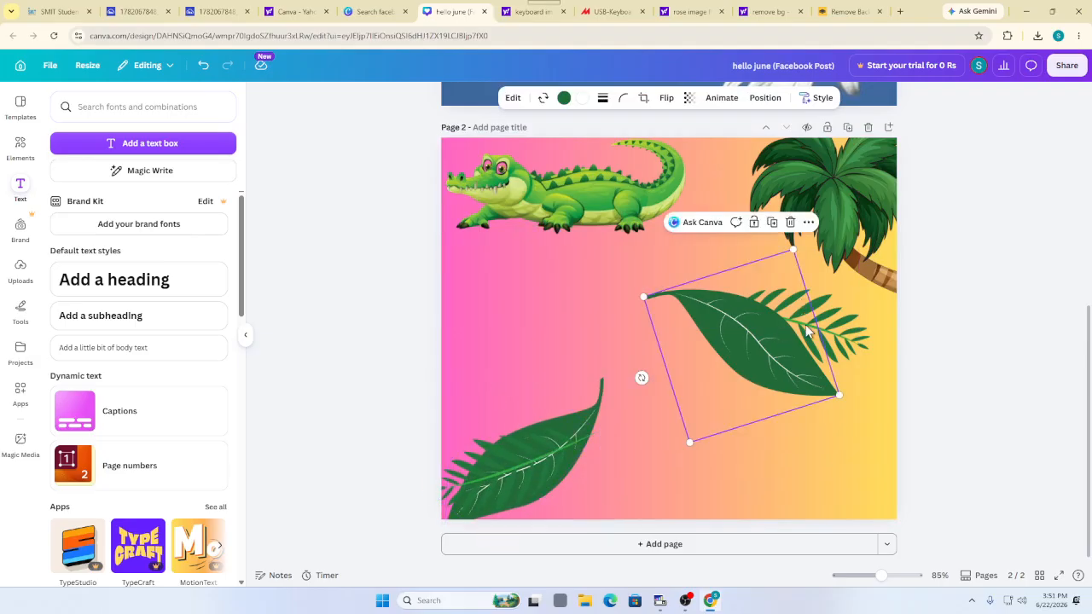
pyautogui.moveTo(779, 331); pyautogui.dragTo(807, 448)
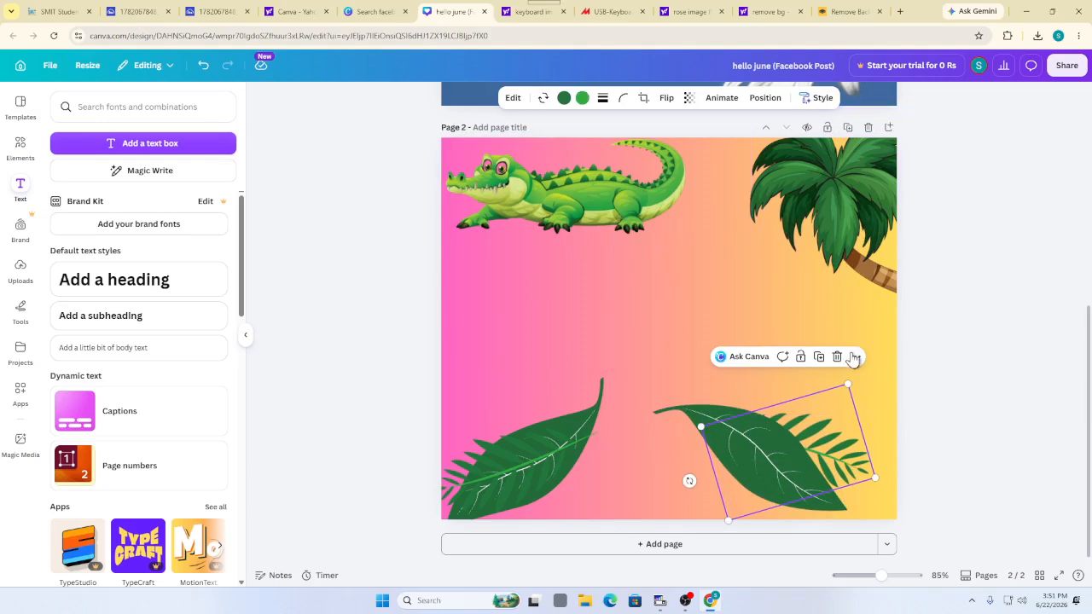
# Remove the horizontal line elements accidentally added at the page centre
pyautogui.click(546, 324)
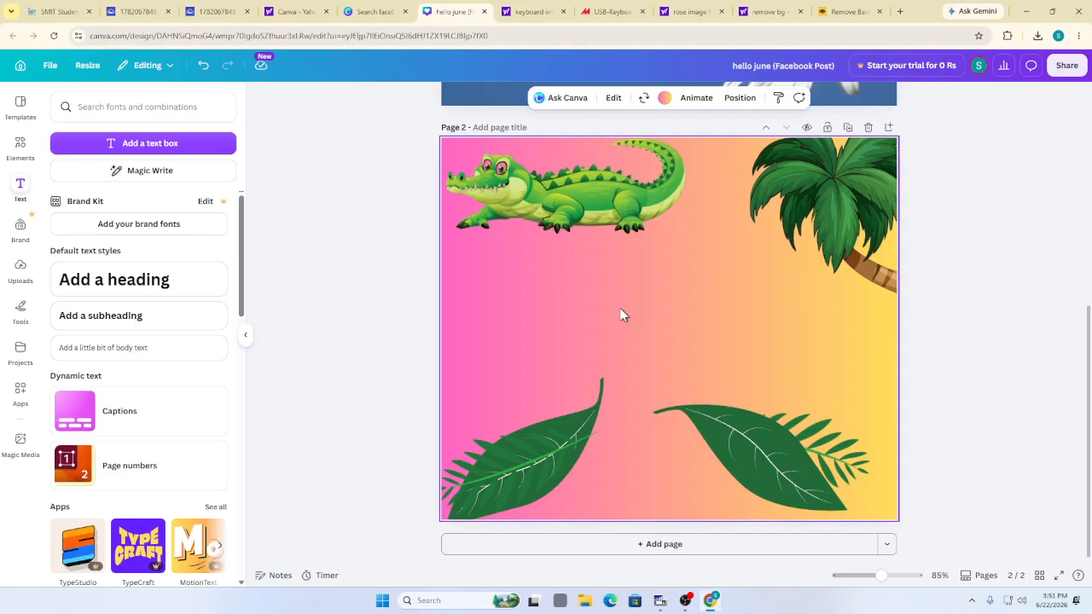
pyautogui.press('l')
pyautogui.press('l')
pyautogui.press('l')
pyautogui.press('l')
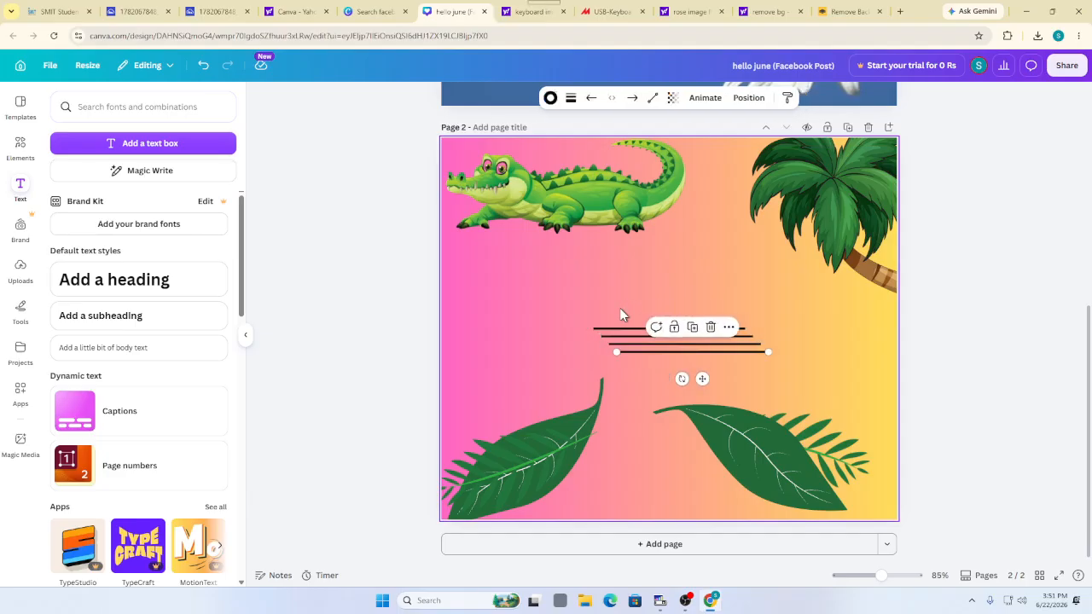
pyautogui.click(710, 328)
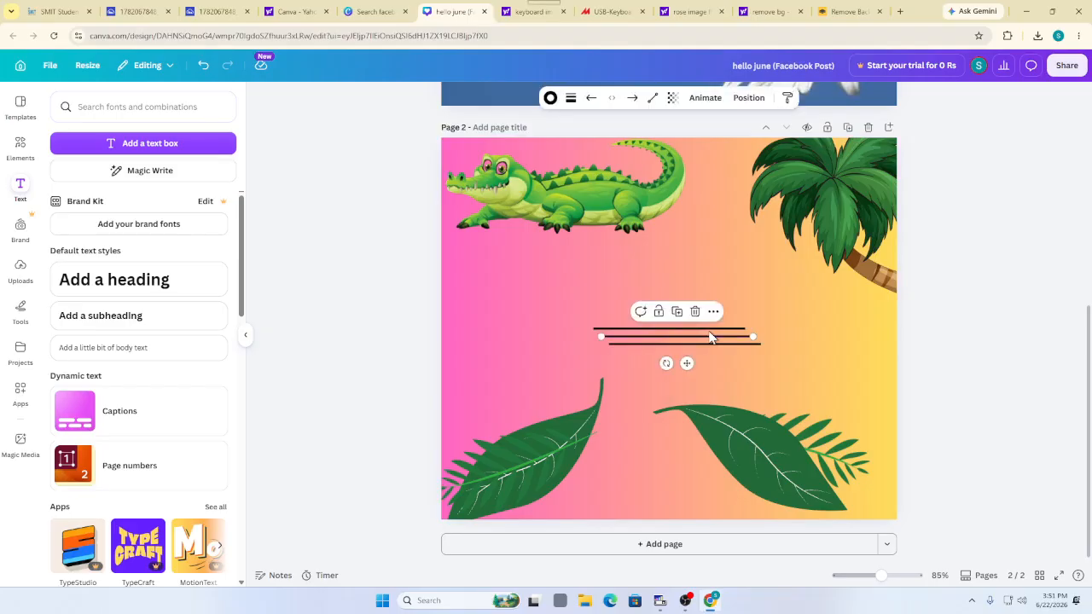
pyautogui.click(694, 312)
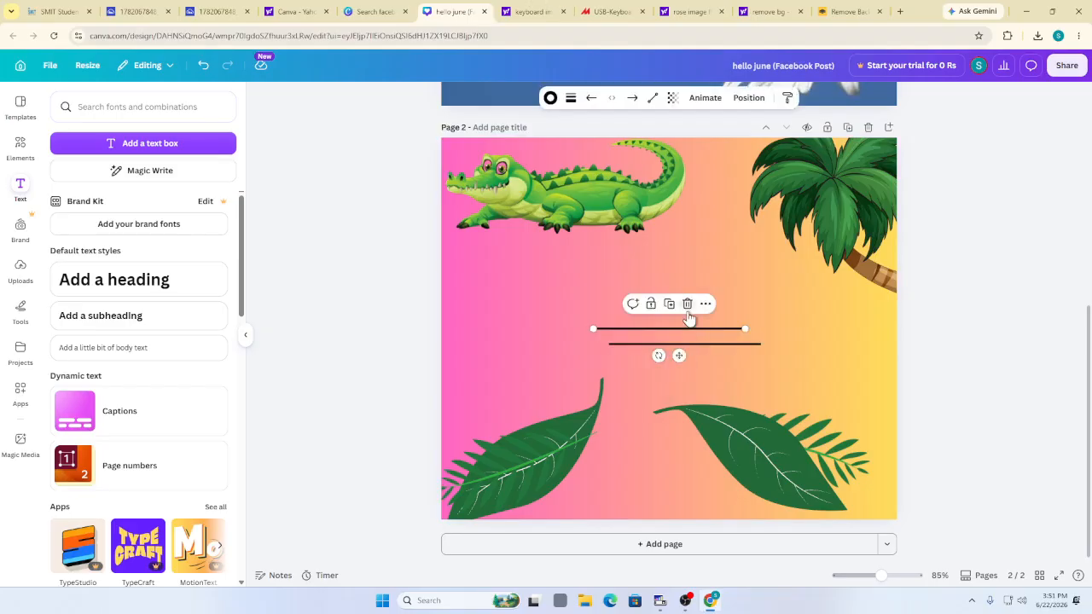
pyautogui.click(688, 304)
pyautogui.click(682, 344)
pyautogui.click(687, 321)
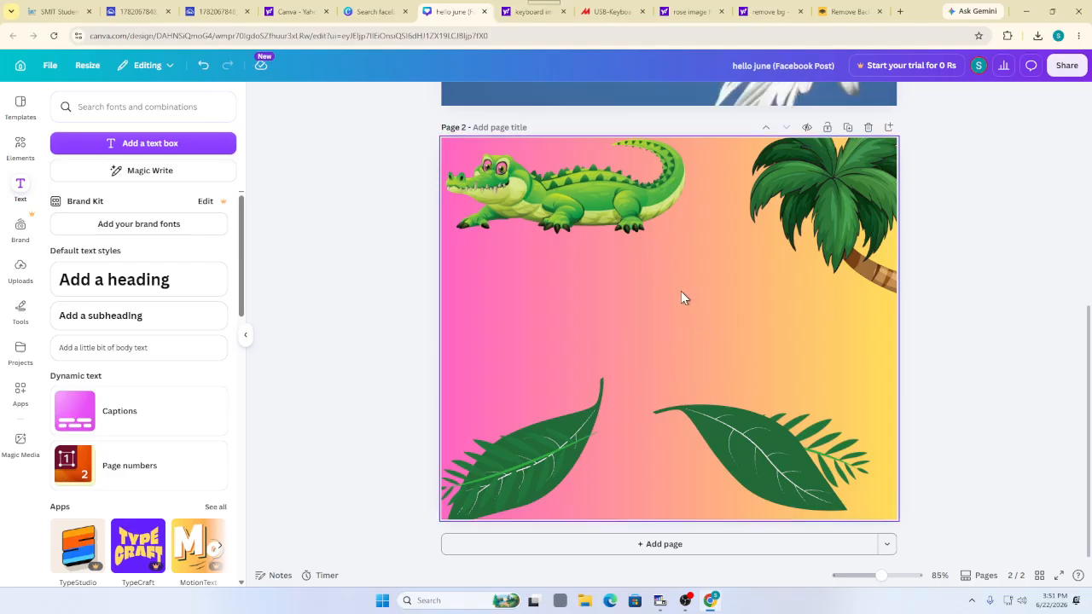
pyautogui.click(535, 330)
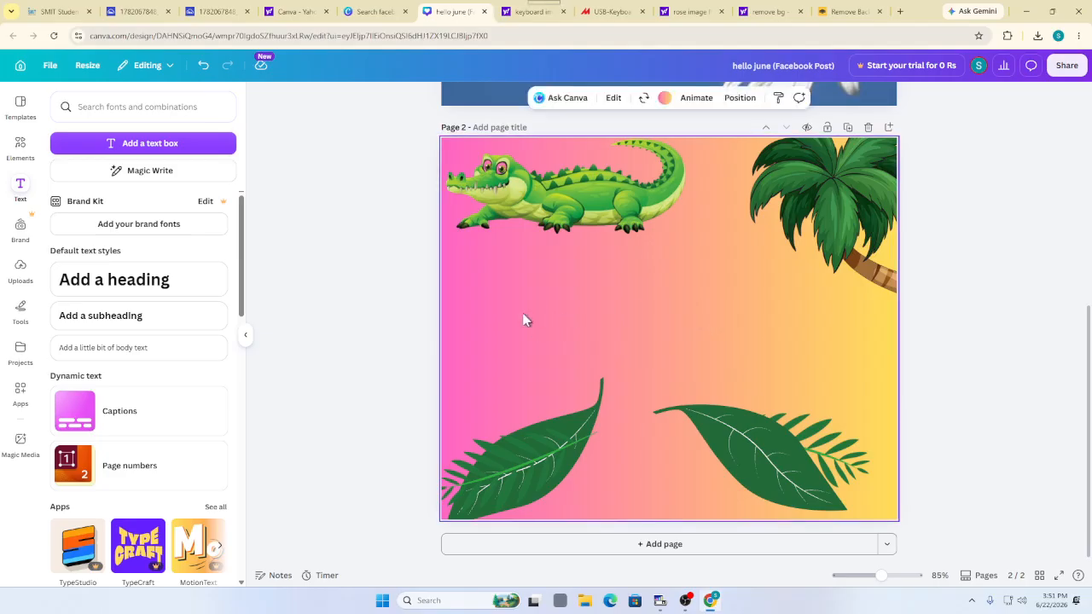
pyautogui.click(134, 287)
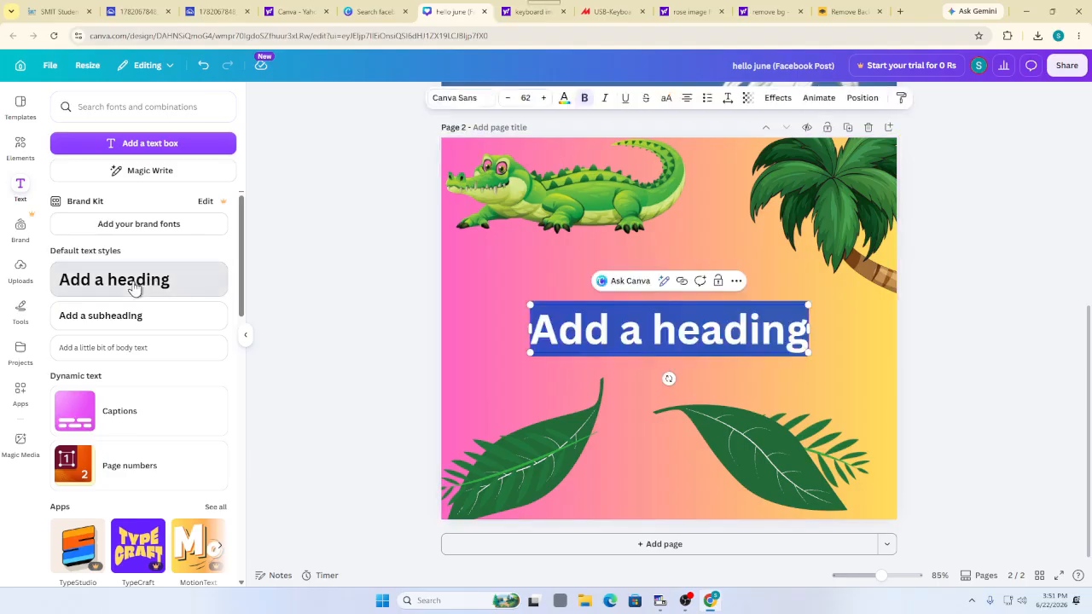
pyautogui.doubleClick(666, 329)
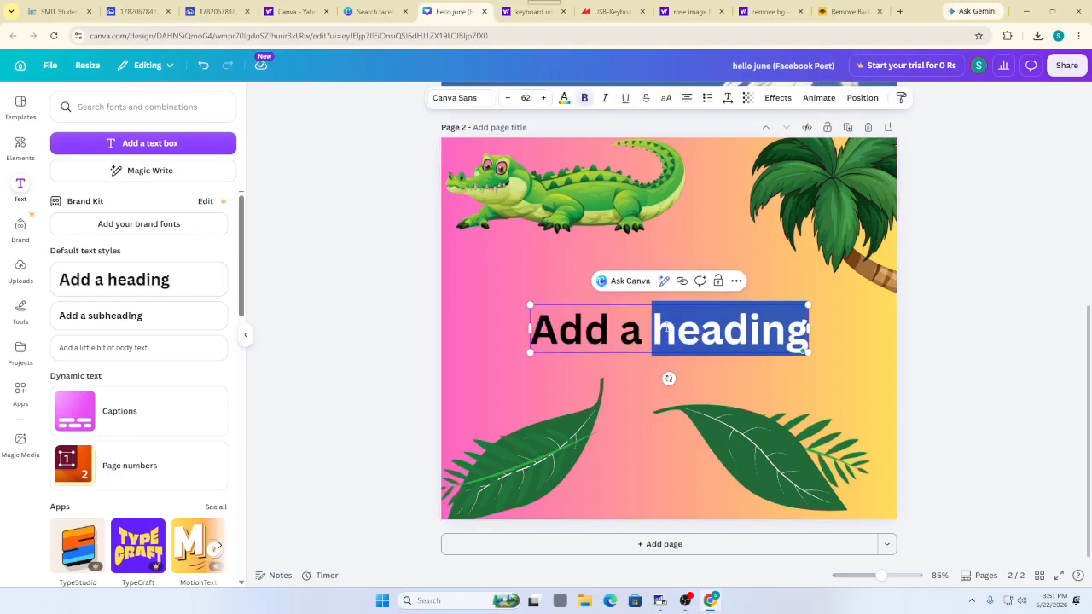
pyautogui.press('BackSpace')
pyautogui.press('BackSpace')
pyautogui.press('BackSpace')
pyautogui.press('BackSpace')
pyautogui.press('BackSpace')
pyautogui.press('BackSpace')
pyautogui.press('BackSpace')
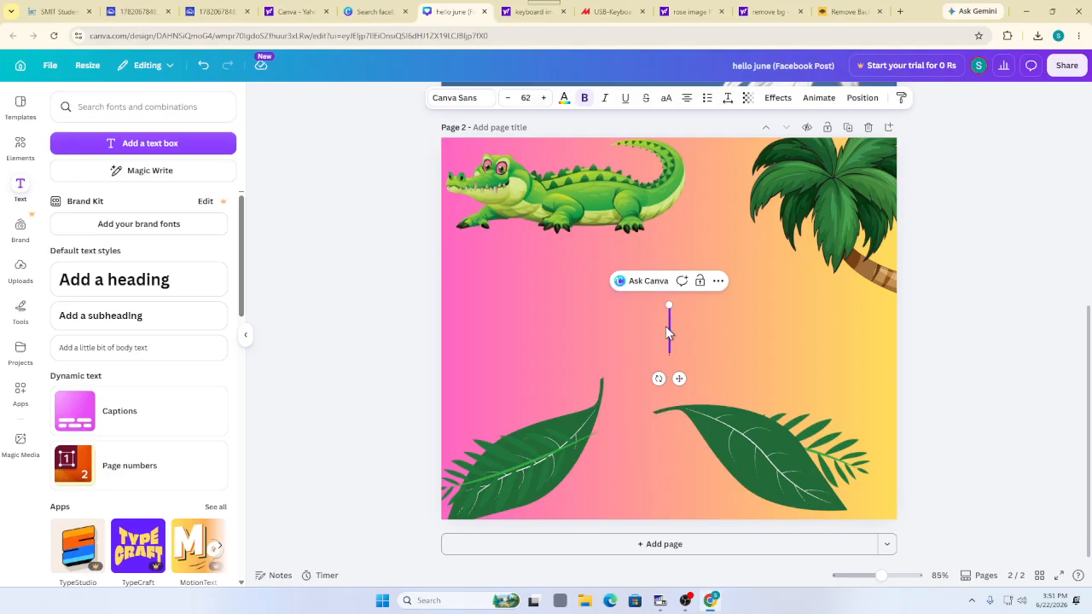
pyautogui.write('Ab')
pyautogui.press('BackSpace')
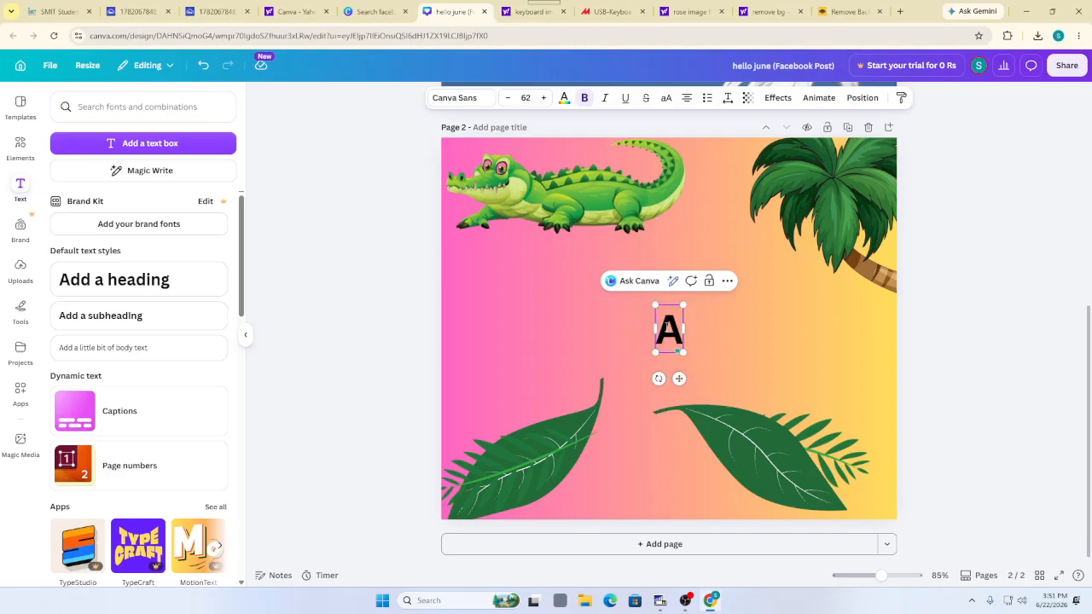
pyautogui.write('BC CART')
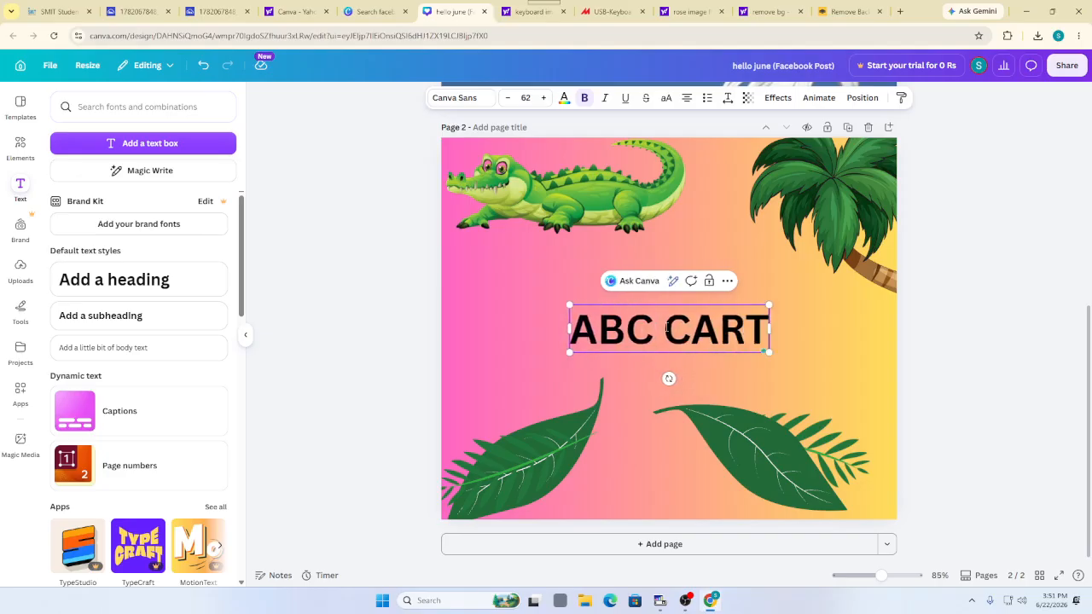
pyautogui.write('OON')
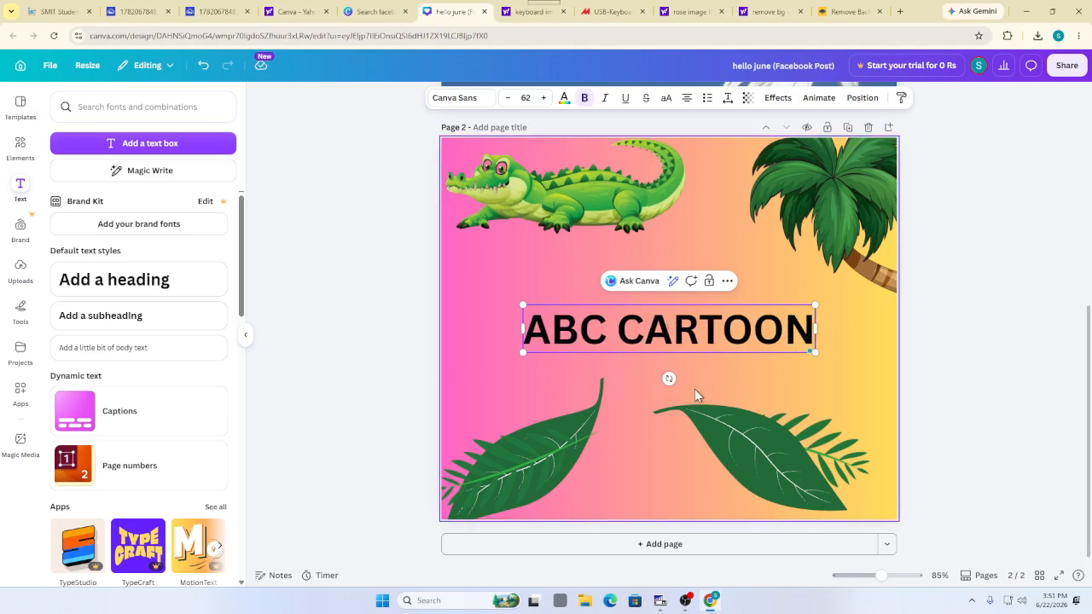
pyautogui.moveTo(531, 327); pyautogui.dragTo(816, 326)
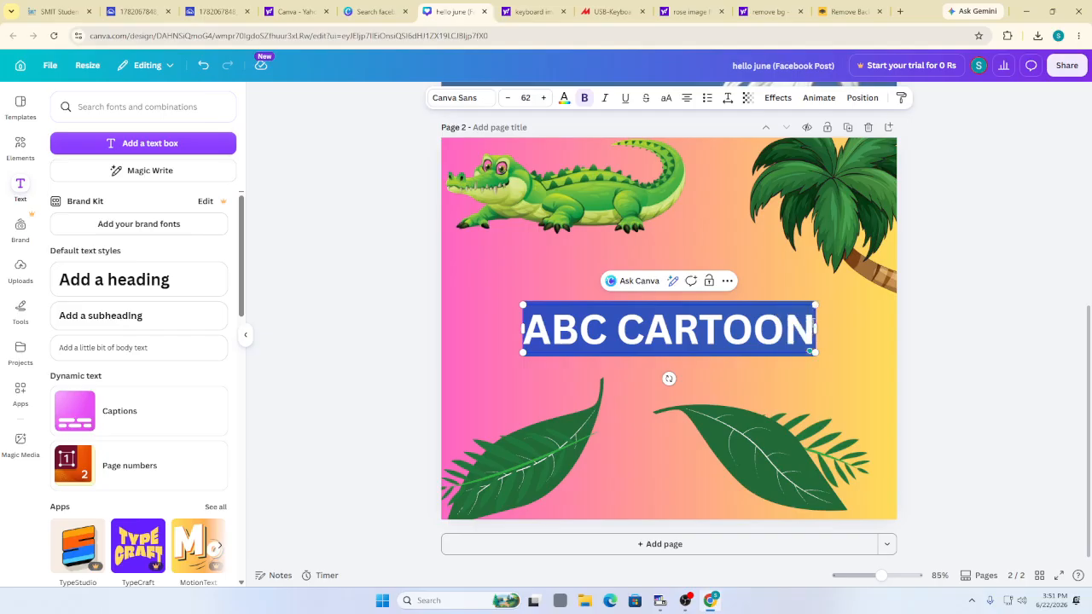
pyautogui.click(584, 98)
pyautogui.click(585, 98)
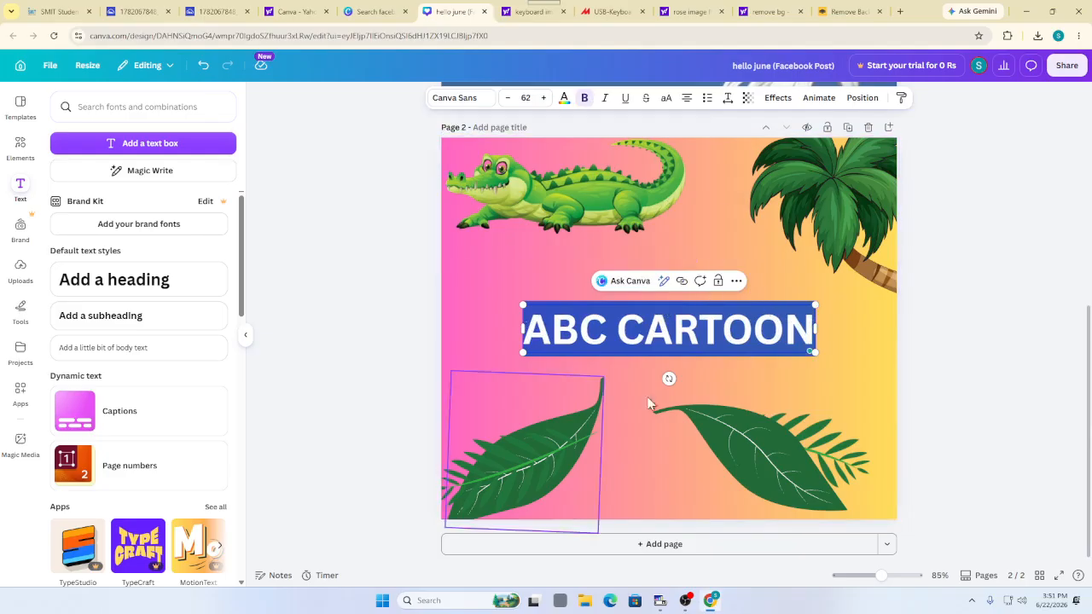
pyautogui.click(610, 345)
pyautogui.moveTo(540, 335); pyautogui.dragTo(813, 333)
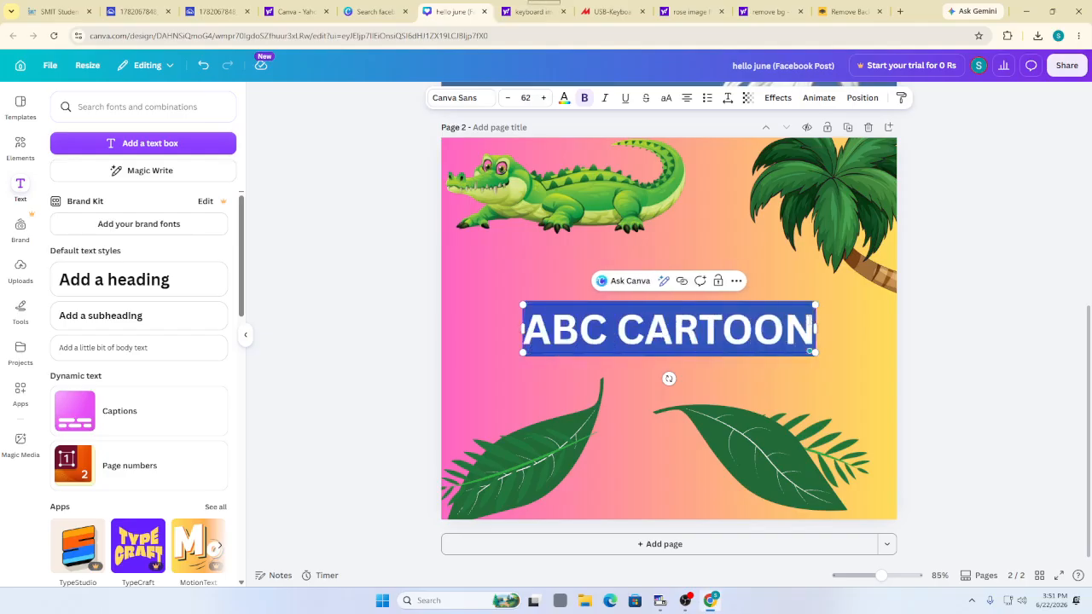
# Switch the ABC CARTOON heading's font to Alfa Slab One and reselect the text box
pyautogui.click(484, 100)
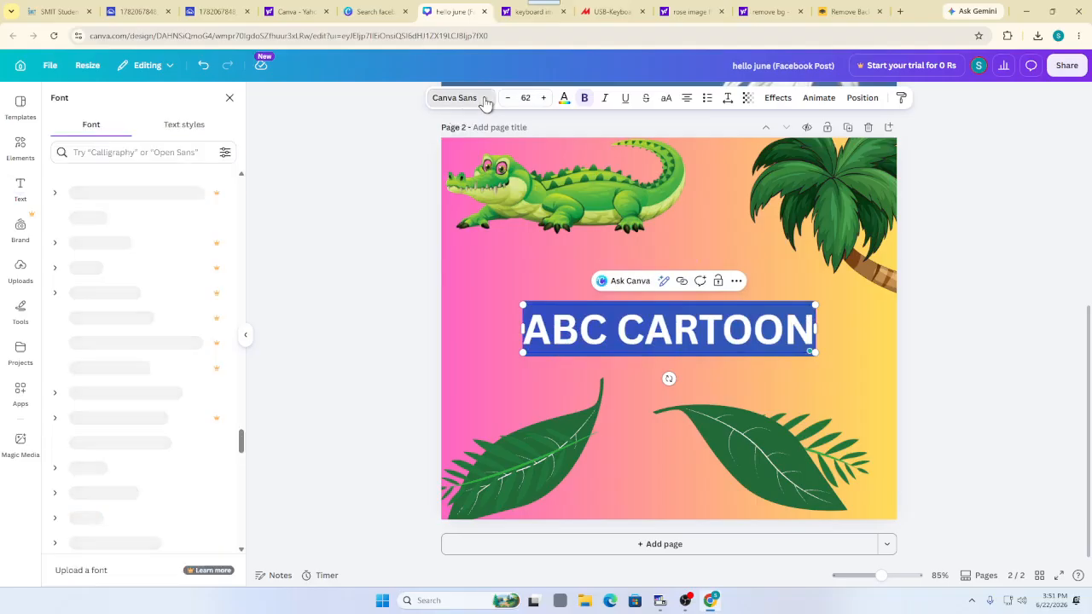
pyautogui.scroll(-4, 179, 314)
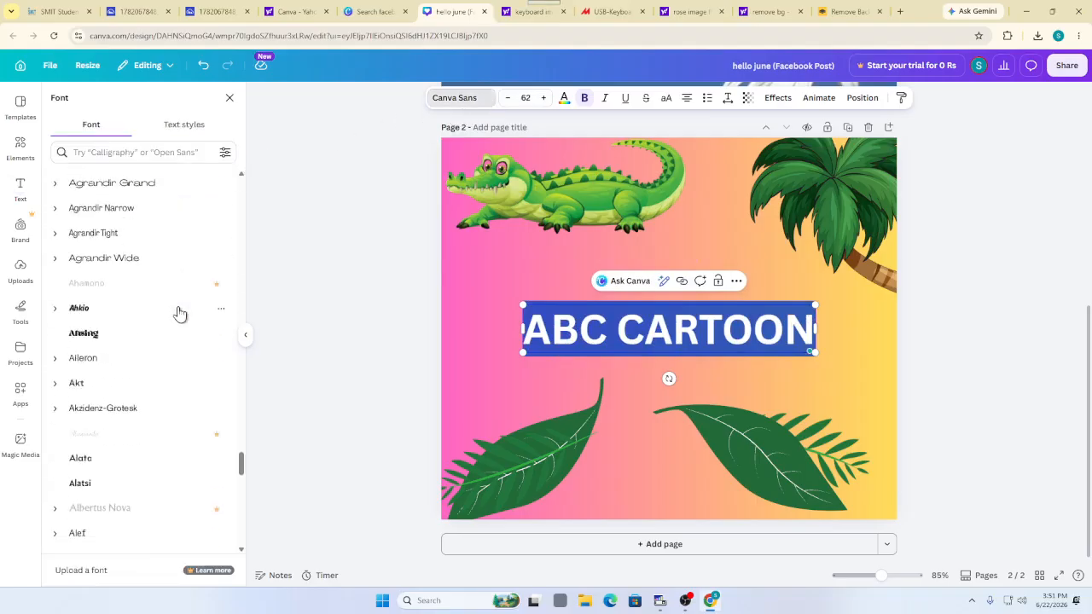
pyautogui.scroll(2, 171, 299)
pyautogui.scroll(-7, 157, 282)
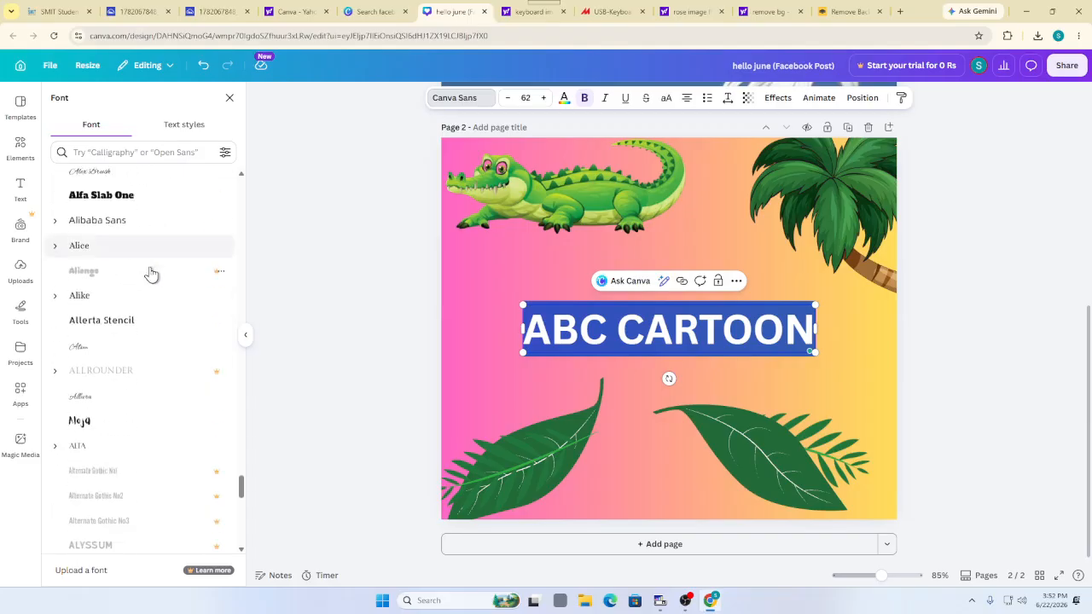
pyautogui.click(78, 199)
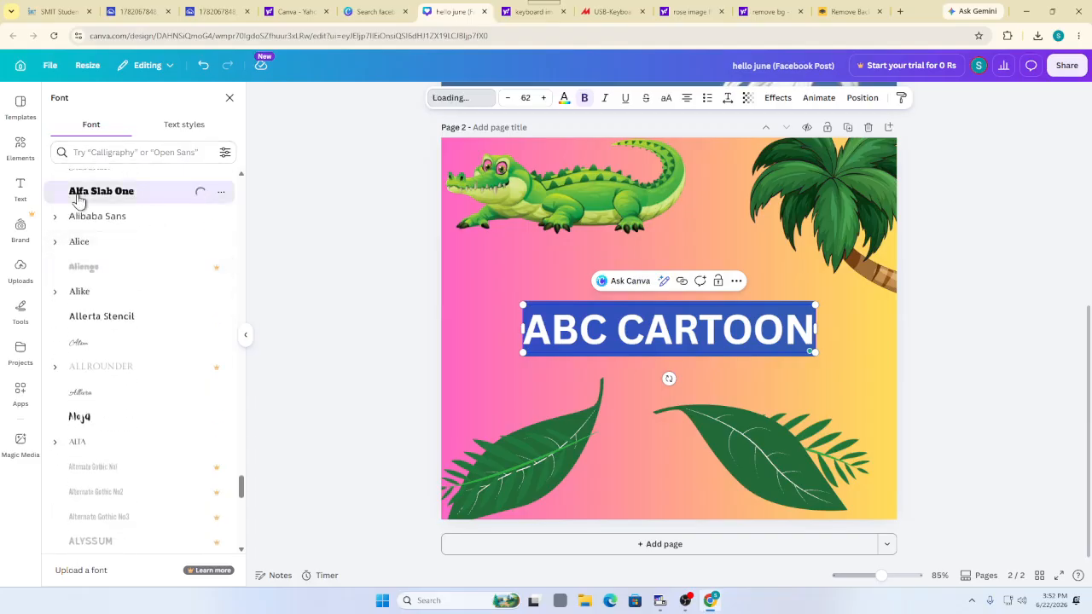
pyautogui.click(637, 372)
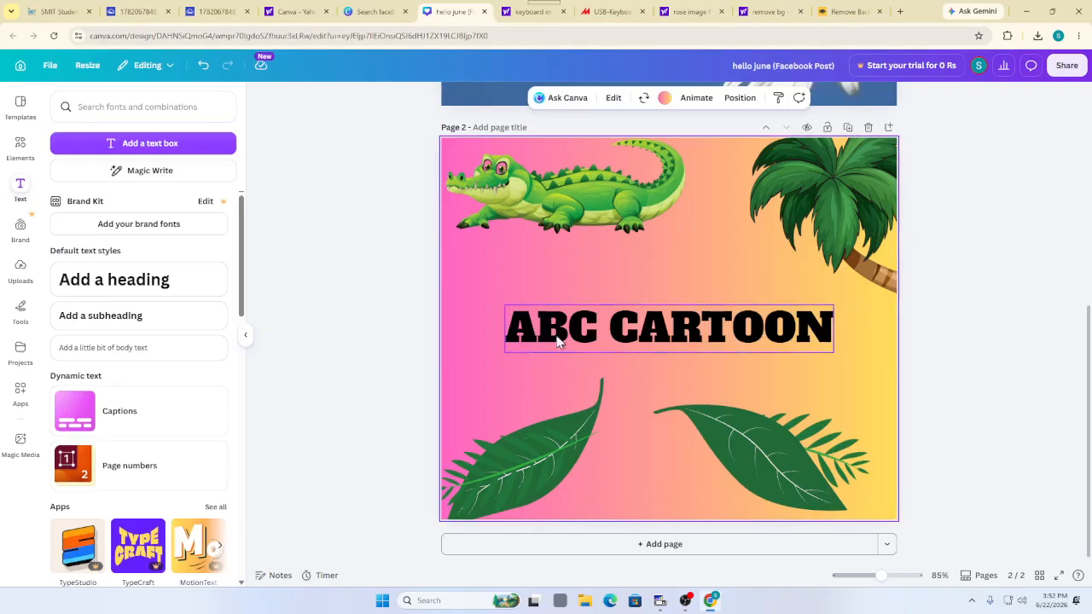
pyautogui.click(526, 332)
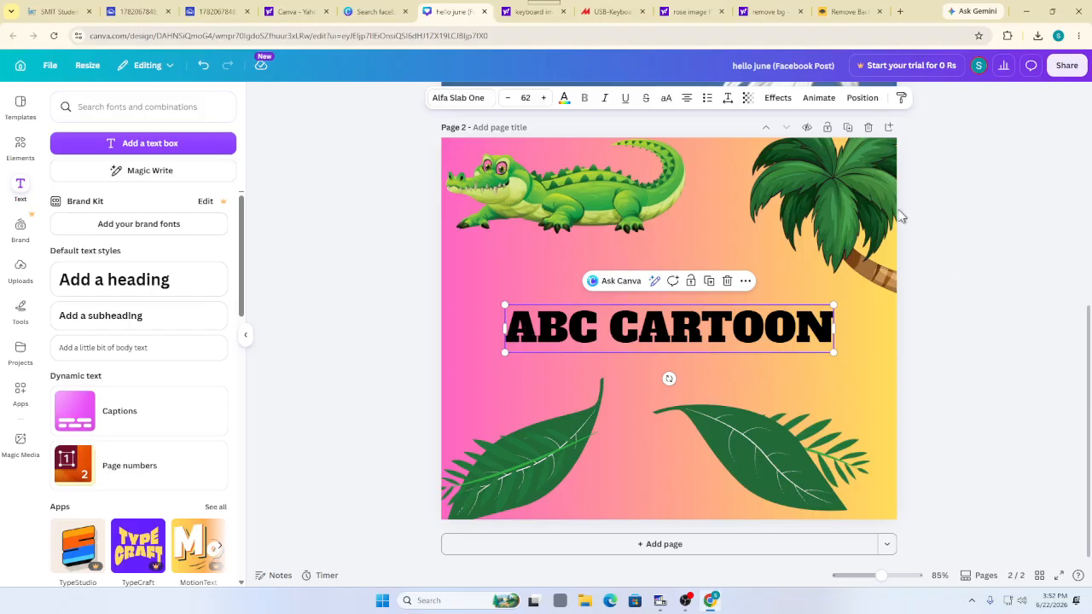
pyautogui.click(779, 101)
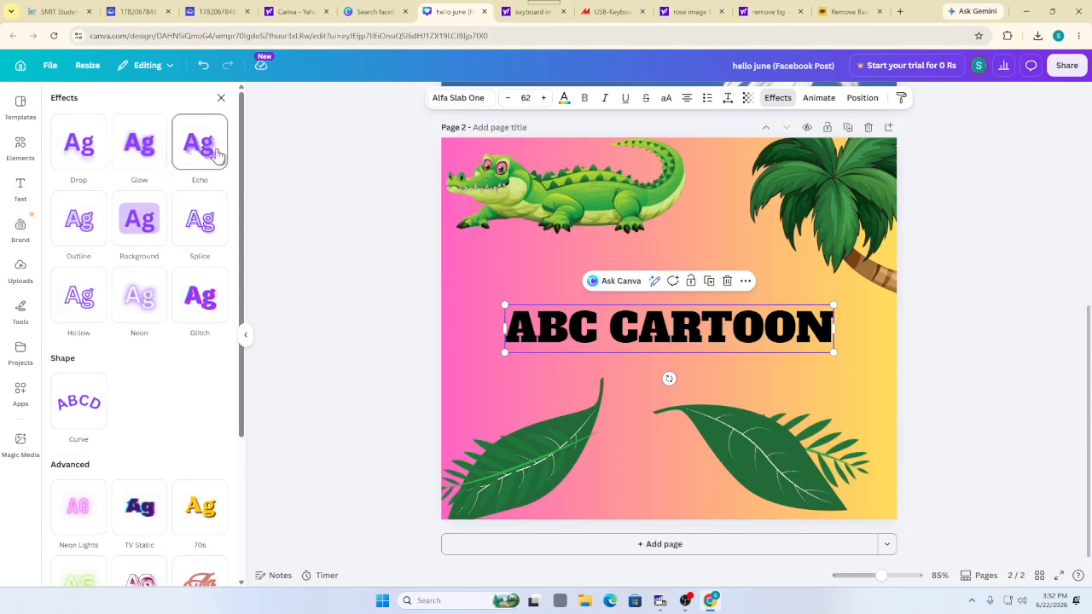
# Apply the yellow 70s text effect plus a rounded Background panel to the ABC CARTOON heading
pyautogui.scroll(-3, 214, 158)
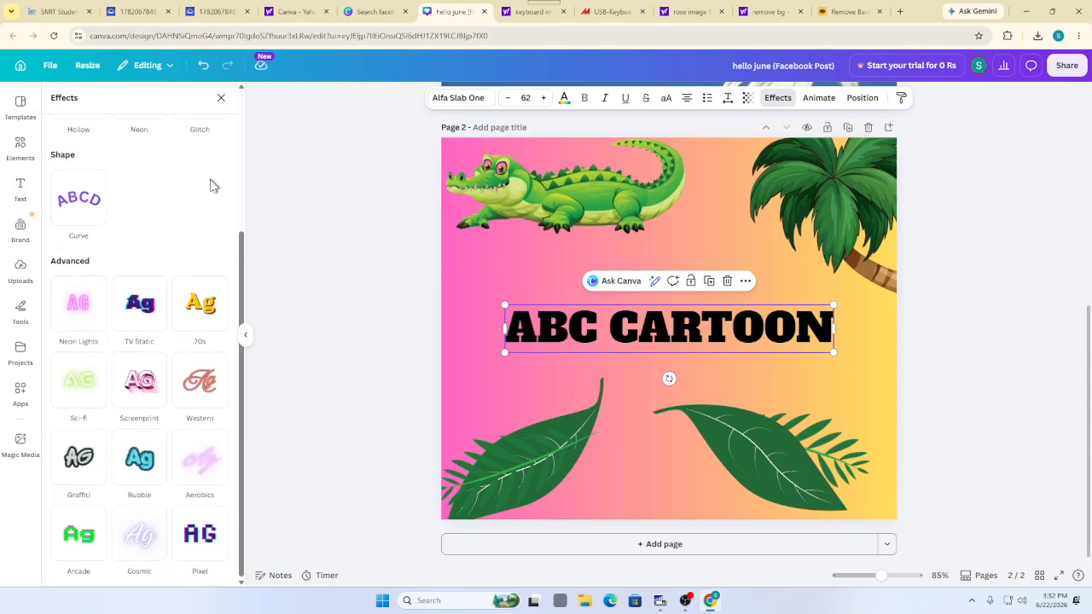
pyautogui.click(141, 401)
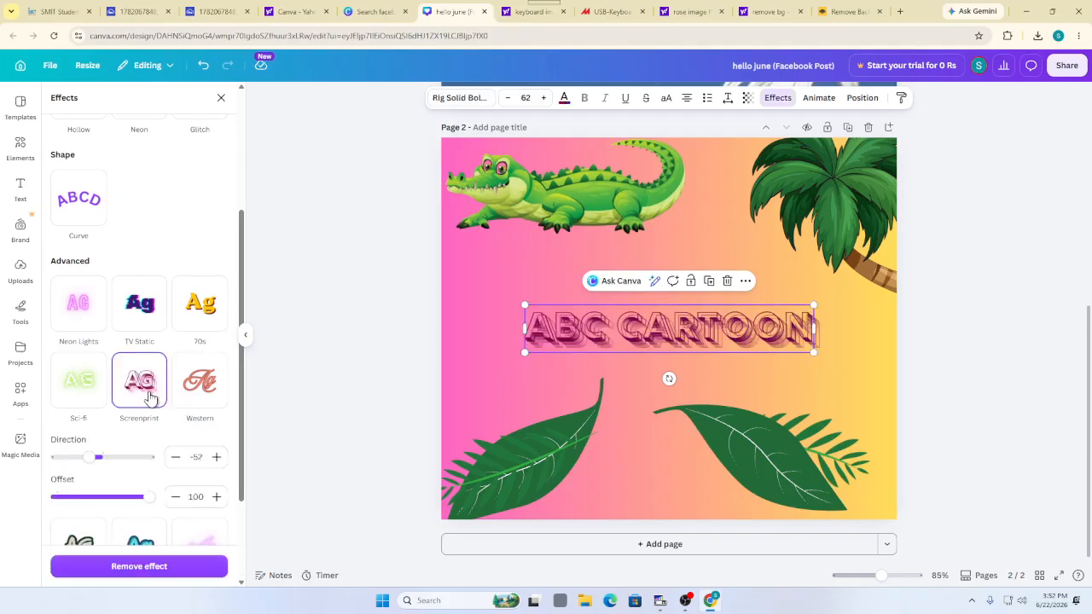
pyautogui.click(201, 321)
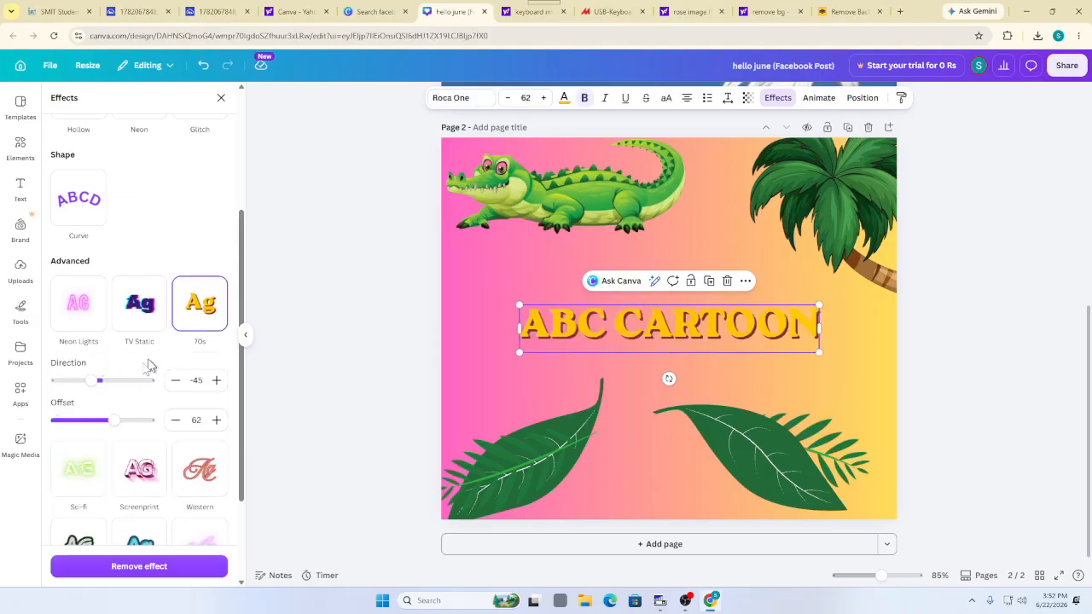
pyautogui.scroll(3, 140, 358)
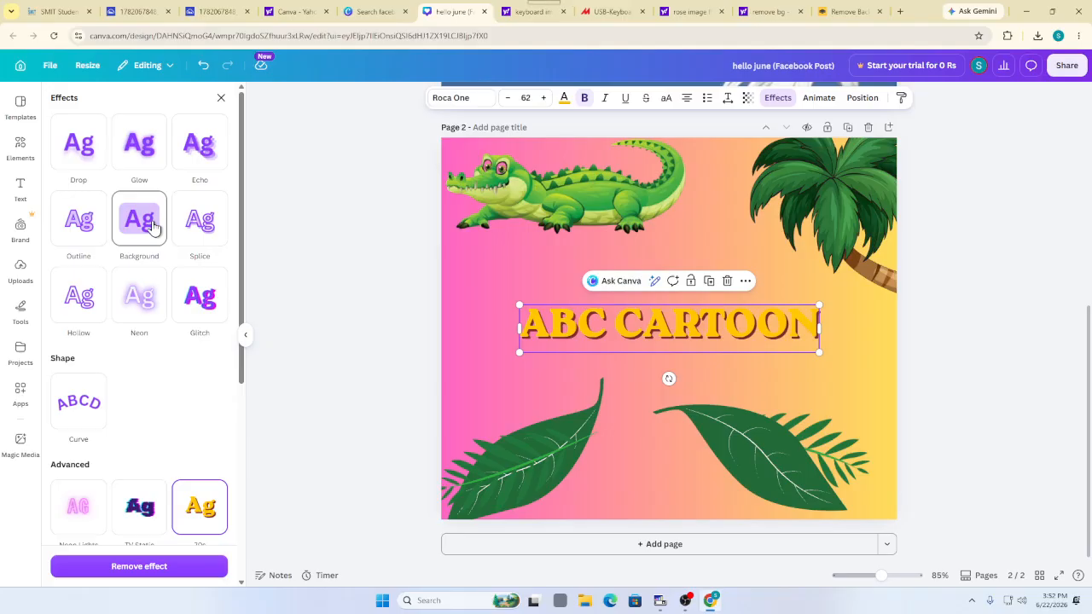
pyautogui.click(153, 224)
pyautogui.click(589, 394)
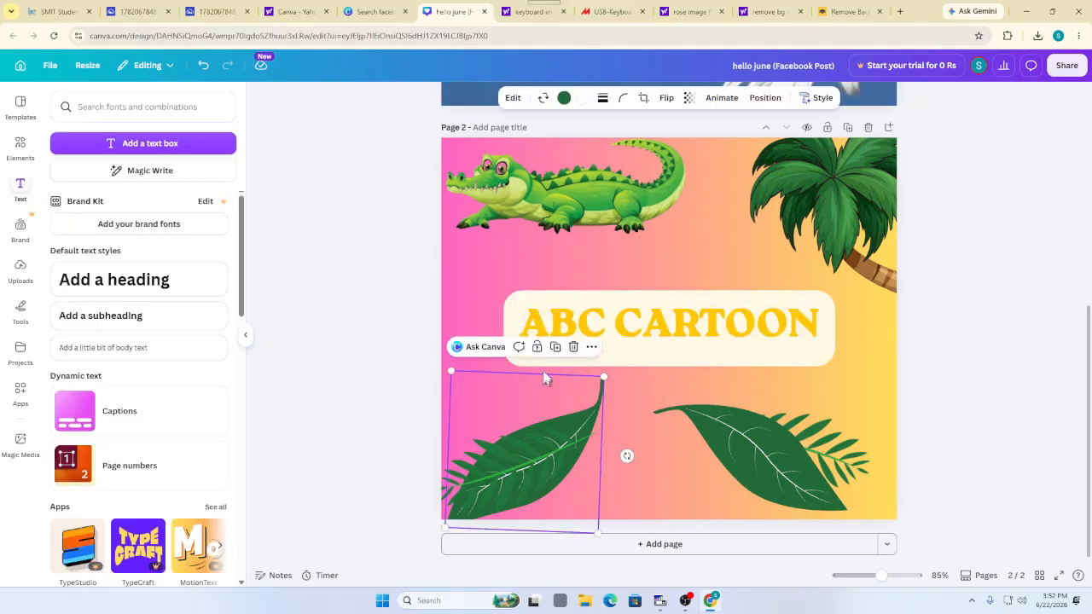
pyautogui.click(623, 359)
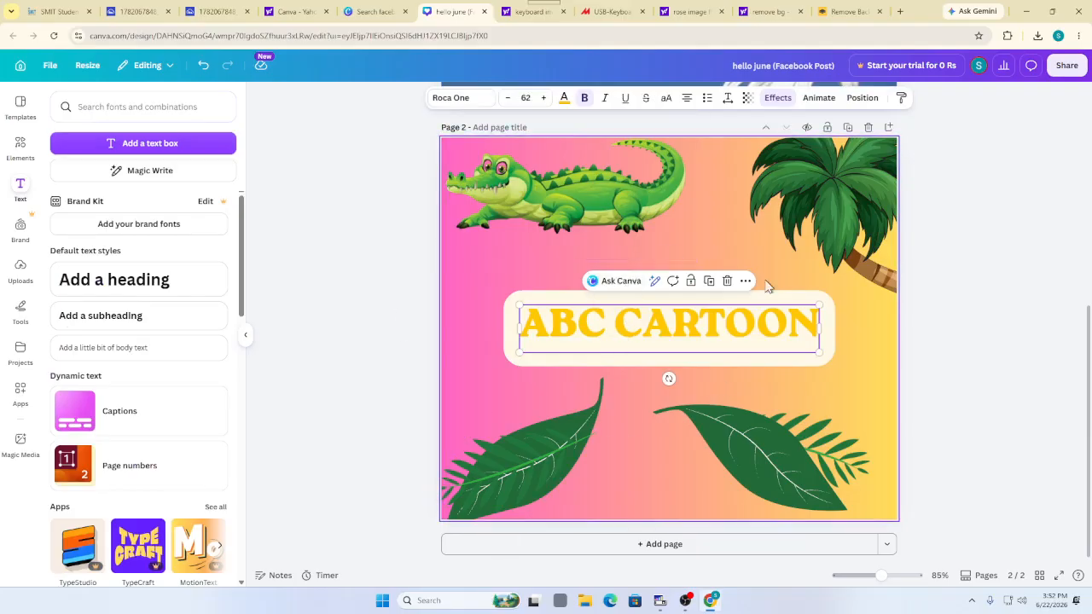
# Delete the palm tree and centre the crocodile just above the ABC CARTOON title
pyautogui.click(819, 201)
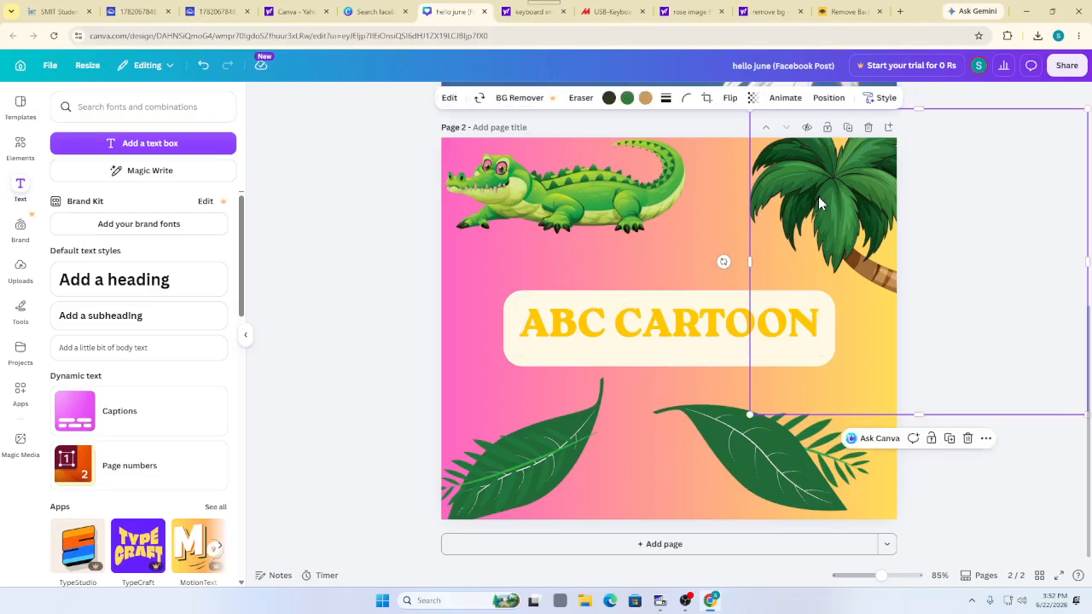
pyautogui.click(968, 438)
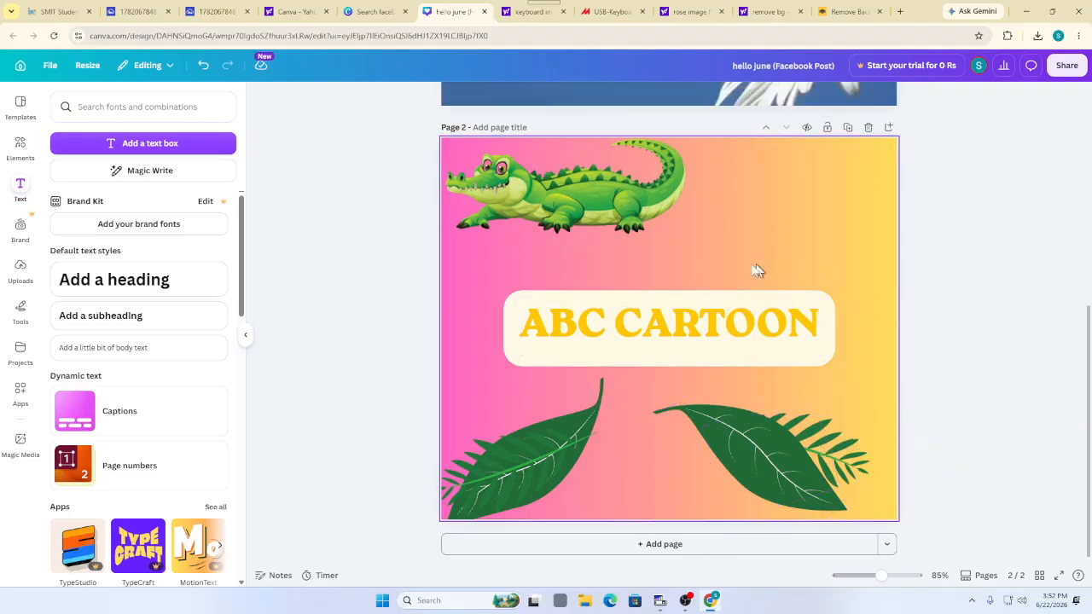
pyautogui.click(576, 204)
pyautogui.moveTo(575, 205); pyautogui.dragTo(588, 205)
pyautogui.moveTo(632, 218); pyautogui.dragTo(672, 256)
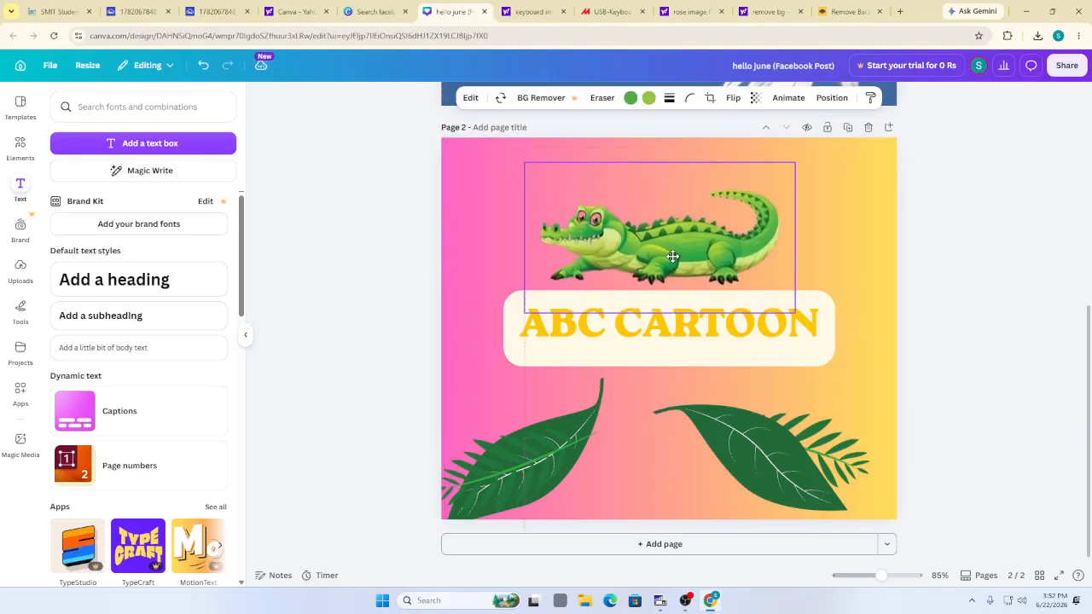
pyautogui.click(400, 234)
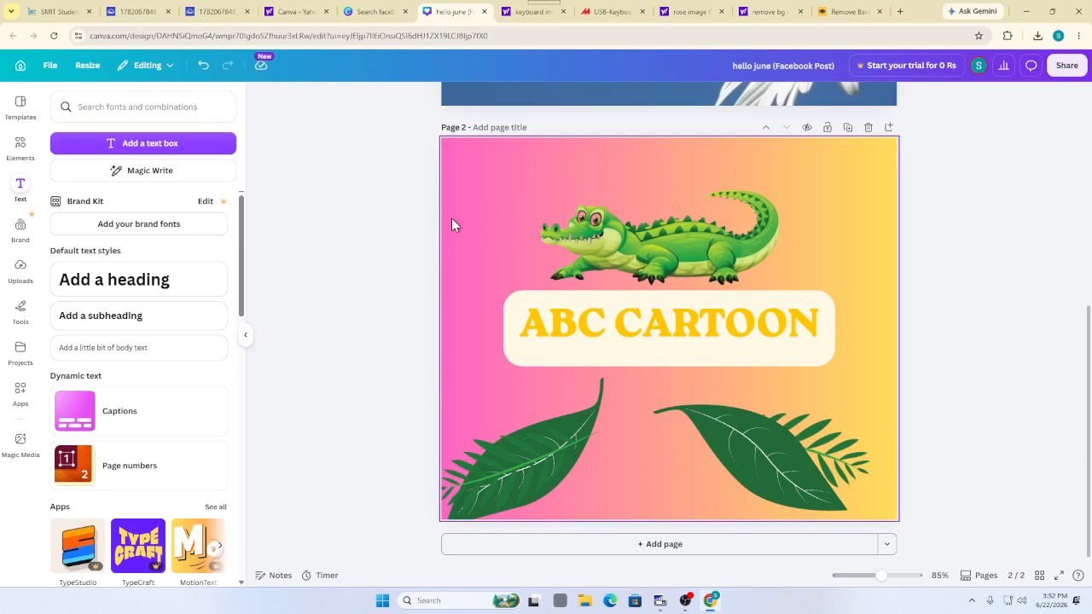
pyautogui.click(561, 332)
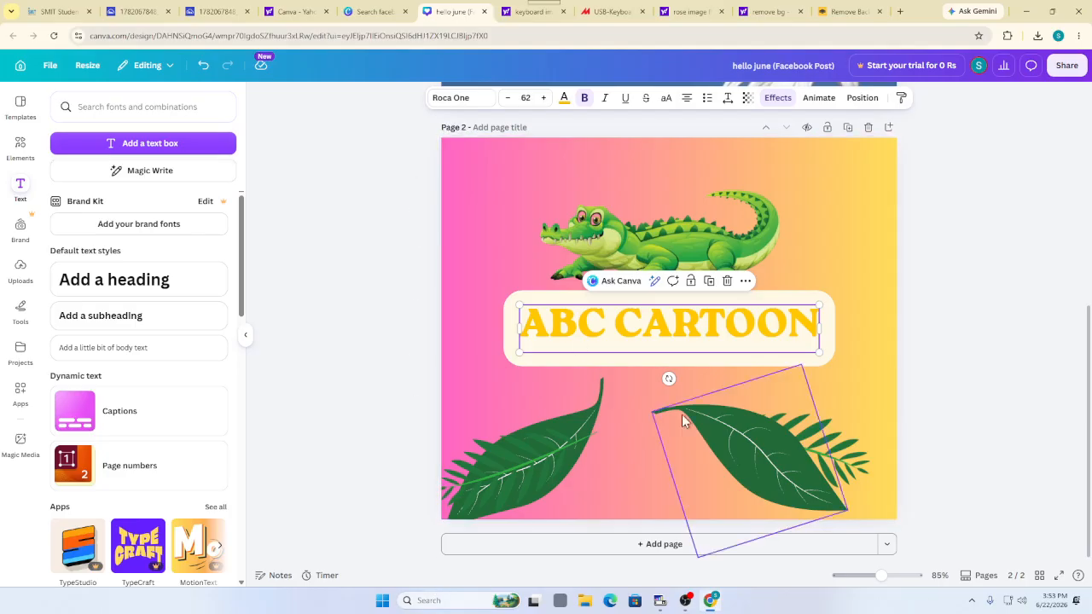
# Go back to the Canva home page and bring up the Create a design options
pyautogui.click(20, 67)
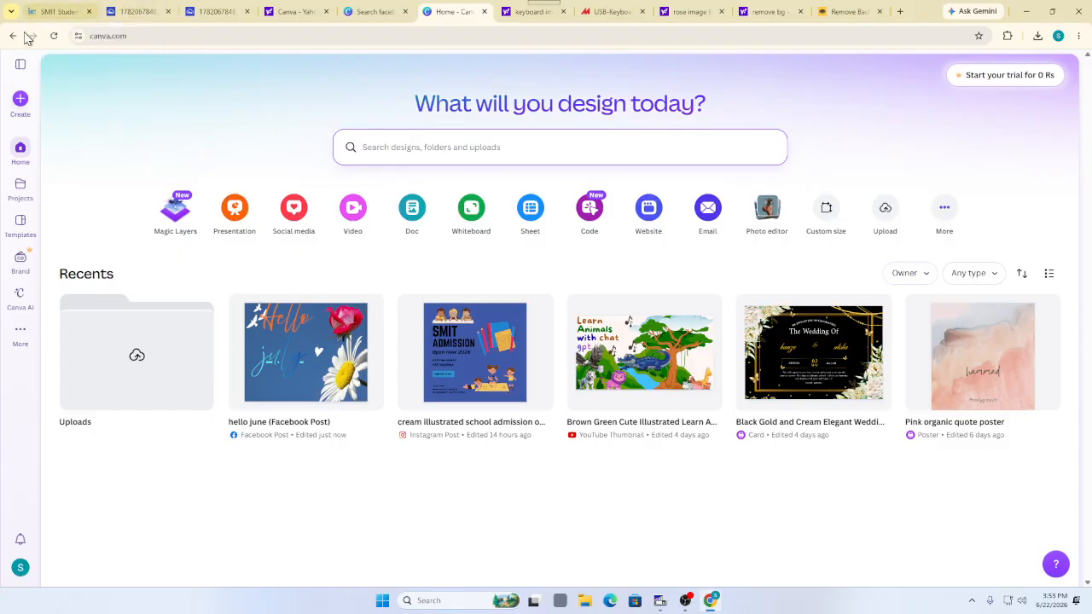
pyautogui.click(27, 107)
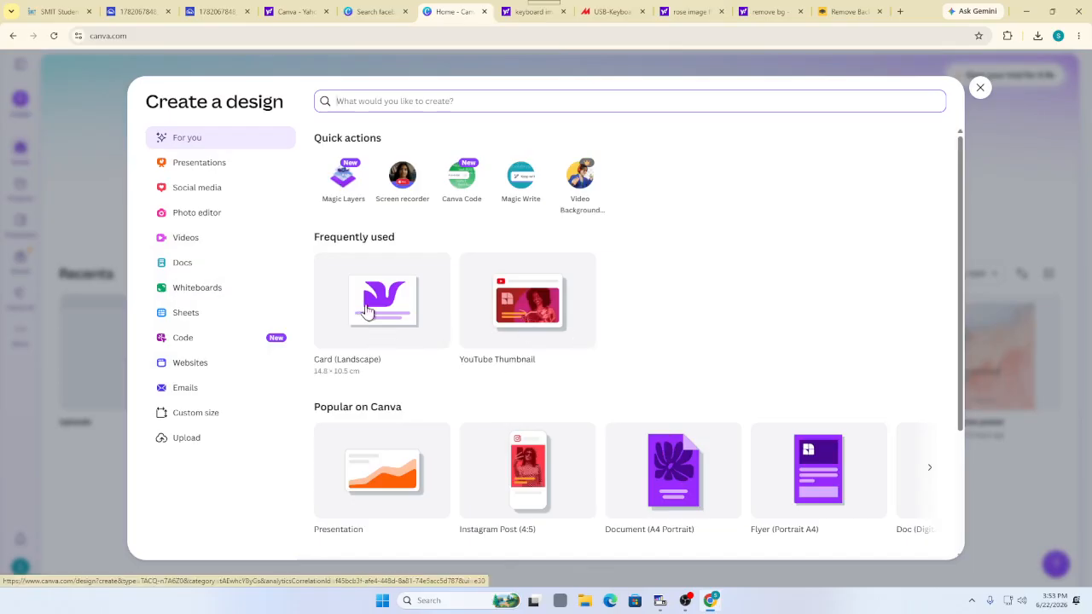
# Pick Card (Landscape) under Frequently used to open a blank card design
pyautogui.scroll(-2, 466, 309)
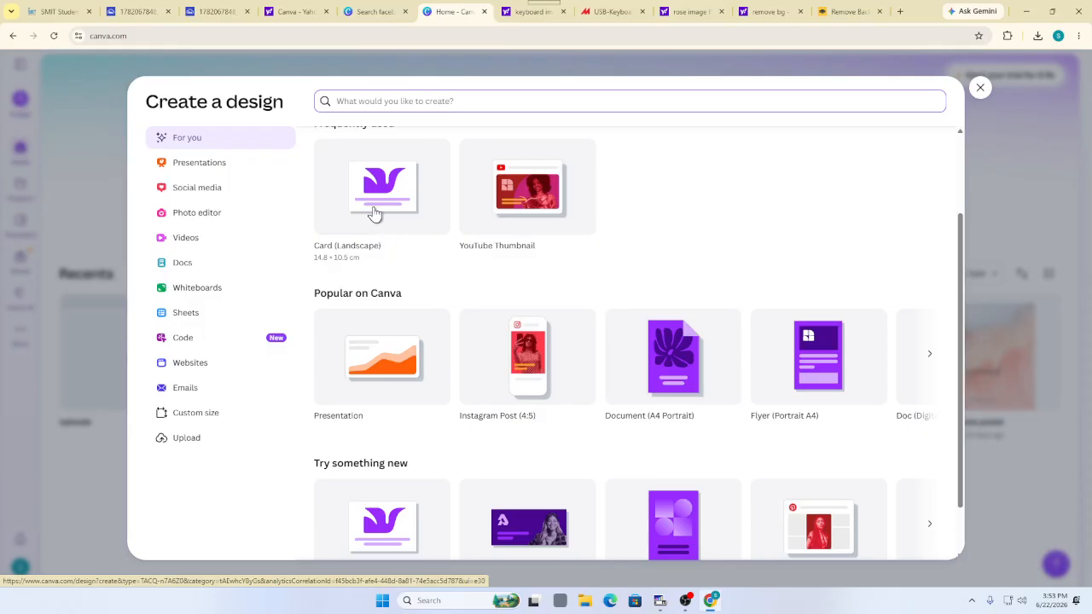
pyautogui.click(376, 213)
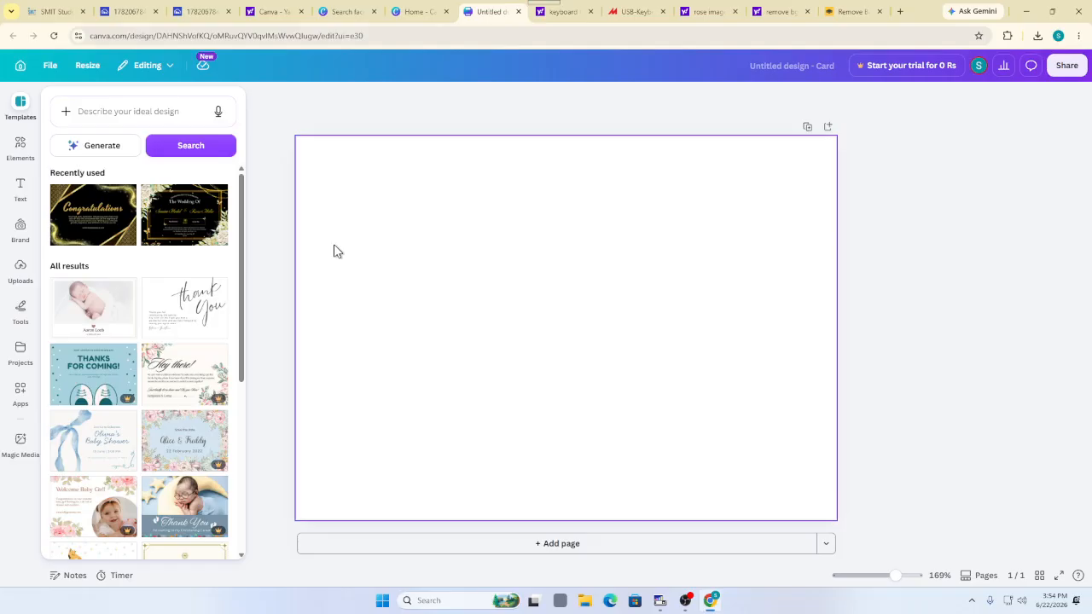
# Set the card page's background to the purple-yellow default gradient
pyautogui.click(342, 318)
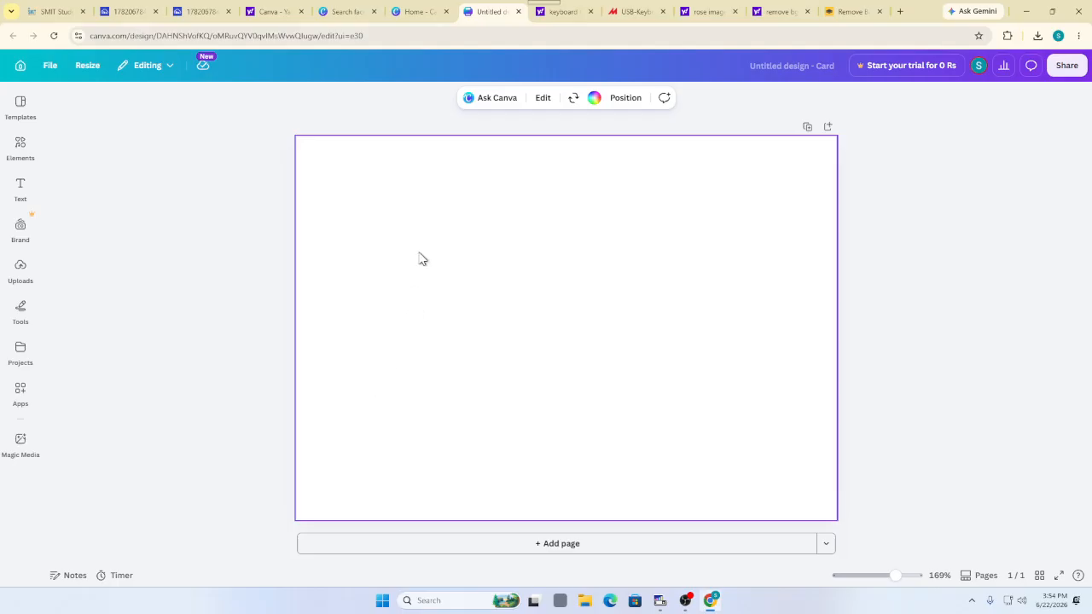
pyautogui.click(593, 101)
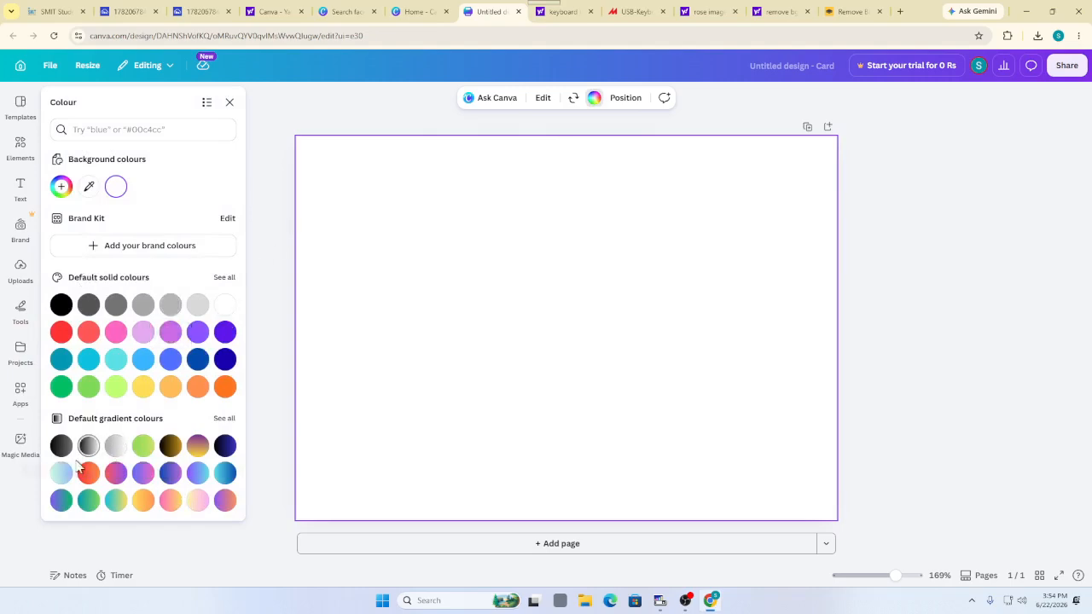
pyautogui.click(198, 445)
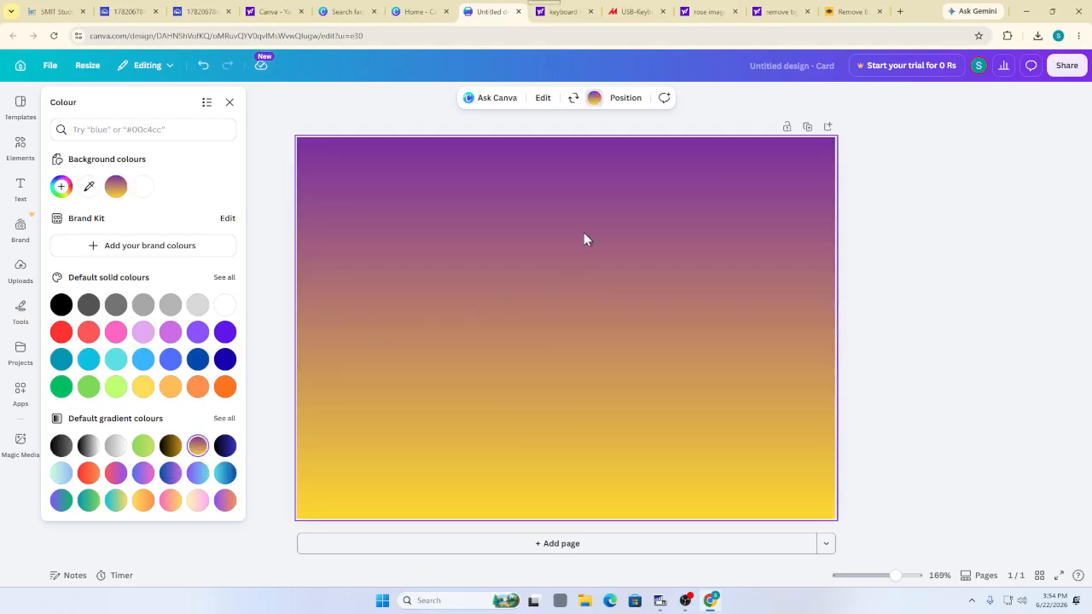
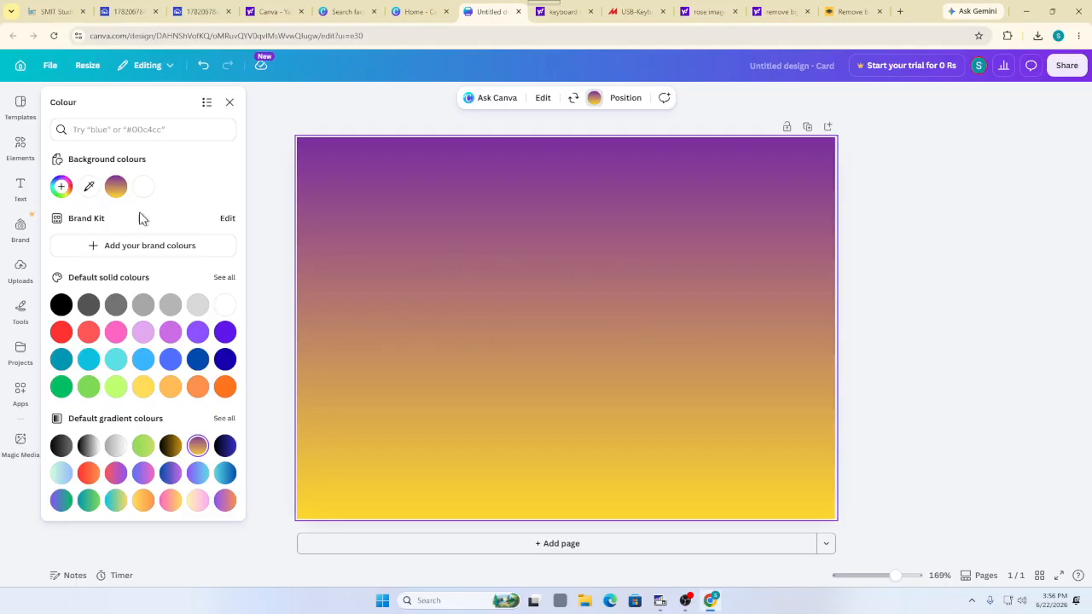
# Add a heading to the card reading 'ABC Cartoon'
pyautogui.click(21, 201)
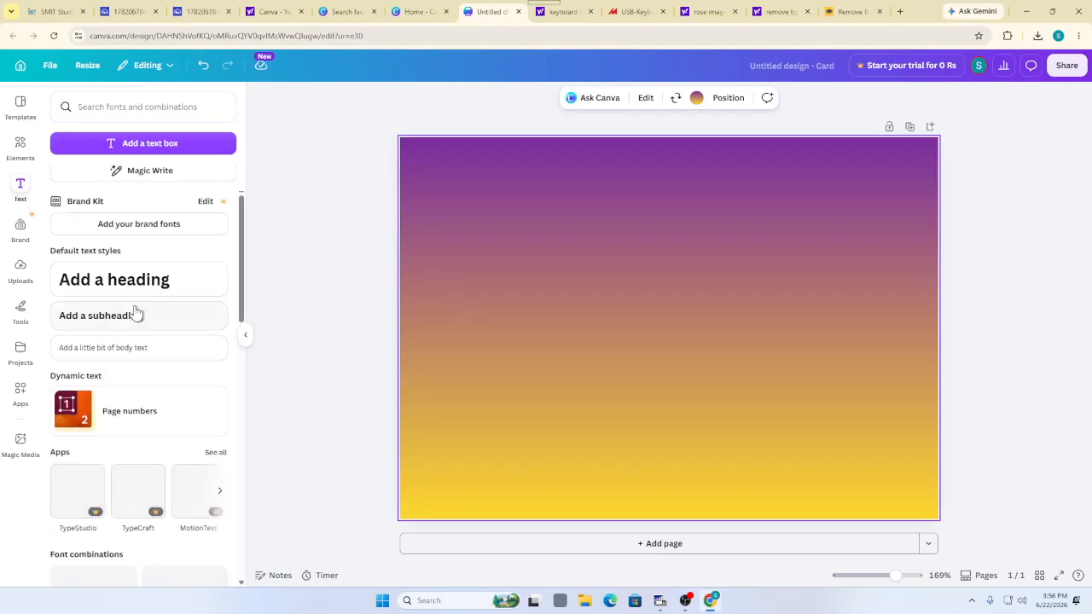
pyautogui.click(115, 282)
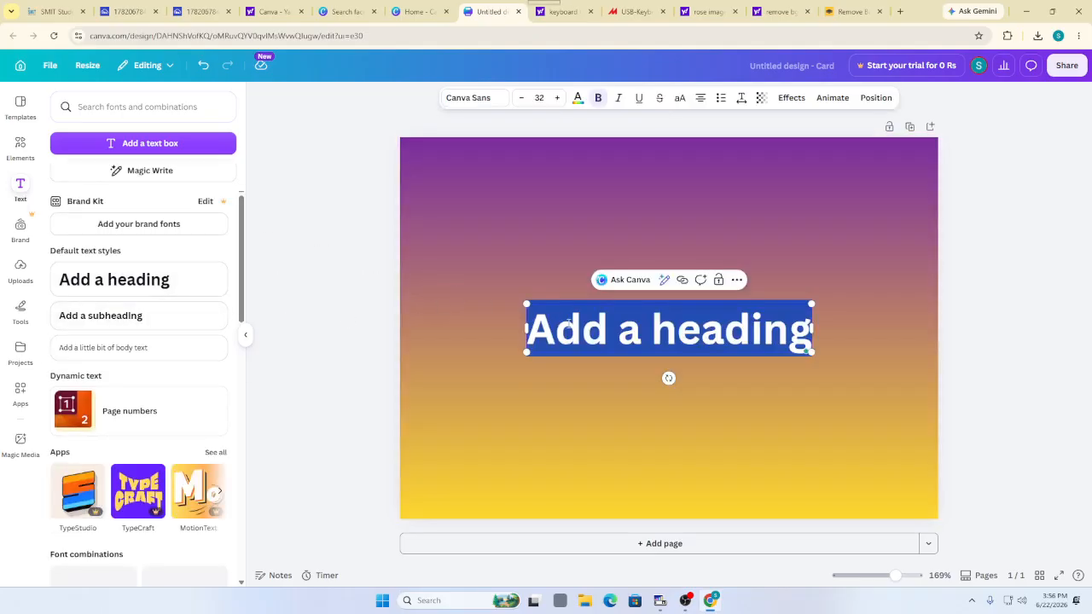
pyautogui.press('BackSpace')
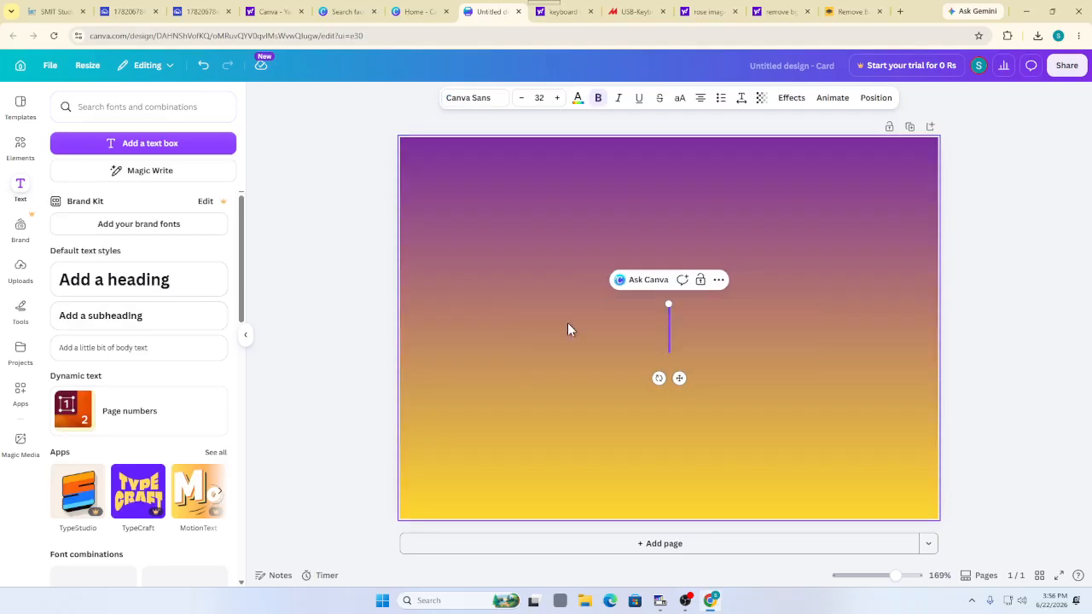
pyautogui.write('ABC Cartt')
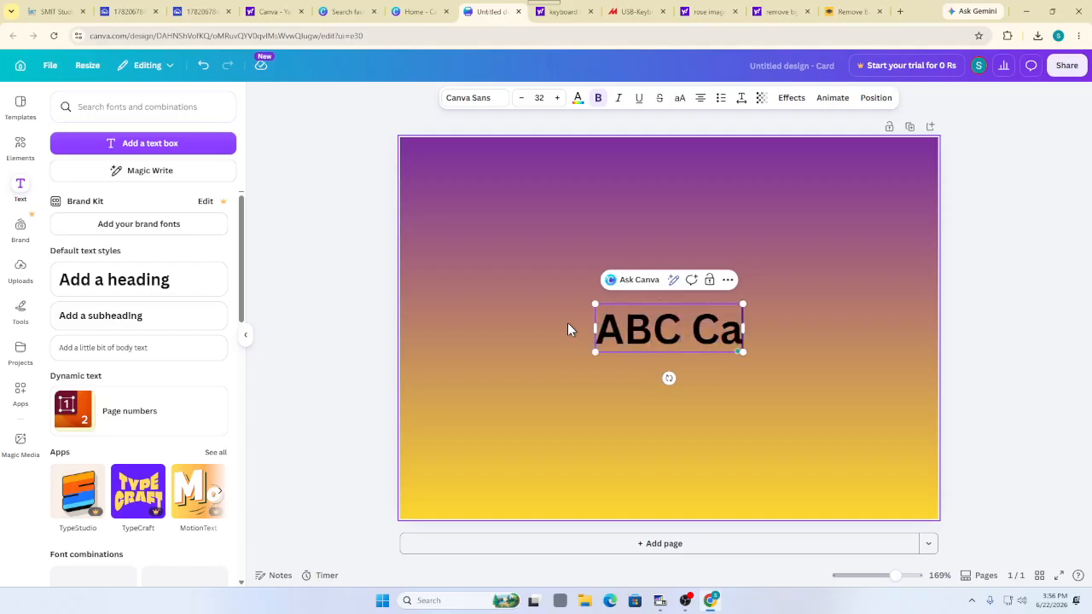
pyautogui.press('BackSpace')
pyautogui.write('oon')
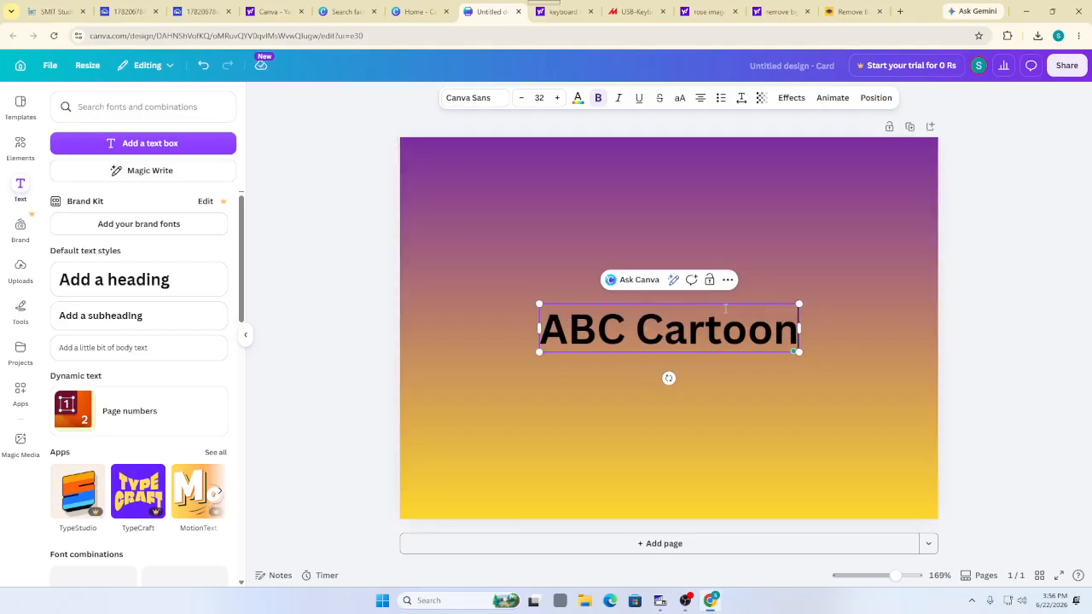
# Give the heading the Splice effect, enlarge it, move it to the top, and open a new tab
pyautogui.click(794, 98)
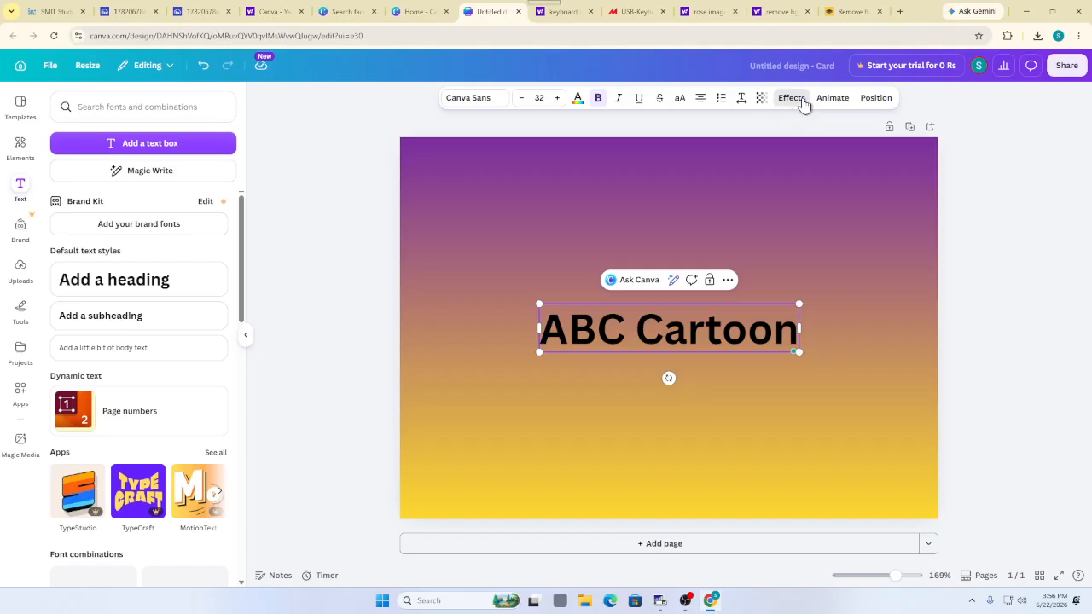
pyautogui.click(180, 219)
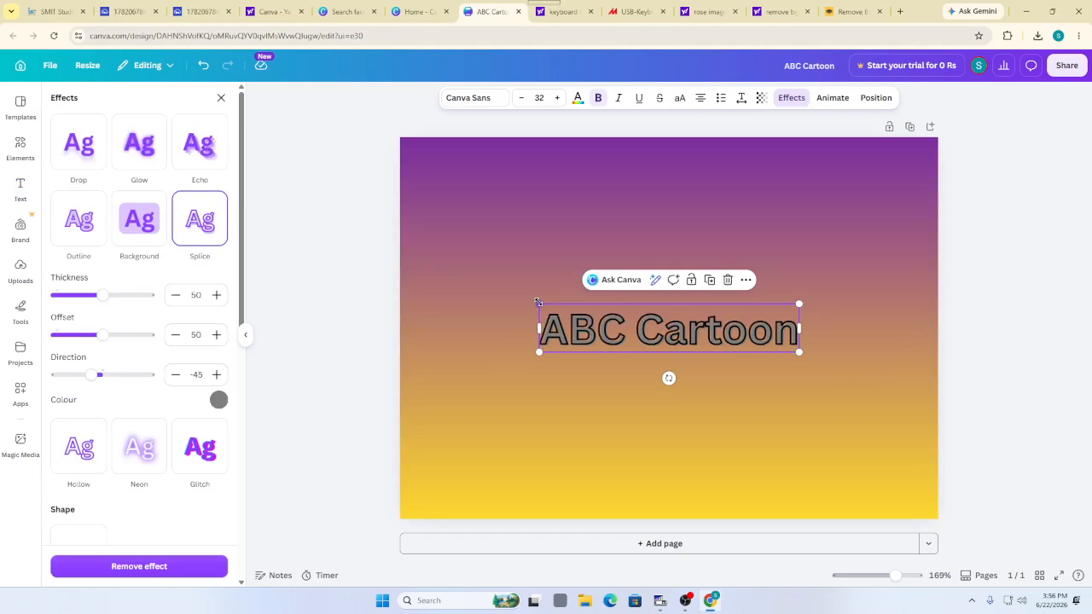
pyautogui.moveTo(539, 303); pyautogui.dragTo(462, 291)
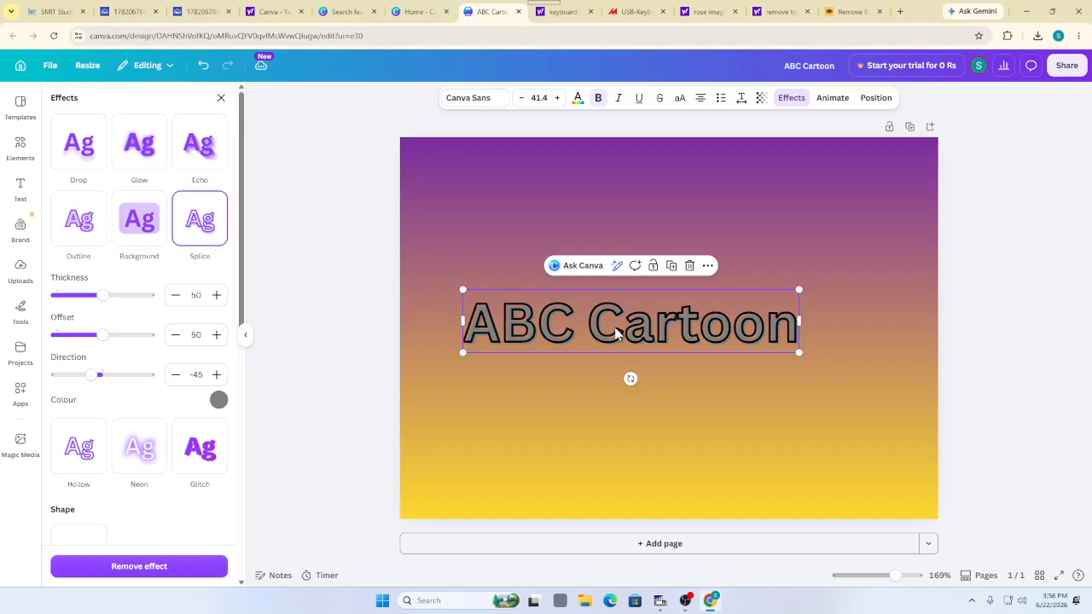
pyautogui.moveTo(616, 333); pyautogui.dragTo(641, 184)
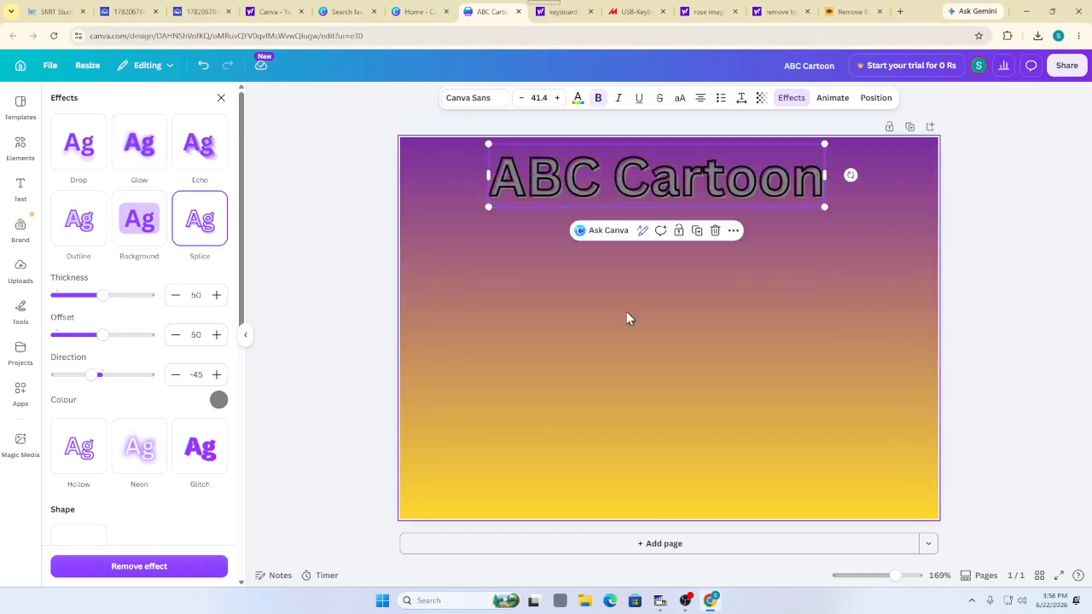
pyautogui.click(595, 320)
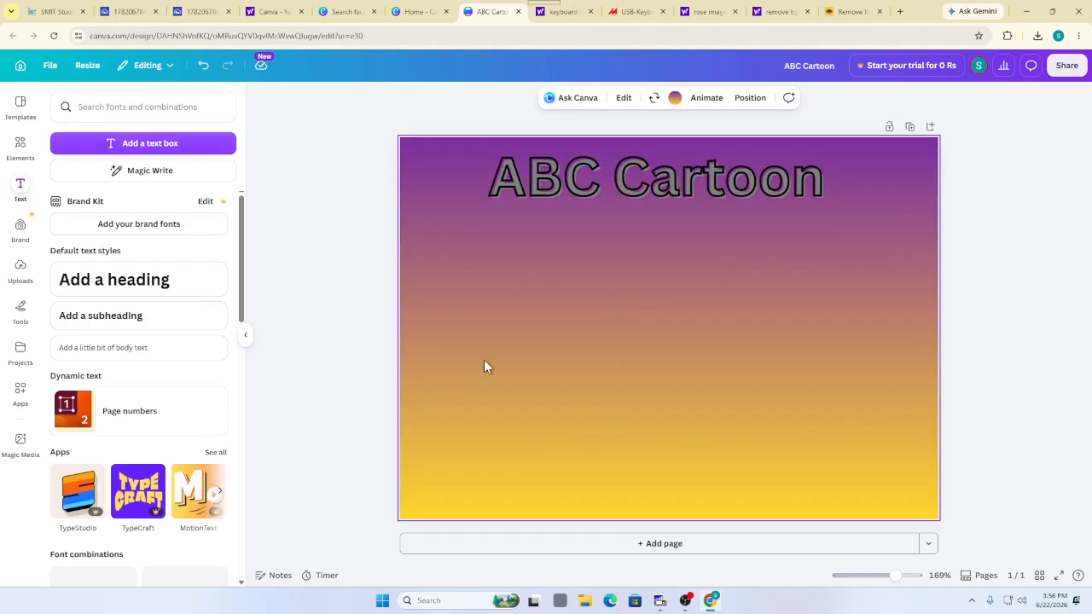
pyautogui.click(899, 11)
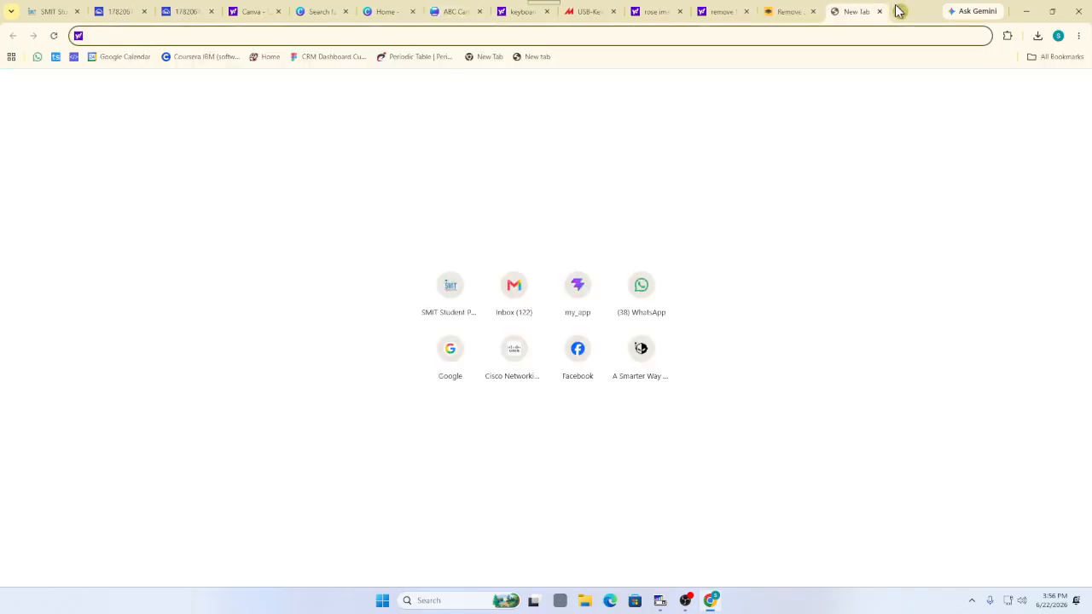
# Search for 'tom and jerry image' and show the image results
pyautogui.write('t')
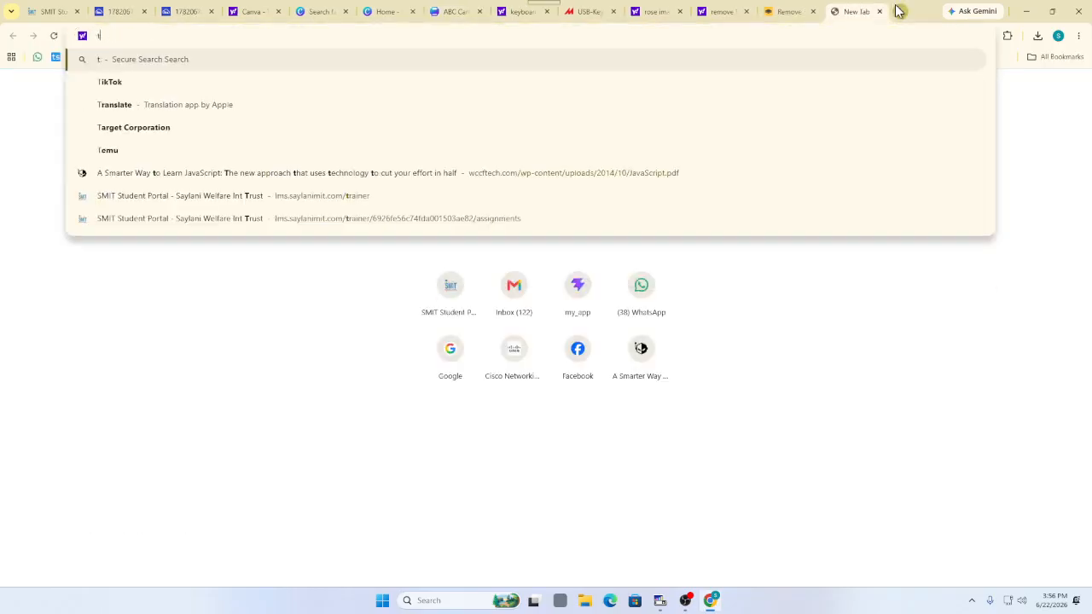
pyautogui.write('om and je')
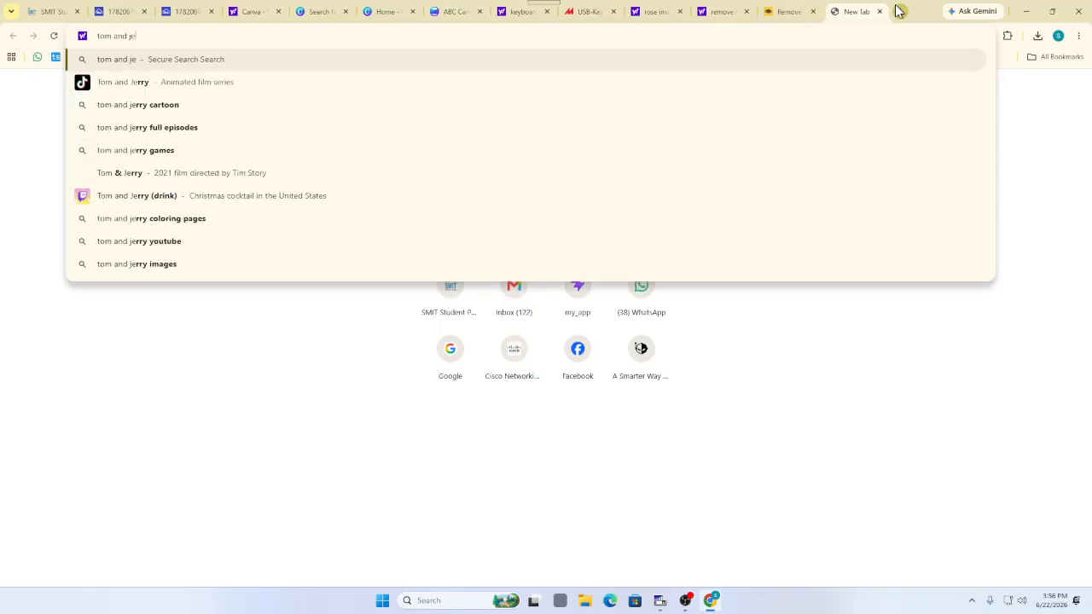
pyautogui.write('rry image')
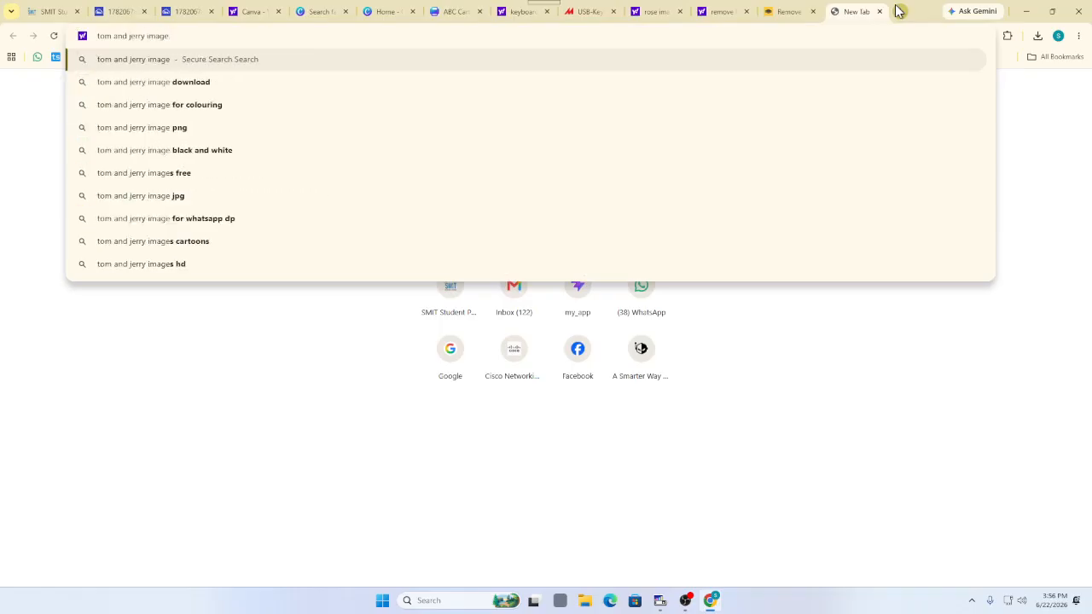
pyautogui.press('Return')
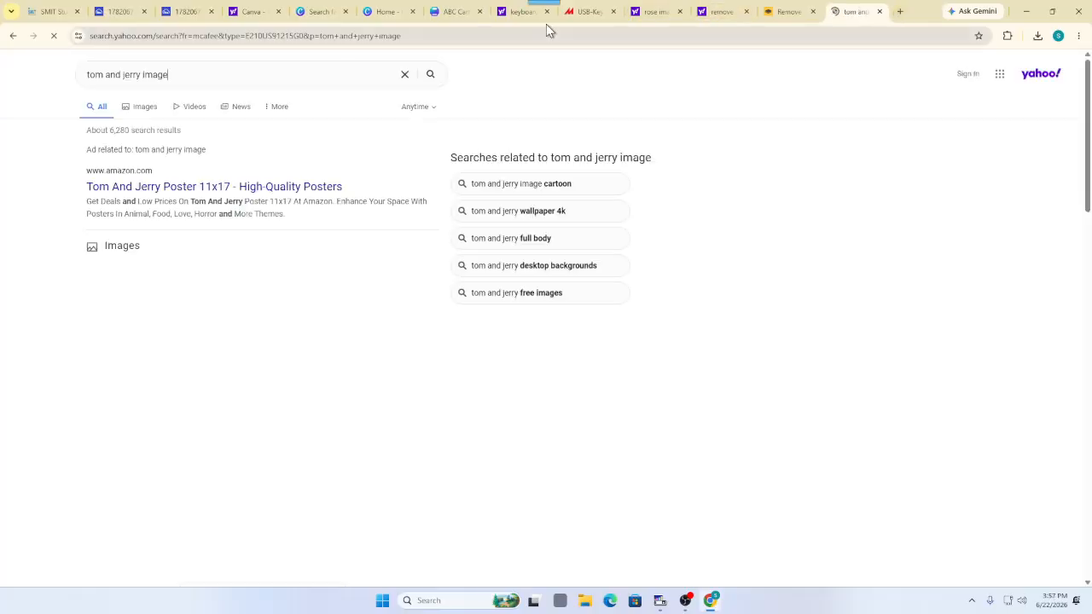
pyautogui.click(139, 113)
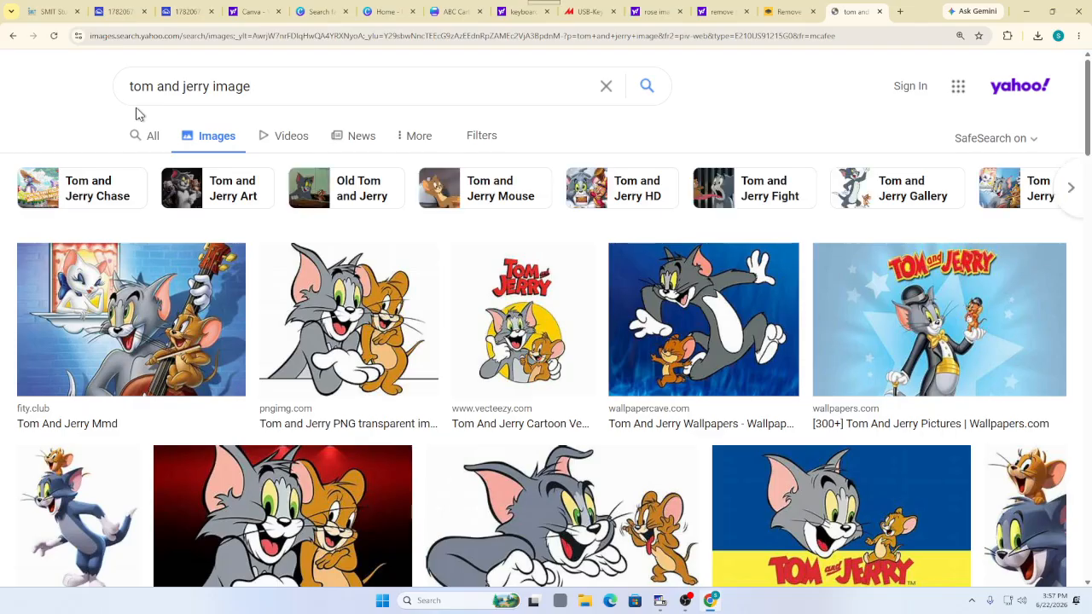
# Preview the transparent 2500x1996px Tom and Jerry PNG and bring up its context menu
pyautogui.click(306, 273)
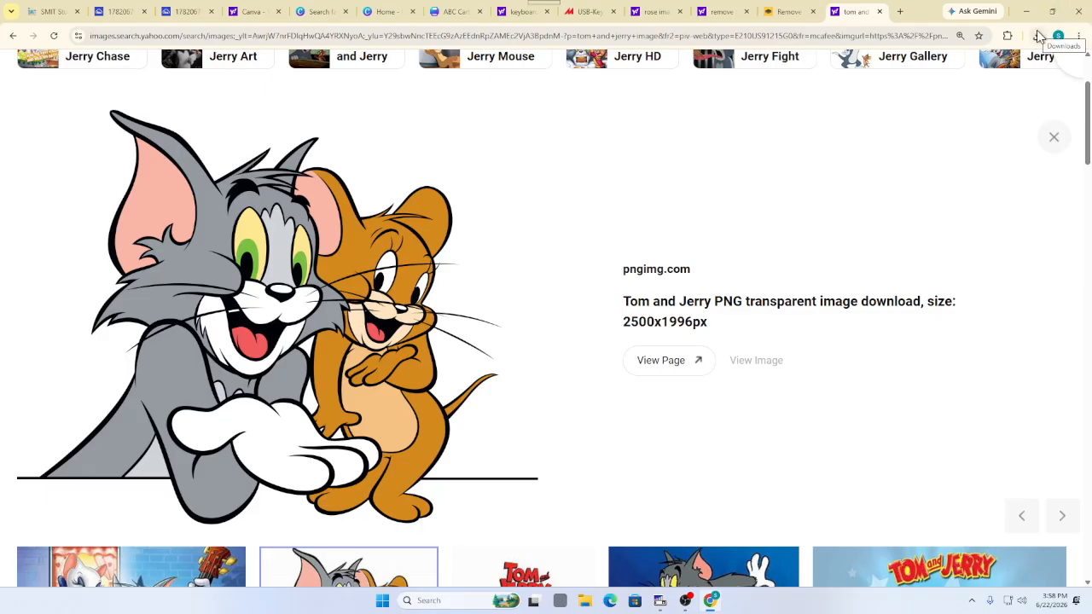
pyautogui.click(1039, 36)
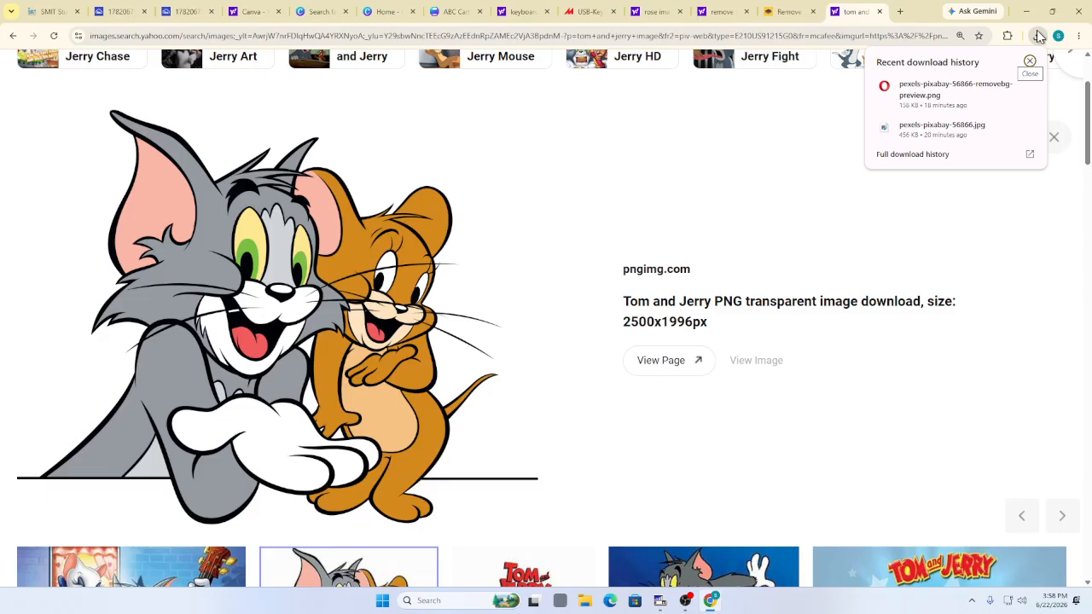
pyautogui.rightClick(177, 233)
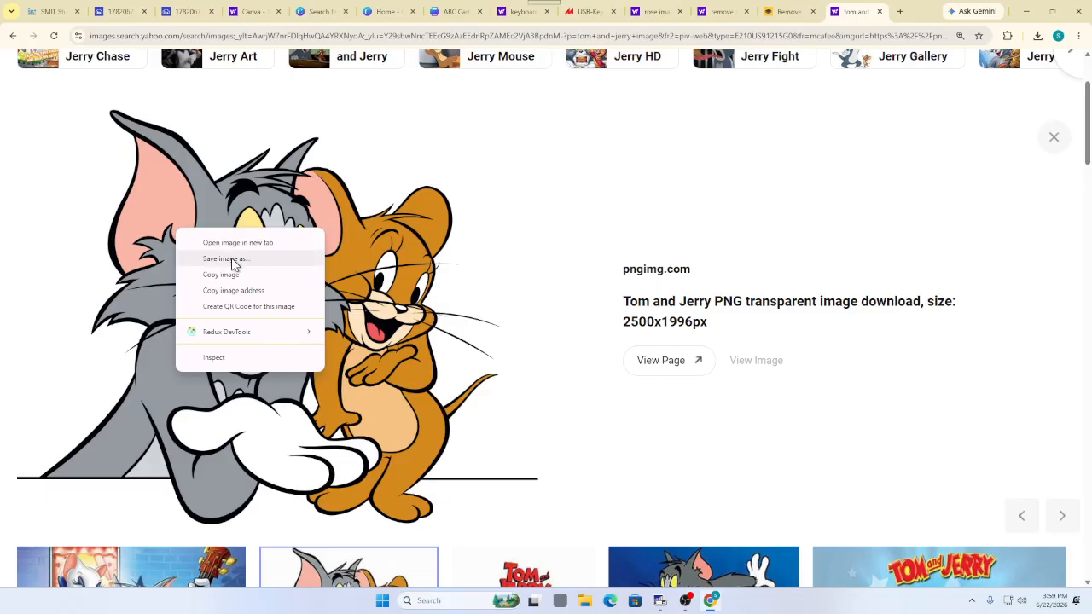
# Save the Tom and Jerry PNG into Downloads as tom_and_jerry_PNG5.png
pyautogui.click(231, 258)
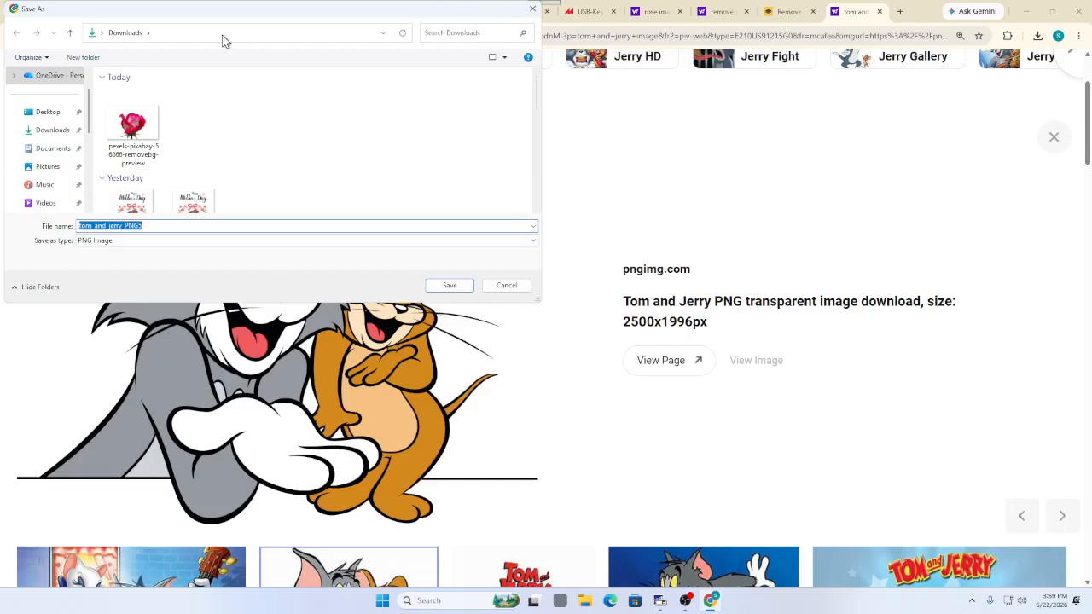
pyautogui.click(39, 134)
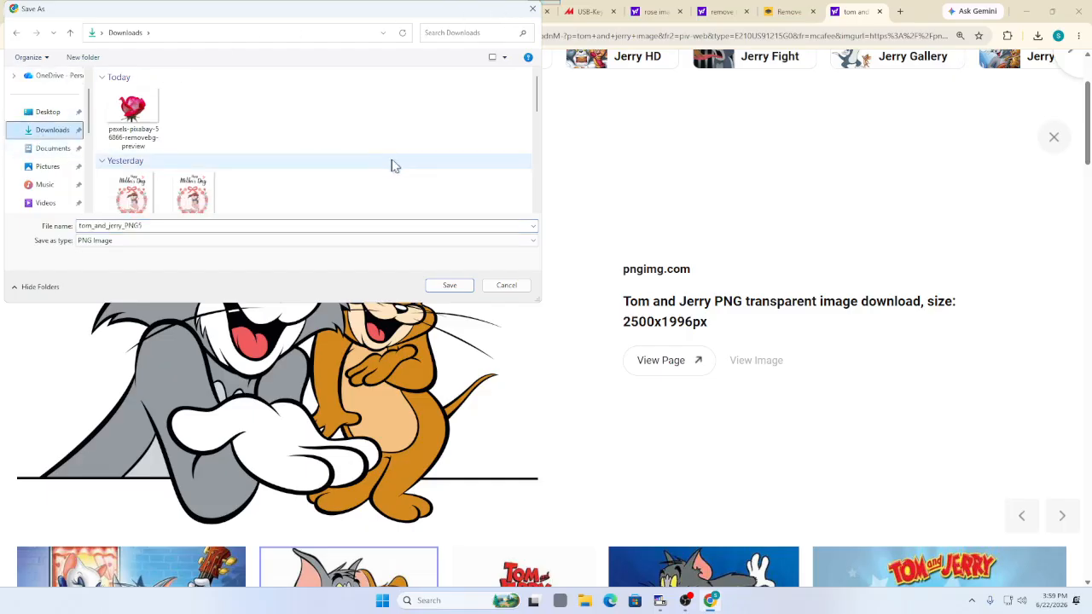
pyautogui.click(450, 285)
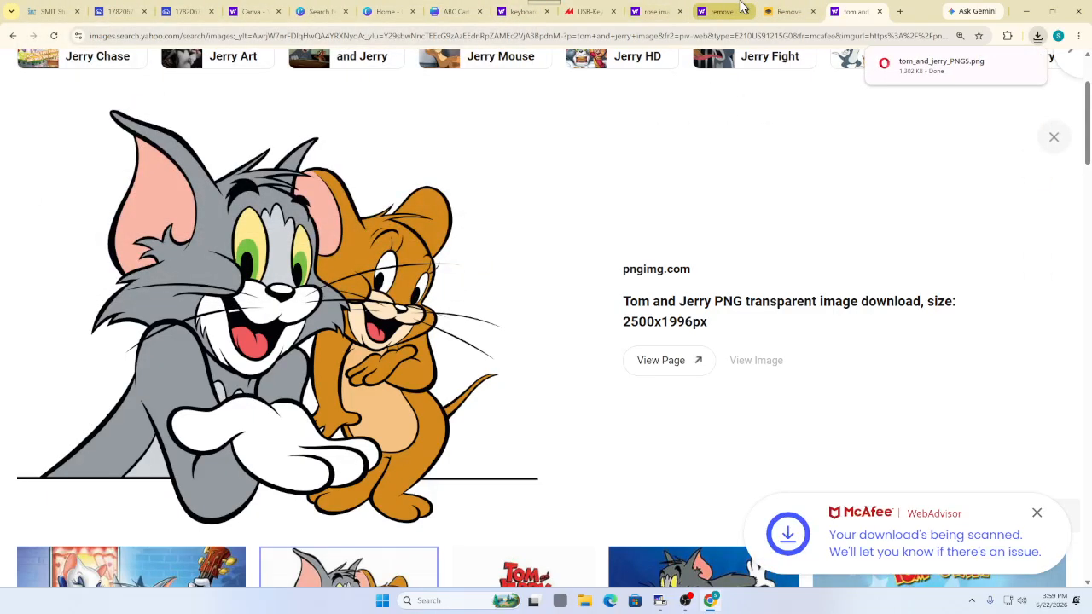
pyautogui.click(717, 11)
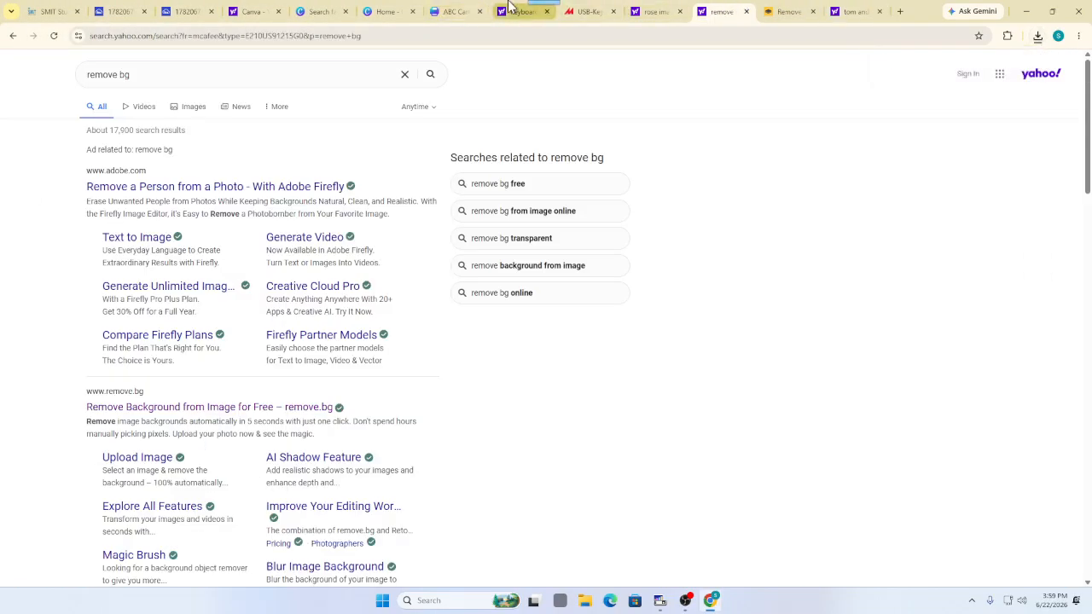
# Upload tom_and_jerry_PNG5 to Canva and place it on the card, shifted left
pyautogui.click(453, 11)
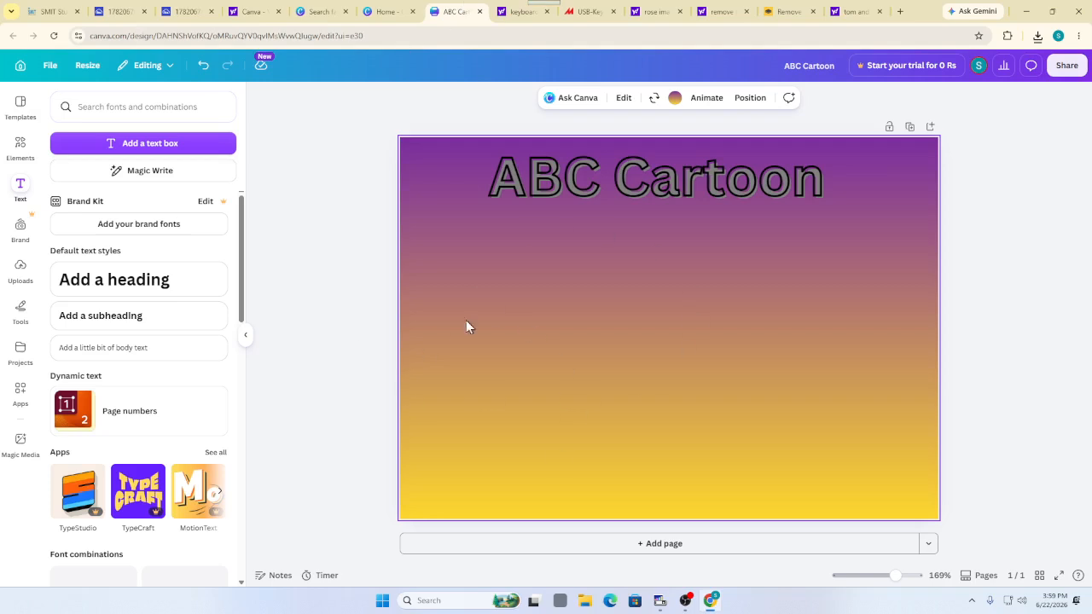
pyautogui.click(23, 278)
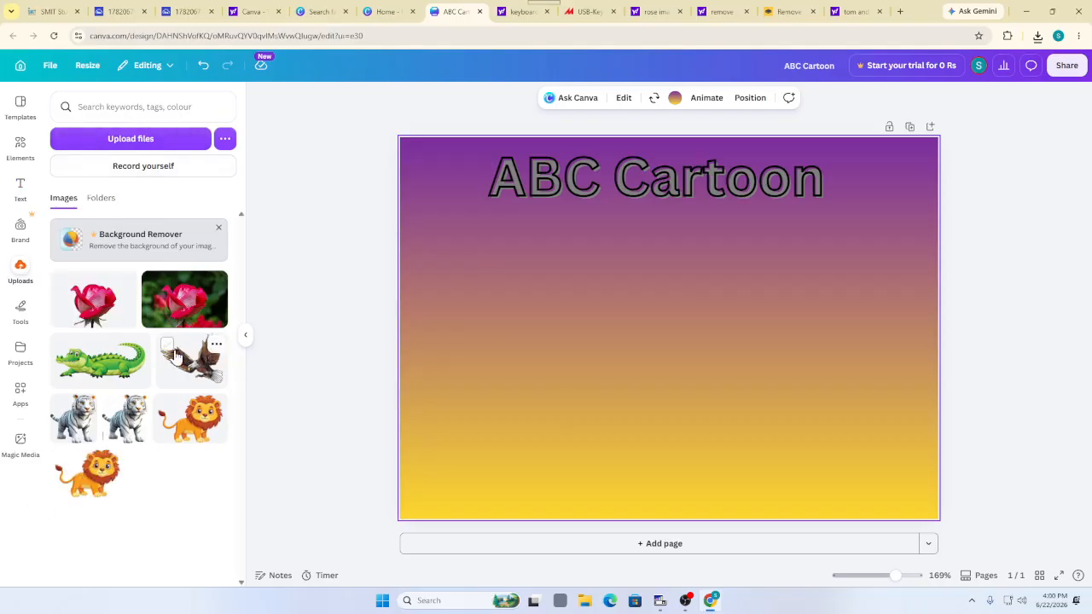
pyautogui.click(142, 140)
pyautogui.click(141, 145)
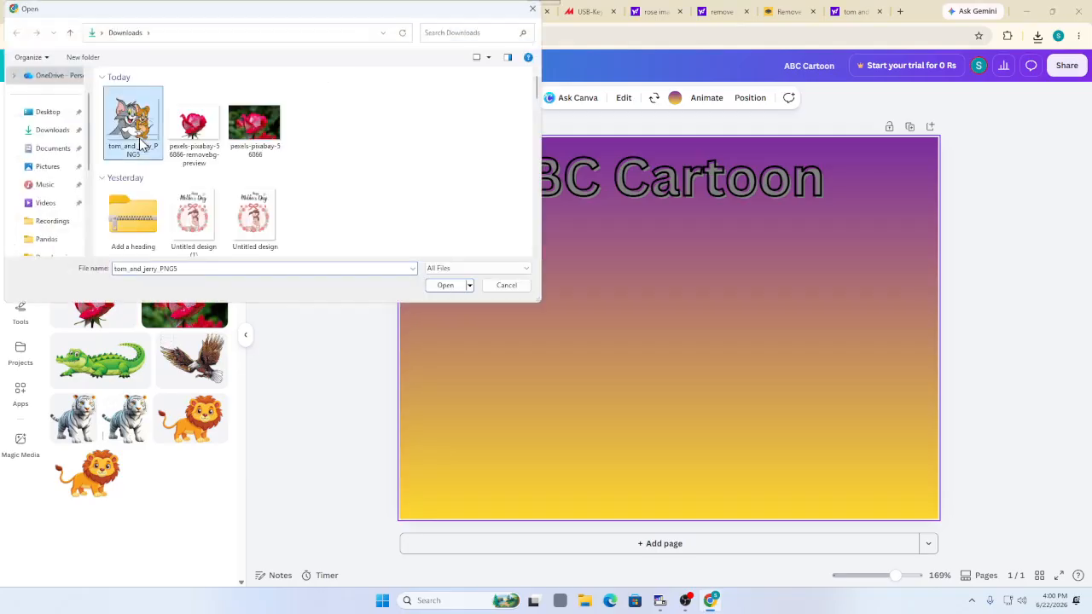
pyautogui.click(441, 285)
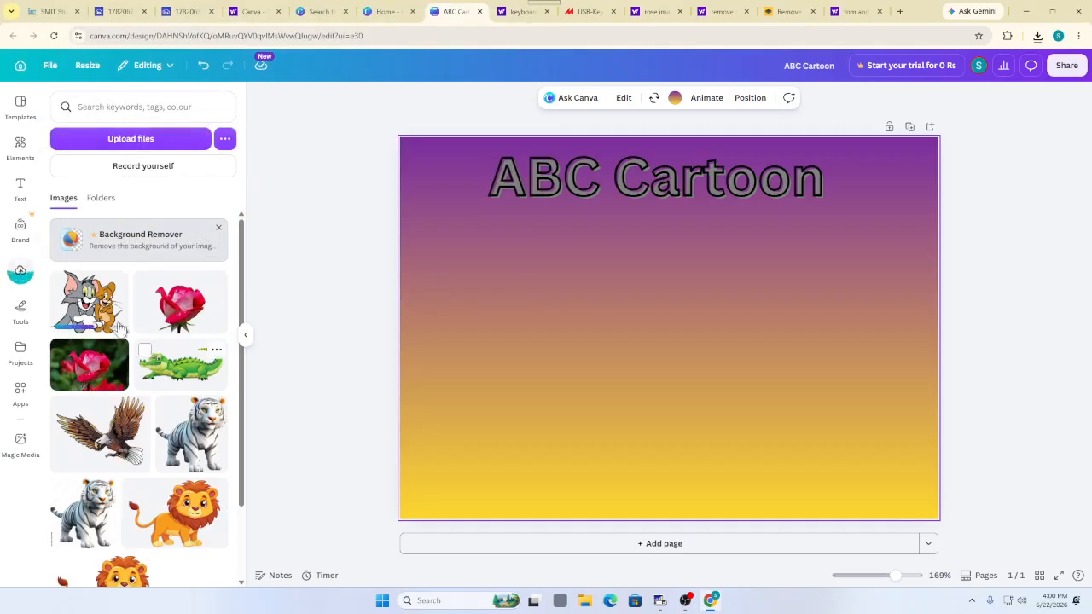
pyautogui.click(90, 303)
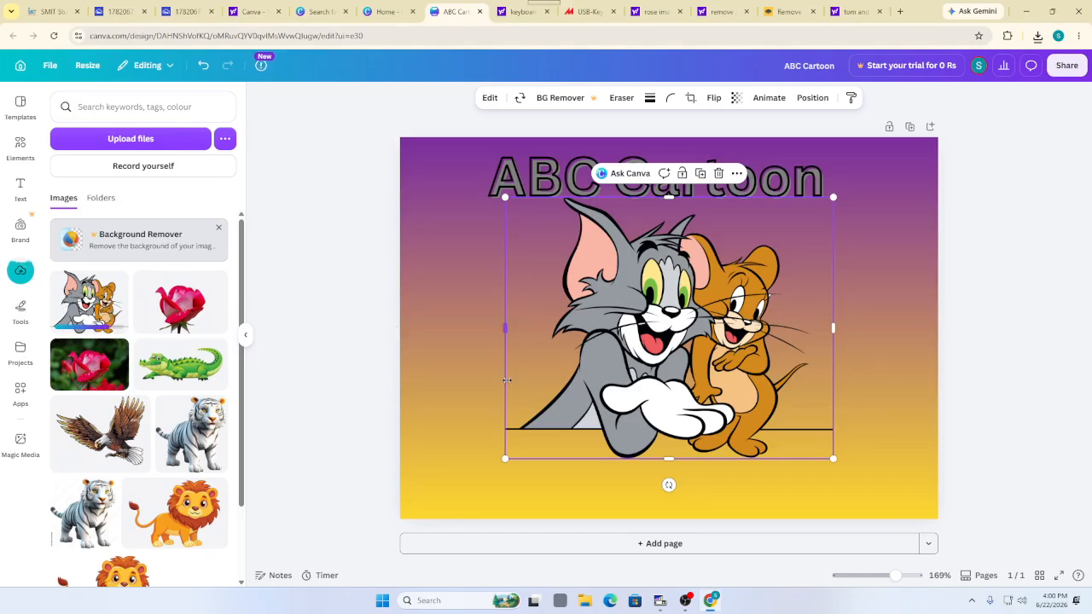
pyautogui.moveTo(621, 363); pyautogui.dragTo(498, 436)
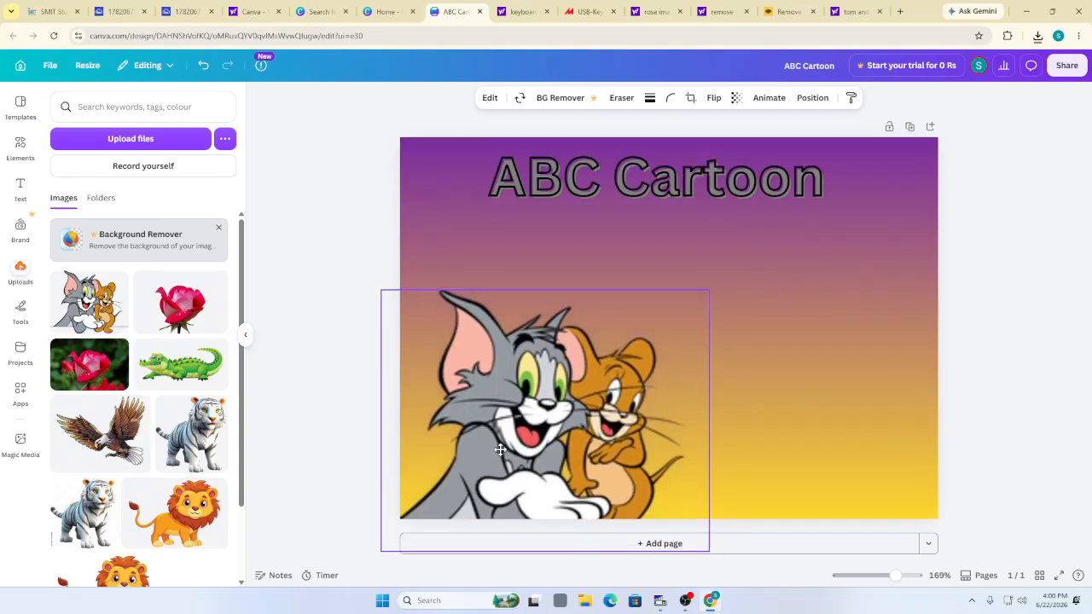
# Move the ABC Cartoon title to the card's top-left corner
pyautogui.click(336, 211)
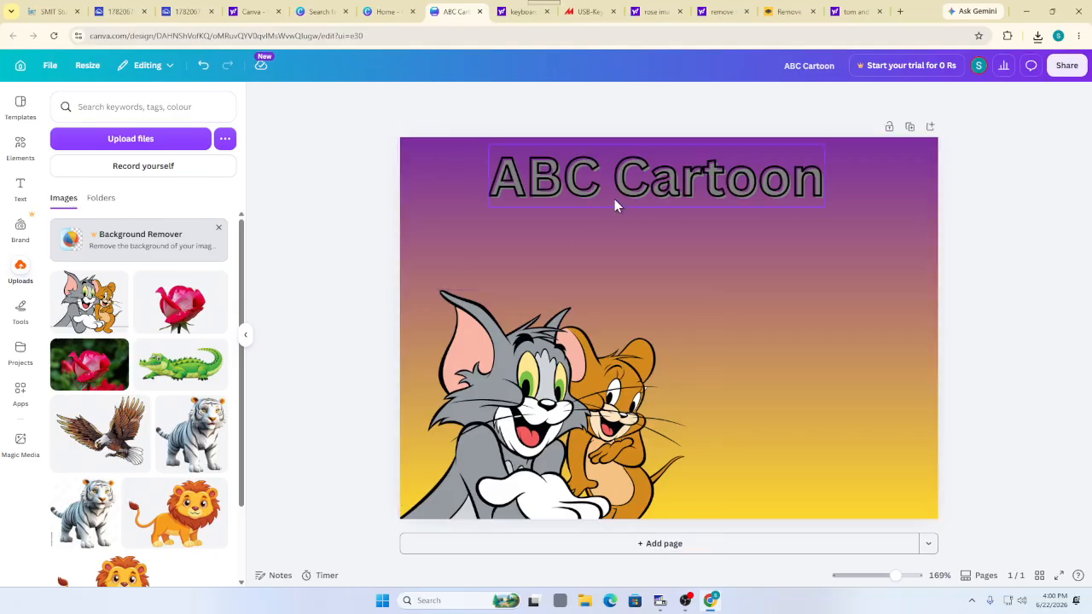
pyautogui.moveTo(615, 201); pyautogui.dragTo(522, 193)
pyautogui.click(529, 251)
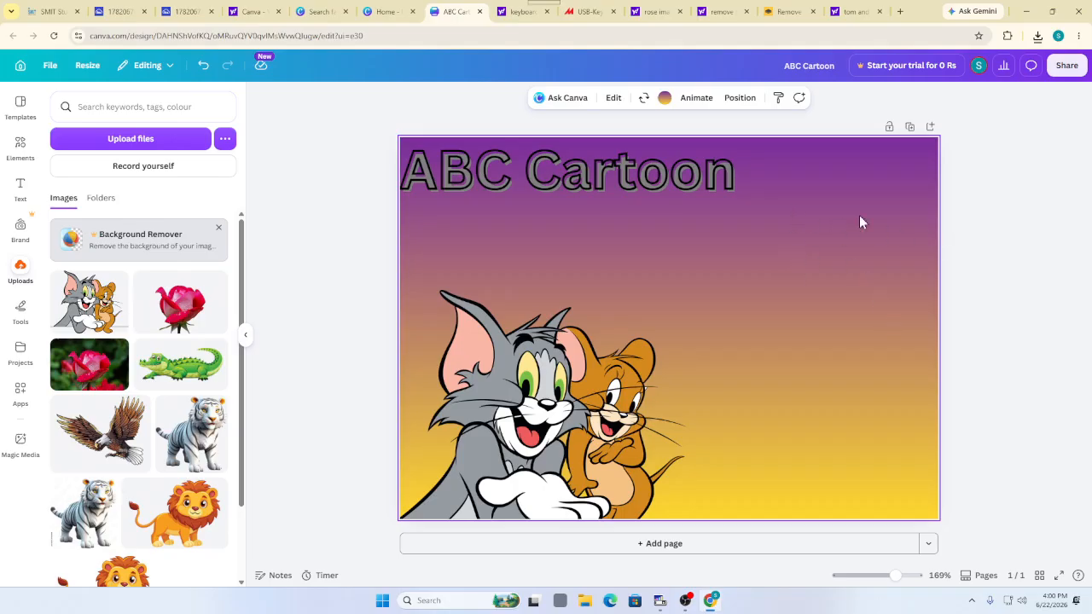
# Search images for 'tom and jerry house' in a new tab, browse them, and briefly minimize the browser
pyautogui.click(899, 11)
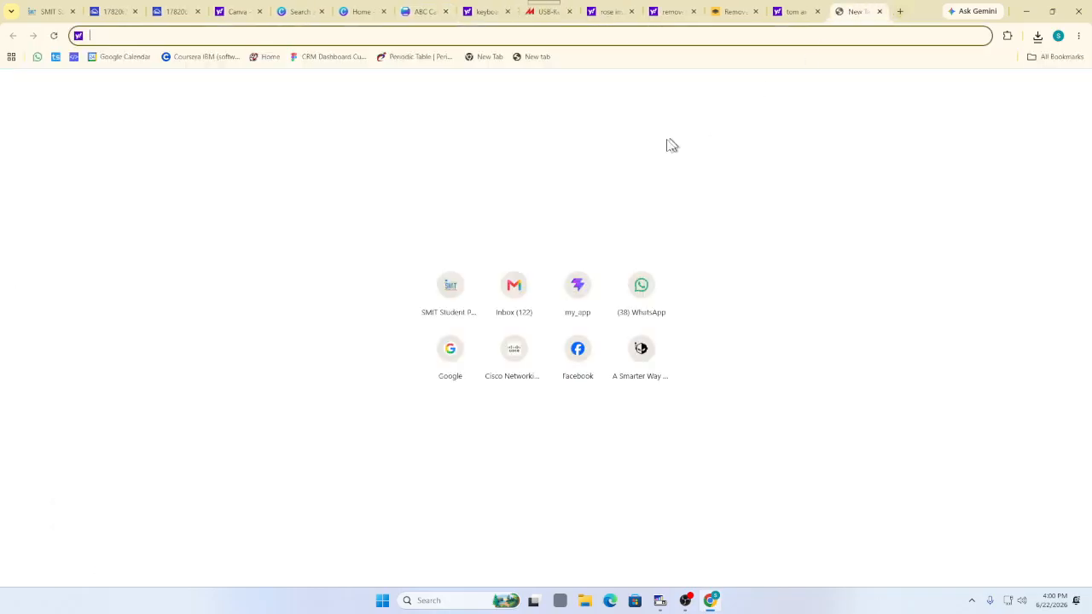
pyautogui.write('tm')
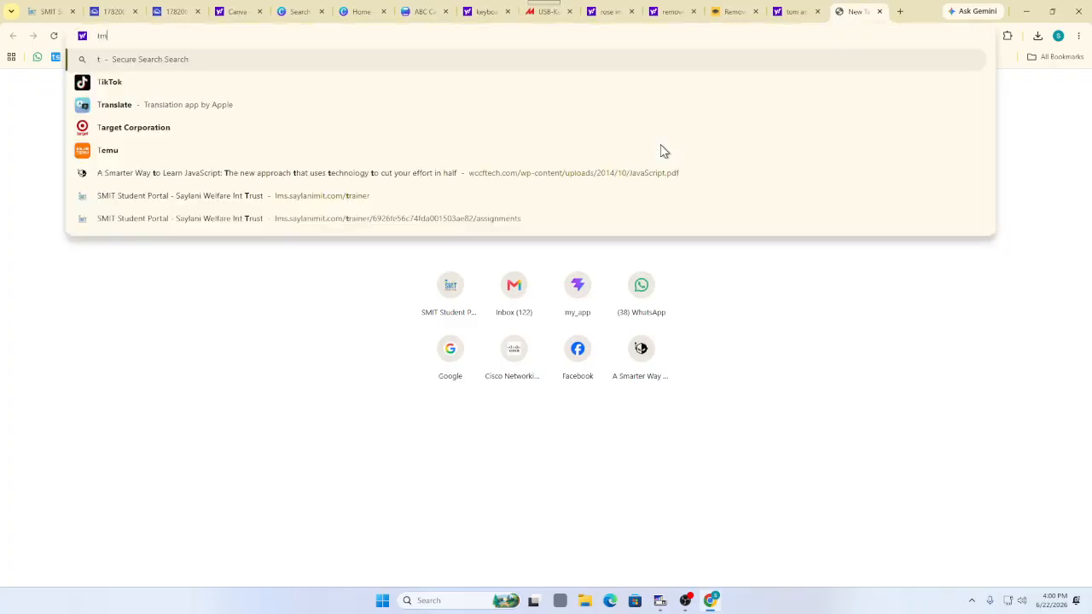
pyautogui.press('BackSpace')
pyautogui.write('om and')
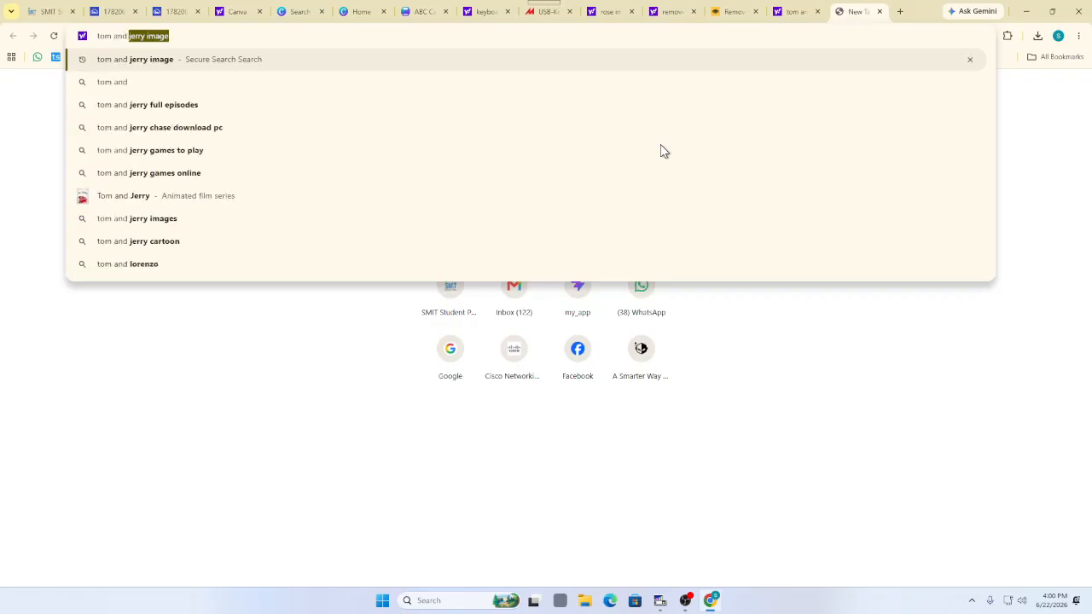
pyautogui.write(' jerry ')
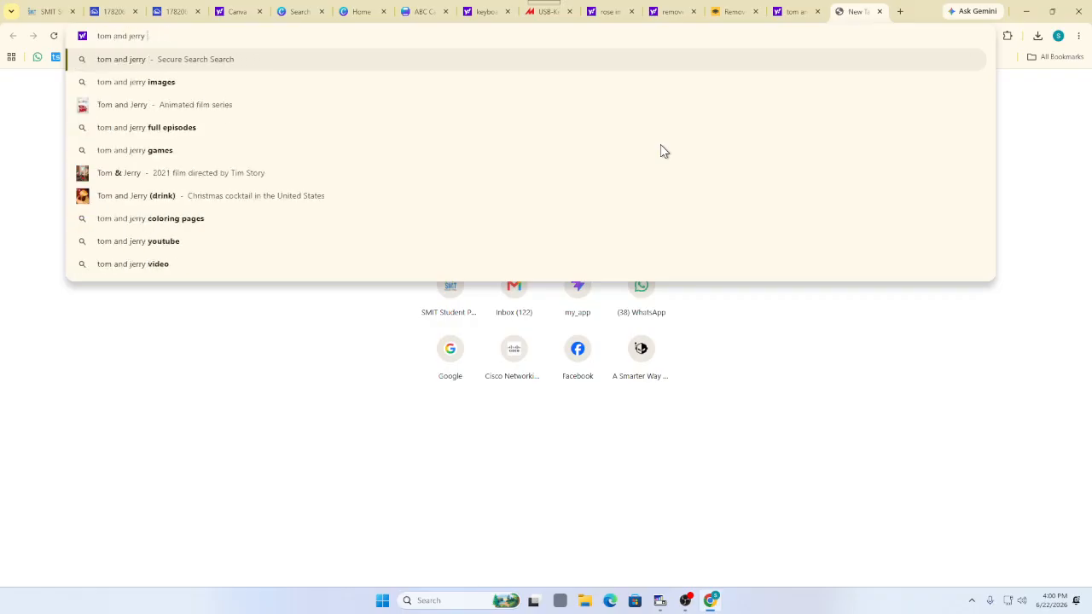
pyautogui.write('house')
pyautogui.press('Return')
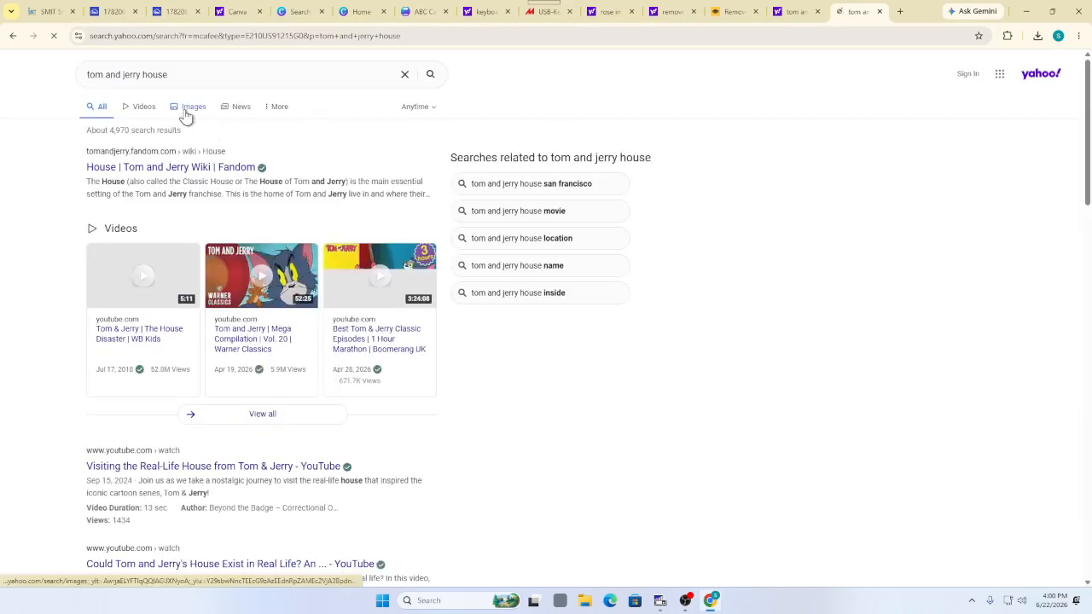
pyautogui.click(186, 109)
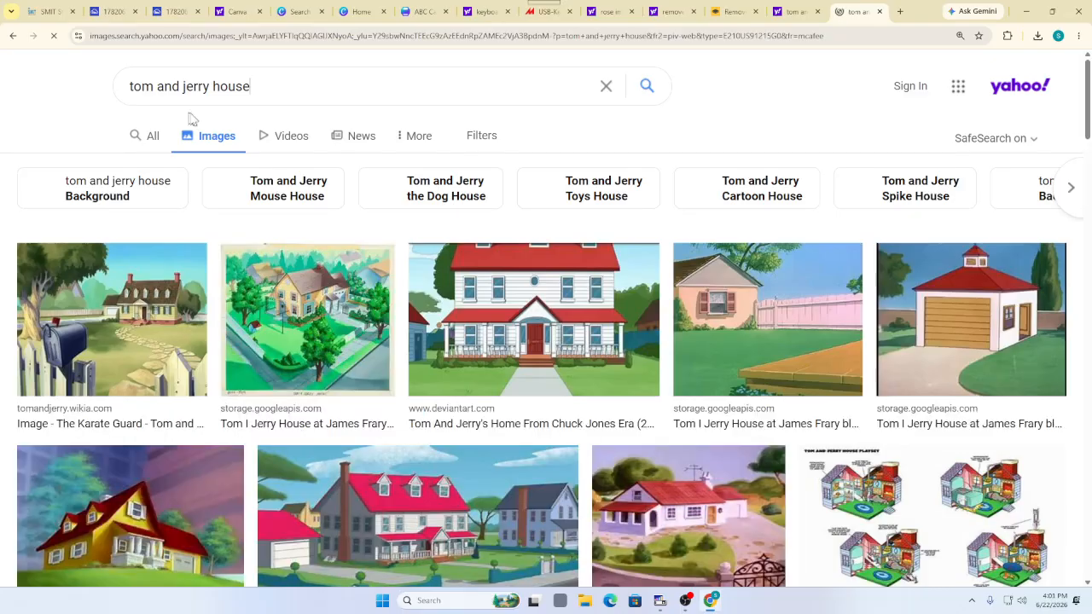
pyautogui.scroll(-2, 546, 325)
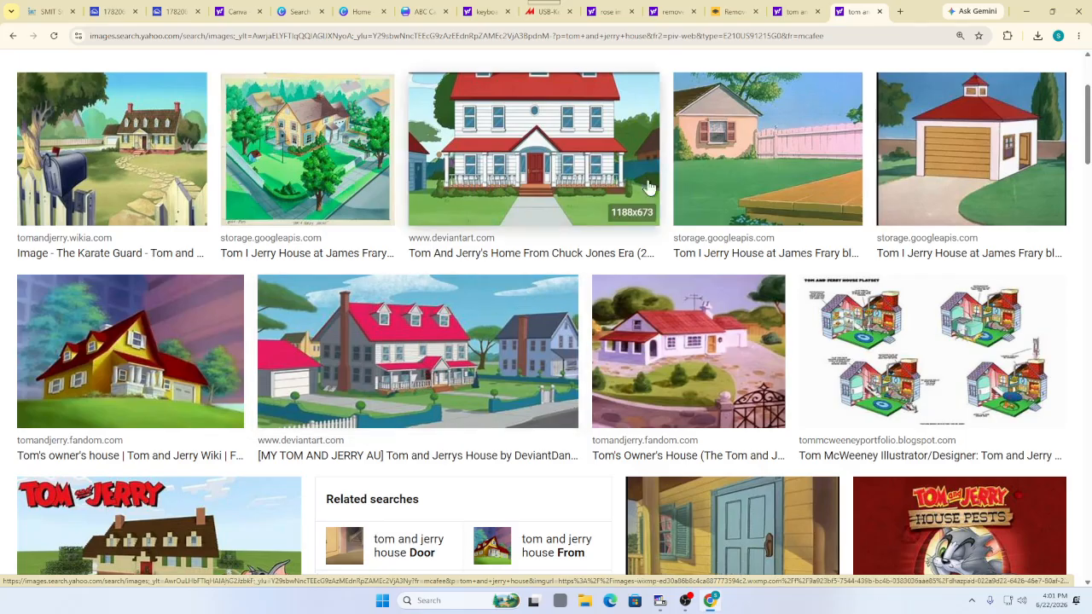
pyautogui.click(1027, 12)
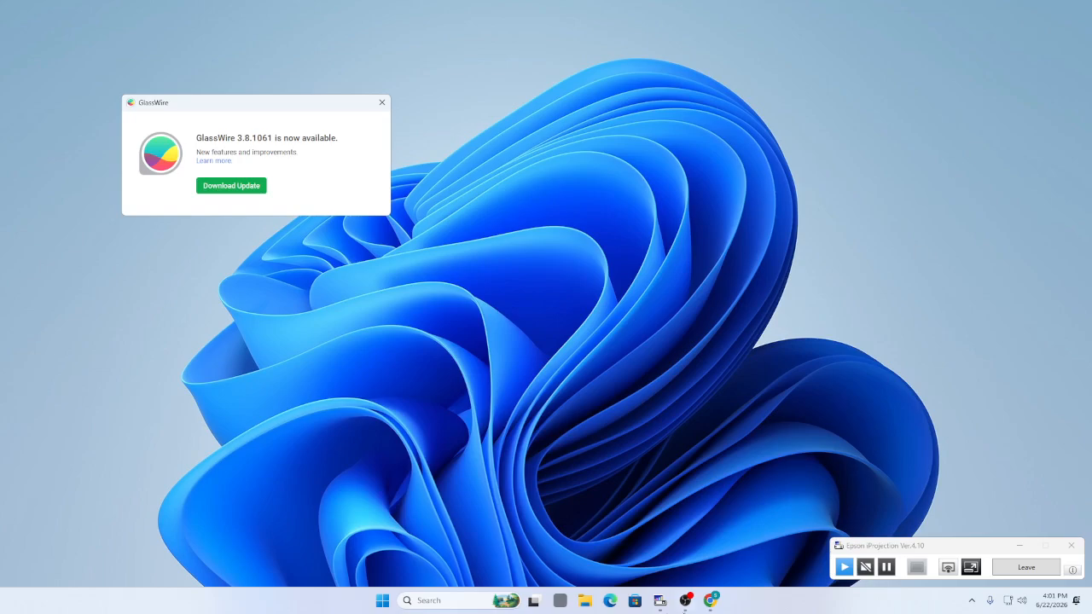
pyautogui.click(711, 601)
# Preview the first Tom and Jerry house picture and bring up its save options
pyautogui.scroll(2, 415, 312)
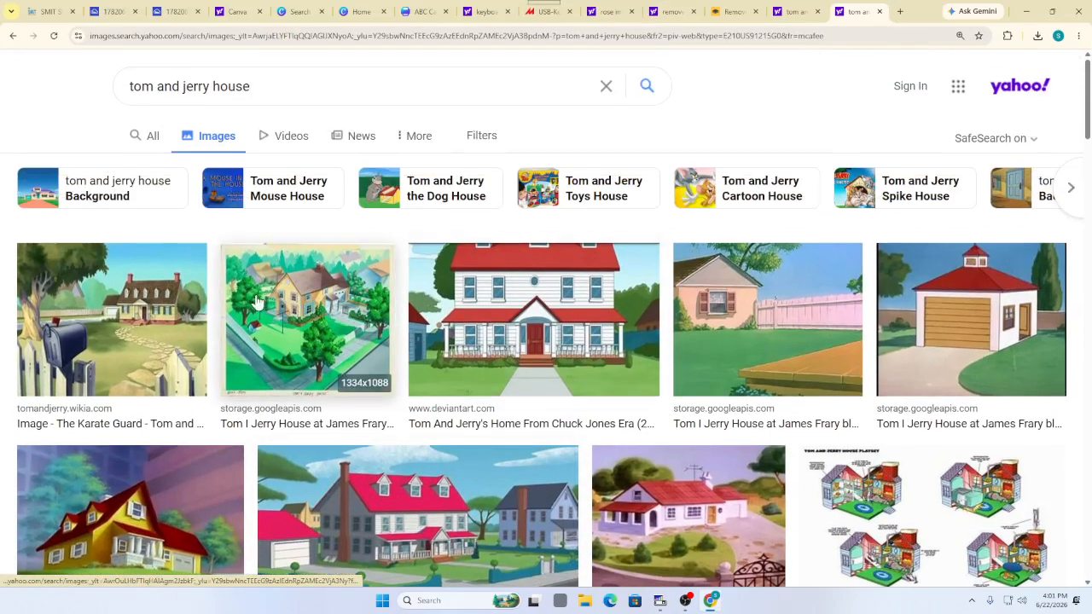
pyautogui.click(128, 320)
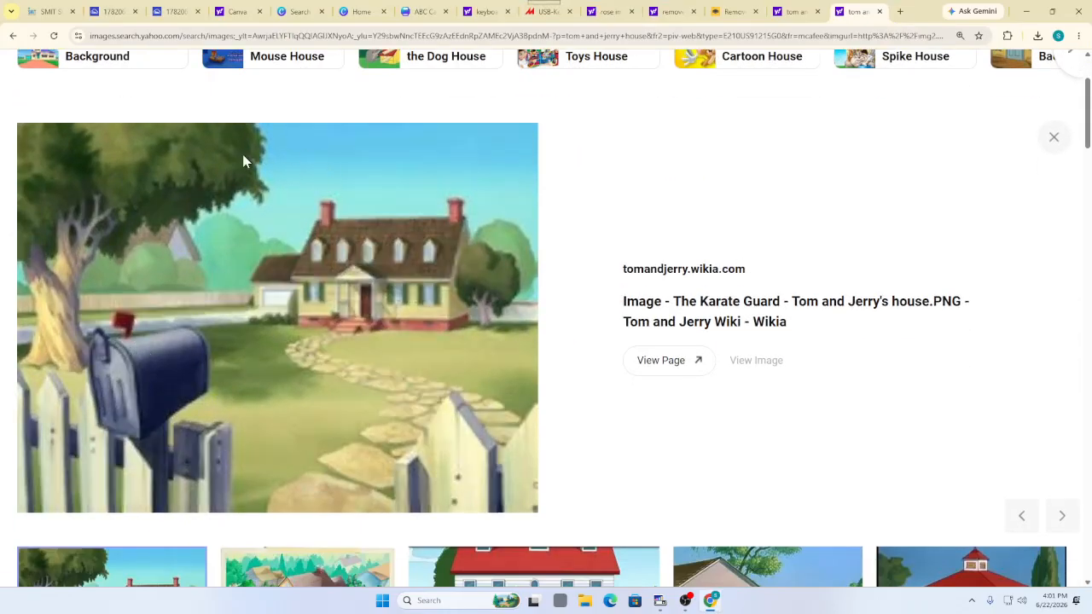
pyautogui.rightClick(191, 253)
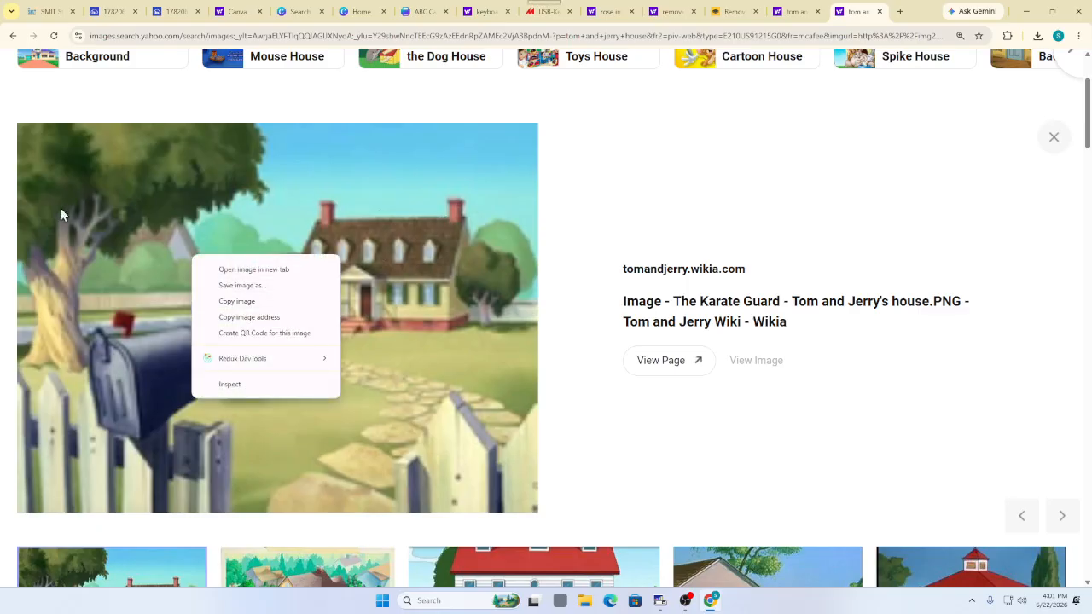
# Save the Chuck Jones era Tom and Jerry house picture into Downloads as a JPEG
pyautogui.scroll(-3, 357, 184)
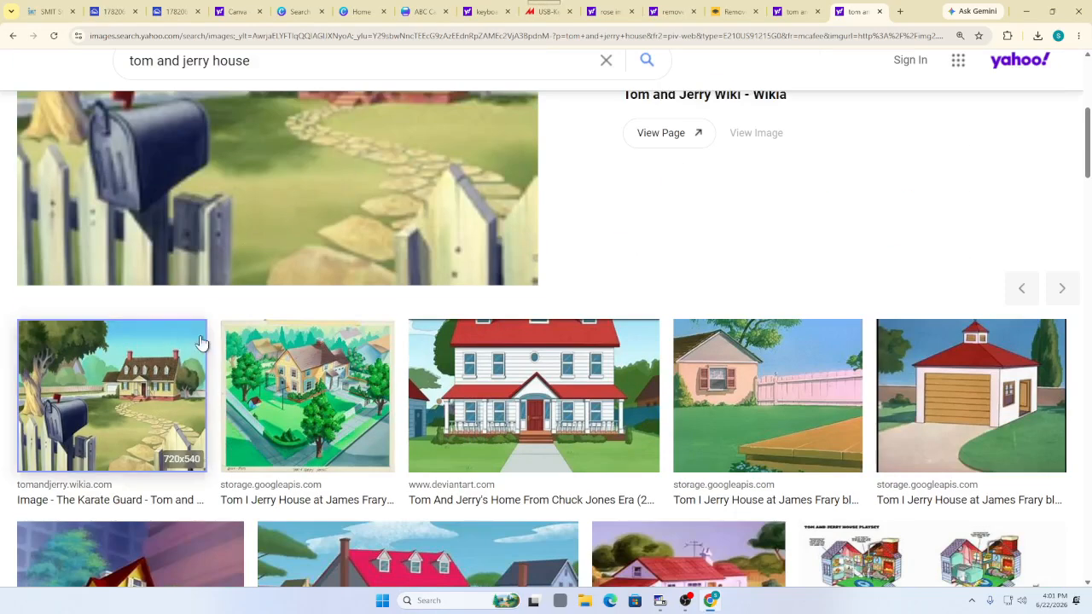
pyautogui.scroll(-1, 457, 363)
pyautogui.click(457, 363)
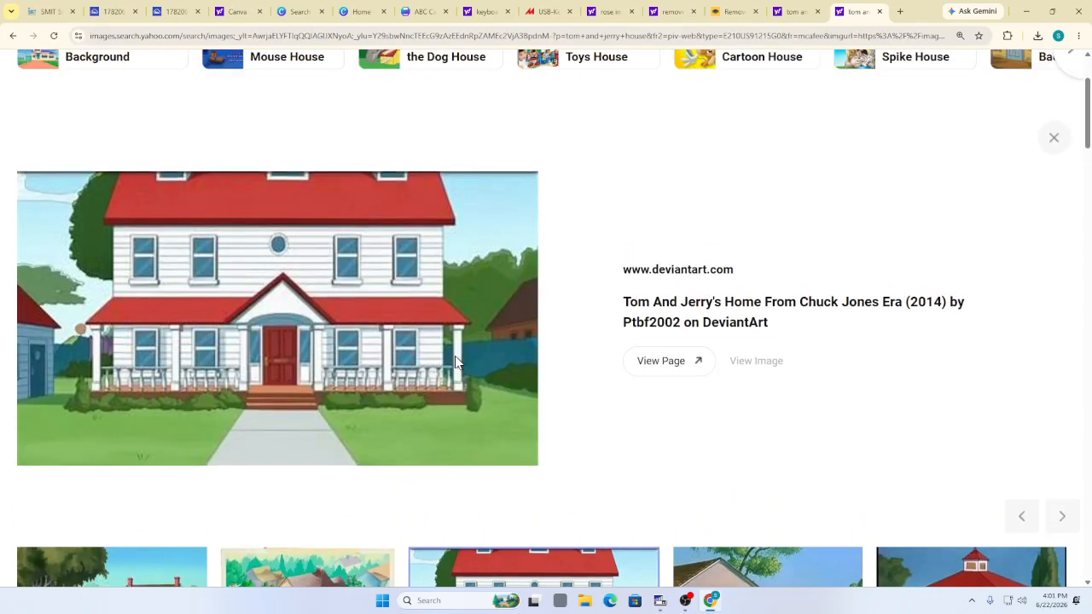
pyautogui.rightClick(134, 245)
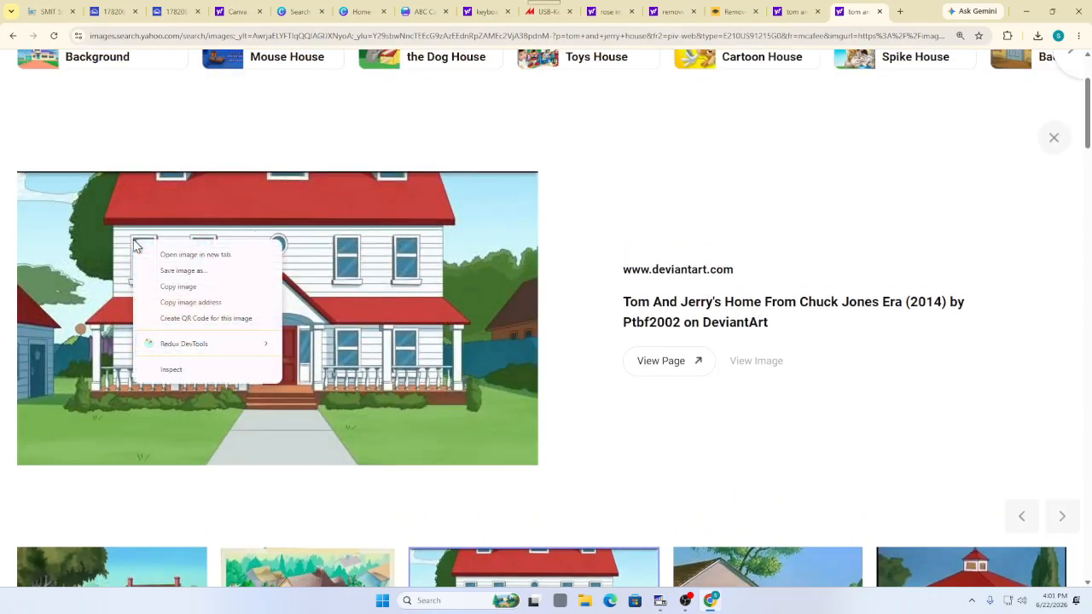
pyautogui.click(168, 271)
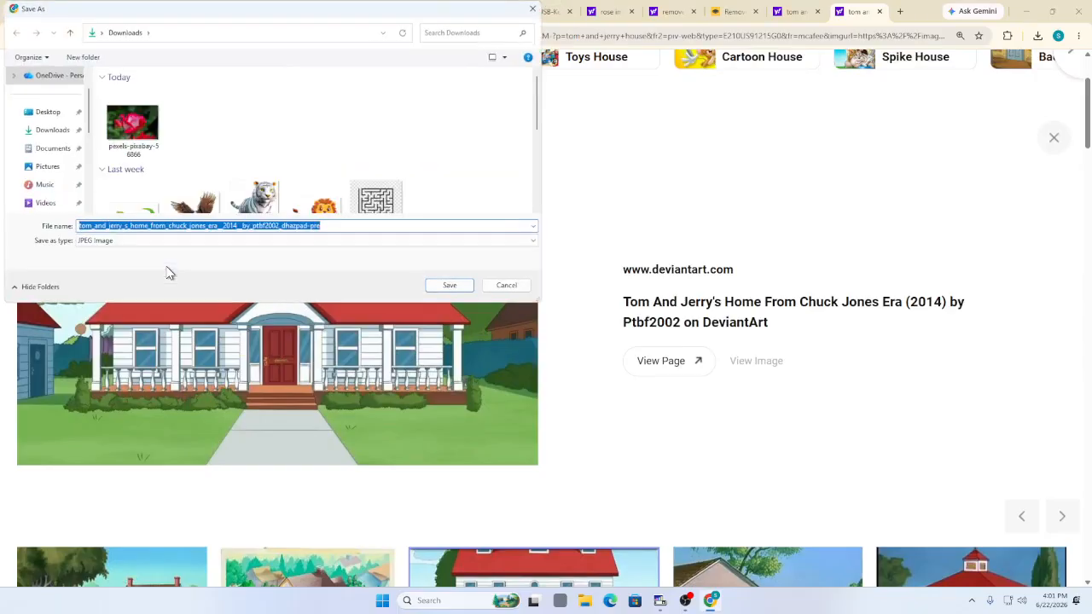
pyautogui.click(52, 132)
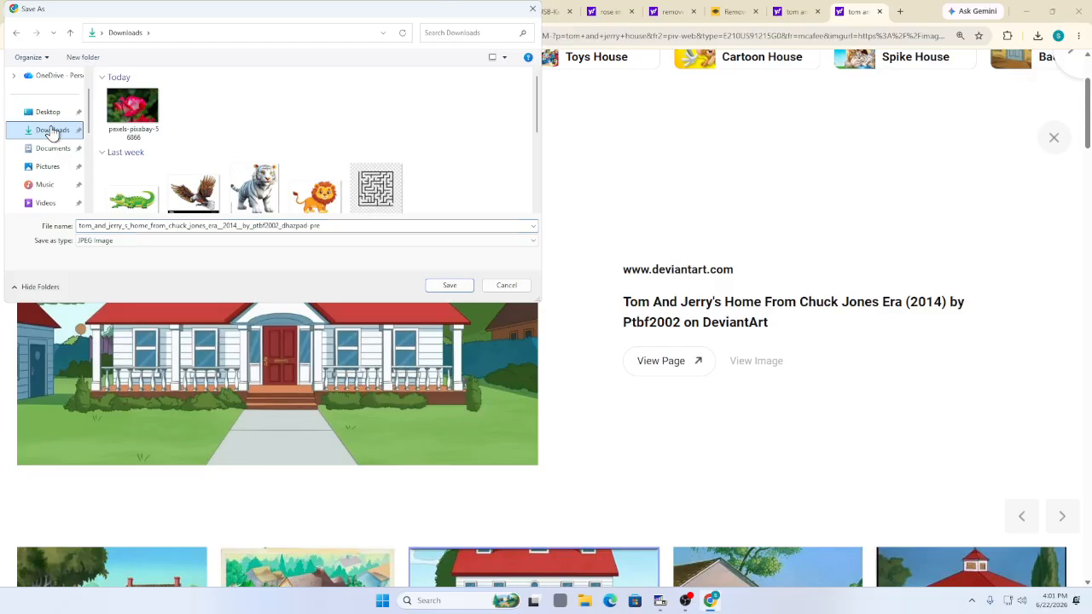
pyautogui.click(453, 287)
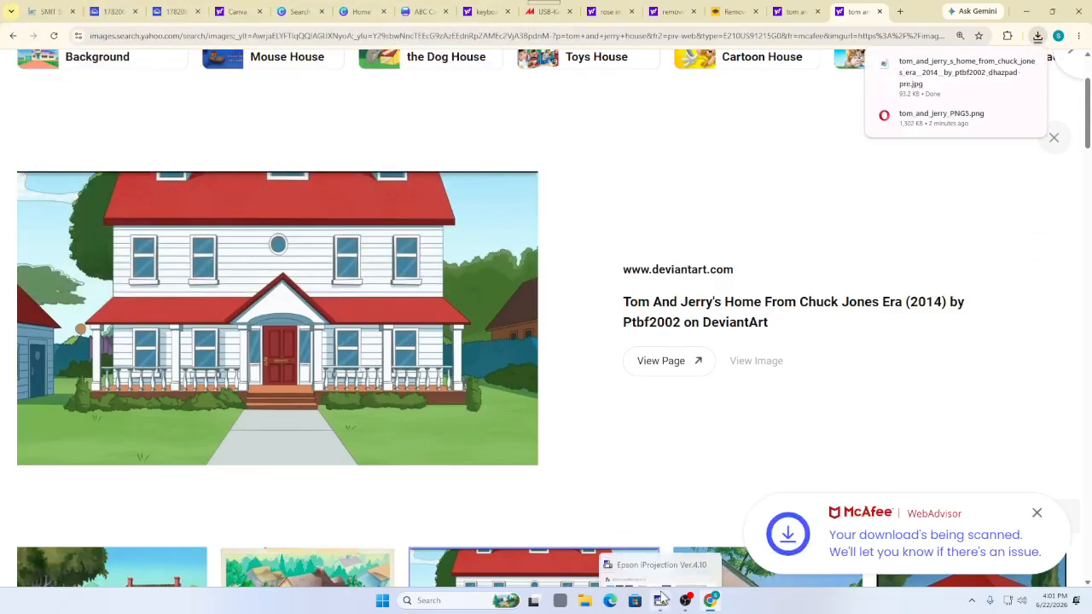
pyautogui.moveTo(662, 597)
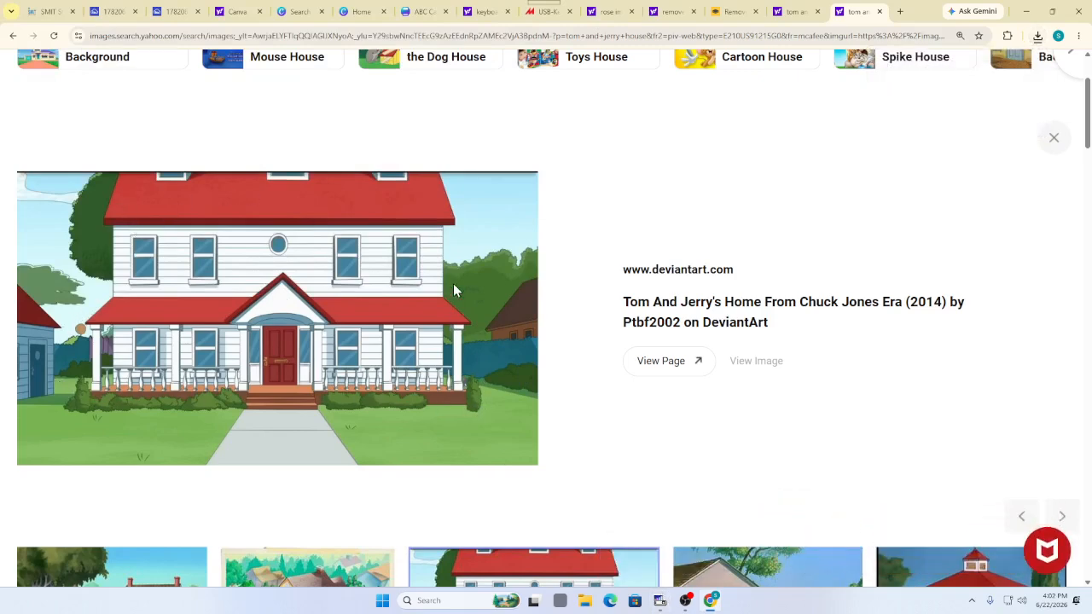
pyautogui.click(730, 12)
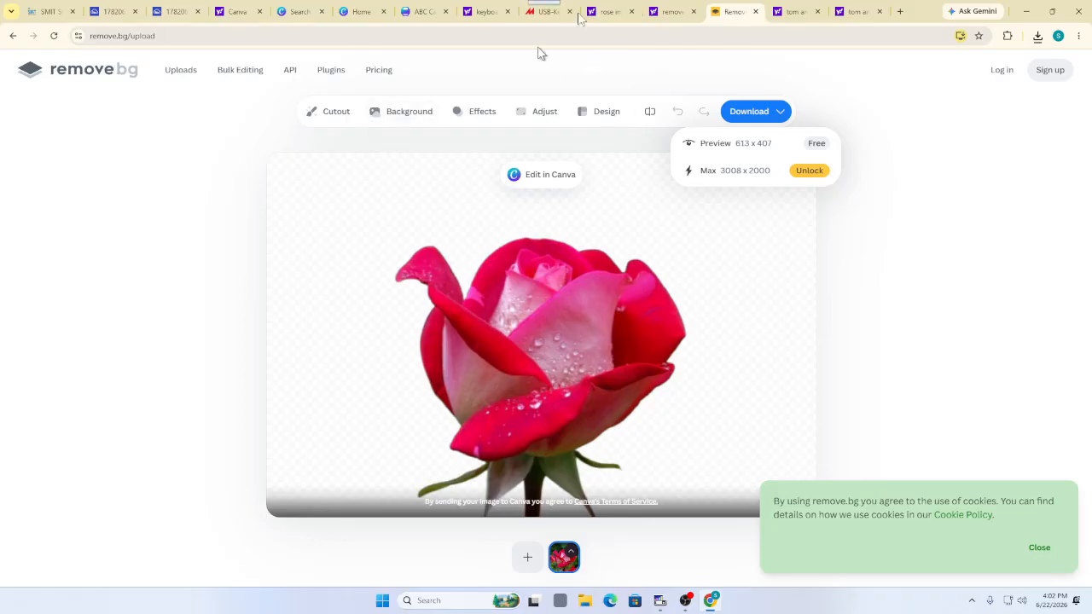
# Upload the downloaded Tom and Jerry house picture to remove.bg
pyautogui.click(528, 557)
pyautogui.click(137, 127)
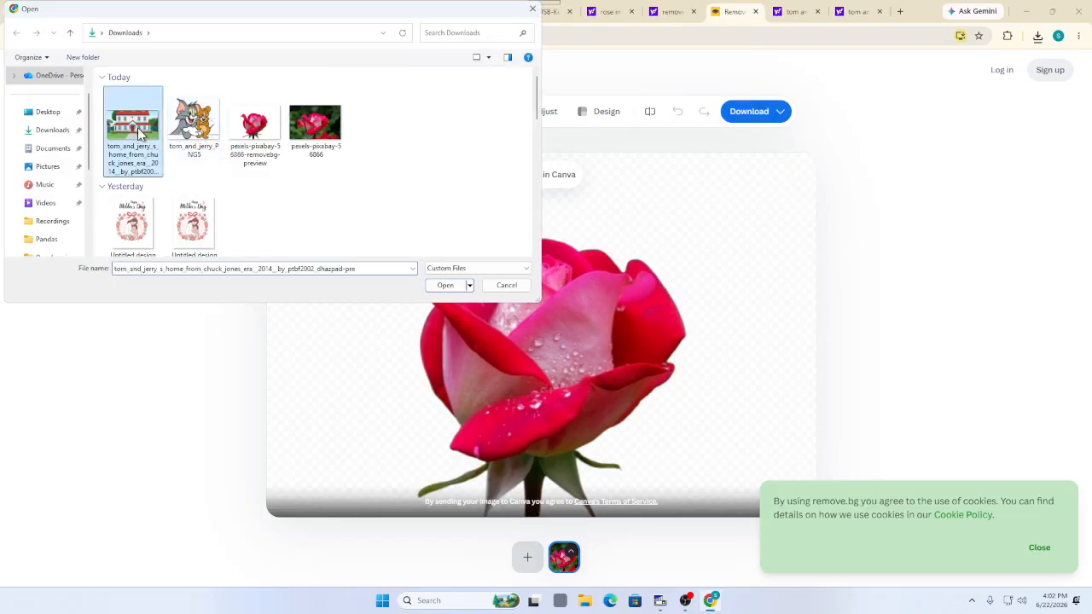
pyautogui.click(433, 284)
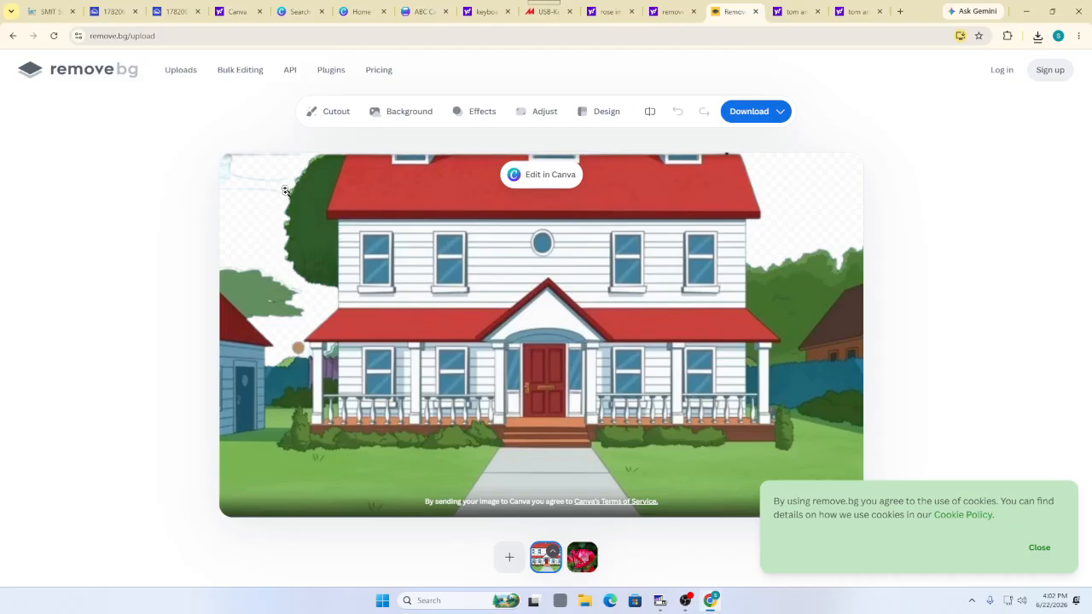
# Erase the leftover tree at the house's top-left with the cutout brush
pyautogui.click(353, 117)
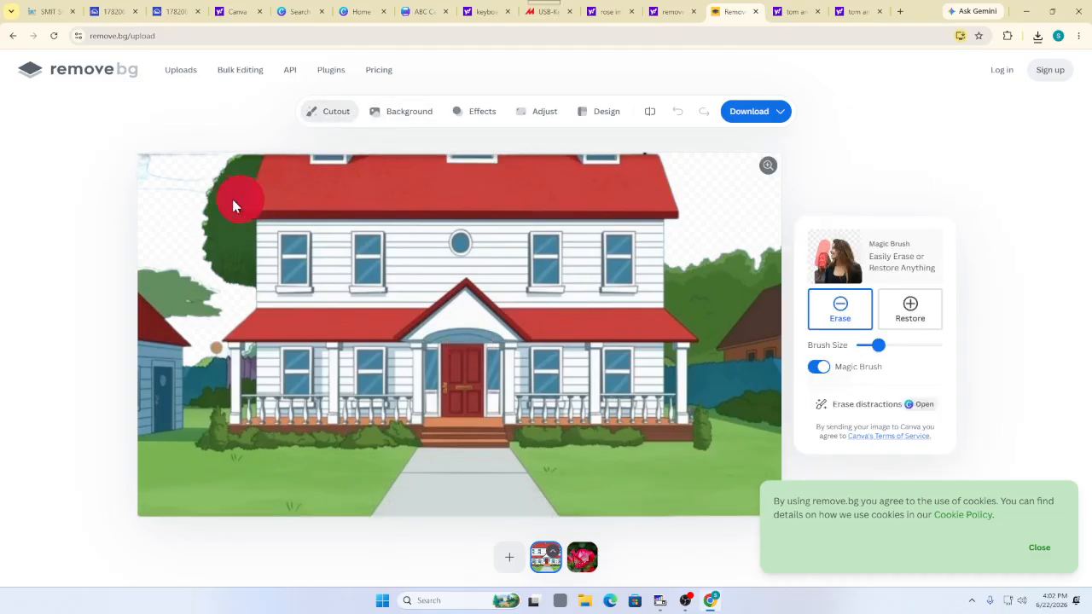
pyautogui.moveTo(226, 191)
pyautogui.mouseDown()
pyautogui.moveTo(216, 244)
pyautogui.moveTo(231, 268)
pyautogui.moveTo(267, 270)
pyautogui.mouseUp()
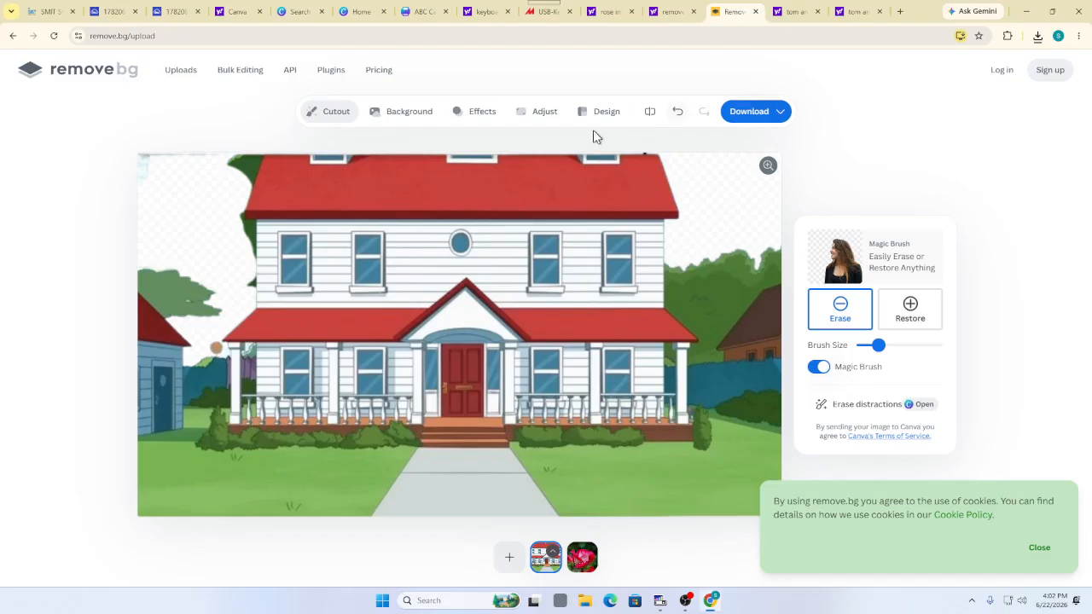
pyautogui.click(337, 116)
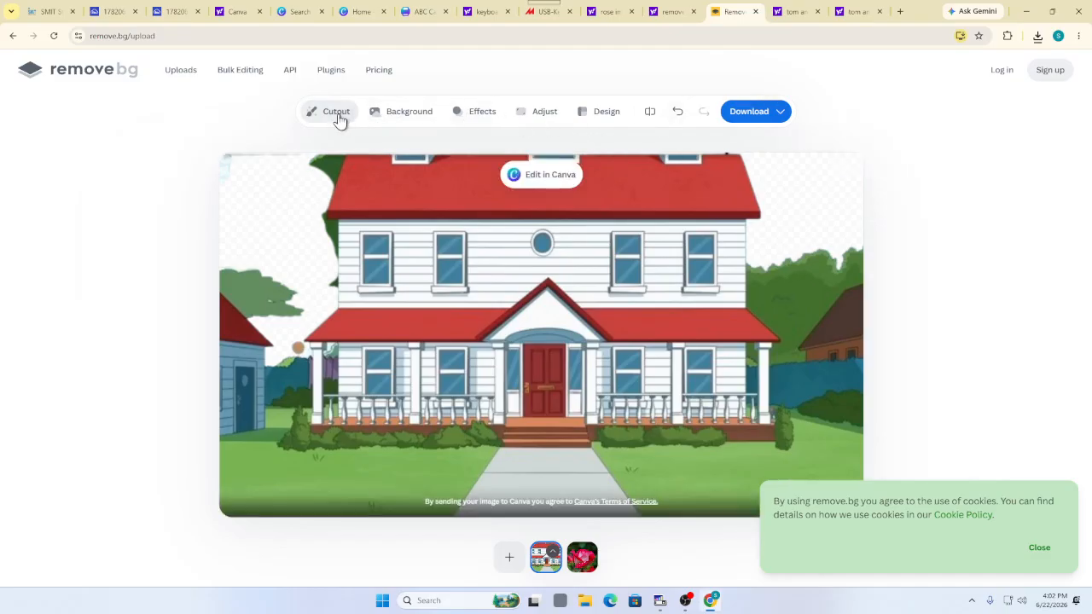
pyautogui.click(338, 116)
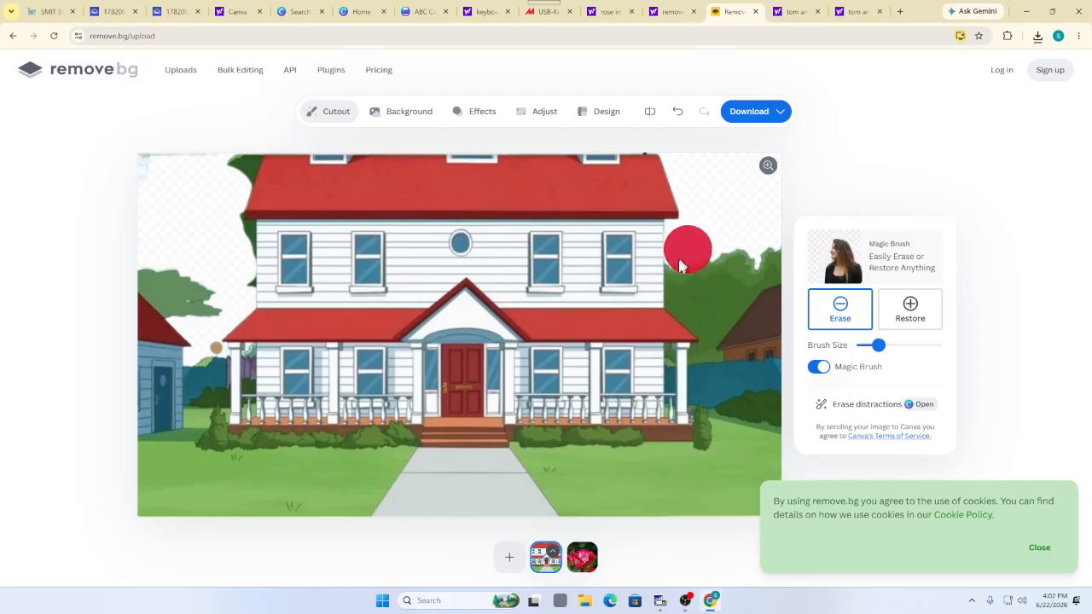
pyautogui.click(657, 11)
# Return to the tom and jerry house image results and scroll down to the teahub wallpaper
pyautogui.click(835, 6)
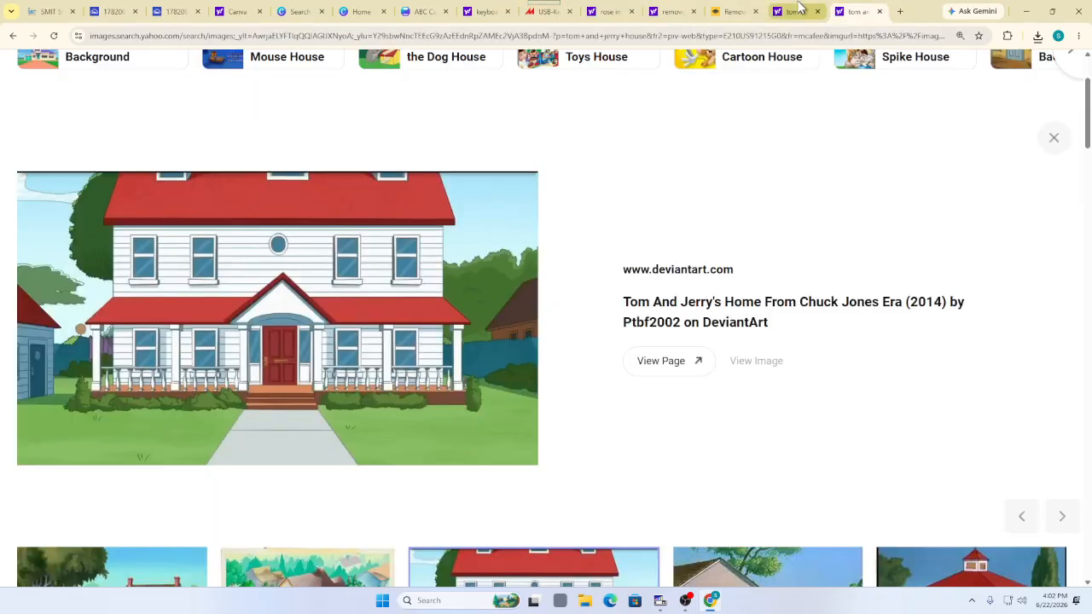
pyautogui.click(793, 8)
pyautogui.click(860, 11)
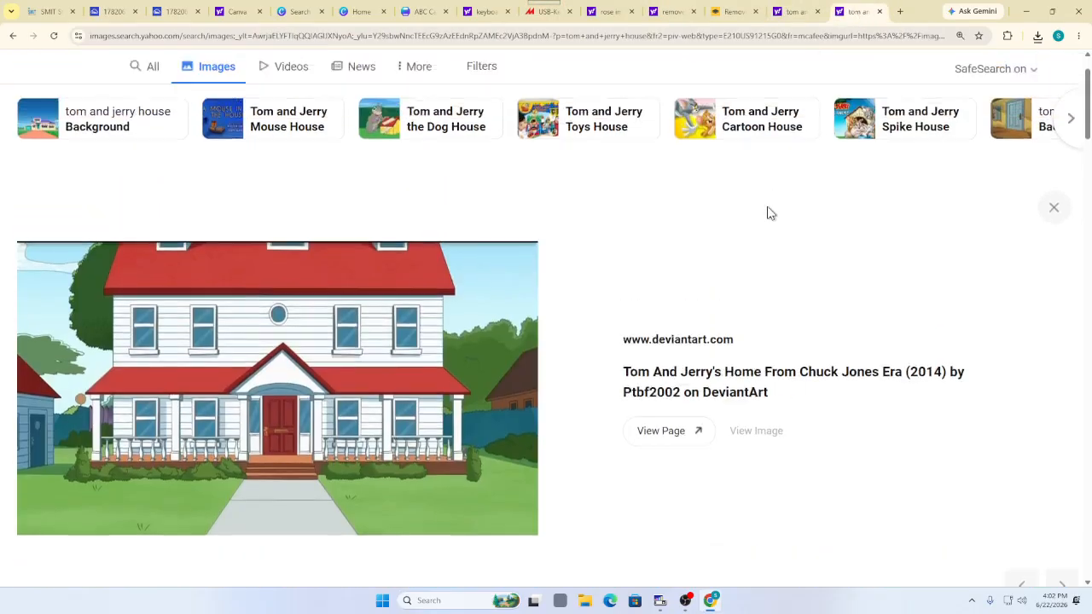
pyautogui.scroll(3, 760, 285)
pyautogui.scroll(-10, 725, 281)
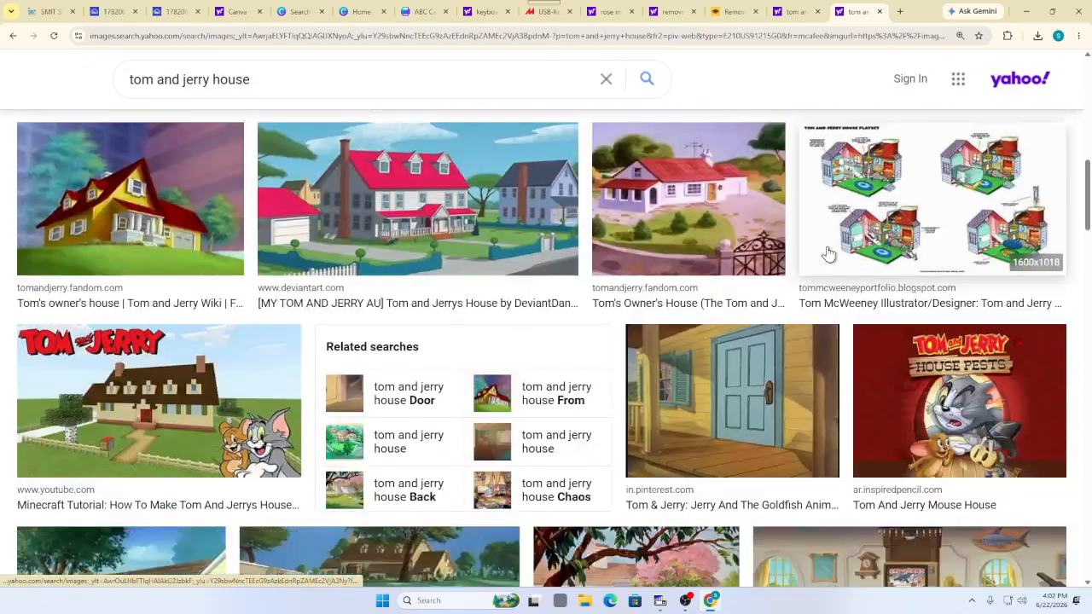
pyautogui.scroll(-5, 827, 253)
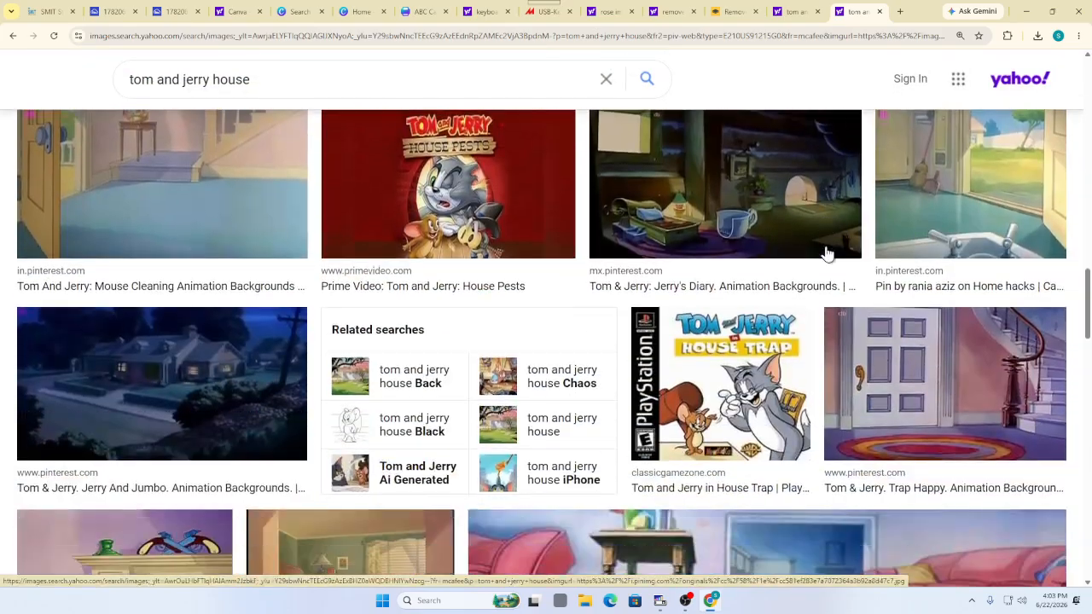
pyautogui.scroll(-5, 695, 256)
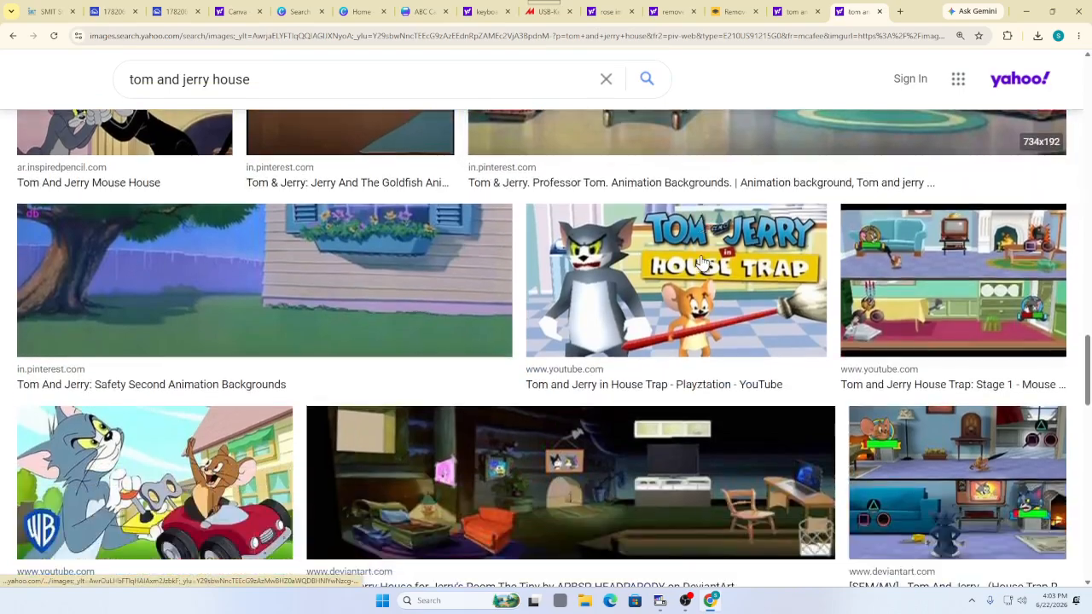
pyautogui.scroll(-5, 701, 265)
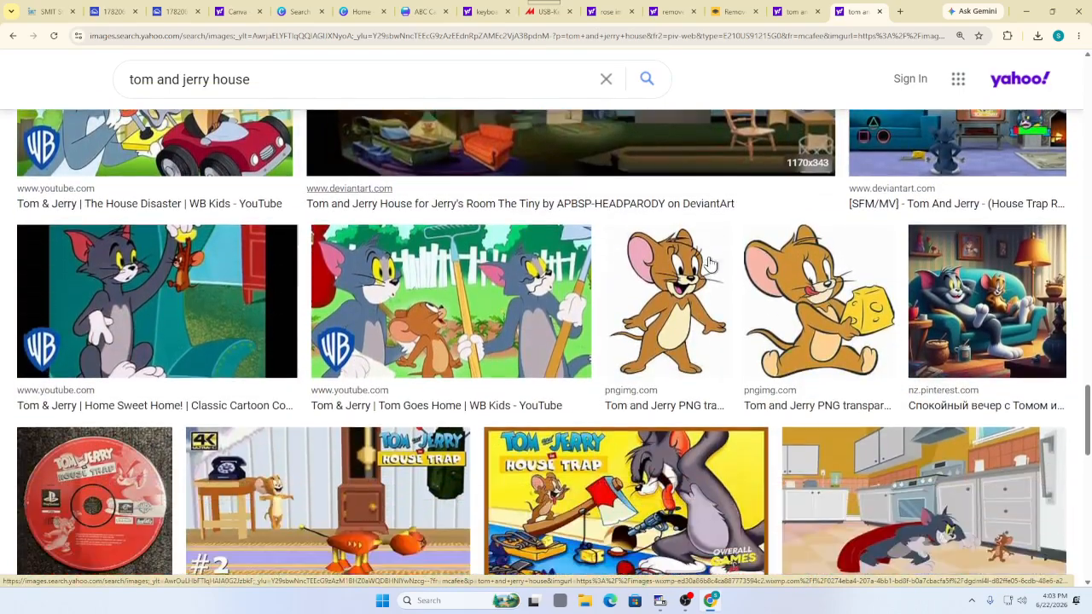
pyautogui.scroll(-2, 717, 275)
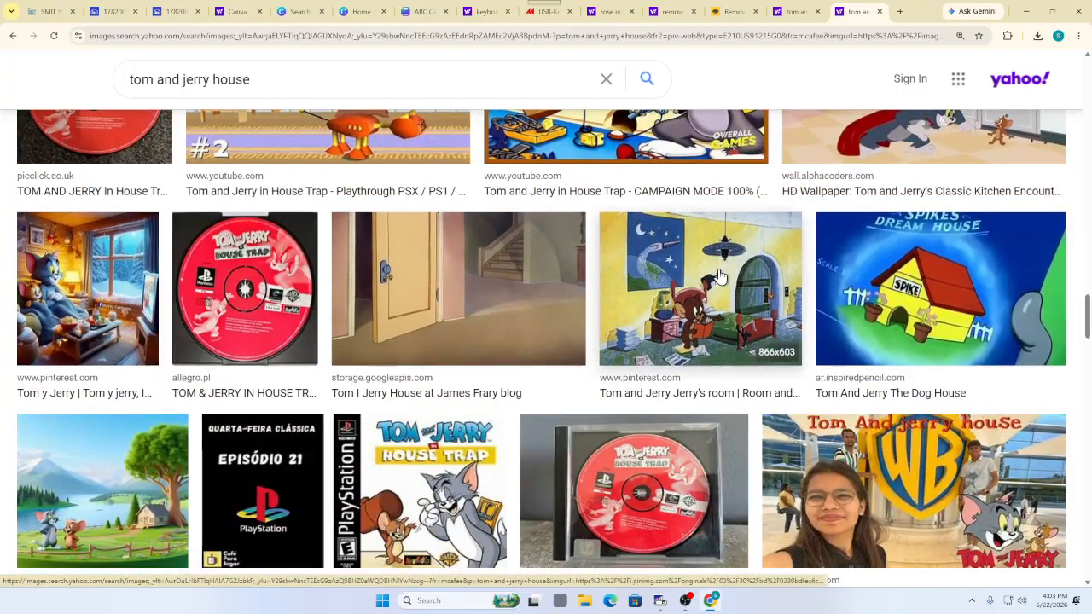
pyautogui.scroll(-1, 598, 339)
pyautogui.scroll(-2, 598, 339)
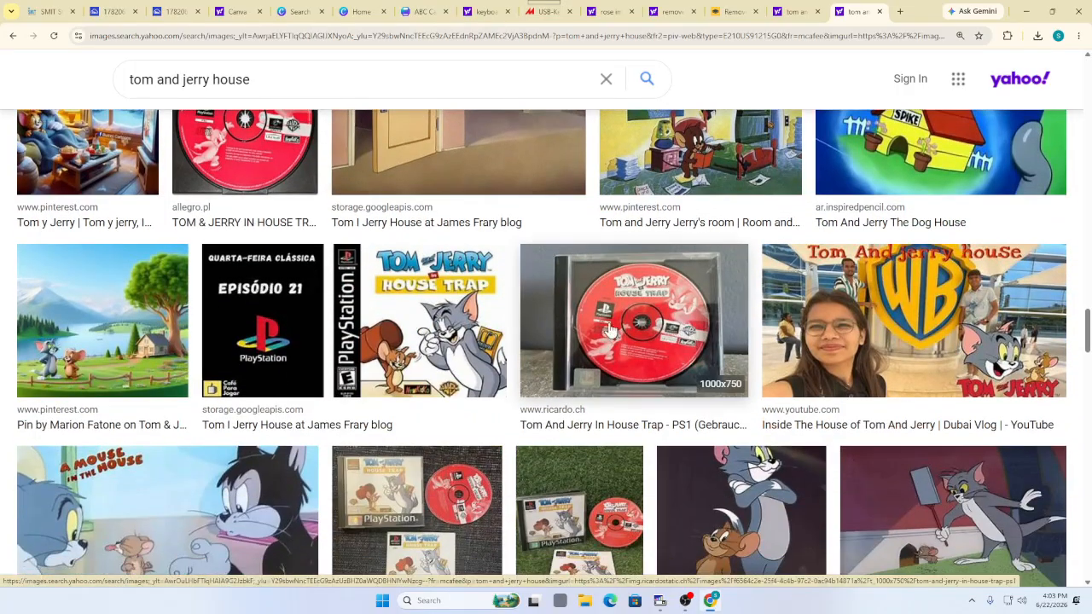
pyautogui.scroll(1, 789, 386)
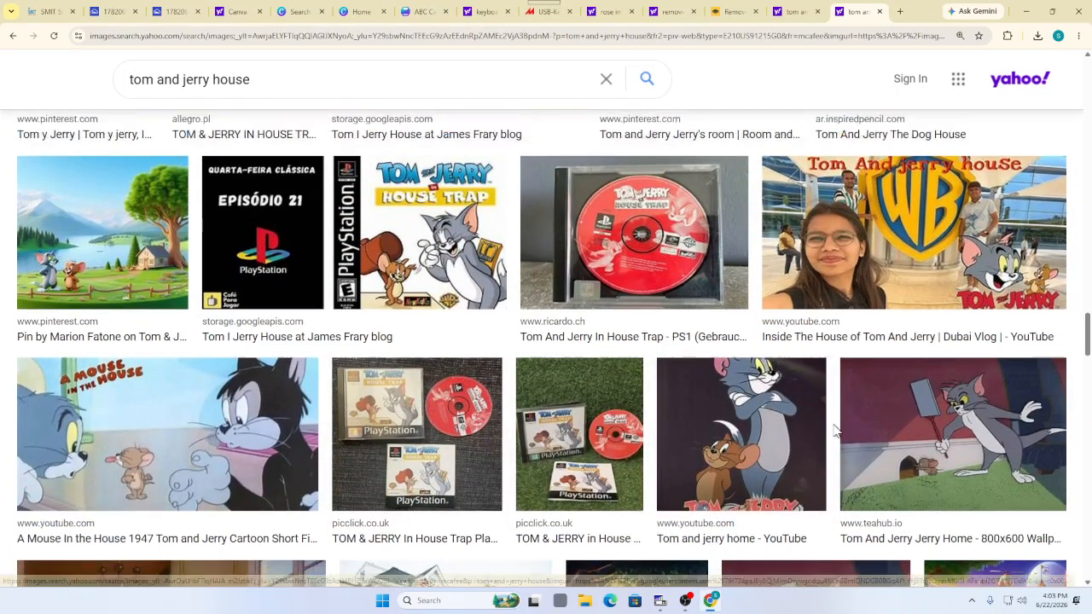
pyautogui.scroll(-1, 836, 367)
pyautogui.click(968, 366)
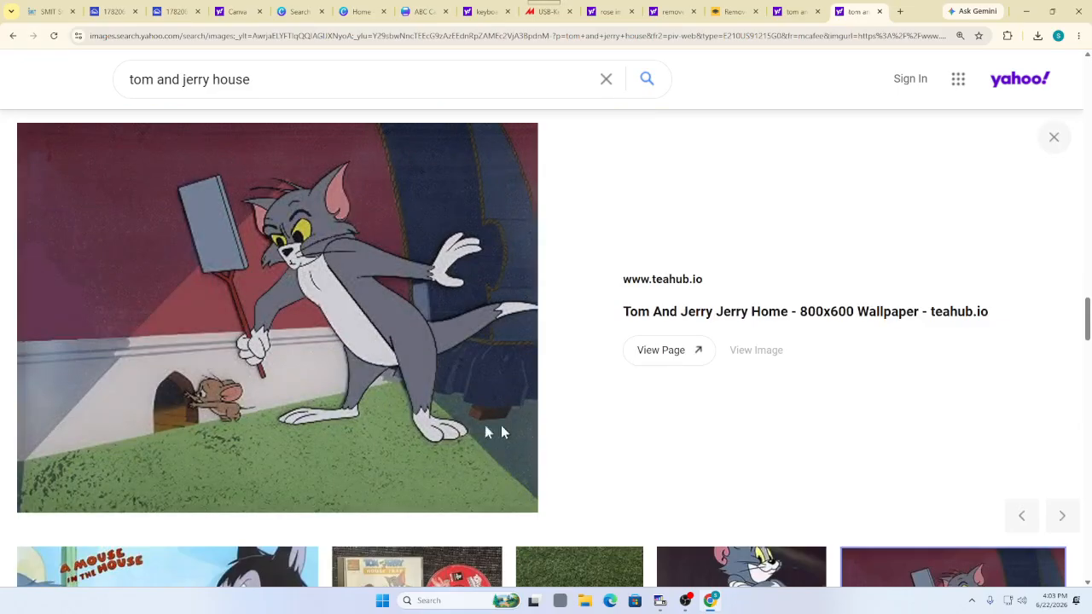
pyautogui.rightClick(173, 215)
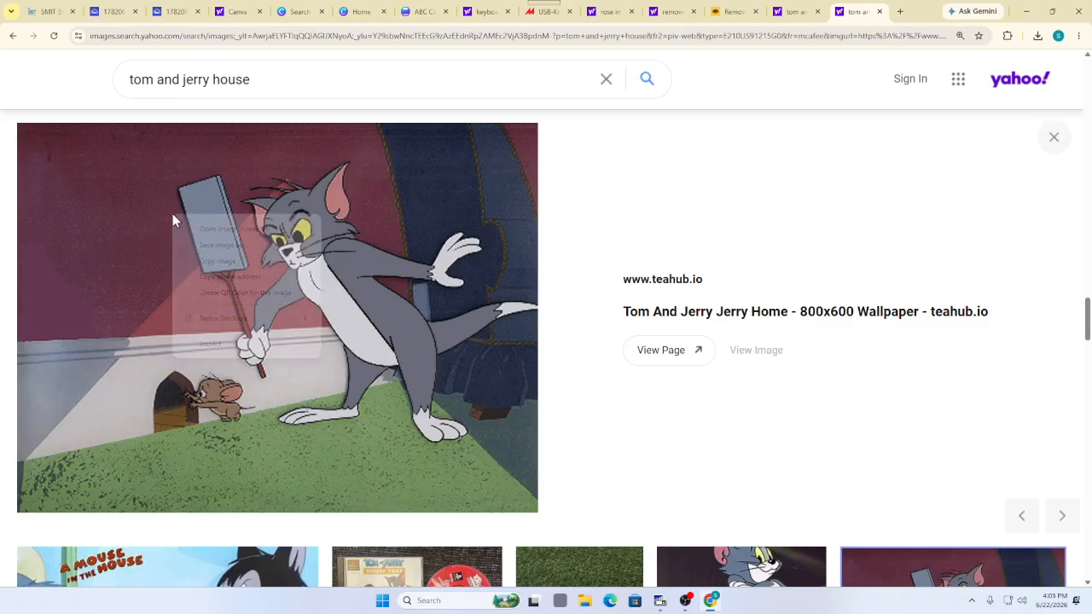
pyautogui.click(240, 253)
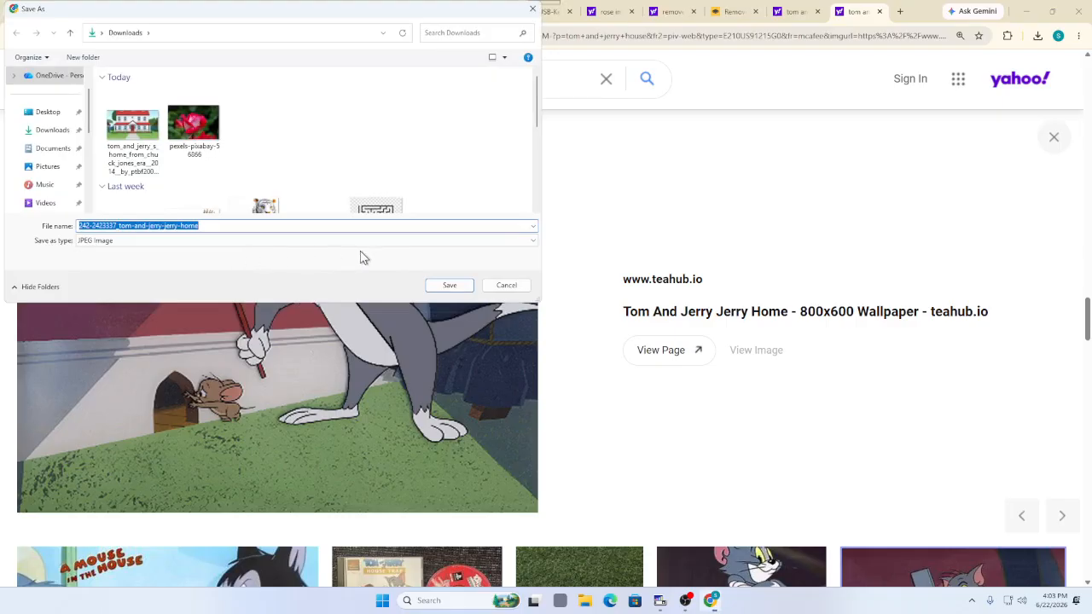
pyautogui.click(450, 287)
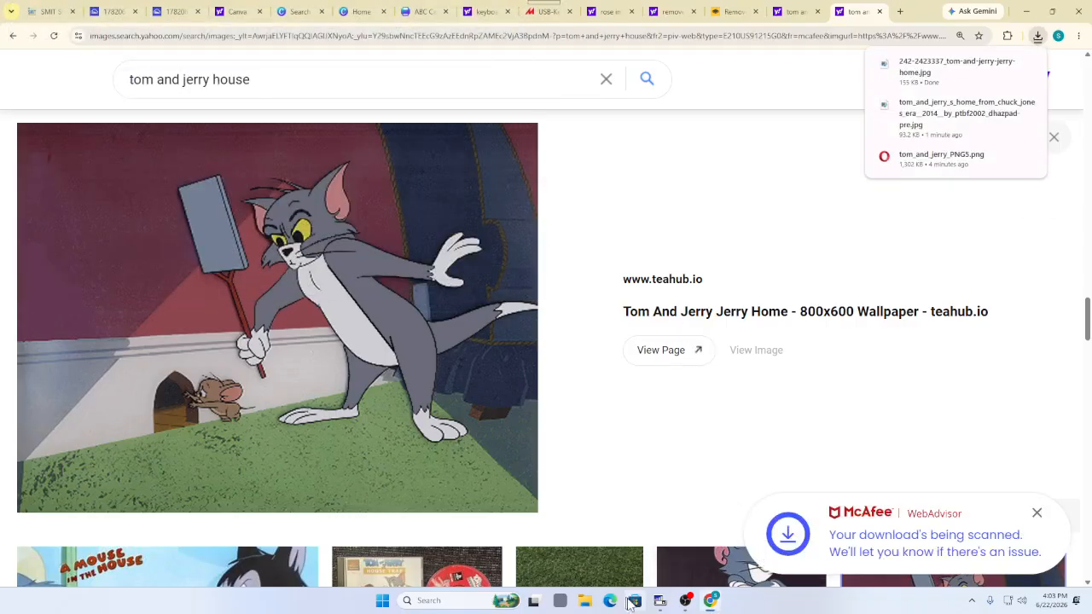
pyautogui.click(672, 11)
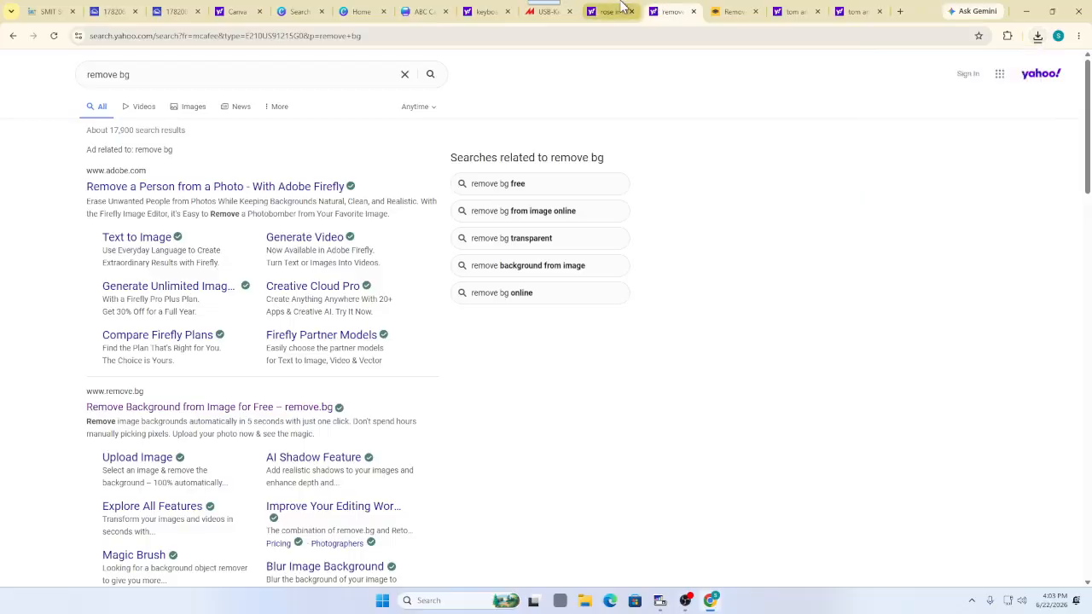
# Upload the downloaded Tom wallpaper JPG to Canva and place it at the card's lower right
pyautogui.click(486, 11)
pyautogui.click(424, 11)
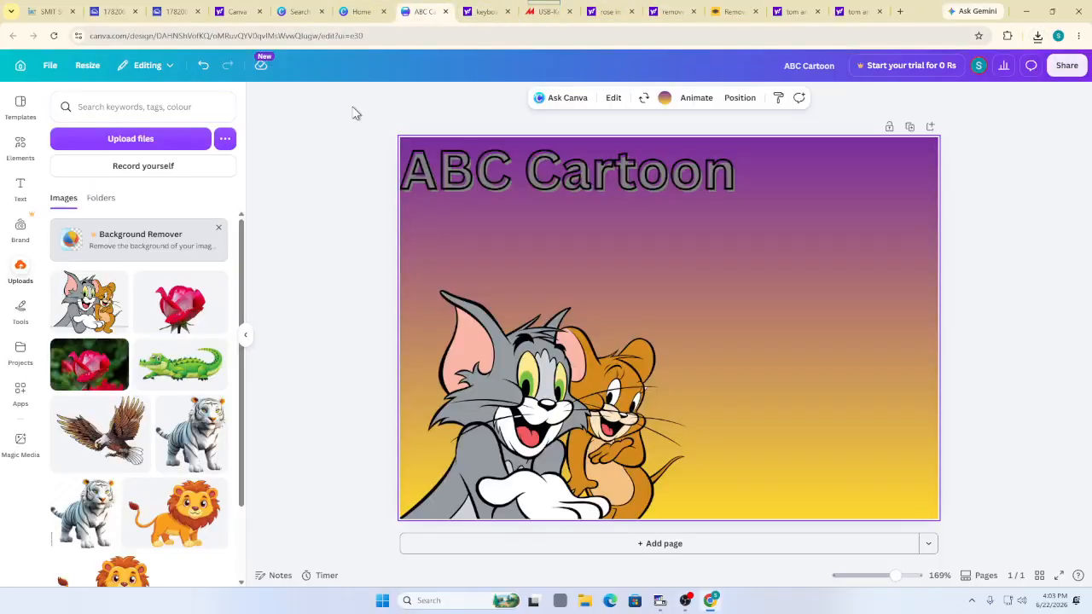
pyautogui.click(21, 273)
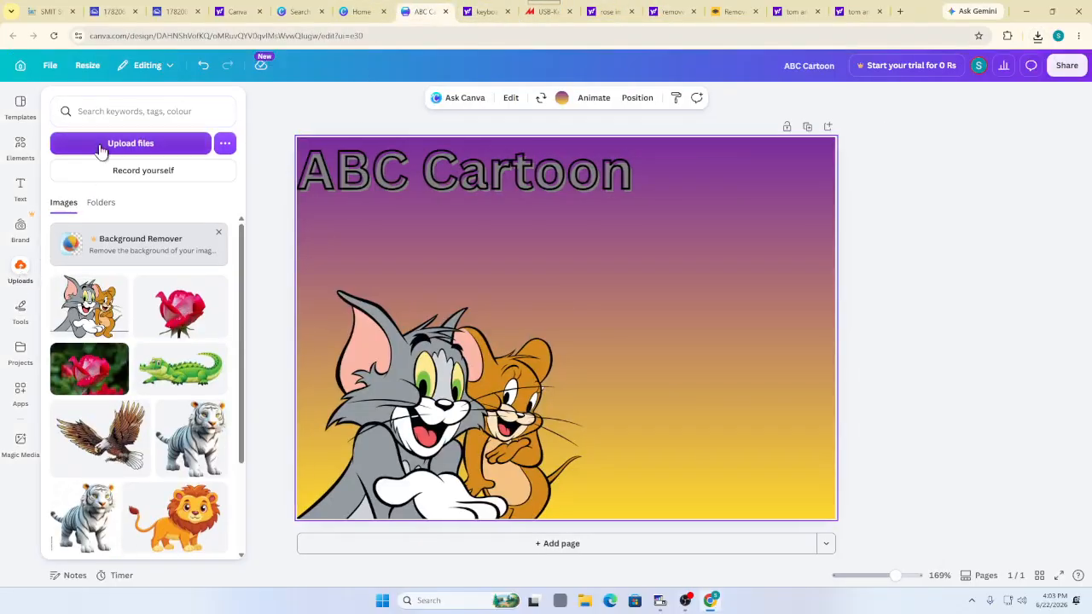
pyautogui.click(100, 147)
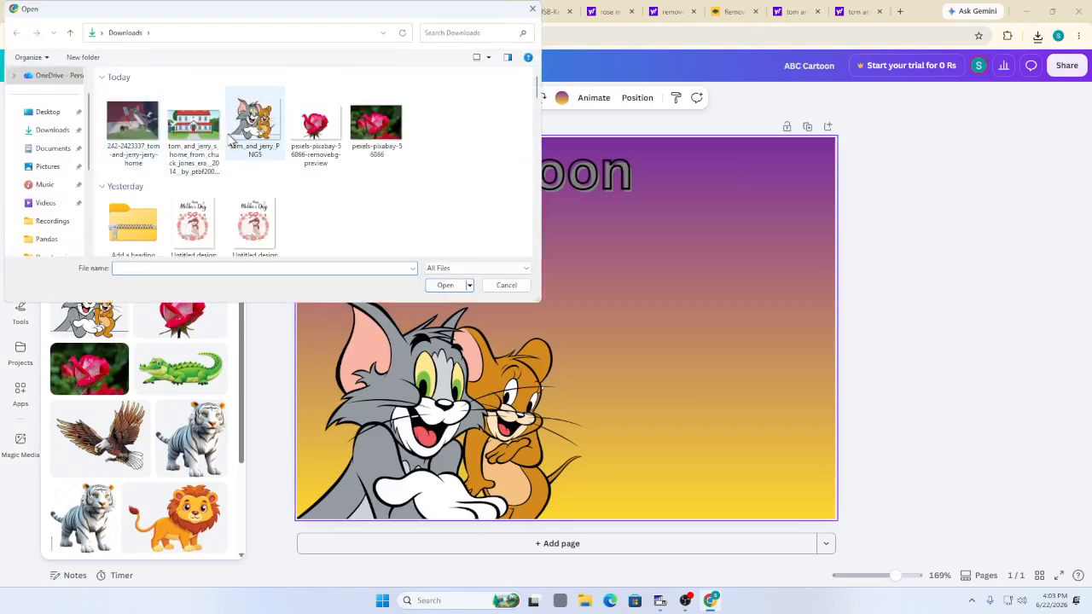
pyautogui.click(131, 135)
pyautogui.click(443, 284)
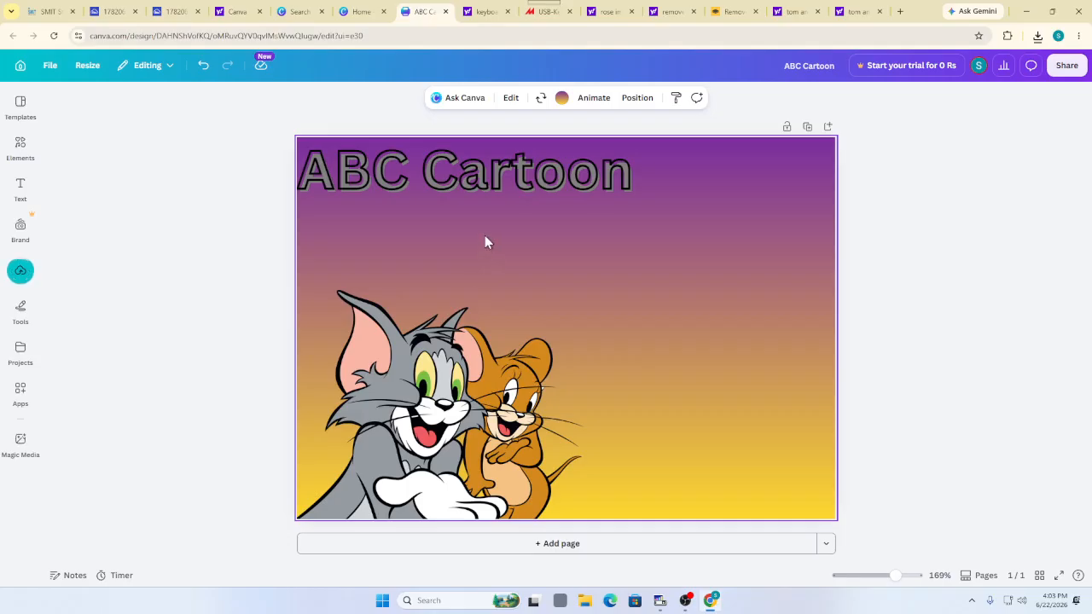
pyautogui.moveTo(22, 260)
pyautogui.click(53, 309)
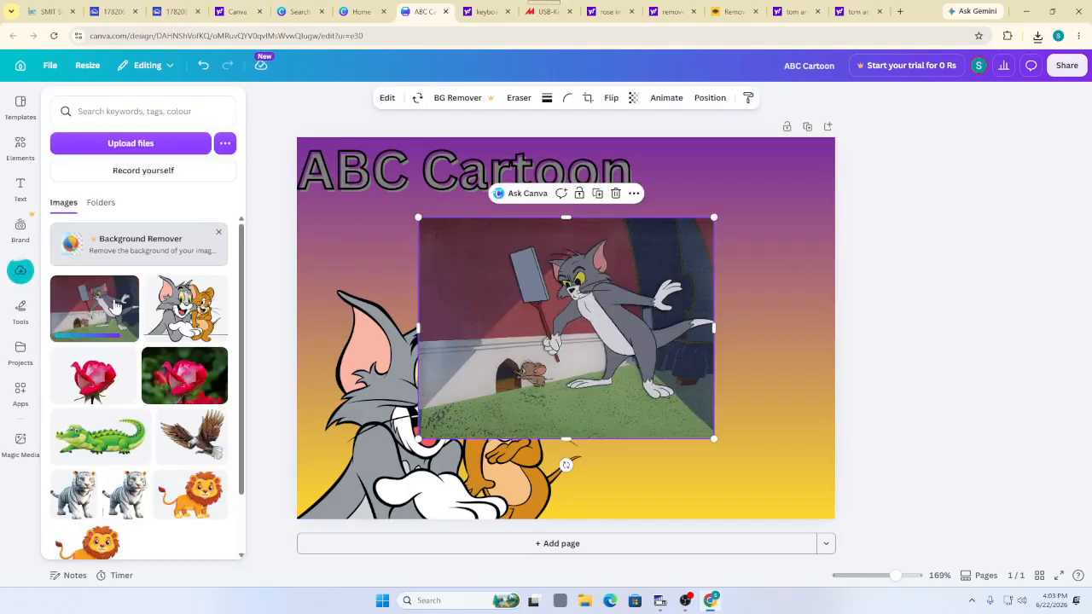
pyautogui.moveTo(612, 316); pyautogui.dragTo(739, 397)
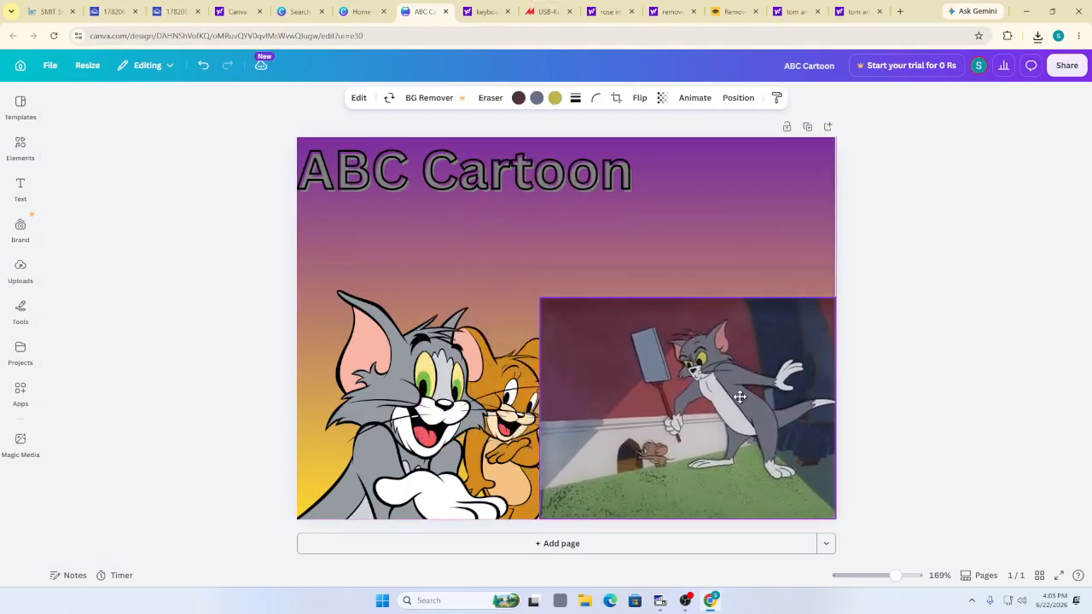
# Fit the Tom picture bottom-right, move Tom and Jerry top-left, and reposition the title
pyautogui.moveTo(471, 409)
pyautogui.mouseDown()
pyautogui.moveTo(456, 387)
pyautogui.moveTo(483, 407)
pyautogui.mouseUp()
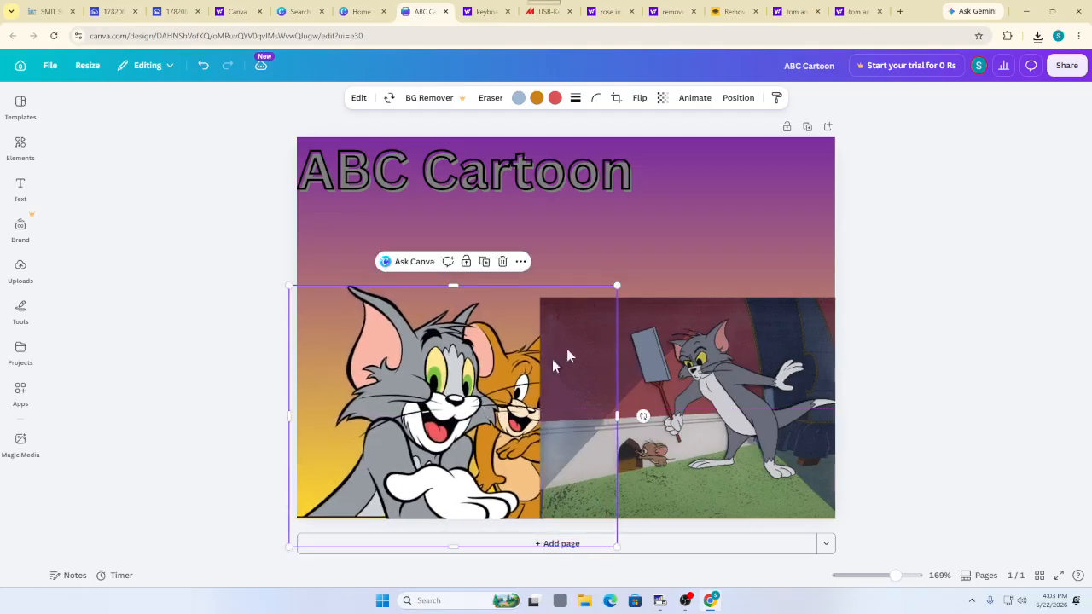
pyautogui.click(626, 396)
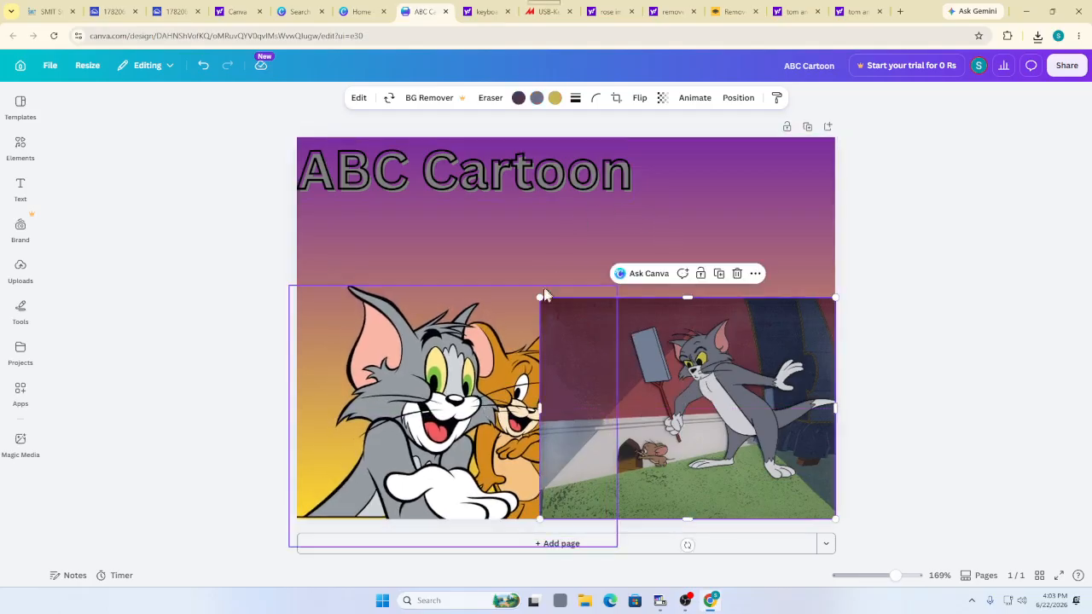
pyautogui.click(541, 239)
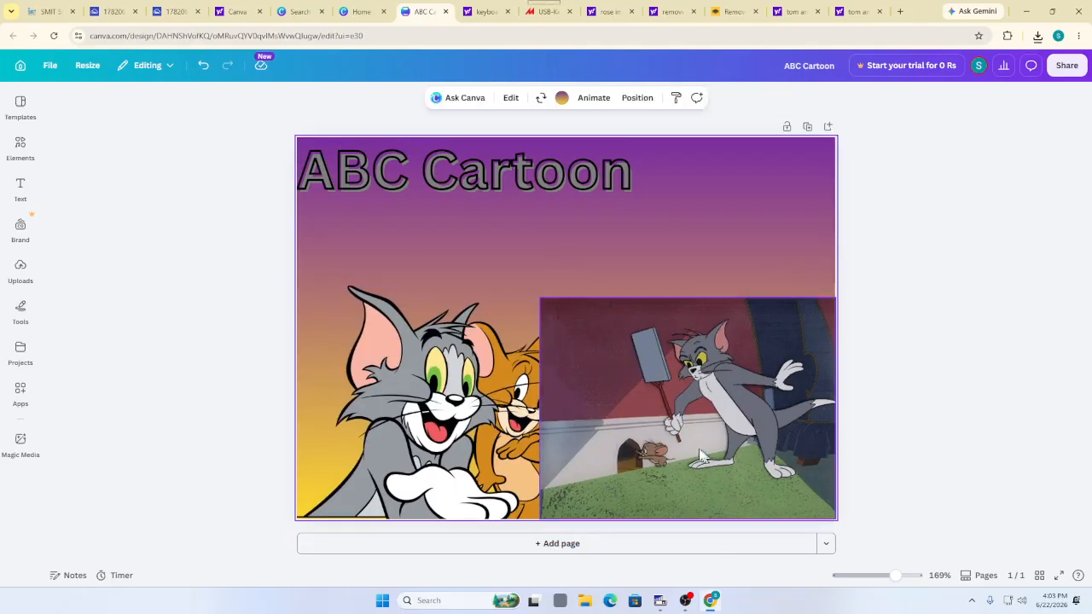
pyautogui.moveTo(620, 333); pyautogui.dragTo(633, 289)
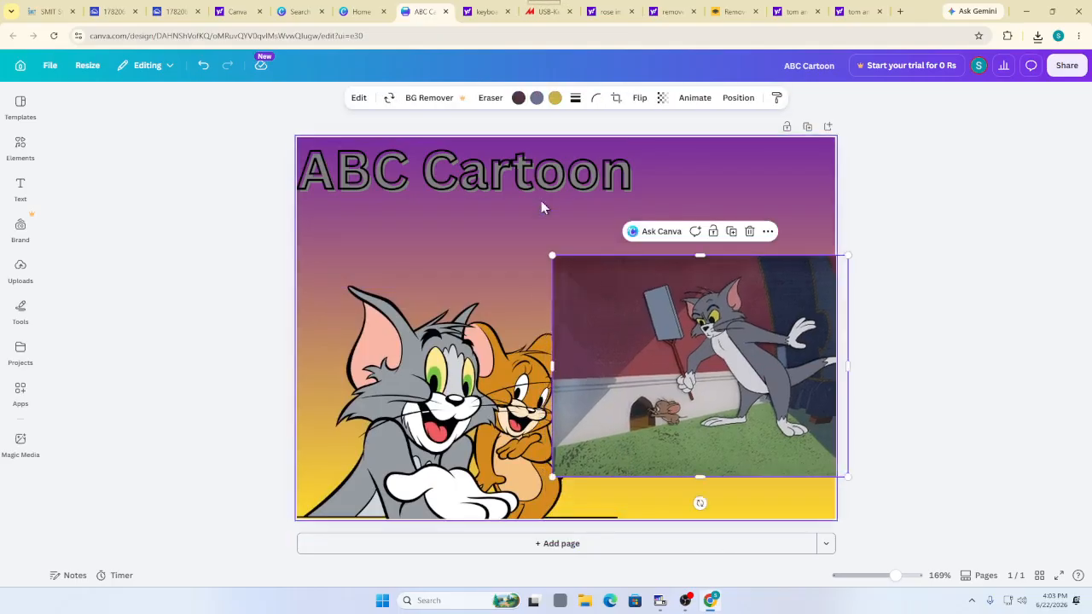
pyautogui.moveTo(500, 200); pyautogui.dragTo(415, 328)
pyautogui.moveTo(653, 396); pyautogui.dragTo(640, 438)
pyautogui.moveTo(448, 430); pyautogui.dragTo(399, 282)
pyautogui.moveTo(469, 309); pyautogui.dragTo(704, 213)
# Move the ABC Cartoon title to the card's top-right and browse the Elements library
pyautogui.click(429, 325)
pyautogui.click(426, 459)
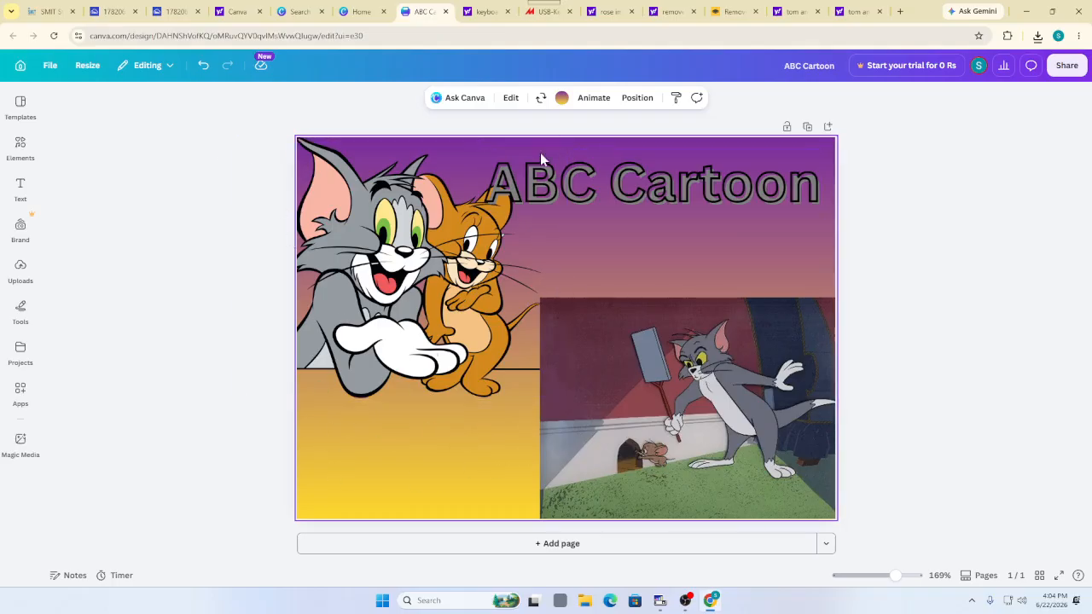
pyautogui.click(20, 143)
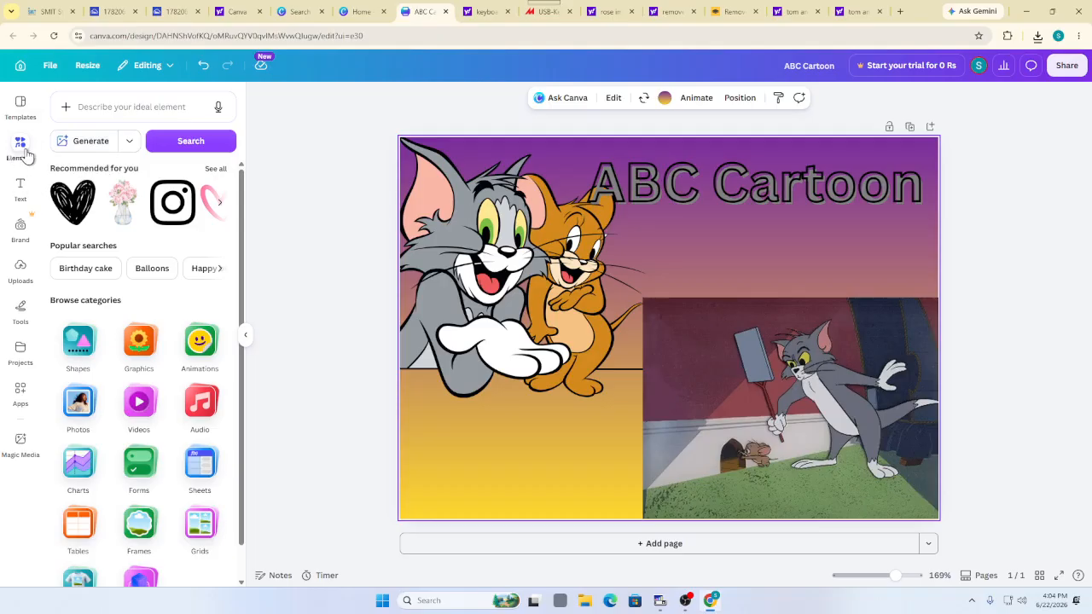
pyautogui.scroll(-1, 156, 319)
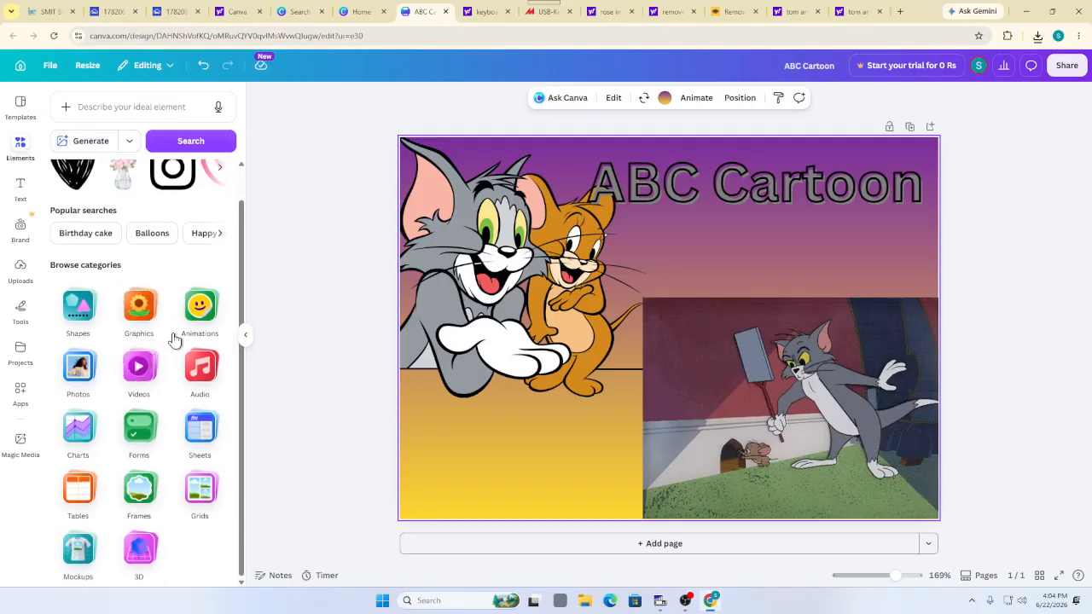
pyautogui.scroll(1, 170, 334)
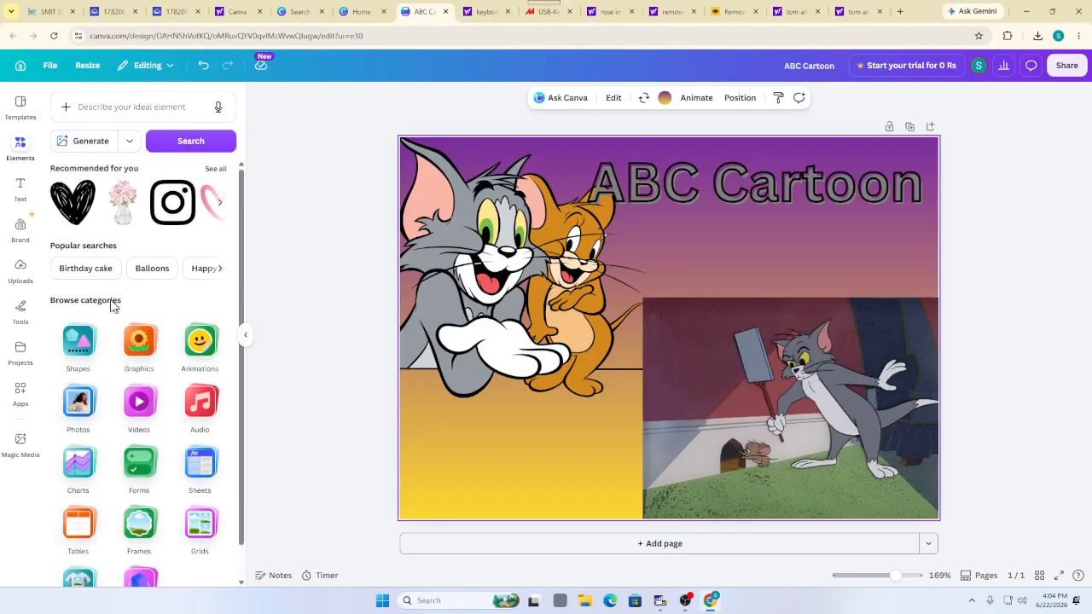
pyautogui.scroll(-1, 120, 346)
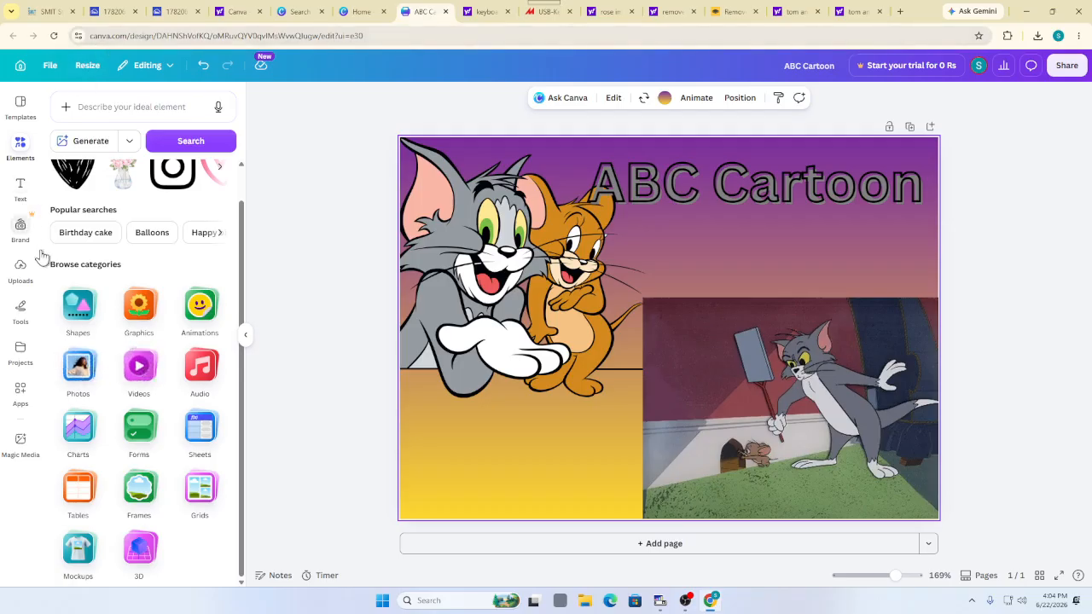
pyautogui.scroll(1, 97, 174)
# Browse the text options and recommended elements, then add a eucalyptus leaf to the card
pyautogui.click(21, 186)
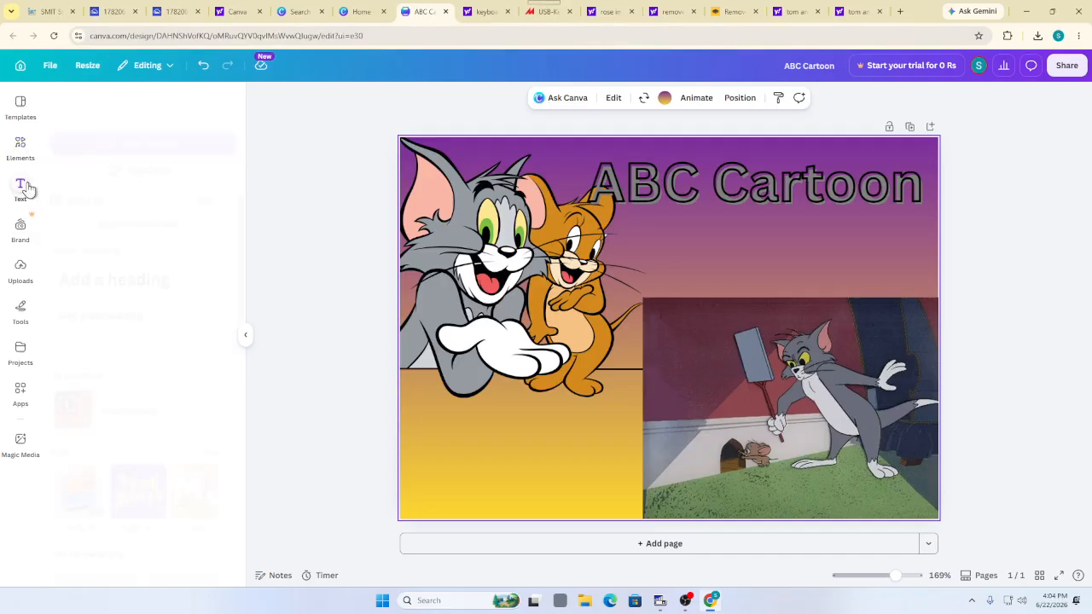
pyautogui.scroll(-2, 146, 275)
pyautogui.scroll(1, 148, 275)
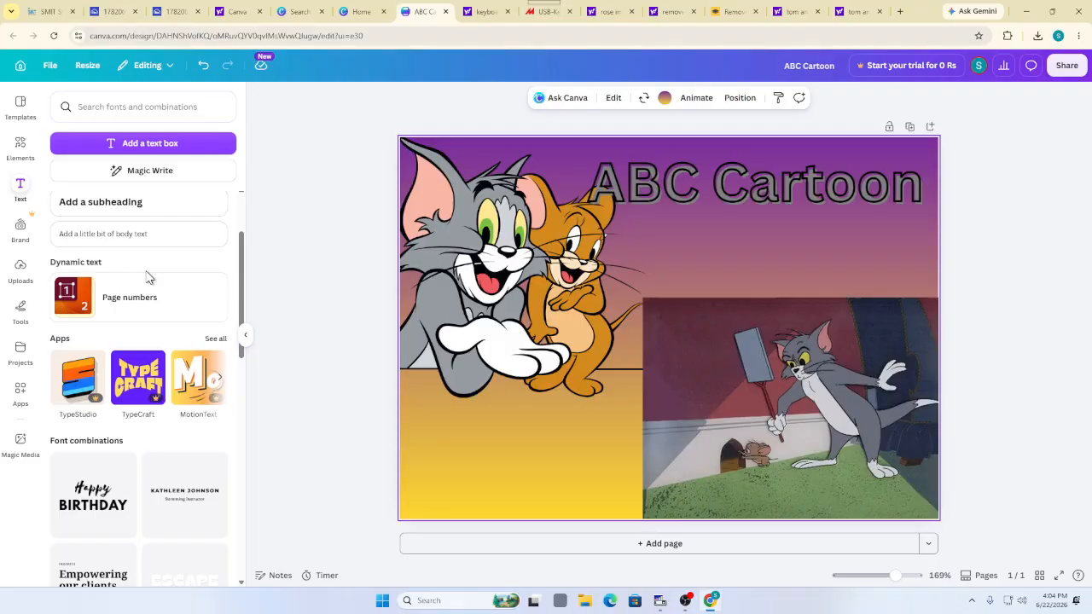
pyautogui.scroll(-2, 147, 285)
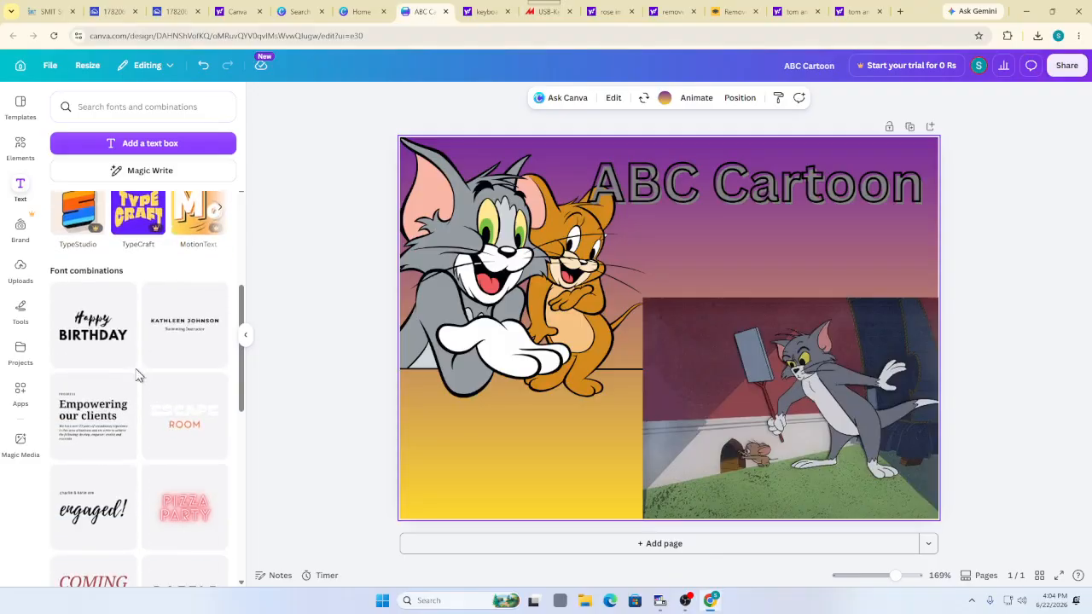
pyautogui.scroll(4, 140, 358)
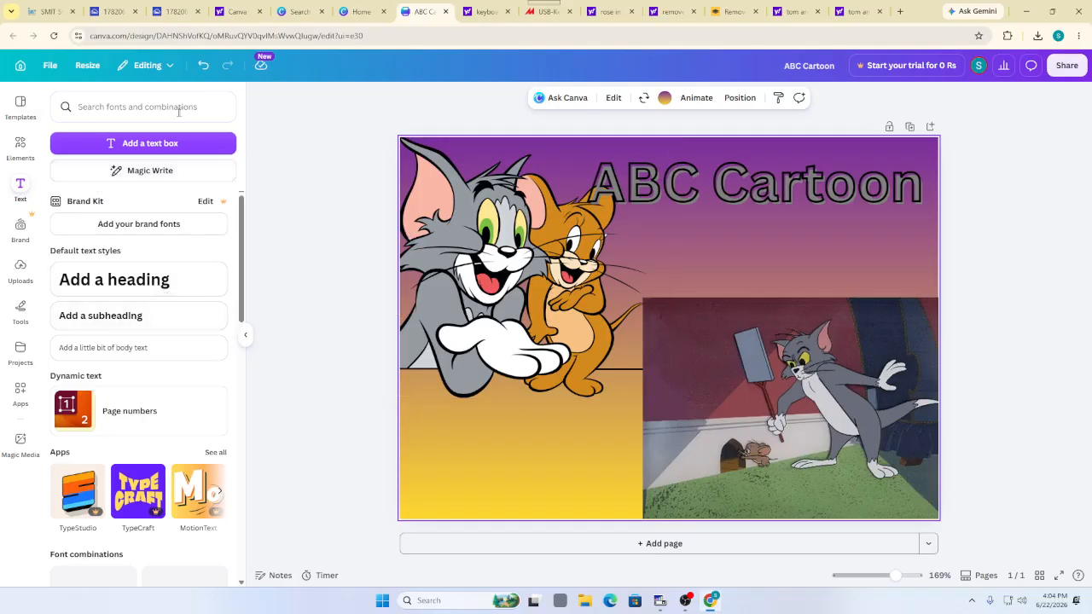
pyautogui.click(20, 159)
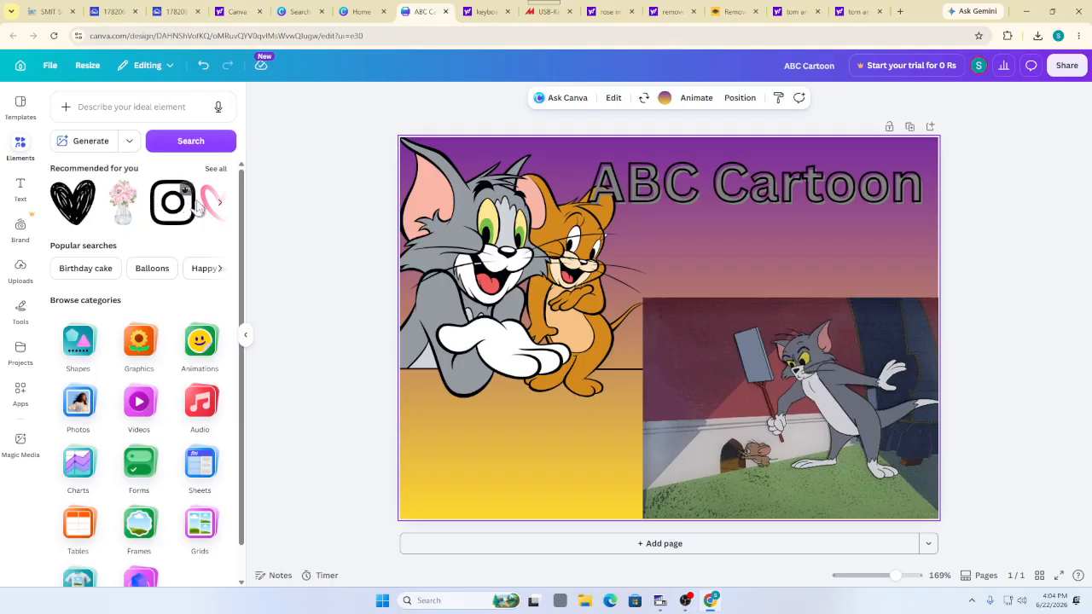
pyautogui.click(223, 208)
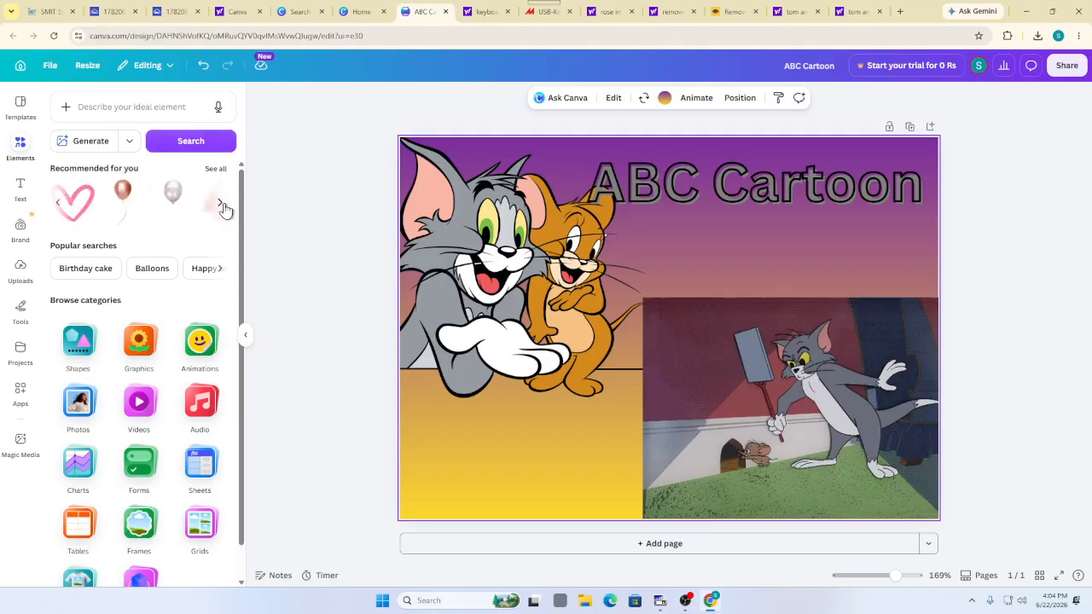
pyautogui.click(222, 207)
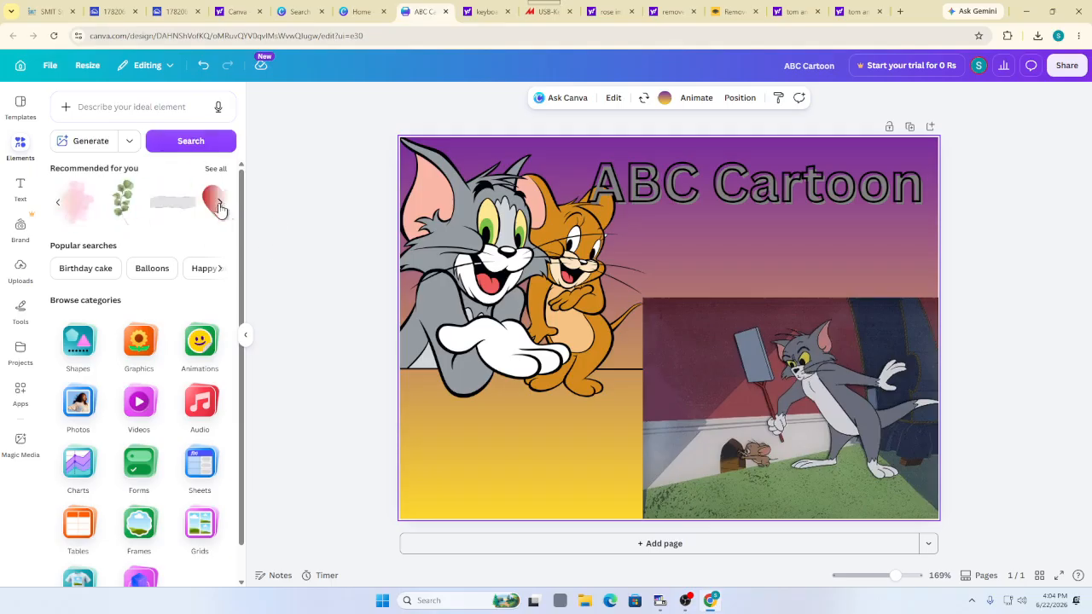
pyautogui.click(111, 210)
# Shrink the eucalyptus leaf to a small sprig in the card's bottom-left corner
pyautogui.moveTo(644, 325); pyautogui.dragTo(424, 370)
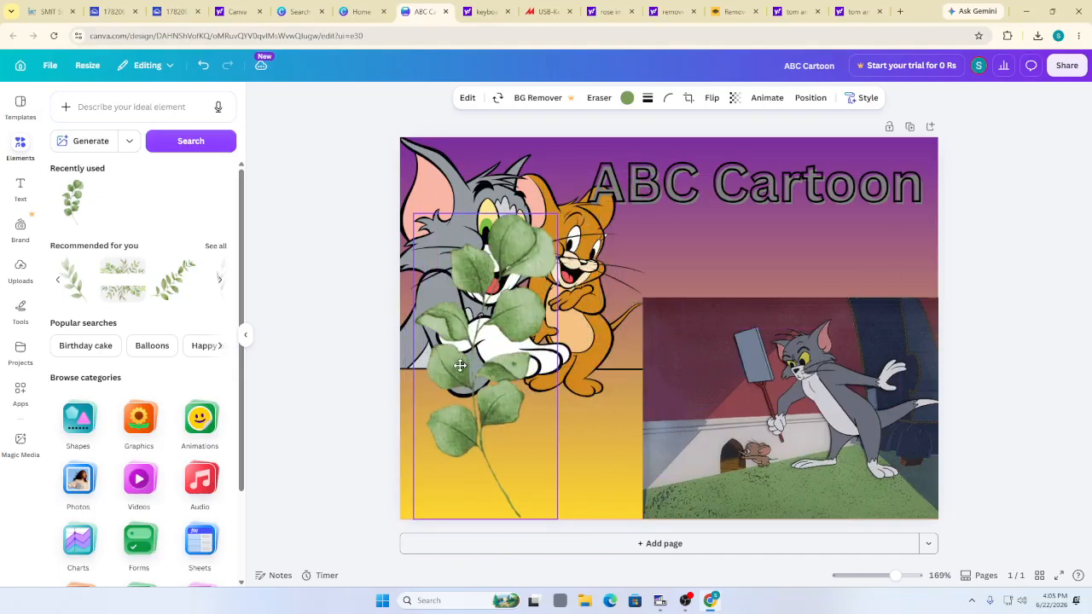
pyautogui.click(598, 258)
pyautogui.moveTo(599, 260); pyautogui.dragTo(774, 258)
pyautogui.click(559, 218)
pyautogui.moveTo(560, 215); pyautogui.dragTo(481, 380)
pyautogui.moveTo(461, 416); pyautogui.dragTo(445, 411)
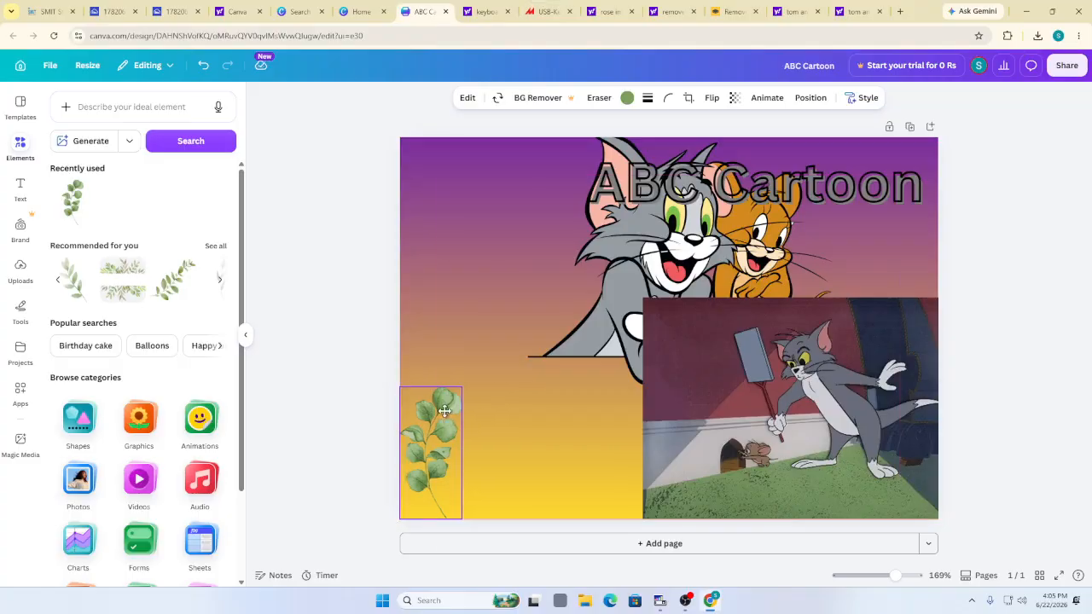
# Shrink the lower Tom picture, shift Tom and Jerry left, and shrink the ABC Cartoon title
pyautogui.click(789, 328)
pyautogui.moveTo(644, 300); pyautogui.dragTo(725, 359)
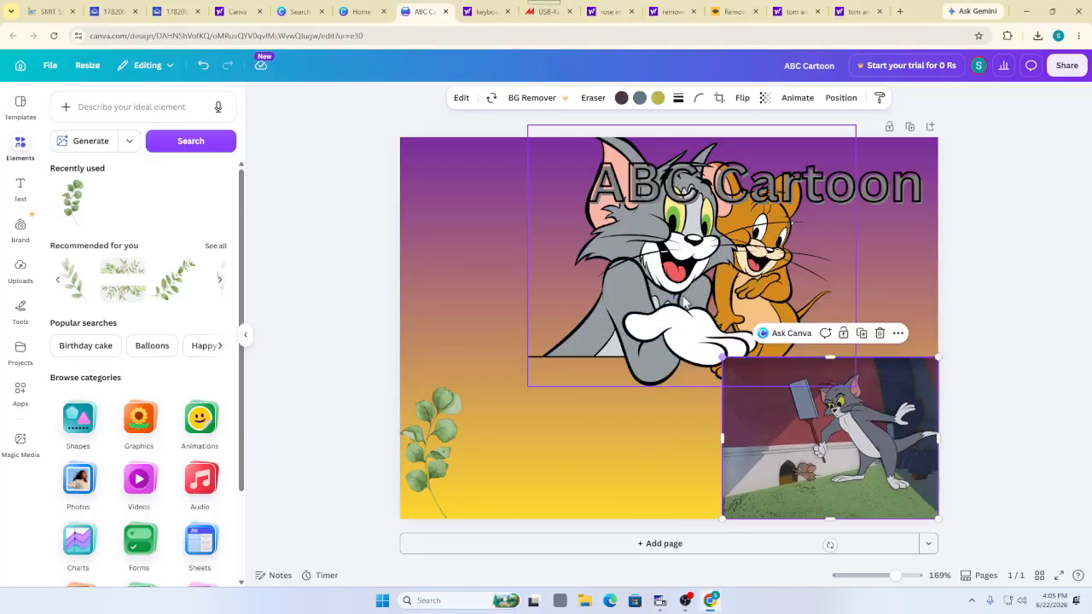
pyautogui.moveTo(650, 272); pyautogui.dragTo(482, 272)
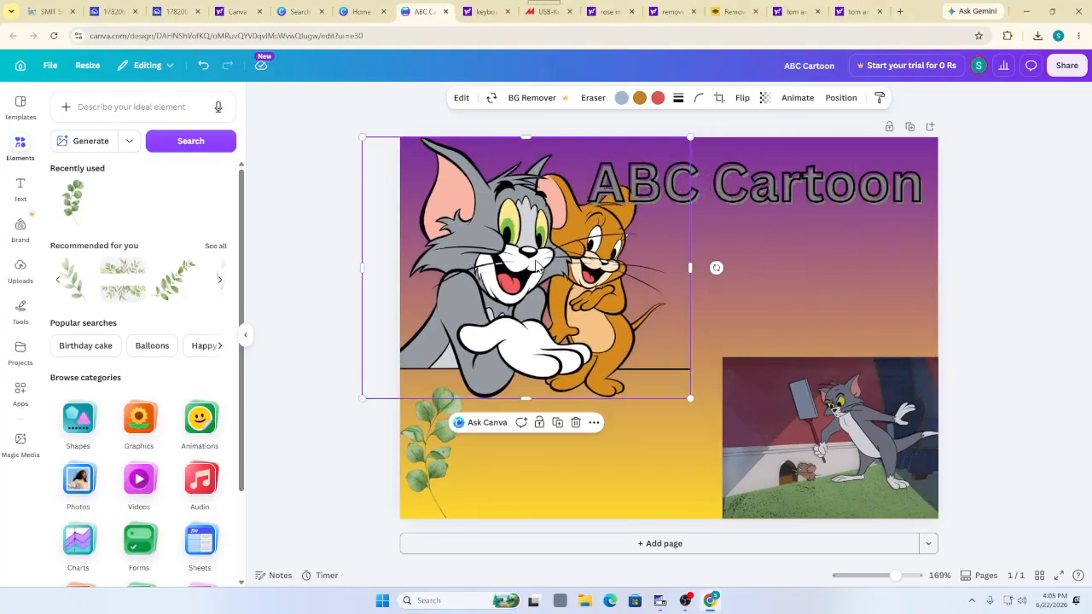
pyautogui.click(512, 443)
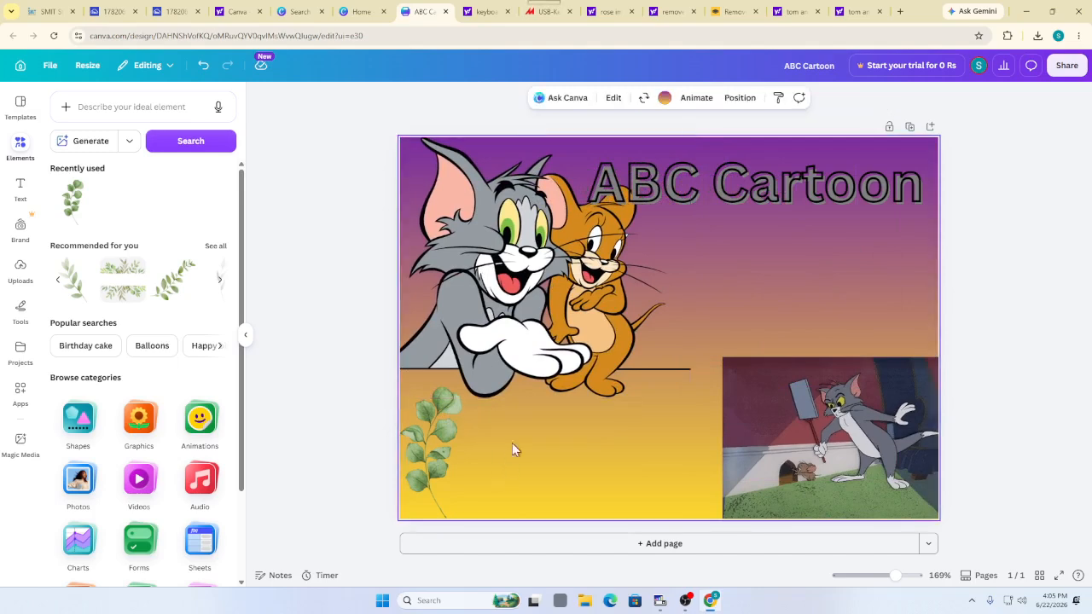
pyautogui.click(609, 171)
pyautogui.moveTo(588, 150); pyautogui.dragTo(695, 151)
pyautogui.click(669, 271)
pyautogui.click(517, 509)
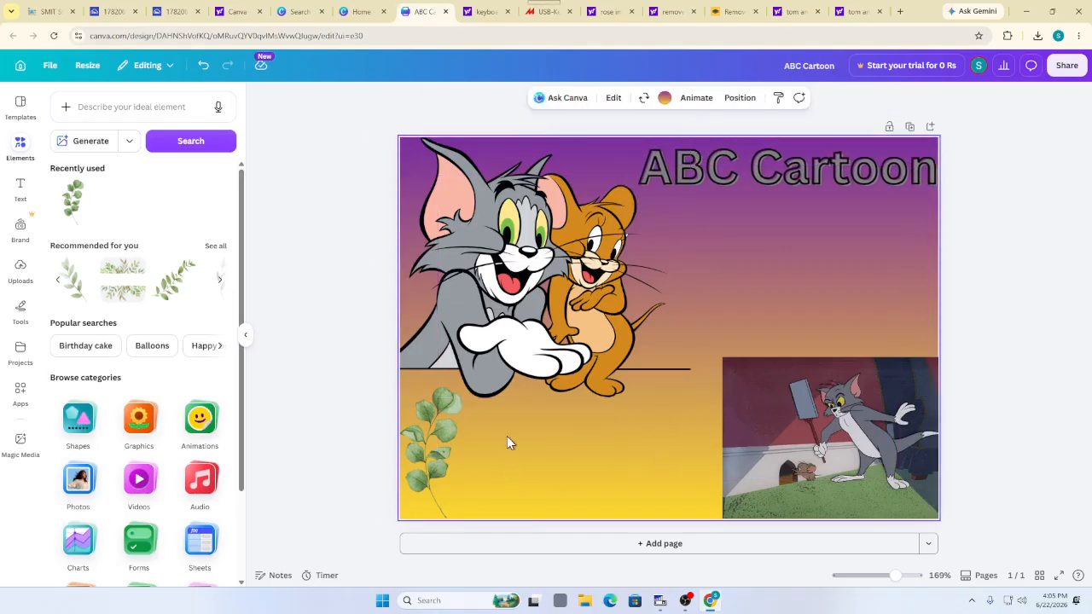
# Show the full grid of recommended leaf and flower elements
pyautogui.click(221, 281)
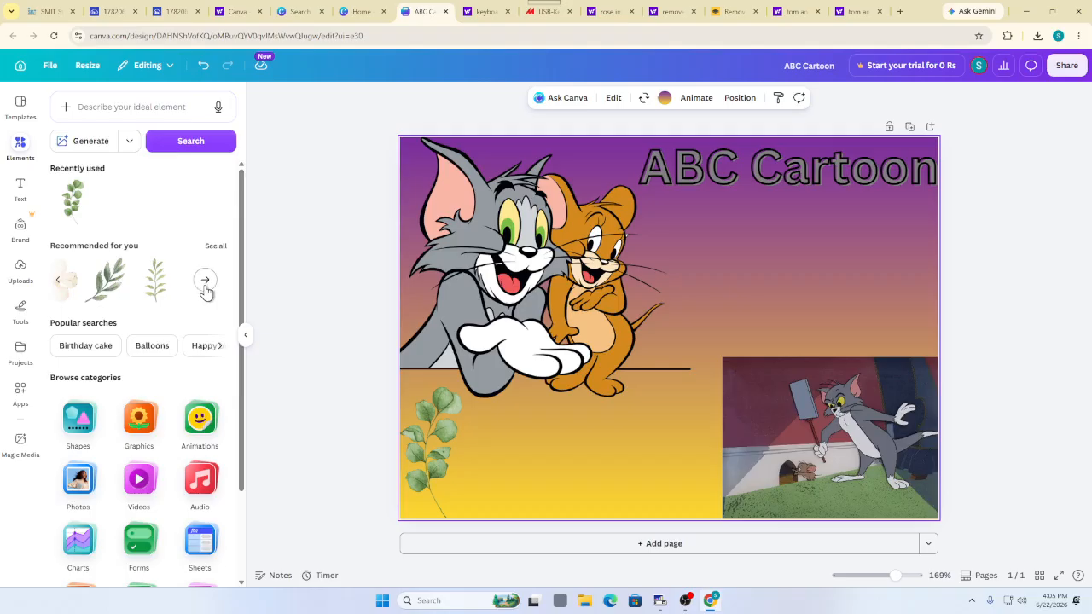
pyautogui.click(205, 285)
pyautogui.scroll(-5, 120, 327)
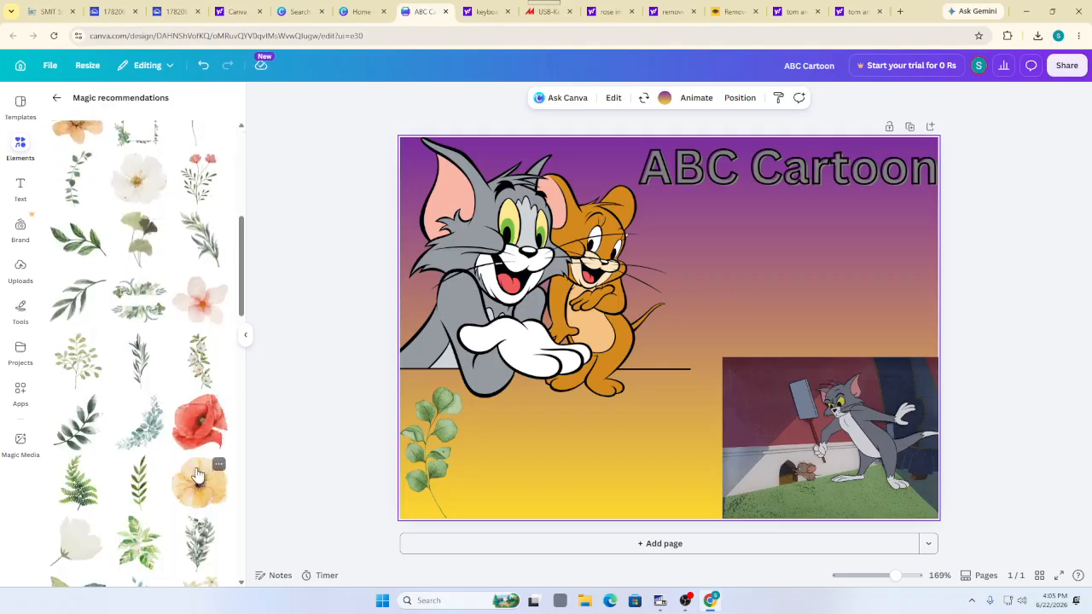
# Try a red poppy element on Tom's hand, then delete it
pyautogui.click(213, 427)
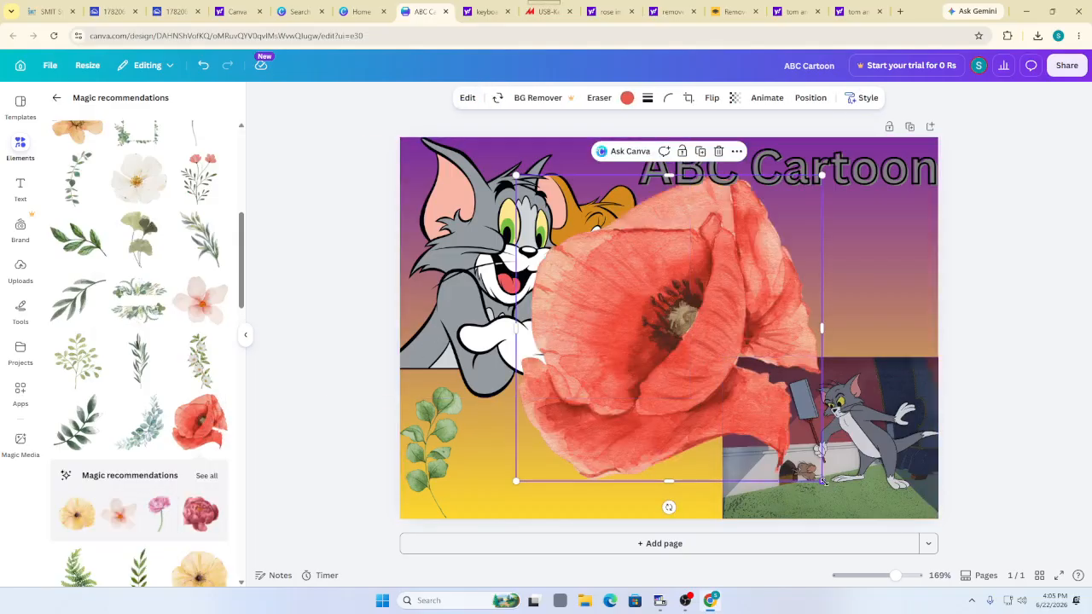
pyautogui.moveTo(827, 482)
pyautogui.mouseDown()
pyautogui.moveTo(740, 312)
pyautogui.moveTo(609, 296)
pyautogui.moveTo(562, 206)
pyautogui.moveTo(566, 186)
pyautogui.moveTo(621, 198)
pyautogui.moveTo(665, 362)
pyautogui.moveTo(639, 453)
pyautogui.moveTo(559, 458)
pyautogui.moveTo(483, 480)
pyautogui.moveTo(504, 390)
pyautogui.moveTo(586, 293)
pyautogui.moveTo(580, 318)
pyautogui.moveTo(529, 337)
pyautogui.moveTo(495, 299)
pyautogui.mouseUp()
pyautogui.click(633, 443)
pyautogui.moveTo(543, 344); pyautogui.dragTo(558, 357)
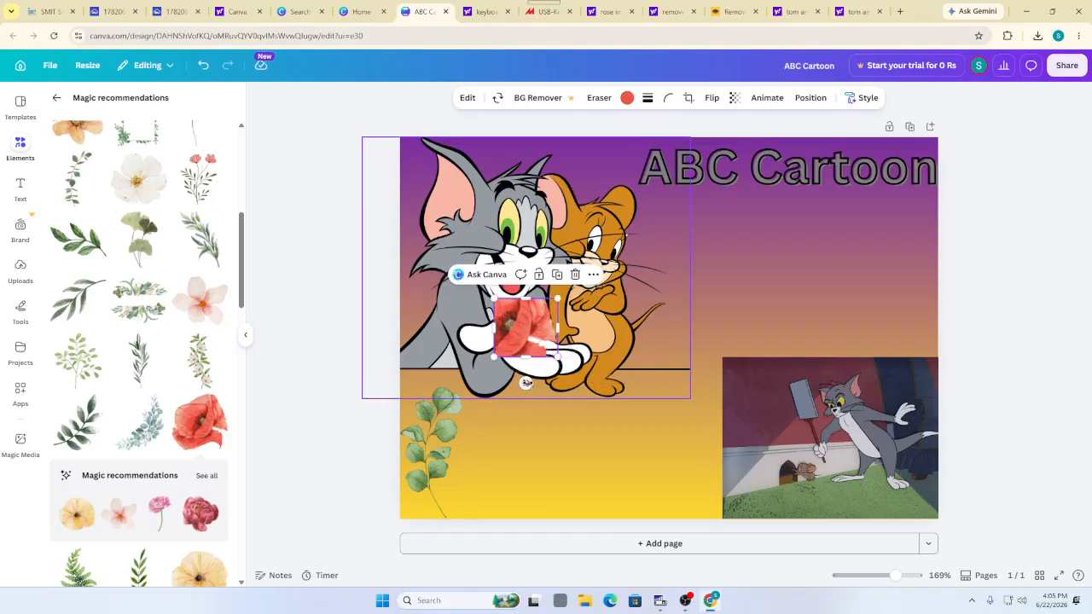
pyautogui.click(575, 275)
pyautogui.scroll(-3, 158, 294)
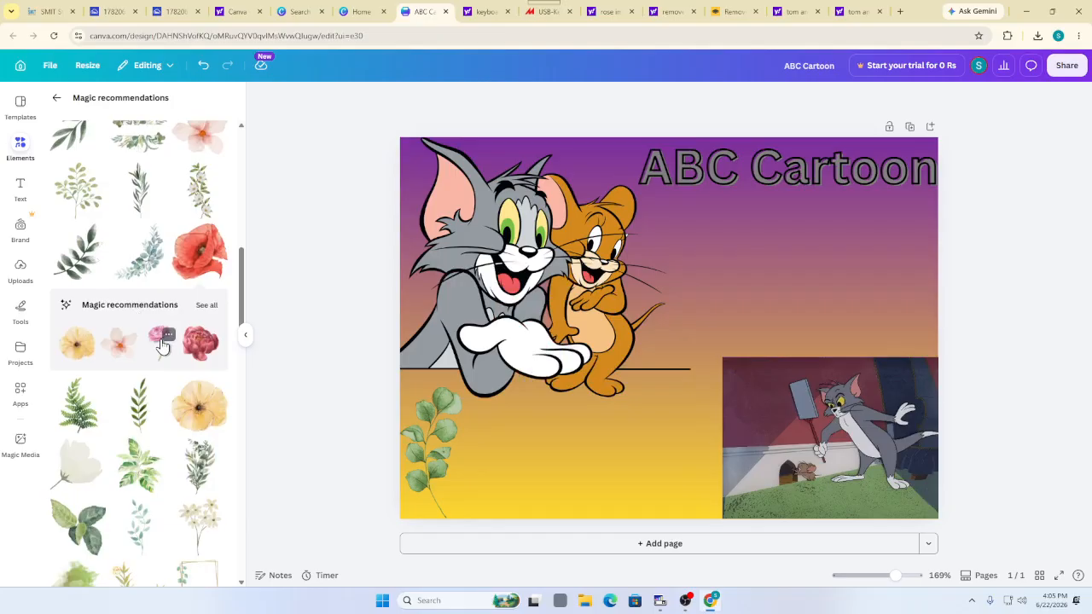
# Add a pink rose, shrink it, tilt it to -44° and rest it in Tom's hand
pyautogui.click(162, 345)
pyautogui.moveTo(636, 322); pyautogui.dragTo(495, 309)
pyautogui.moveTo(630, 465); pyautogui.dragTo(537, 339)
pyautogui.moveTo(465, 285); pyautogui.dragTo(478, 353)
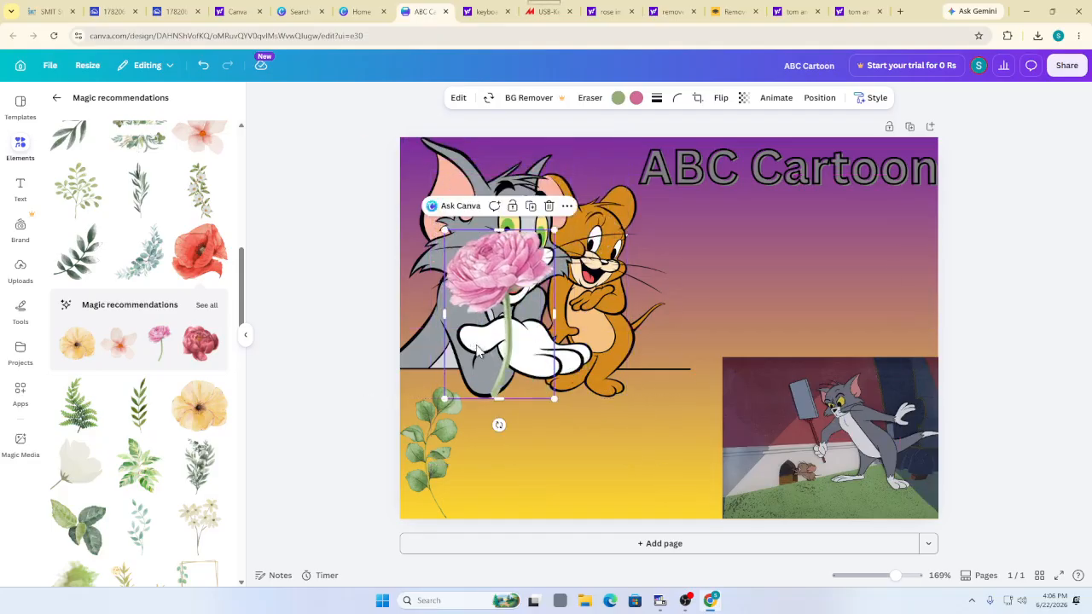
pyautogui.moveTo(499, 425); pyautogui.dragTo(595, 258)
pyautogui.moveTo(522, 294); pyautogui.dragTo(542, 337)
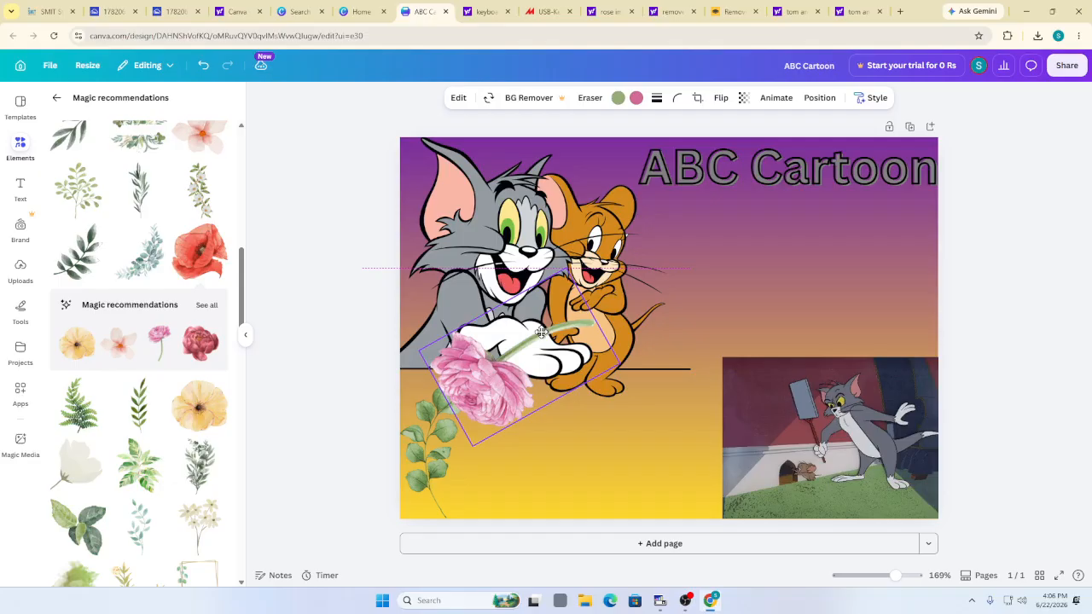
pyautogui.moveTo(622, 365); pyautogui.dragTo(537, 350)
pyautogui.click(710, 458)
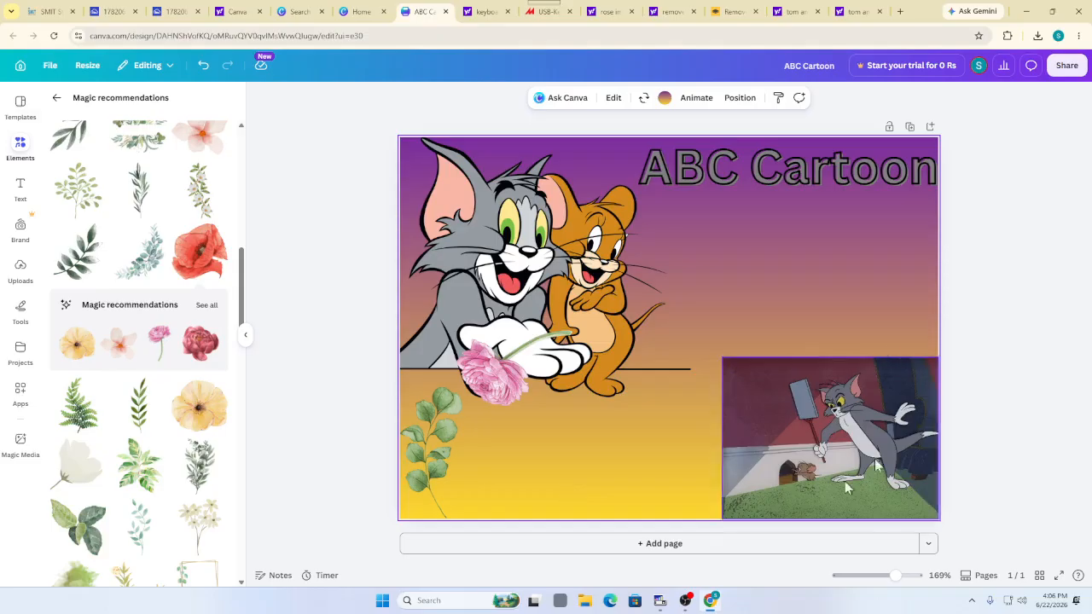
# Crop the left side and a bottom strip off the Tom-with-hammer picture and set it bottom-right
pyautogui.click(808, 412)
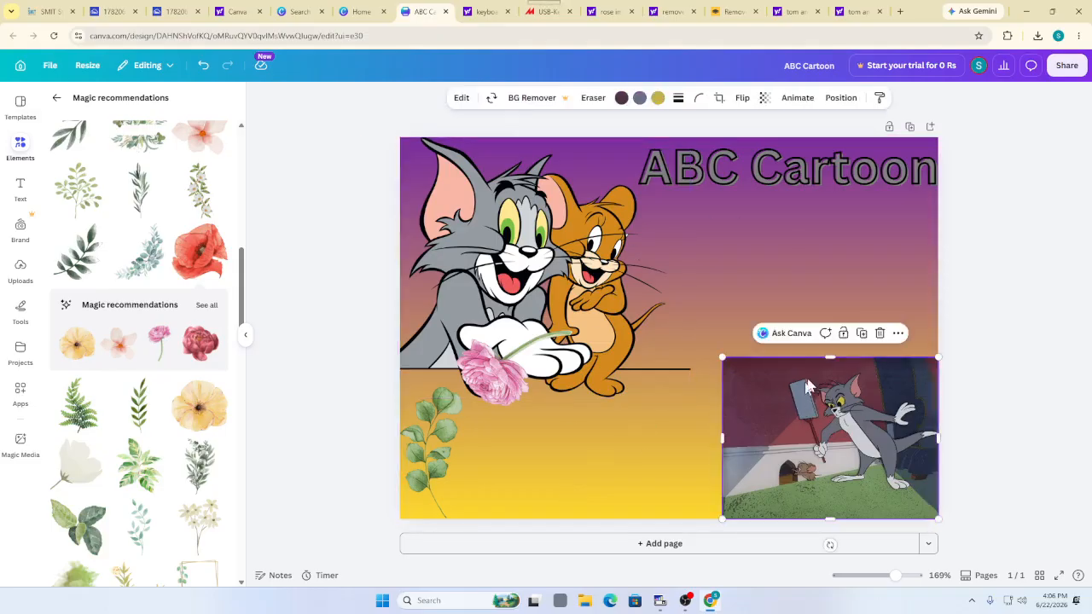
pyautogui.moveTo(825, 481); pyautogui.dragTo(772, 348)
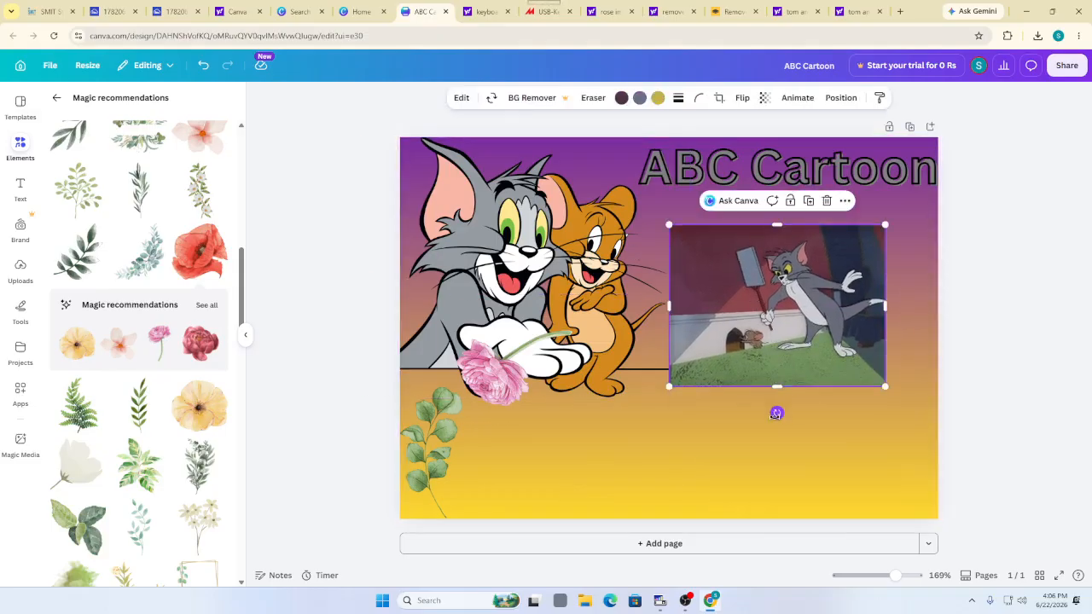
pyautogui.moveTo(776, 414)
pyautogui.mouseDown()
pyautogui.moveTo(808, 411)
pyautogui.moveTo(842, 388)
pyautogui.moveTo(866, 329)
pyautogui.moveTo(873, 294)
pyautogui.moveTo(840, 183)
pyautogui.moveTo(707, 176)
pyautogui.moveTo(610, 337)
pyautogui.moveTo(741, 411)
pyautogui.moveTo(772, 396)
pyautogui.mouseUp()
pyautogui.click(719, 99)
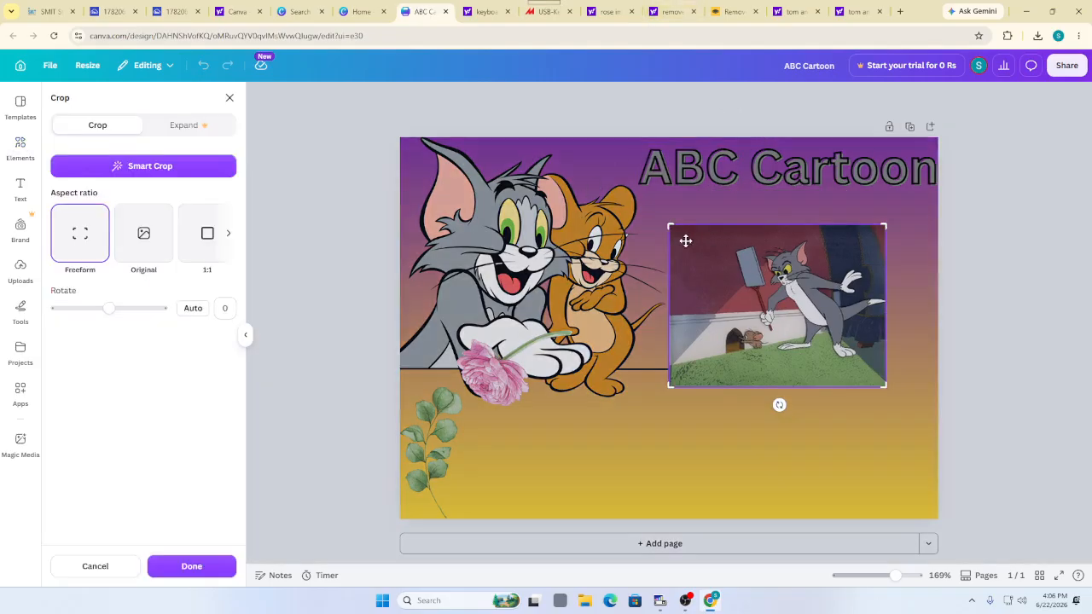
pyautogui.moveTo(672, 227); pyautogui.dragTo(731, 224)
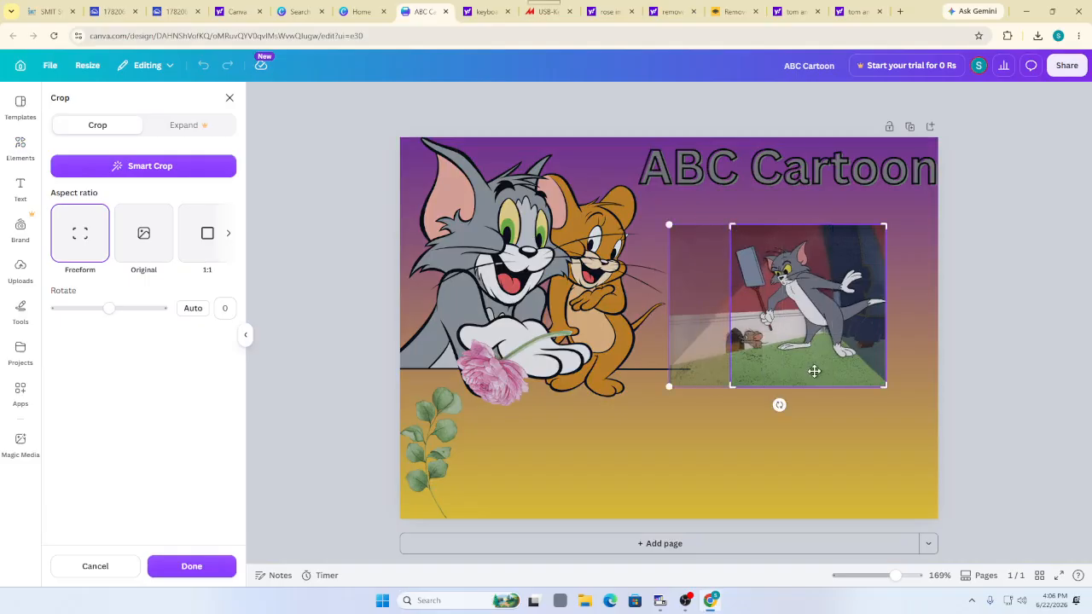
pyautogui.moveTo(817, 389); pyautogui.dragTo(816, 356)
pyautogui.moveTo(731, 386); pyautogui.dragTo(732, 360)
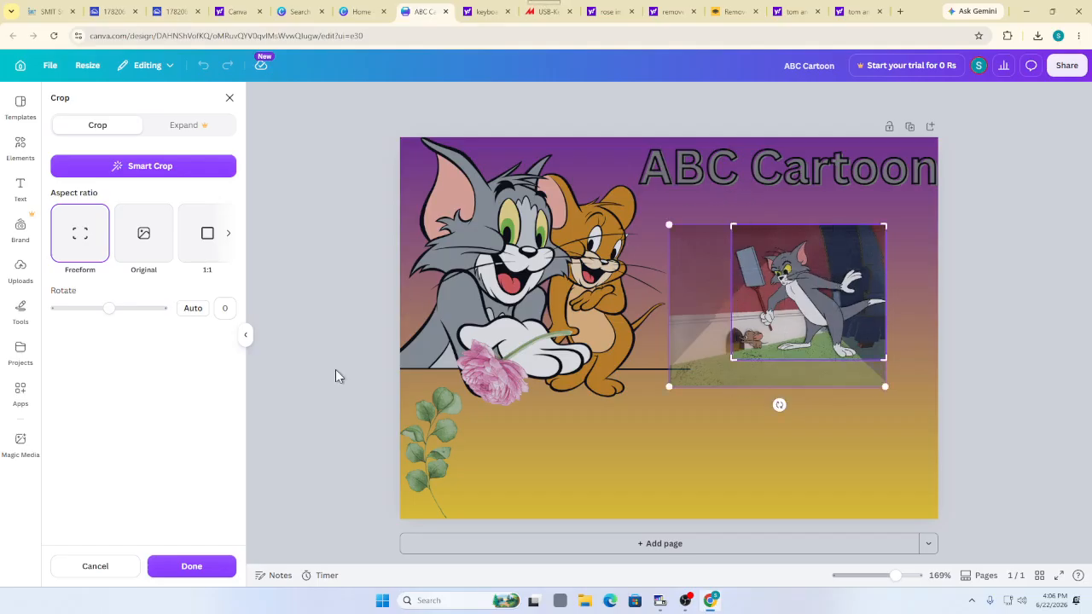
pyautogui.click(175, 567)
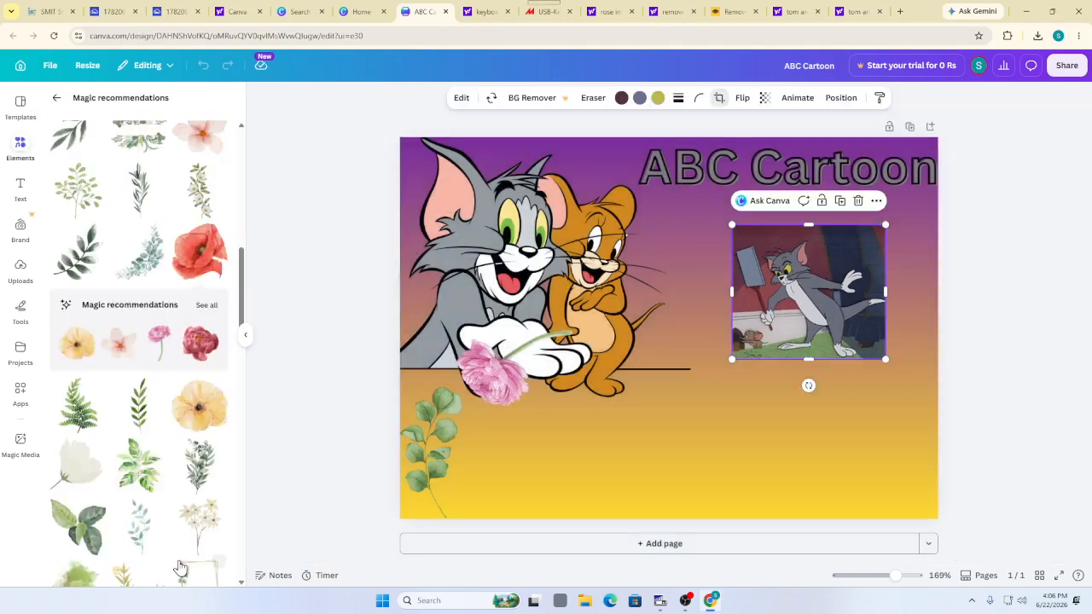
pyautogui.moveTo(775, 294); pyautogui.dragTo(831, 453)
pyautogui.click(652, 437)
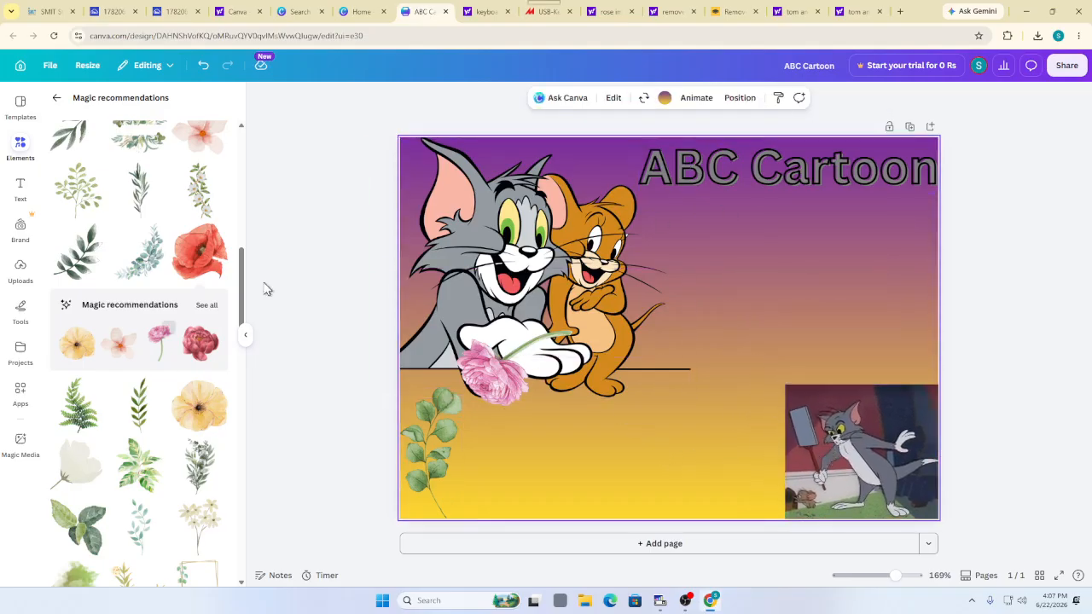
# Select the Tom and Jerry picture and show its animations, such as Shake Zoom and Whip Slide
pyautogui.click(337, 233)
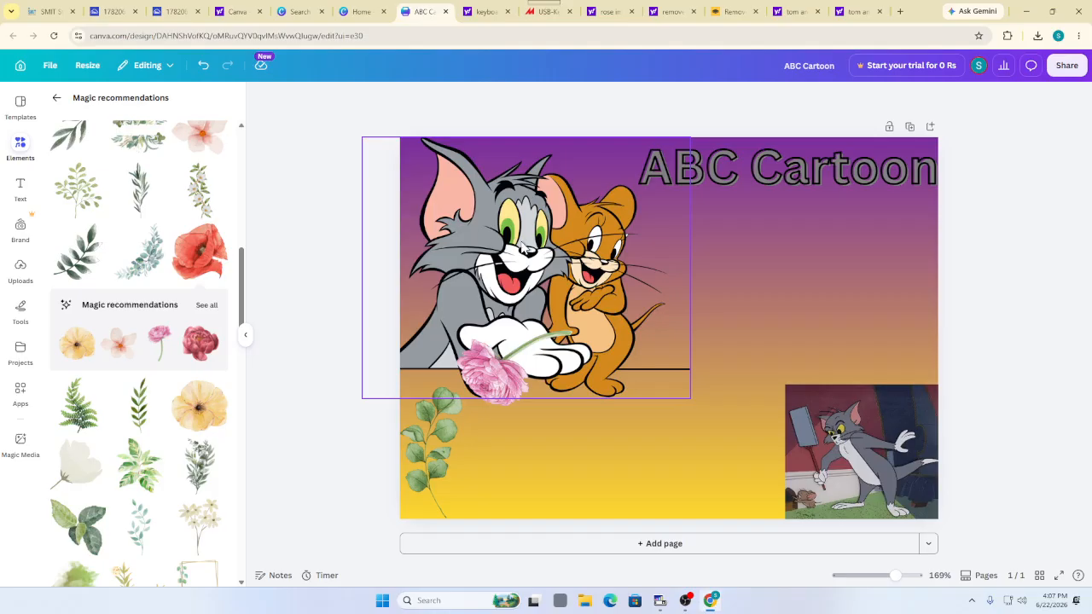
pyautogui.scroll(-2, 151, 326)
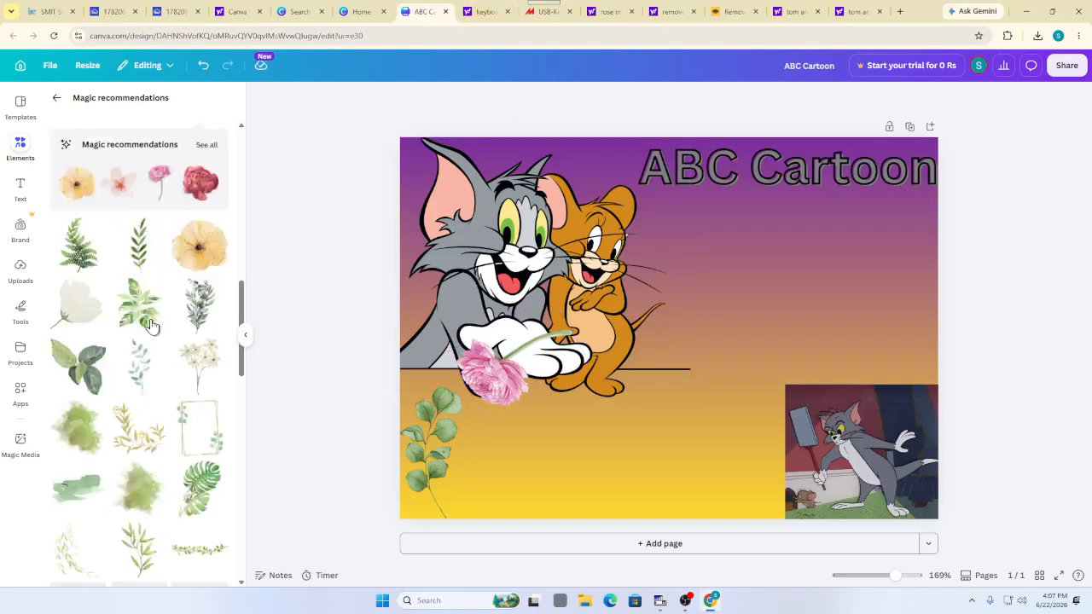
pyautogui.scroll(-10, 139, 263)
pyautogui.scroll(20, 133, 281)
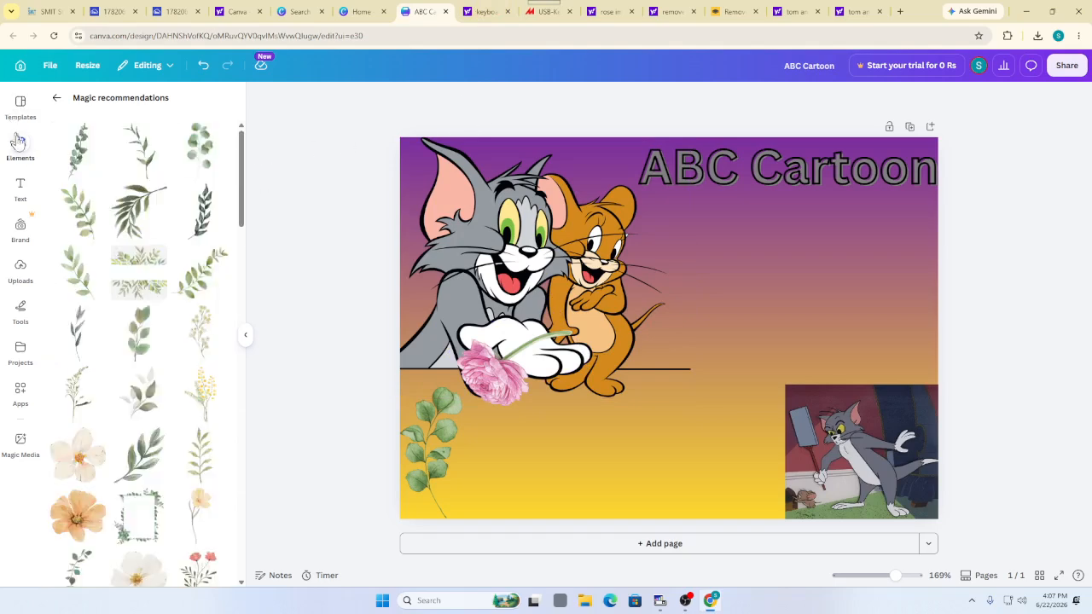
pyautogui.click(20, 186)
pyautogui.click(446, 265)
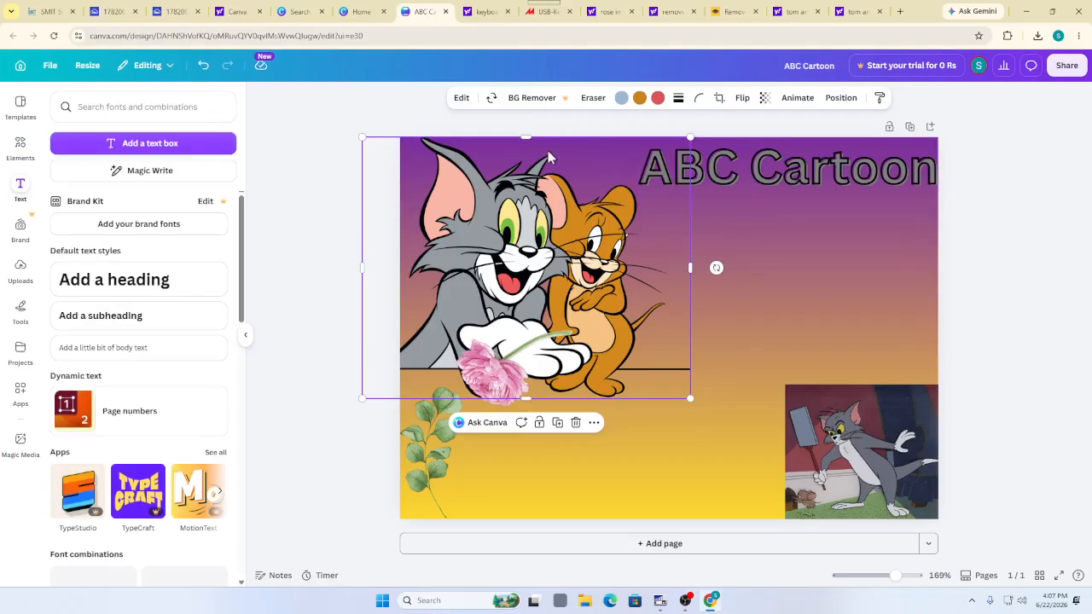
pyautogui.click(798, 99)
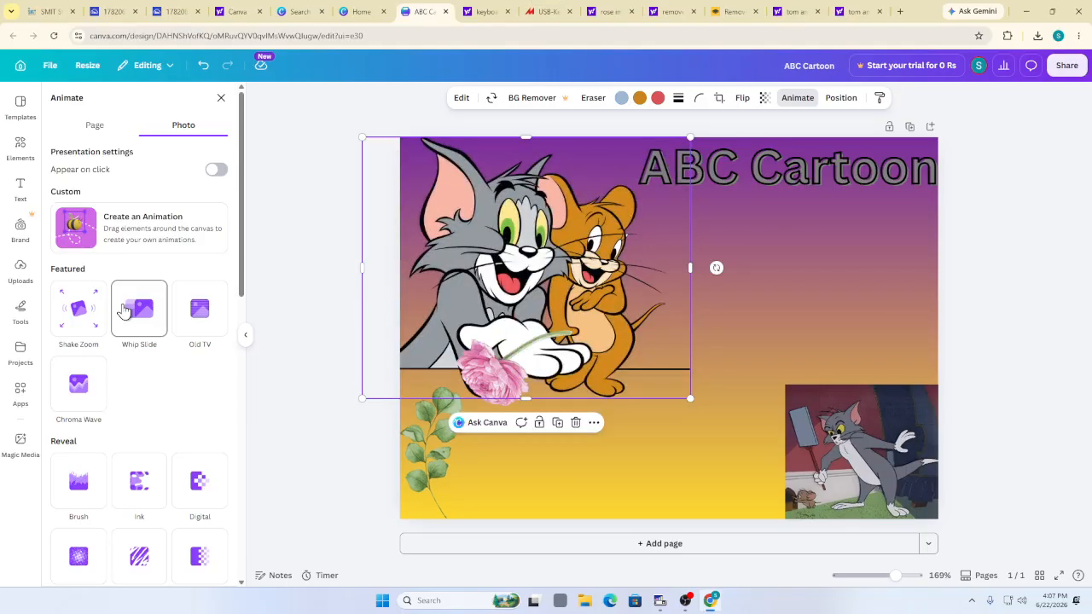
# Give the Tom and Jerry picture the Ink reveal animation, tilt it, and select the title
pyautogui.click(123, 310)
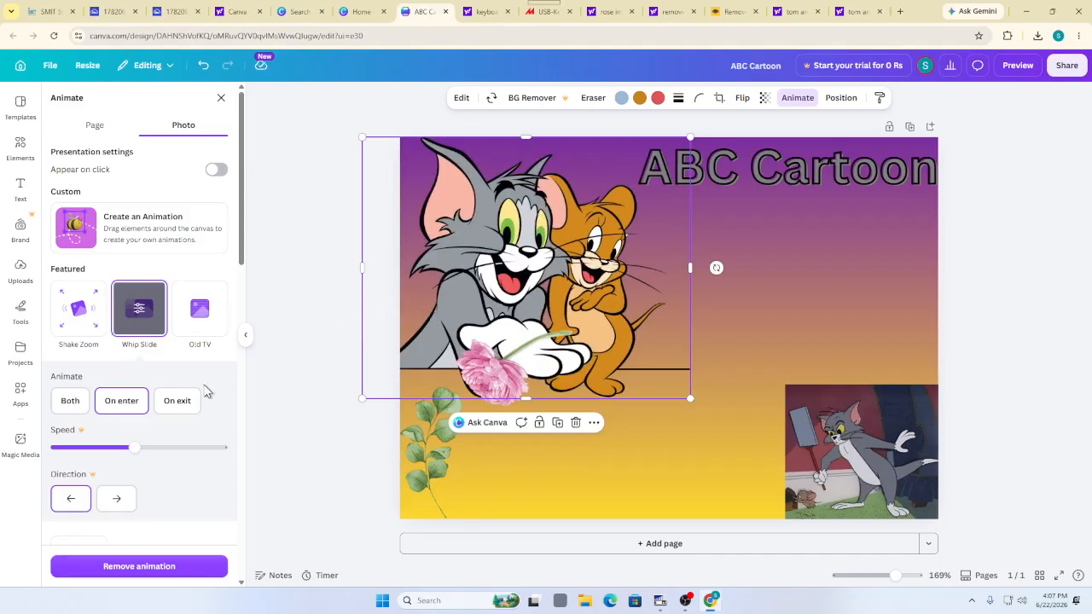
pyautogui.scroll(-4, 137, 384)
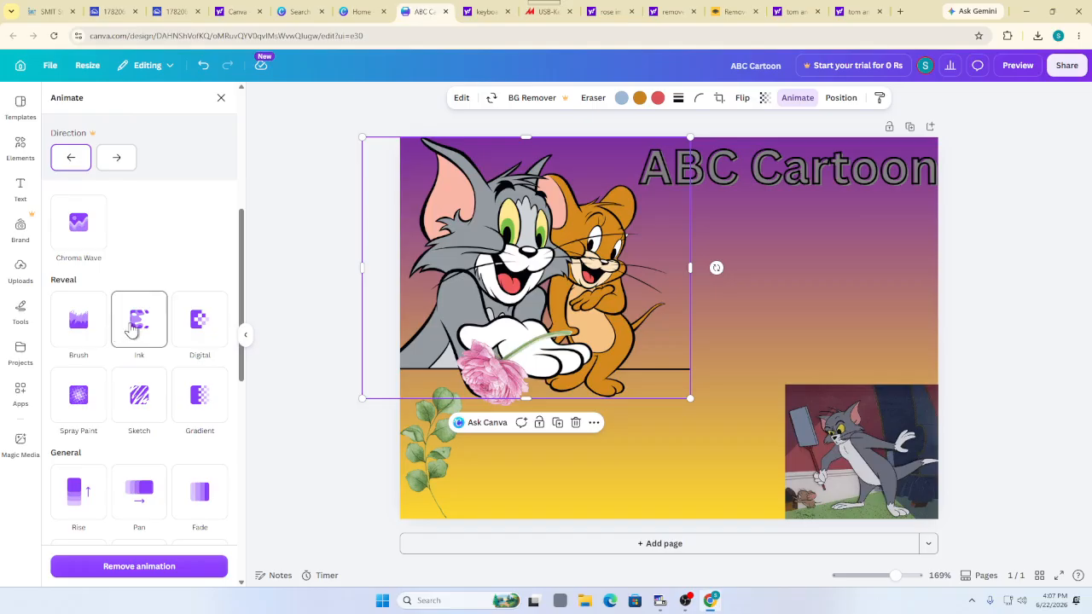
pyautogui.click(131, 332)
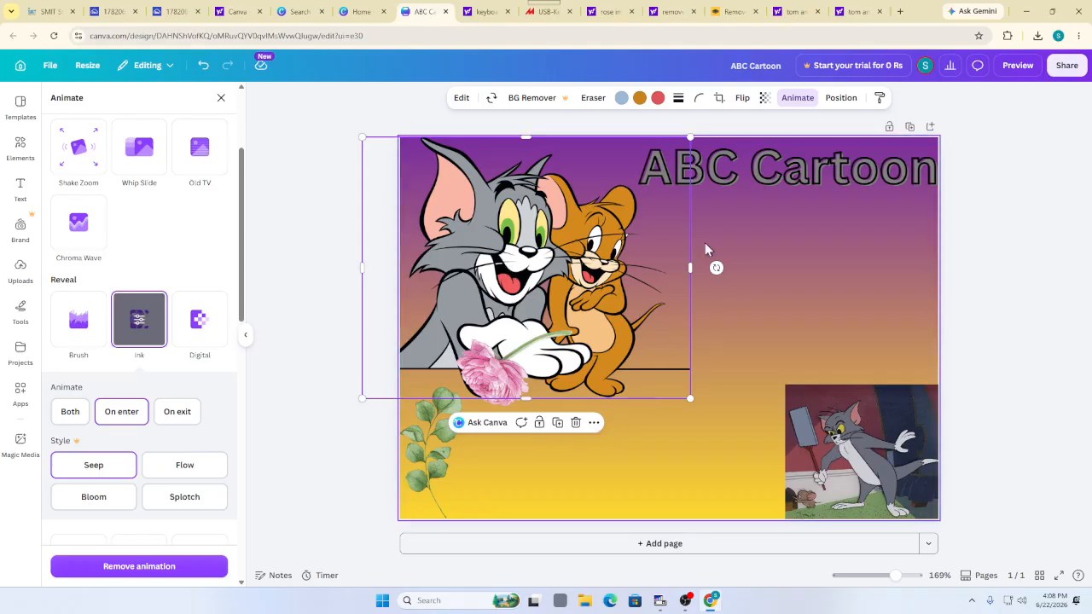
pyautogui.moveTo(714, 266); pyautogui.dragTo(691, 237)
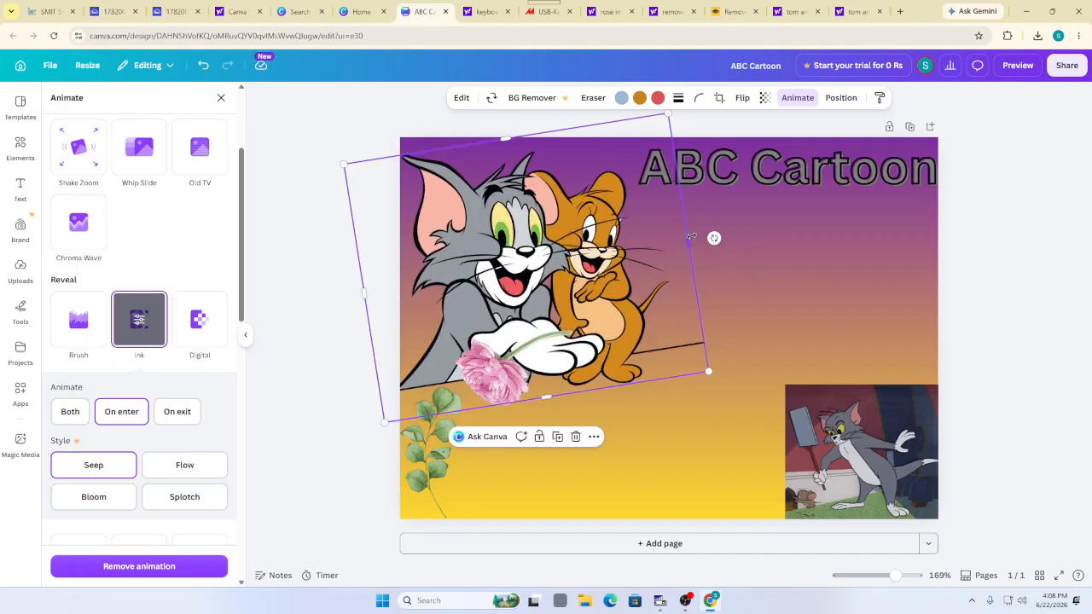
pyautogui.click(754, 181)
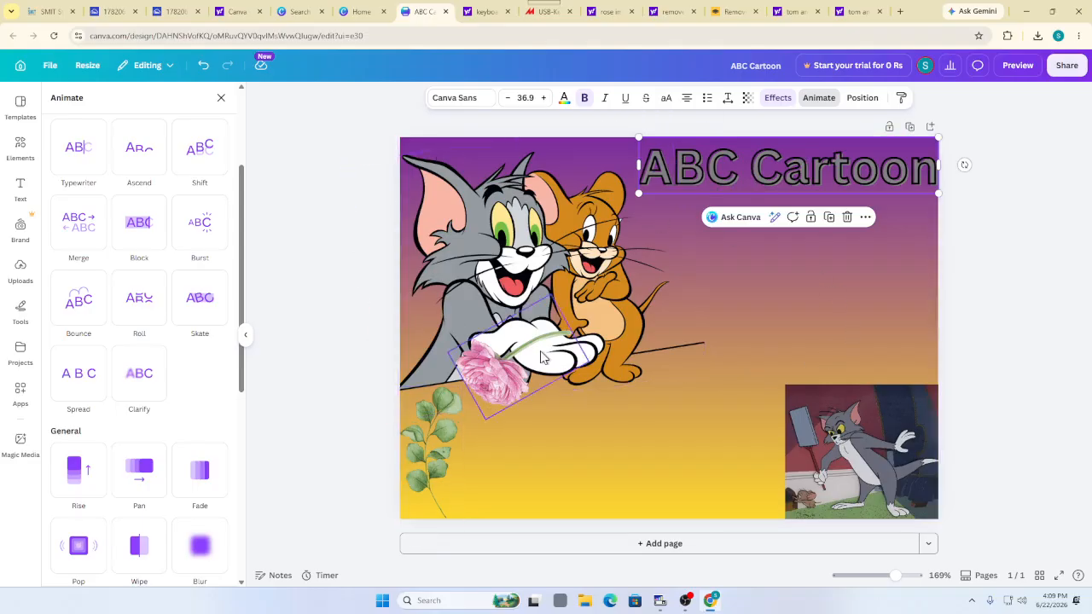
# Close the Animate panel and select the card's page background
pyautogui.click(313, 242)
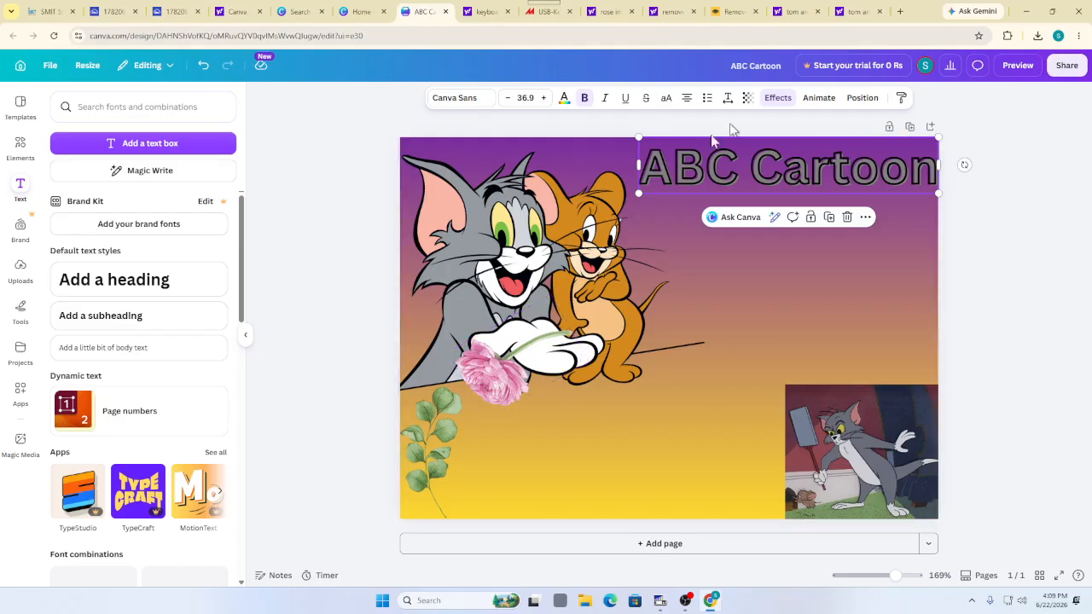
pyautogui.click(676, 445)
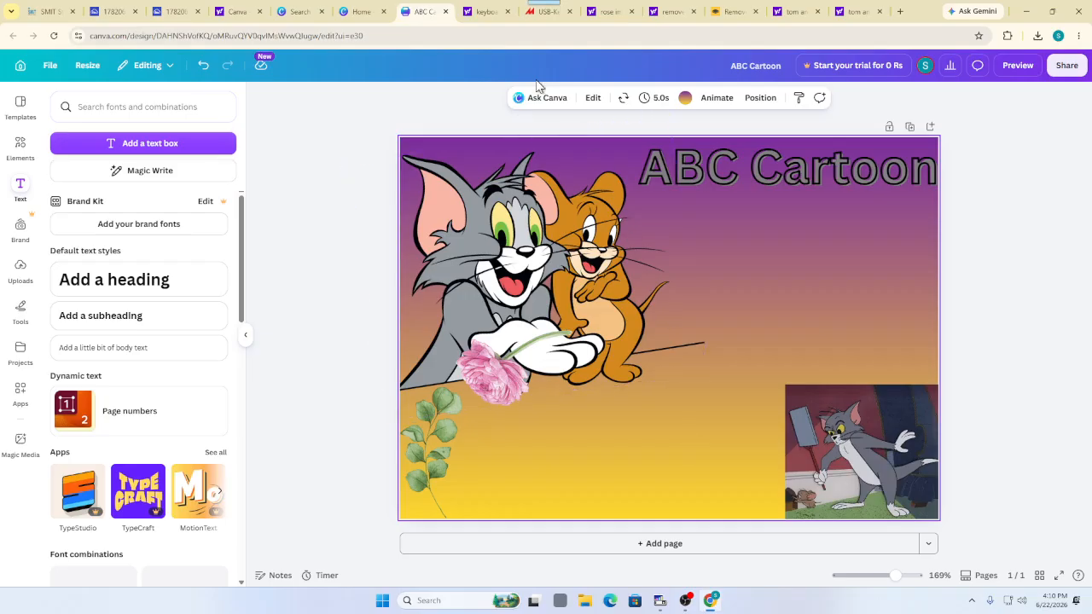
# Replace the purple-yellow gradient background with solid Violet (#5e17eb)
pyautogui.click(688, 98)
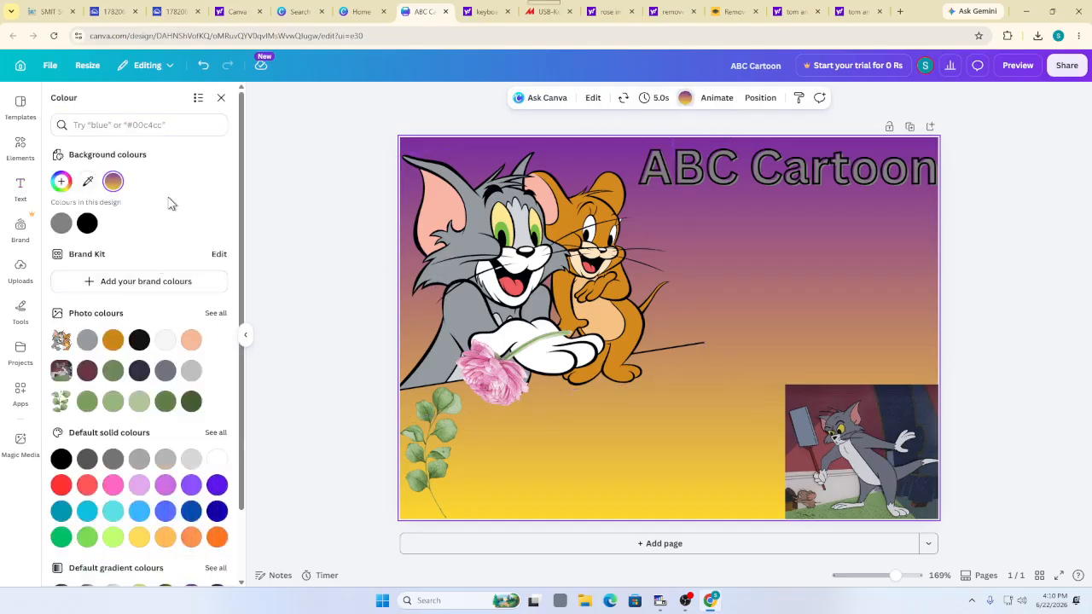
pyautogui.scroll(-1, 153, 345)
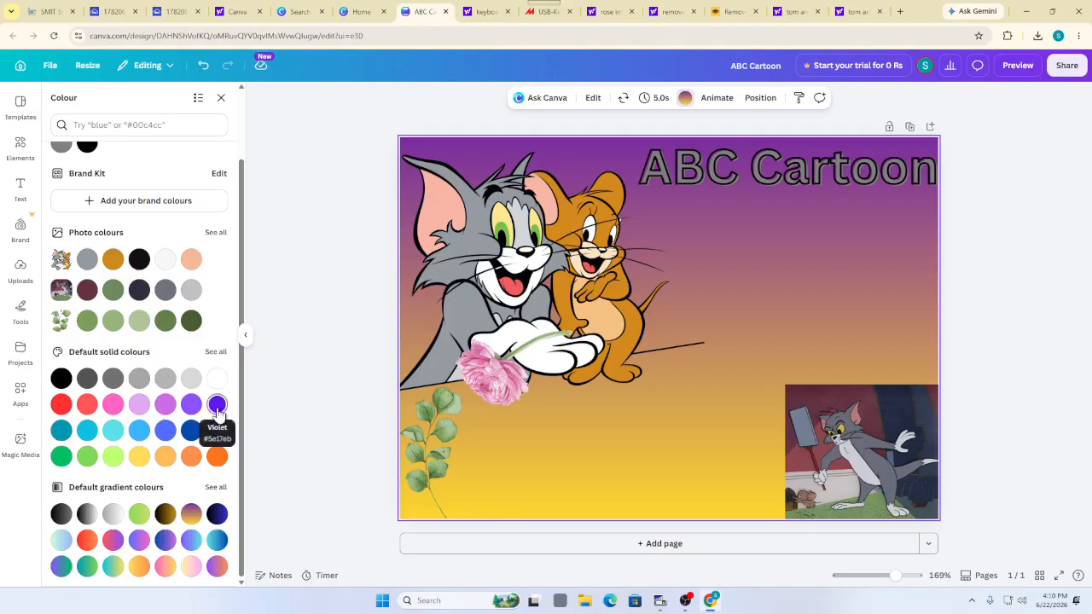
pyautogui.click(218, 408)
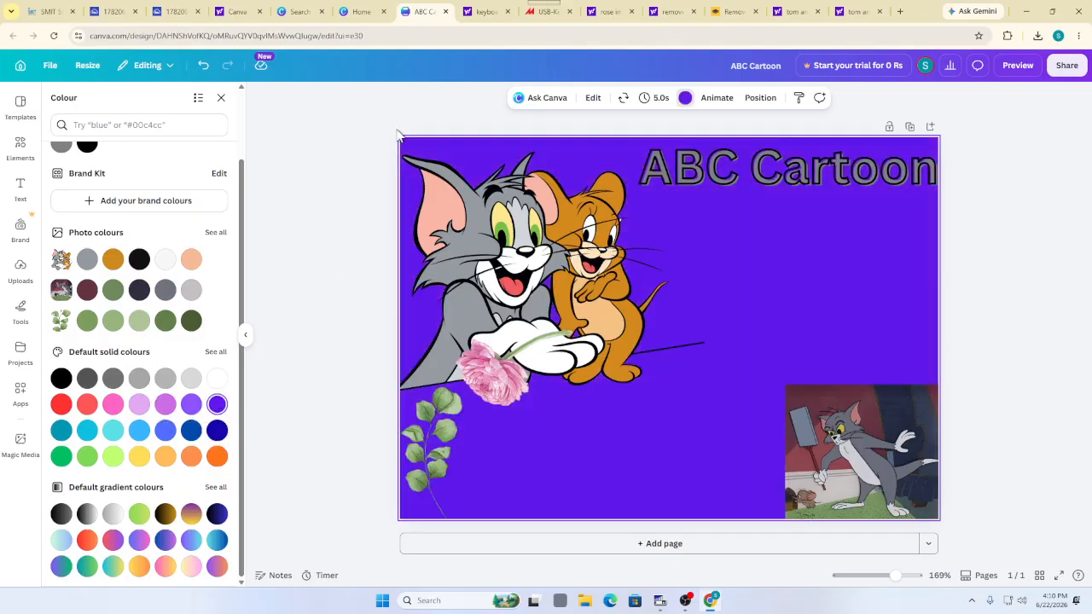
pyautogui.click(313, 220)
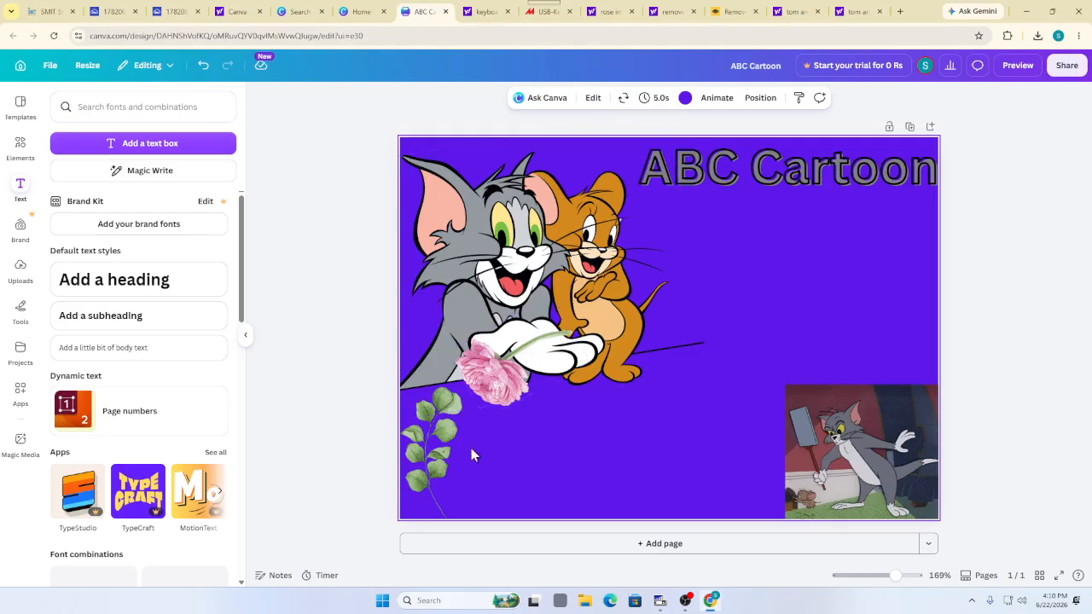
# Move the leaf sprig beside Jerry and recolour it peach after briefly trying yellow
pyautogui.click(446, 451)
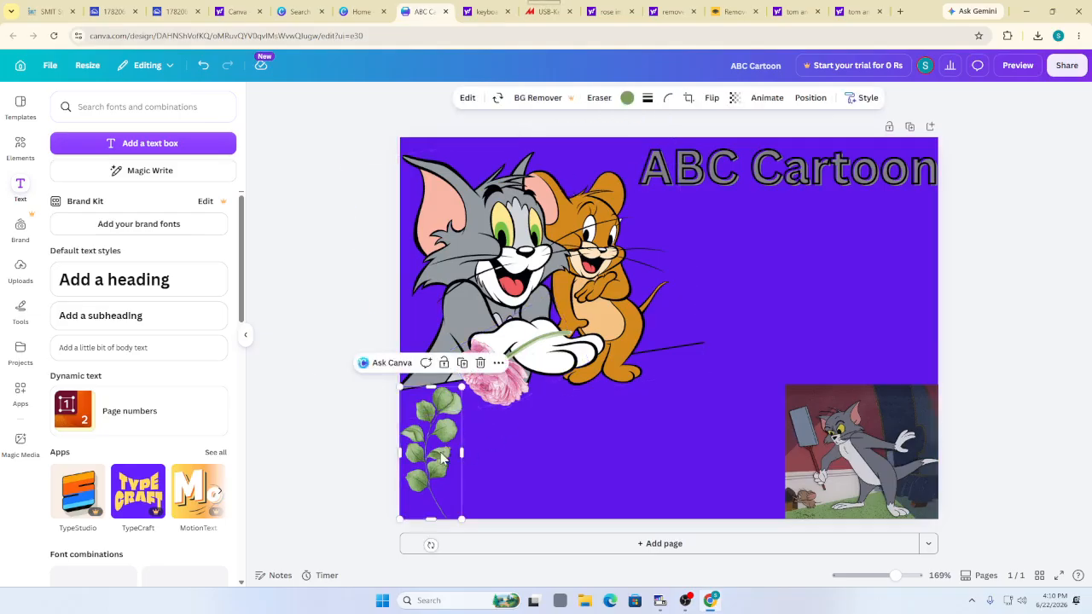
pyautogui.moveTo(443, 448); pyautogui.dragTo(748, 273)
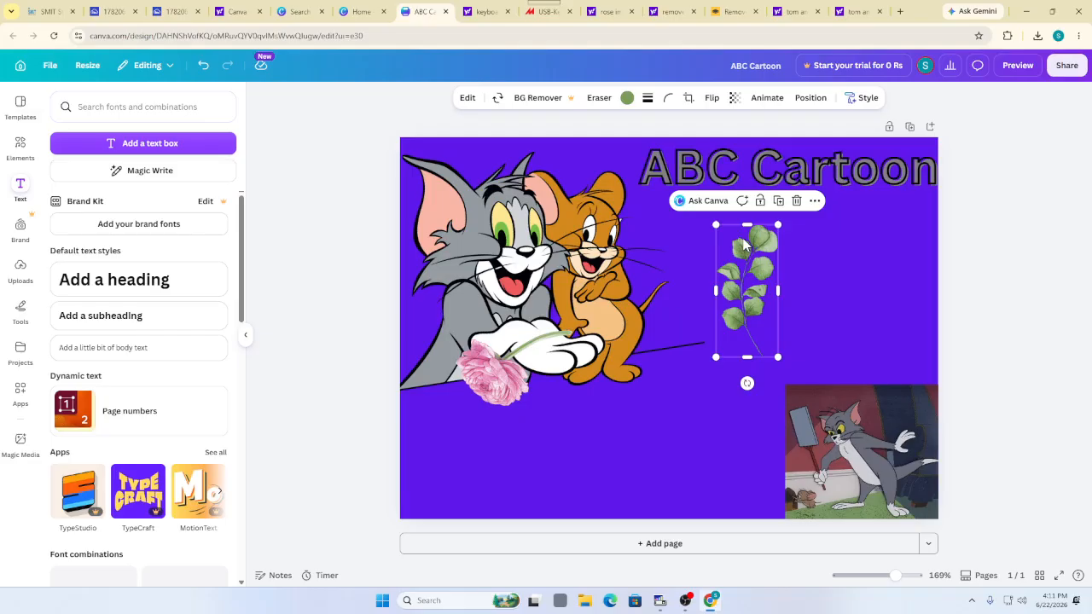
pyautogui.click(628, 99)
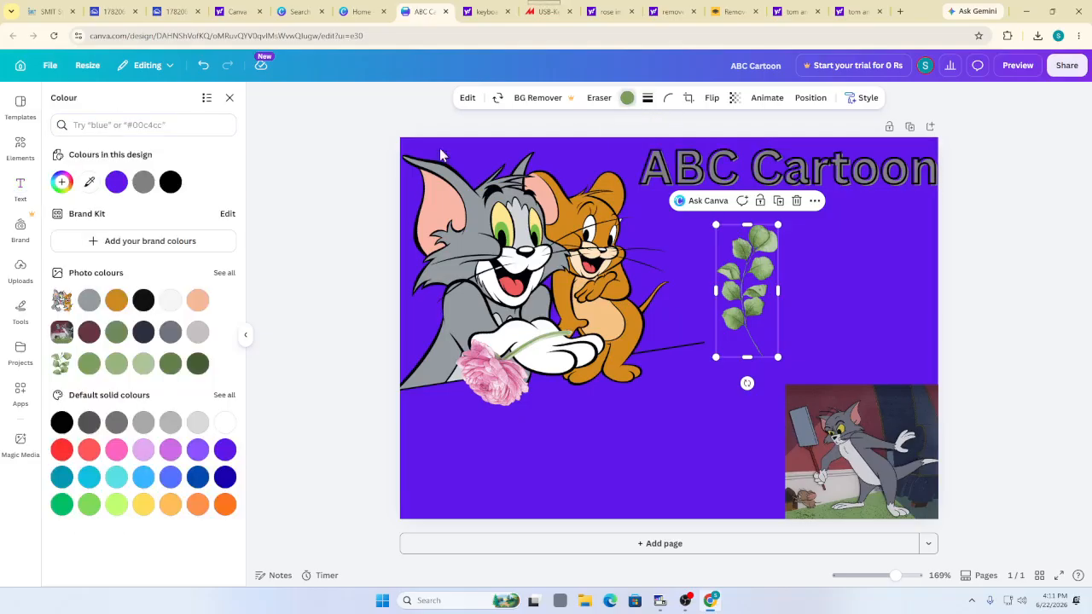
pyautogui.click(198, 303)
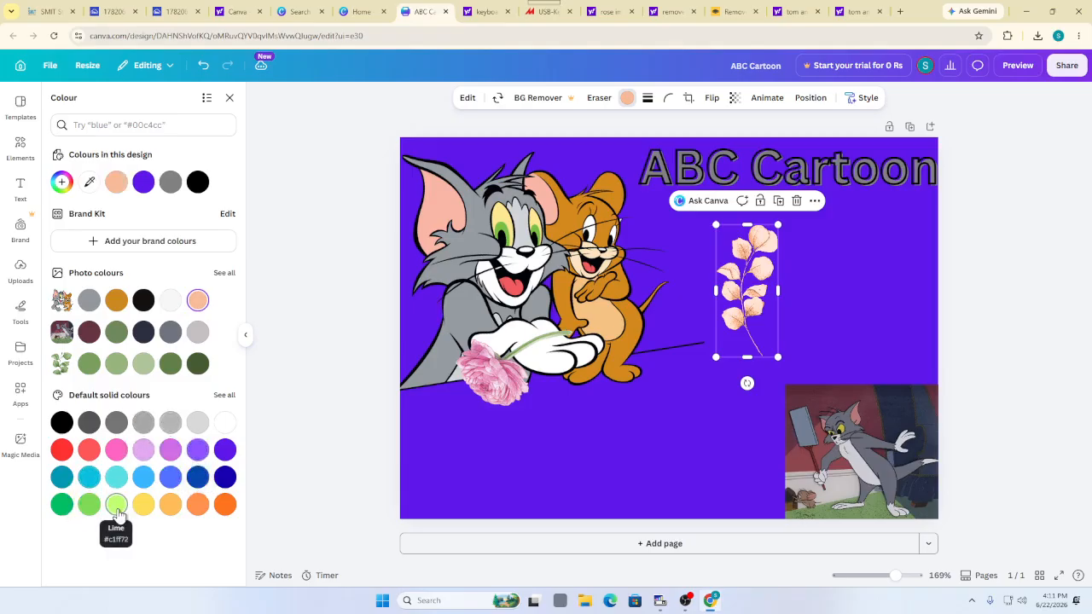
pyautogui.click(144, 506)
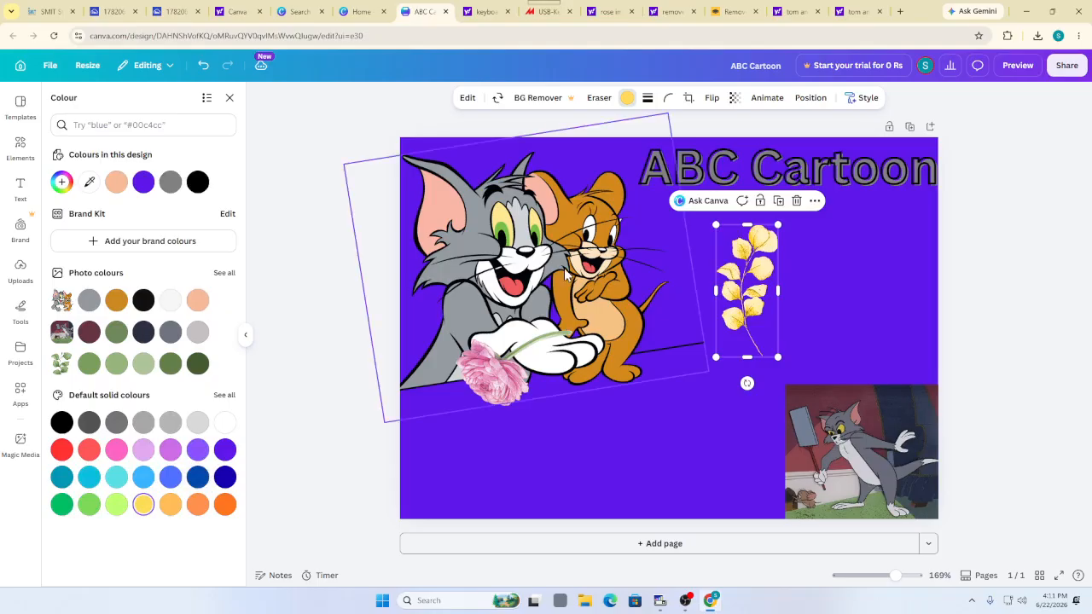
pyautogui.click(197, 302)
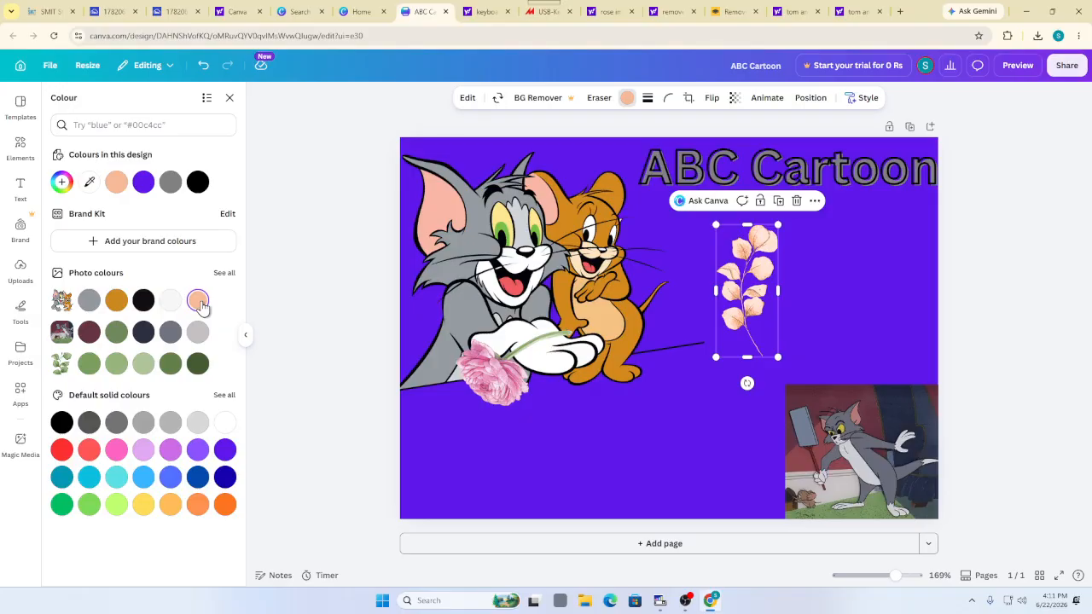
pyautogui.click(263, 302)
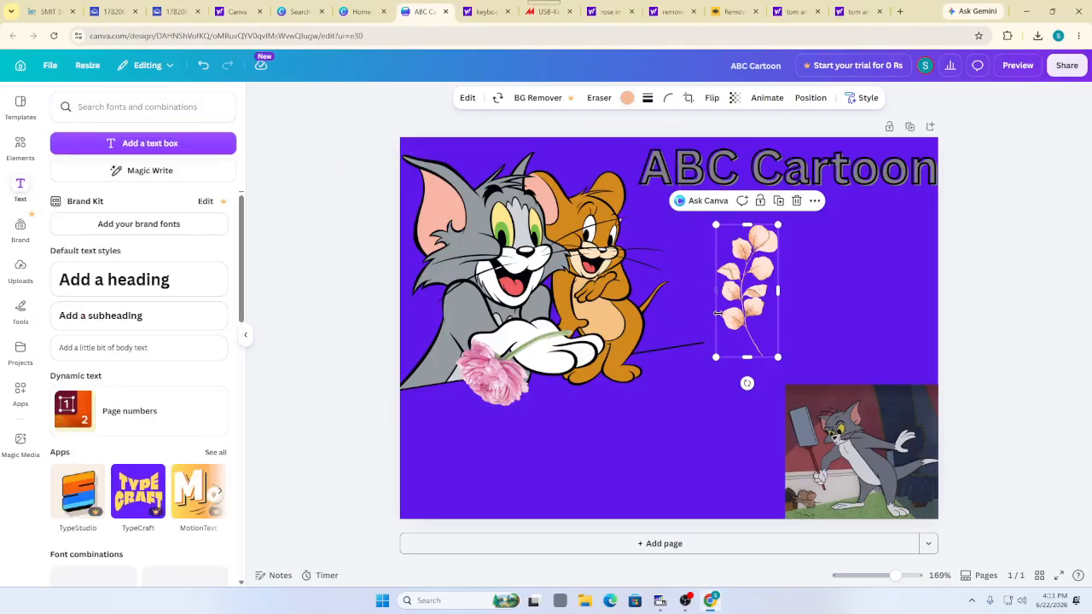
# Lower the peach sprig beside the rose, then enter and leave the rose's crop unchanged
pyautogui.moveTo(743, 311); pyautogui.dragTo(669, 401)
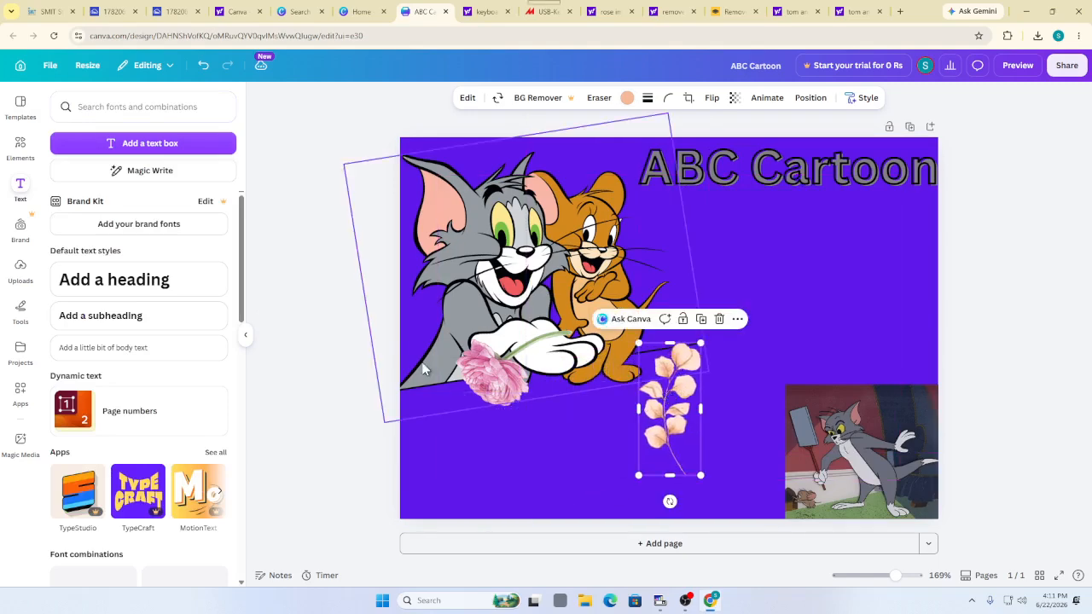
pyautogui.click(486, 366)
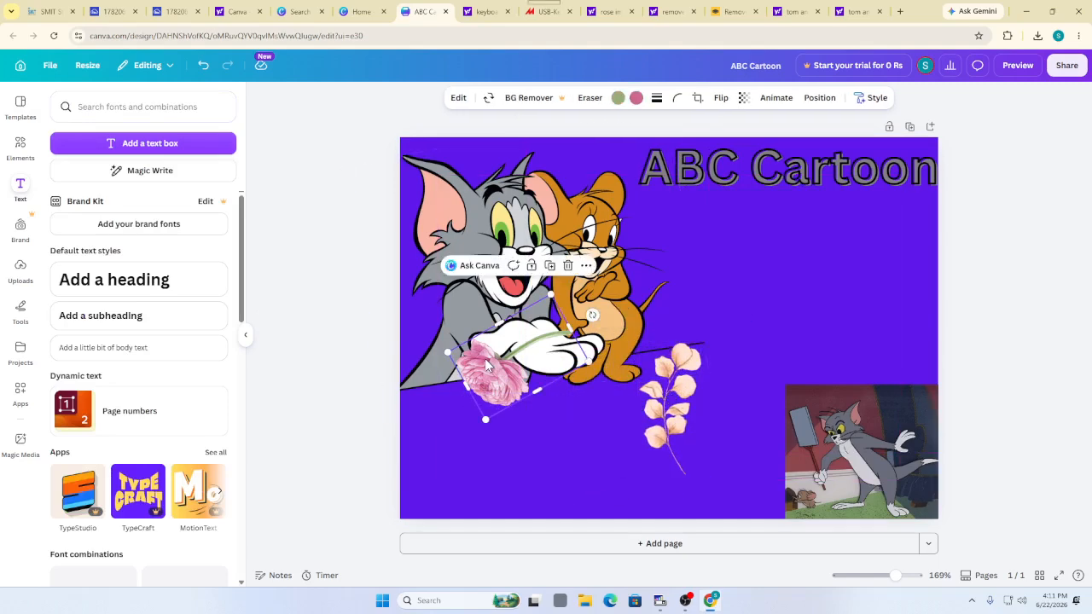
pyautogui.doubleClick(486, 384)
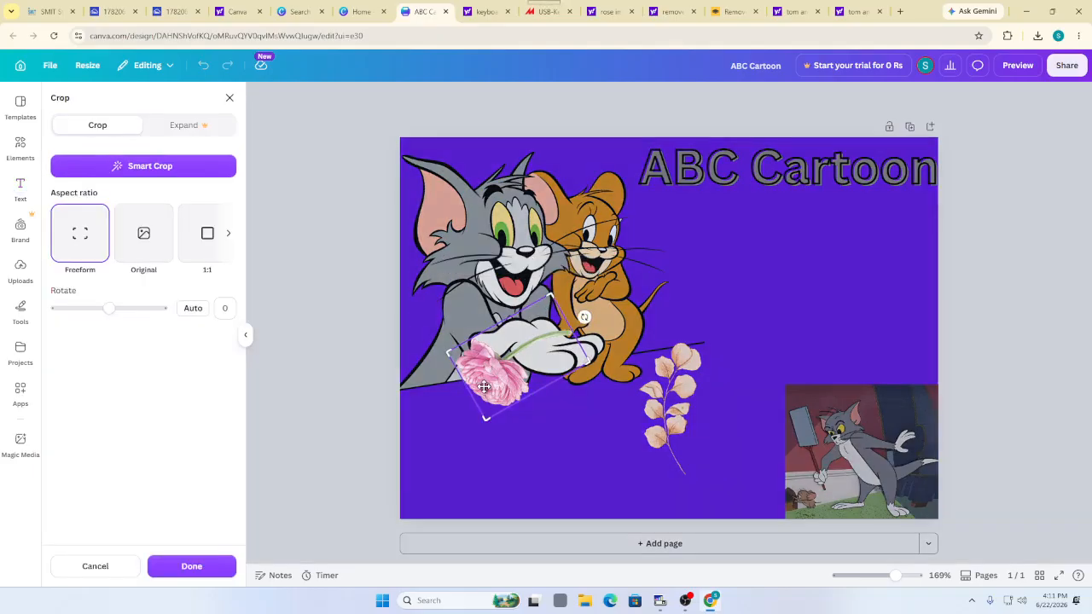
pyautogui.click(409, 460)
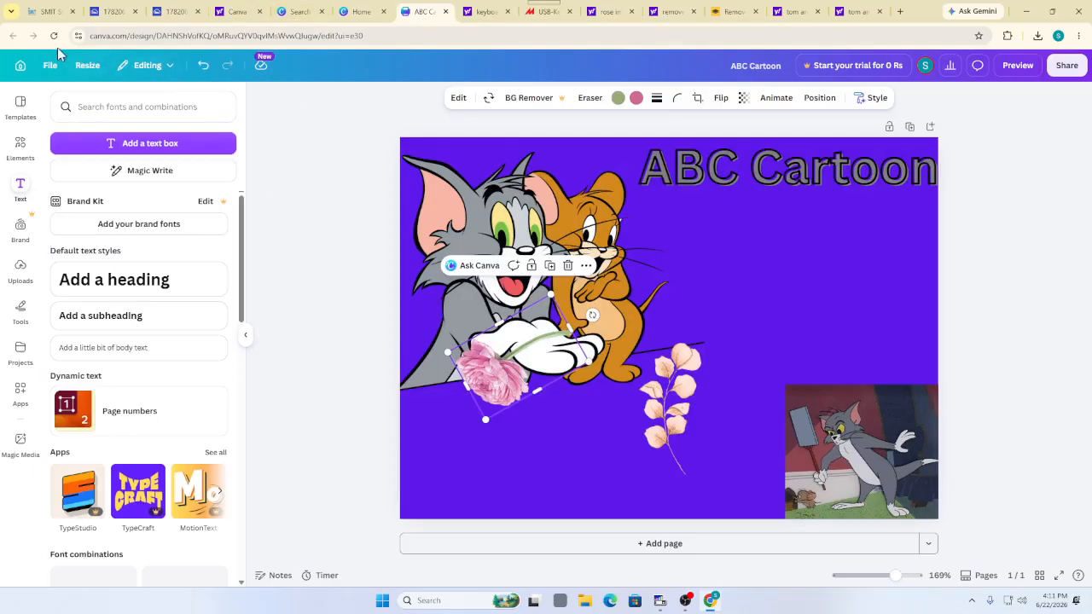
# Open the SMIT ADMISSION poster from Recents and drag the three-children illustration down beside 'Open now 2026'
pyautogui.click(21, 68)
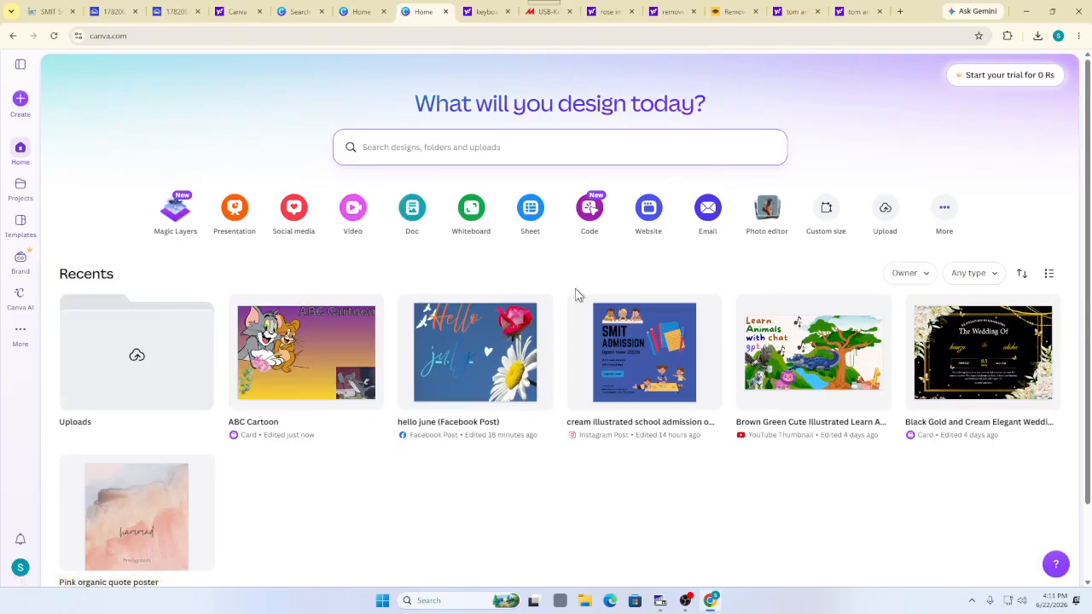
pyautogui.click(611, 339)
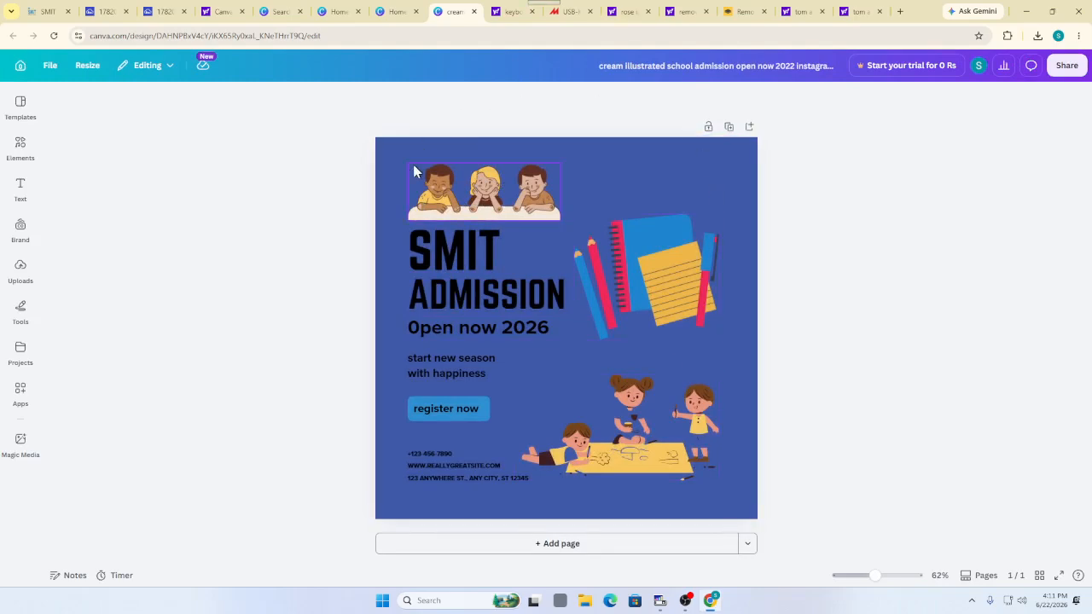
pyautogui.click(486, 192)
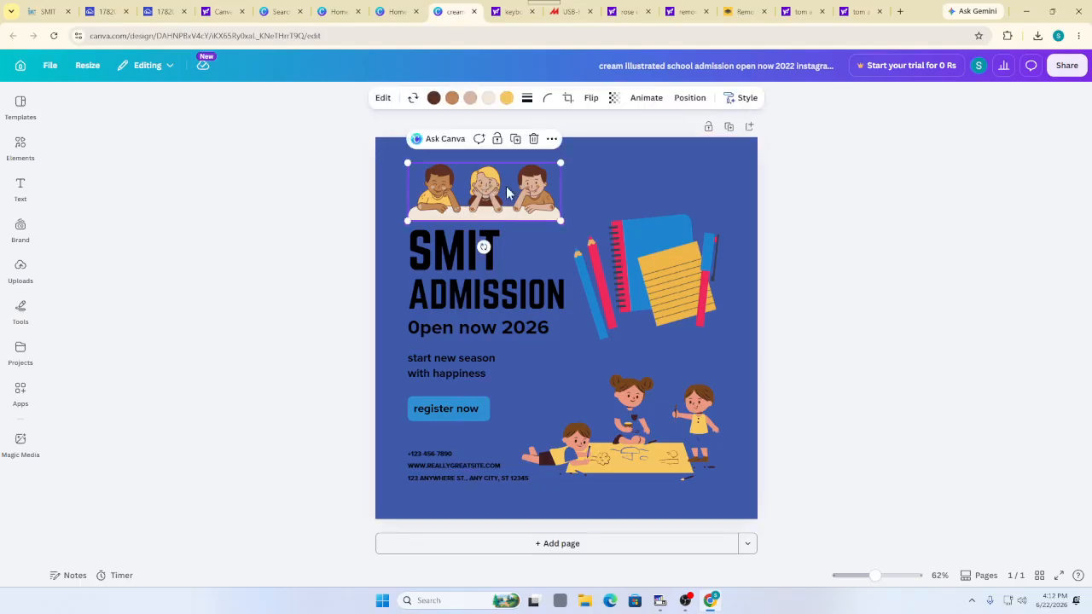
pyautogui.moveTo(485, 192); pyautogui.dragTo(602, 341)
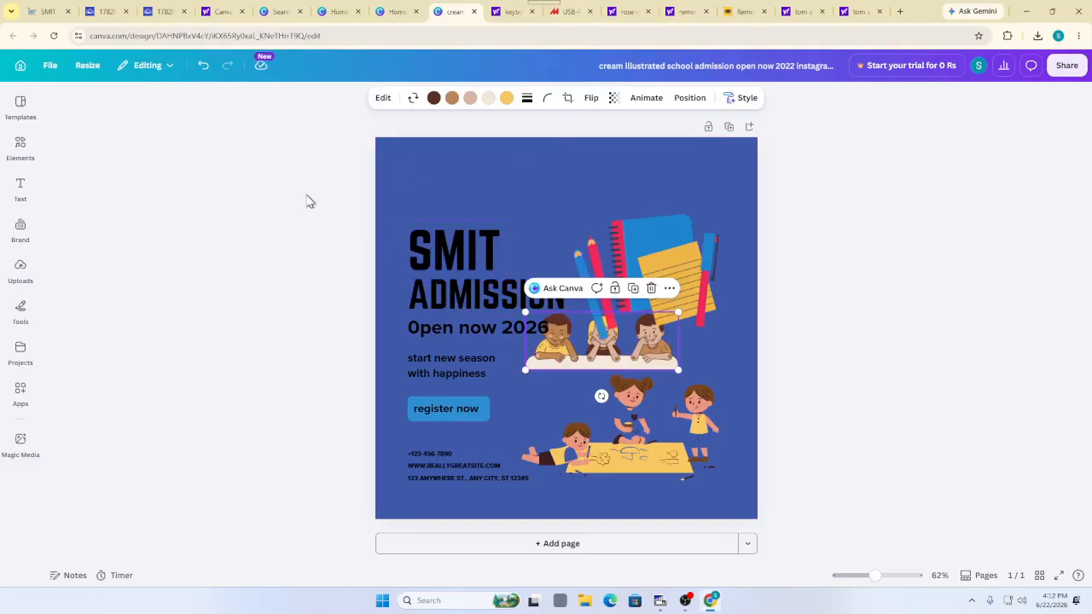
# Search 'sayalni logo' in a new tab and preview the first image result
pyautogui.click(903, 11)
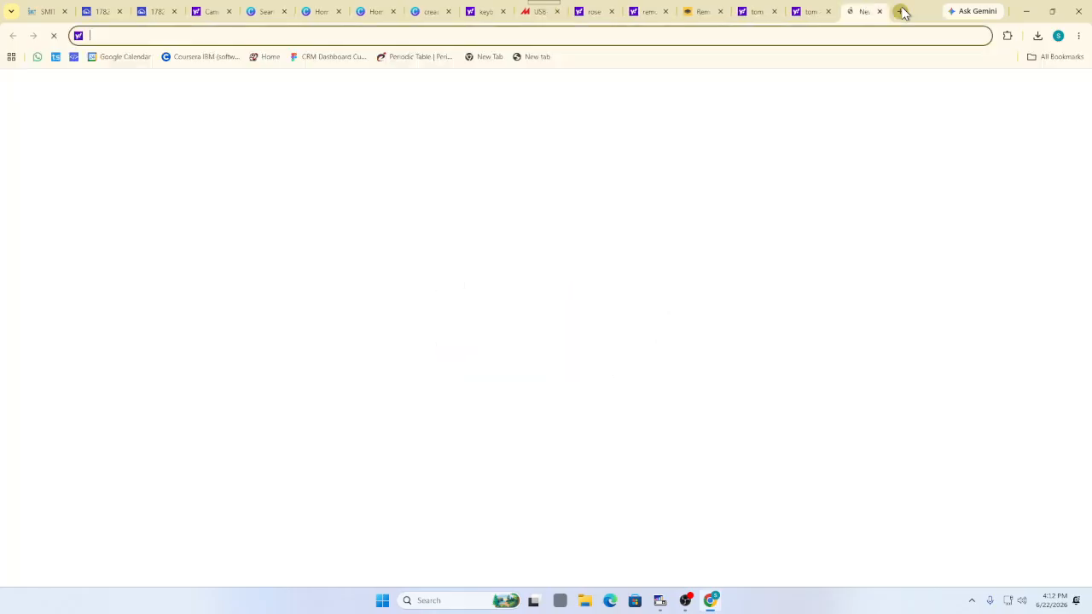
pyautogui.write('sa')
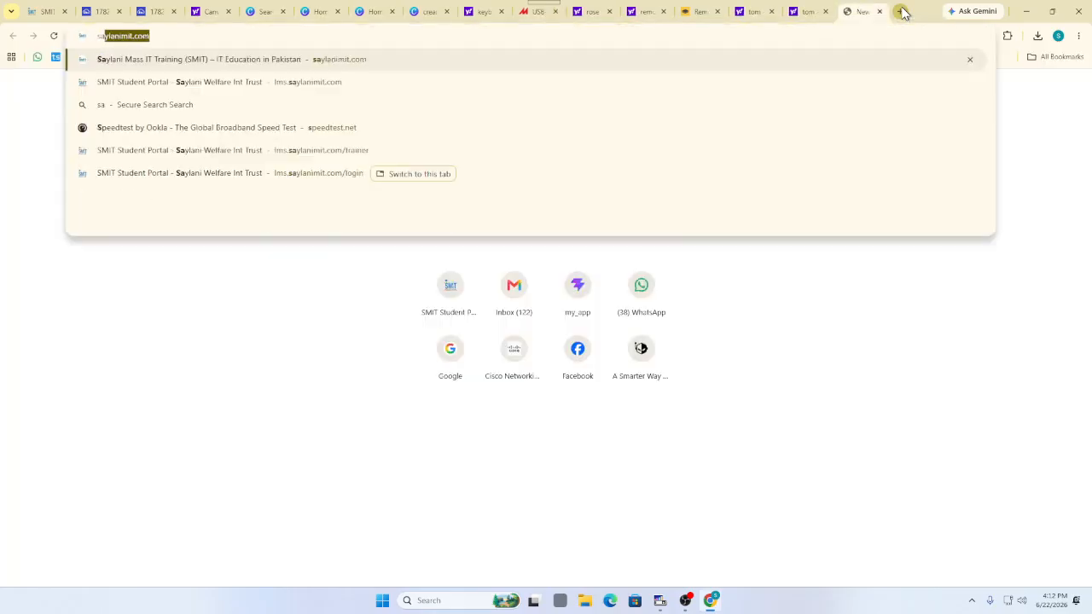
pyautogui.write('yalni logo')
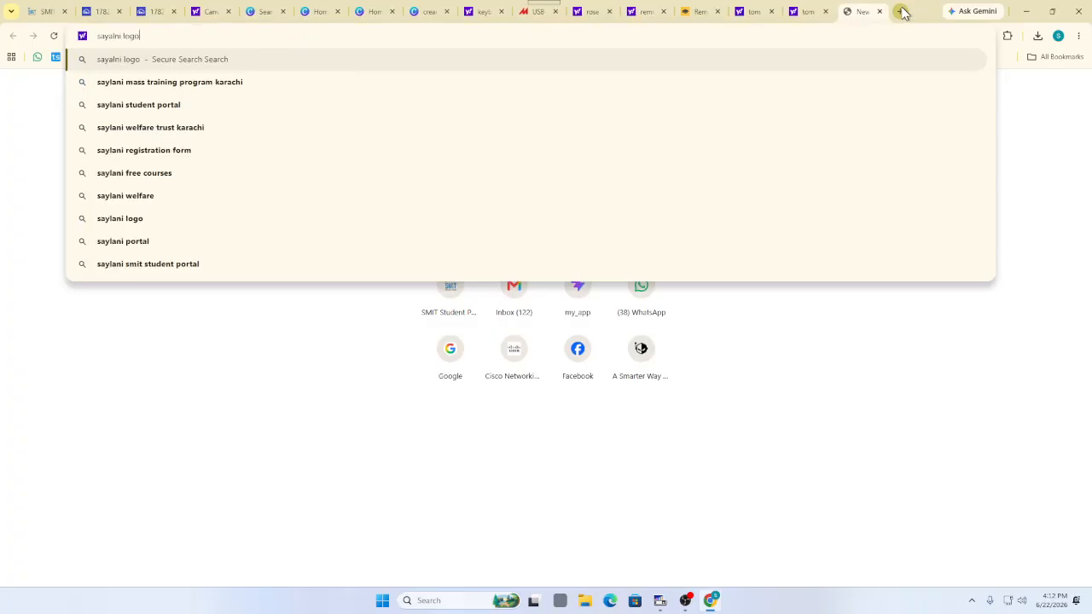
pyautogui.press('Return')
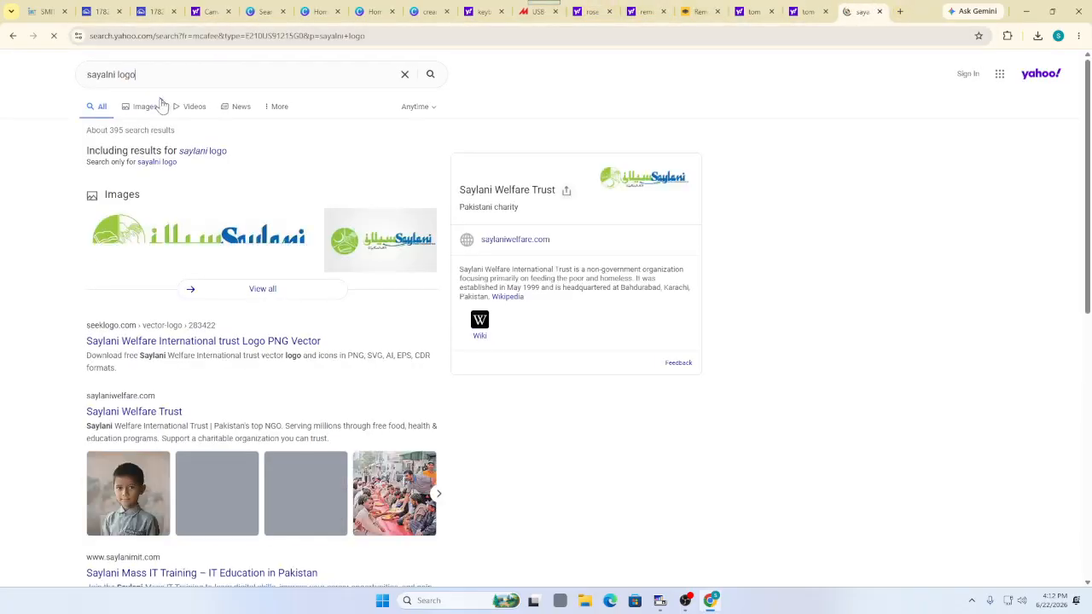
pyautogui.click(152, 108)
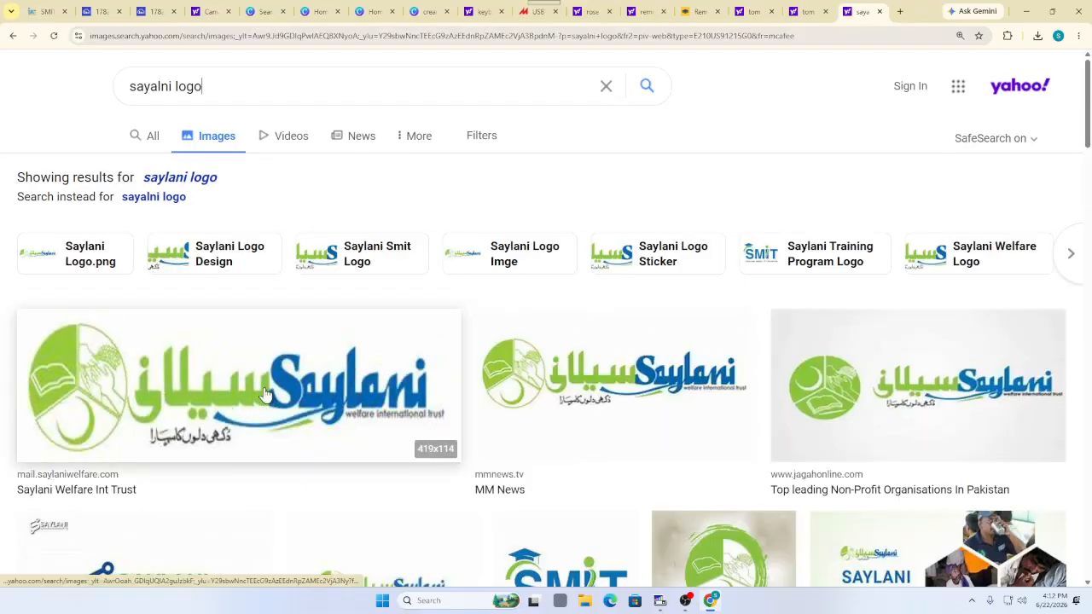
pyautogui.click(292, 373)
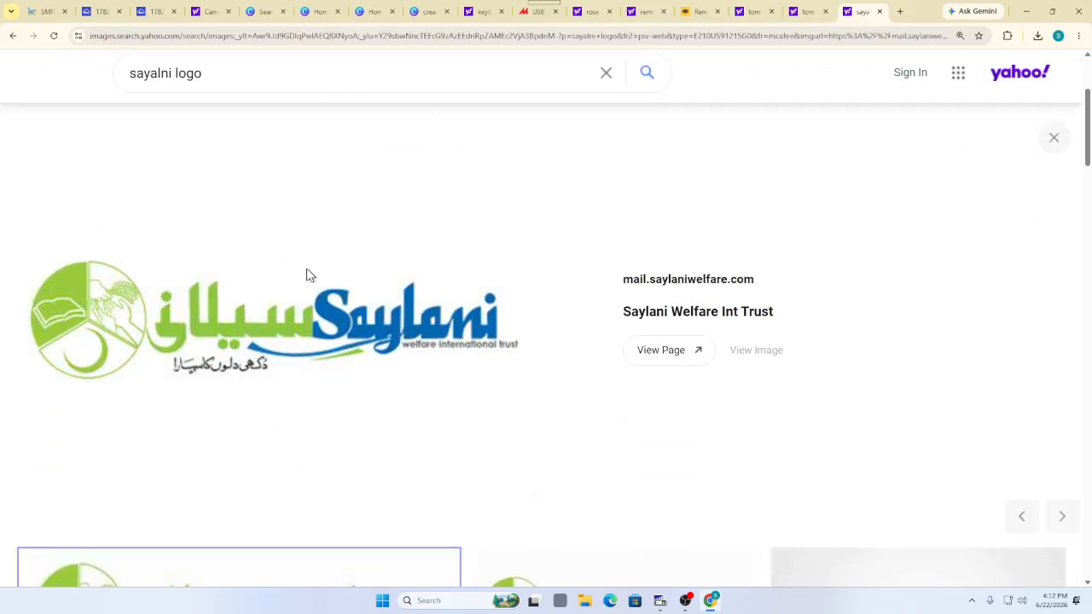
pyautogui.scroll(-4, 303, 256)
# Save the MM News version of the Saylani logo to Downloads as 65dfacb4c2e25.jpg
pyautogui.click(595, 238)
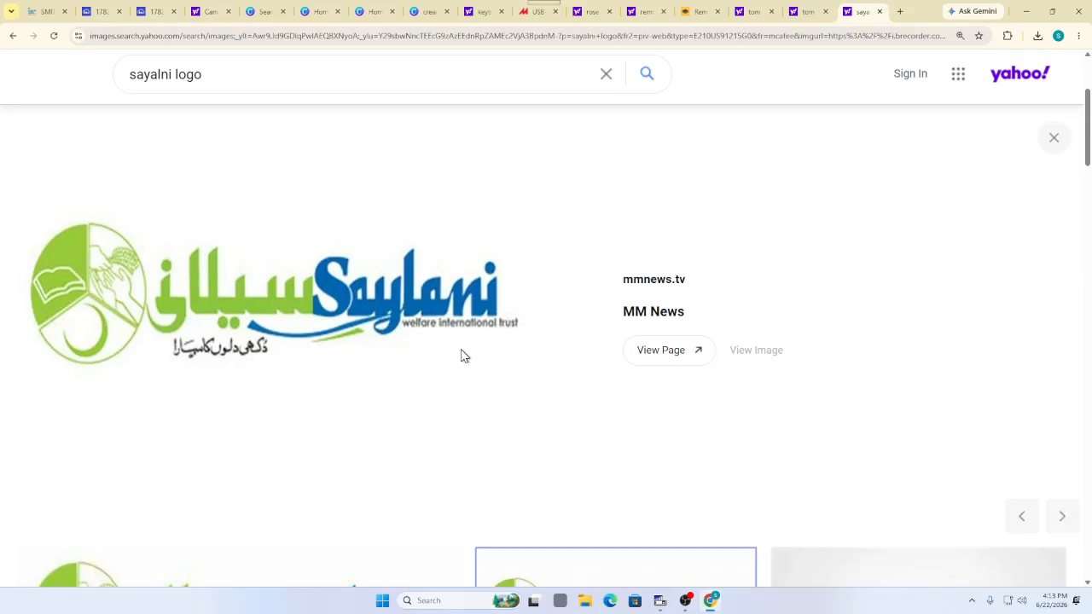
pyautogui.scroll(-5, 334, 222)
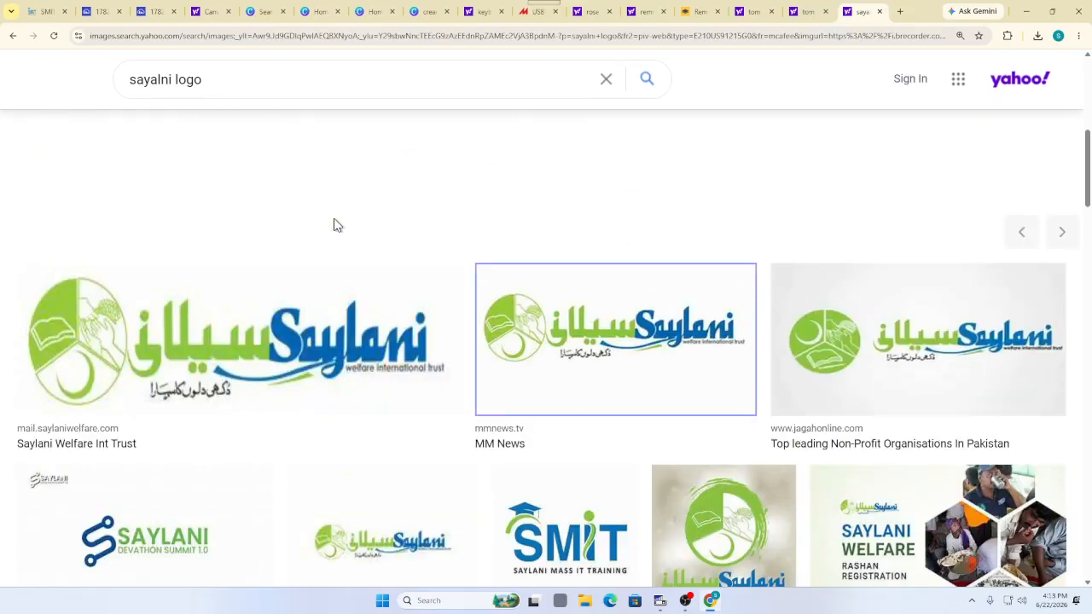
pyautogui.scroll(-1, 280, 345)
pyautogui.scroll(-1, 280, 352)
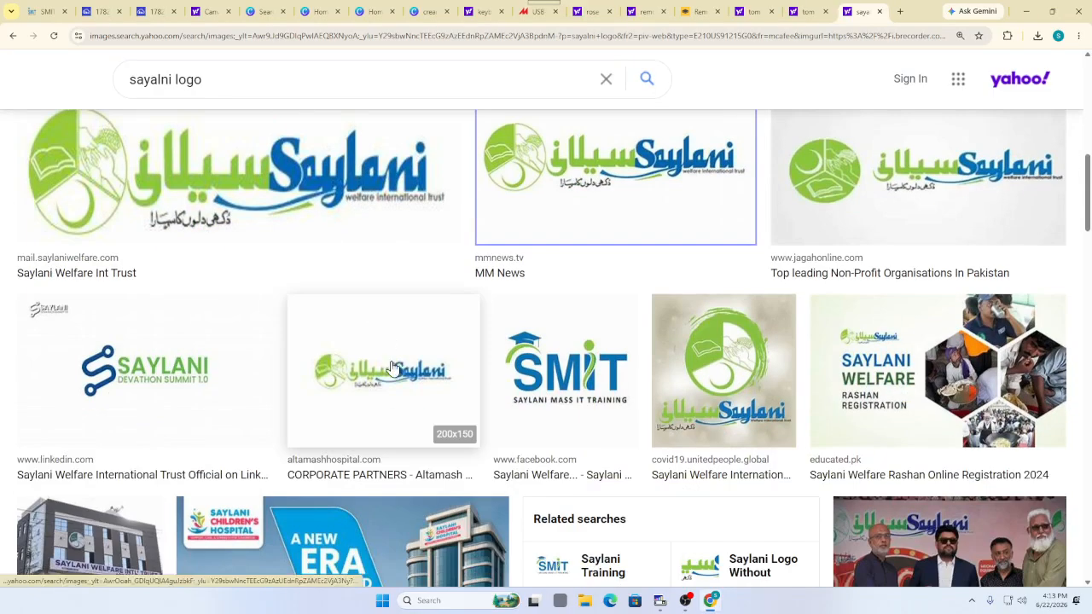
pyautogui.scroll(2, 577, 363)
pyautogui.scroll(5, 577, 358)
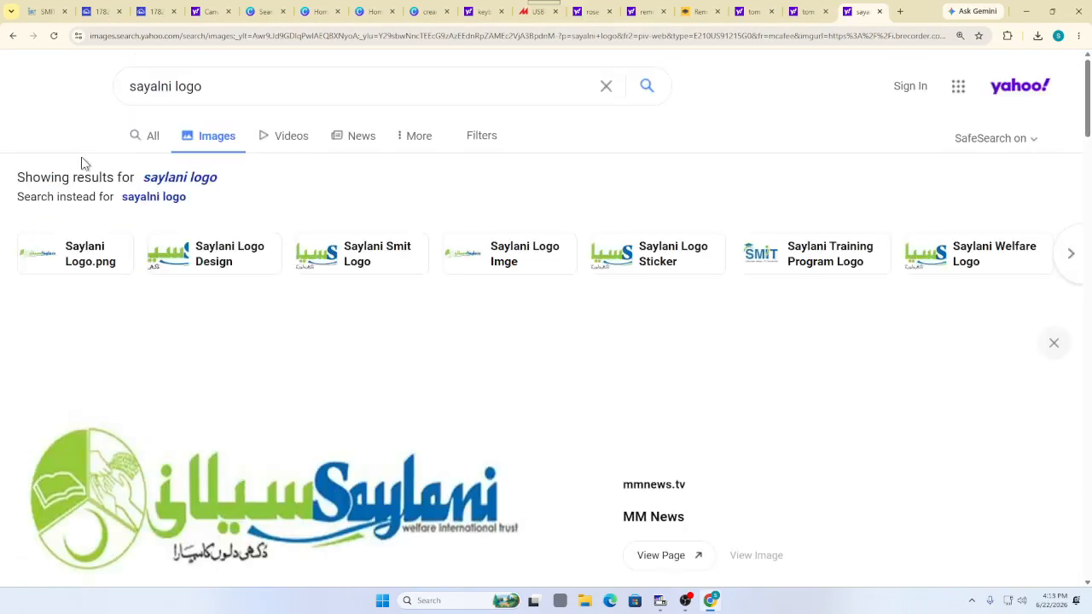
pyautogui.scroll(-2, 191, 297)
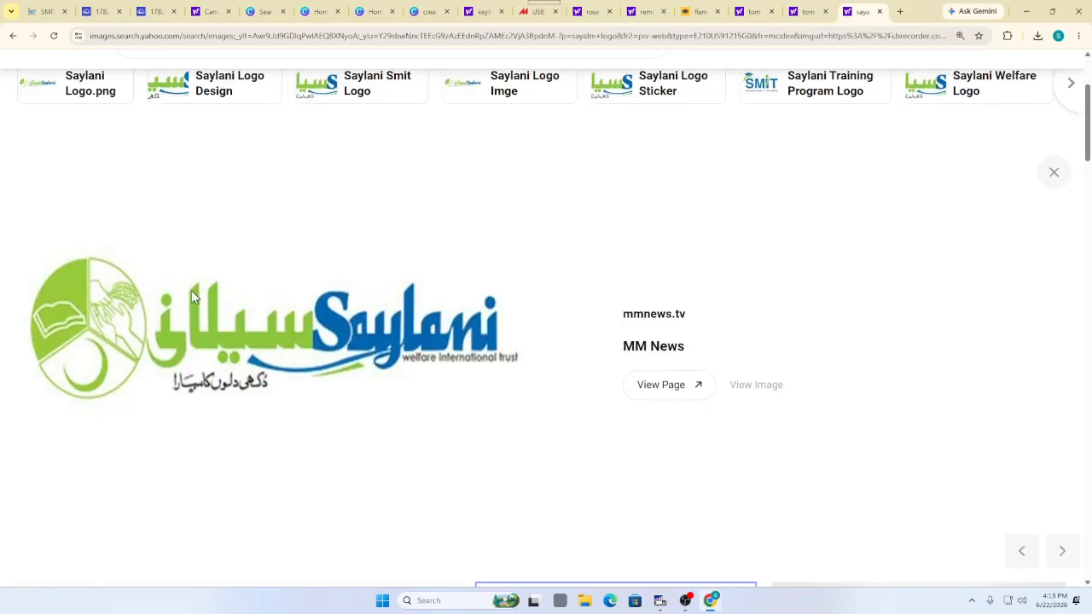
pyautogui.rightClick(182, 304)
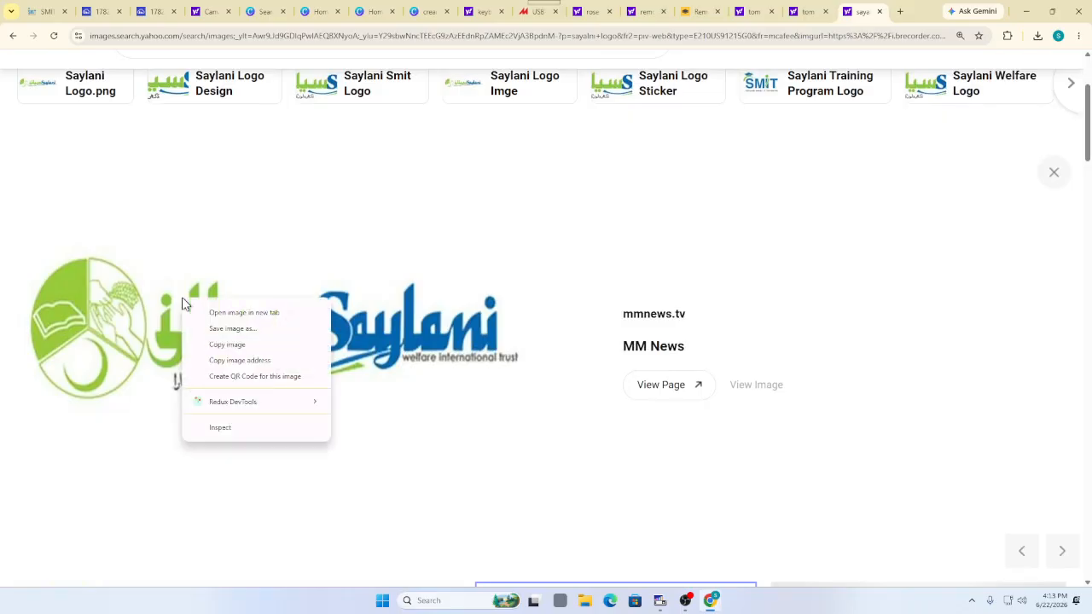
pyautogui.click(224, 330)
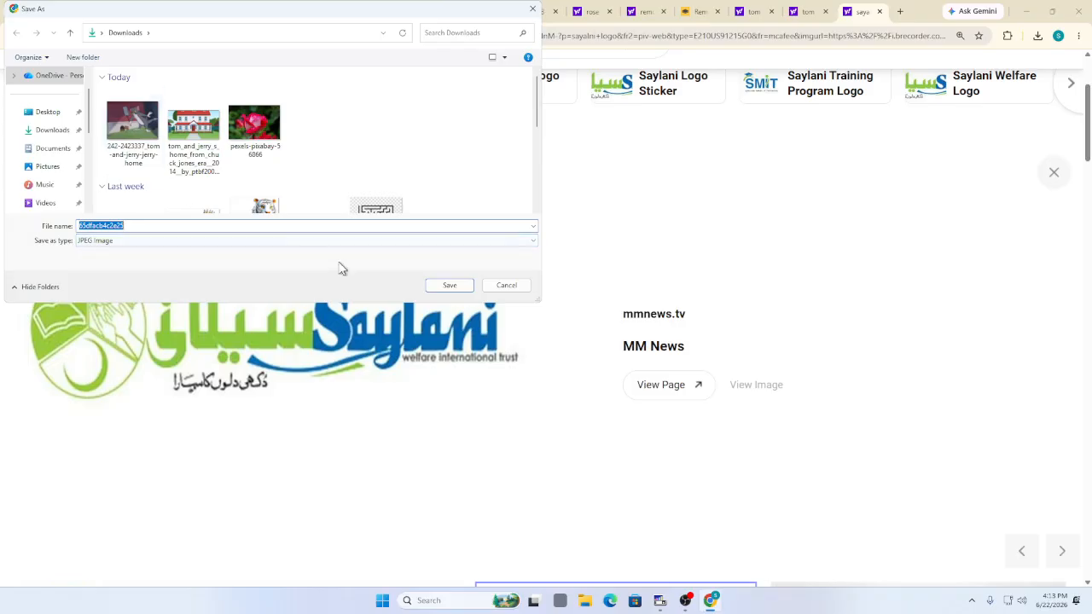
pyautogui.click(462, 287)
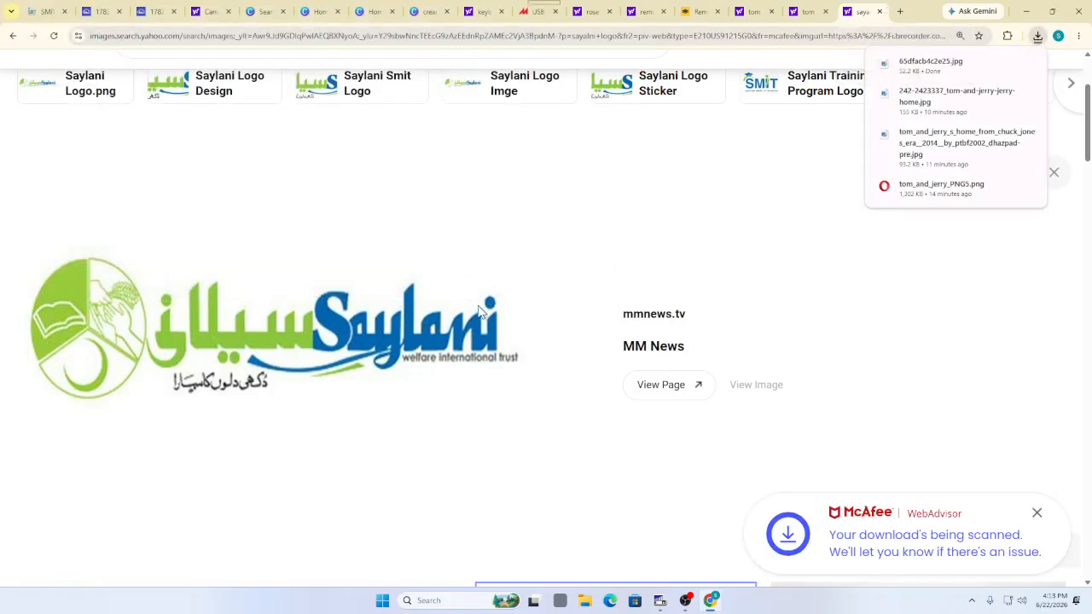
pyautogui.click(691, 11)
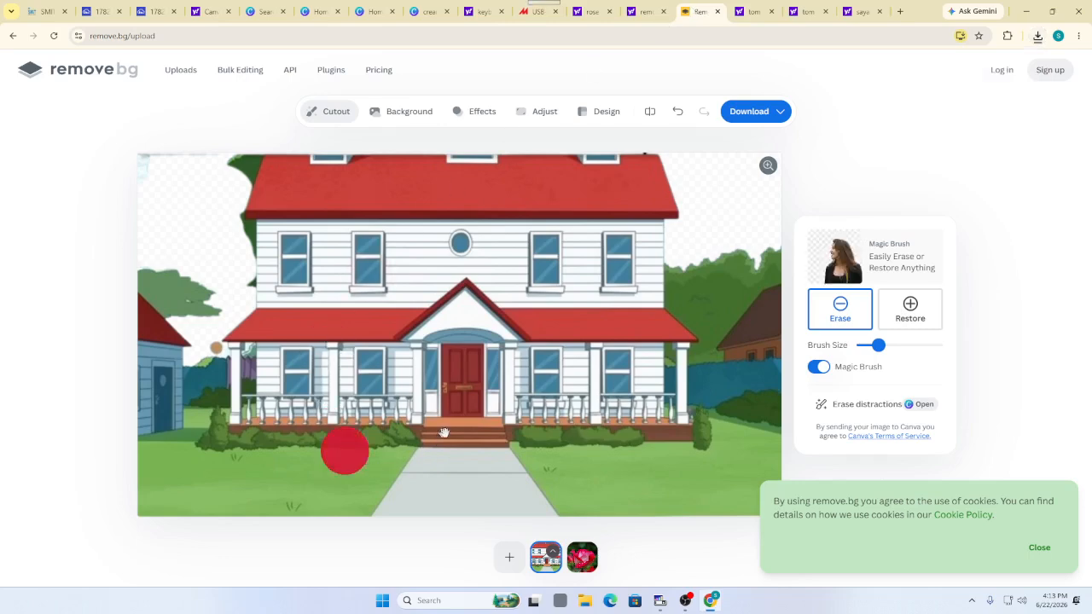
# Upload the saved Saylani logo from Downloads to remove.bg
pyautogui.click(510, 560)
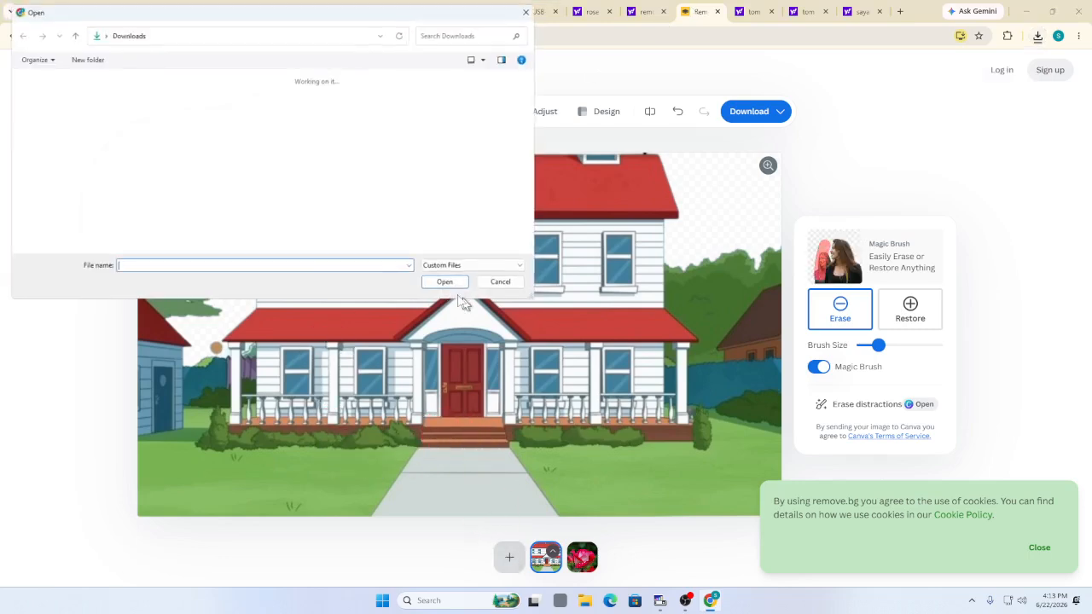
pyautogui.click(137, 128)
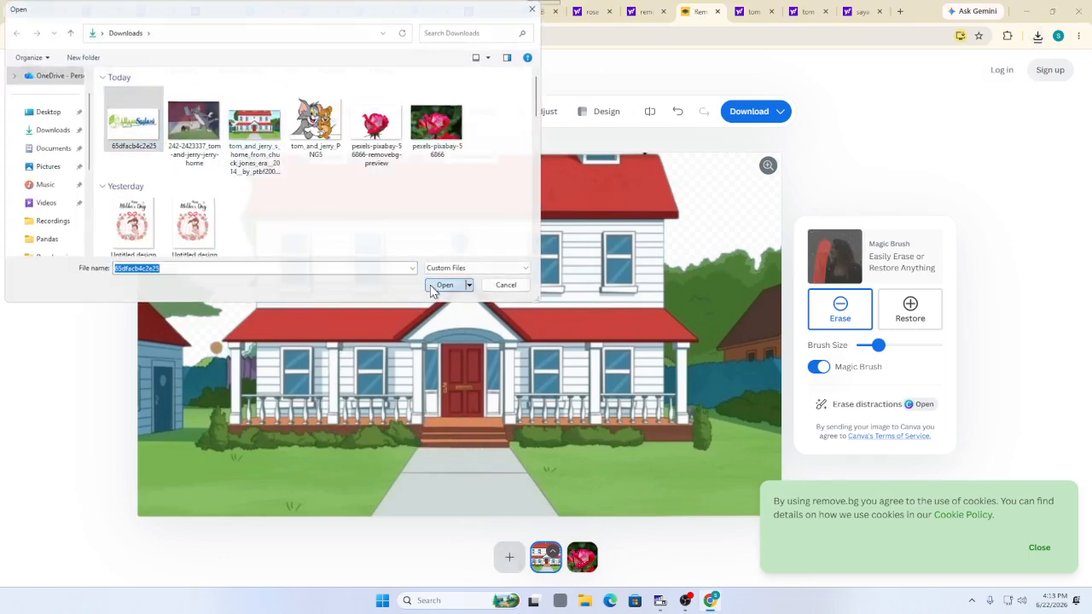
pyautogui.click(431, 287)
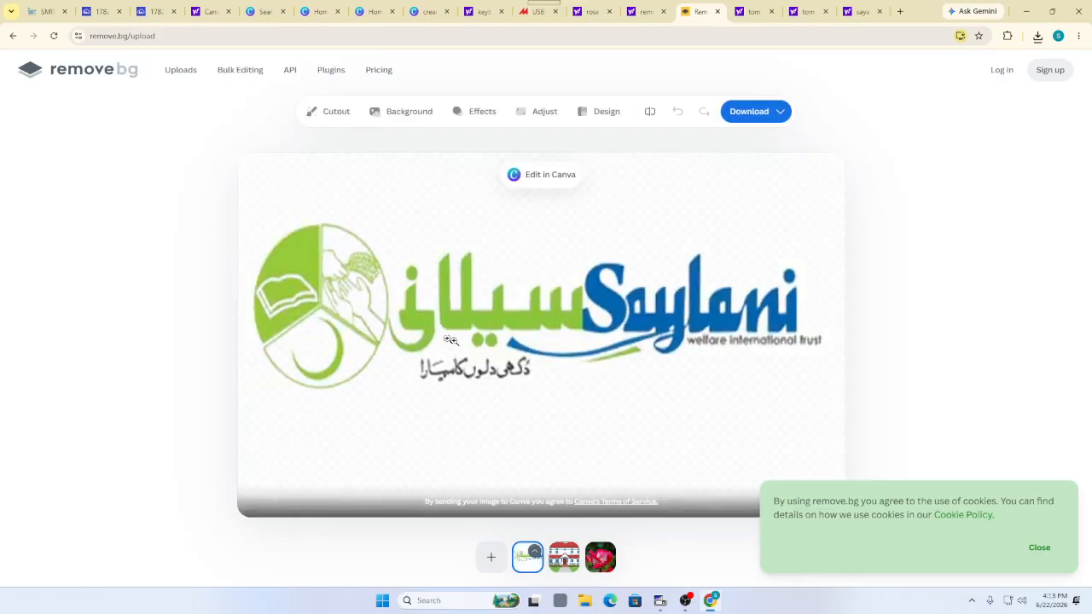
# Download the free 645 x 387 background-removed preview of the logo
pyautogui.click(734, 111)
pyautogui.click(758, 147)
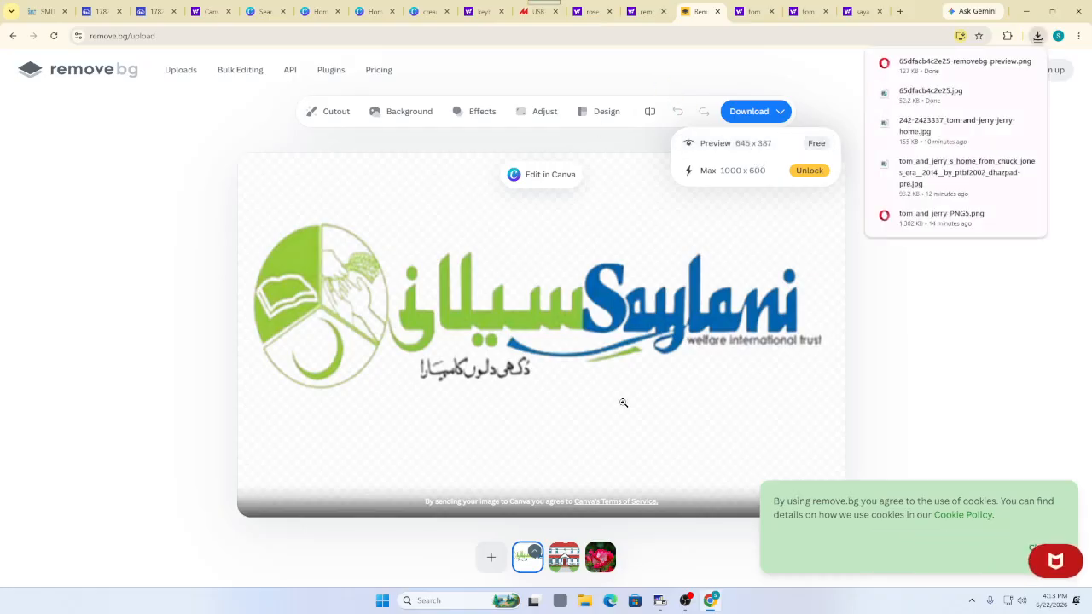
pyautogui.click(642, 12)
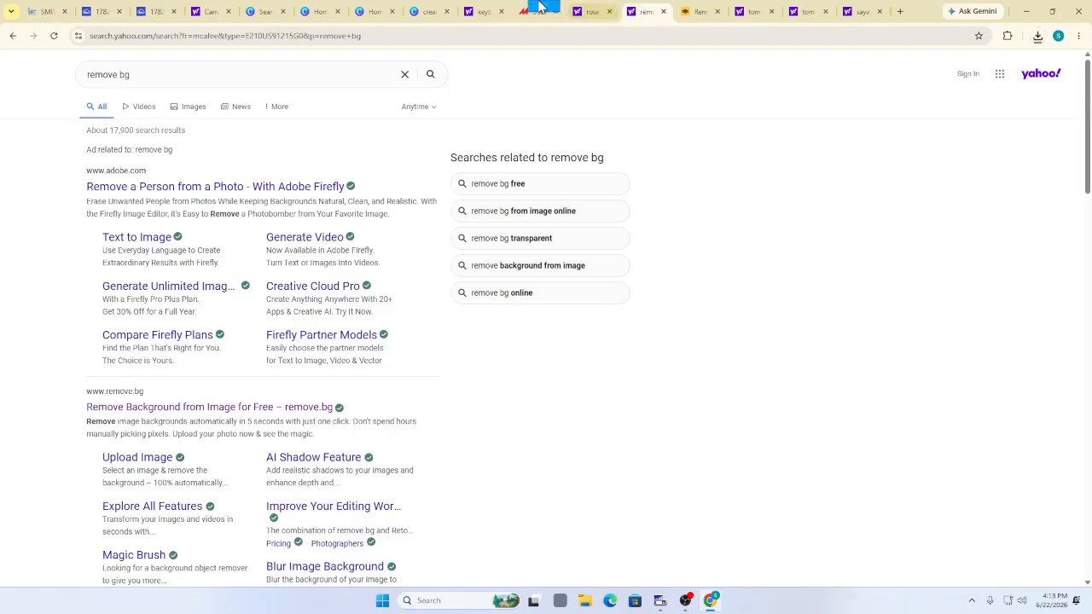
# Upload 65dfacb4c2e25-removebg-preview from Downloads to the poster's Canva Uploads
pyautogui.click(425, 12)
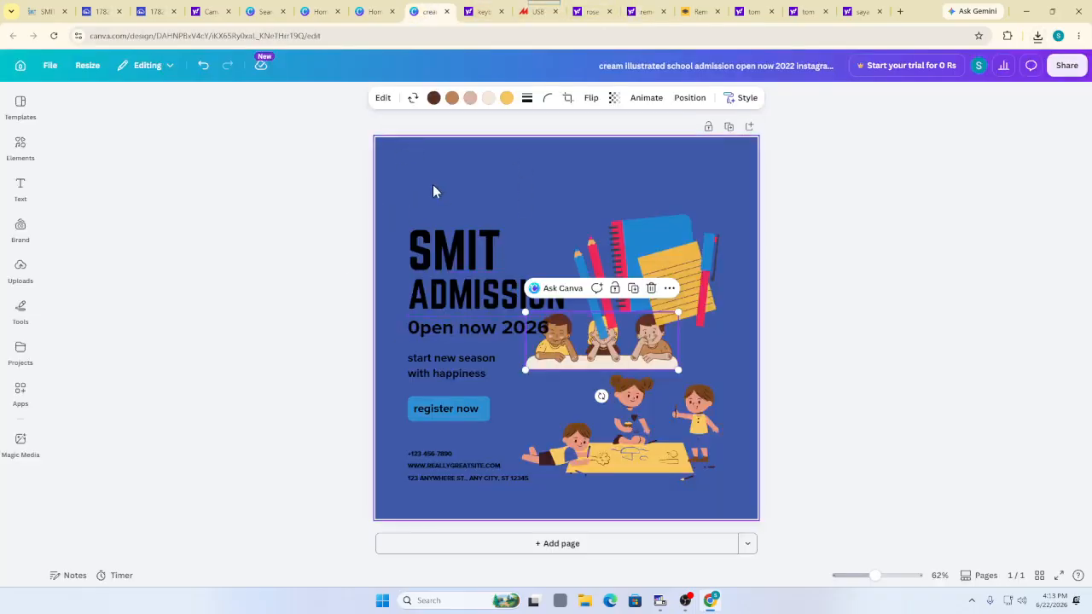
pyautogui.click(12, 162)
pyautogui.click(20, 271)
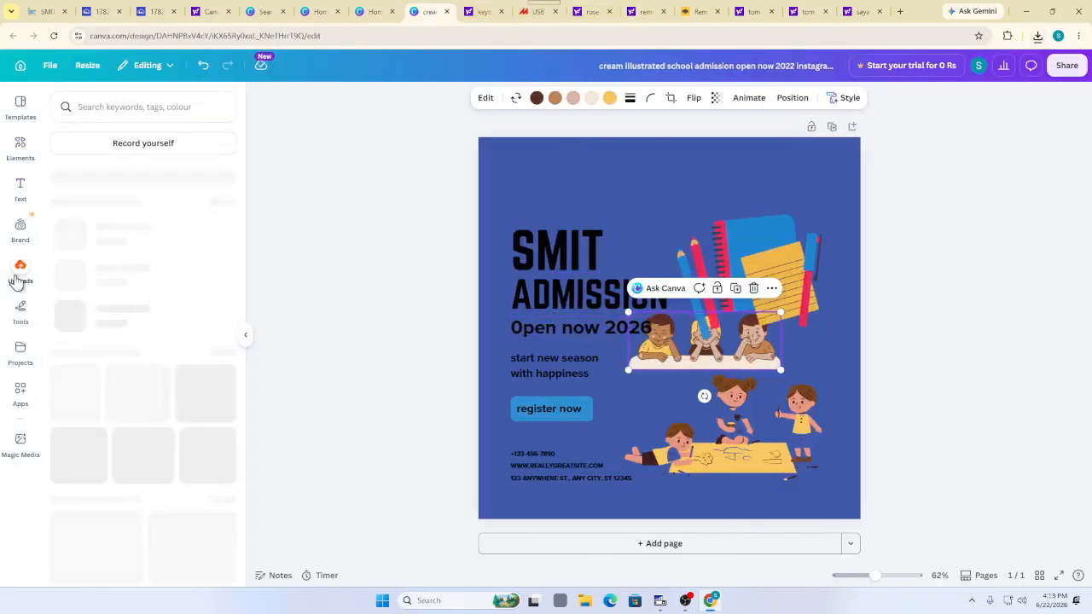
pyautogui.click(104, 140)
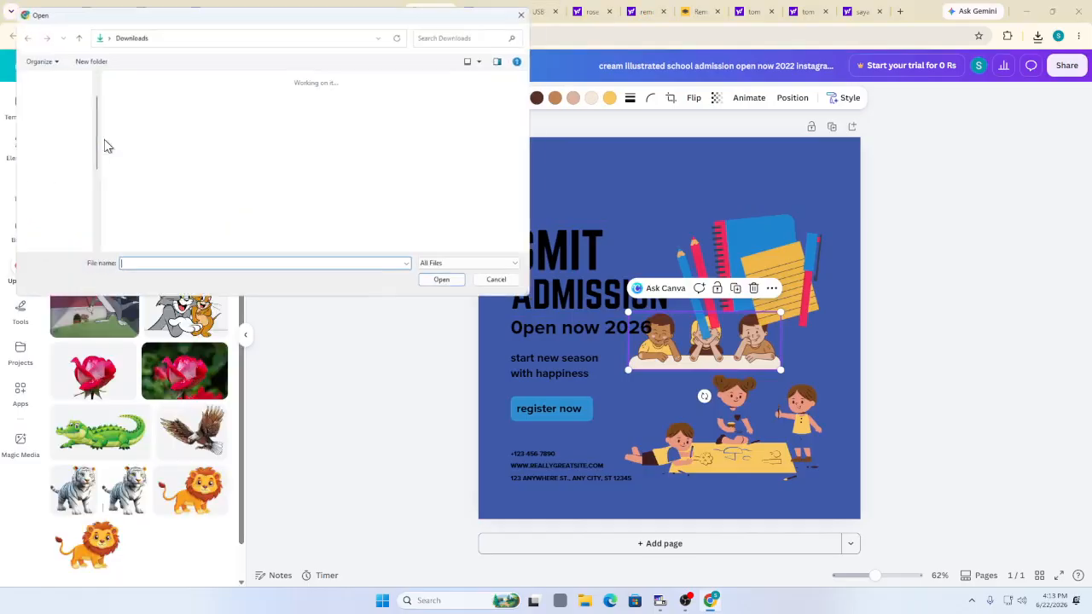
pyautogui.click(115, 139)
pyautogui.click(440, 284)
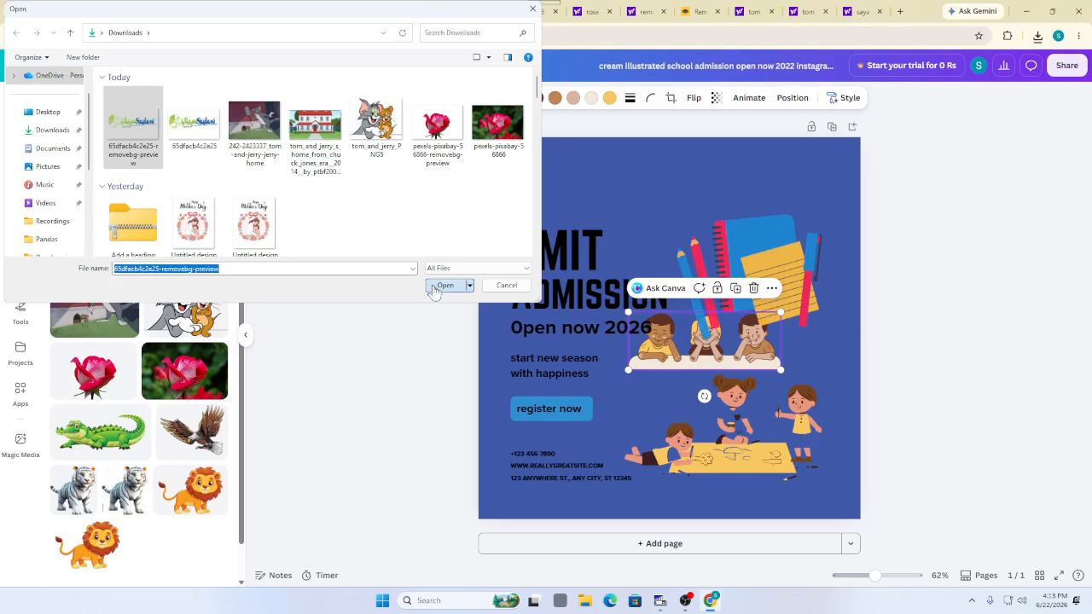
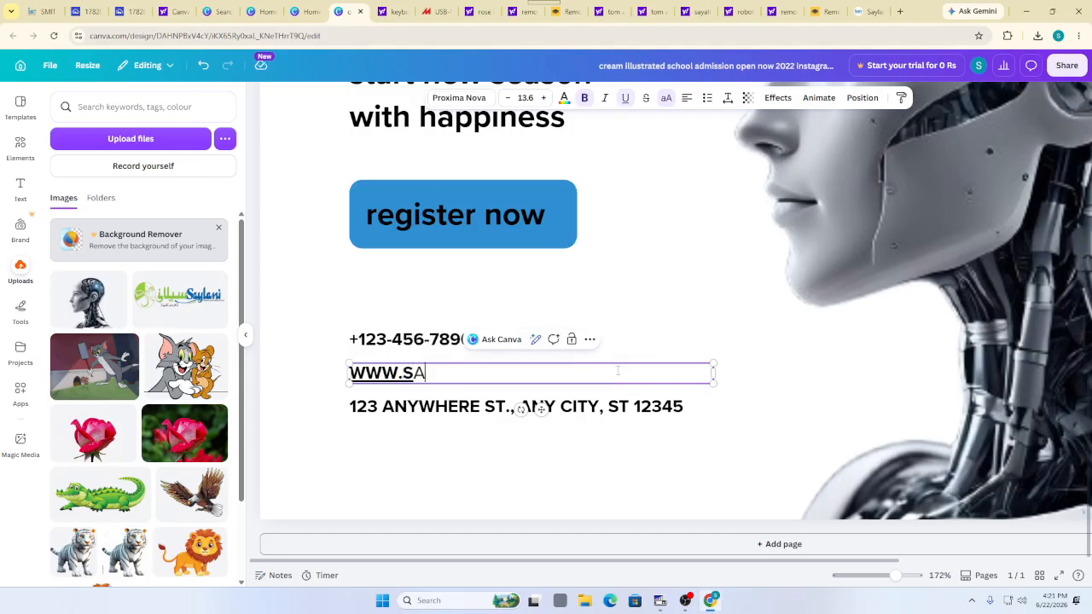
pyautogui.write('LANI')
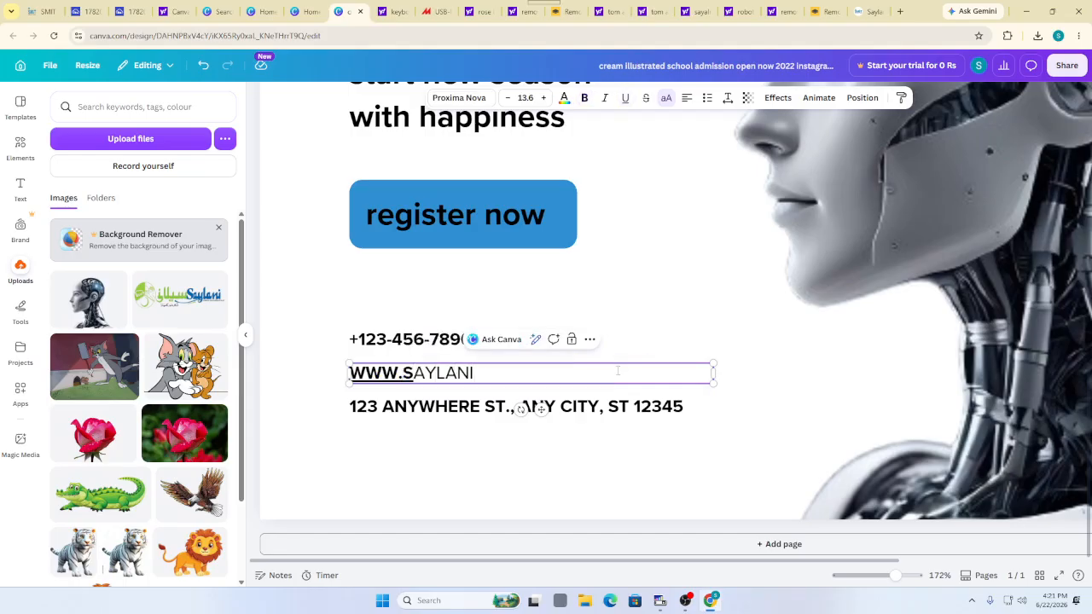
pyautogui.write('MIT.COM')
pyautogui.click(333, 348)
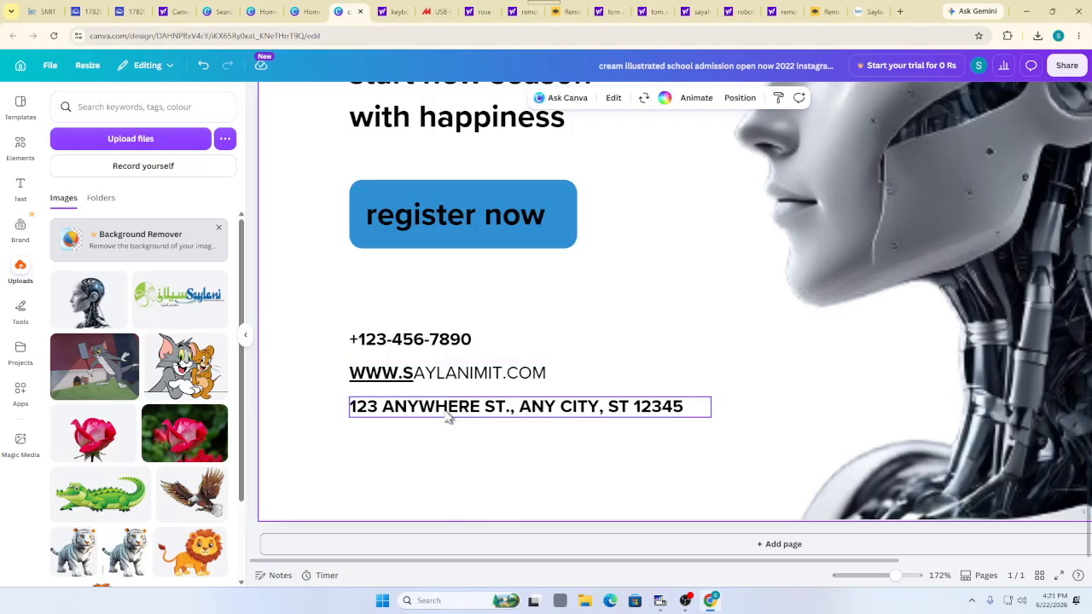
pyautogui.click(405, 373)
pyautogui.click(487, 373)
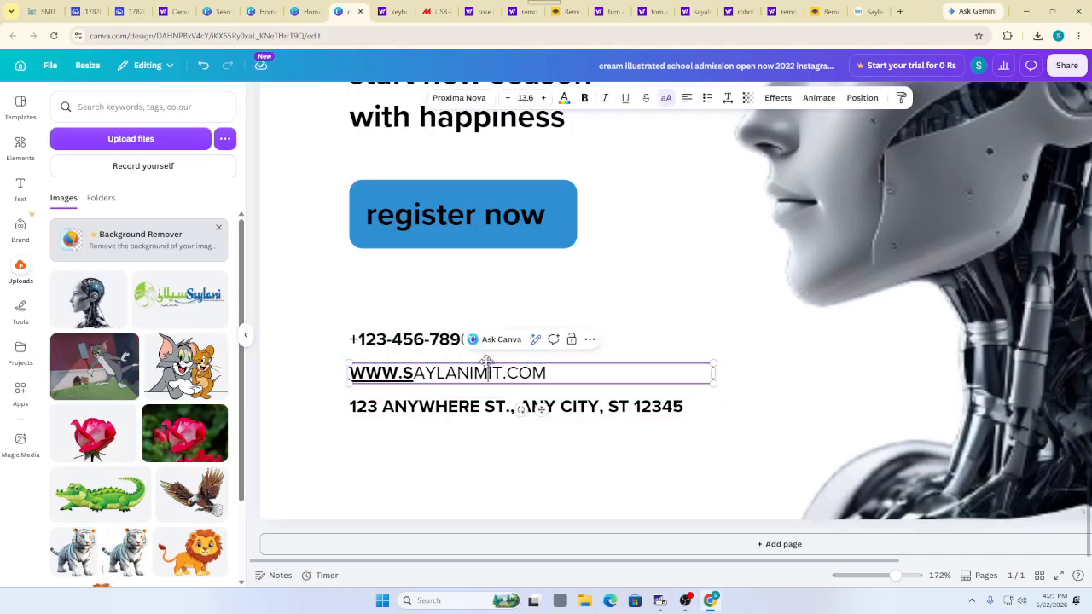
pyautogui.moveTo(547, 373); pyautogui.dragTo(401, 373)
pyautogui.click(361, 446)
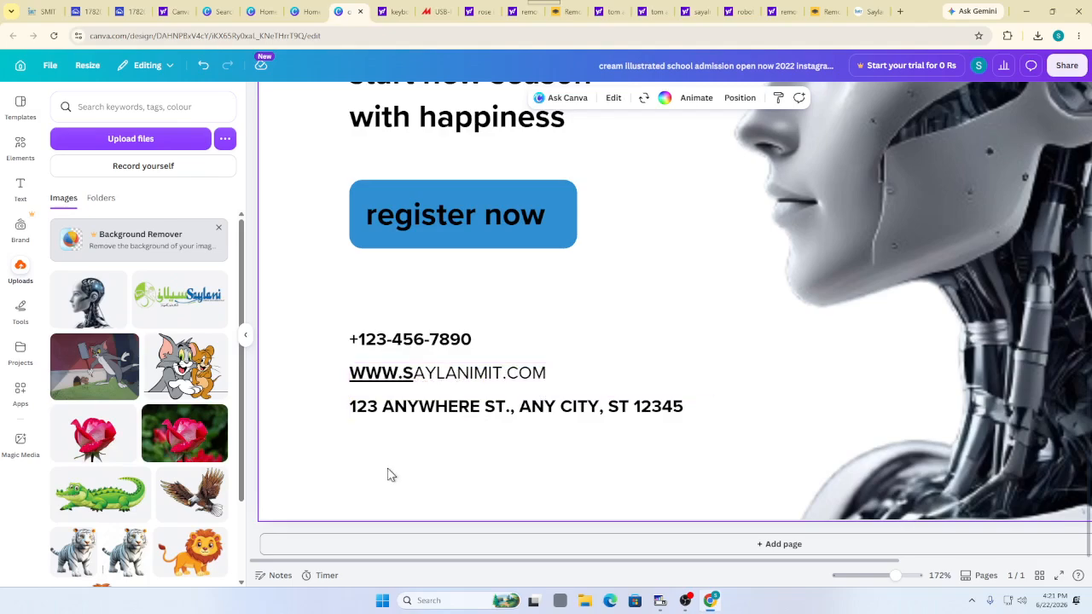
pyautogui.click(425, 382)
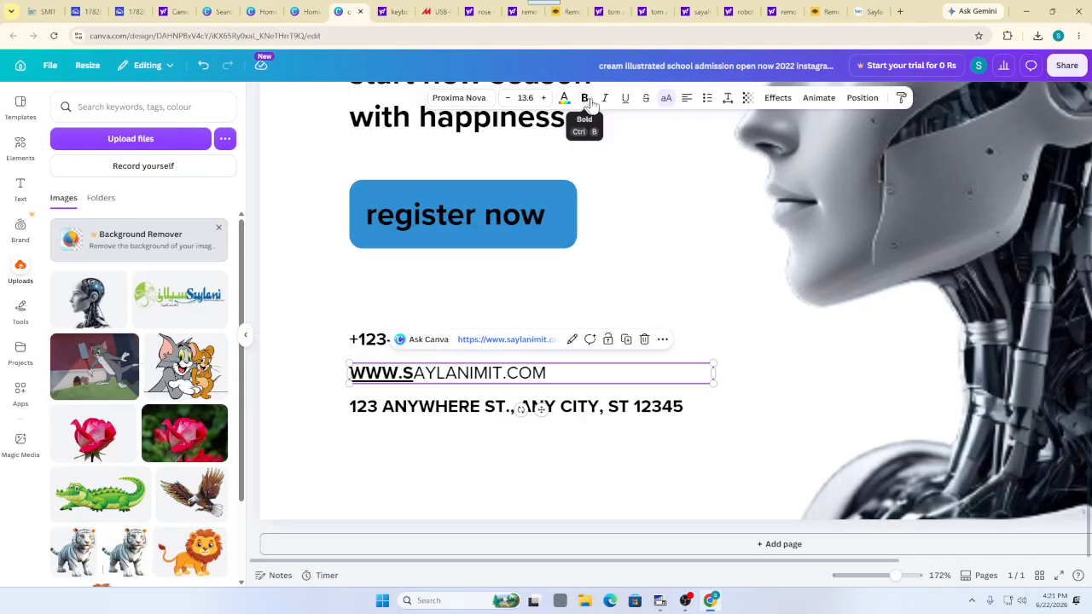
pyautogui.click(625, 101)
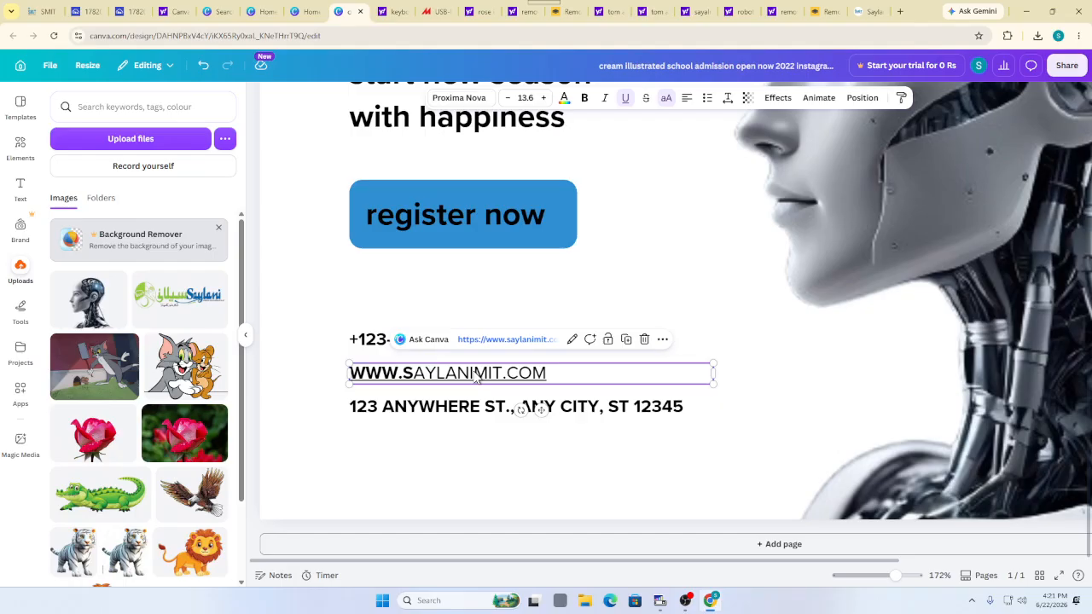
pyautogui.click(585, 99)
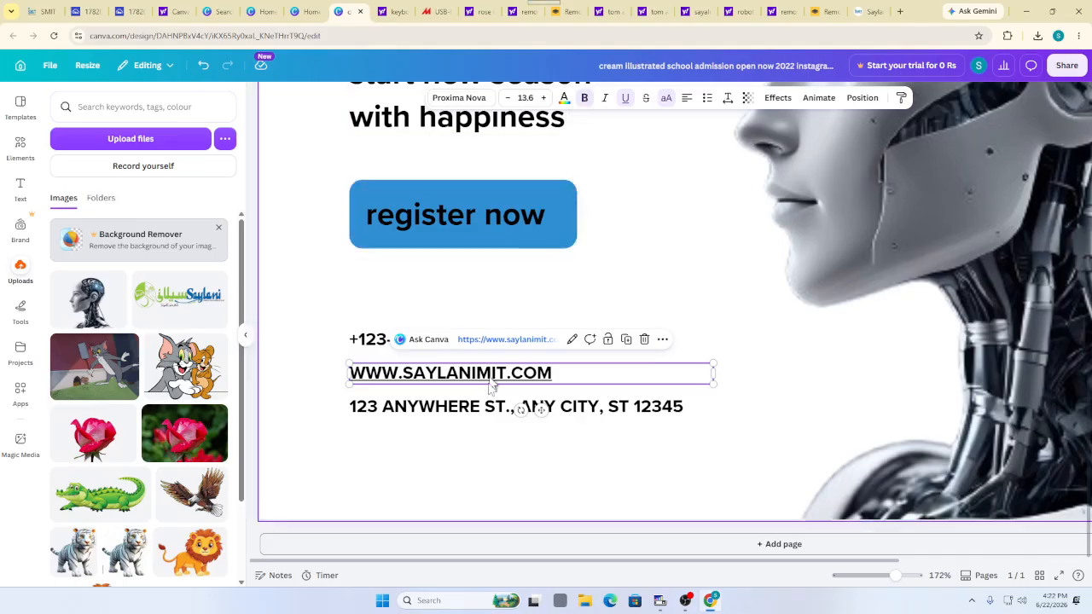
pyautogui.click(416, 431)
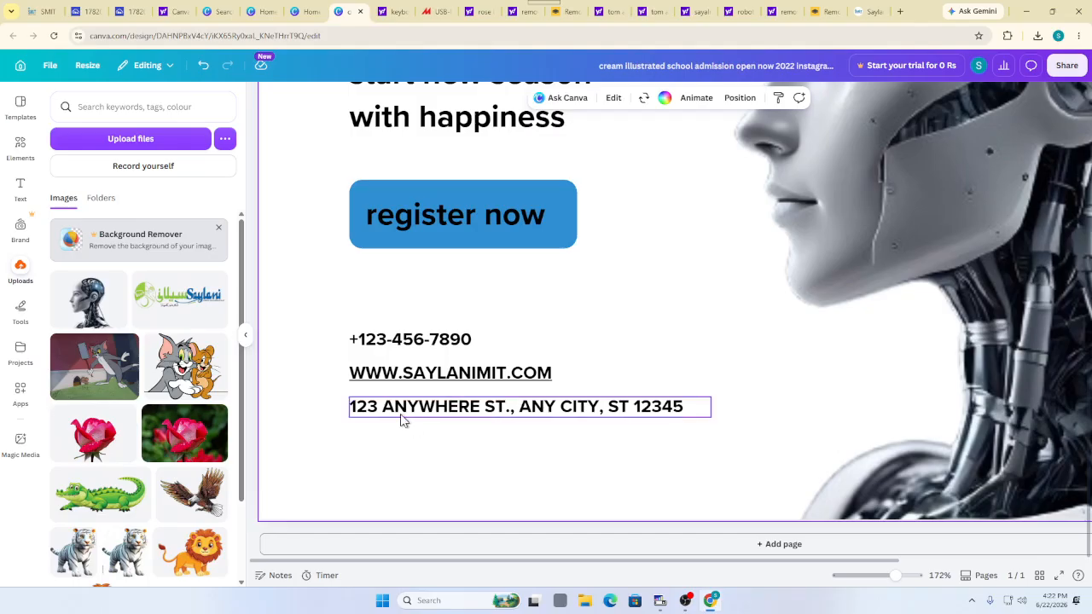
# Mark the placeholder phone number and highlight the institute's number in the Saylani website footer
pyautogui.doubleClick(409, 341)
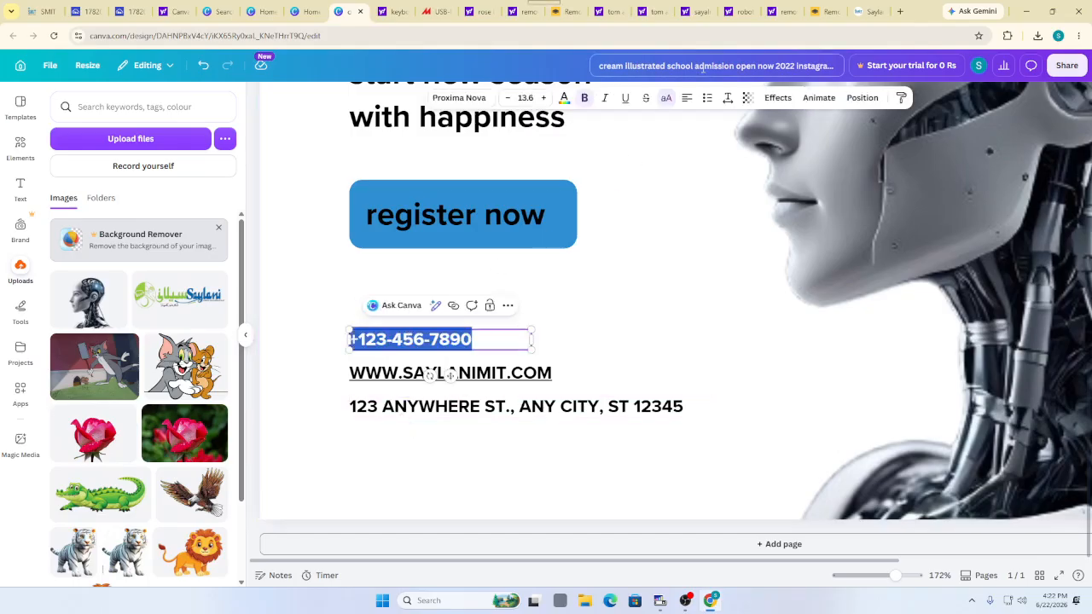
pyautogui.click(868, 10)
pyautogui.scroll(-10, 546, 307)
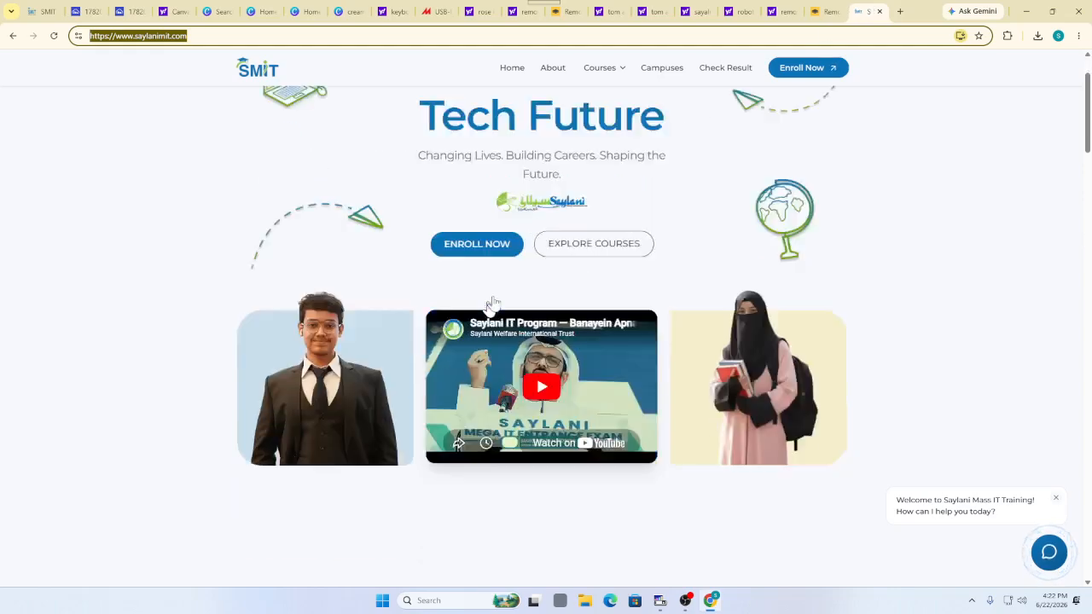
pyautogui.moveTo(1090, 194); pyautogui.dragTo(1091, 533)
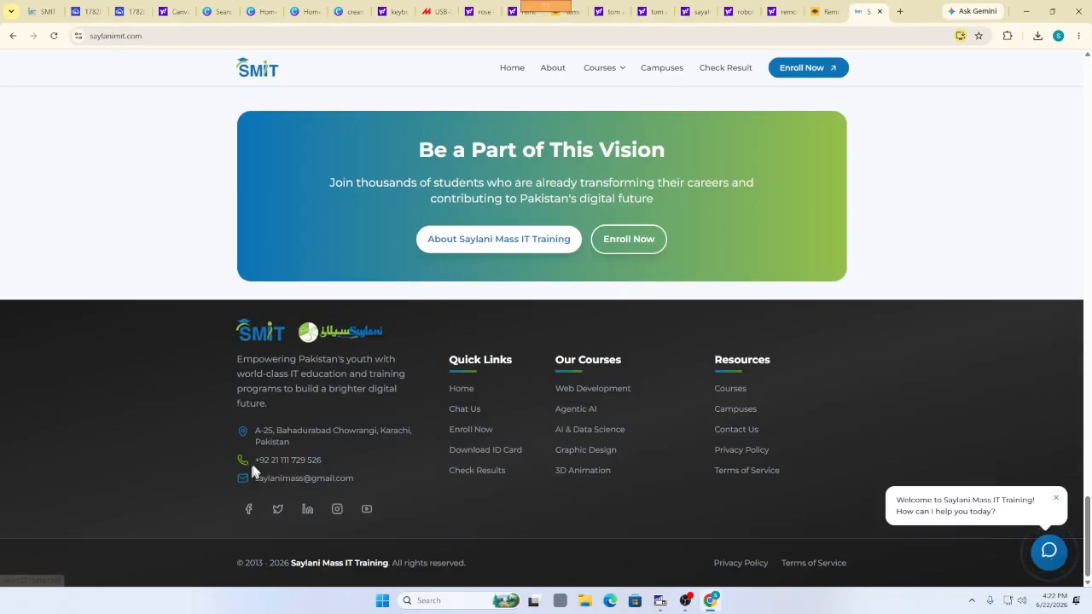
pyautogui.moveTo(250, 460); pyautogui.dragTo(323, 461)
pyautogui.hotkey('ctrl', 'c')
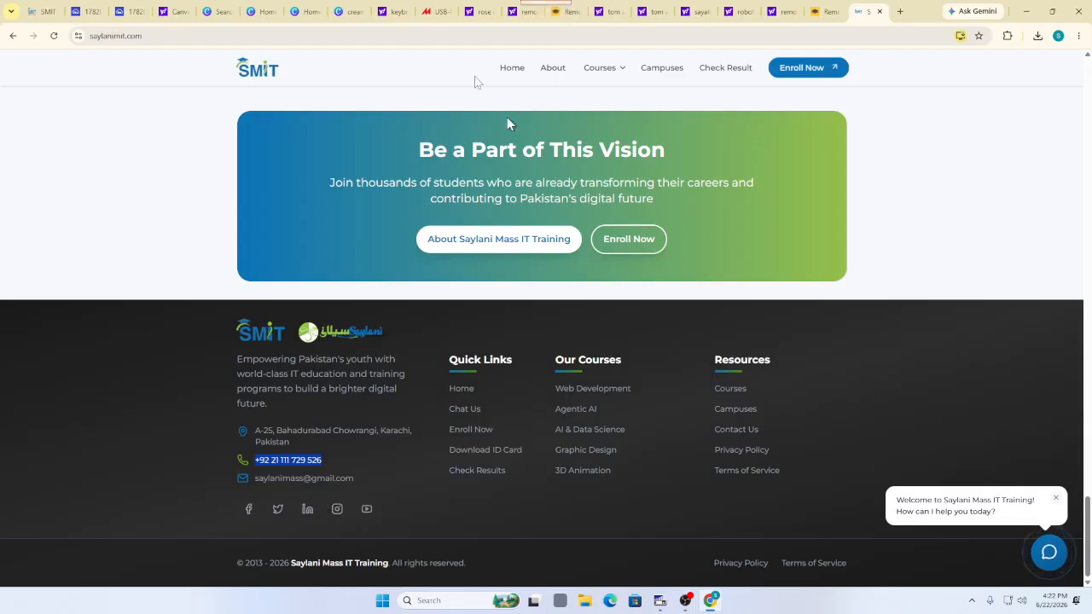
# Look through the other open browser tabs, including the keyboard image and remove.bg results
pyautogui.click(617, 8)
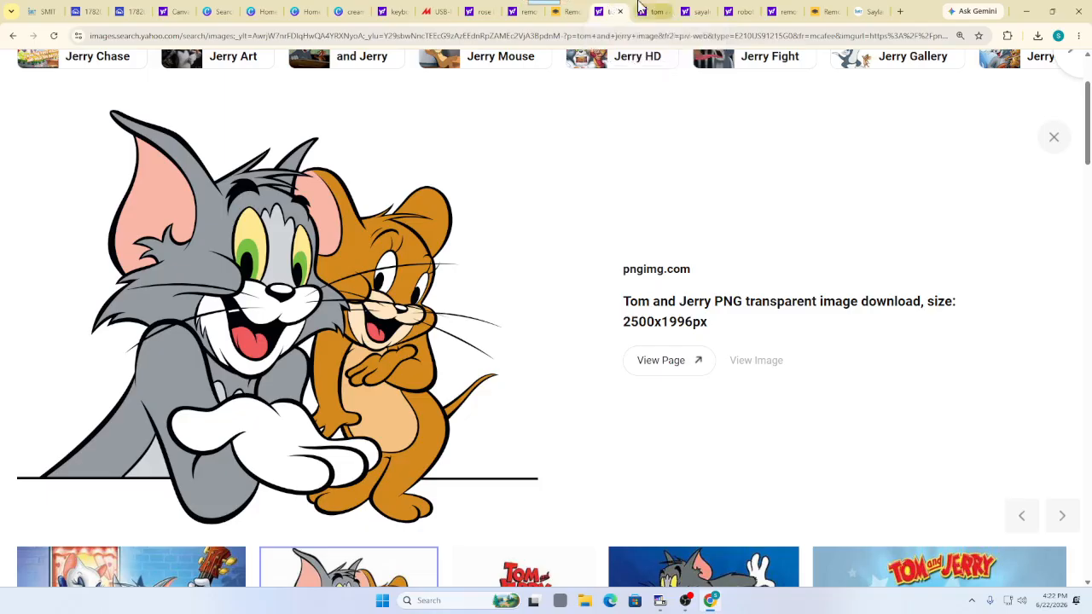
pyautogui.click(653, 9)
pyautogui.click(696, 8)
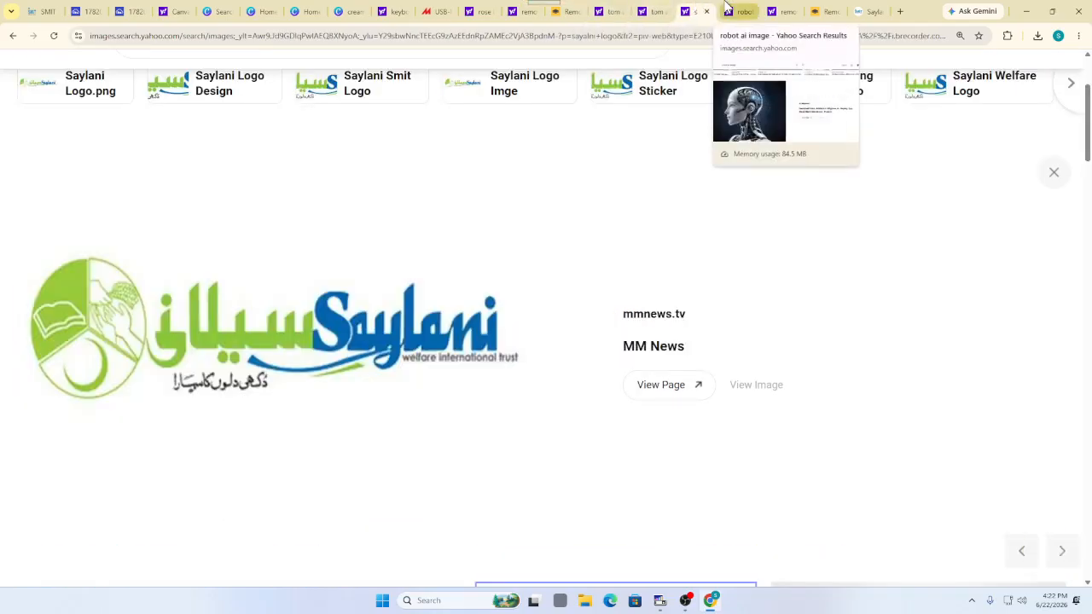
pyautogui.click(390, 11)
pyautogui.click(422, 10)
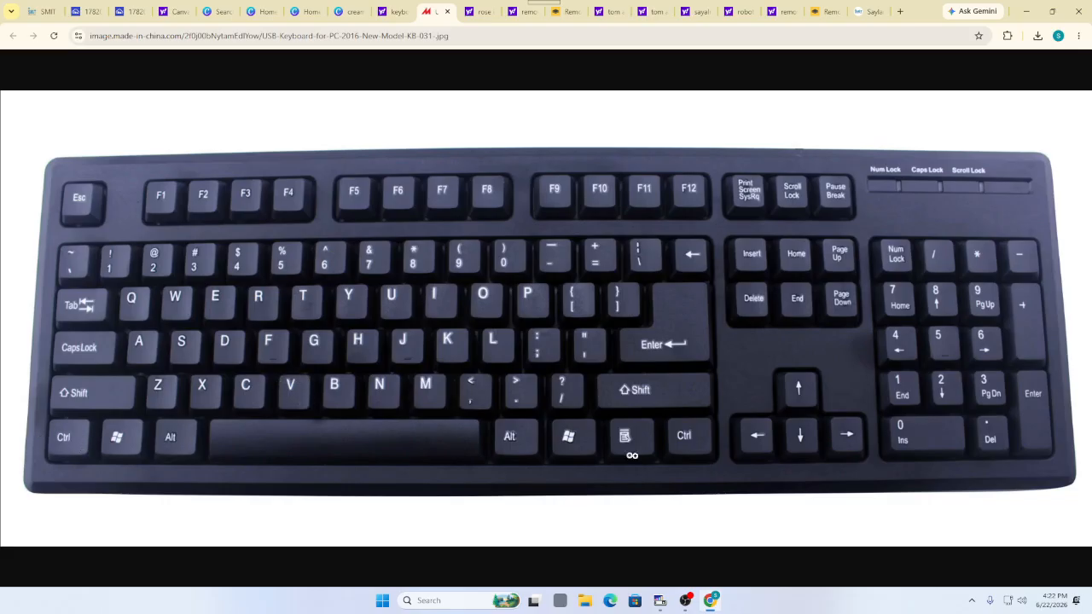
pyautogui.click(568, 8)
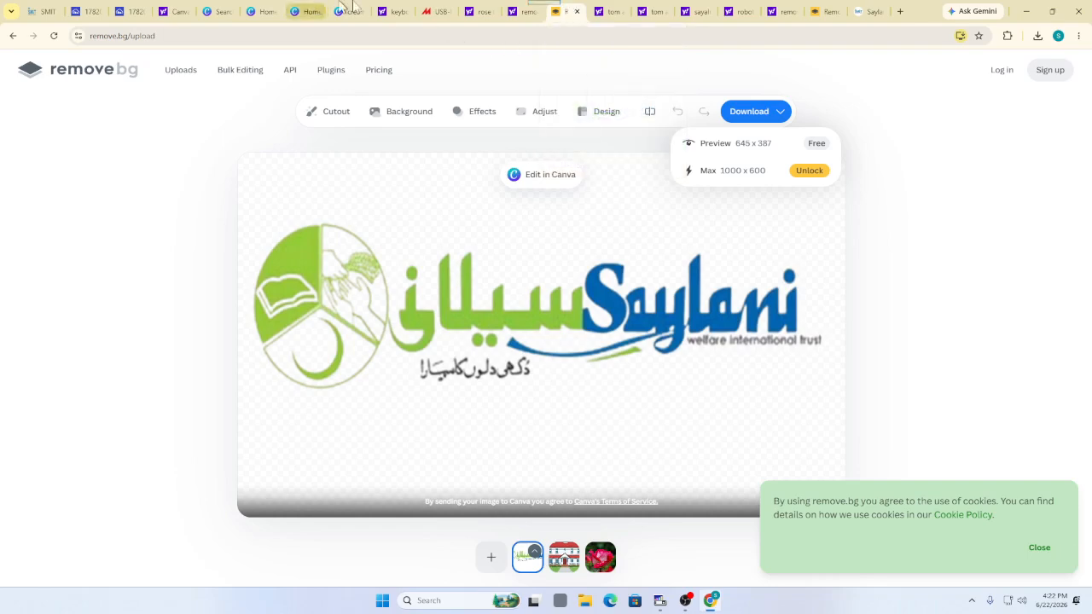
pyautogui.click(386, 10)
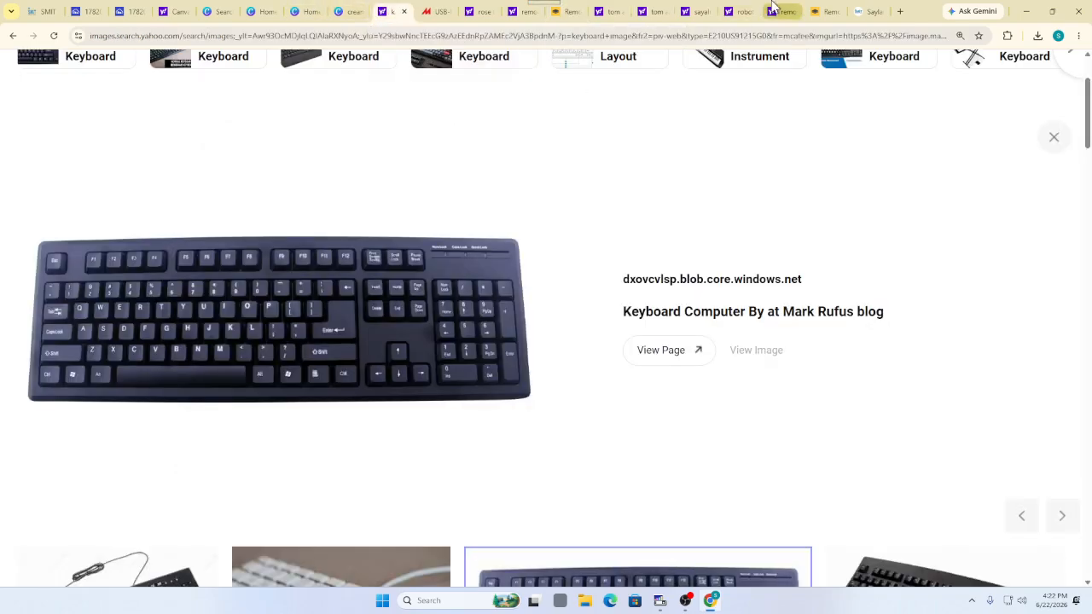
pyautogui.click(778, 11)
pyautogui.click(825, 11)
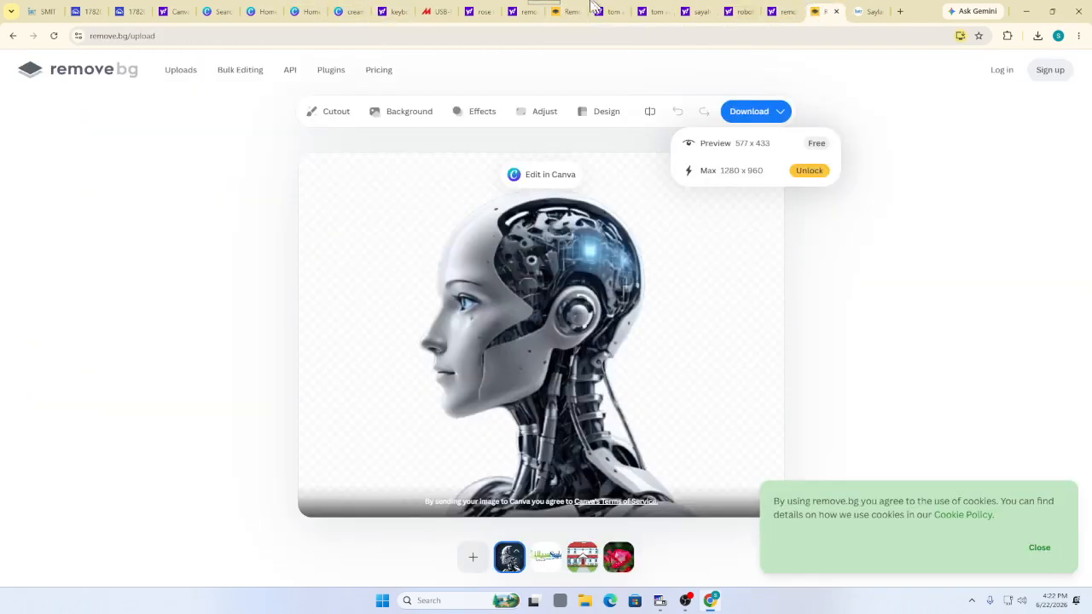
# Paste the institute's phone number over the Canva placeholder and select the address text
pyautogui.click(345, 11)
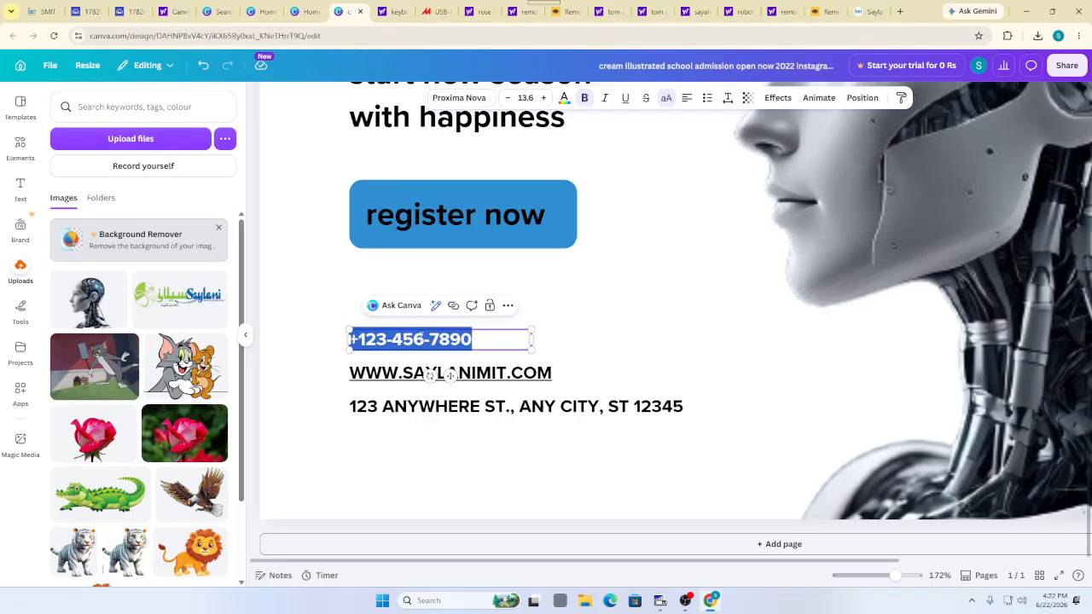
pyautogui.hotkey('ctrl', 'v')
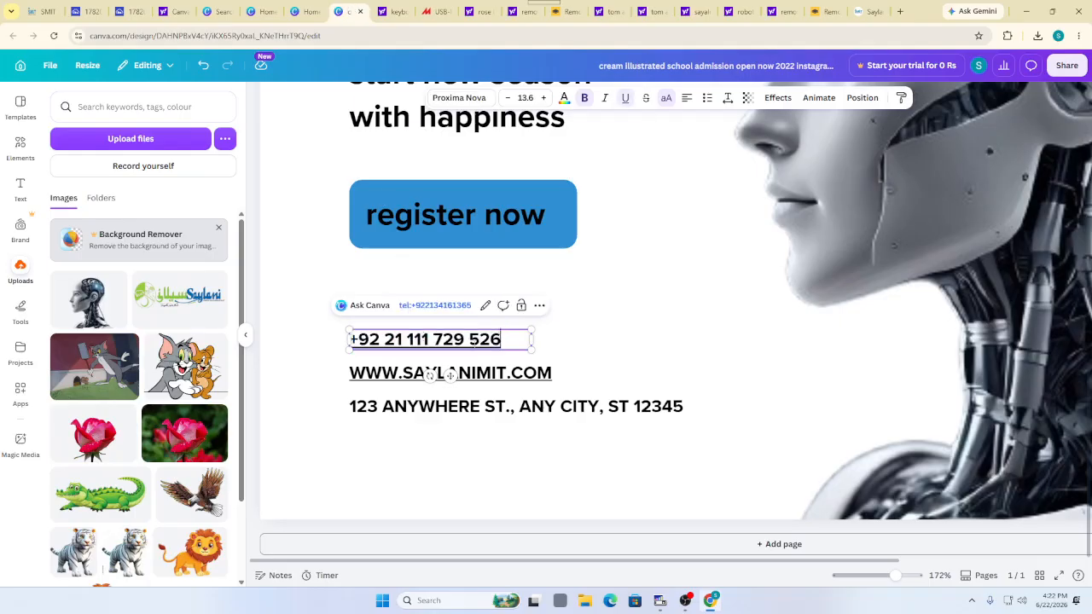
pyautogui.click(573, 330)
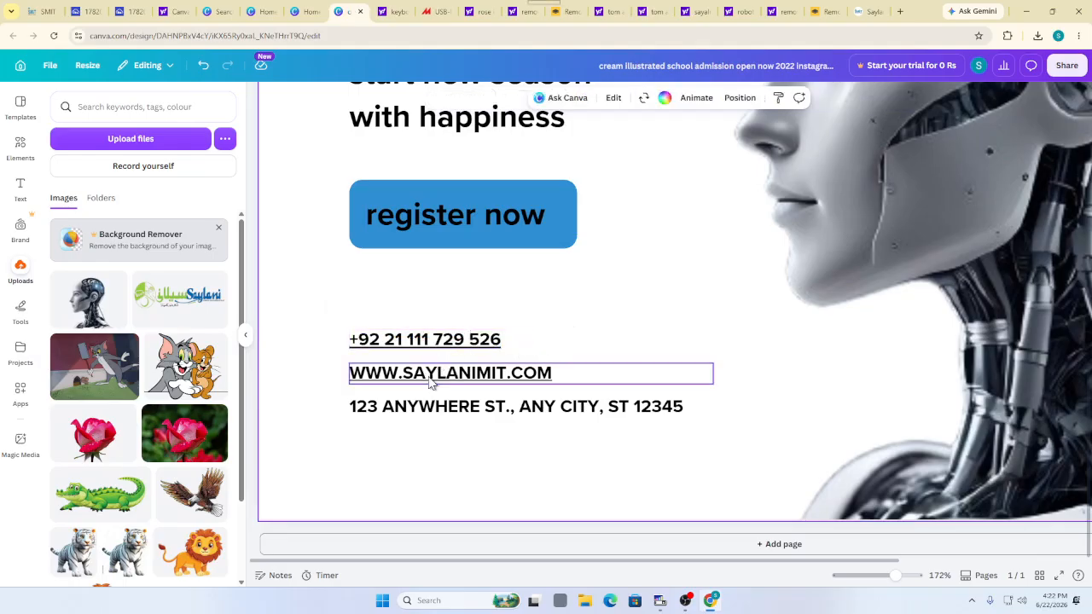
pyautogui.click(418, 407)
pyautogui.doubleClick(418, 407)
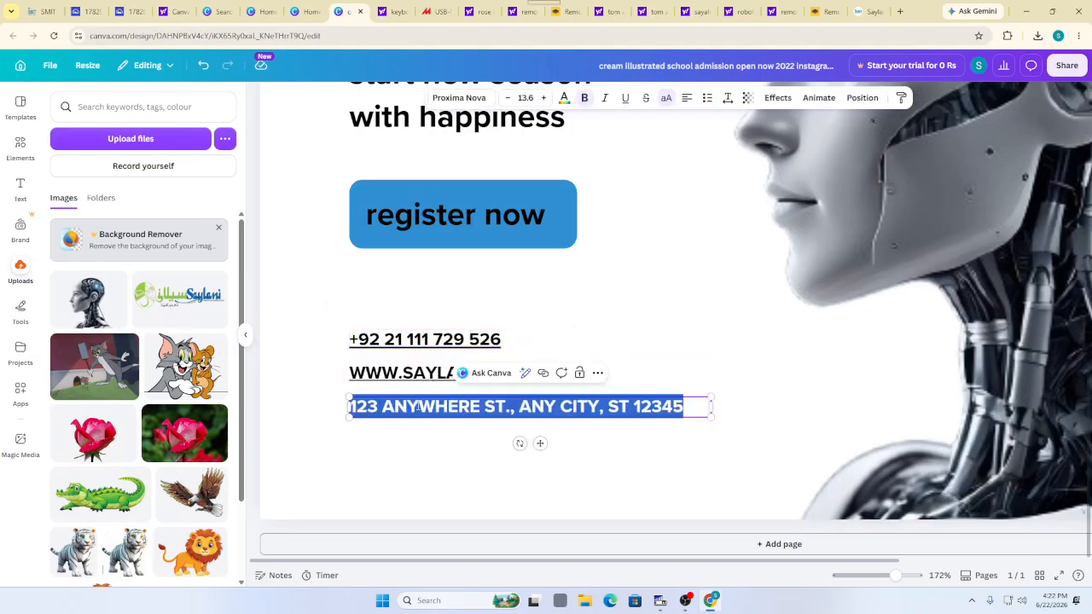
# Go to the Saylani website's campuses page and open the Karachi campuses list
pyautogui.click(864, 11)
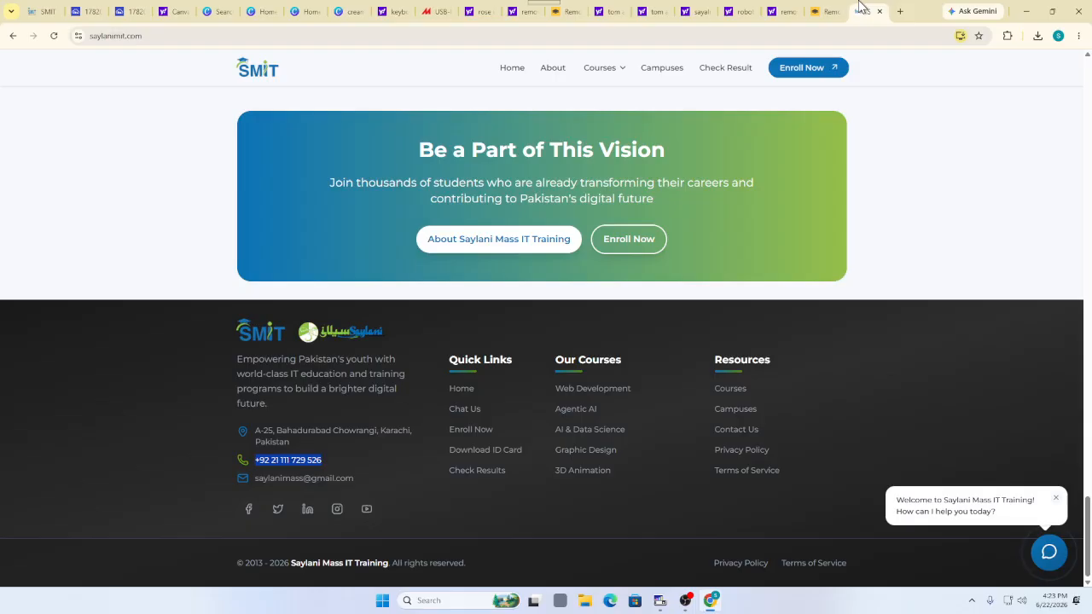
pyautogui.click(352, 437)
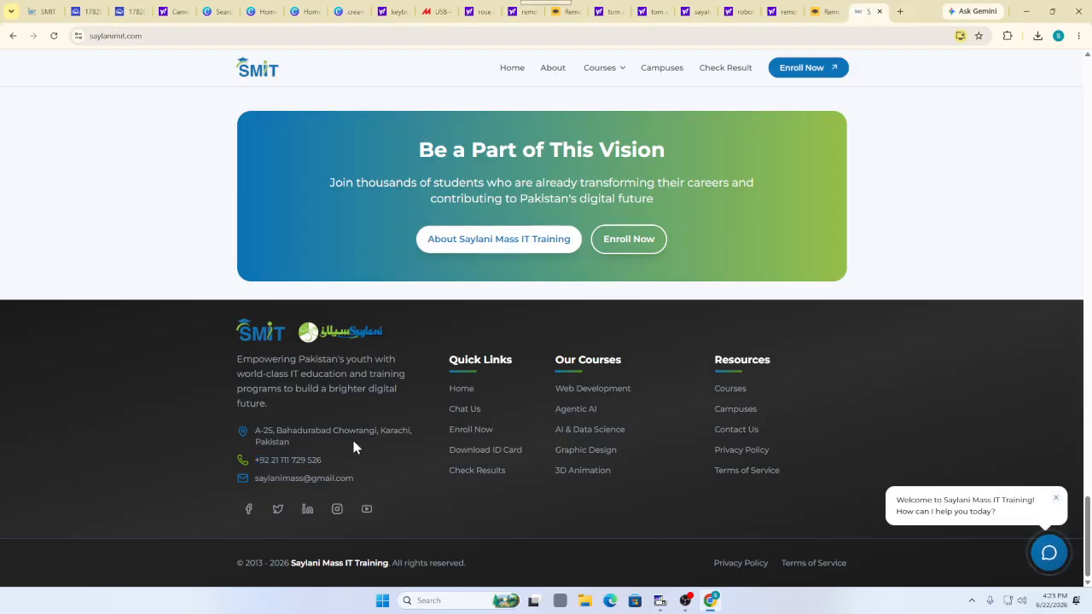
pyautogui.click(736, 411)
pyautogui.scroll(-5, 371, 345)
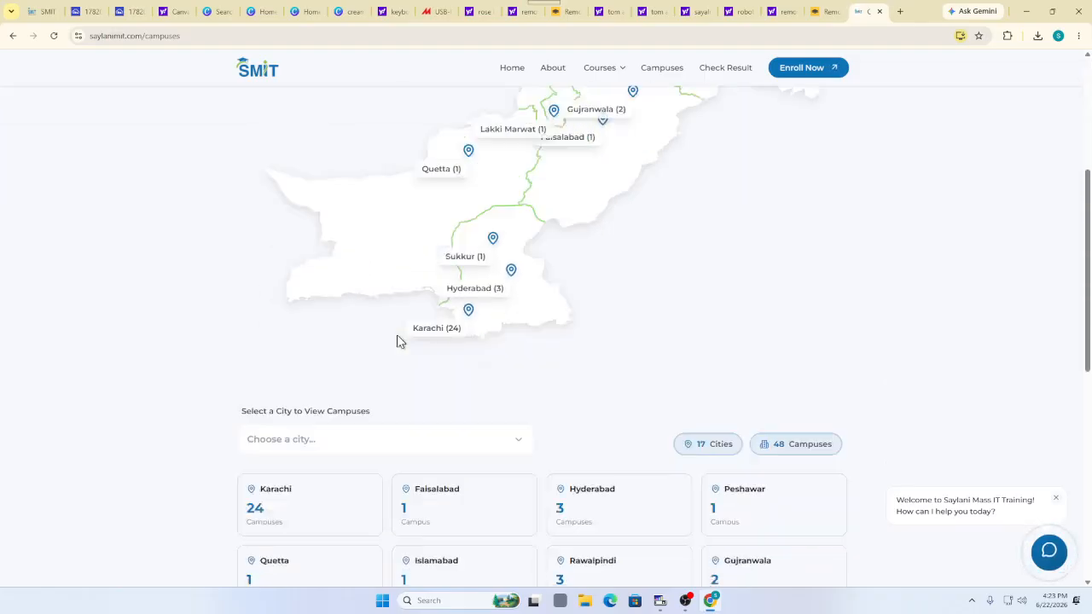
pyautogui.scroll(-2, 401, 316)
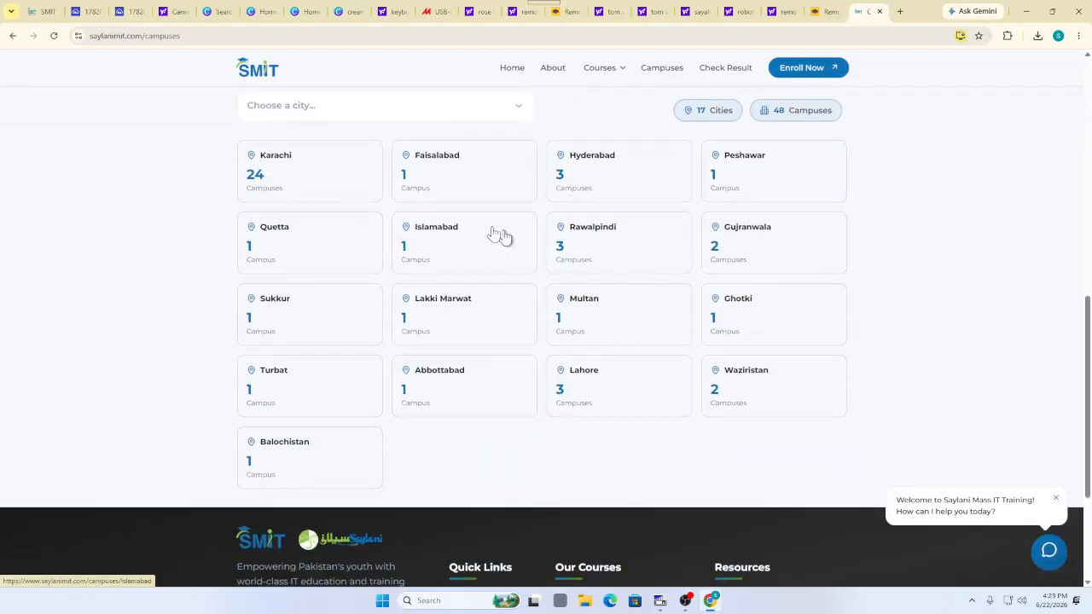
pyautogui.click(284, 196)
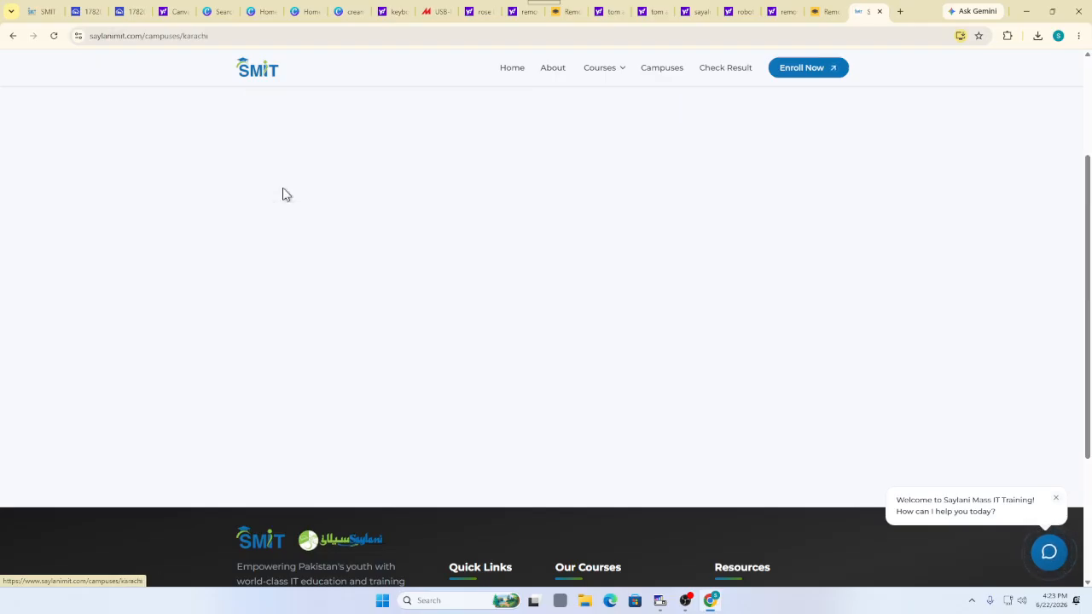
# Open the Zaitoon Ashraf IT Park campus details and select its name
pyautogui.scroll(-3, 384, 226)
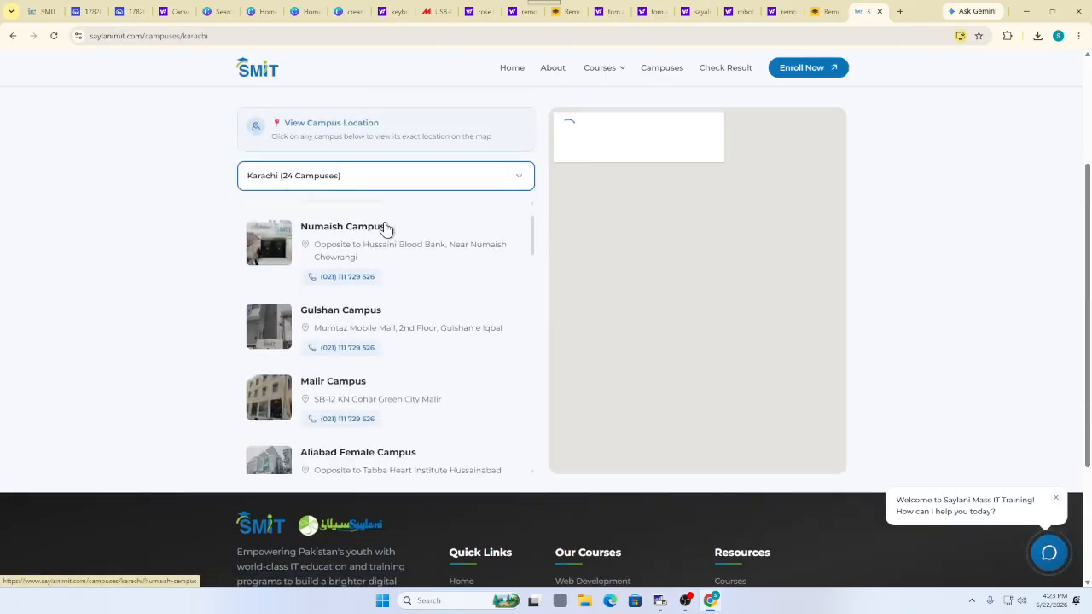
pyautogui.scroll(-4, 386, 228)
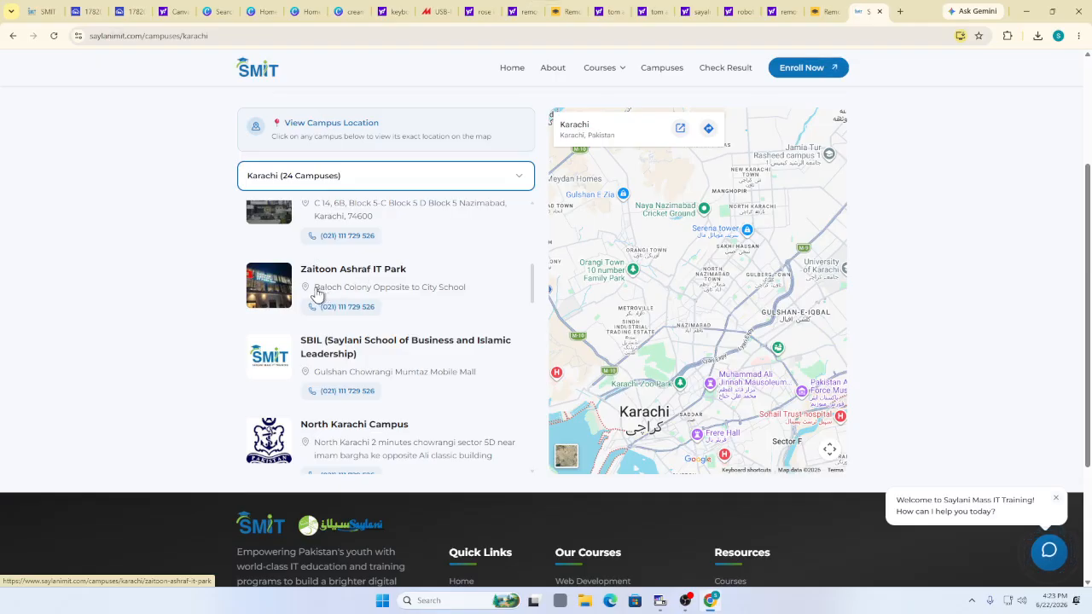
pyautogui.moveTo(319, 295); pyautogui.dragTo(349, 289)
pyautogui.click(349, 290)
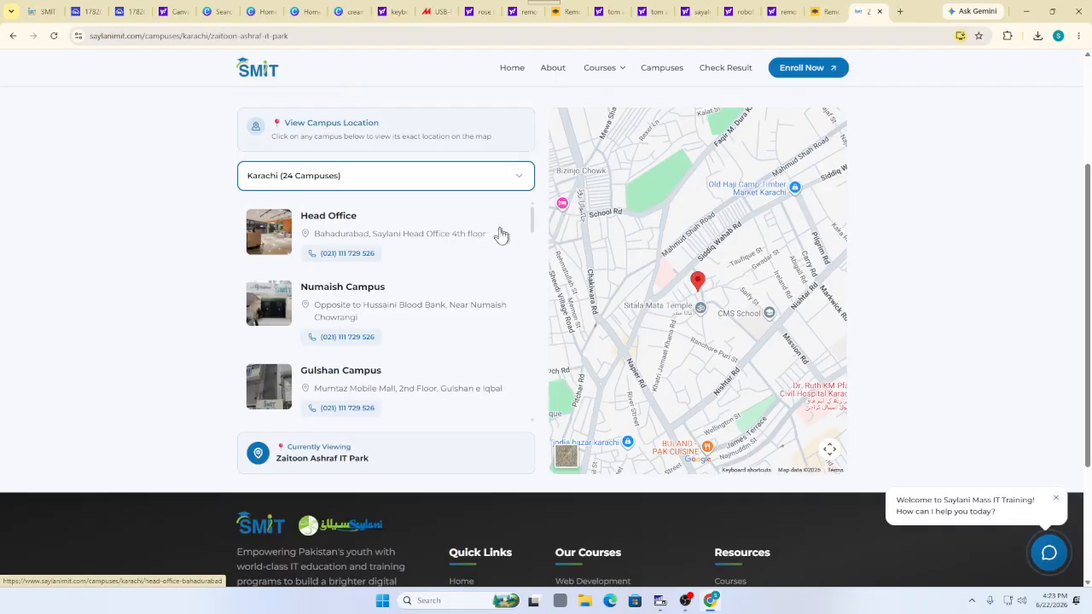
pyautogui.moveTo(500, 234); pyautogui.dragTo(417, 240)
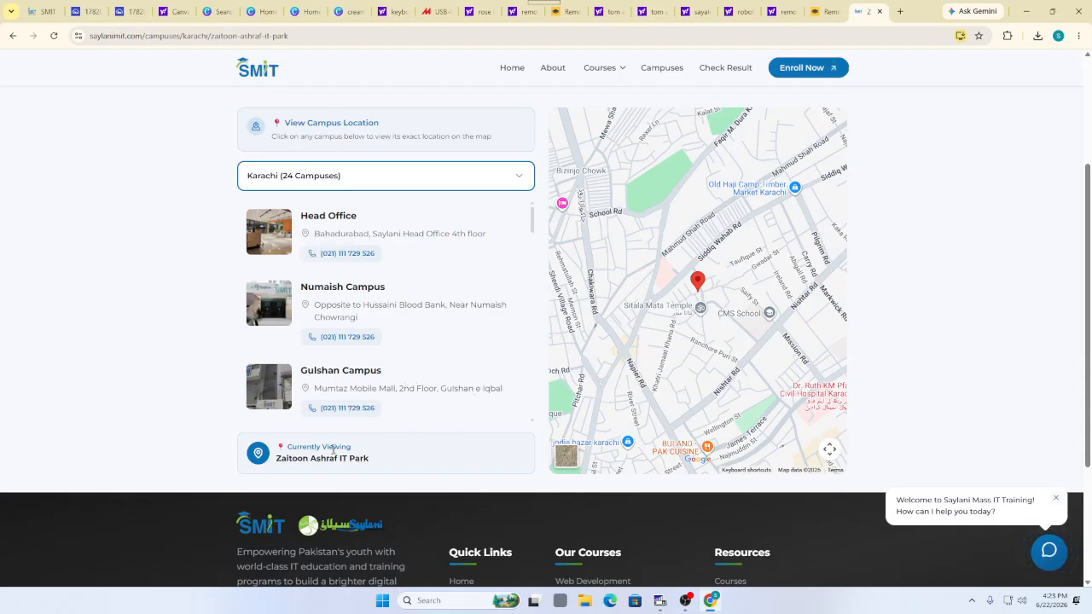
pyautogui.moveTo(369, 459); pyautogui.dragTo(275, 468)
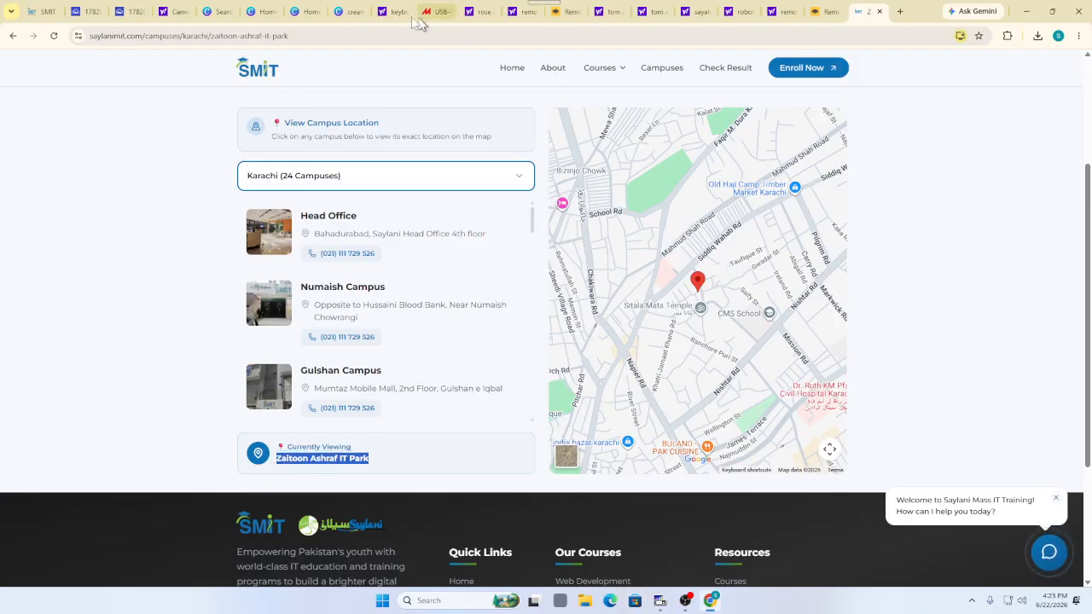
pyautogui.click(357, 10)
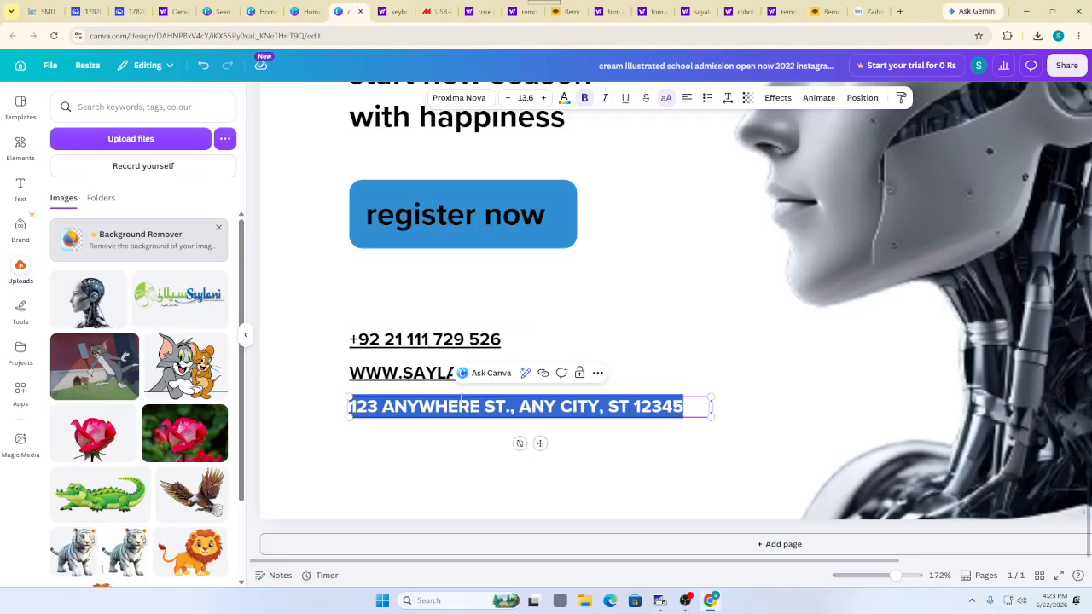
# Paste ZAITOON ASHRAF IT PARK as the address line and zoom to view the whole poster
pyautogui.write('ZAITOON ASHRAF IT PARK')
pyautogui.click(646, 372)
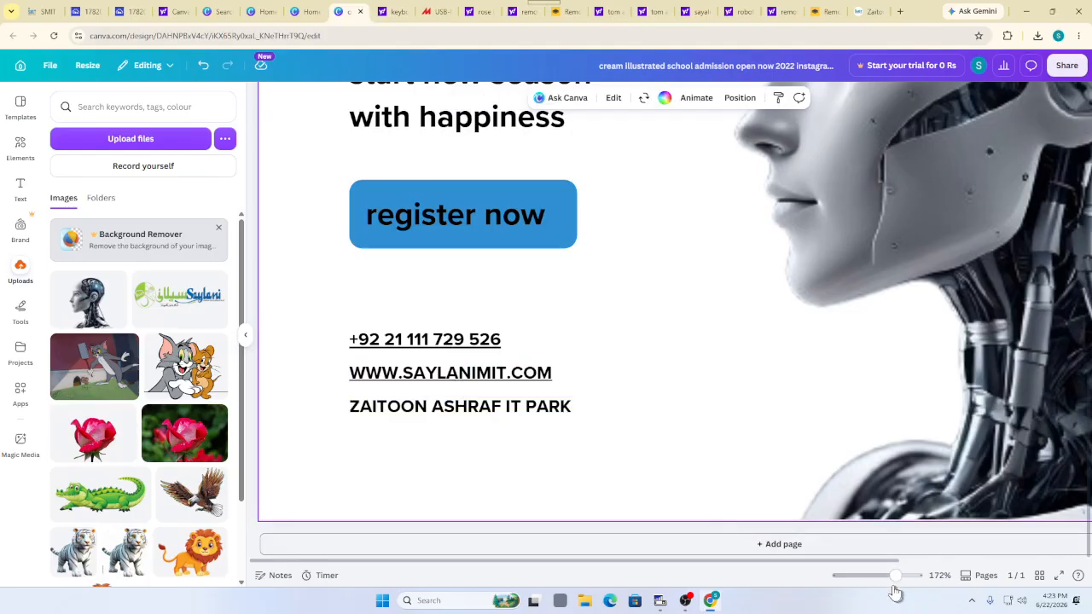
pyautogui.moveTo(896, 576); pyautogui.dragTo(868, 576)
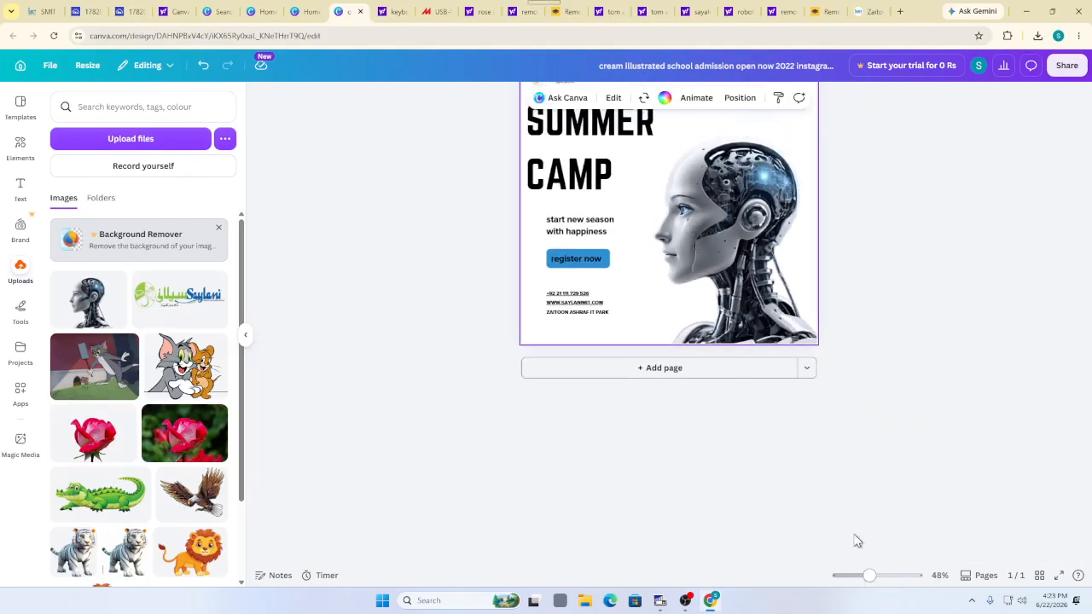
pyautogui.click(879, 576)
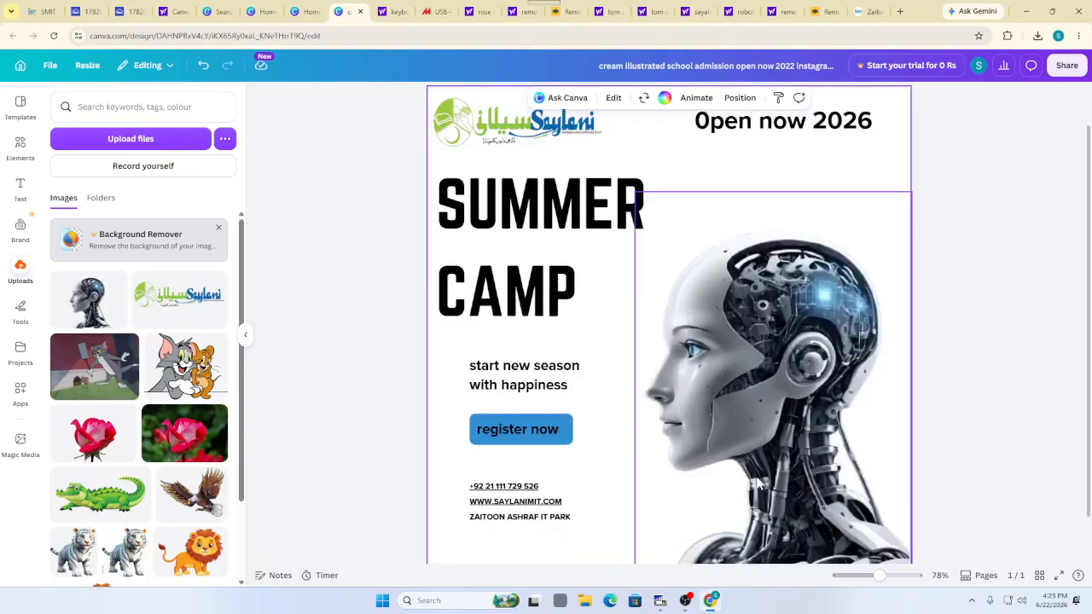
pyautogui.moveTo(877, 584); pyautogui.dragTo(874, 583)
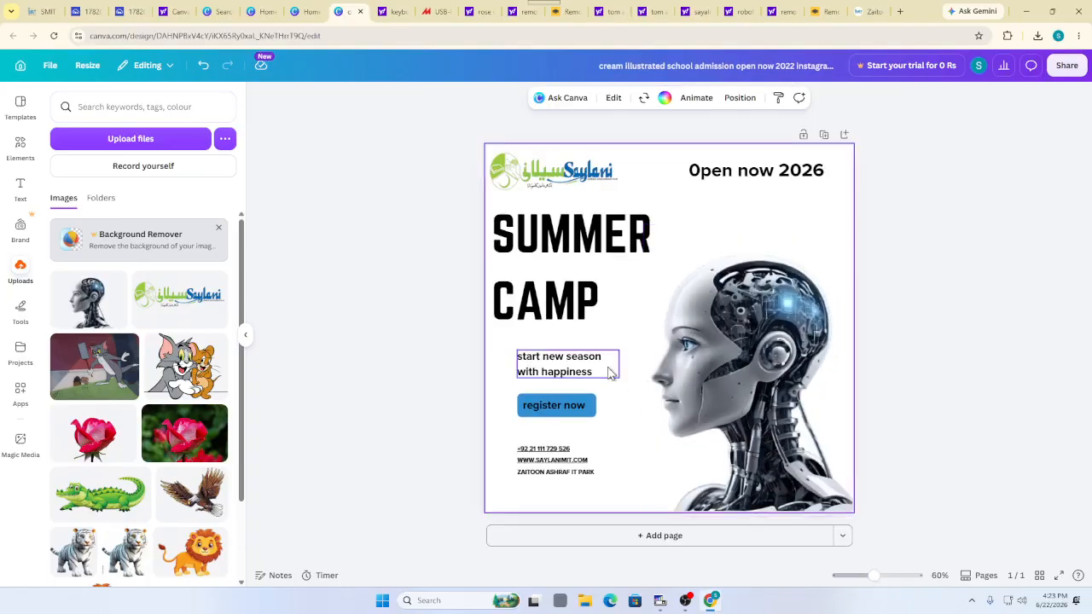
pyautogui.scroll(-1, 608, 371)
pyautogui.scroll(1, 513, 337)
pyautogui.click(314, 335)
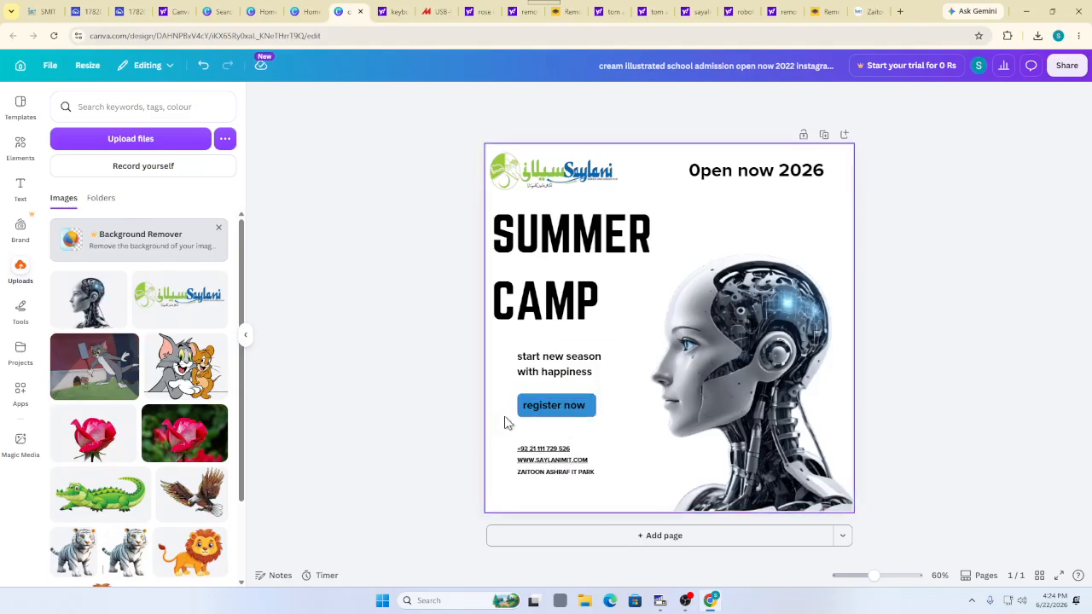
# Group the tagline, register now button and contact lines, nudging the group left
pyautogui.moveTo(625, 493); pyautogui.dragTo(562, 355)
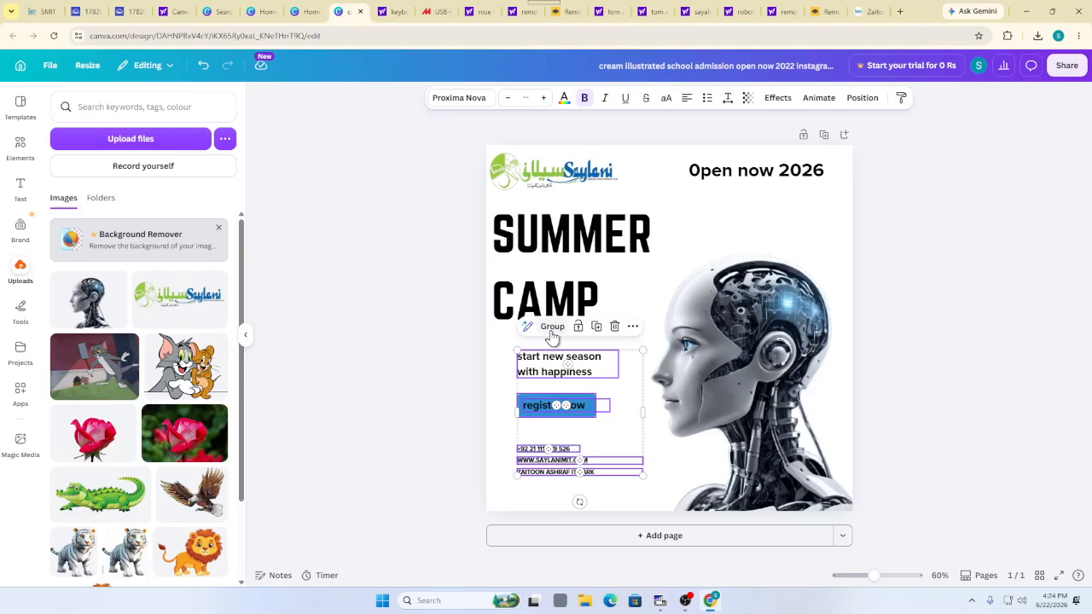
pyautogui.click(551, 333)
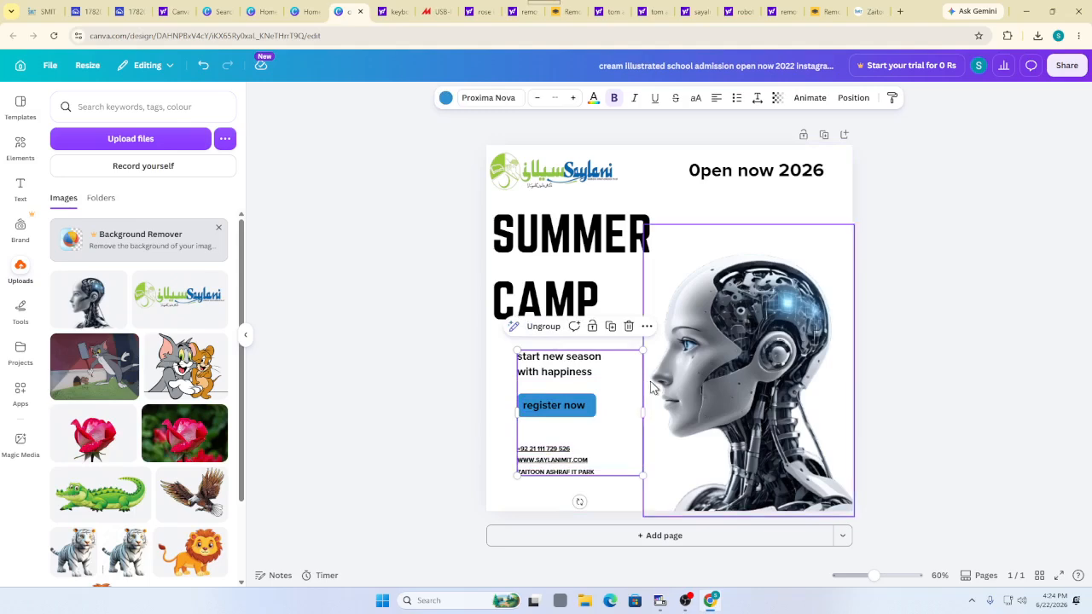
pyautogui.moveTo(576, 430); pyautogui.dragTo(553, 432)
# Enlarge the text group slightly and shift it down and right
pyautogui.click(359, 421)
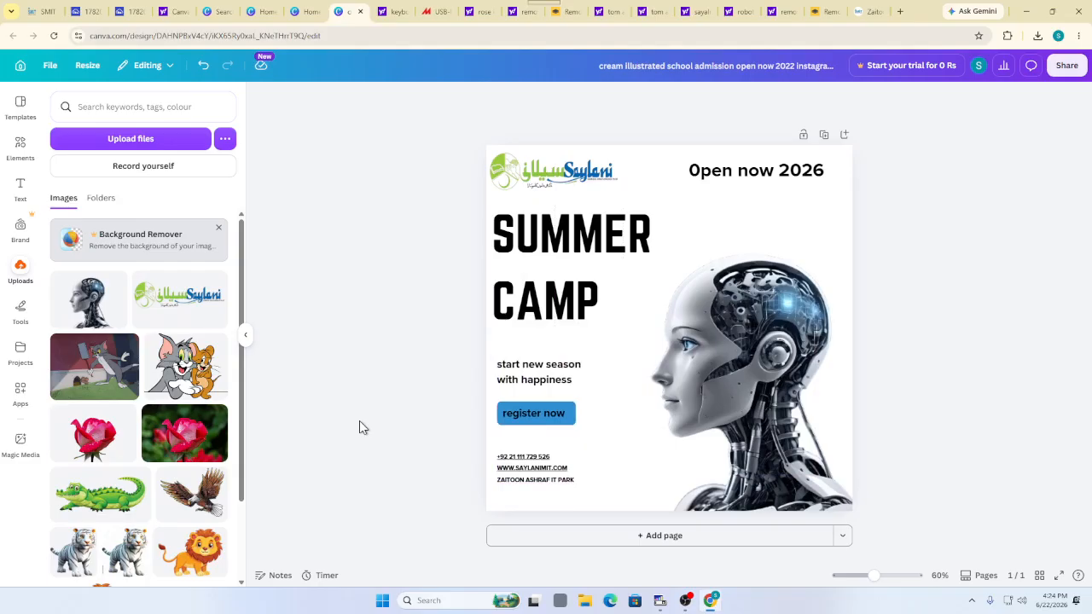
pyautogui.click(611, 374)
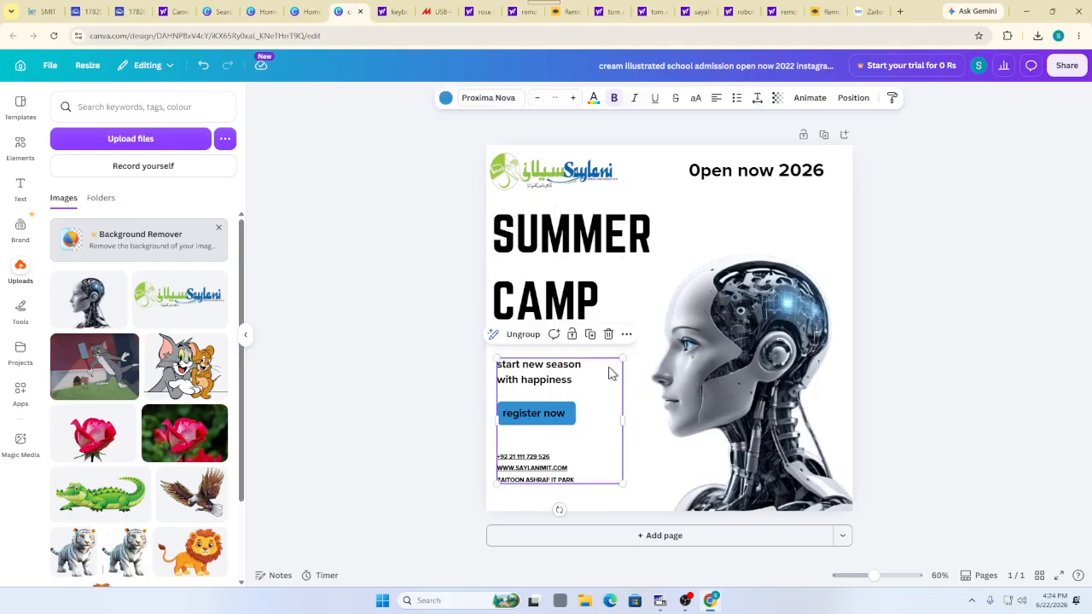
pyautogui.moveTo(624, 358); pyautogui.dragTo(645, 332)
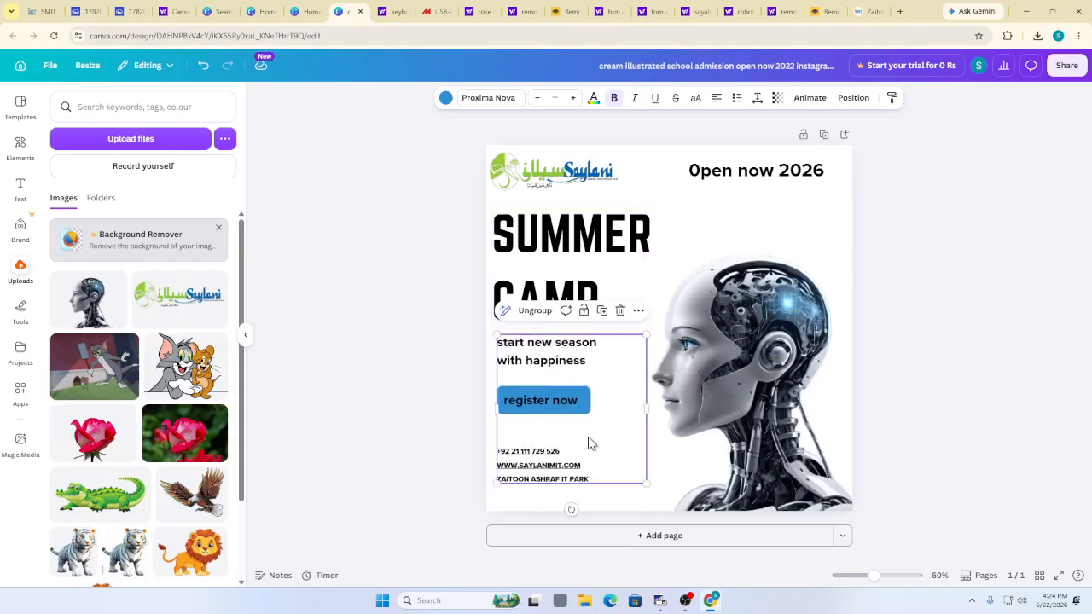
pyautogui.moveTo(589, 444); pyautogui.dragTo(591, 452)
pyautogui.click(425, 423)
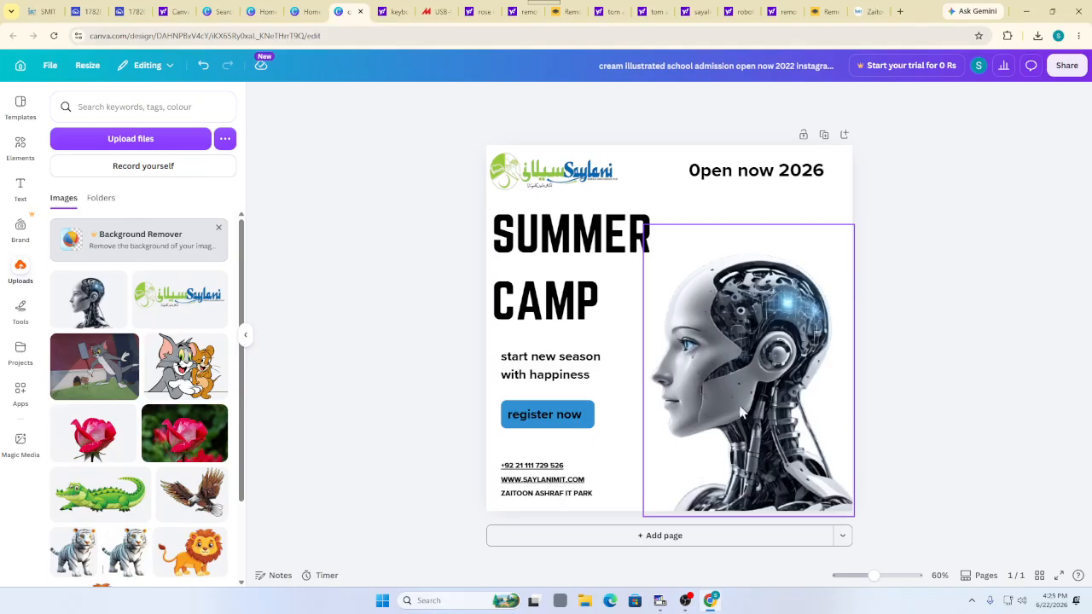
# Colour the register now text green
pyautogui.click(565, 415)
pyautogui.doubleClick(550, 414)
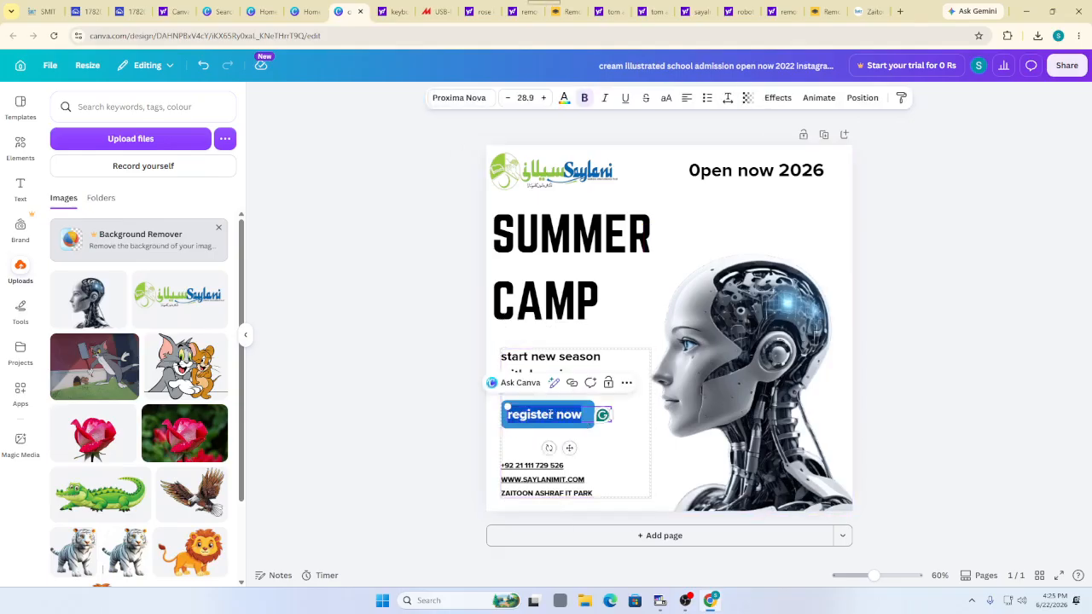
pyautogui.click(599, 430)
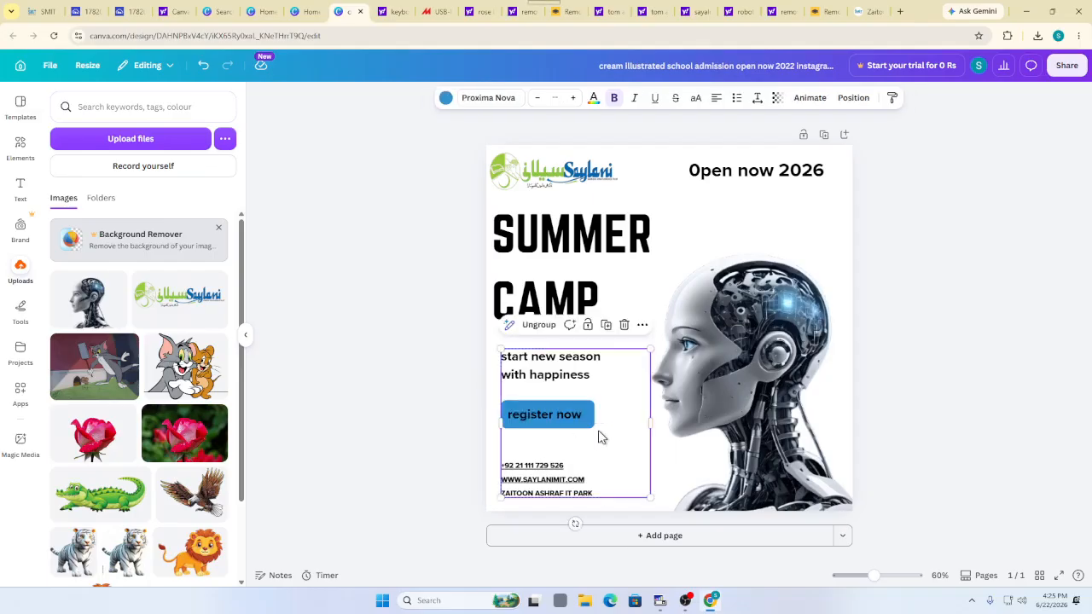
pyautogui.doubleClick(555, 417)
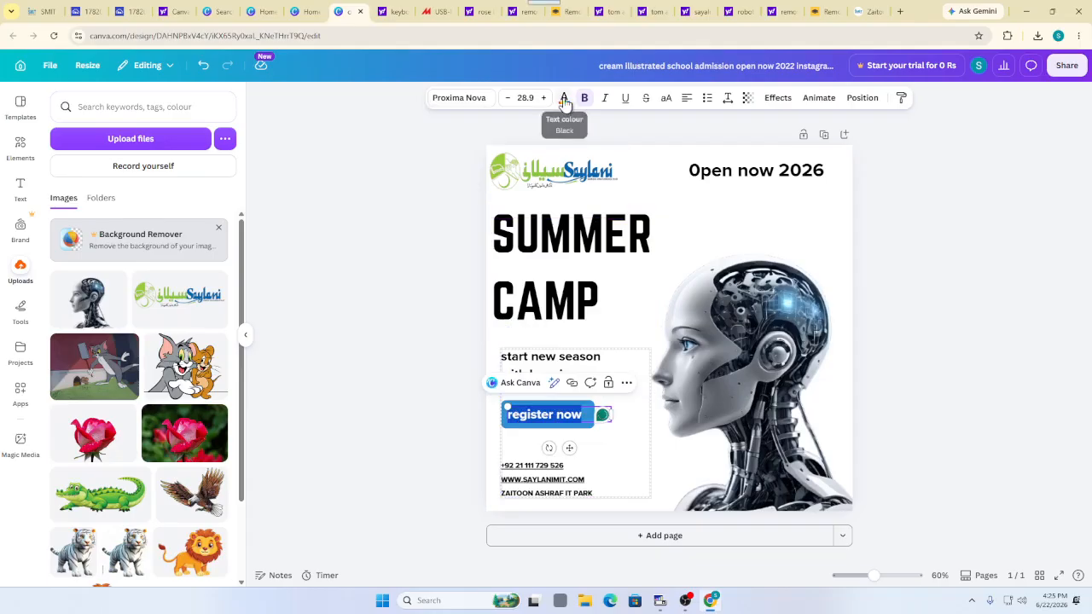
pyautogui.click(564, 97)
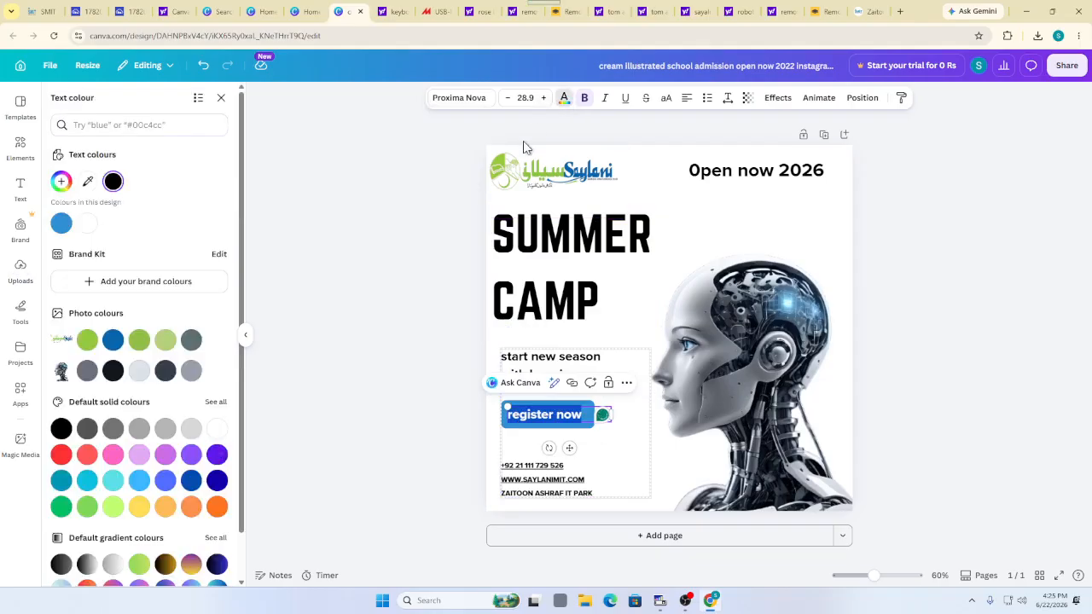
pyautogui.click(87, 340)
pyautogui.click(355, 378)
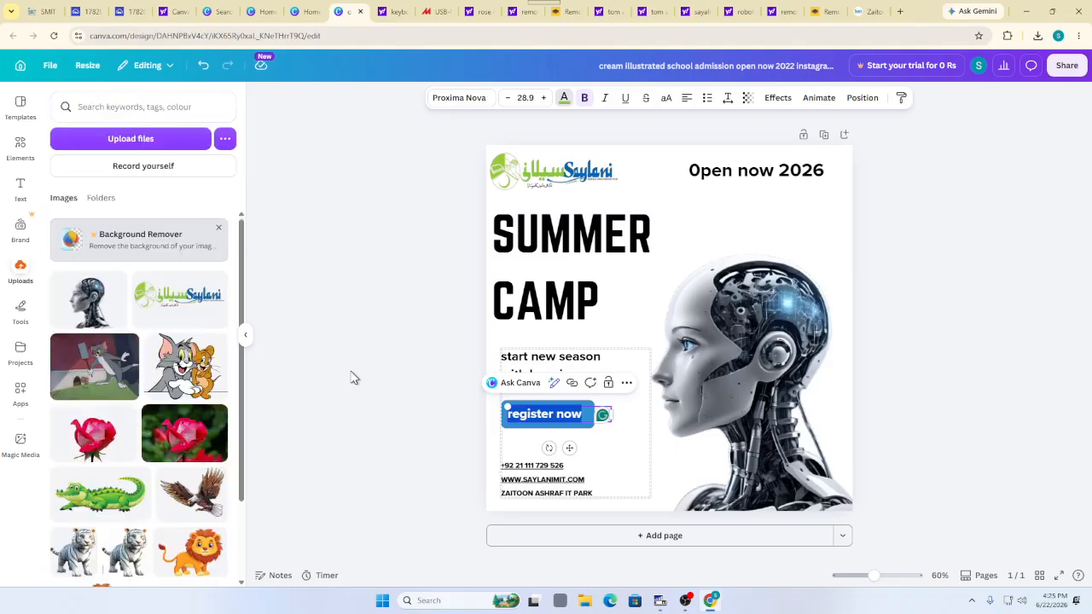
pyautogui.click(628, 459)
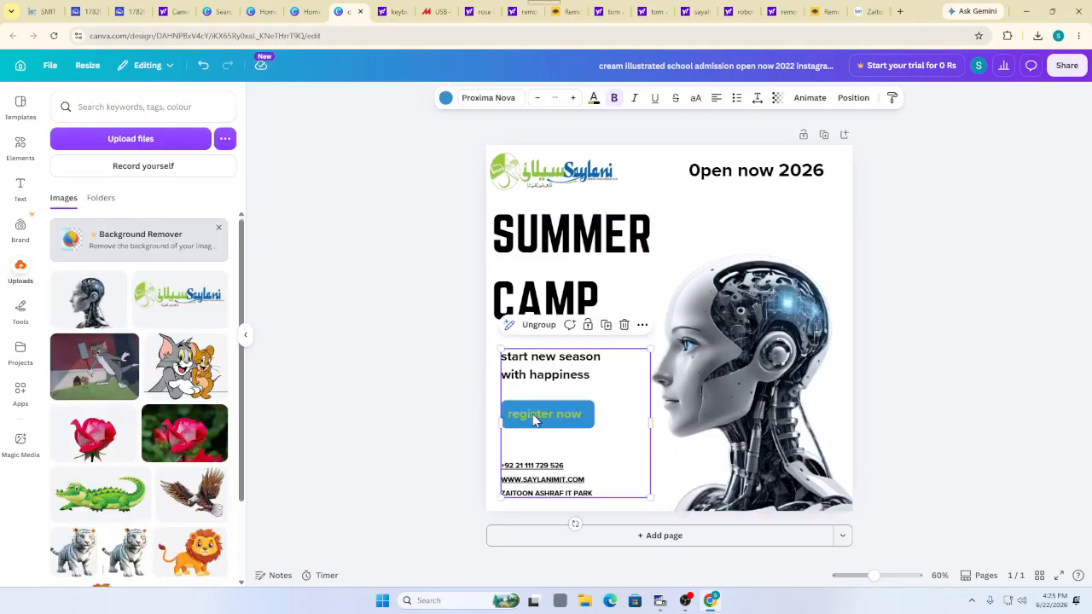
pyautogui.click(371, 247)
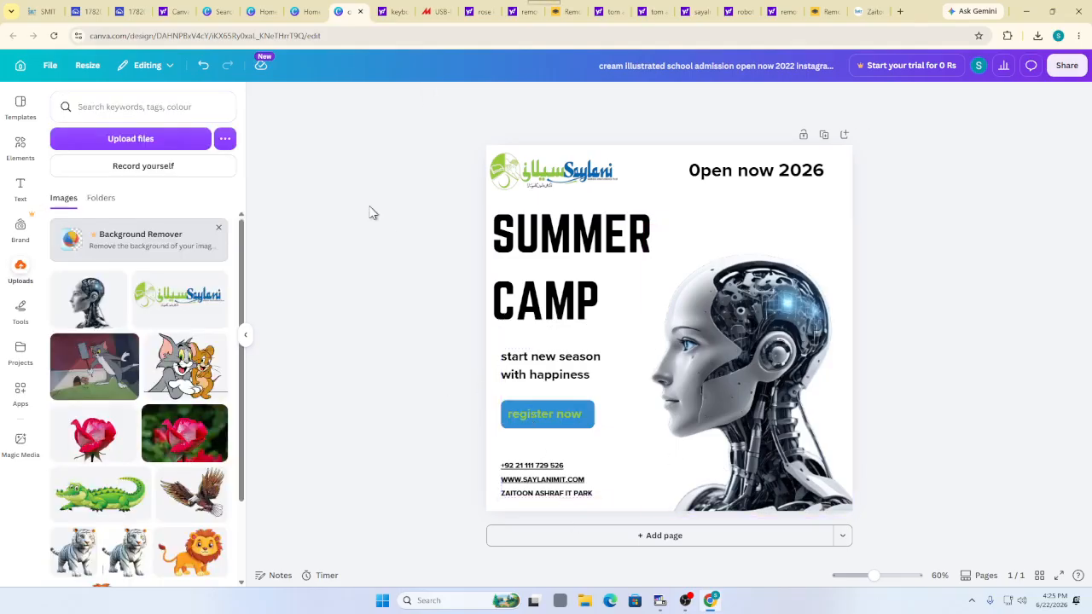
# Fill the register now button shape with bright blue
pyautogui.click(593, 418)
pyautogui.click(591, 414)
pyautogui.click(586, 453)
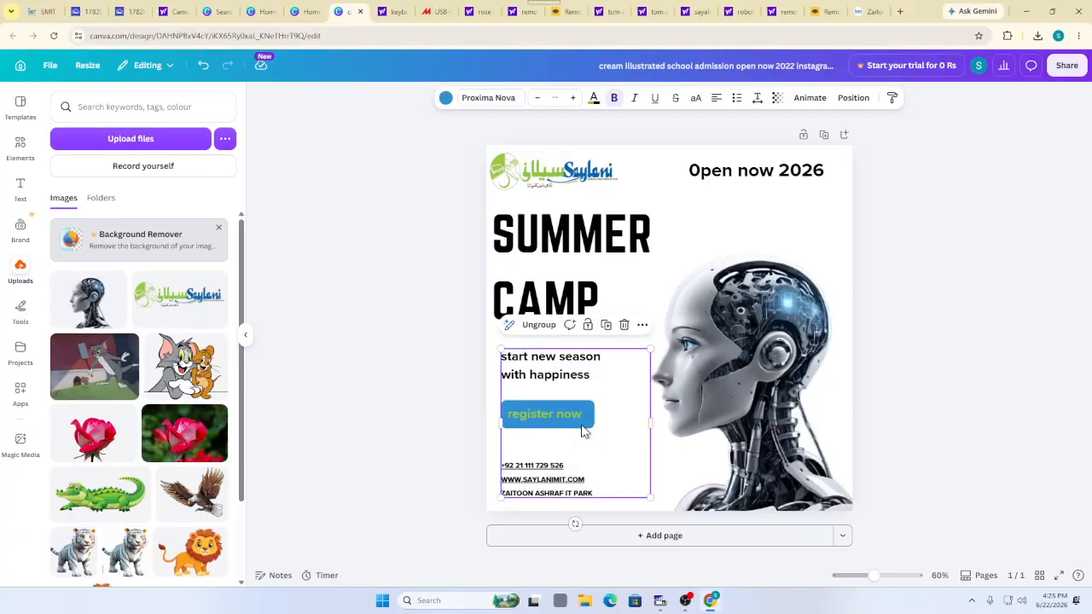
pyautogui.click(583, 421)
pyautogui.click(592, 428)
pyautogui.click(582, 98)
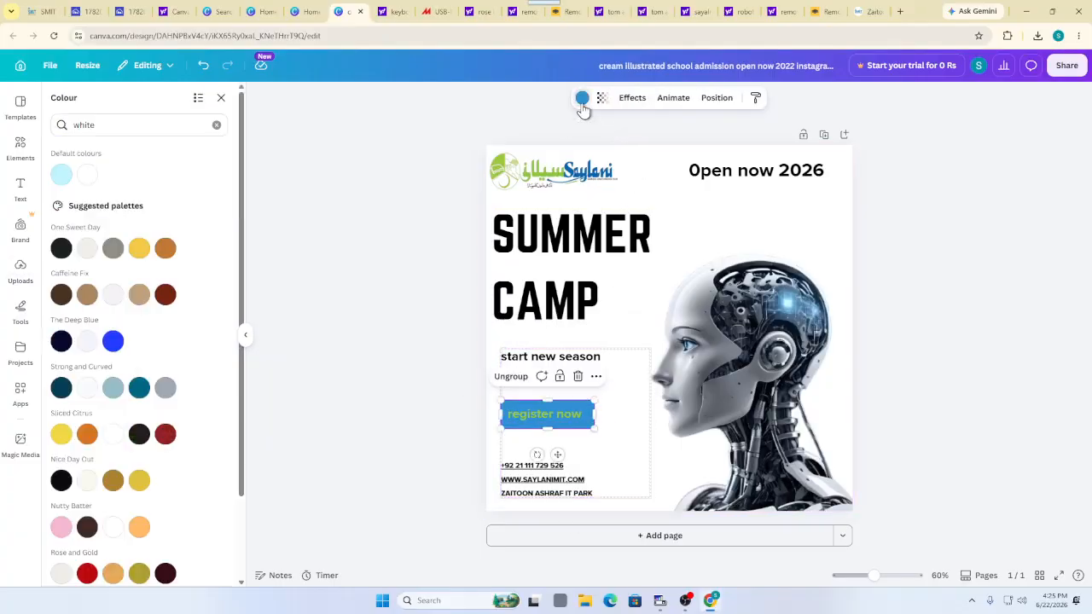
pyautogui.scroll(-2, 151, 406)
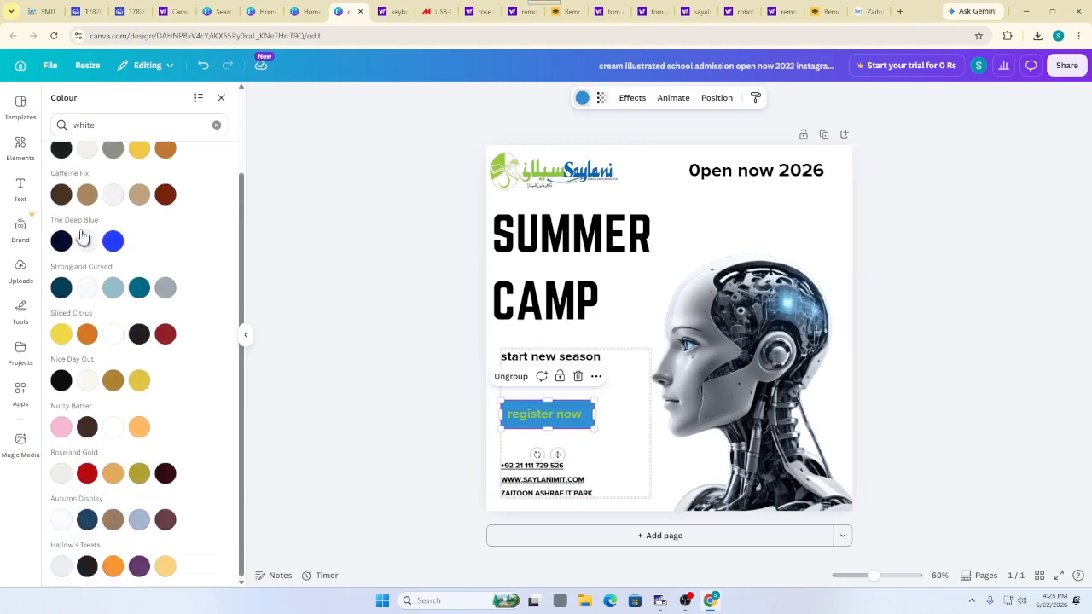
pyautogui.click(112, 242)
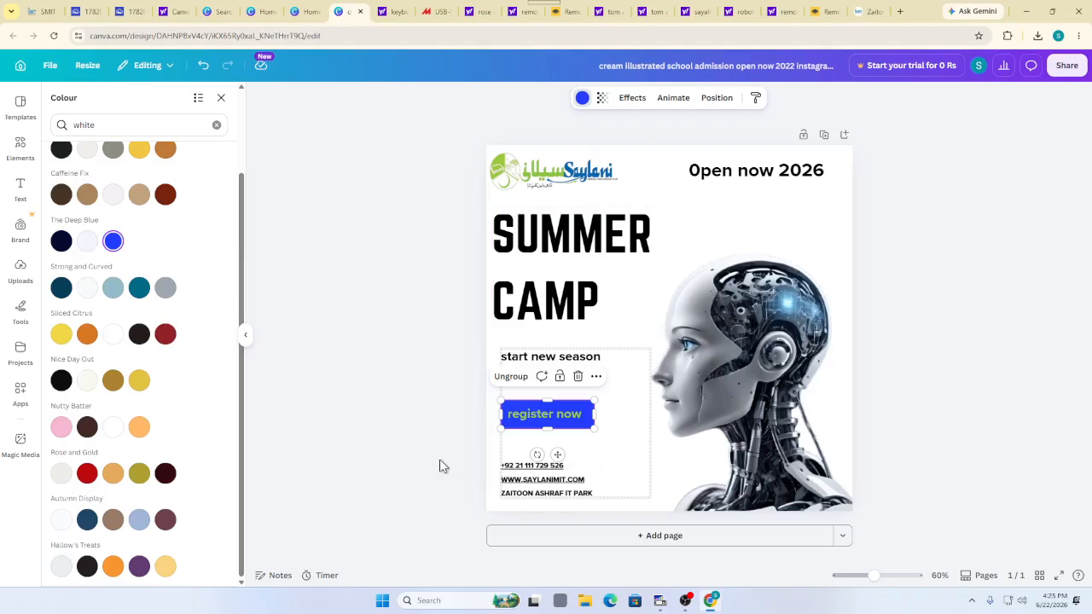
pyautogui.click(519, 414)
# Re-apply green to the register now lettering on the blue button
pyautogui.click(524, 414)
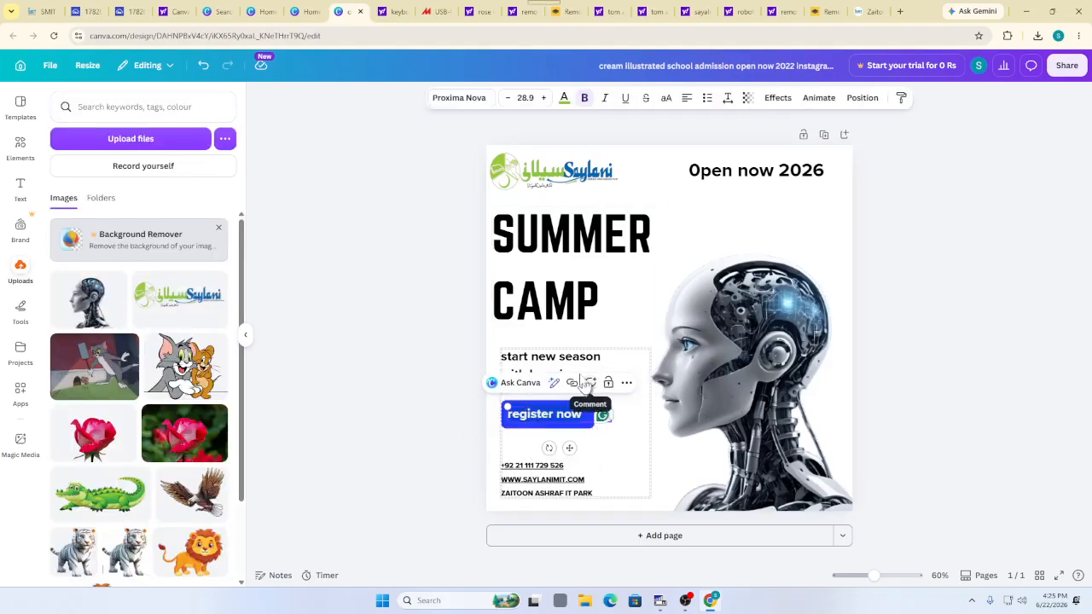
pyautogui.click(564, 99)
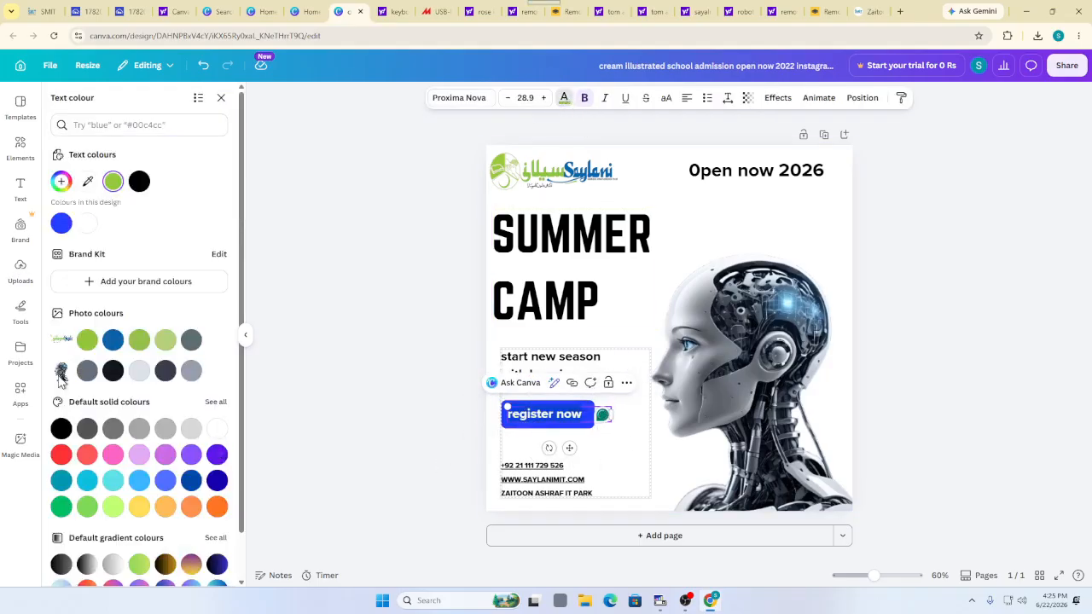
pyautogui.scroll(-1, 109, 358)
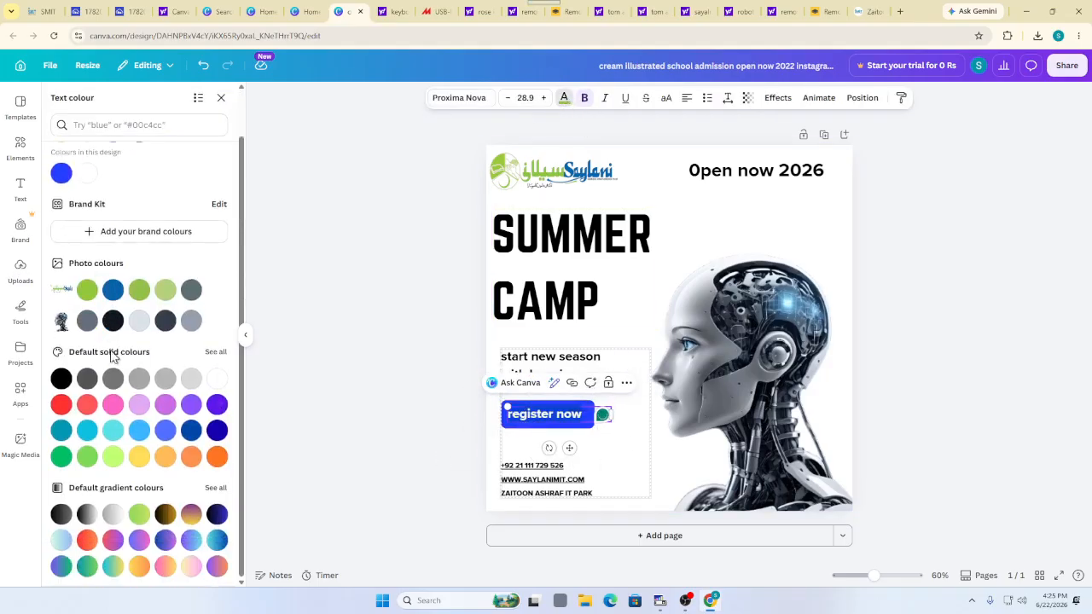
pyautogui.click(55, 463)
pyautogui.click(500, 457)
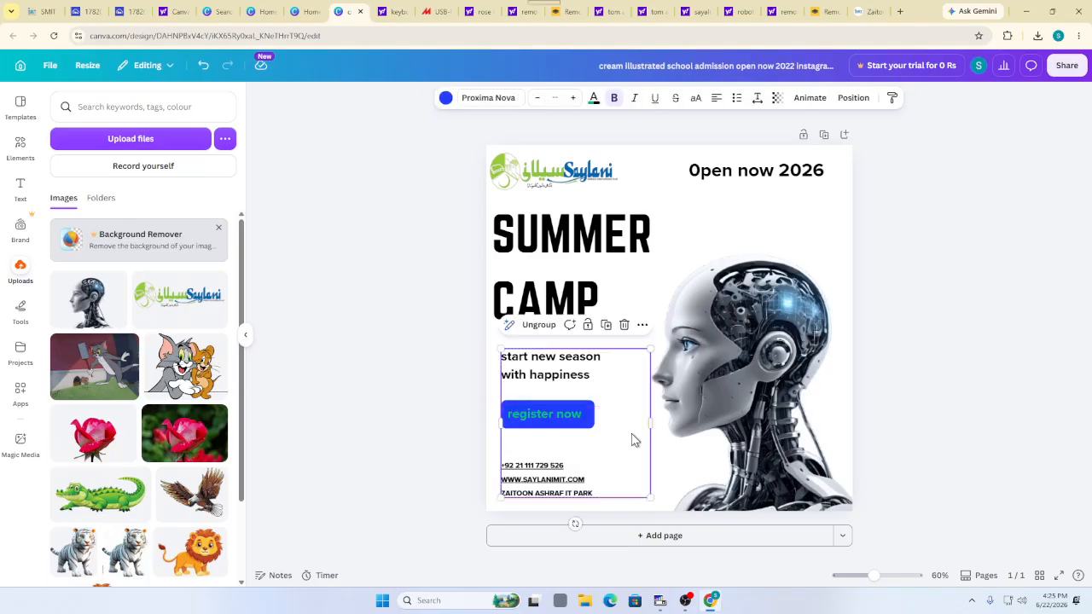
pyautogui.click(313, 254)
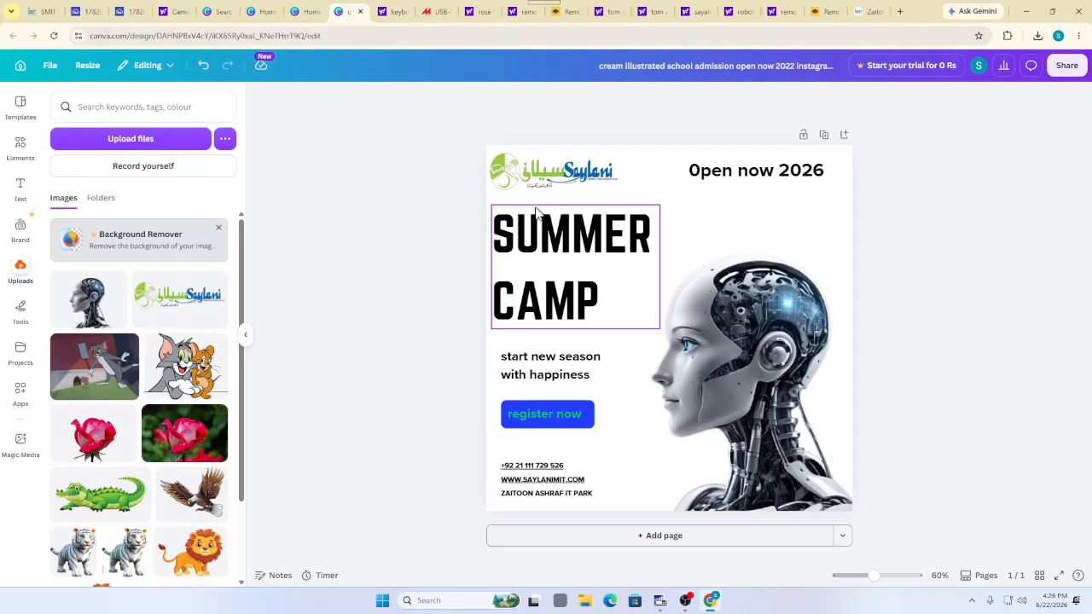
# Bring the OBS Studio window forward from the Windows taskbar
pyautogui.click(686, 601)
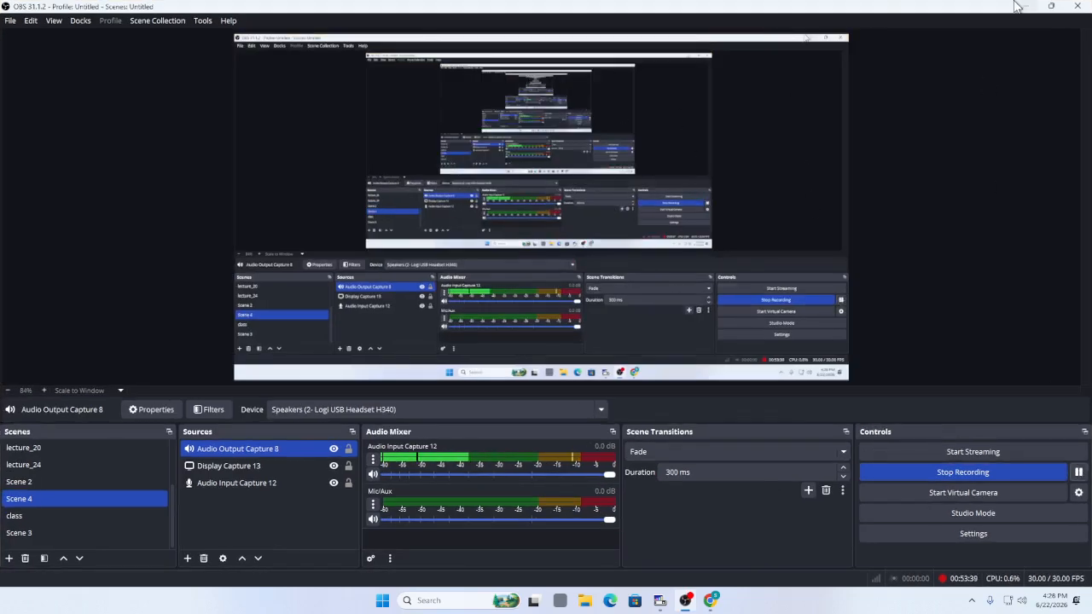
# Minimise OBS Studio to return to the Canva poster
pyautogui.click(1026, 6)
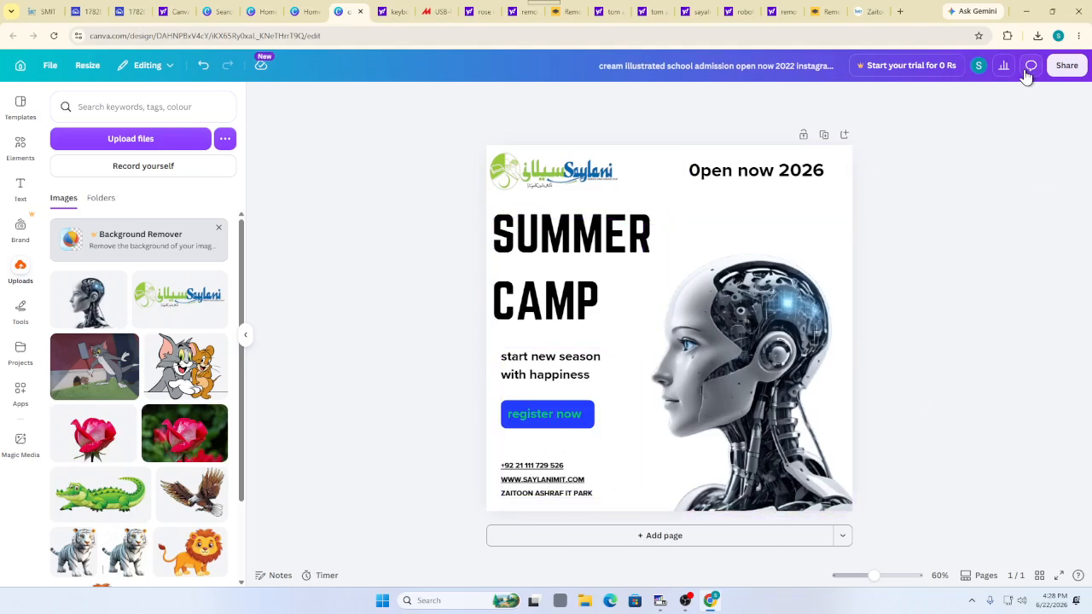
# Grant view access to anyone with the link and copy the Summer Camp poster's share link
pyautogui.click(1065, 67)
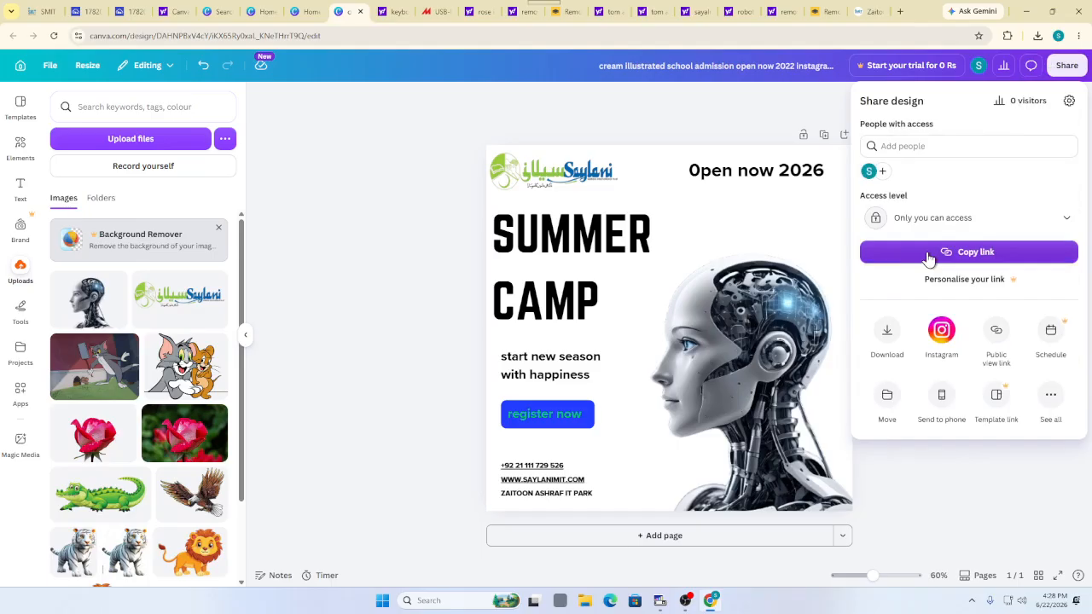
pyautogui.click(928, 255)
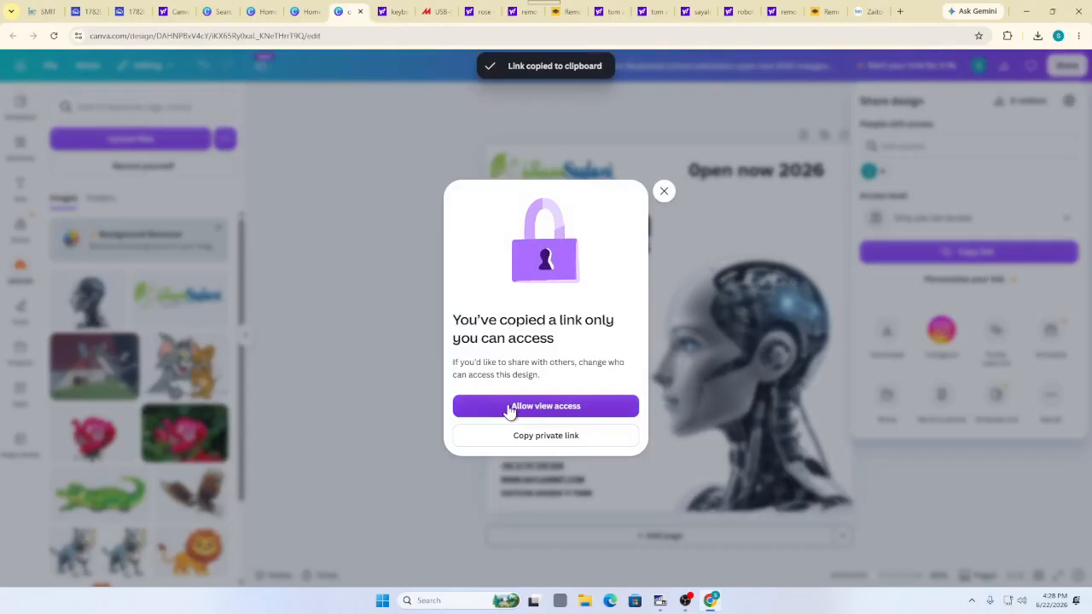
pyautogui.click(571, 407)
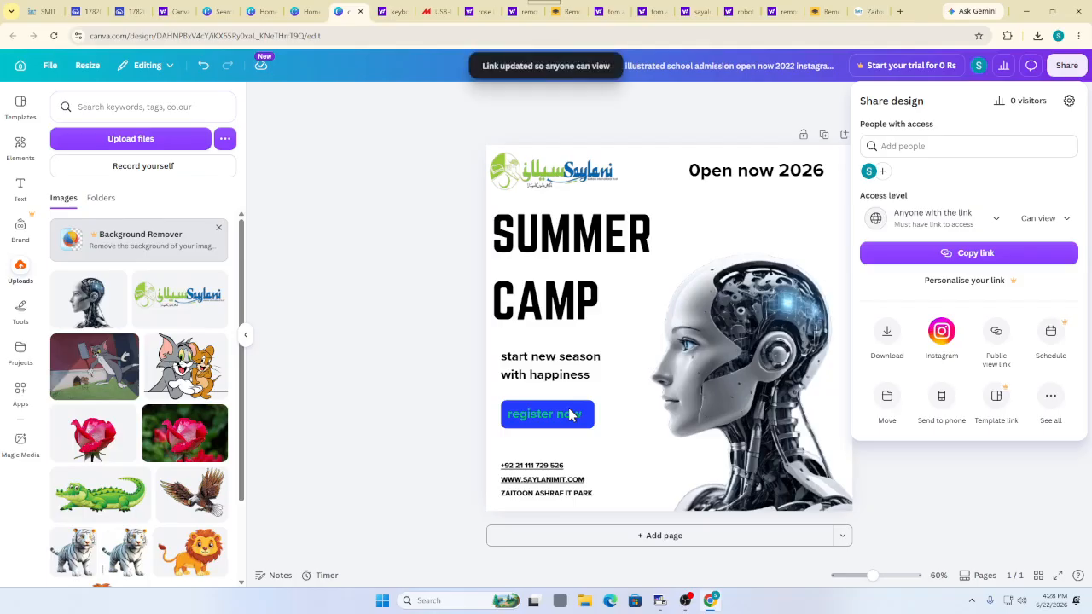
pyautogui.click(904, 256)
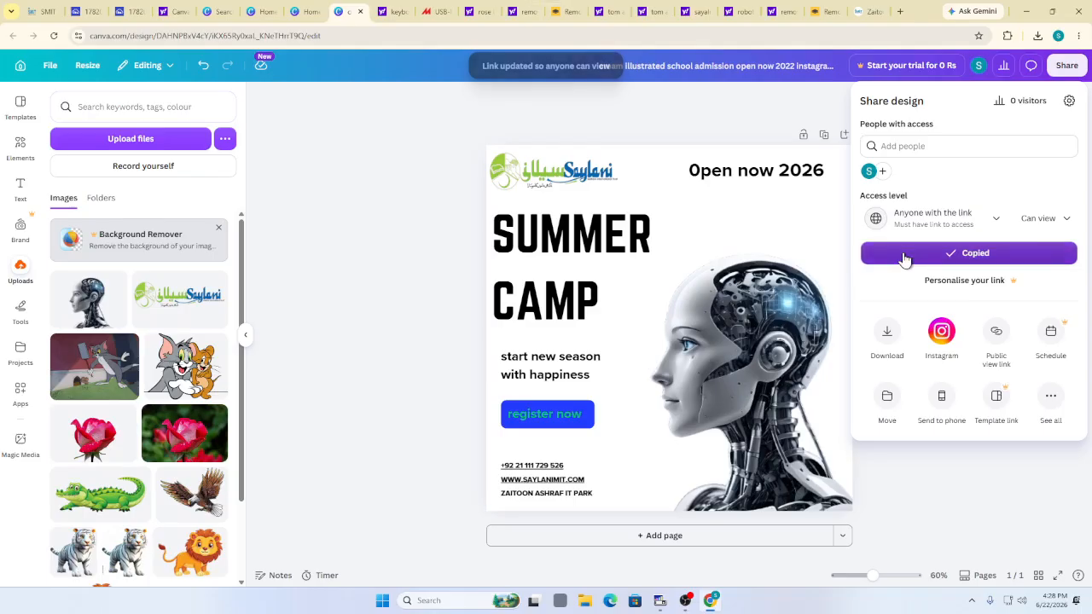
pyautogui.click(900, 11)
# Paste the link into the new tab's address bar and launch Notepad++ via 'not' search
pyautogui.hotkey('ctrl', 'v')
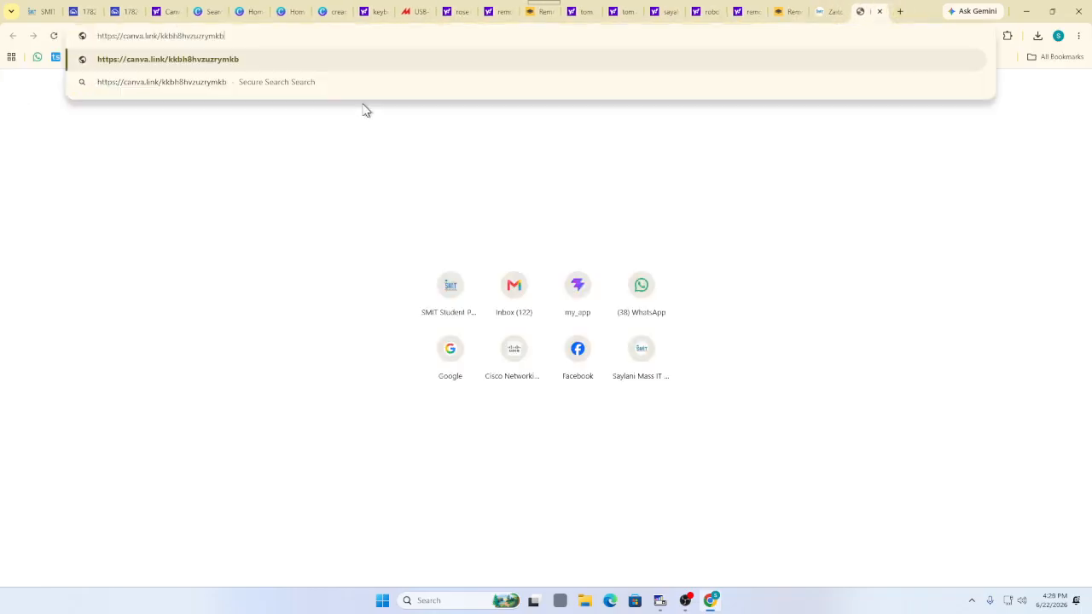
pyautogui.click(457, 604)
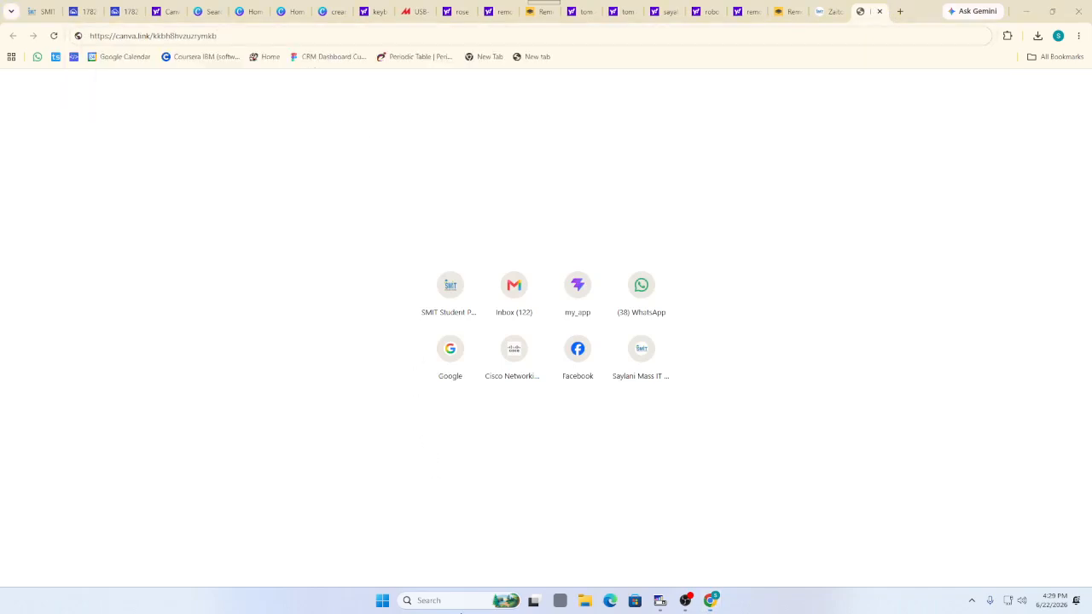
pyautogui.write('not')
pyautogui.press('Return')
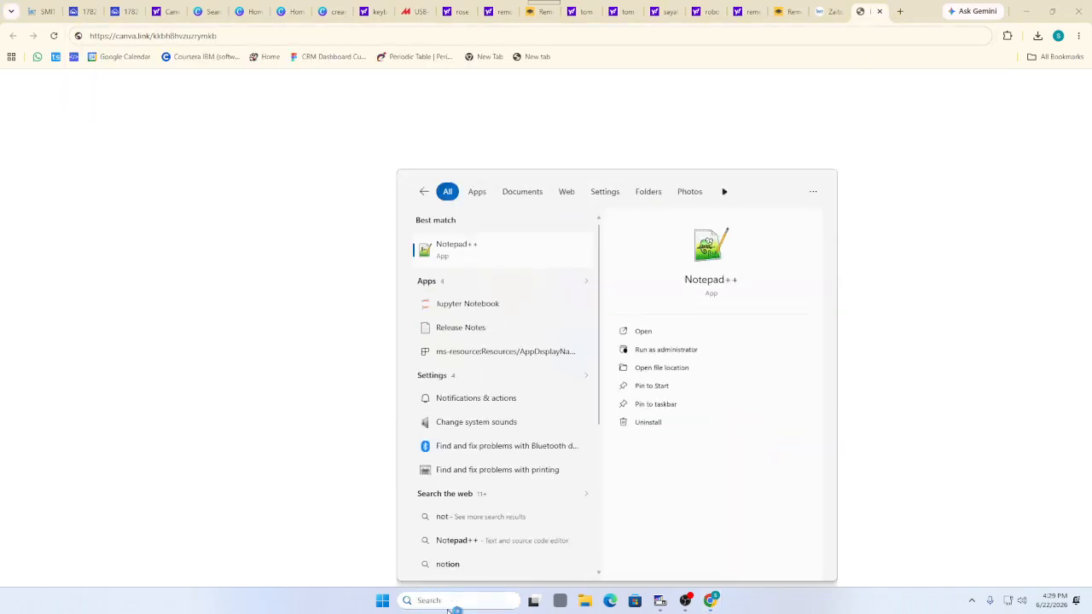
# Replace all of competitions.csv with the Canva share link and check the pasted URL
pyautogui.hotkey('ctrl', 'a')
pyautogui.press('Delete')
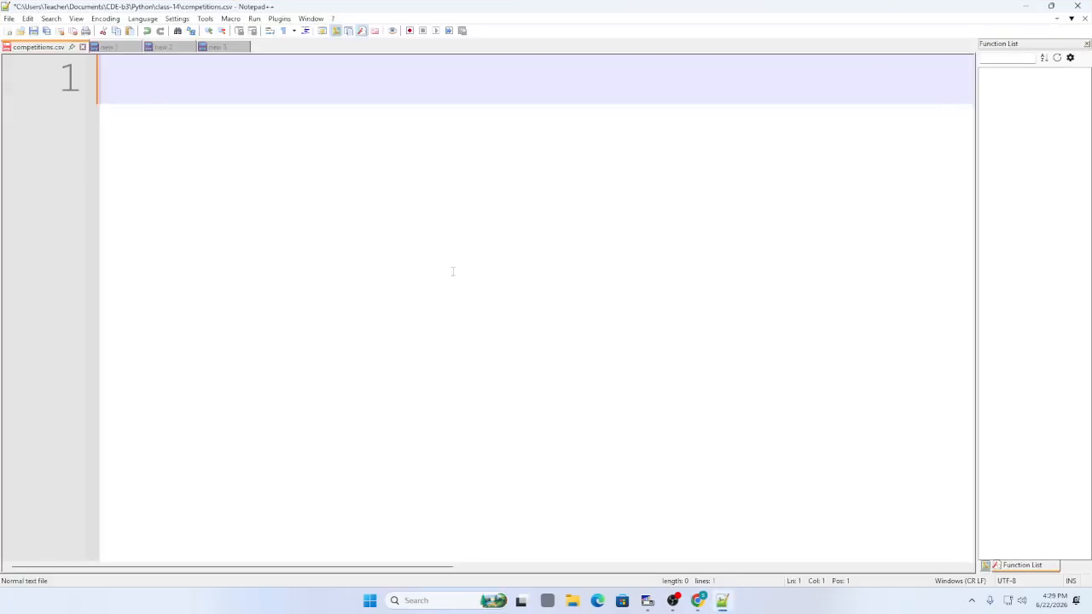
pyautogui.hotkey('ctrl', 'v')
pyautogui.moveTo(118, 86); pyautogui.dragTo(105, 85)
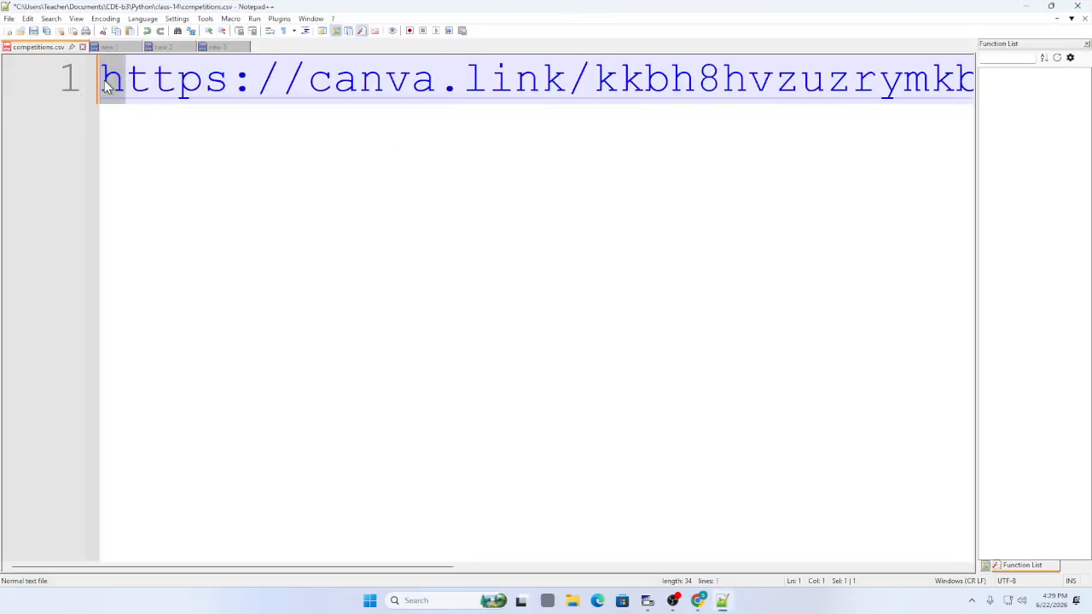
pyautogui.press('End')
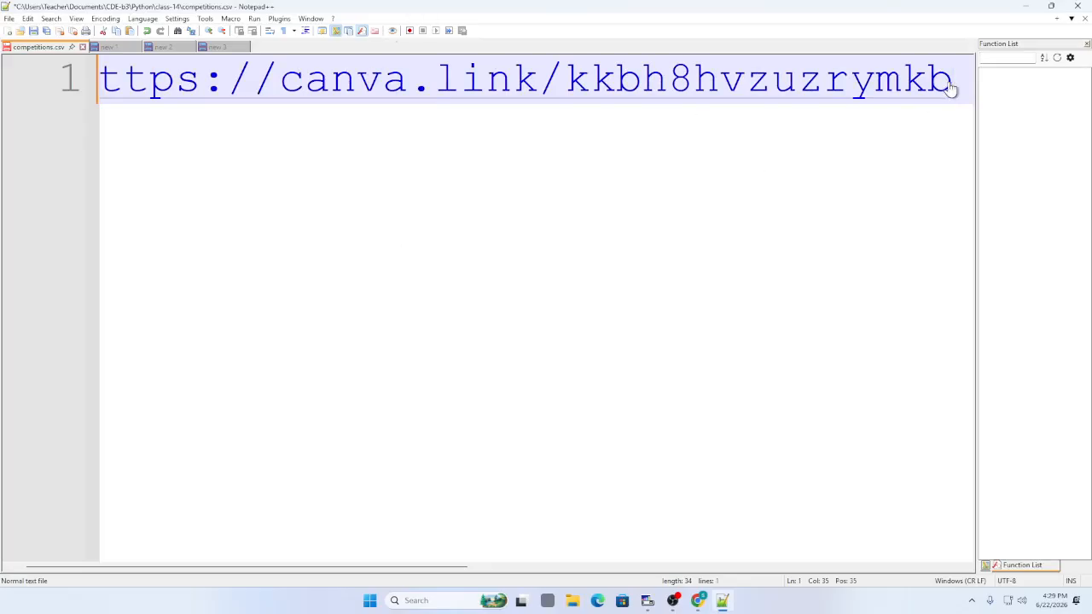
pyautogui.moveTo(954, 81); pyautogui.dragTo(54, 79)
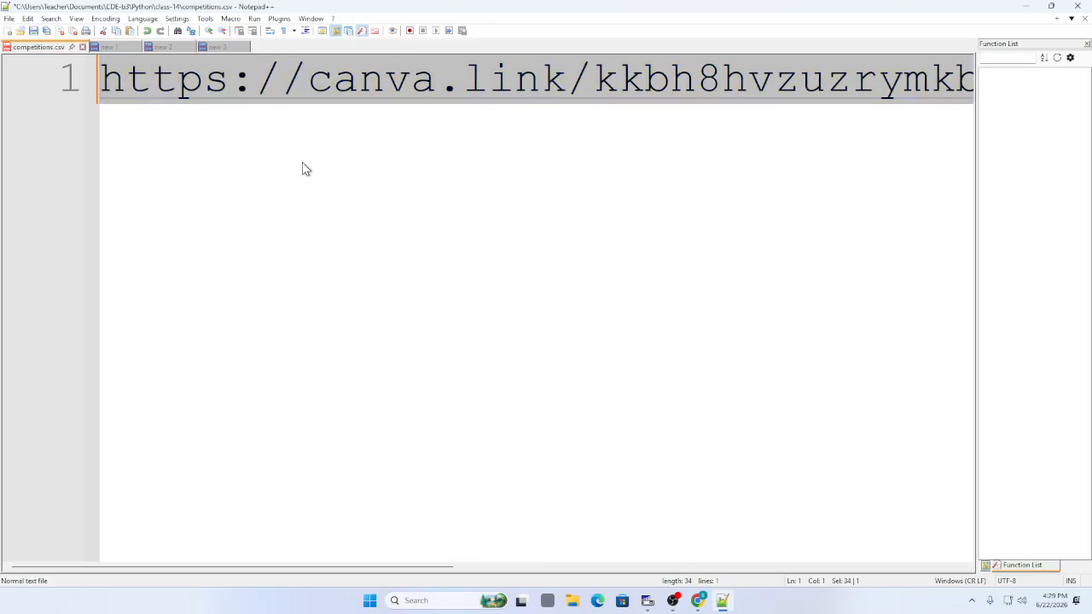
pyautogui.press('End')
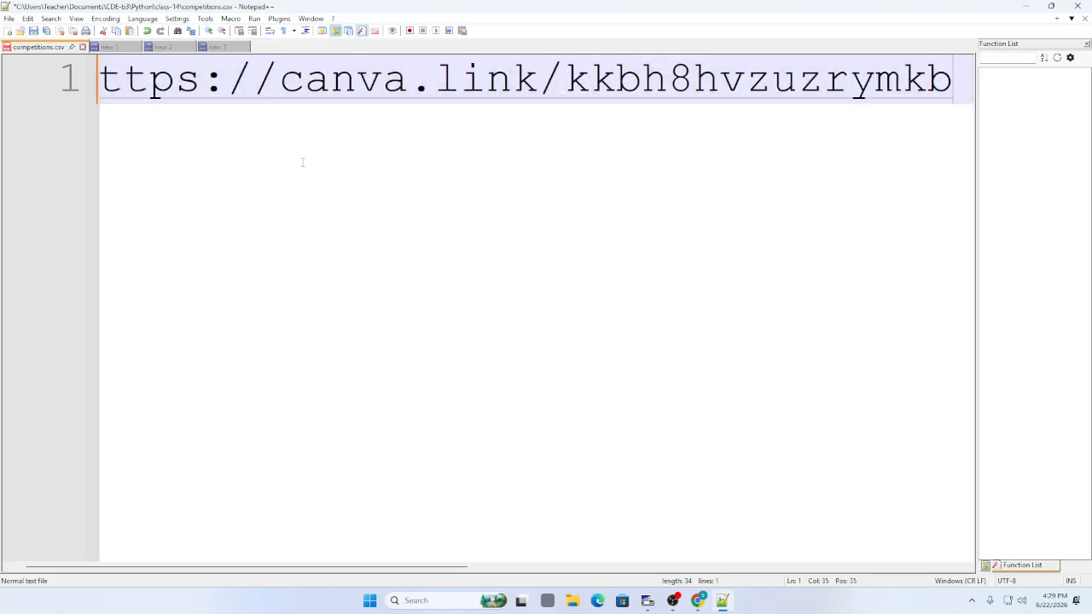
# Copy the Summer Camp poster's share link from Canva's sharing options
pyautogui.click(1038, 10)
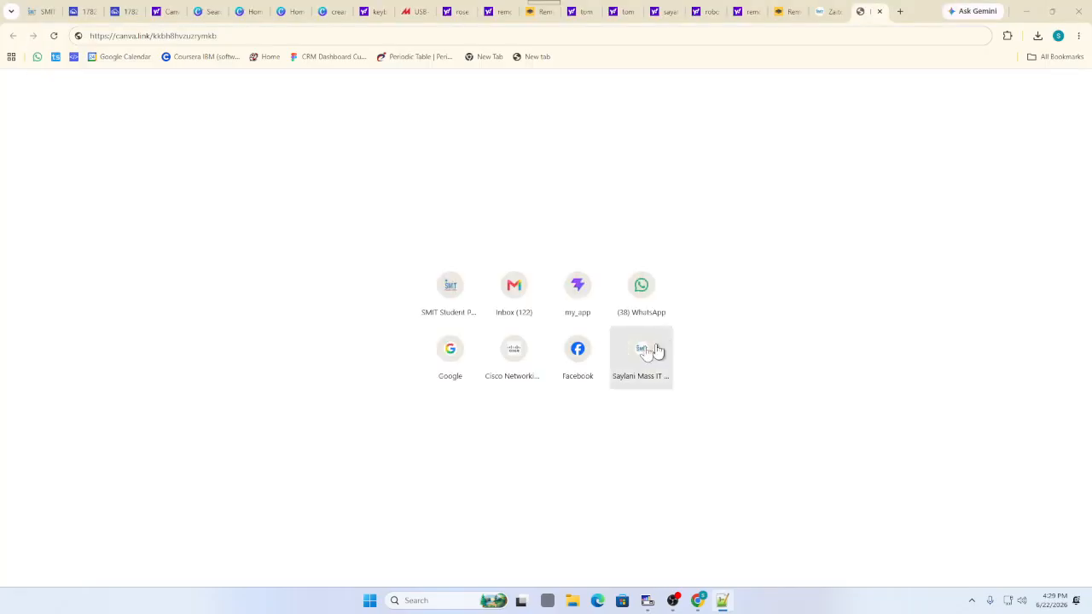
pyautogui.click(419, 11)
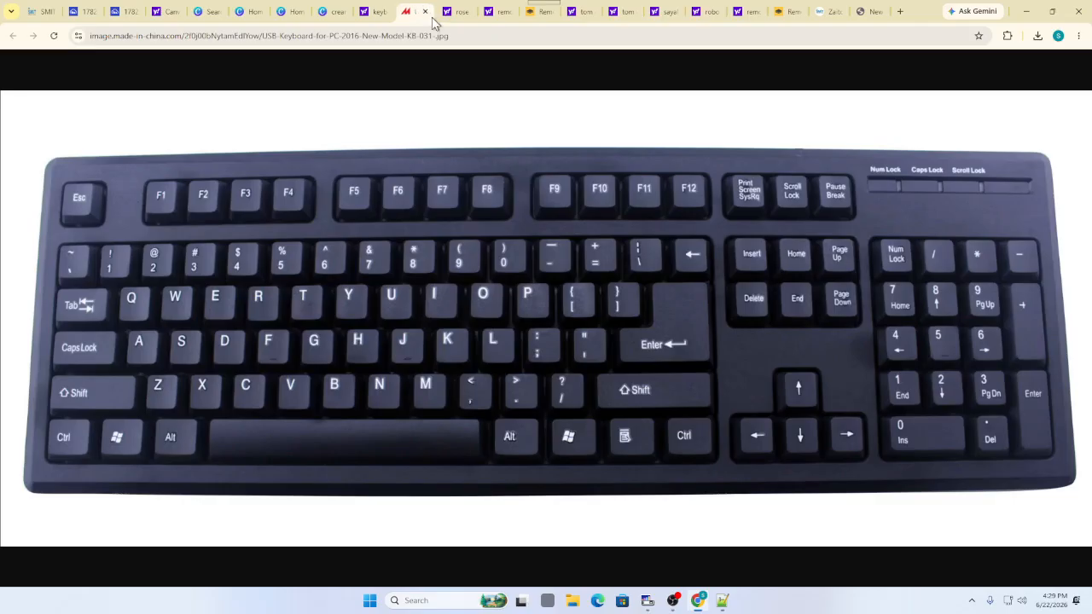
pyautogui.click(325, 11)
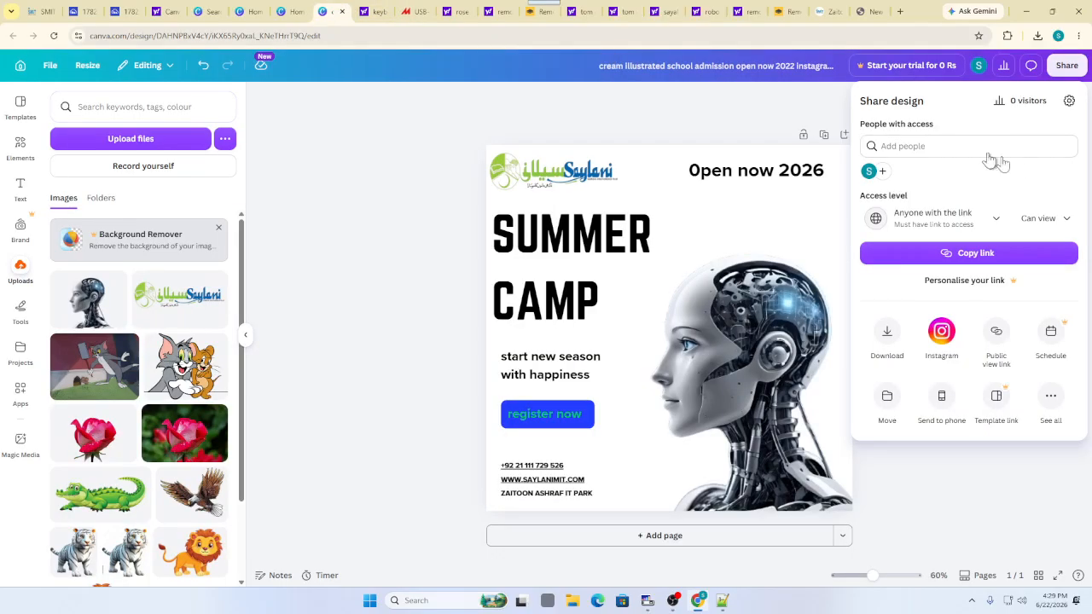
pyautogui.click(484, 108)
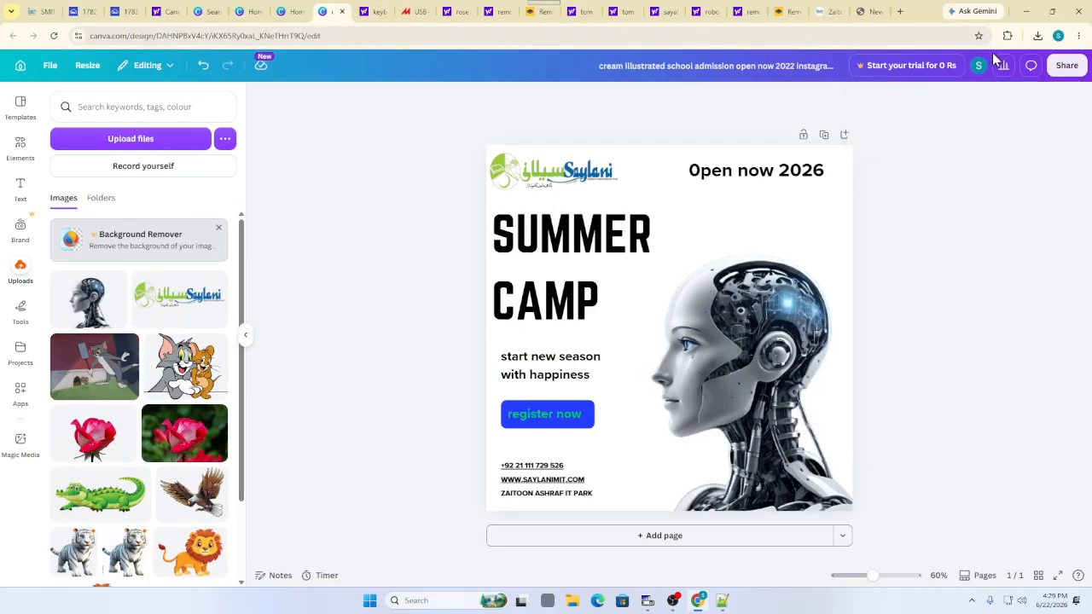
pyautogui.click(1073, 67)
pyautogui.click(969, 253)
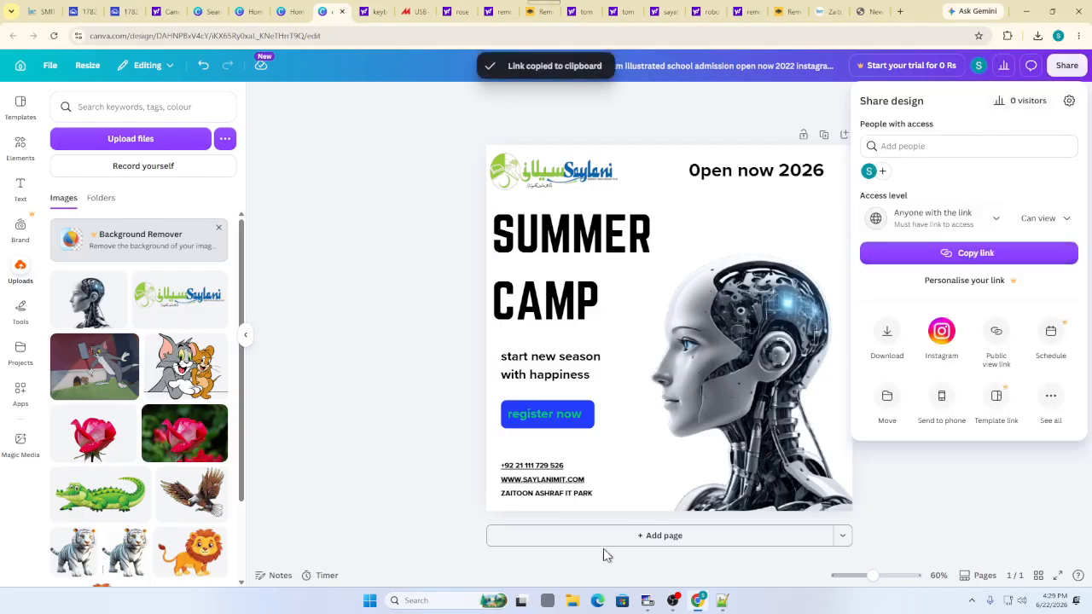
# Replace the old link in Notepad++ with the new share link, then close Canva's sharing options
pyautogui.click(411, 601)
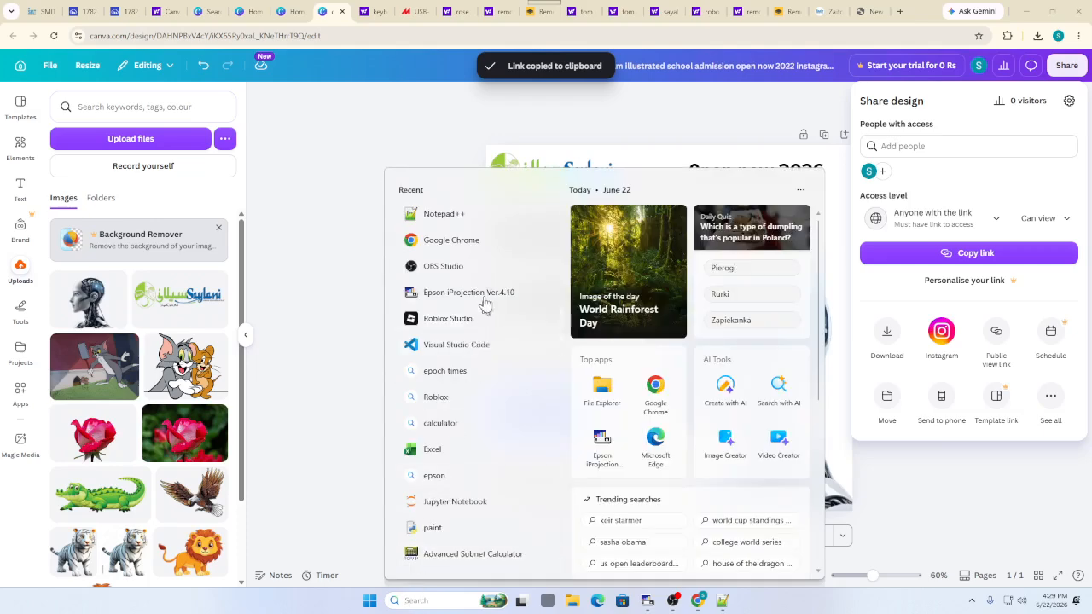
pyautogui.click(478, 218)
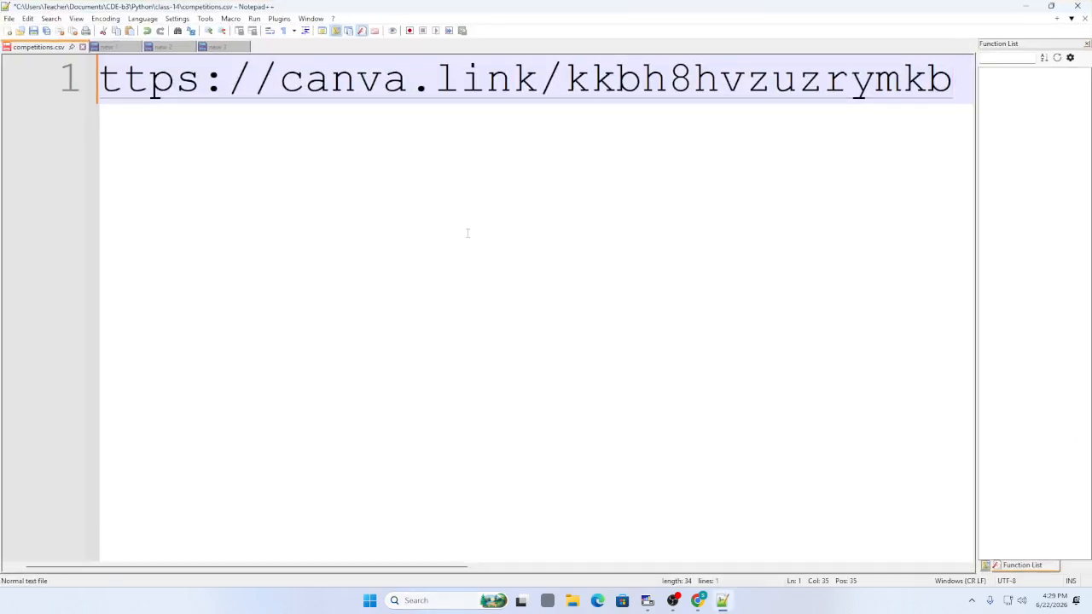
pyautogui.hotkey('ctrl', 'a')
pyautogui.press('Delete')
pyautogui.hotkey('ctrl', 'v')
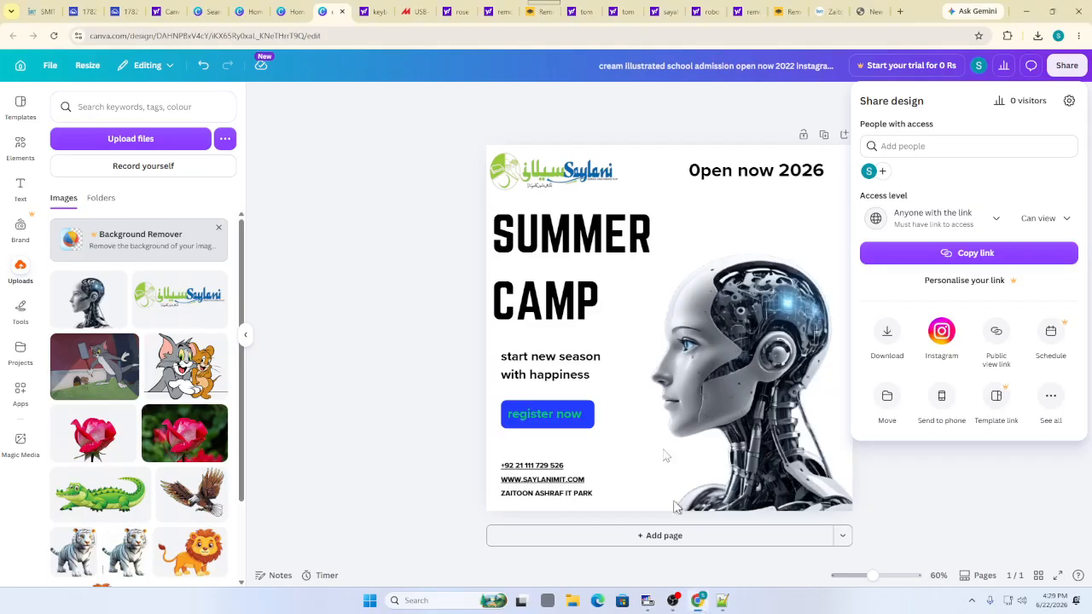
pyautogui.hotkey('alt', 'Tab')
pyautogui.click(388, 182)
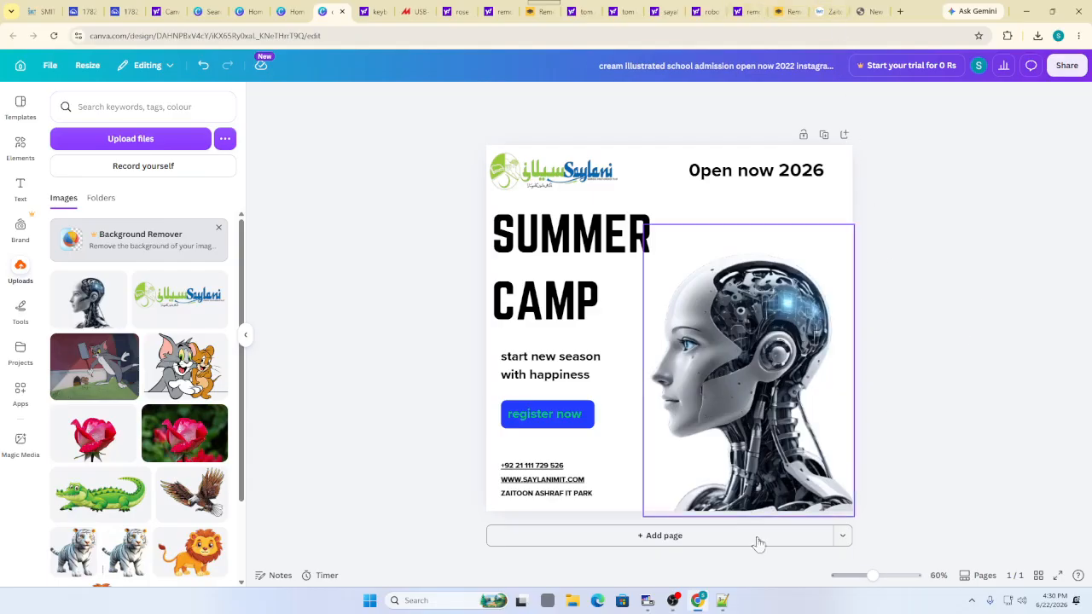
pyautogui.click(671, 600)
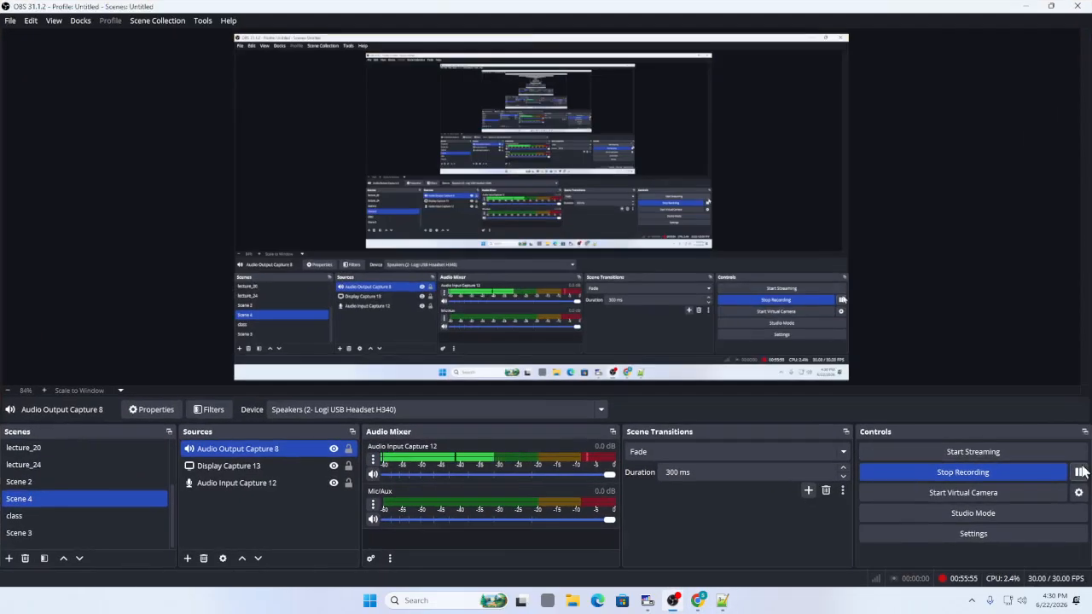
pyautogui.click(1023, 6)
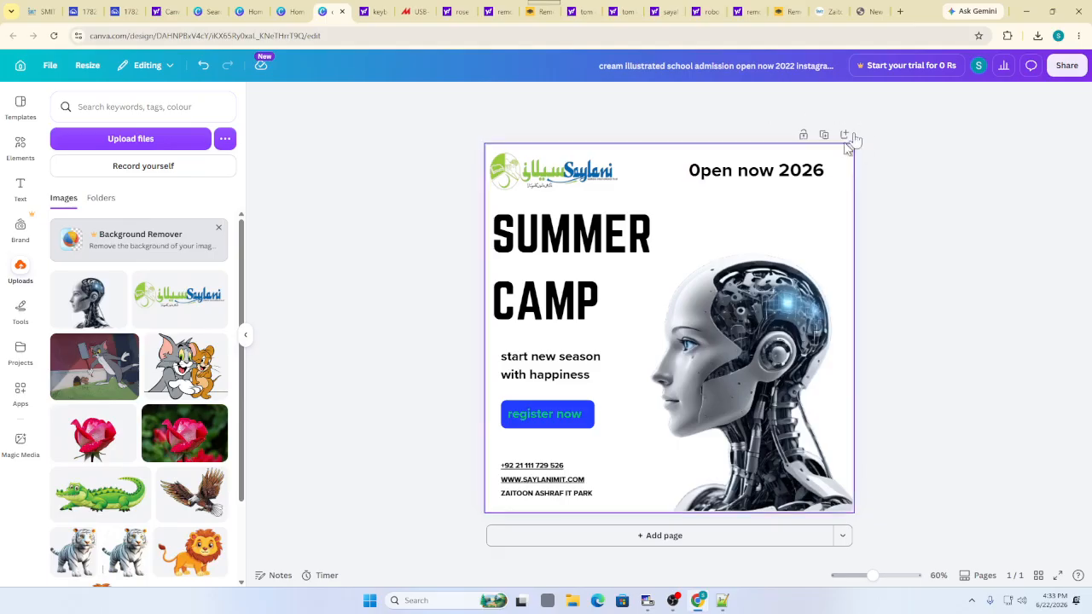
# Copy the poster's share link again and check it against the link saved in Notepad++
pyautogui.click(1066, 66)
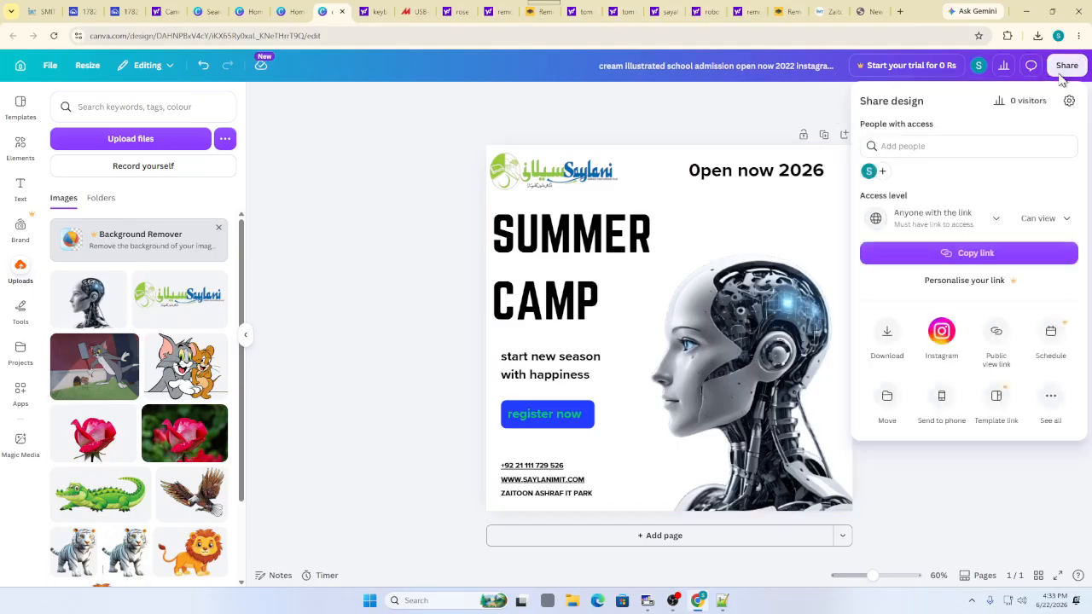
pyautogui.click(968, 256)
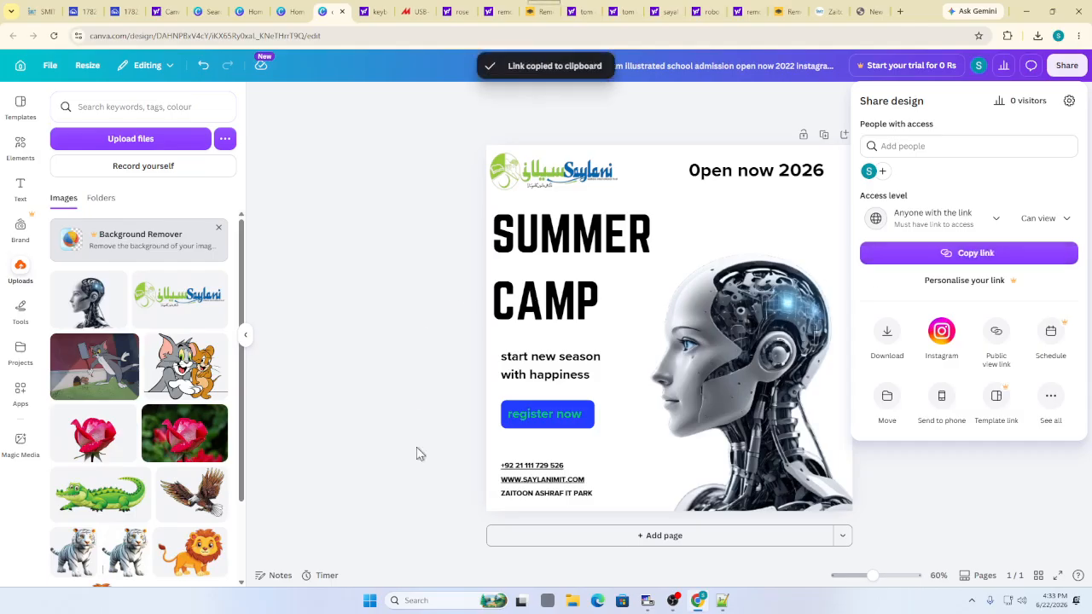
pyautogui.click(723, 602)
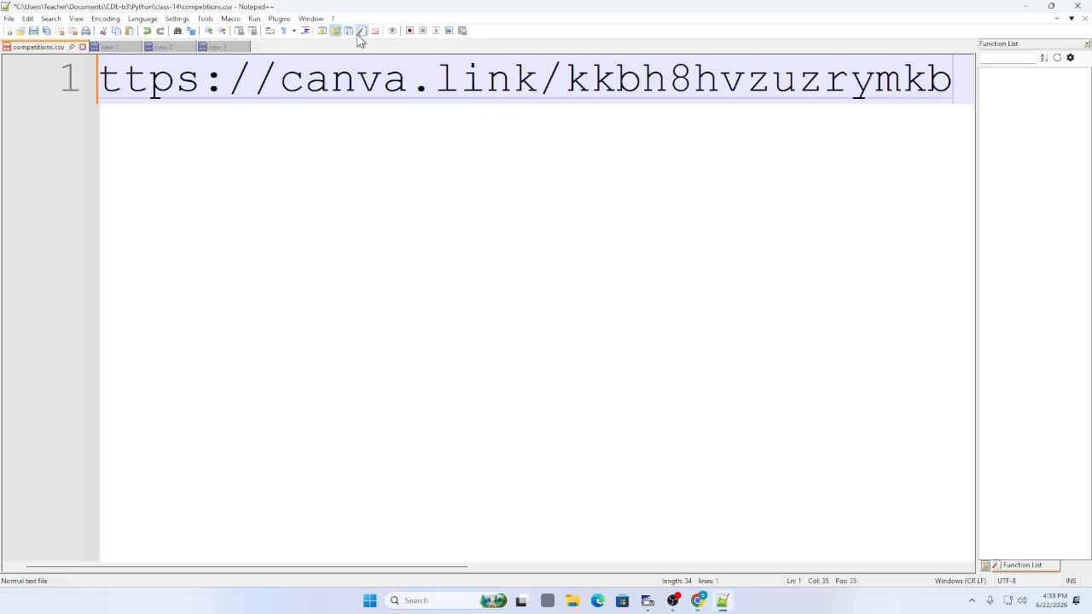
pyautogui.moveTo(126, 91); pyautogui.dragTo(448, 54)
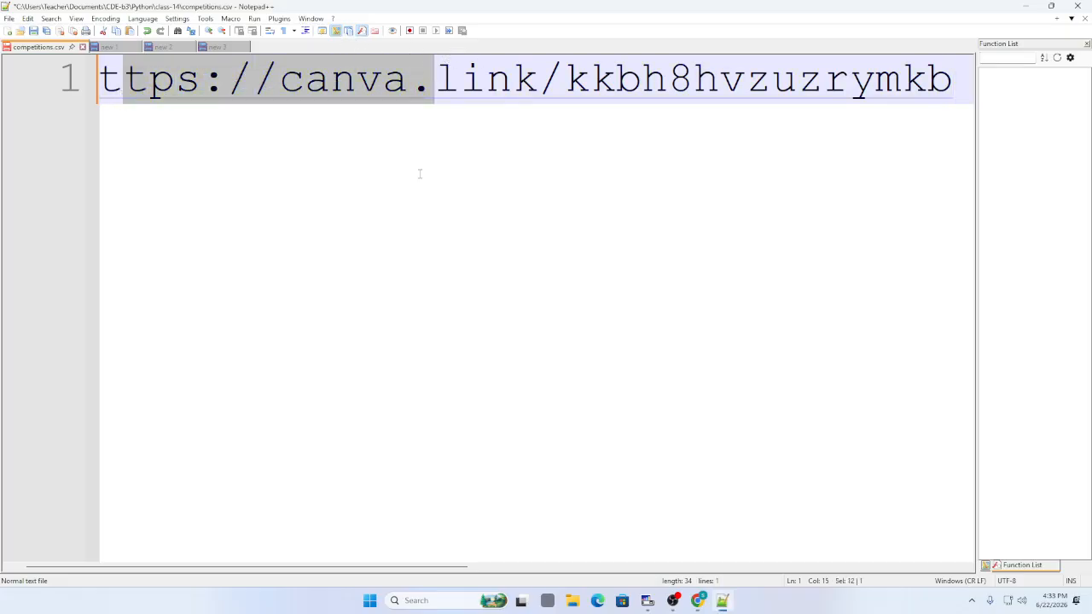
pyautogui.click(673, 602)
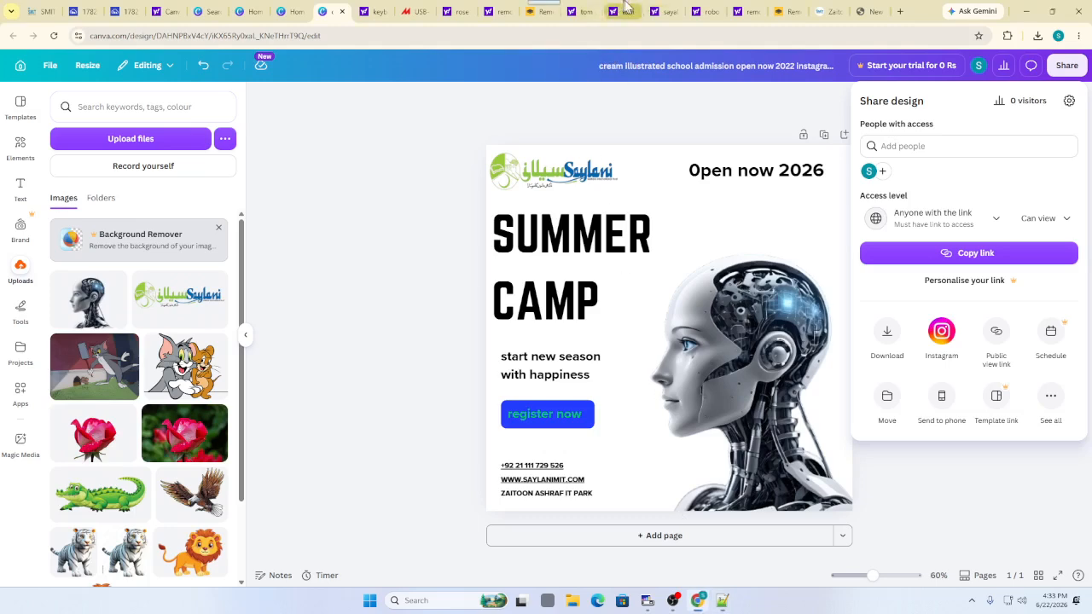
# Search Yahoo for 'scratch programming' in a new browser tab
pyautogui.click(900, 12)
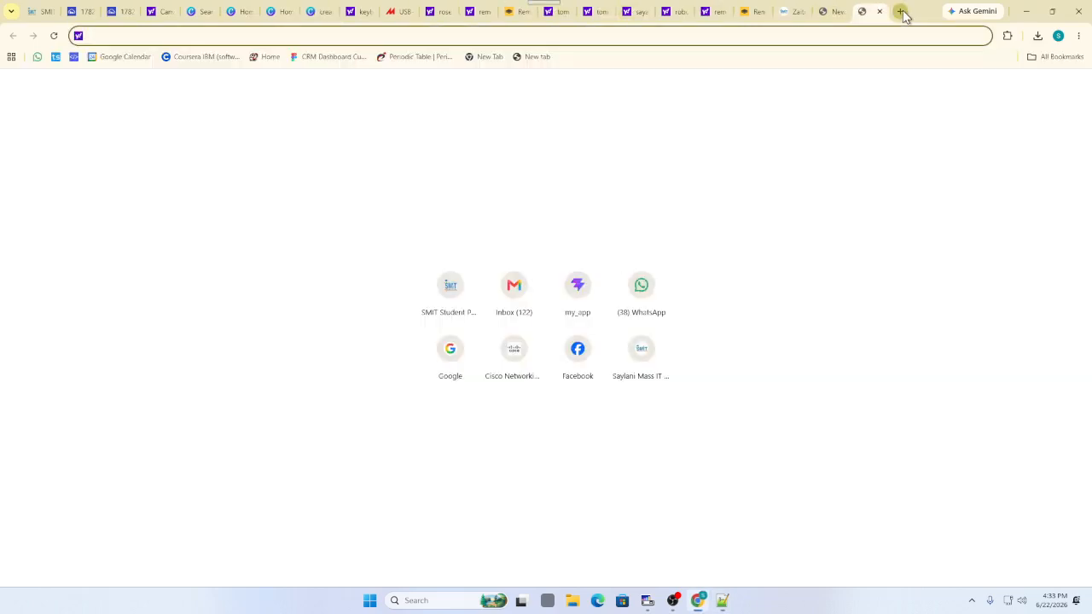
pyautogui.write('scratch pro')
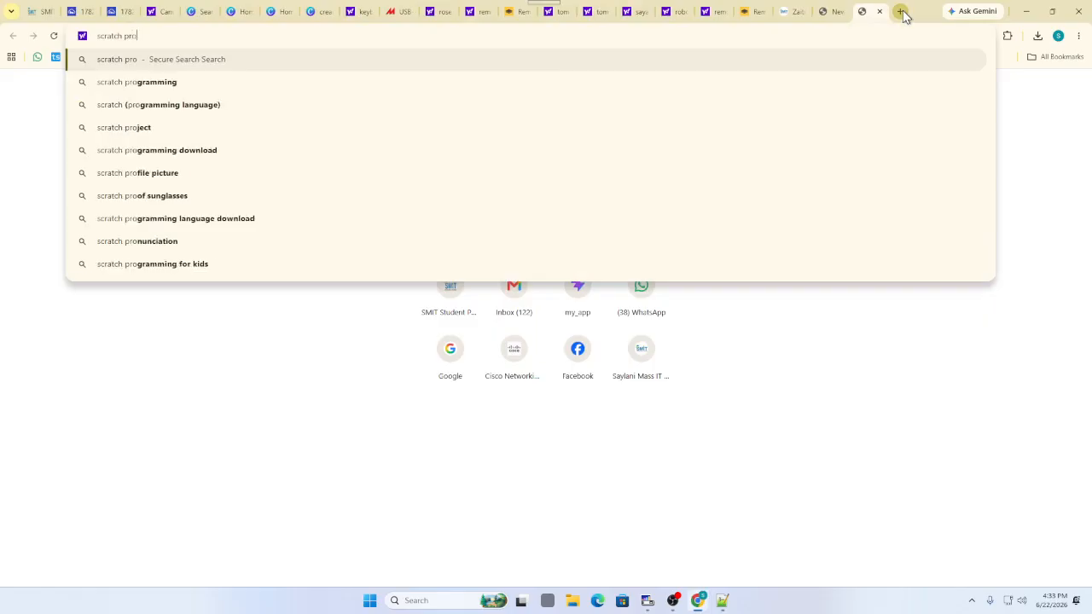
pyautogui.press('Down')
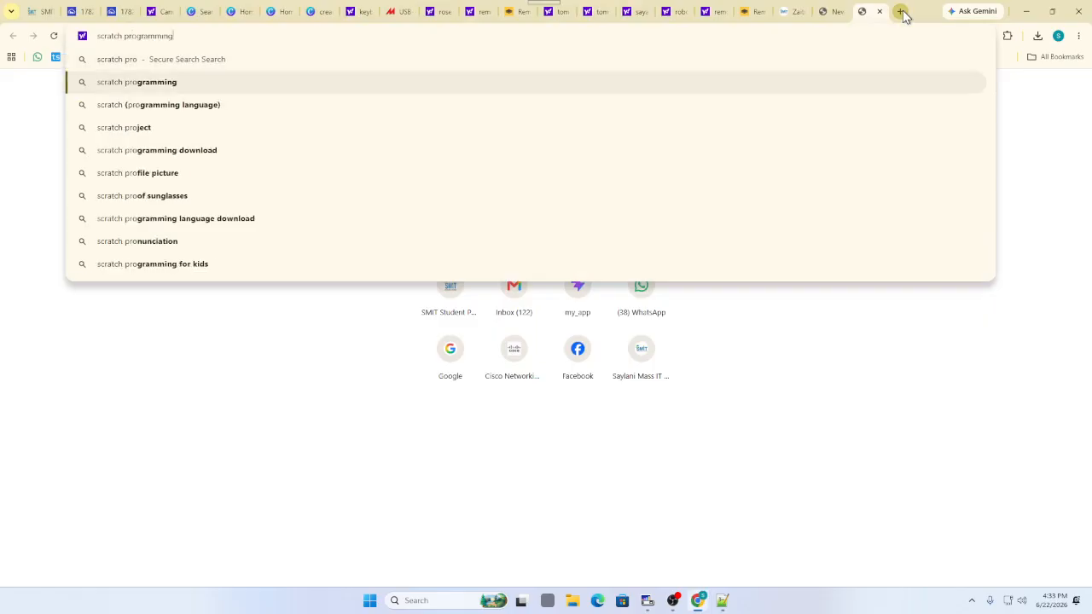
pyautogui.press('Return')
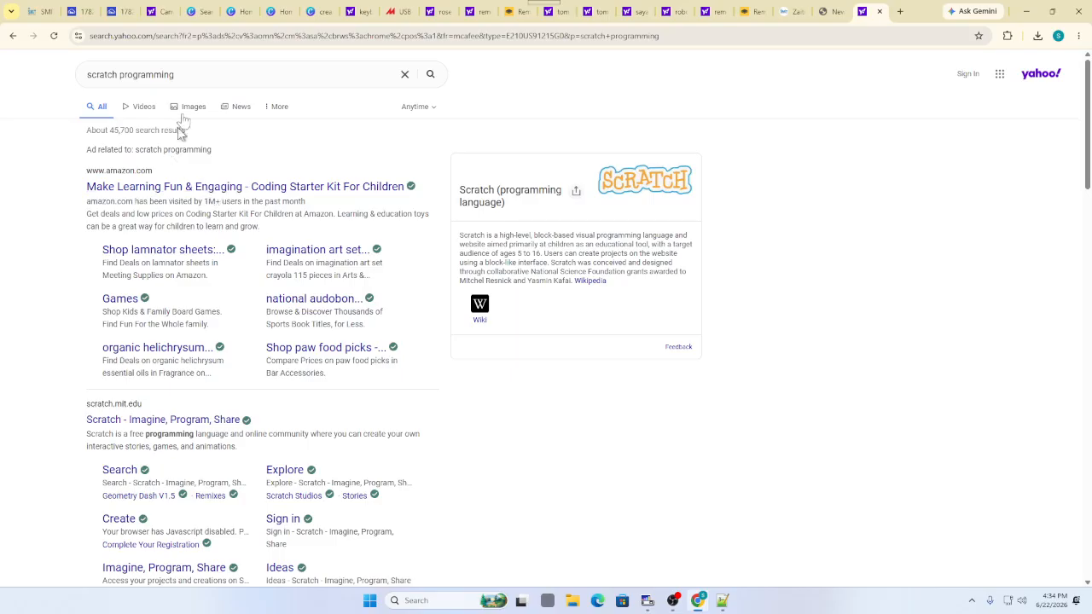
pyautogui.moveTo(175, 75); pyautogui.dragTo(88, 71)
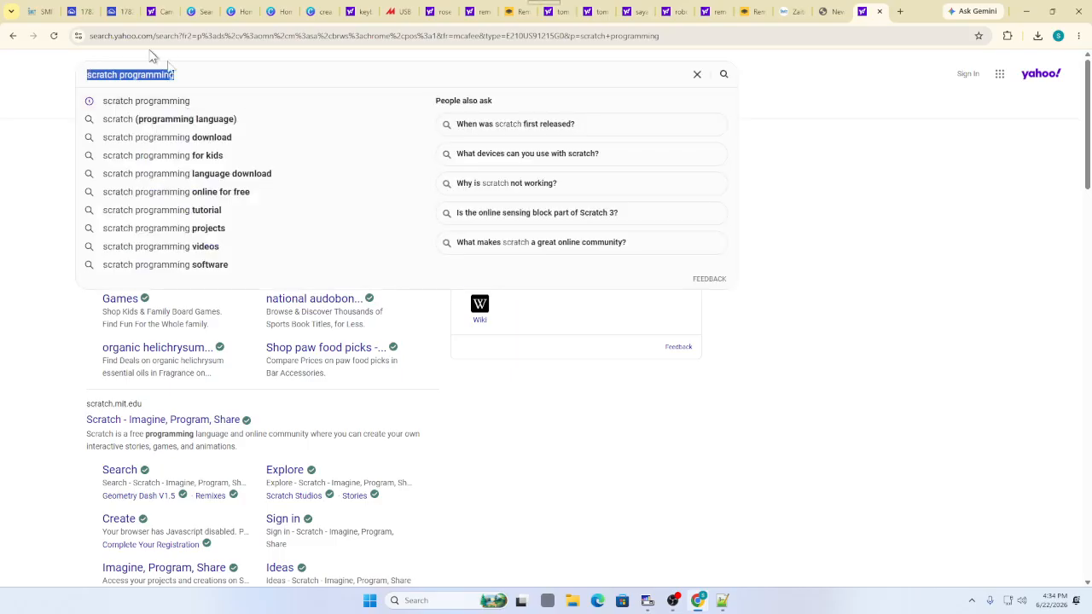
pyautogui.click(191, 74)
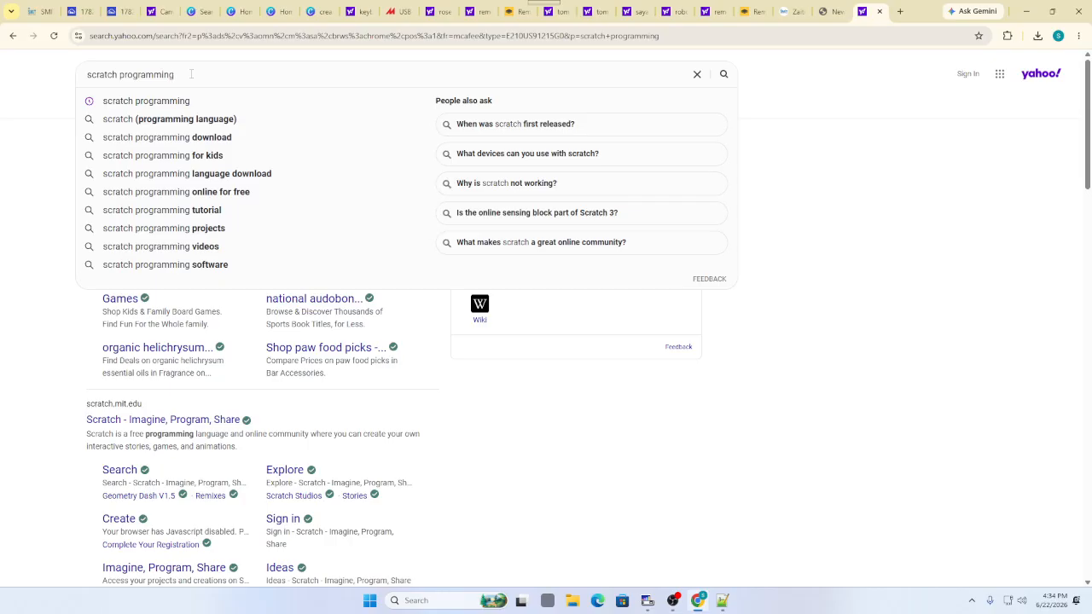
# Hide OBS, rerun the 'scratch programming' search and scroll to the scratch.mit.edu result
pyautogui.click(674, 602)
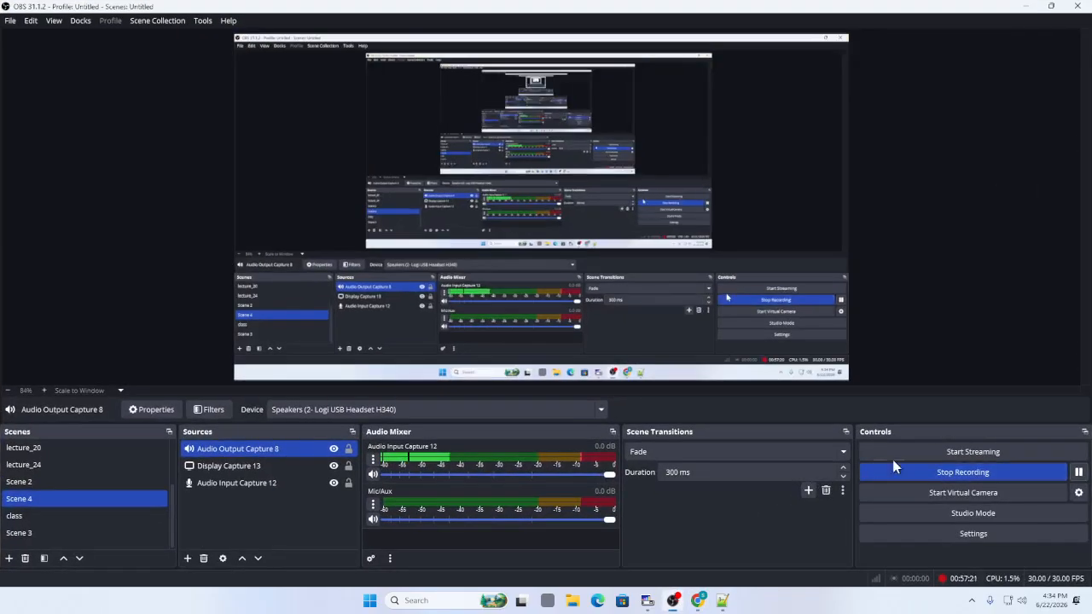
pyautogui.click(1026, 7)
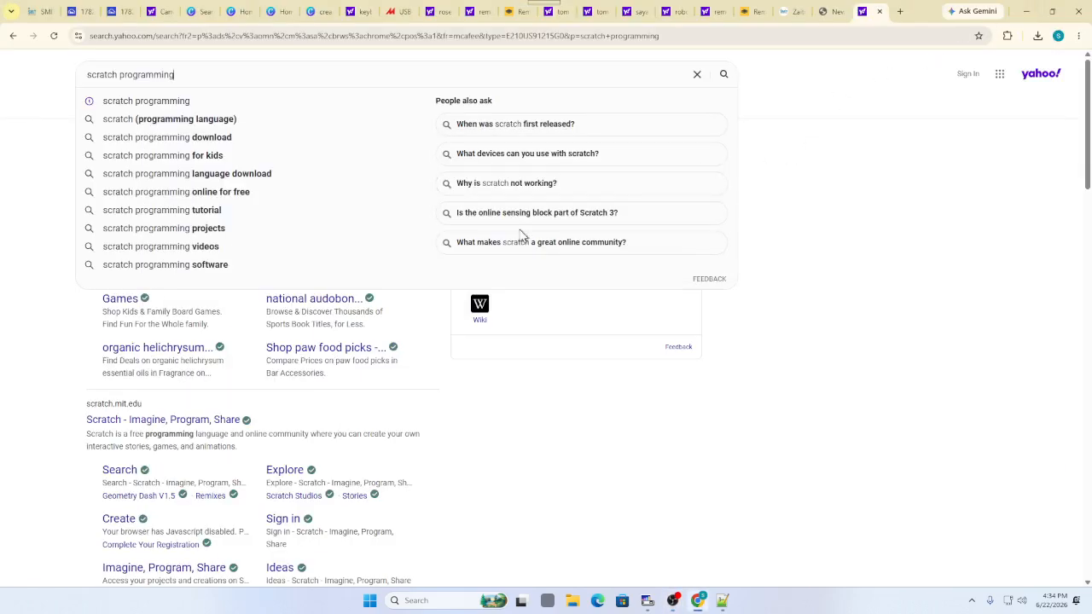
pyautogui.moveTo(87, 74); pyautogui.dragTo(223, 74)
pyautogui.click(224, 73)
pyautogui.press('Return')
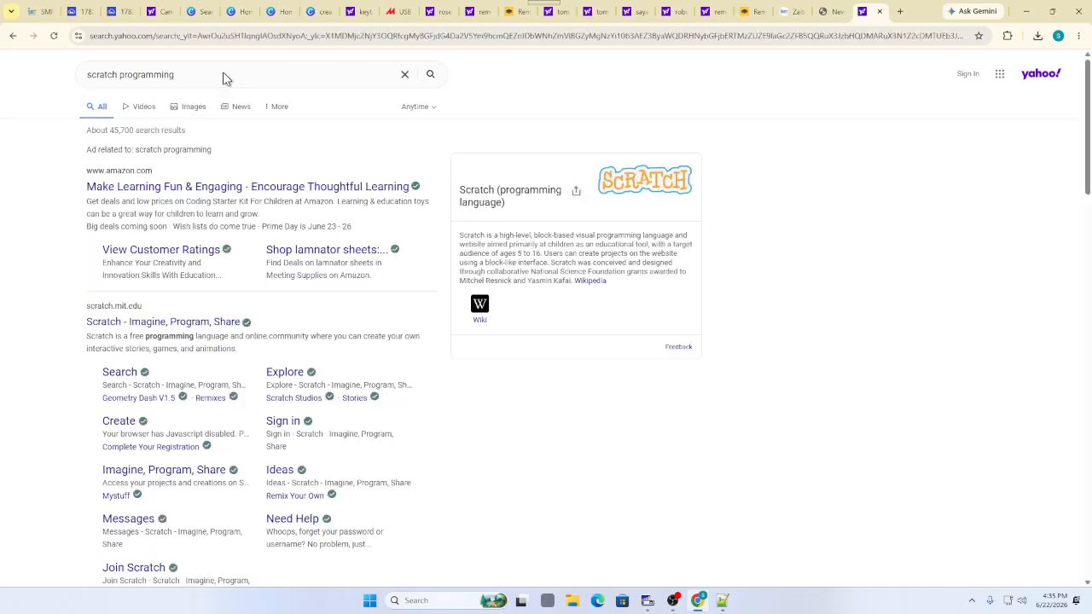
pyautogui.moveTo(195, 75); pyautogui.dragTo(87, 74)
pyautogui.scroll(-1, 168, 315)
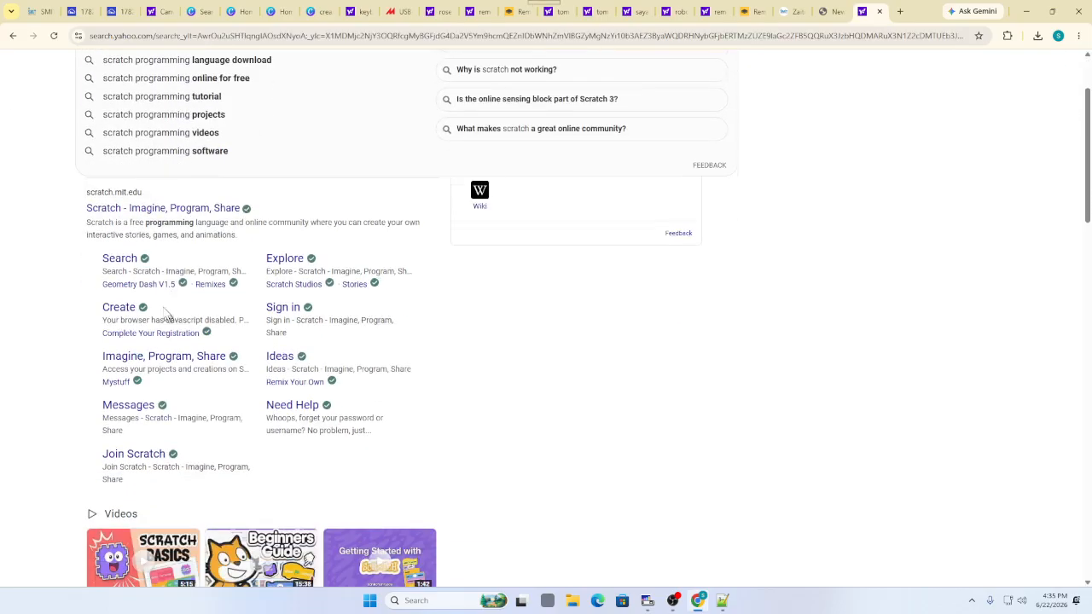
# Open the 'Scratch - Imagine, Program, Share' result to load scratch.mit.edu
pyautogui.click(111, 209)
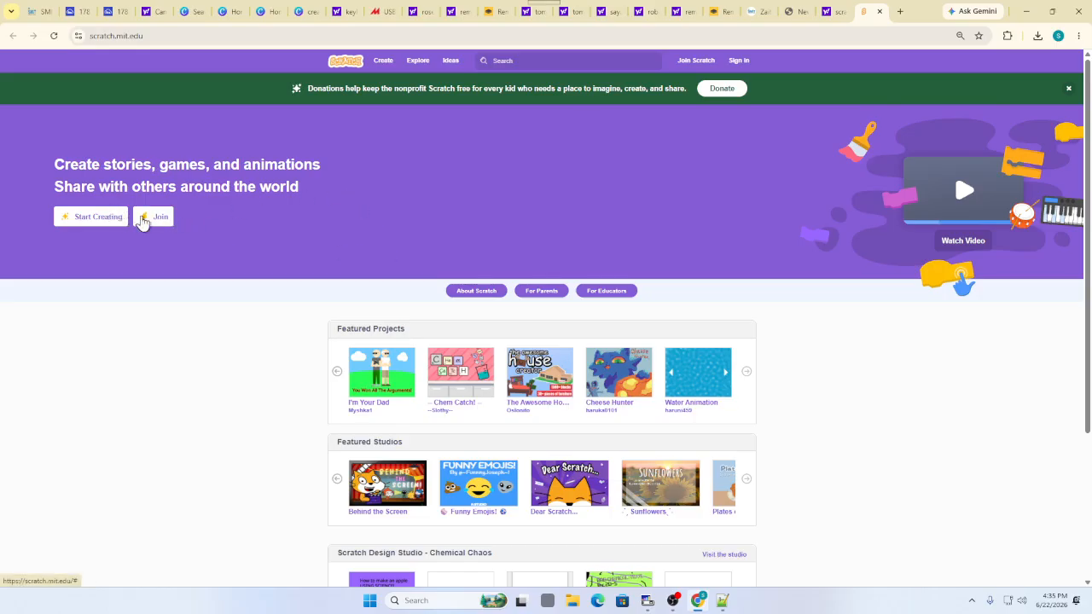
# Start joining Scratch, entering a username and an initial password in both password fields
pyautogui.click(142, 218)
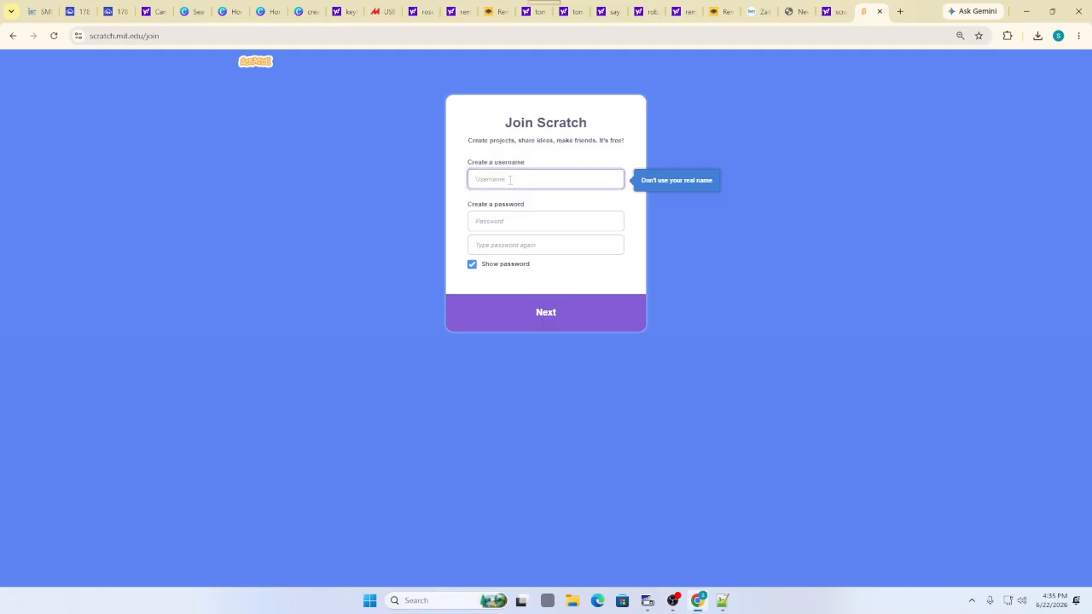
pyautogui.write('mi')
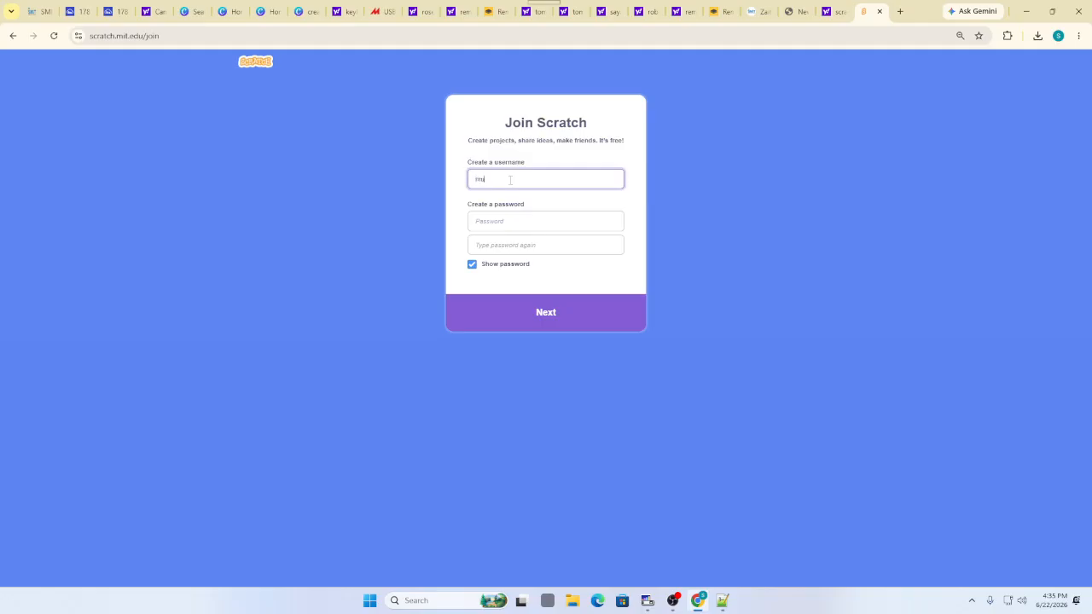
pyautogui.write('zammil')
pyautogui.click(500, 227)
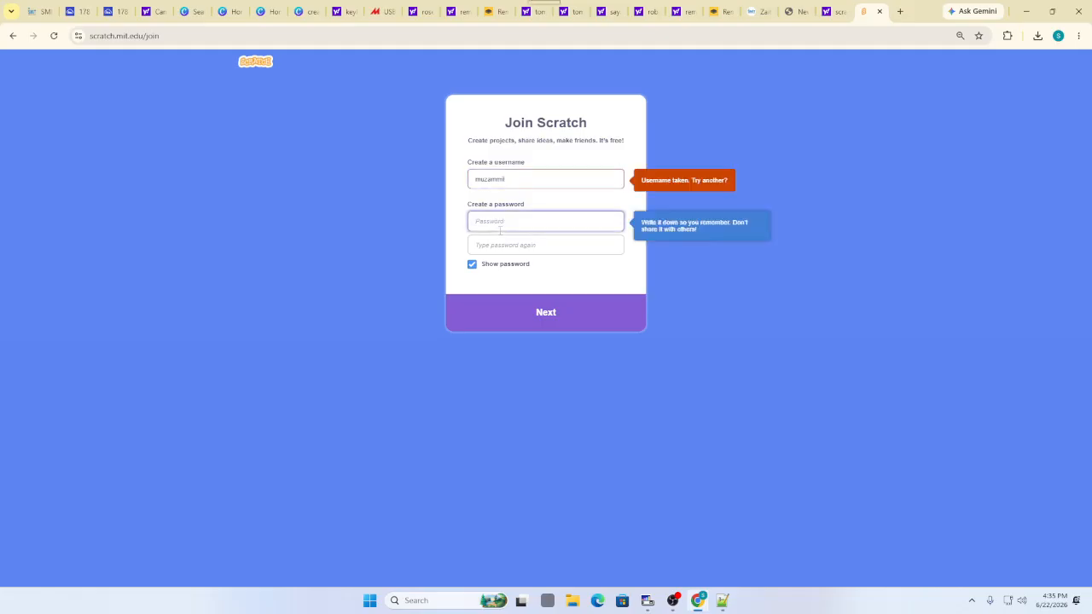
pyautogui.write('l23456')
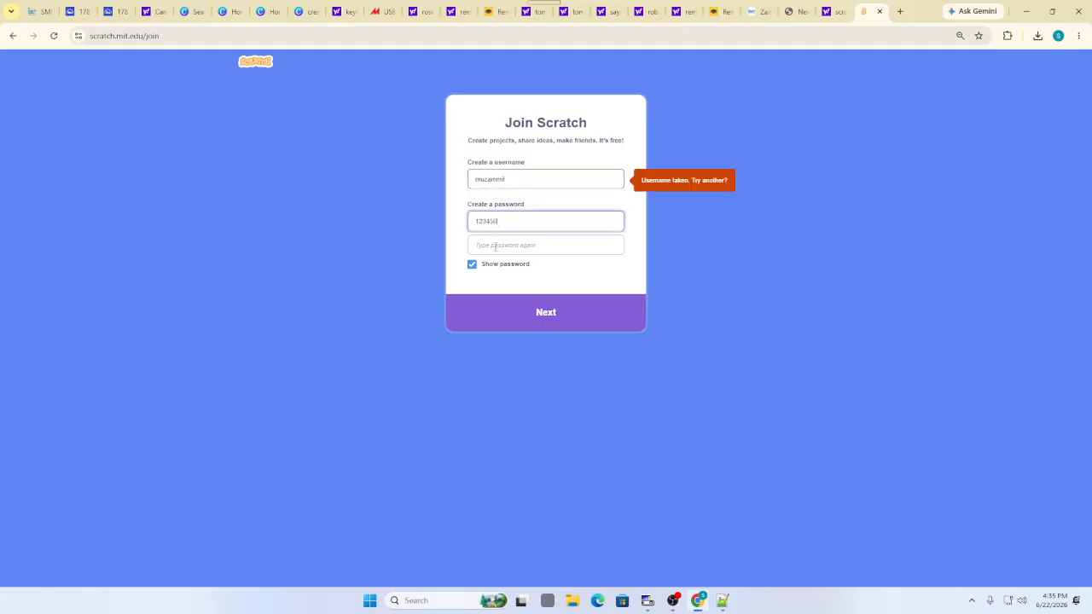
pyautogui.click(495, 247)
pyautogui.write('1')
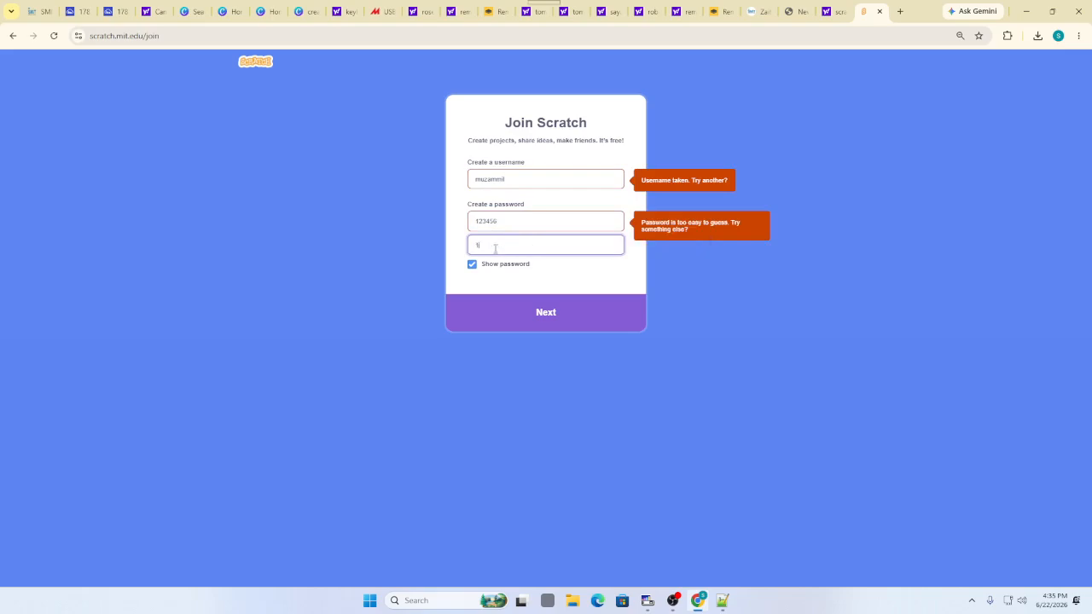
pyautogui.write('23456')
# Replace the rejected too-easy password with a stronger one in both password fields
pyautogui.moveTo(534, 223); pyautogui.dragTo(424, 224)
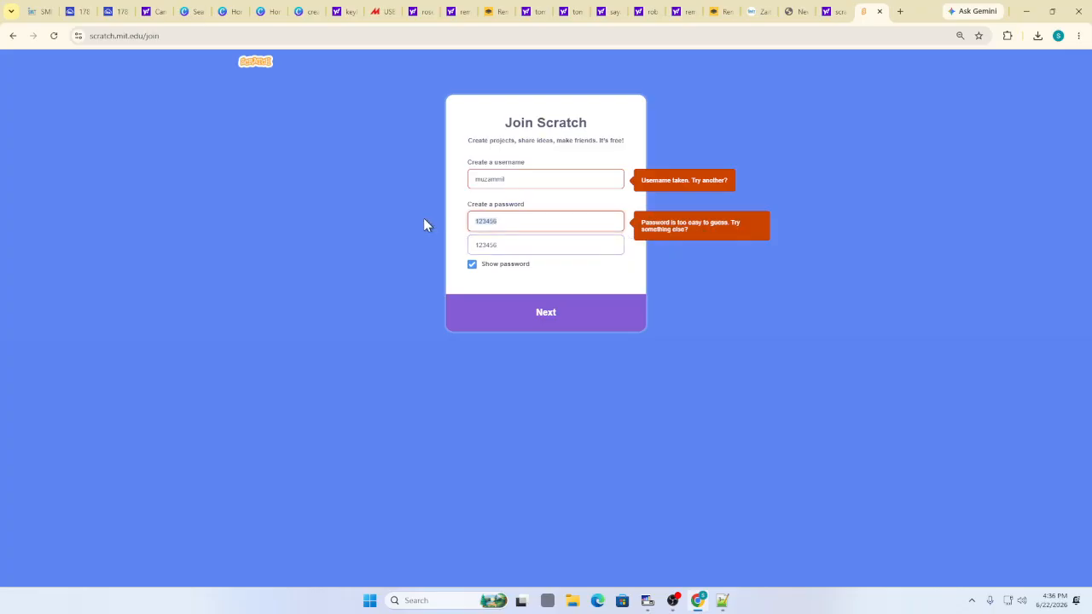
pyautogui.press('BackSpace')
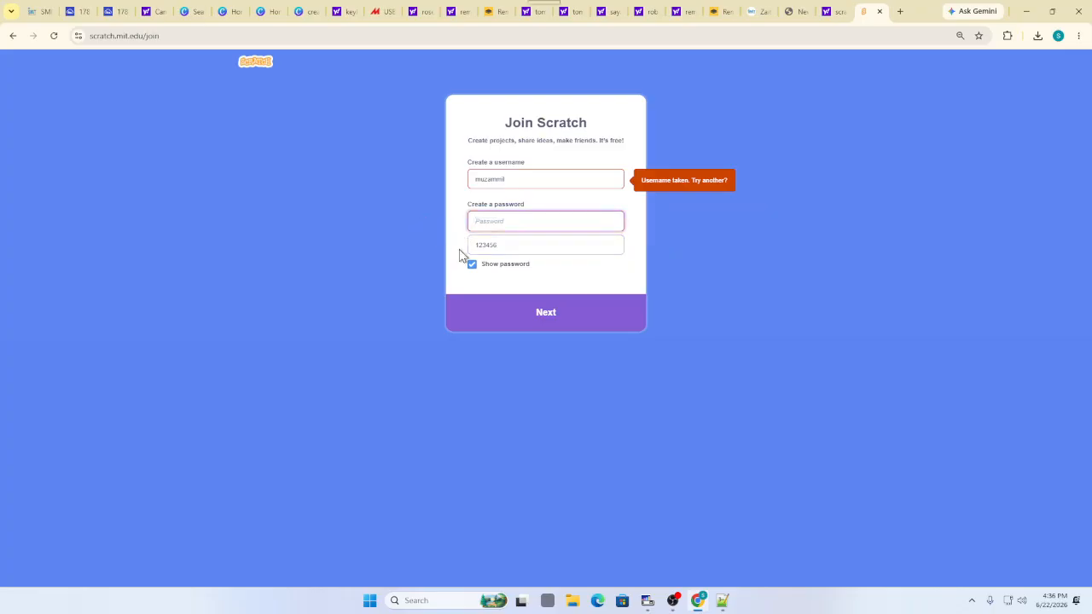
pyautogui.click(472, 265)
pyautogui.moveTo(529, 245); pyautogui.dragTo(448, 246)
pyautogui.press('BackSpace')
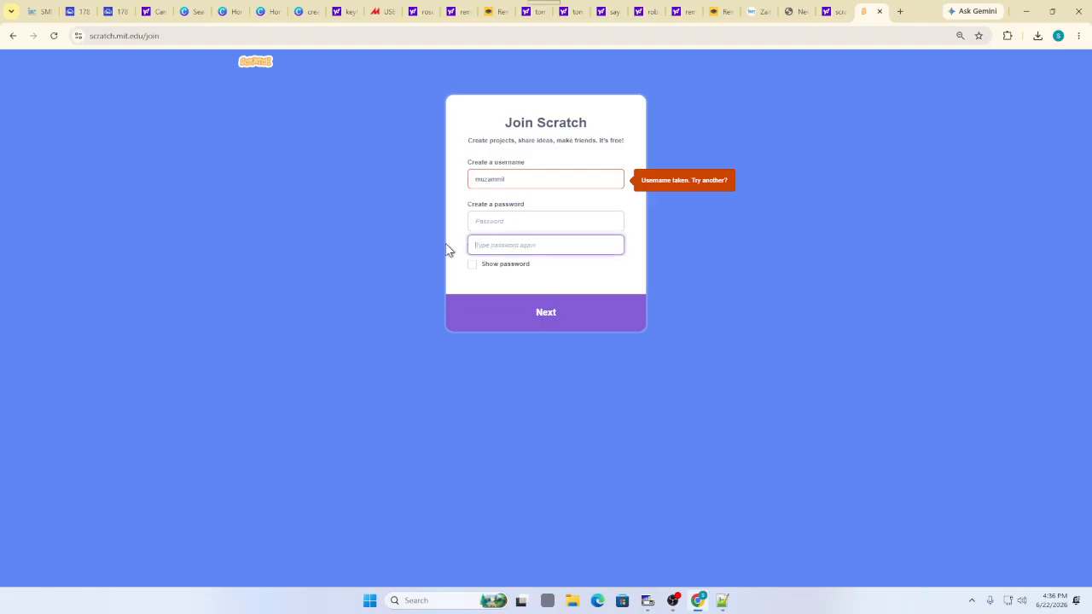
pyautogui.click(495, 222)
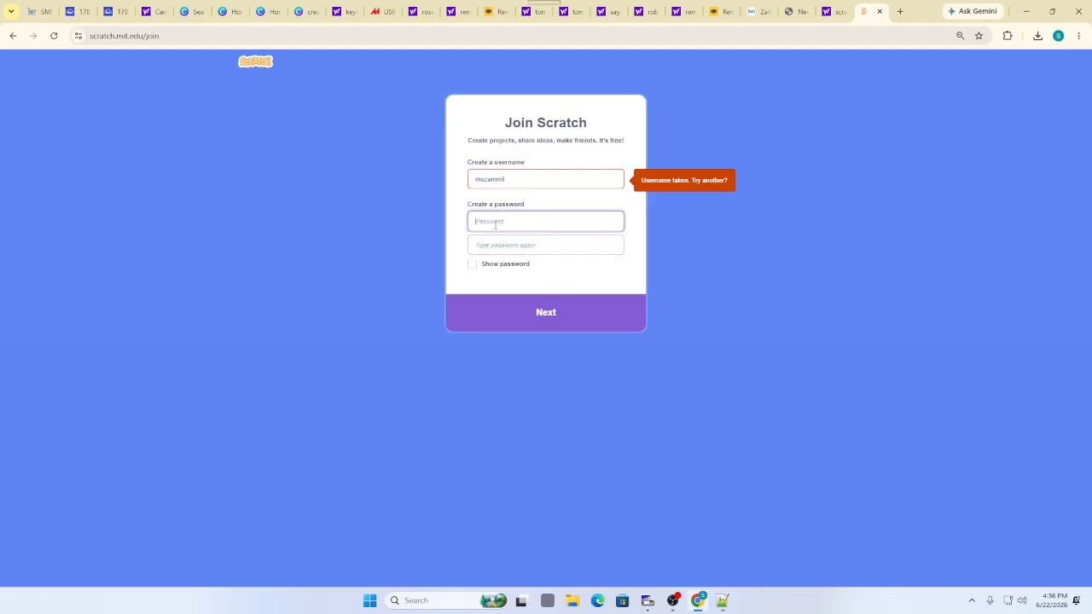
pyautogui.write('12345678')
pyautogui.moveTo(512, 219); pyautogui.dragTo(460, 218)
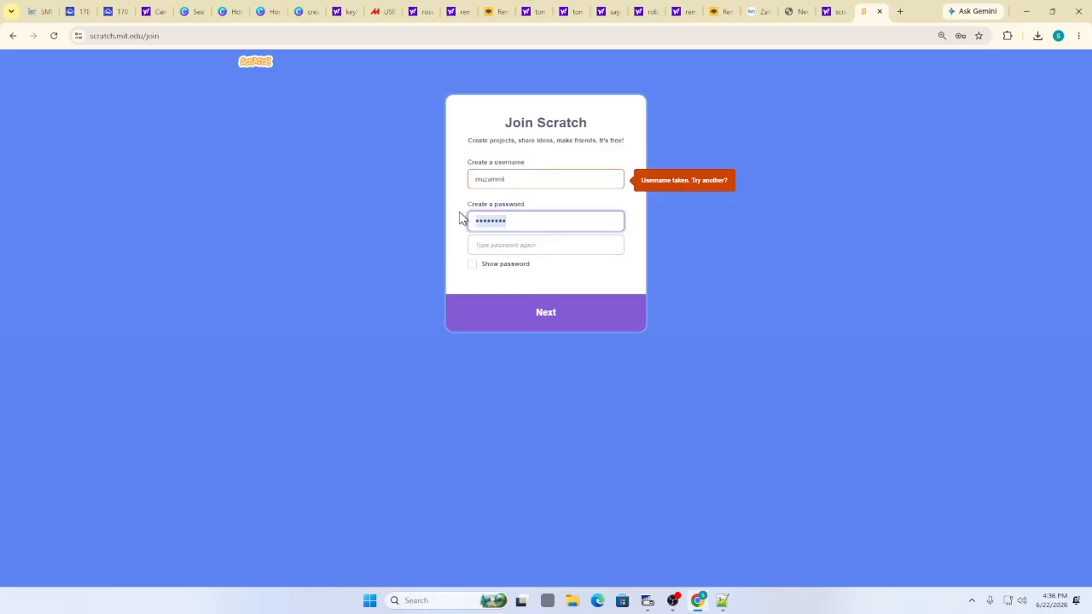
pyautogui.click(471, 265)
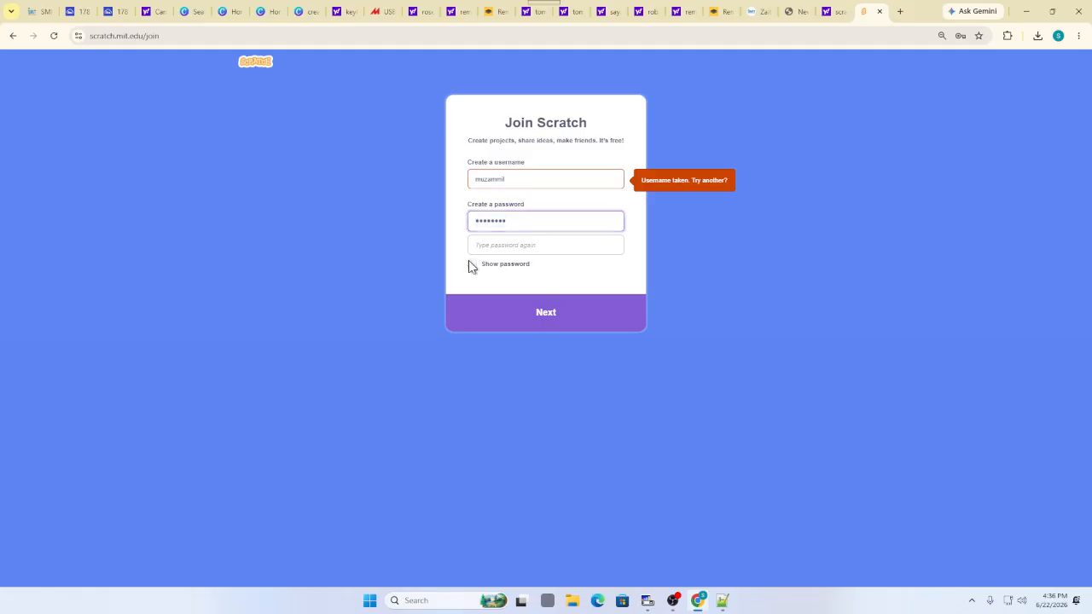
pyautogui.moveTo(504, 223); pyautogui.dragTo(472, 222)
pyautogui.click(486, 244)
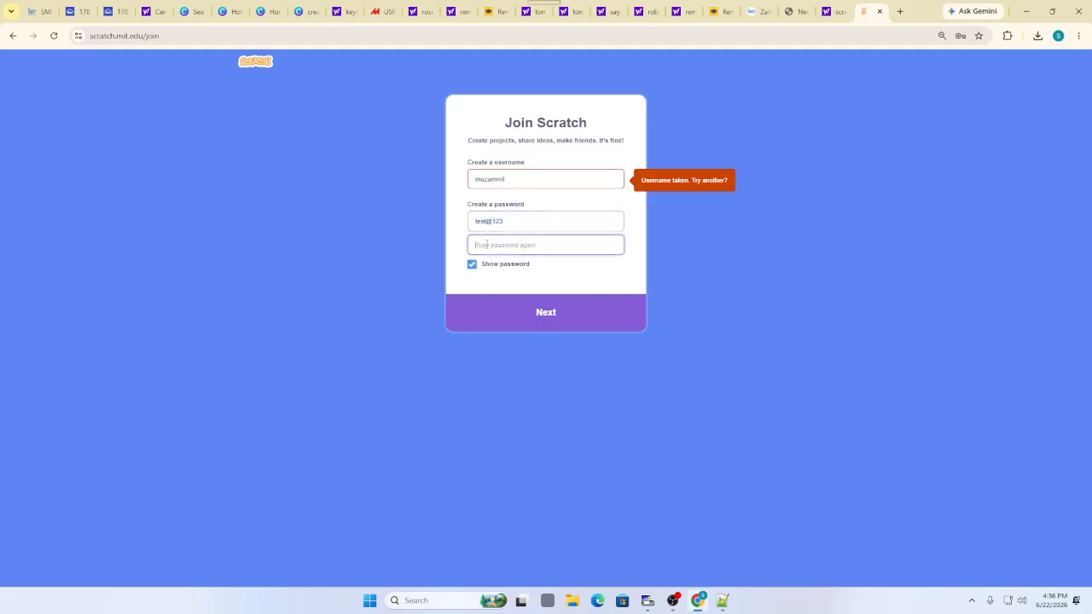
pyautogui.write('test@123')
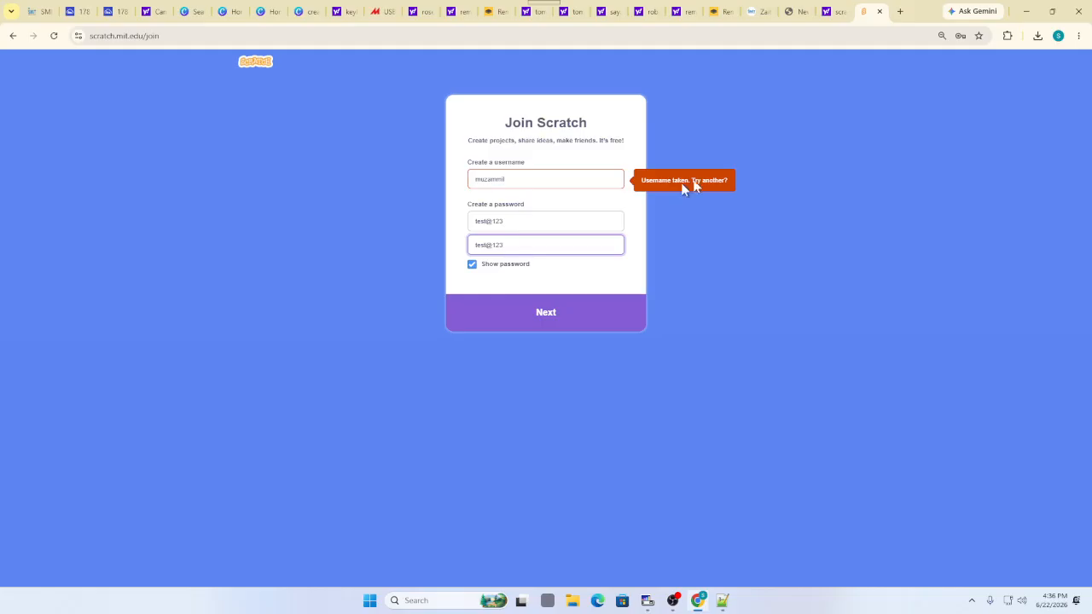
# Change the taken username until the form accepts it and moves on
pyautogui.click(521, 181)
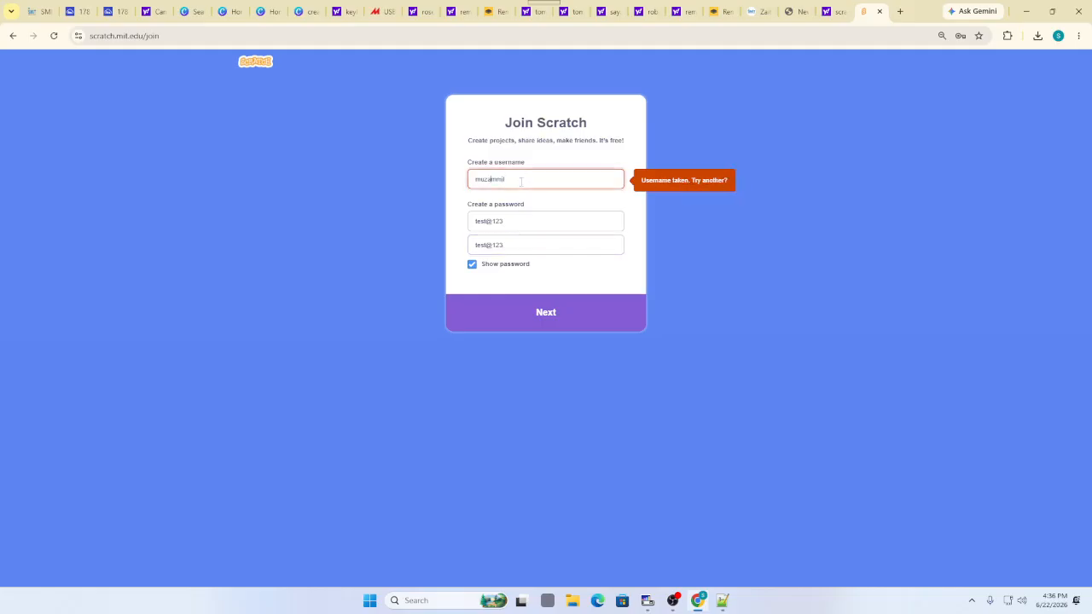
pyautogui.press('Home')
pyautogui.write('syed')
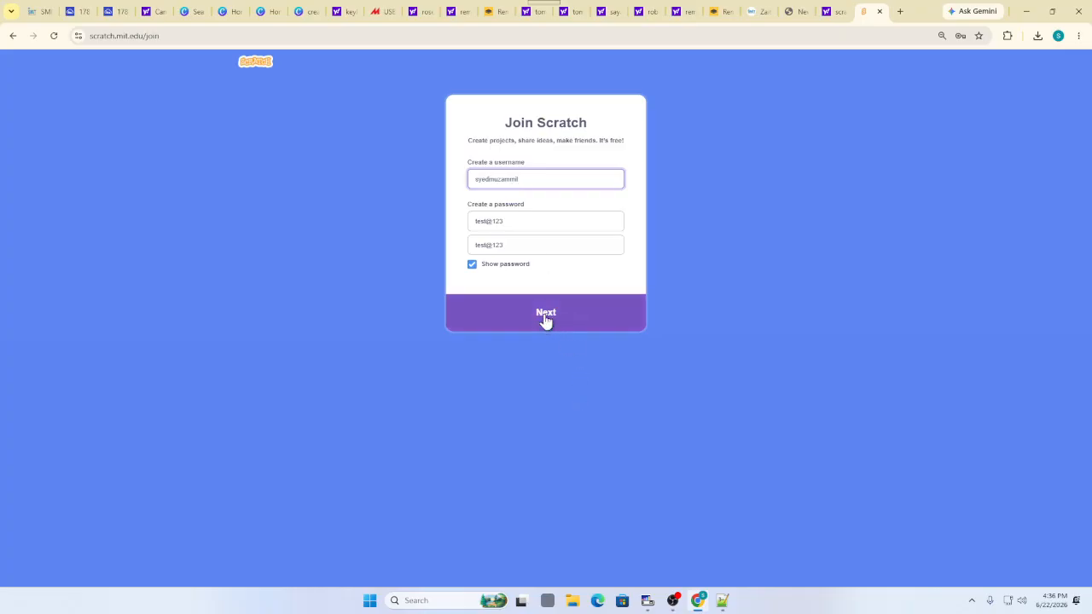
pyautogui.click(546, 315)
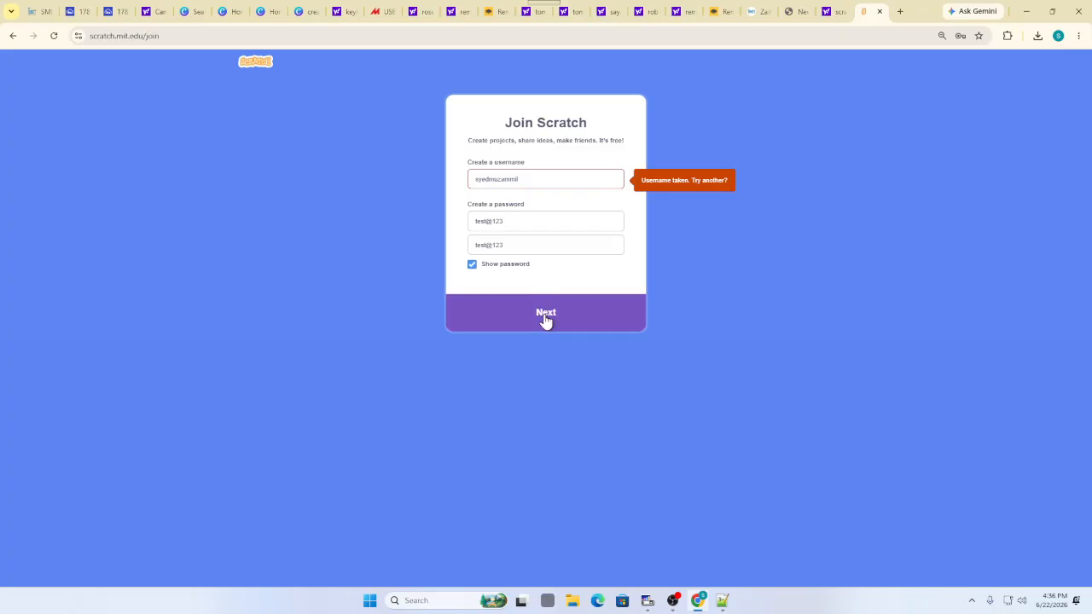
pyautogui.click(538, 180)
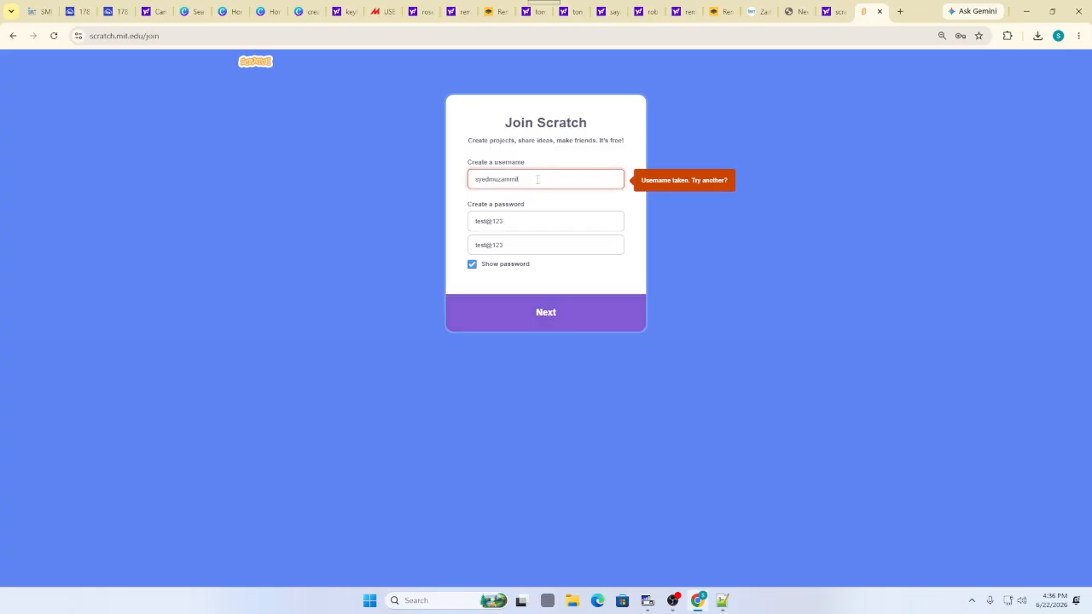
pyautogui.write('javed')
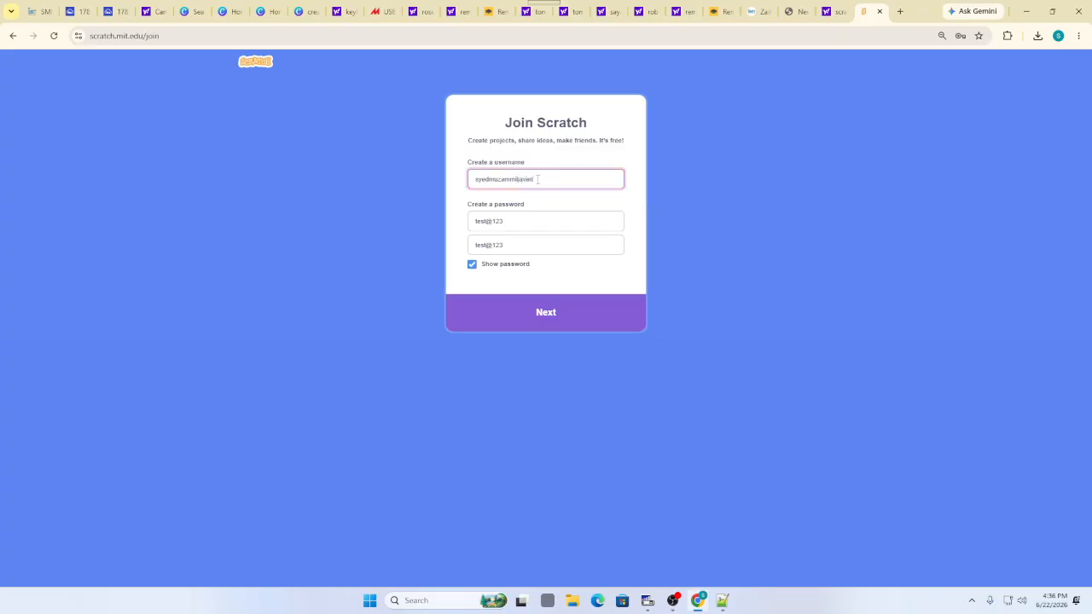
pyautogui.click(551, 309)
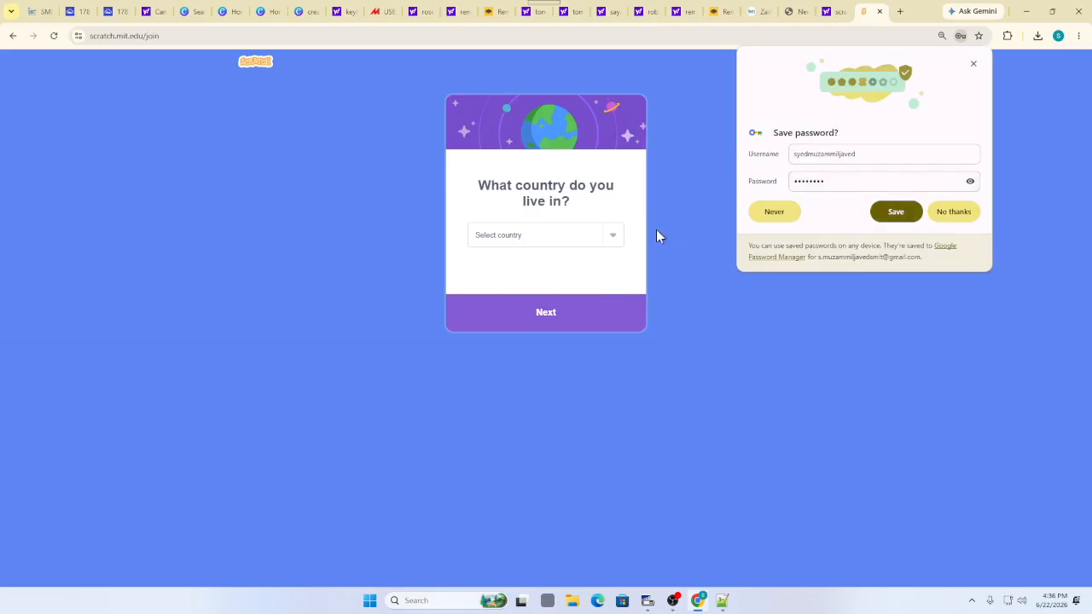
# Choose Pakistan as the country of residence
pyautogui.click(611, 236)
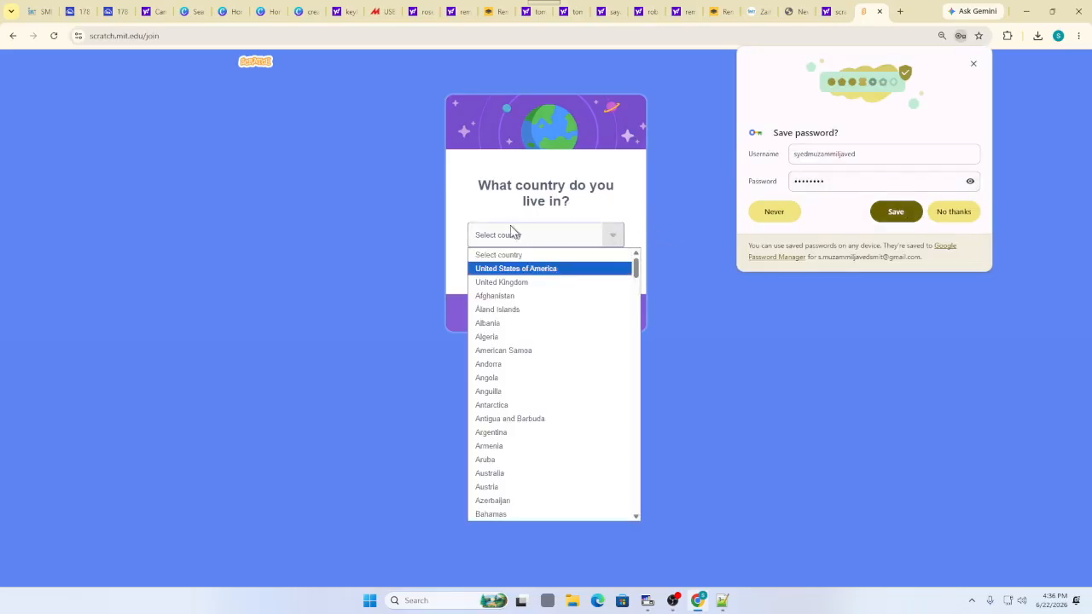
pyautogui.press('p')
pyautogui.press('Return')
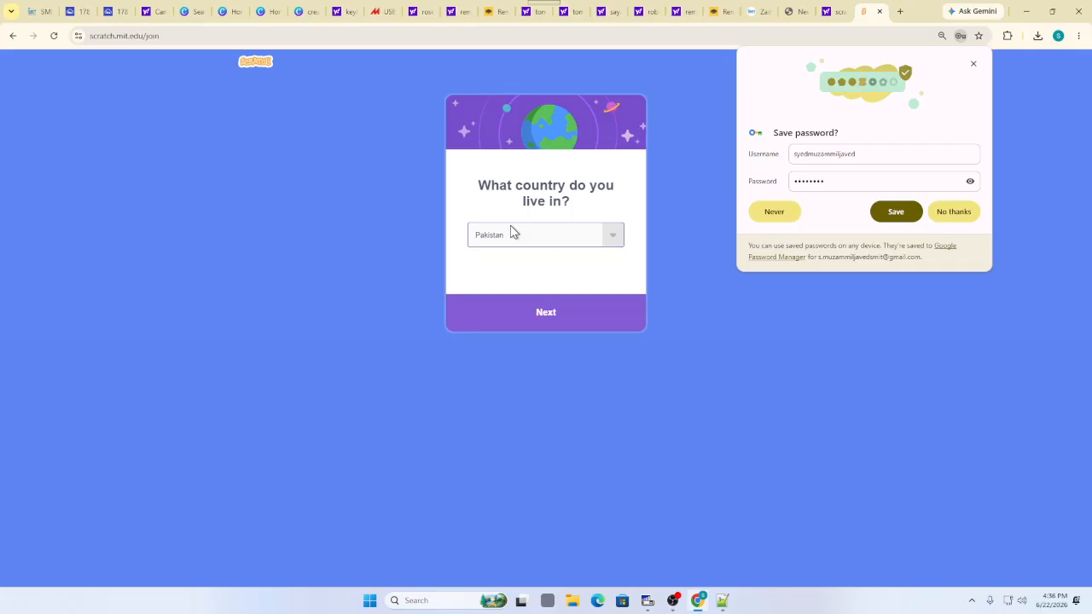
pyautogui.click(546, 314)
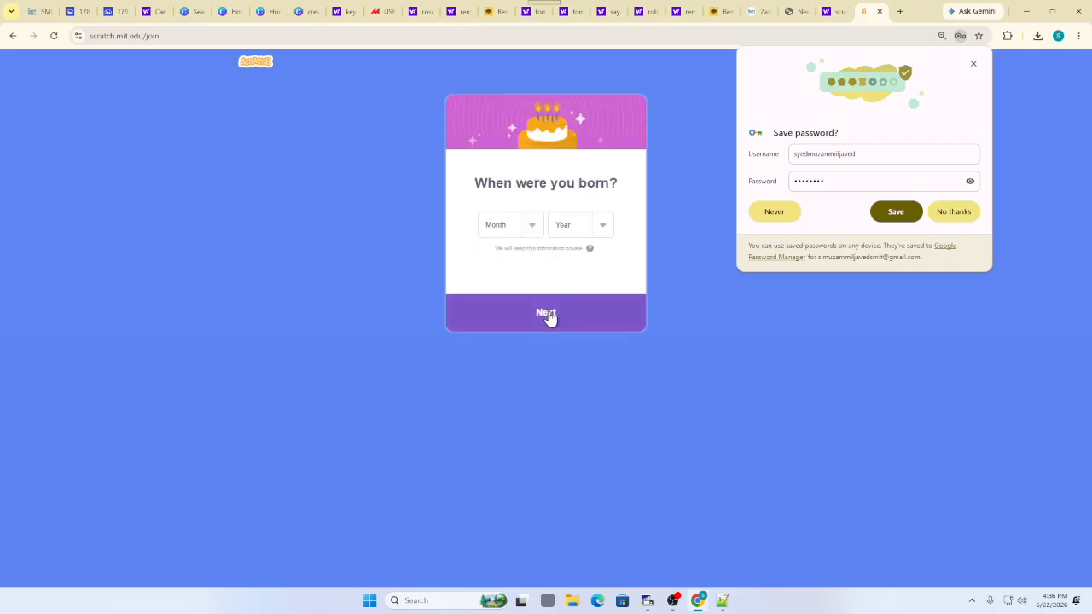
# Set the birth date to September 2002 and the gender to Male
pyautogui.click(531, 226)
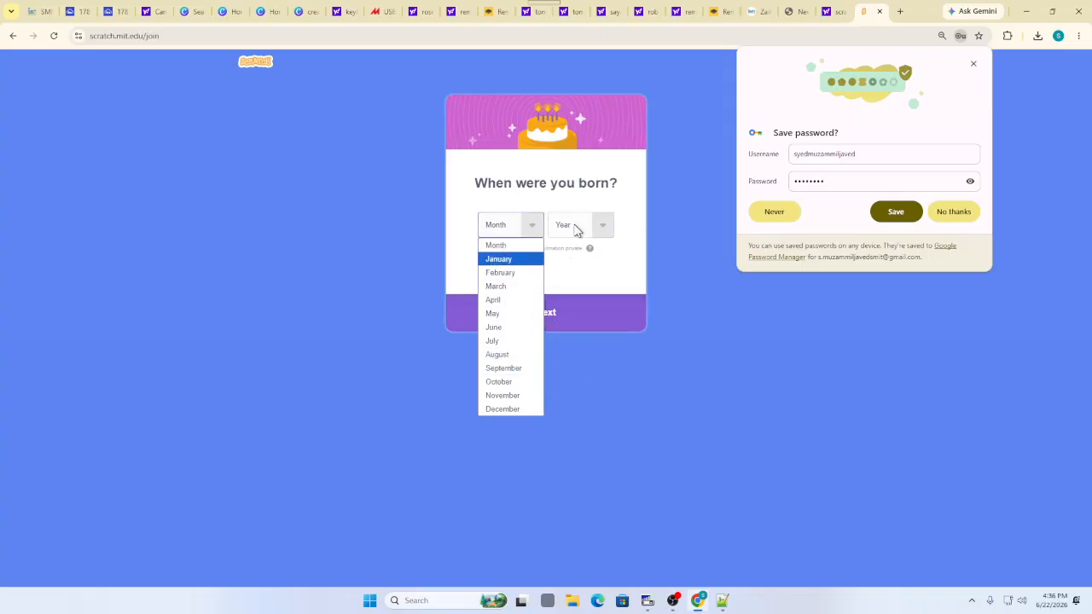
pyautogui.click(578, 270)
pyautogui.click(601, 225)
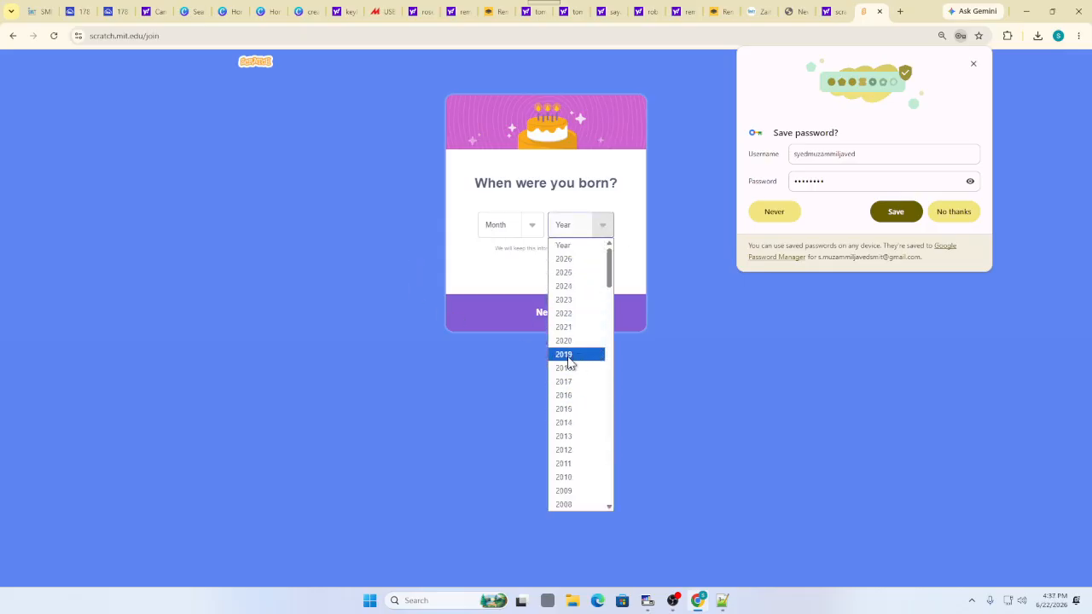
pyautogui.scroll(-7, 570, 409)
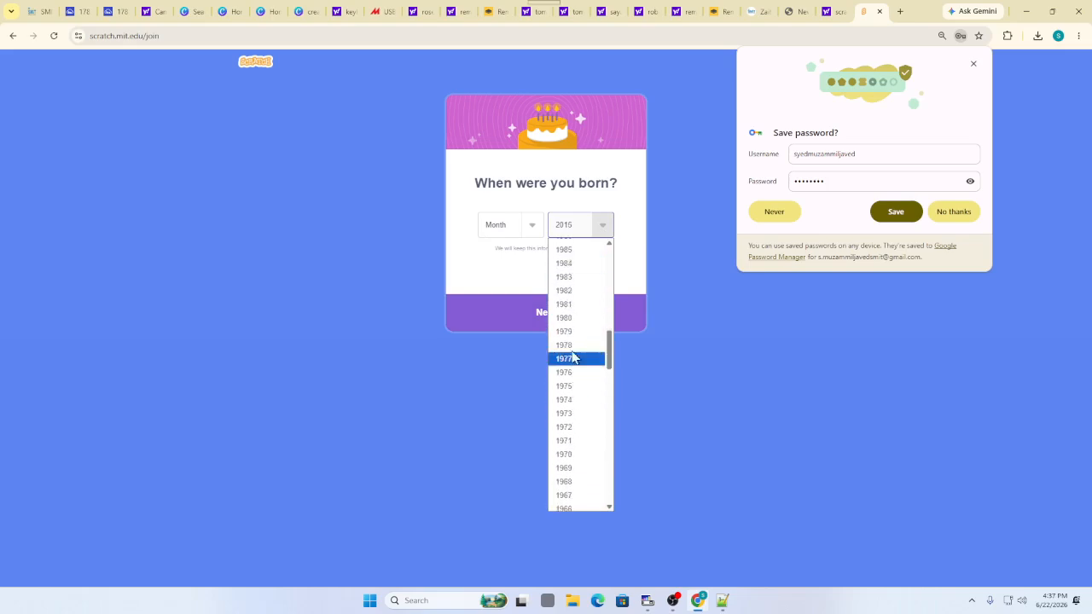
pyautogui.scroll(-6, 571, 359)
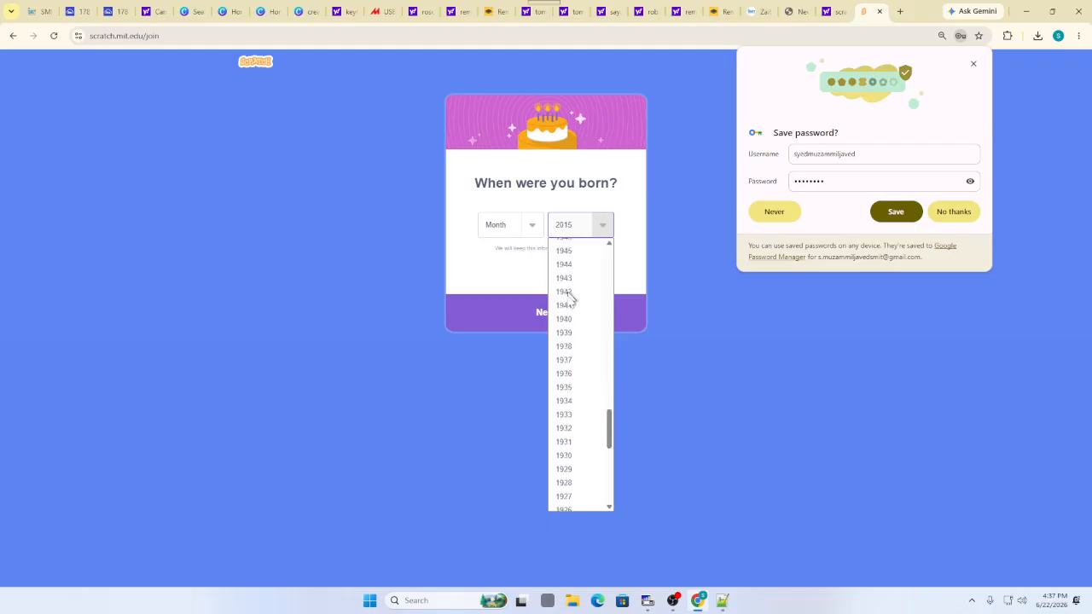
pyautogui.scroll(9, 573, 367)
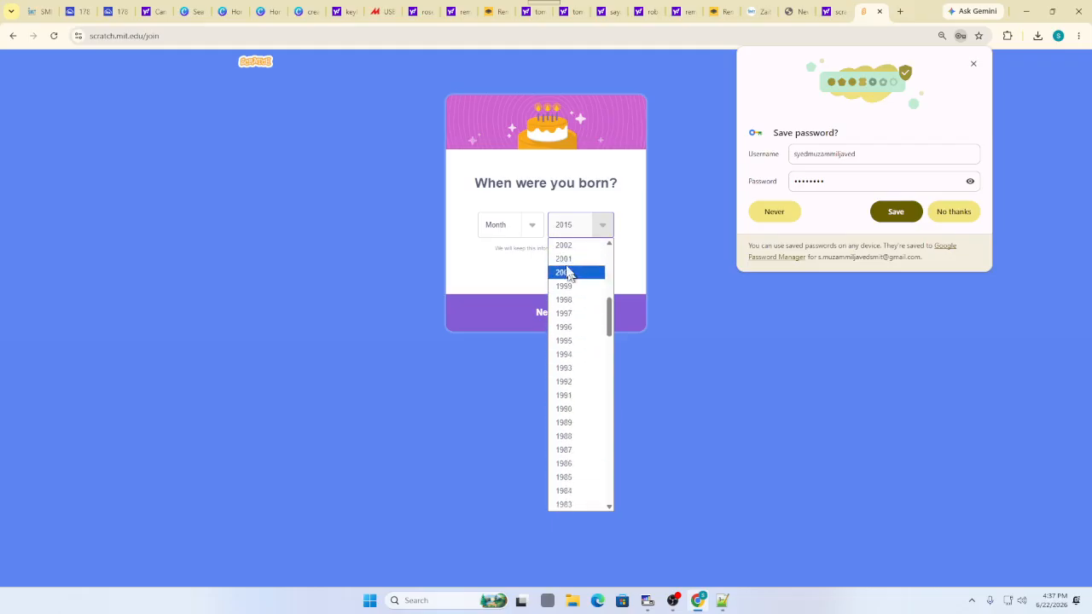
pyautogui.click(562, 246)
pyautogui.click(529, 232)
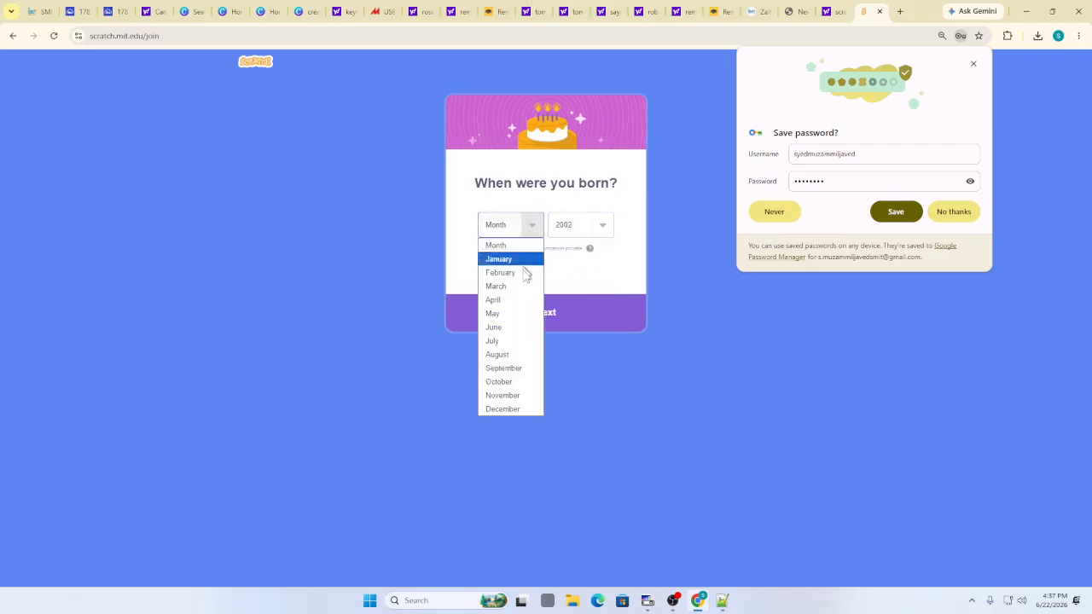
pyautogui.click(505, 367)
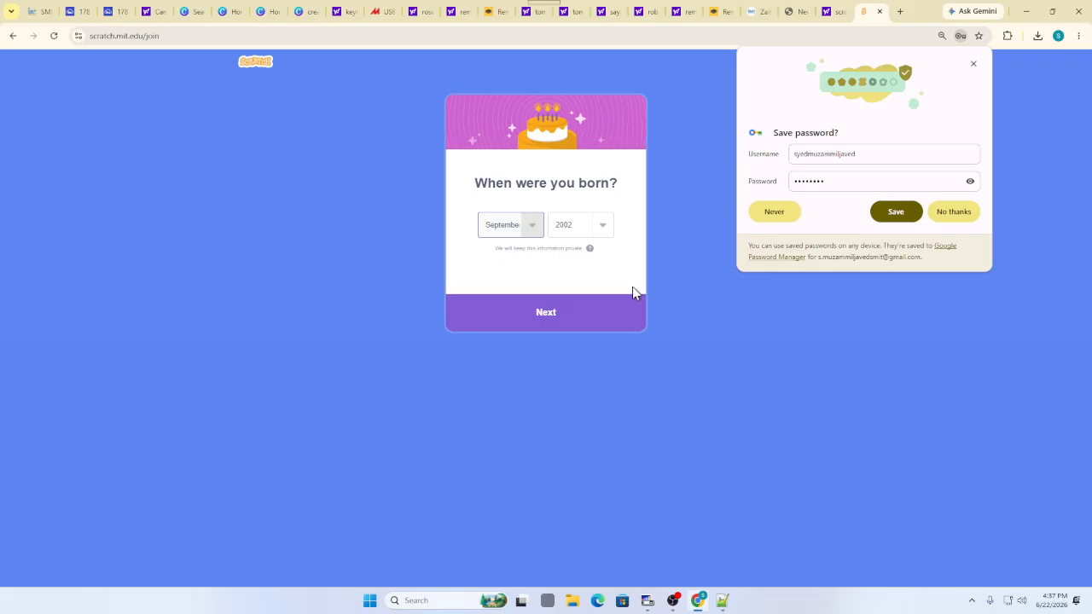
pyautogui.click(553, 317)
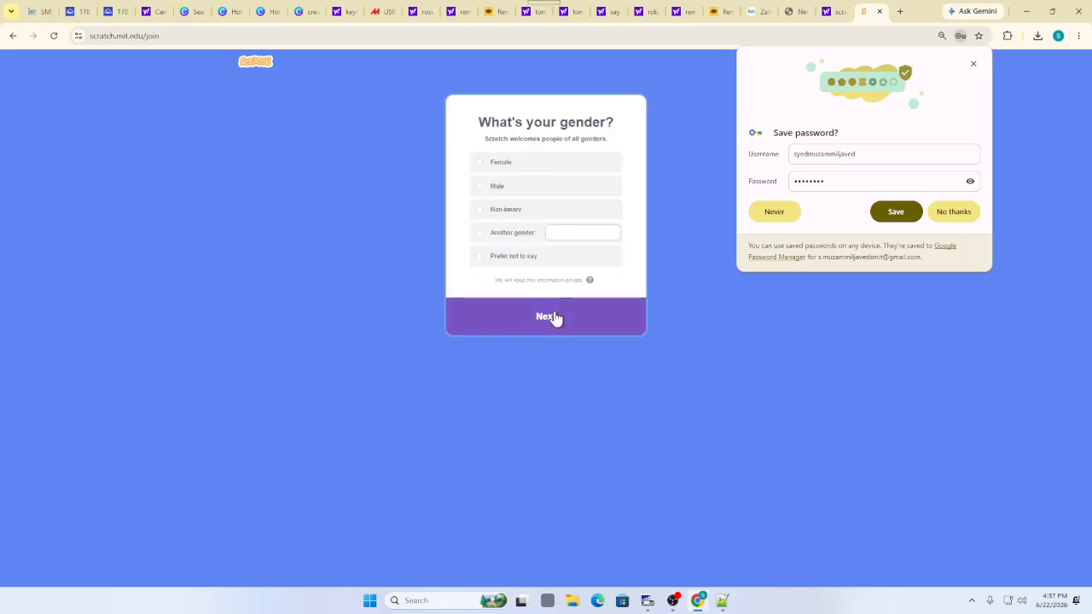
pyautogui.click(479, 192)
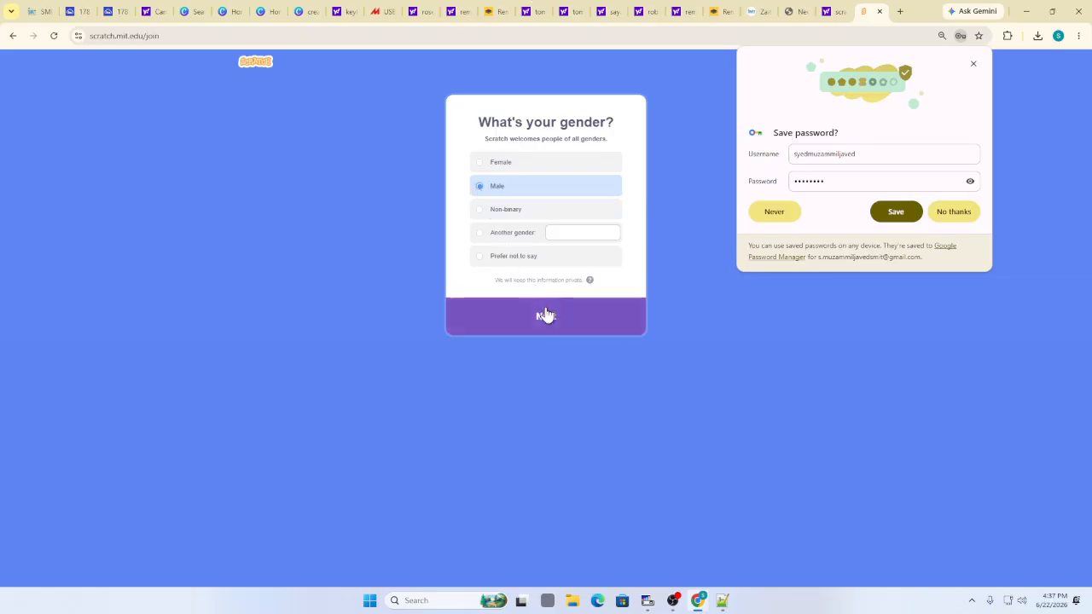
pyautogui.click(546, 316)
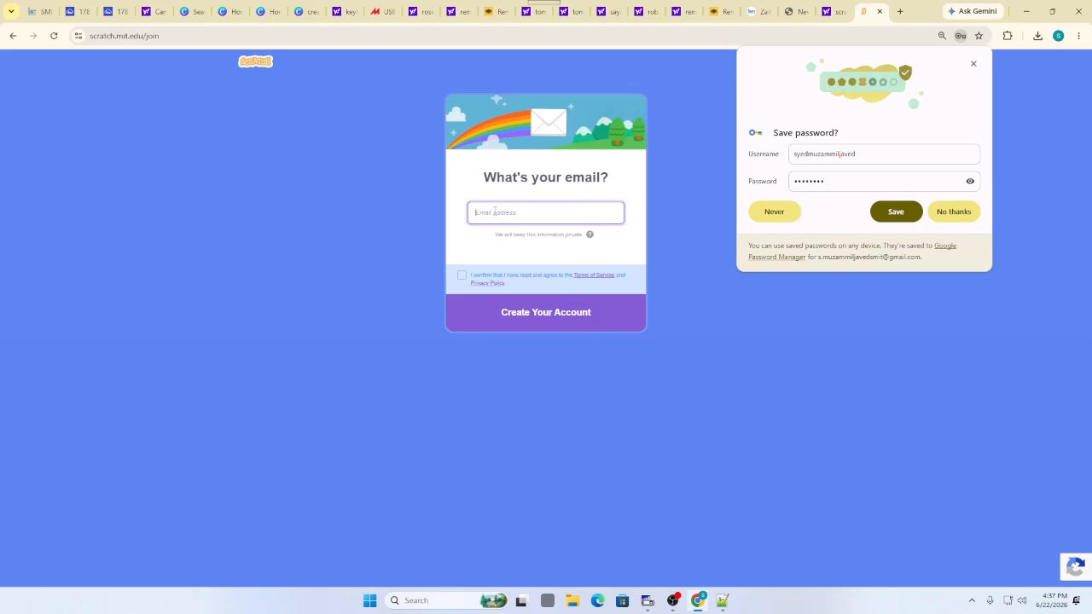
# Enter the e-mail address, agree to the Terms of Service and submit the account
pyautogui.click(527, 312)
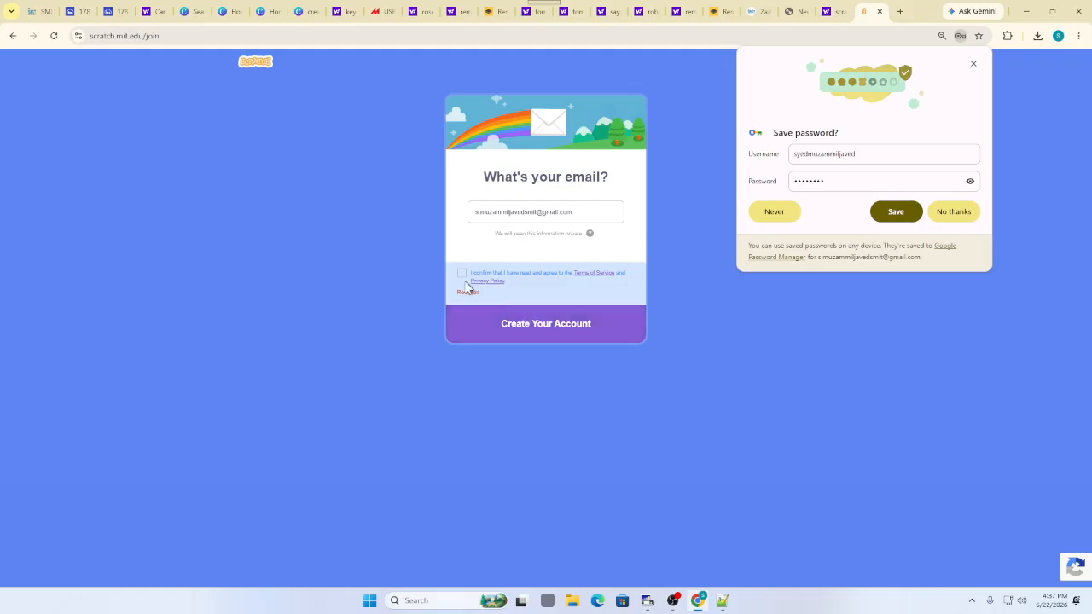
pyautogui.click(463, 275)
pyautogui.click(516, 325)
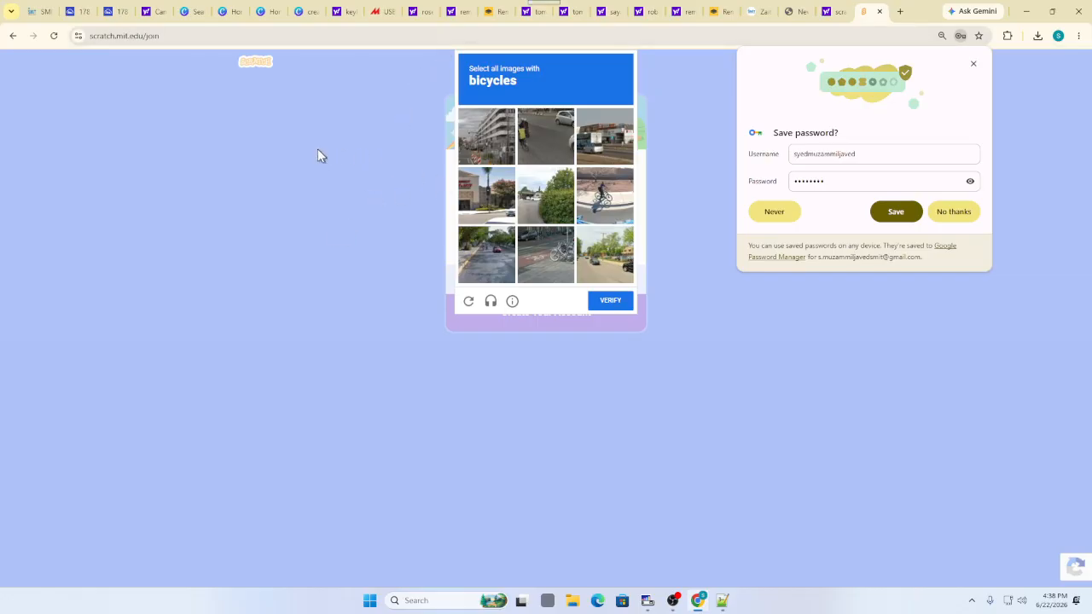
# Pick the three bicycle images in the reCAPTCHA check and verify
pyautogui.click(597, 197)
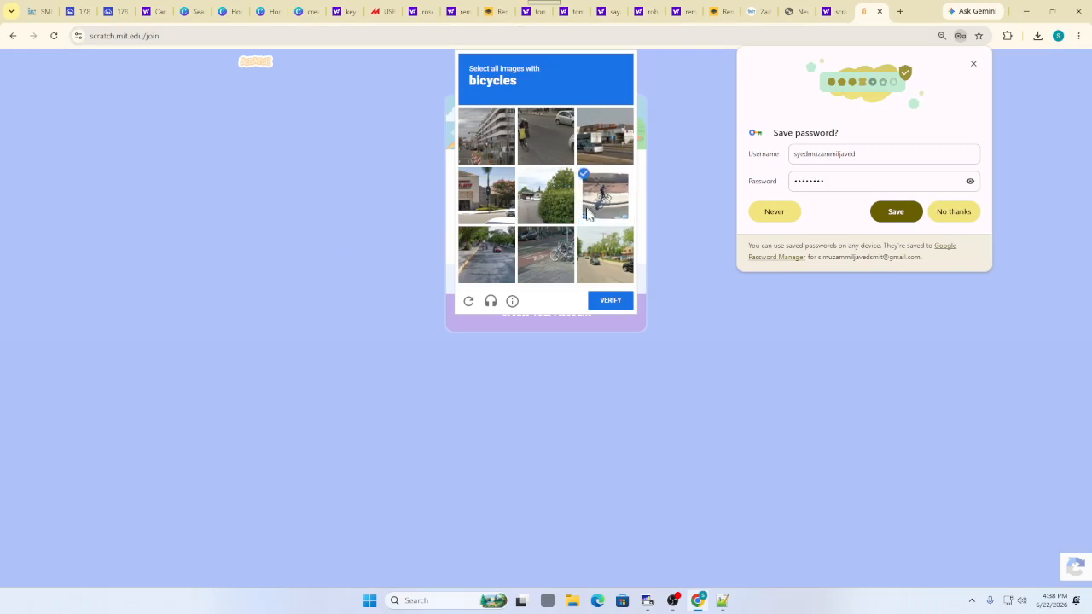
pyautogui.click(563, 249)
pyautogui.click(528, 139)
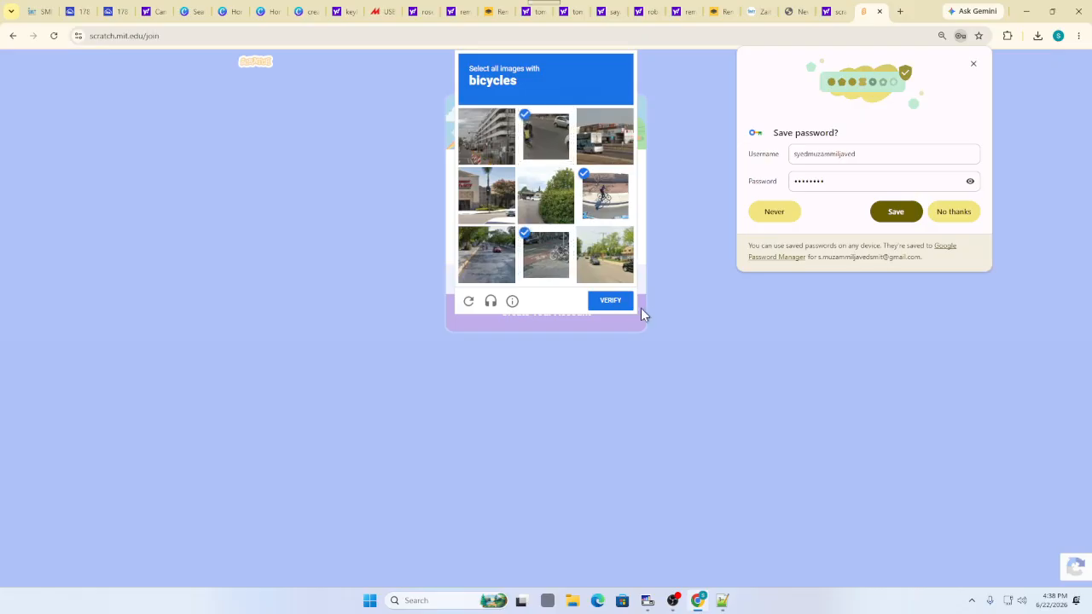
pyautogui.click(616, 303)
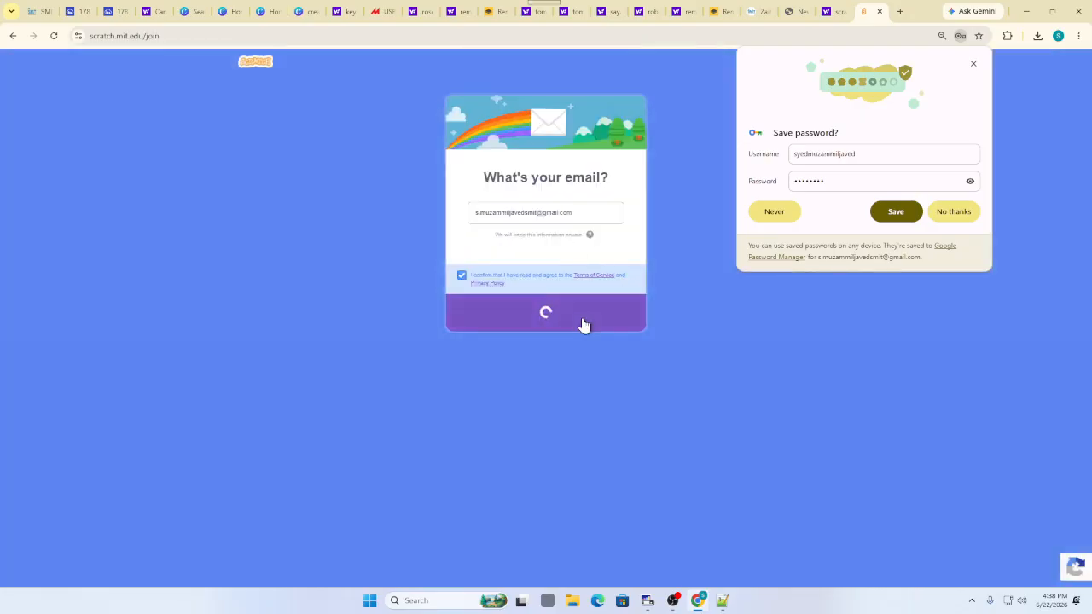
# Save the new login in the browser and go through all community guideline slides
pyautogui.click(584, 316)
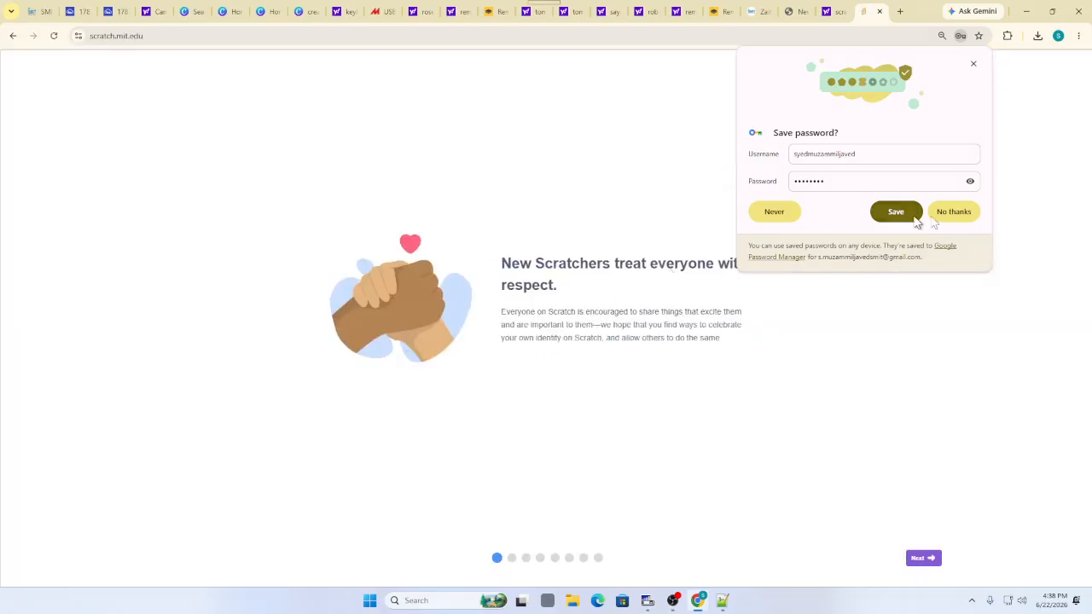
pyautogui.click(915, 219)
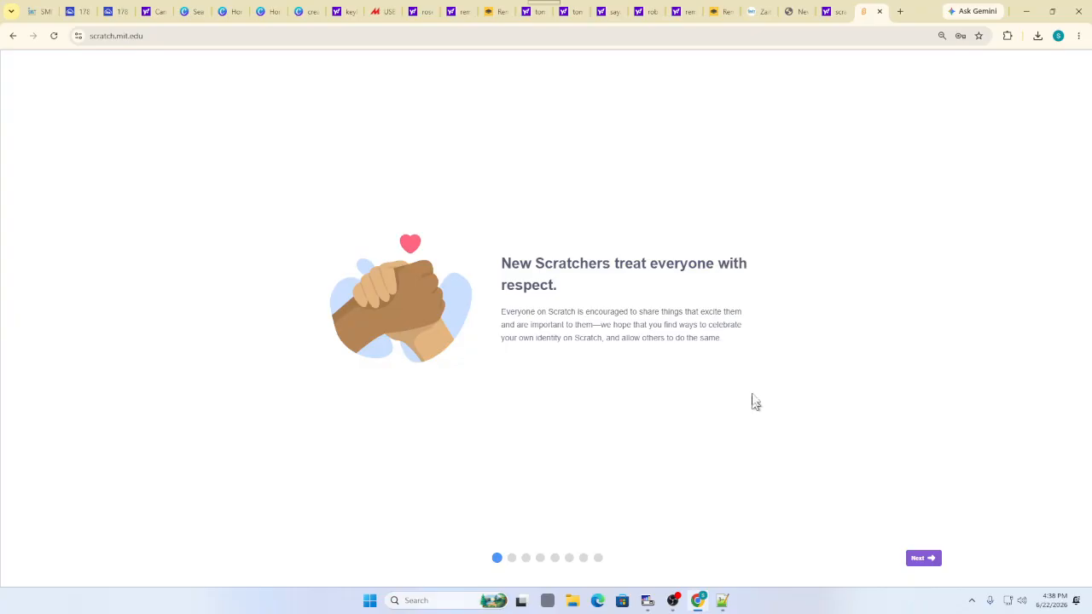
pyautogui.click(923, 558)
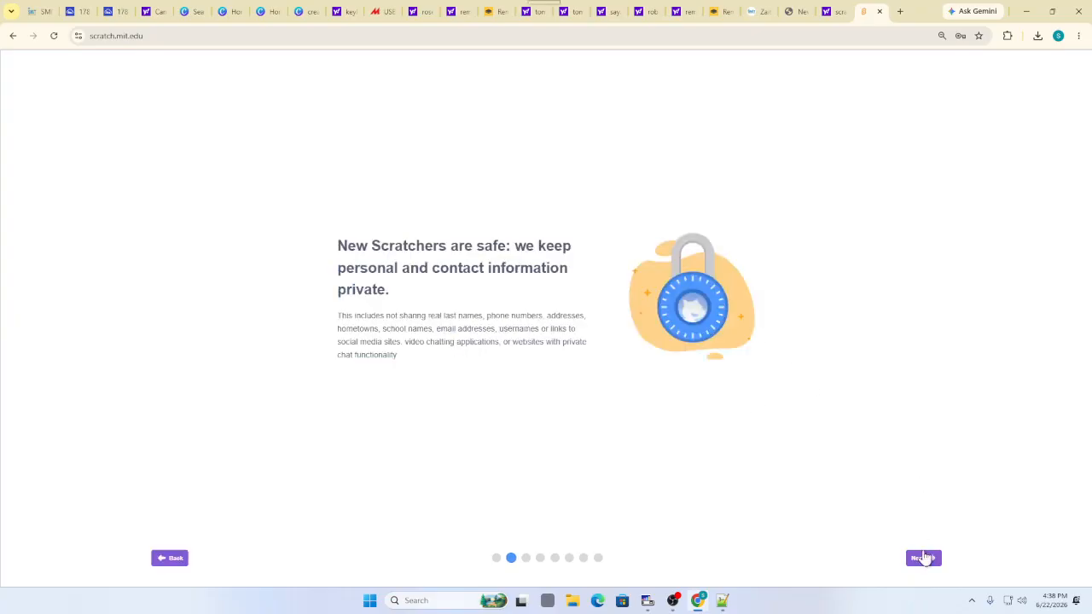
pyautogui.click(924, 558)
pyautogui.click(924, 558)
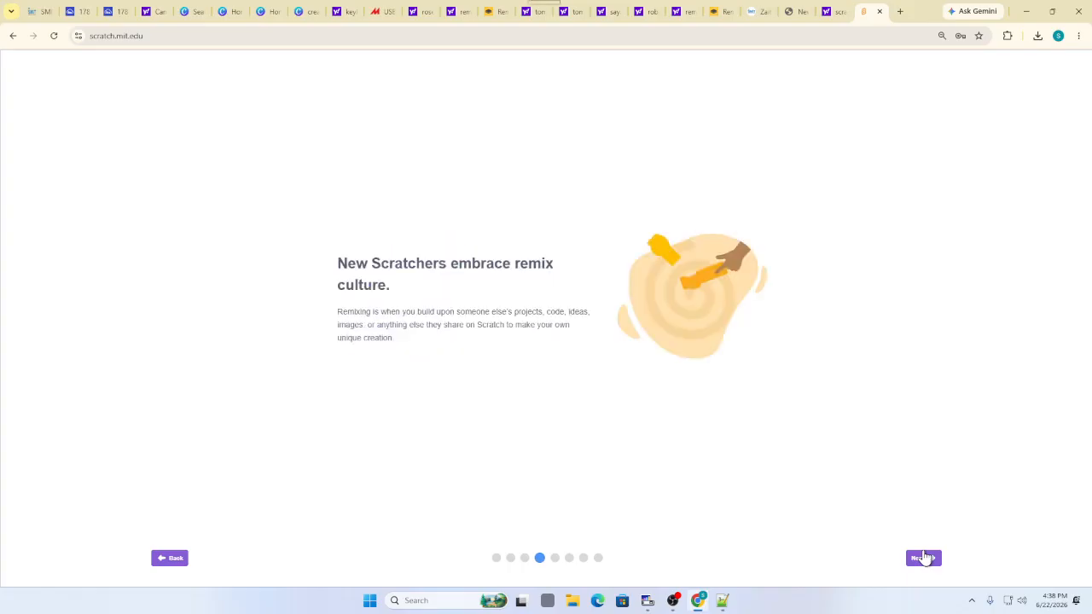
pyautogui.click(923, 558)
pyautogui.click(923, 559)
pyautogui.click(923, 558)
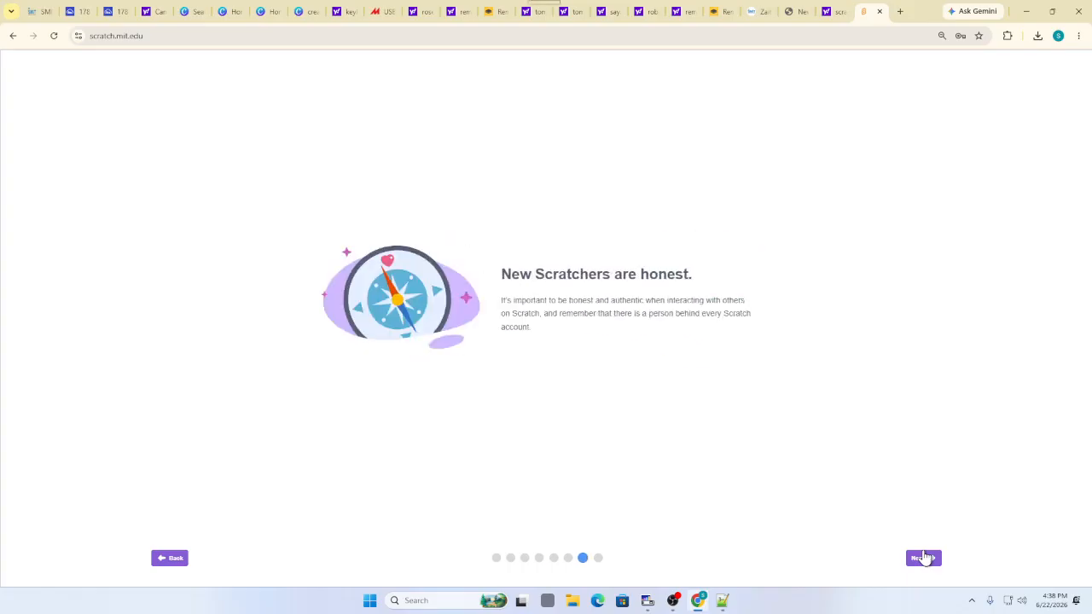
pyautogui.click(923, 558)
pyautogui.click(923, 558)
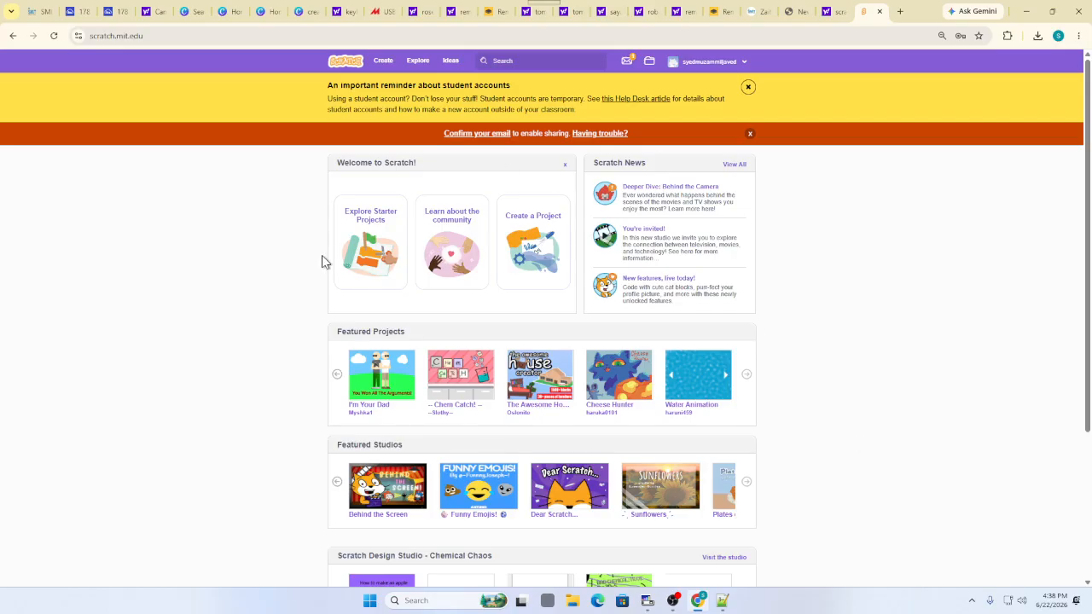
# Create a new project, drag the cat toward the lower left, and set the stage as thumbnail
pyautogui.click(388, 68)
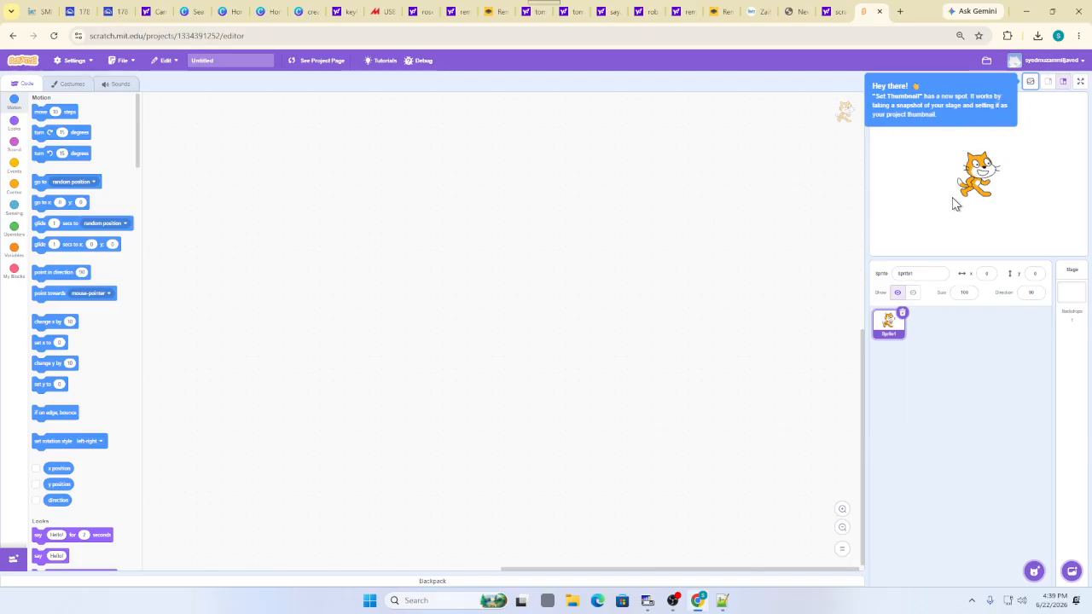
pyautogui.moveTo(983, 185); pyautogui.dragTo(904, 209)
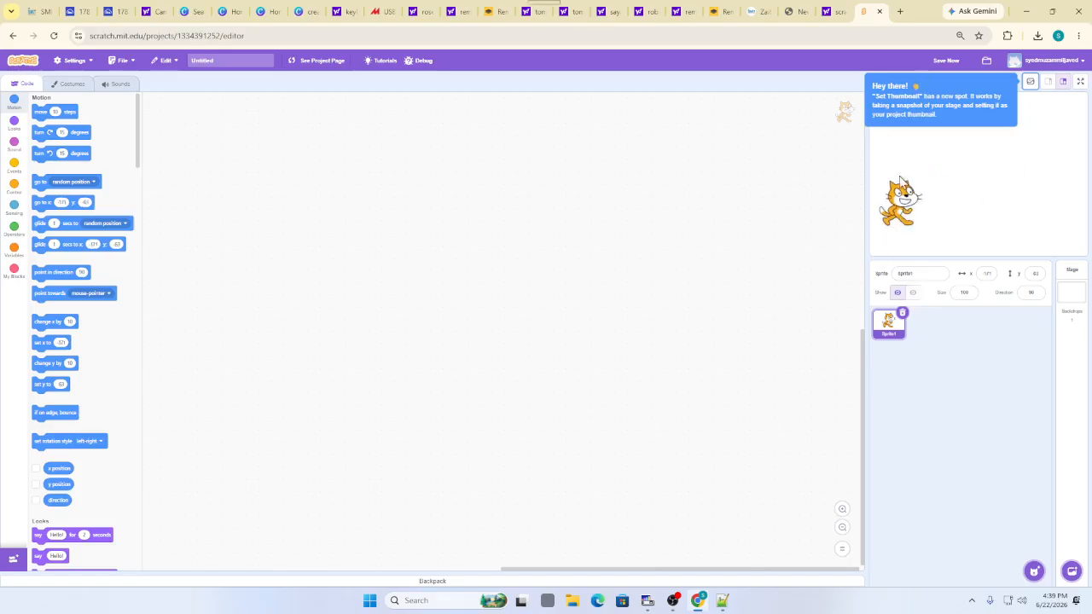
pyautogui.click(1018, 62)
pyautogui.click(967, 174)
pyautogui.click(1031, 81)
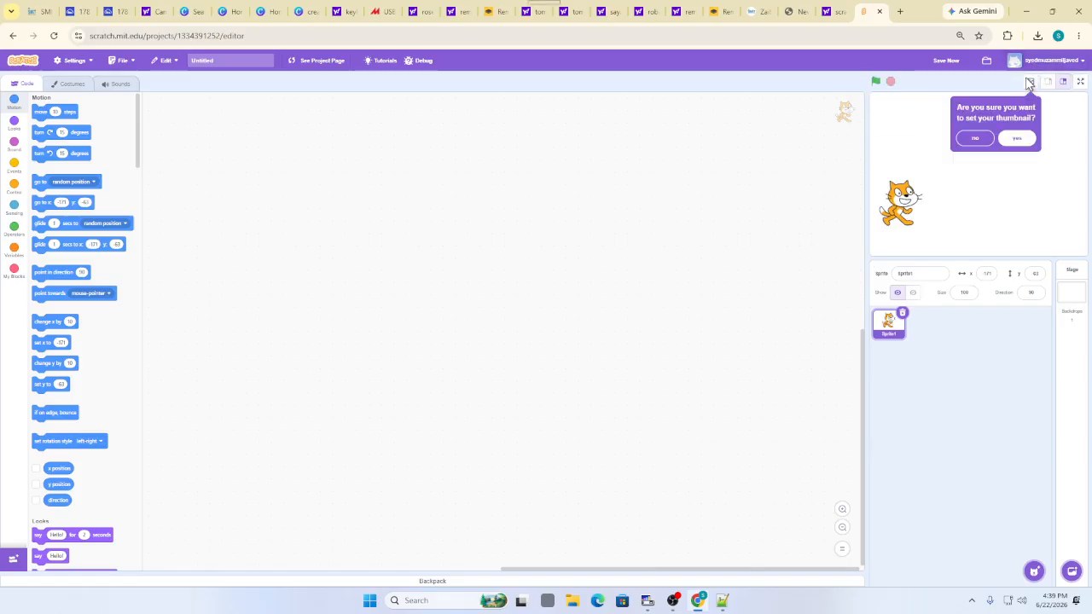
pyautogui.click(1012, 139)
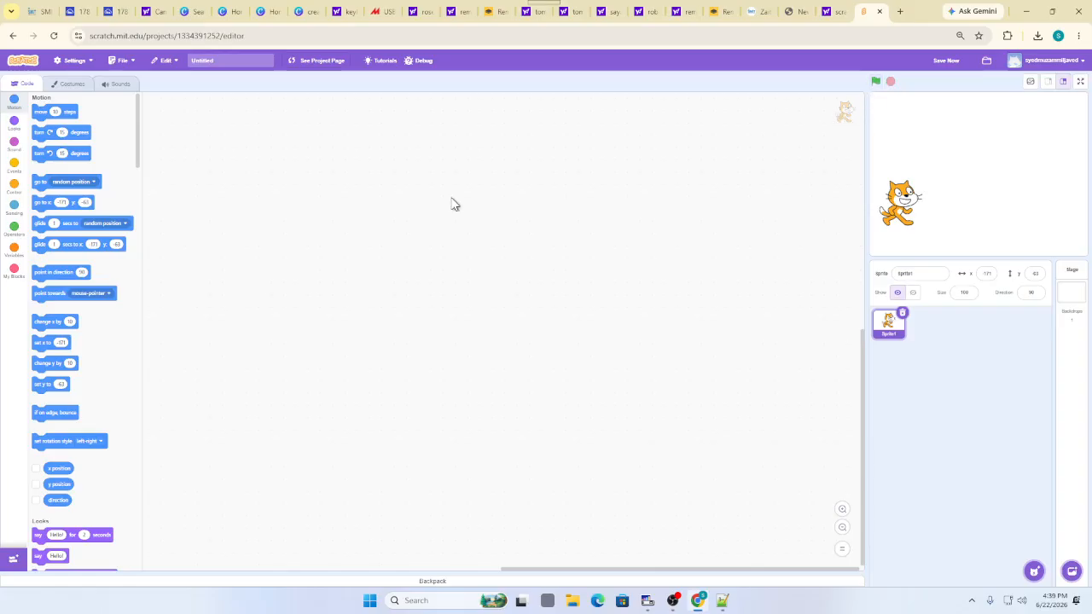
# Snap 'move 10 steps' under a 'when green flag clicked' block in the cat's code area
pyautogui.click(12, 168)
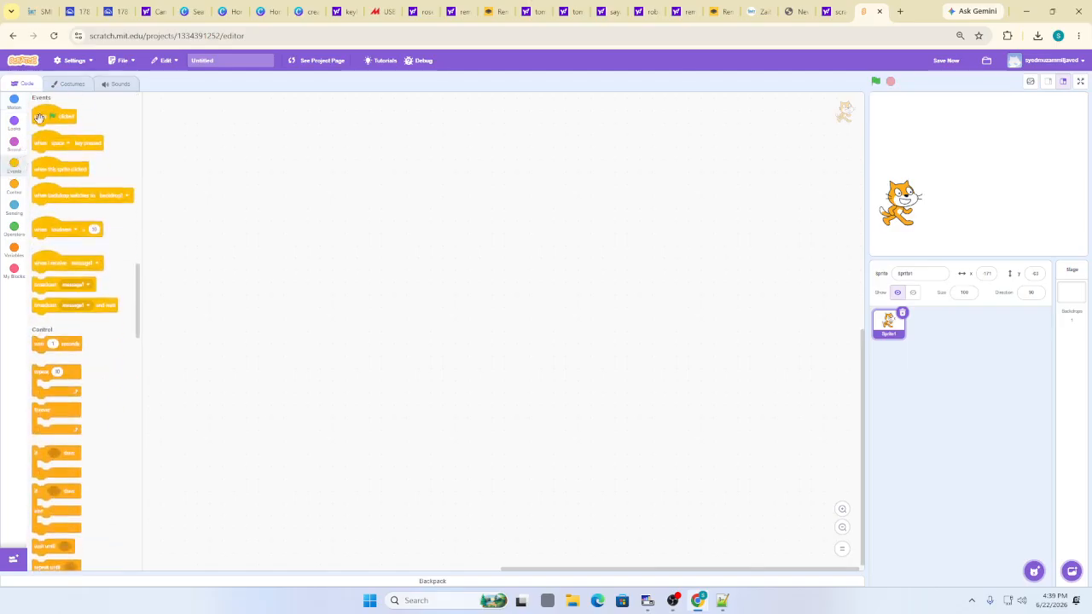
pyautogui.moveTo(41, 122); pyautogui.dragTo(198, 139)
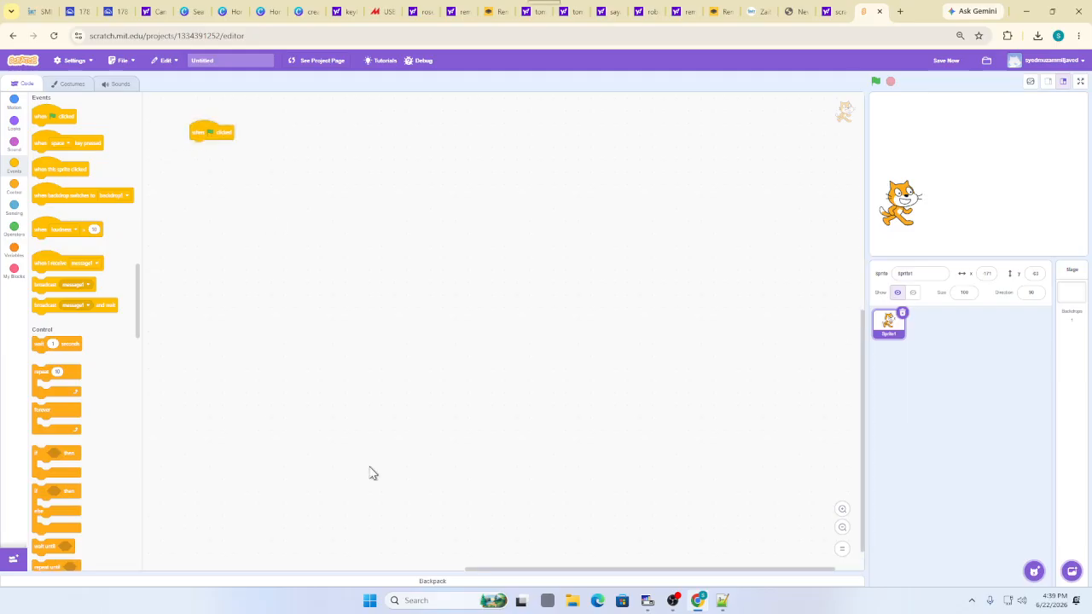
pyautogui.hotkey('ctrl', '+')
pyautogui.hotkey('ctrl', '+')
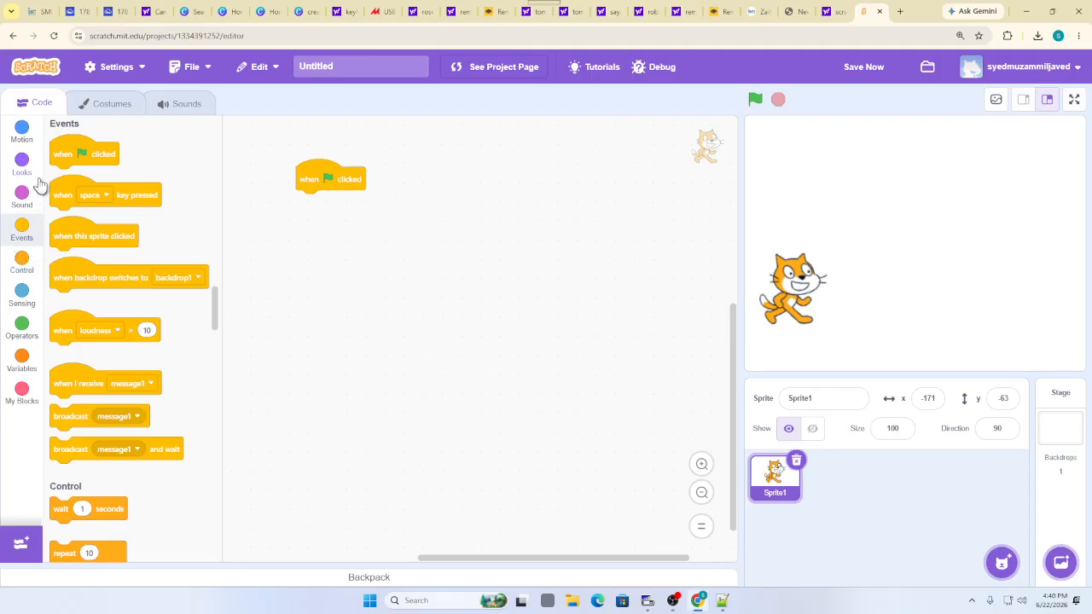
pyautogui.click(23, 130)
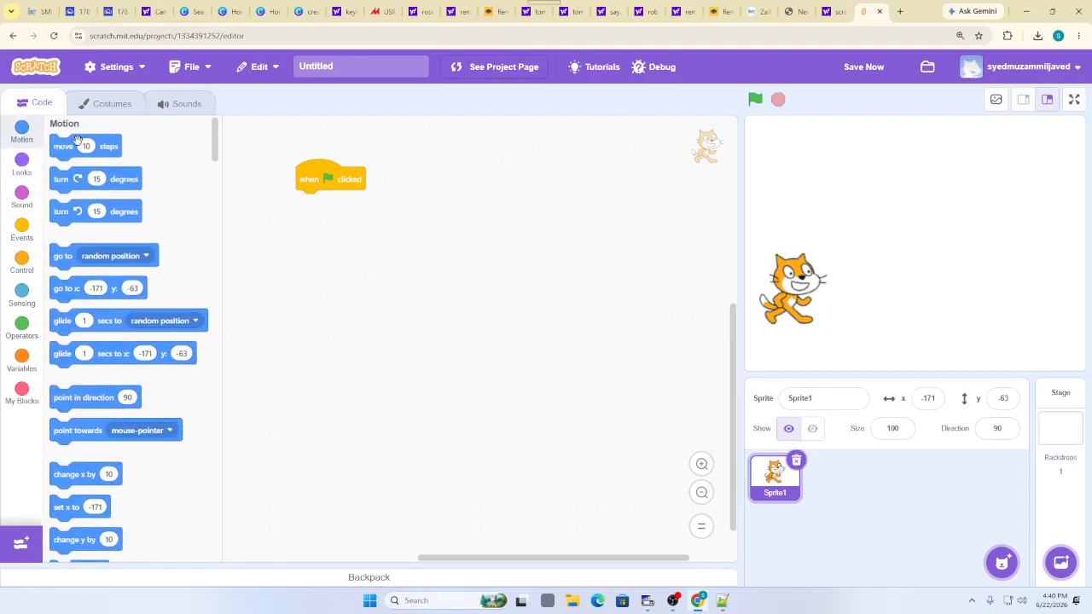
pyautogui.moveTo(86, 145); pyautogui.dragTo(332, 198)
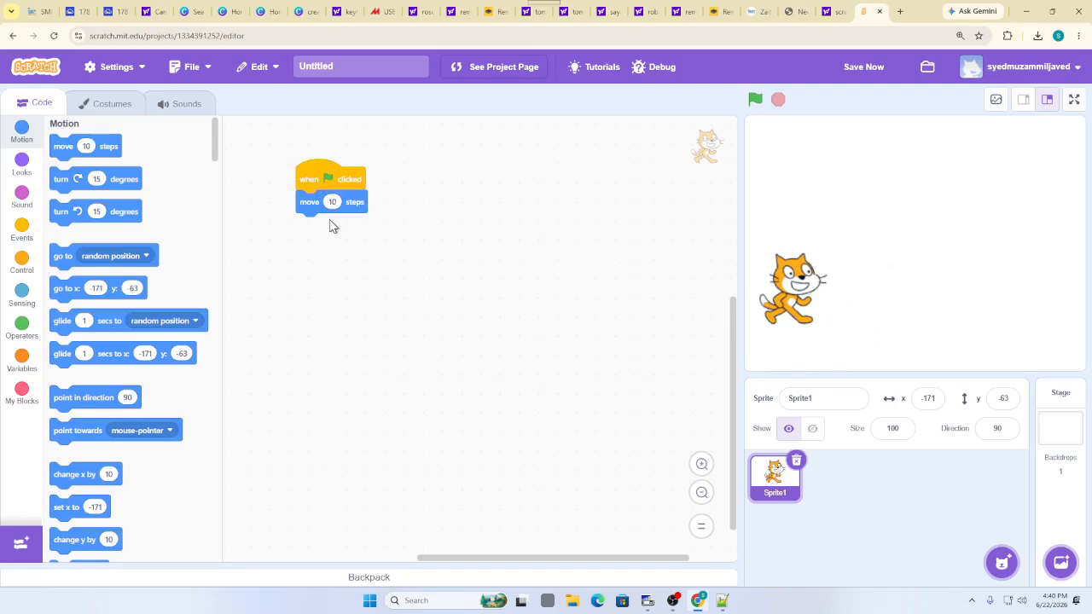
# Run the green-flag script repeatedly to step the cat across the stage
pyautogui.click(752, 99)
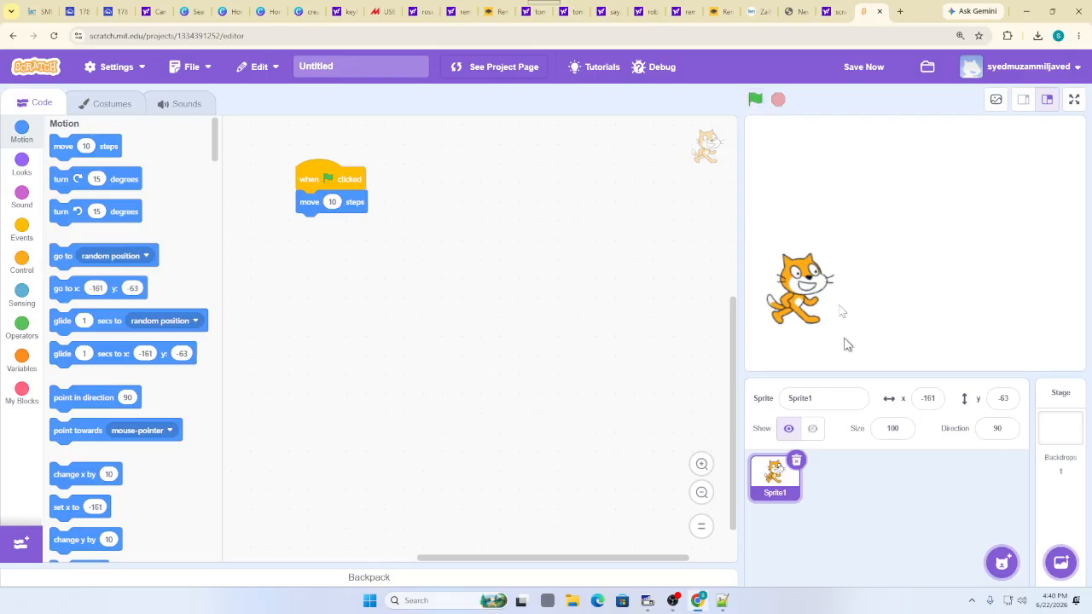
pyautogui.click(762, 98)
pyautogui.click(762, 97)
pyautogui.click(762, 97)
pyautogui.click(762, 97)
pyautogui.click(763, 98)
pyautogui.click(762, 97)
pyautogui.click(762, 97)
pyautogui.click(762, 98)
pyautogui.click(762, 97)
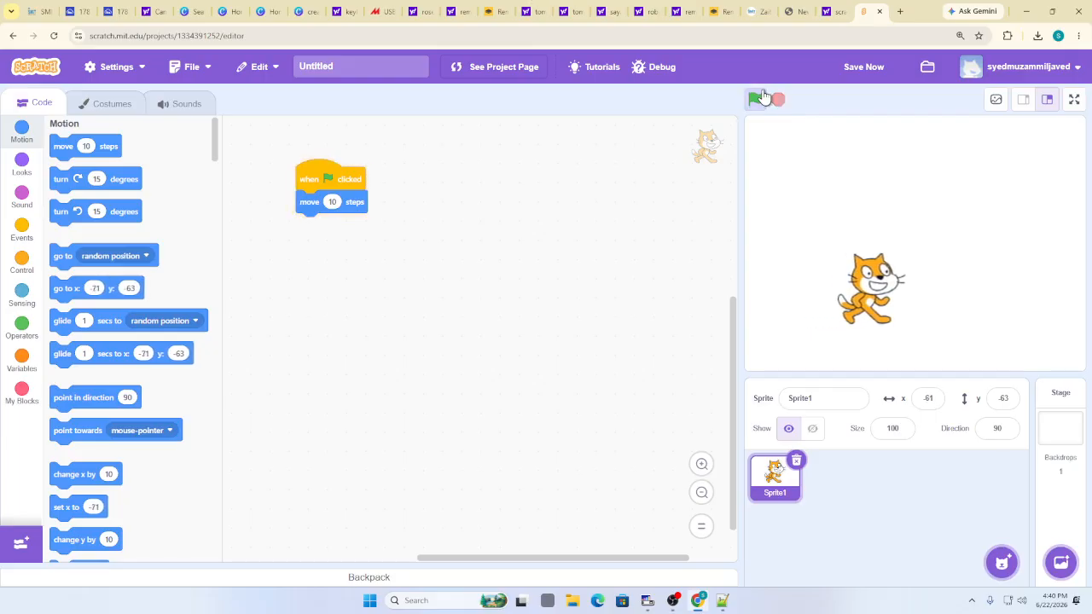
pyautogui.click(762, 97)
pyautogui.click(762, 98)
pyautogui.click(762, 98)
pyautogui.click(760, 99)
pyautogui.click(760, 99)
pyautogui.click(759, 99)
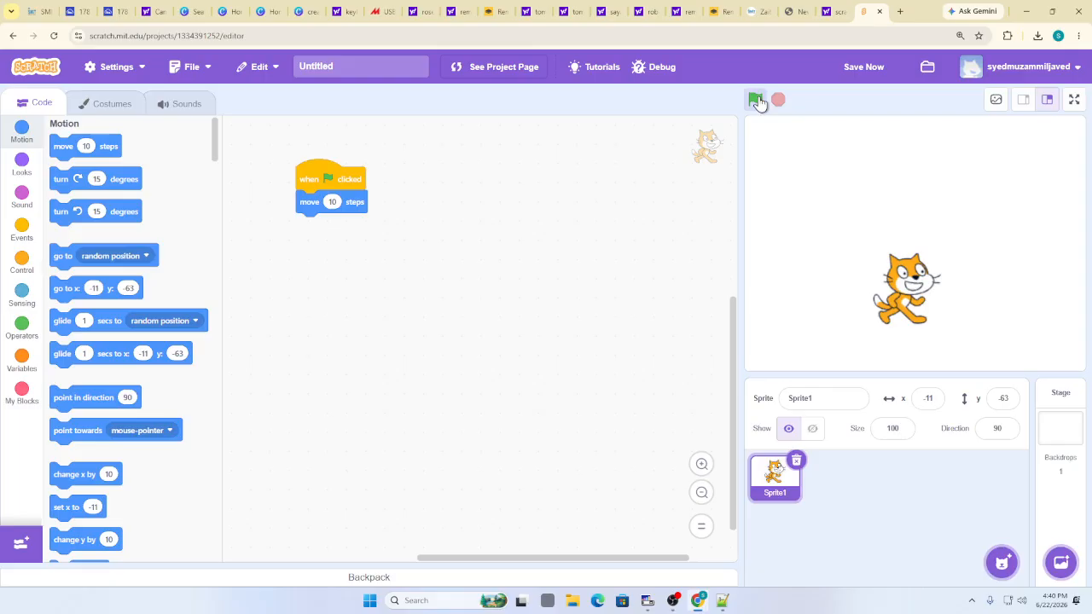
pyautogui.click(759, 99)
pyautogui.click(759, 99)
pyautogui.click(760, 99)
pyautogui.click(759, 99)
pyautogui.click(760, 99)
pyautogui.click(760, 99)
pyautogui.click(760, 99)
pyautogui.click(759, 99)
pyautogui.click(759, 99)
pyautogui.click(760, 99)
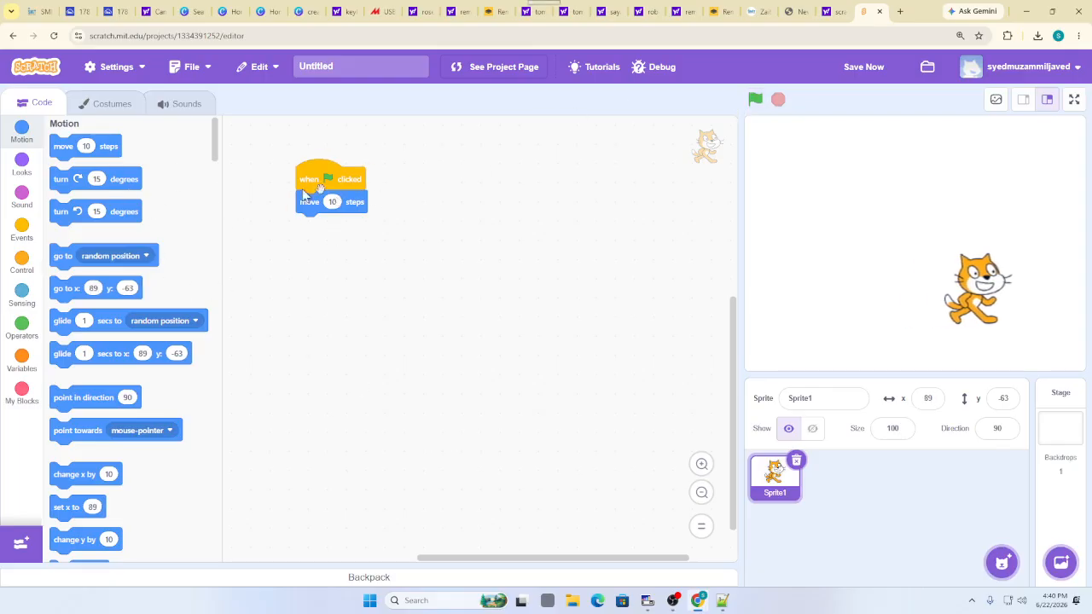
# Test the 60-step move several times, dragging the cat back to the stage's left side
pyautogui.click(340, 207)
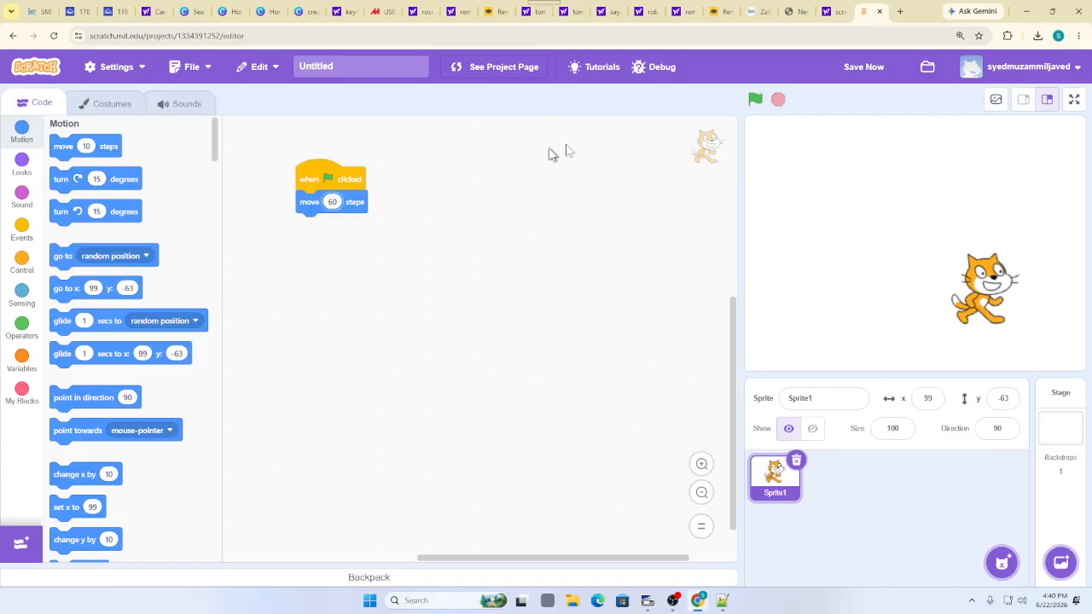
pyautogui.click(755, 99)
pyautogui.moveTo(1043, 290); pyautogui.dragTo(795, 292)
pyautogui.click(756, 102)
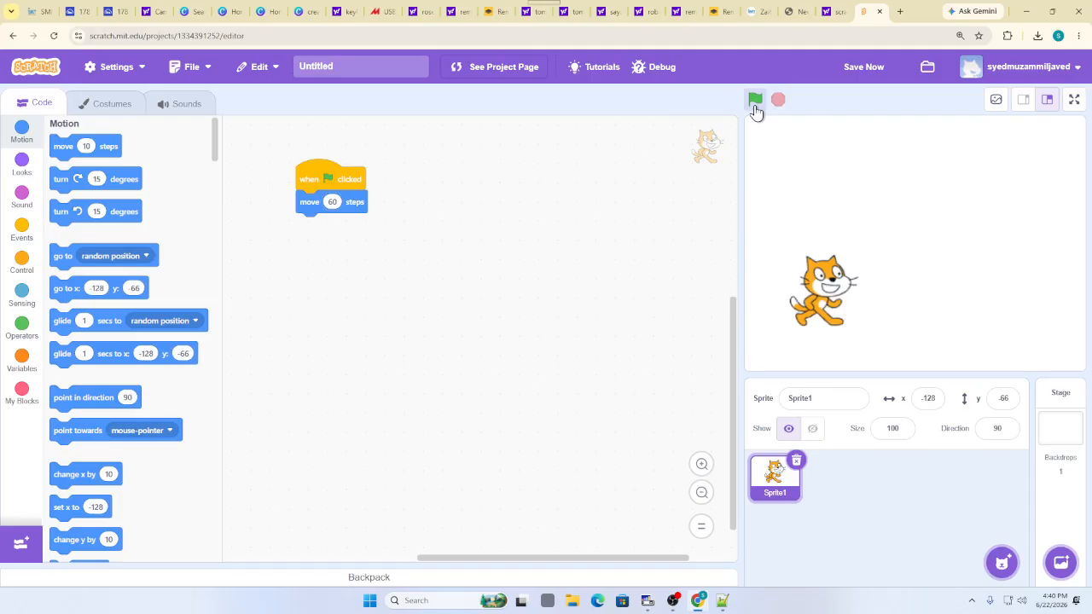
pyautogui.click(756, 101)
pyautogui.click(755, 101)
pyautogui.click(755, 100)
pyautogui.click(755, 101)
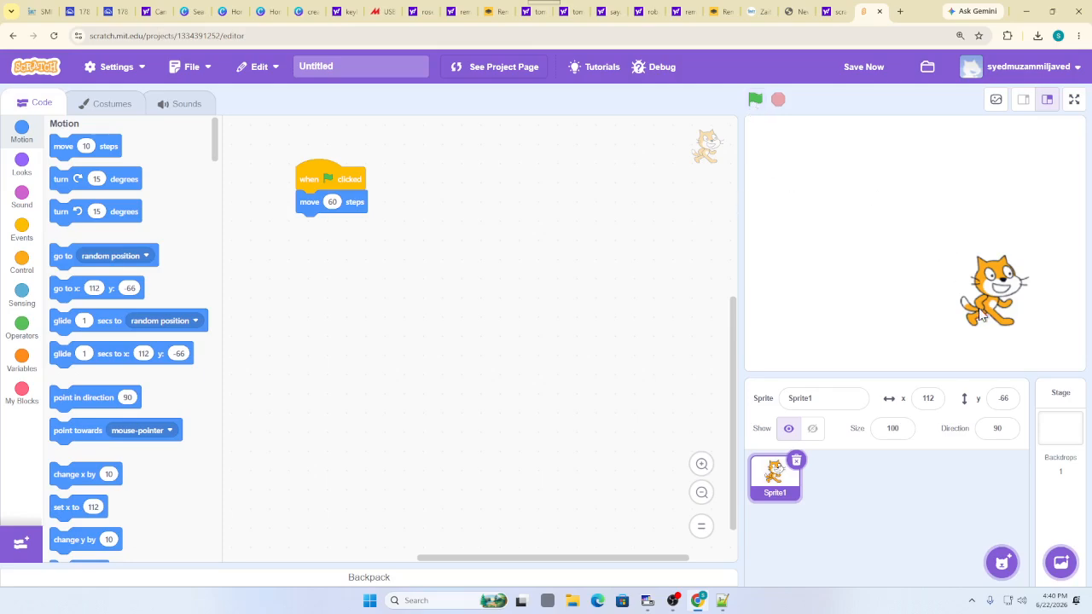
pyautogui.moveTo(980, 314); pyautogui.dragTo(771, 339)
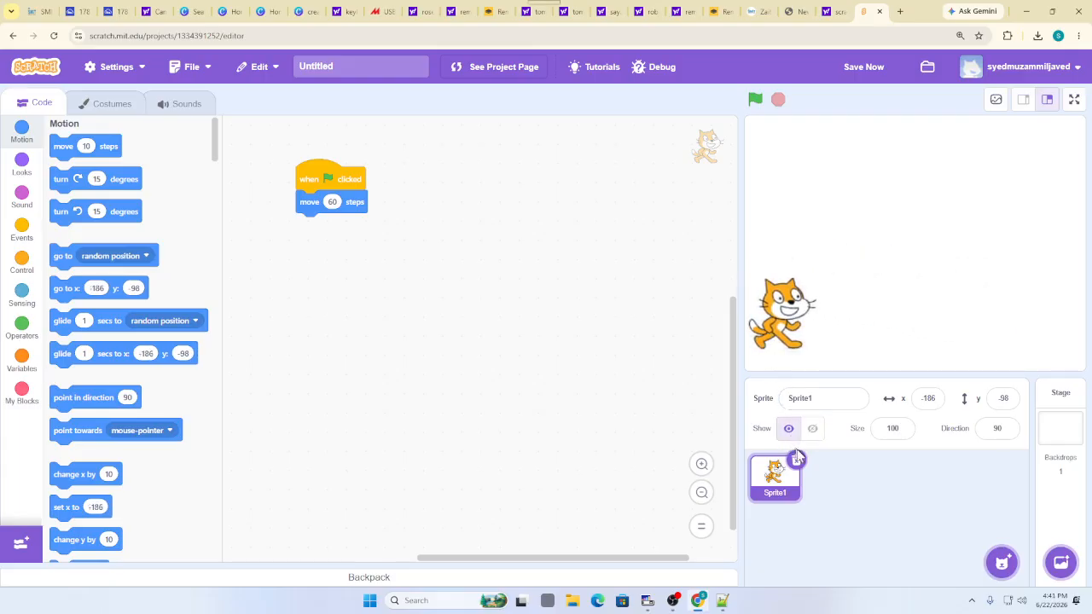
# Delete Sprite1, add the Football sprite from the library, and drag it to the stage's left edge
pyautogui.click(797, 462)
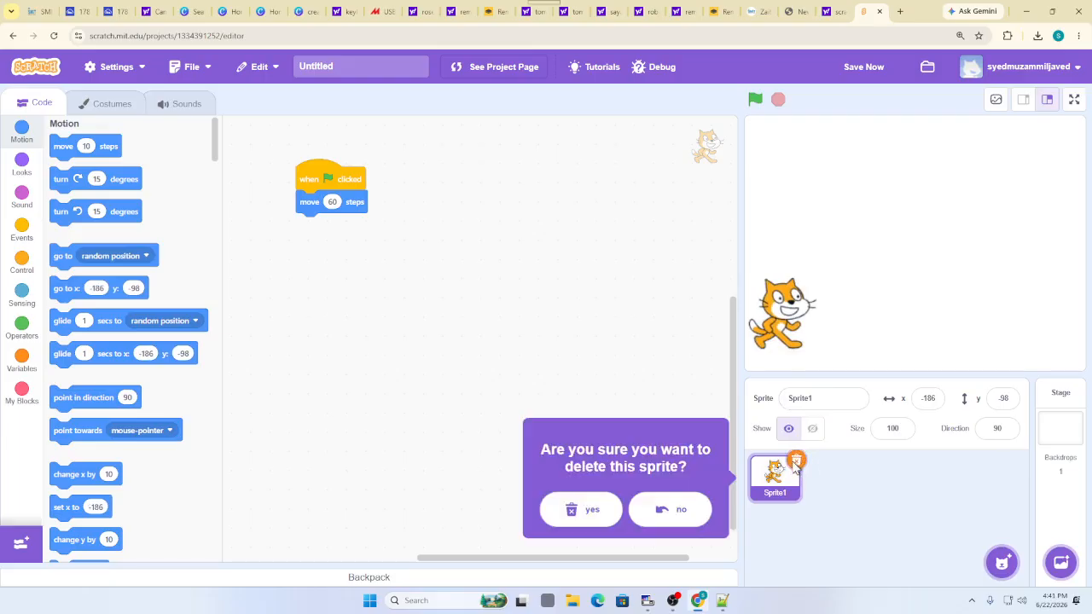
pyautogui.click(549, 509)
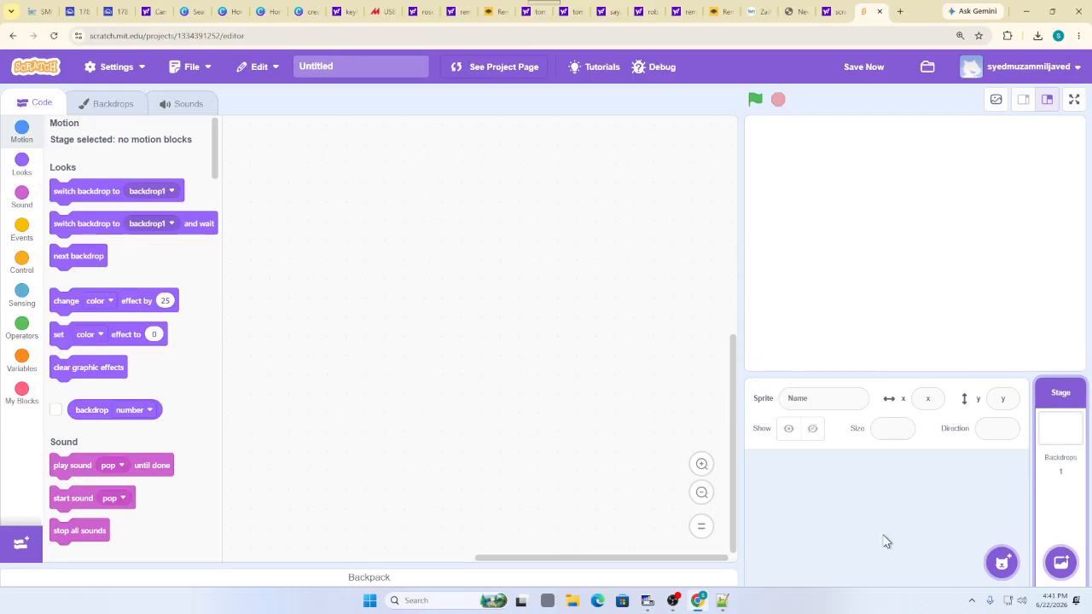
pyautogui.moveTo(1002, 562)
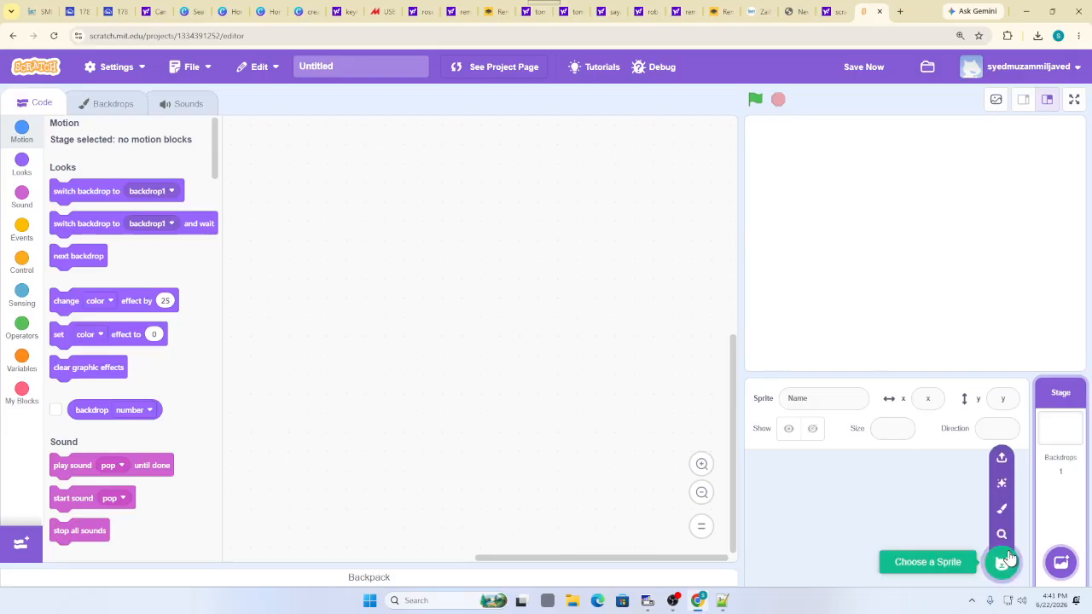
pyautogui.click(1003, 563)
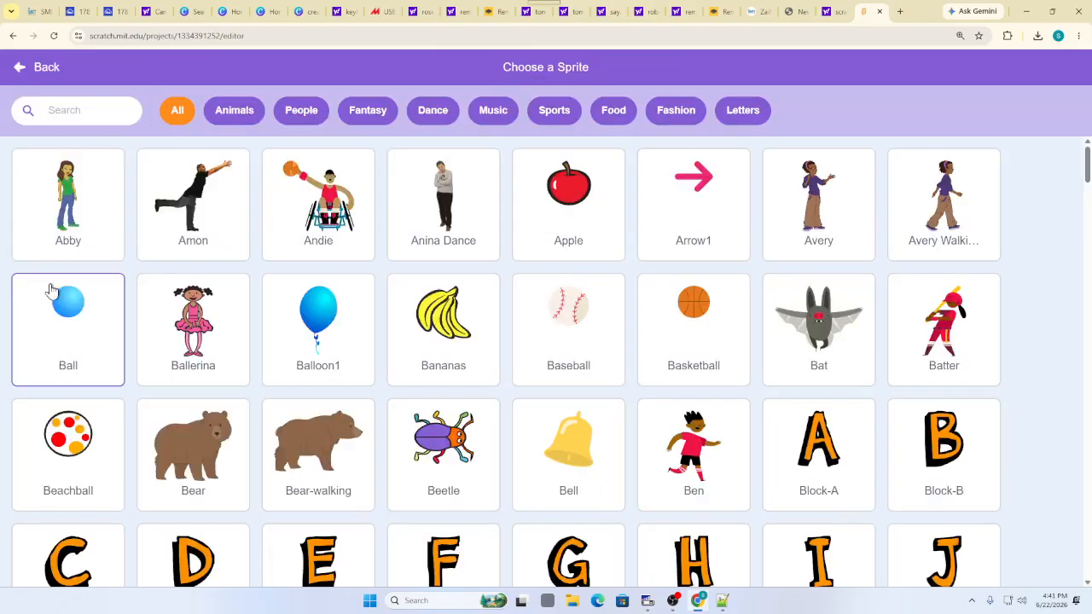
pyautogui.scroll(-10, 500, 418)
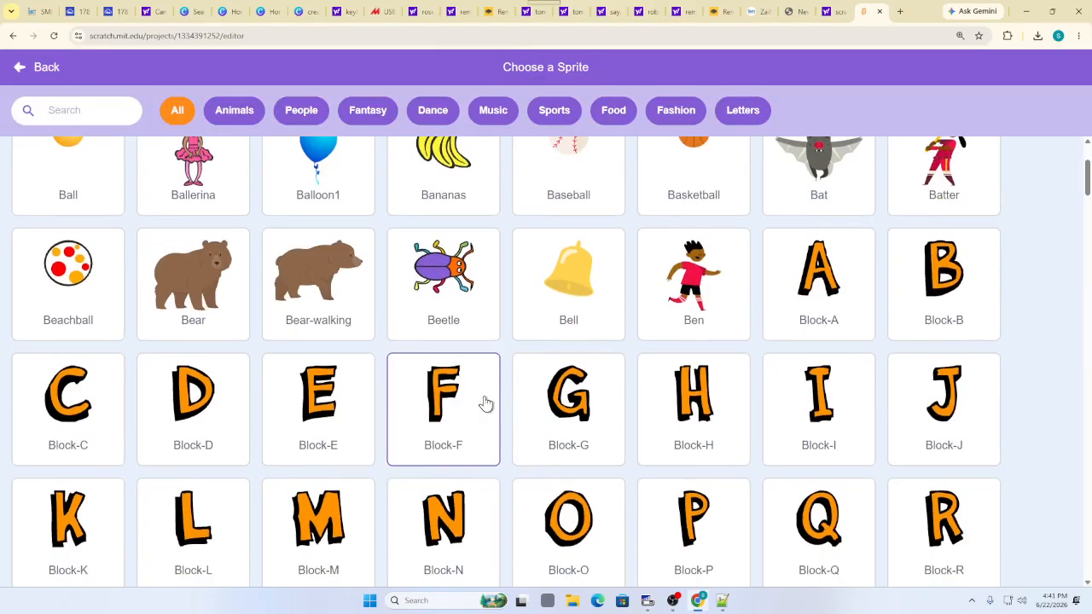
pyautogui.scroll(-3, 350, 393)
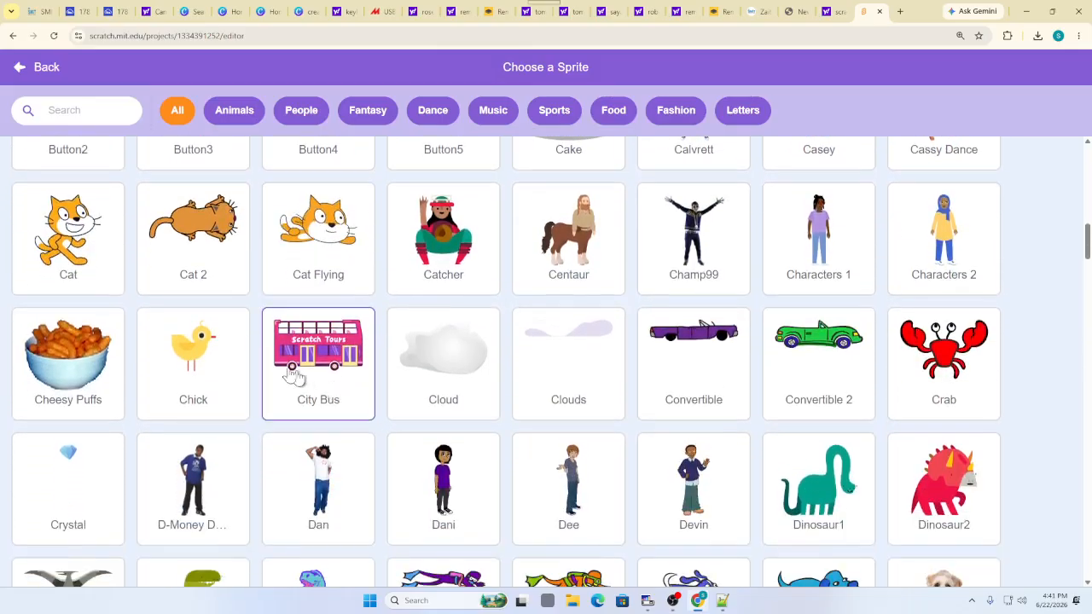
pyautogui.scroll(-3, 227, 336)
pyautogui.scroll(-9, 256, 384)
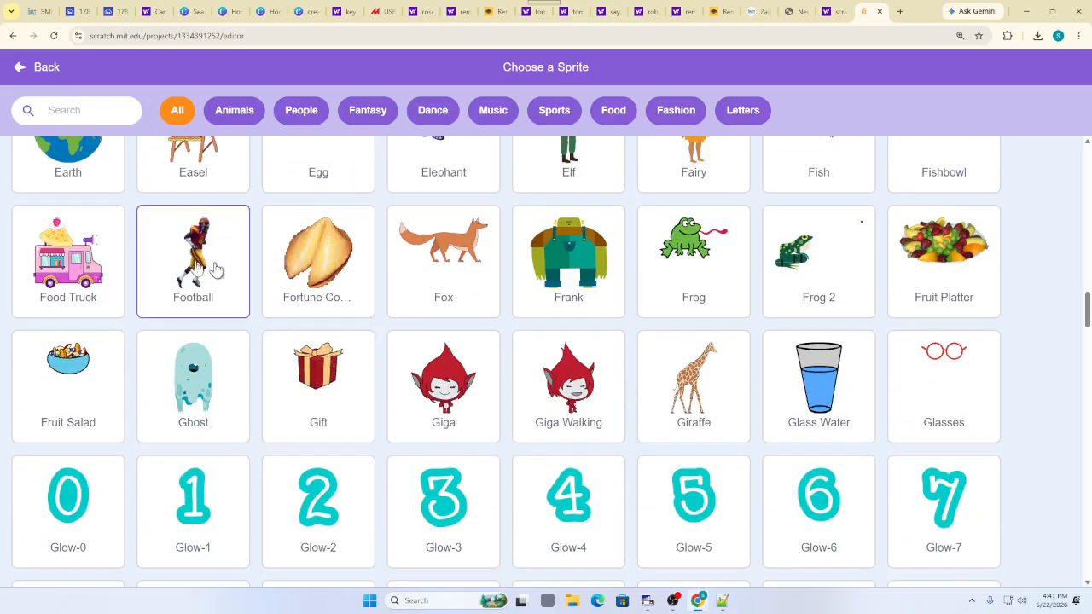
pyautogui.scroll(-3, 214, 290)
pyautogui.scroll(3, 217, 317)
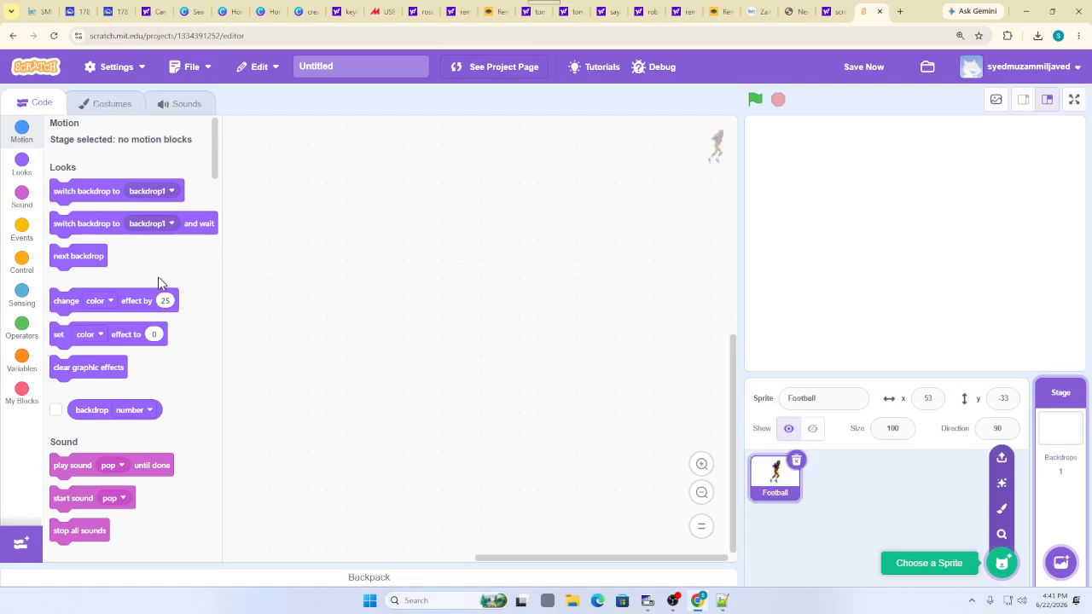
pyautogui.click(160, 282)
pyautogui.moveTo(964, 267); pyautogui.dragTo(759, 244)
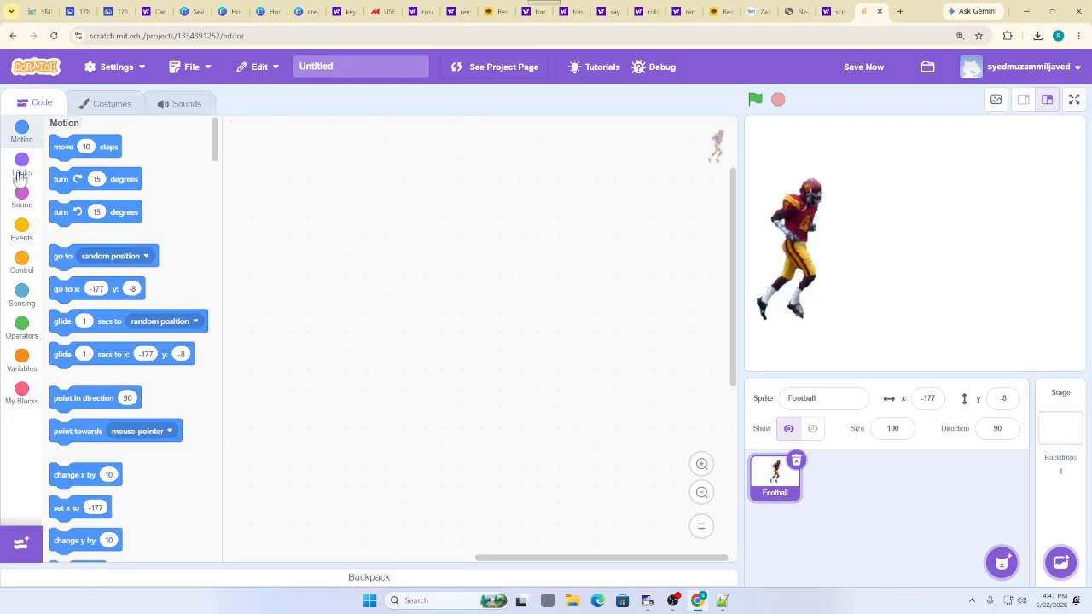
# Build a 'when green flag clicked' + 'move 10 steps' script for the Football sprite
pyautogui.click(22, 229)
pyautogui.moveTo(89, 154); pyautogui.dragTo(311, 165)
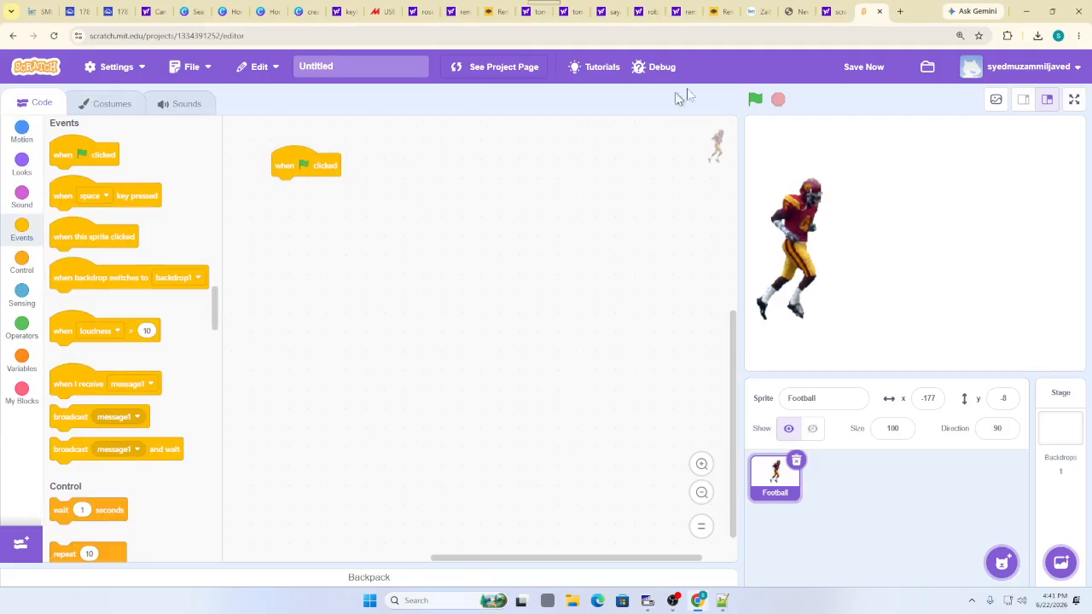
pyautogui.click(751, 100)
pyautogui.click(20, 138)
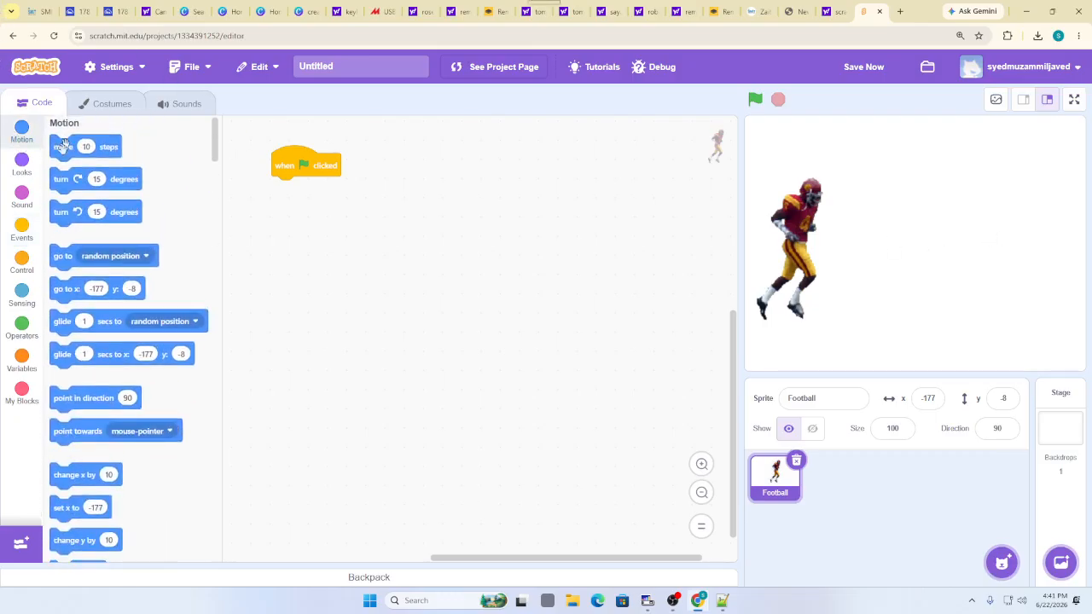
pyautogui.moveTo(63, 147); pyautogui.dragTo(286, 197)
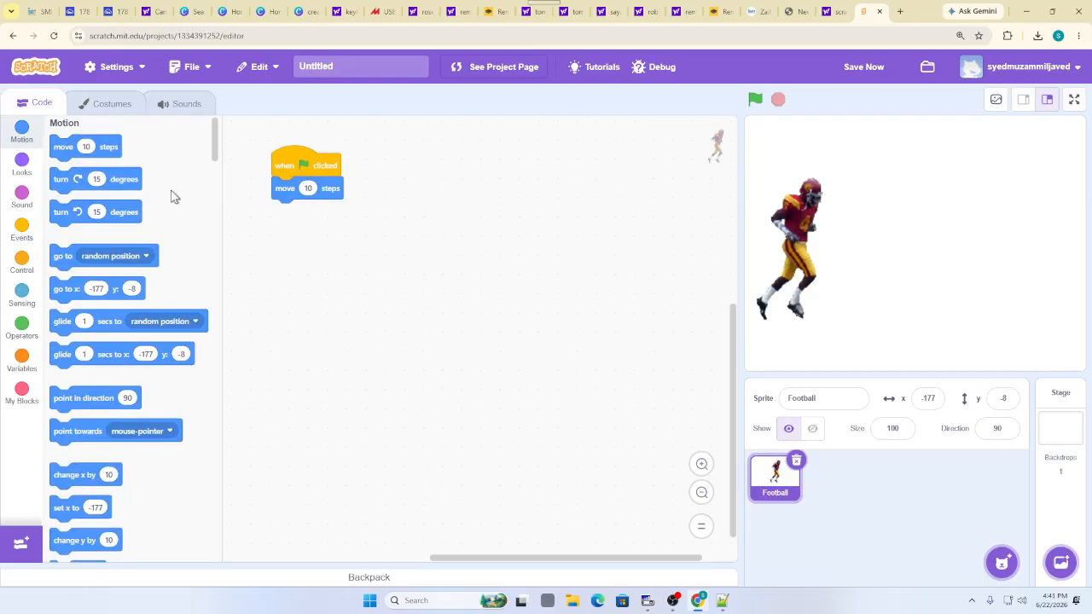
# Run the script repeatedly, resetting the player to the left and testing a 40-step move
pyautogui.click(755, 100)
pyautogui.click(756, 100)
pyautogui.click(756, 99)
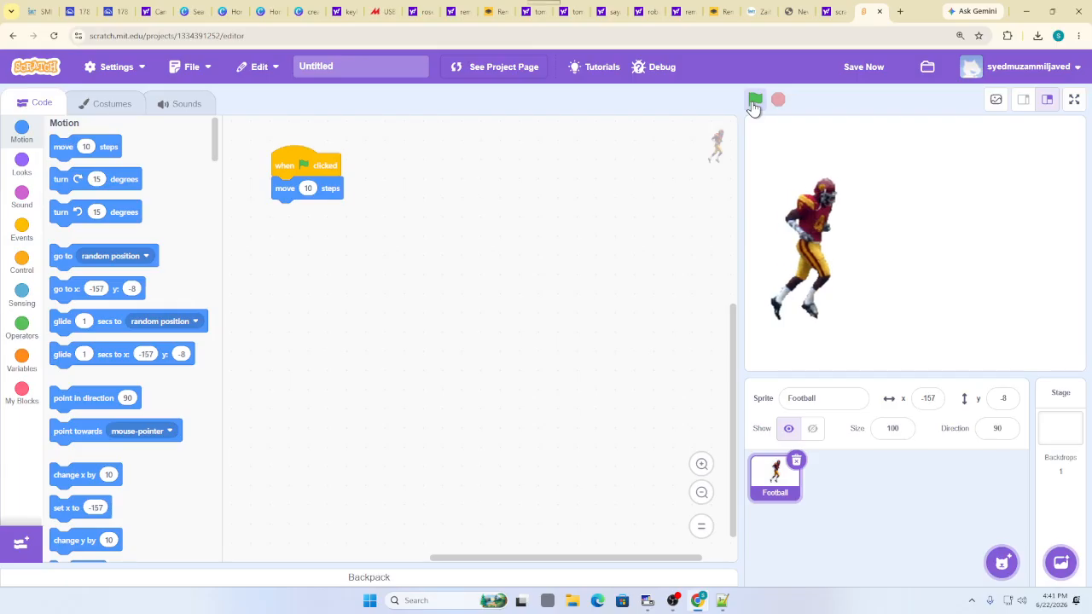
pyautogui.click(755, 99)
pyautogui.click(755, 100)
pyautogui.doubleClick(755, 100)
pyautogui.doubleClick(755, 99)
pyautogui.tripleClick(755, 100)
pyautogui.tripleClick(755, 100)
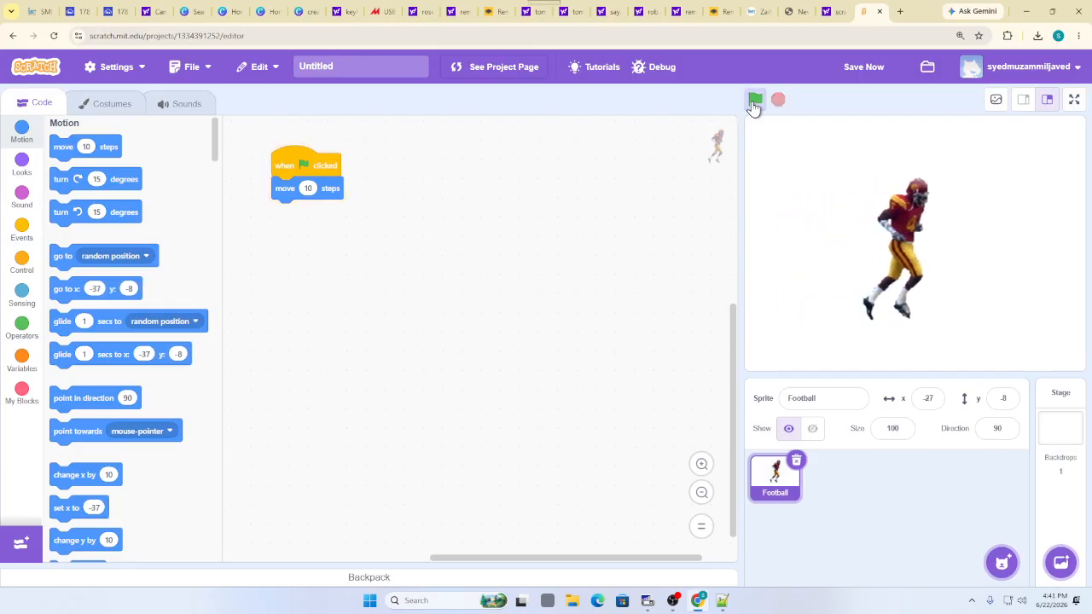
pyautogui.click(755, 100)
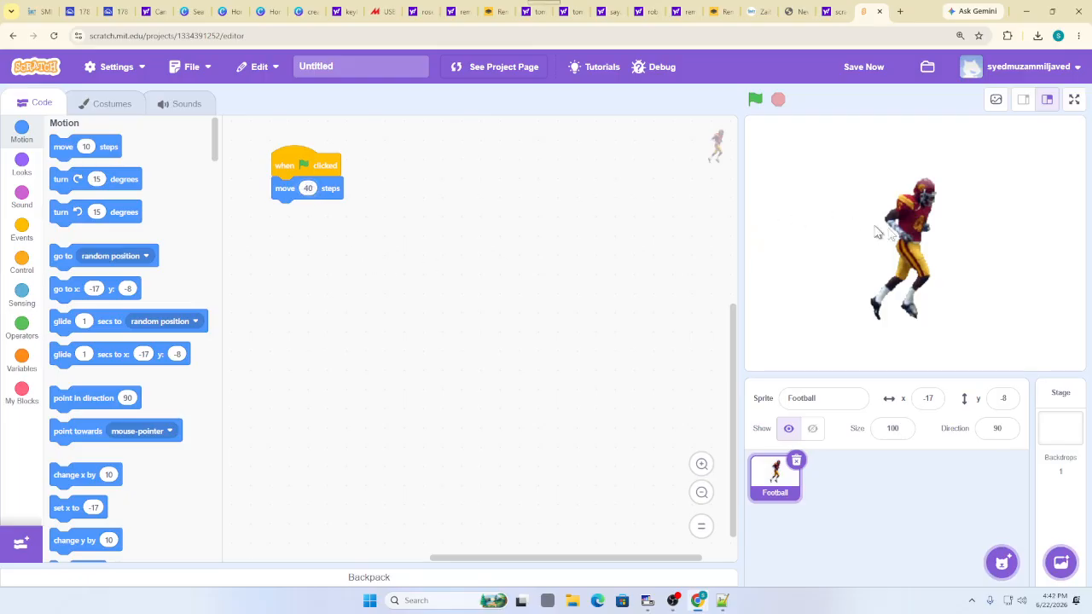
pyautogui.moveTo(913, 197); pyautogui.dragTo(790, 198)
pyautogui.click(754, 99)
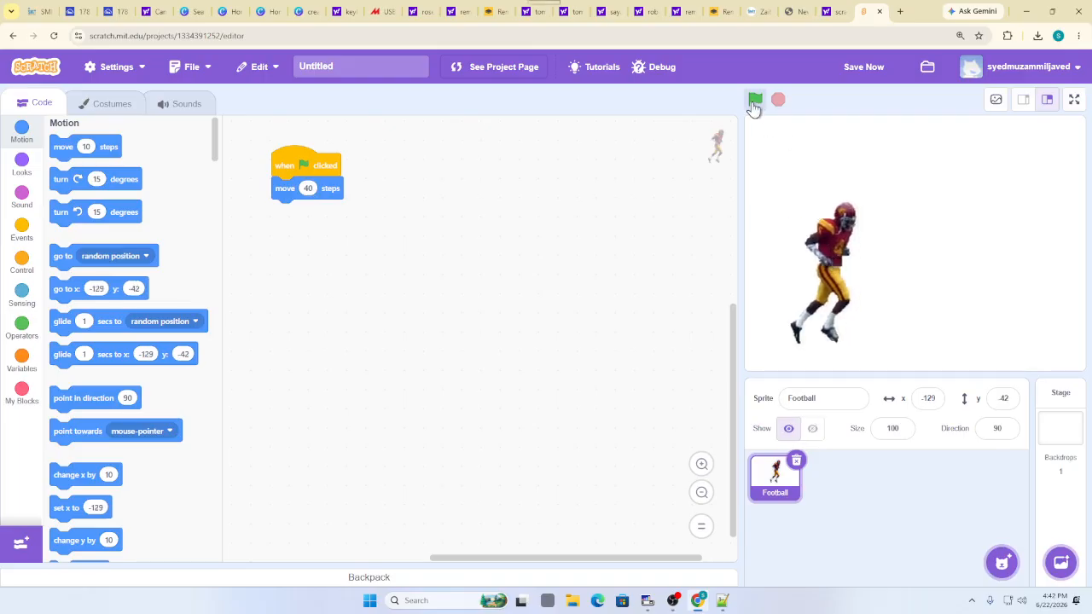
pyautogui.click(754, 99)
pyautogui.click(754, 100)
pyautogui.click(754, 100)
pyautogui.click(754, 100)
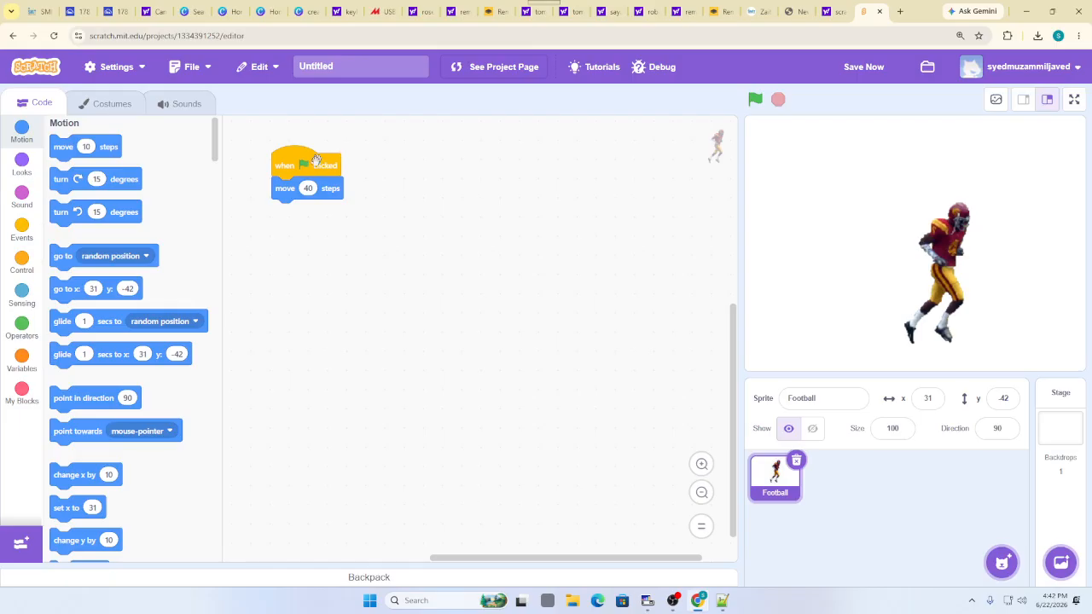
# Set the step count to 400 and test it, dragging the player back left between runs
pyautogui.click(317, 191)
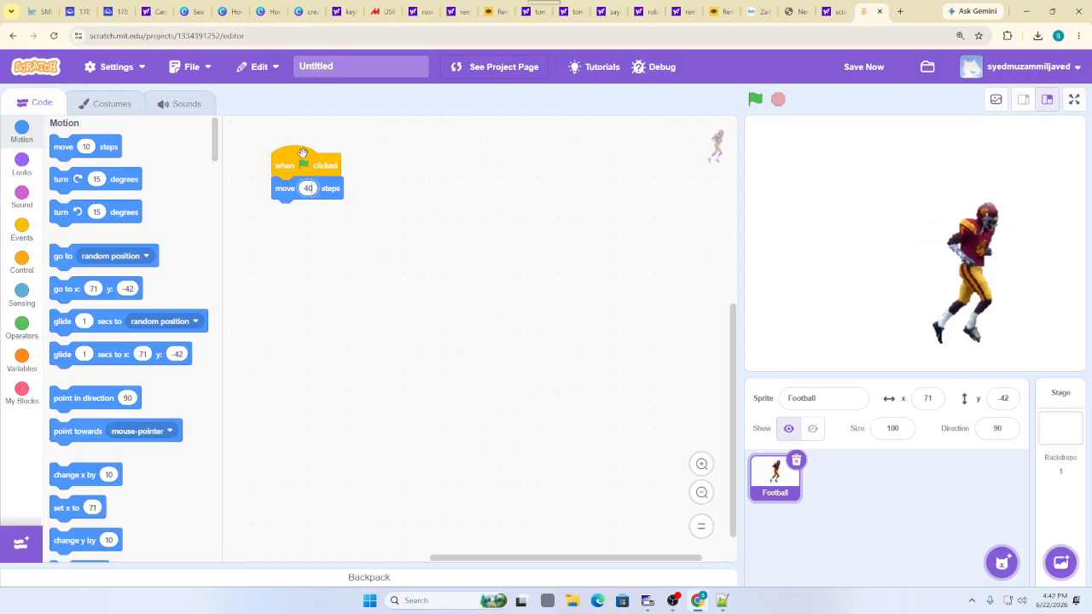
pyautogui.write('0')
pyautogui.moveTo(971, 237); pyautogui.dragTo(751, 270)
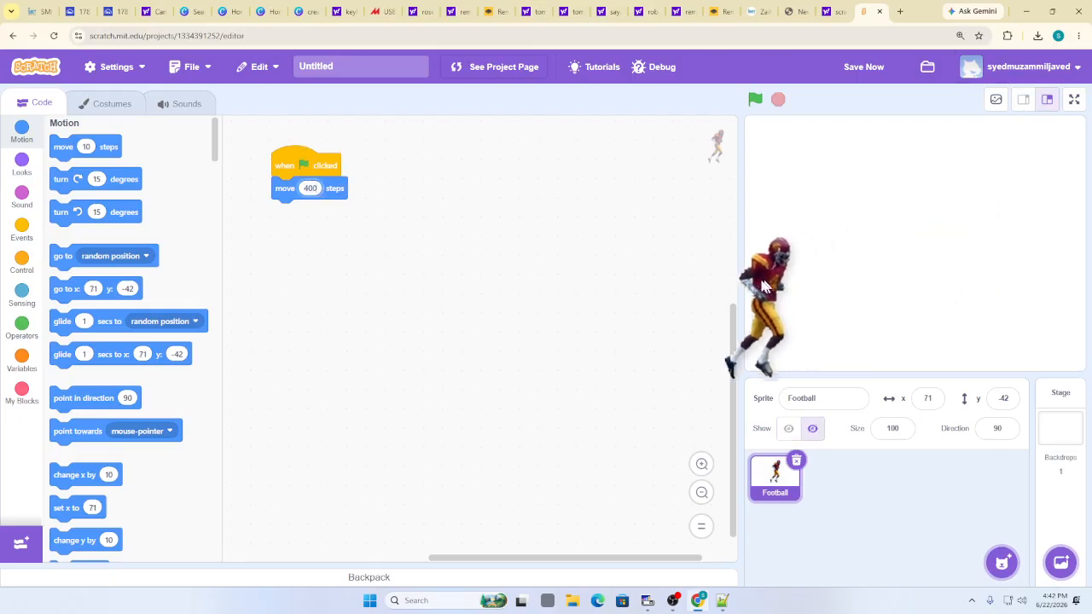
pyautogui.click(751, 107)
pyautogui.moveTo(1003, 283); pyautogui.dragTo(754, 272)
pyautogui.click(754, 100)
pyautogui.moveTo(1016, 233); pyautogui.dragTo(754, 273)
pyautogui.click(754, 100)
pyautogui.click(752, 101)
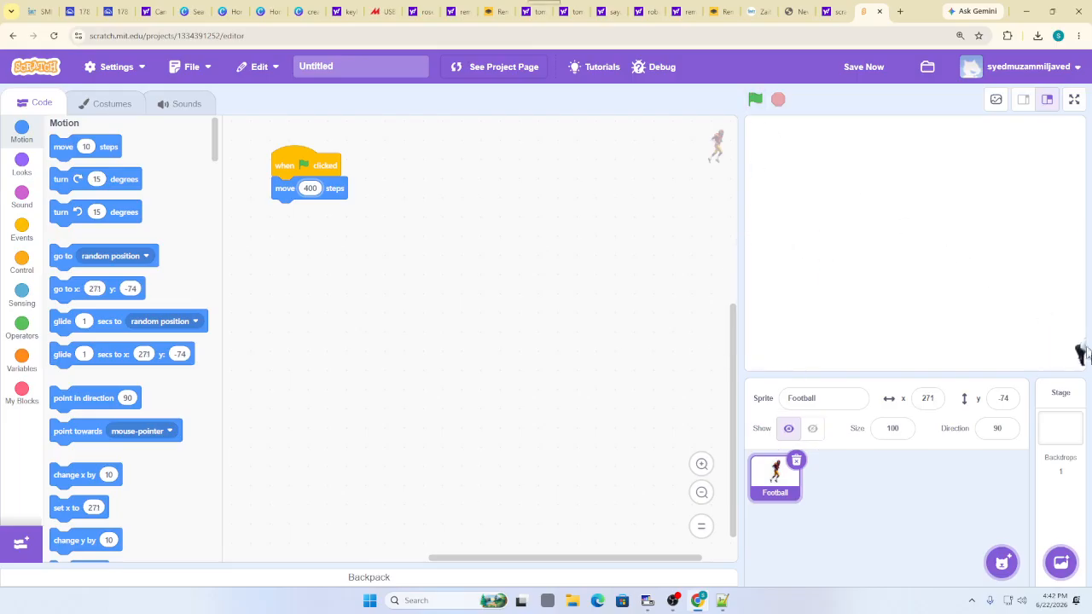
pyautogui.moveTo(1080, 354); pyautogui.dragTo(777, 344)
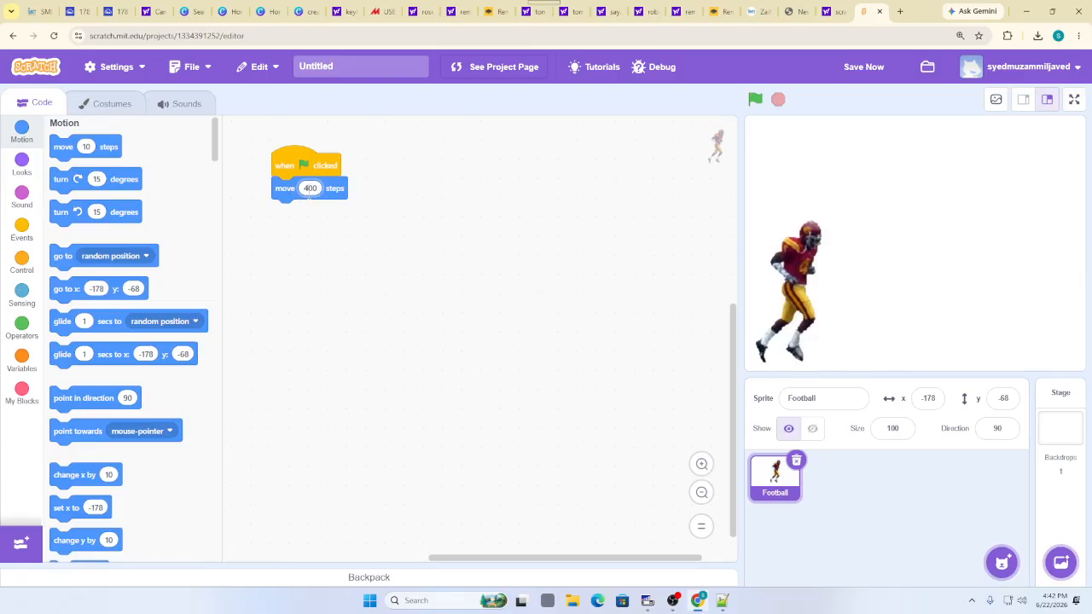
# Change the move block to 70 steps and test it with the green flag
pyautogui.click(312, 188)
pyautogui.press('BackSpace')
pyautogui.click(351, 293)
pyautogui.click(756, 100)
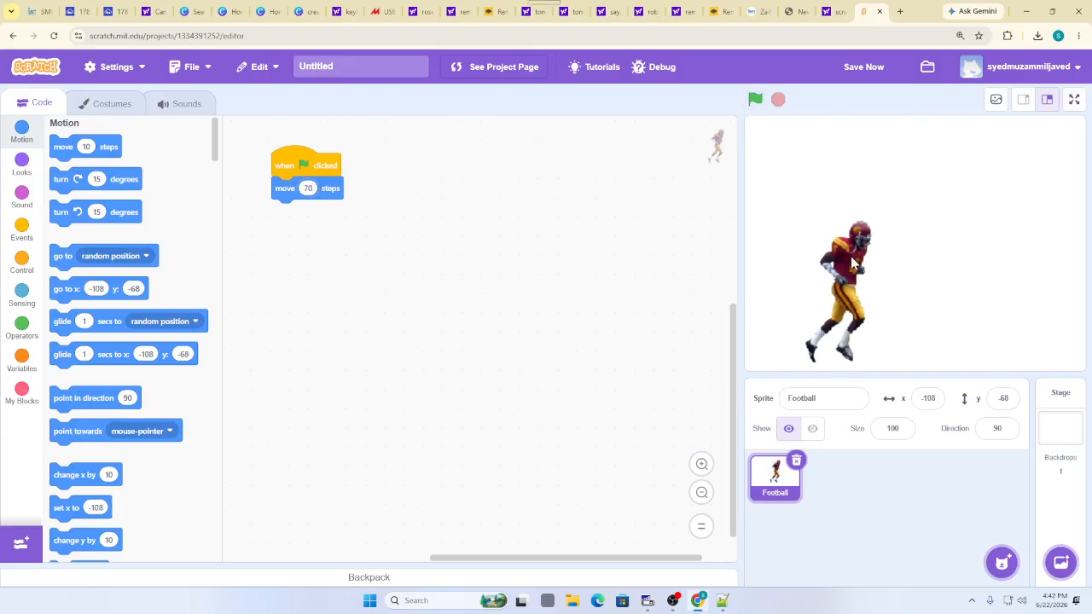
pyautogui.click(756, 100)
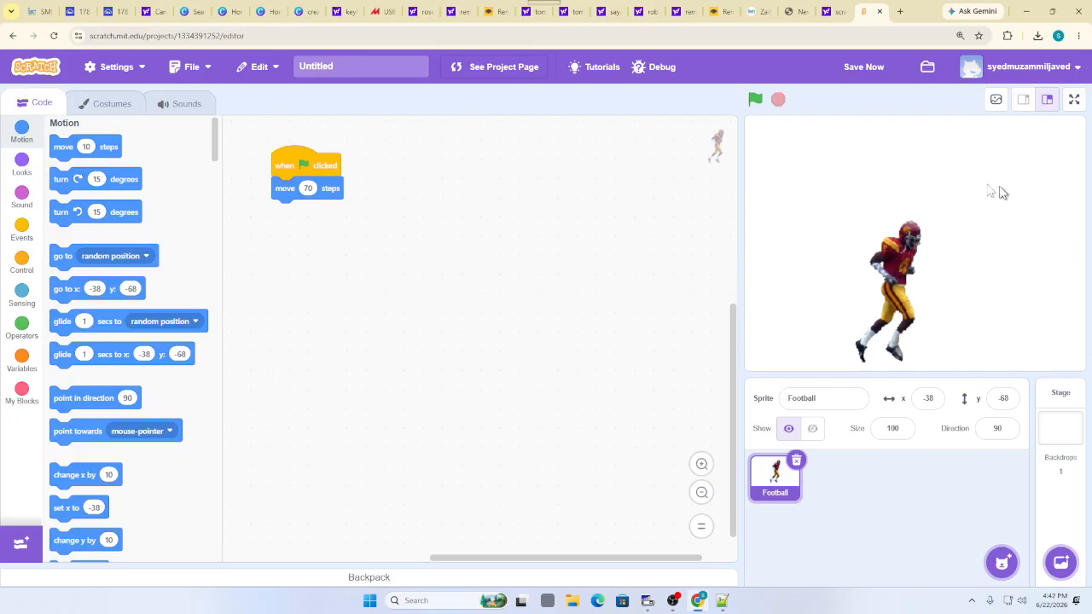
pyautogui.click(1065, 562)
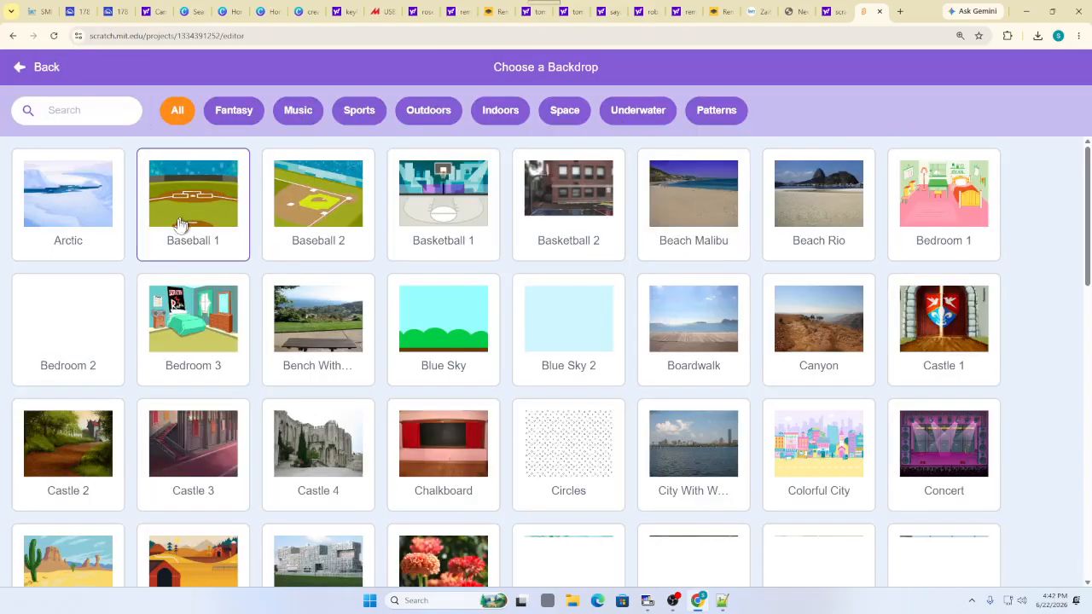
# Apply the Baseball 2 backdrop and position the Football player on the field's left side
pyautogui.click(299, 189)
pyautogui.moveTo(879, 250); pyautogui.dragTo(799, 269)
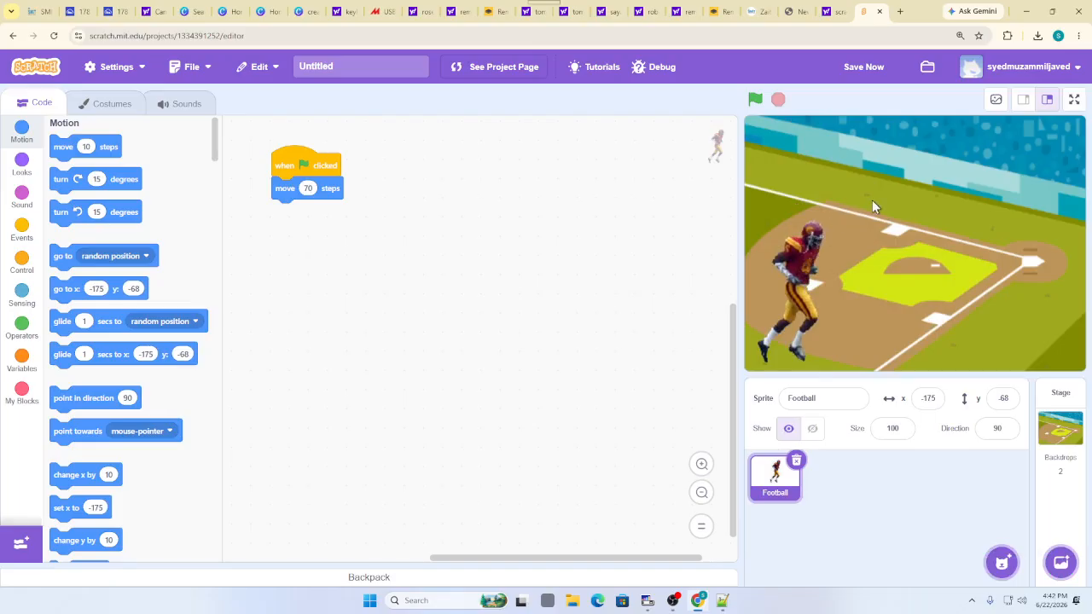
pyautogui.moveTo(797, 259); pyautogui.dragTo(794, 223)
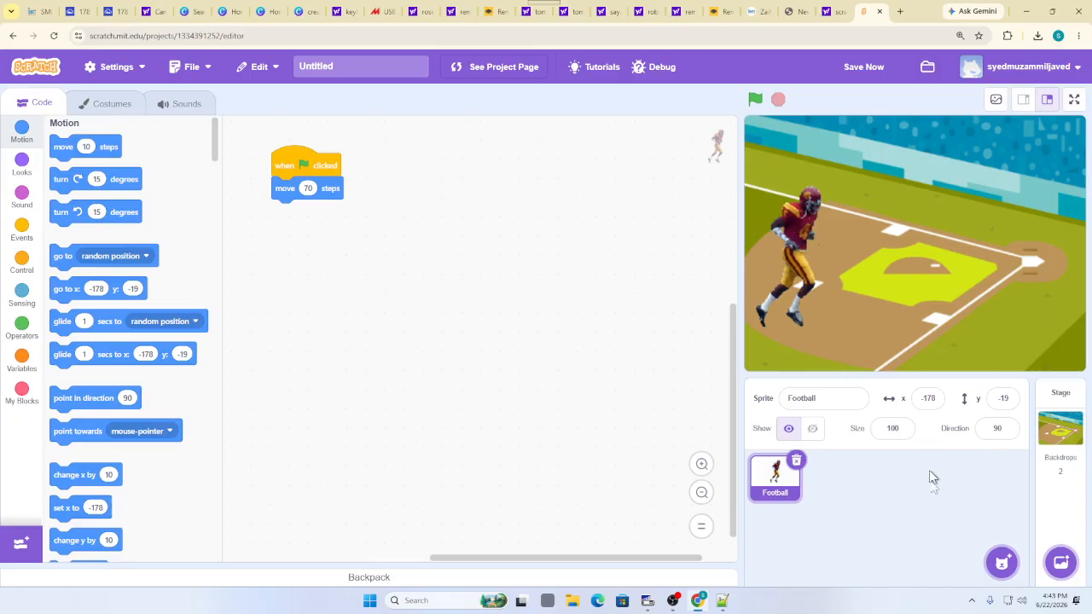
# Add the Ball sprite and move it toward the field's lower left
pyautogui.click(994, 563)
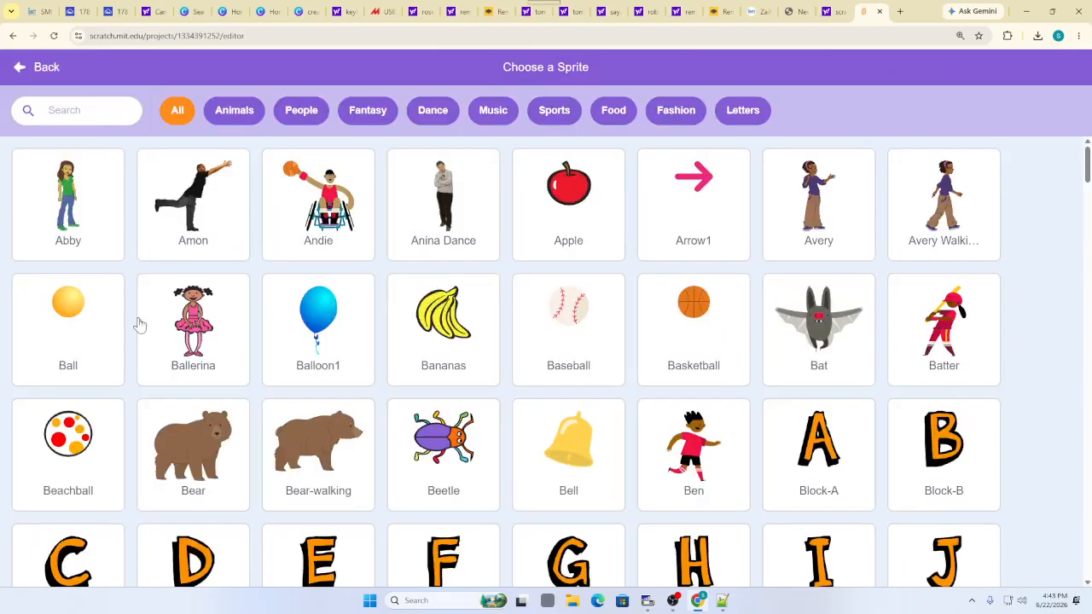
pyautogui.click(106, 338)
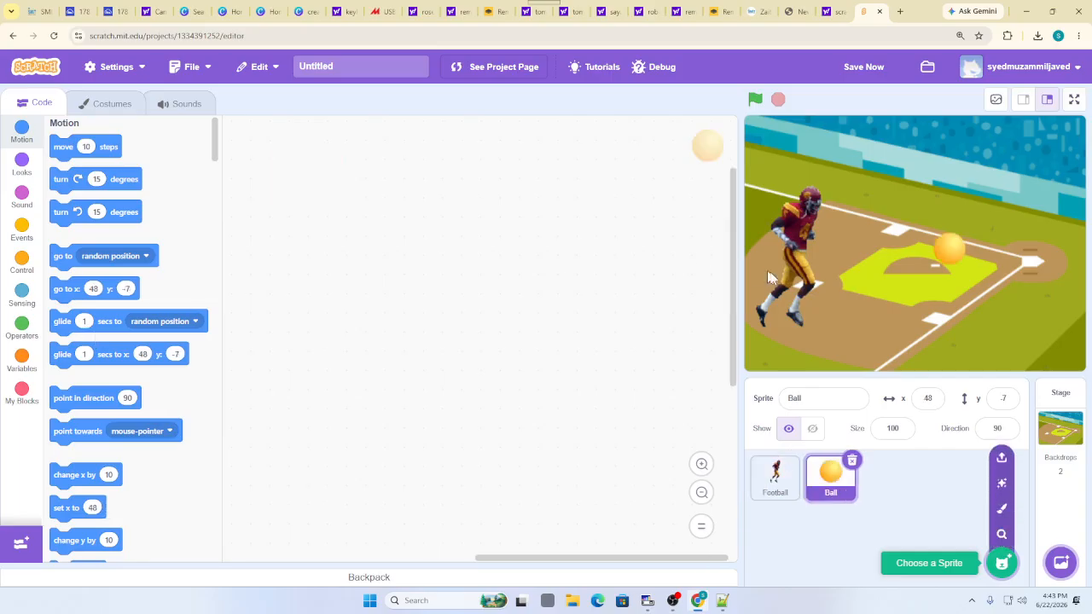
pyautogui.moveTo(954, 252); pyautogui.dragTo(860, 316)
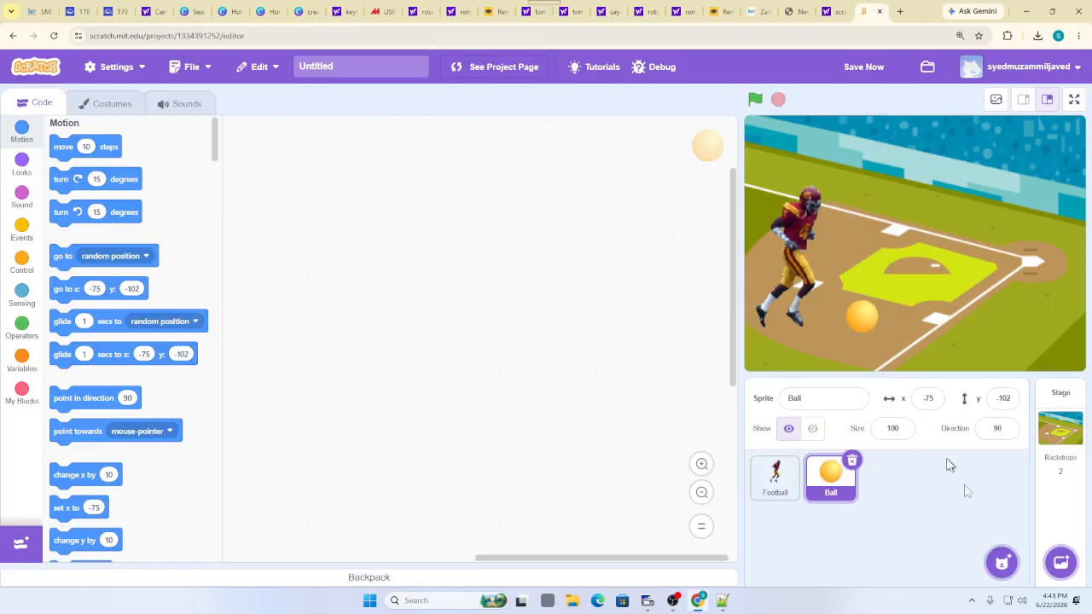
# Browse the sprite library and add the Basketball sprite onto the field
pyautogui.click(1002, 562)
pyautogui.scroll(-20, 480, 310)
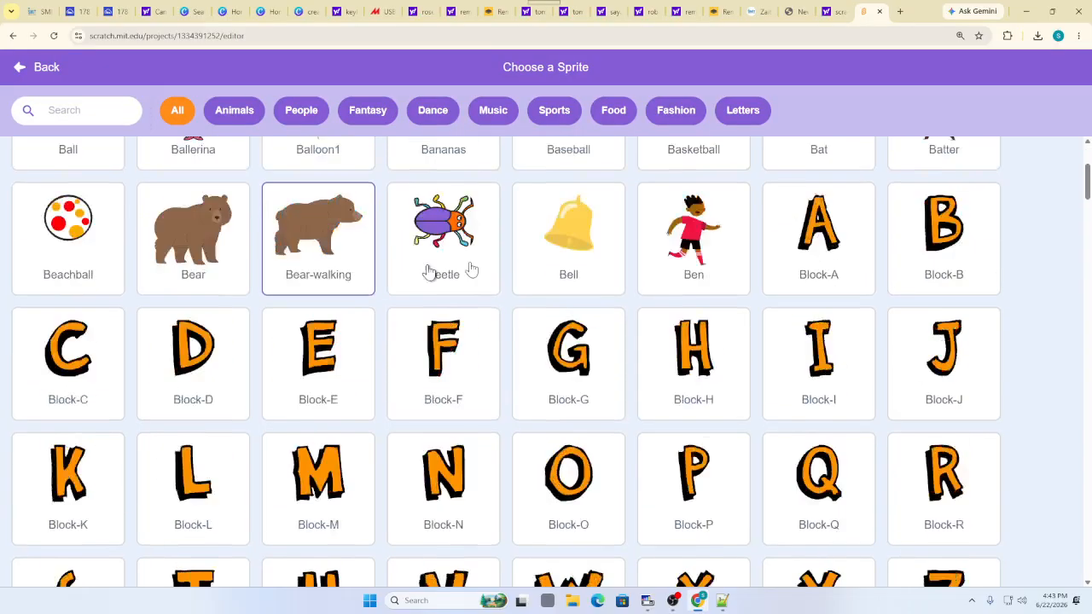
pyautogui.scroll(-20, 598, 285)
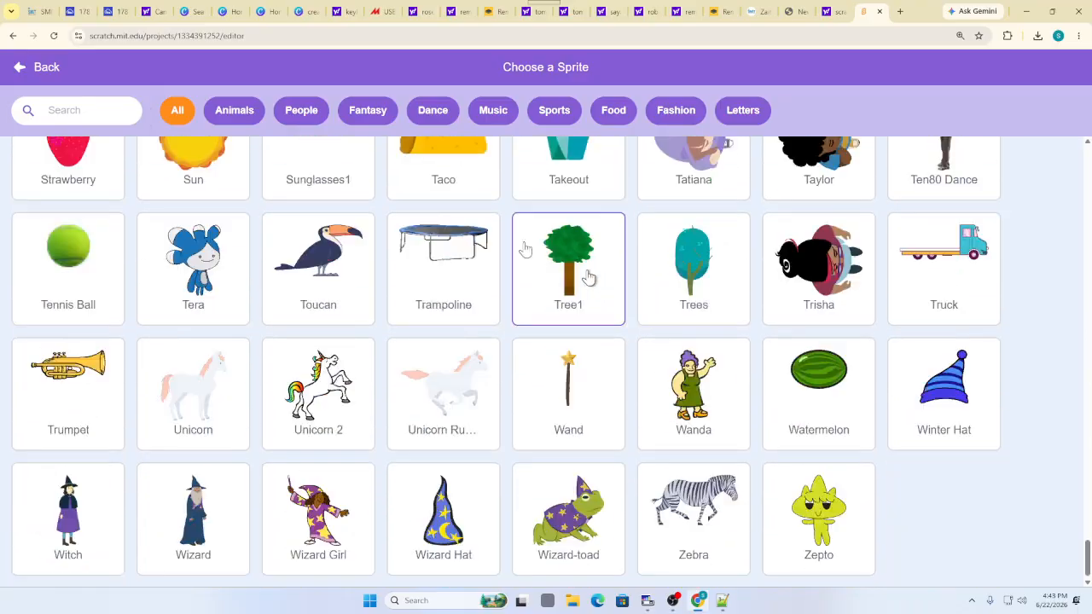
pyautogui.click(307, 119)
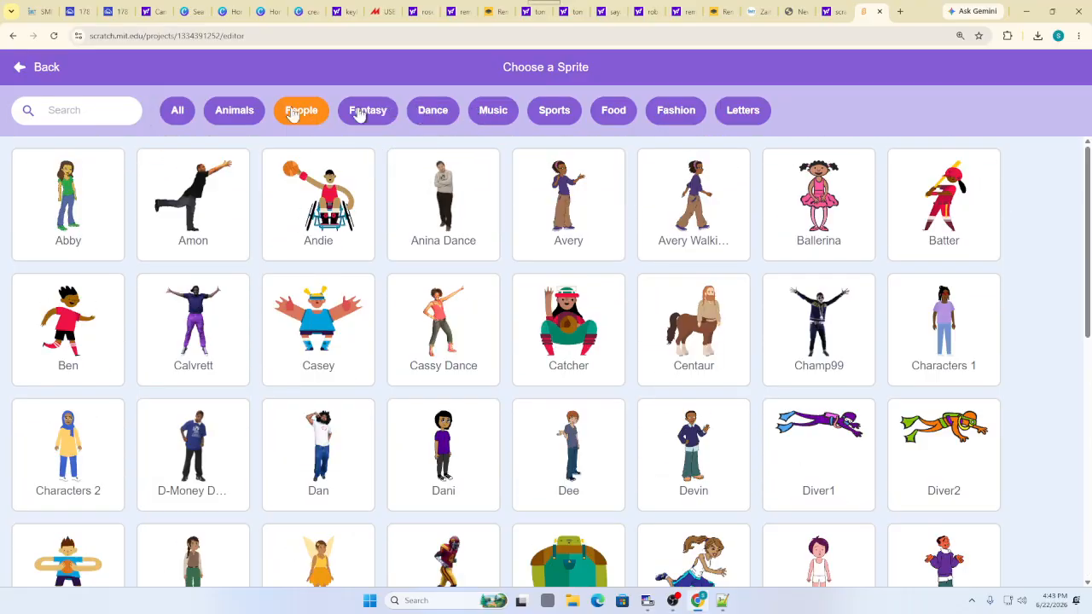
pyautogui.click(177, 113)
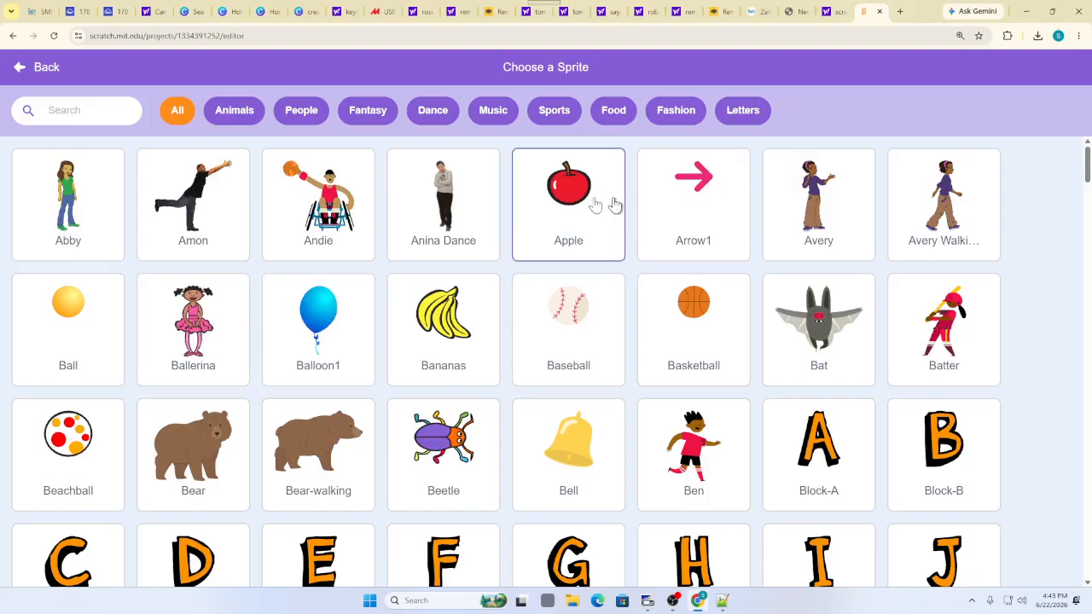
pyautogui.scroll(-20, 292, 273)
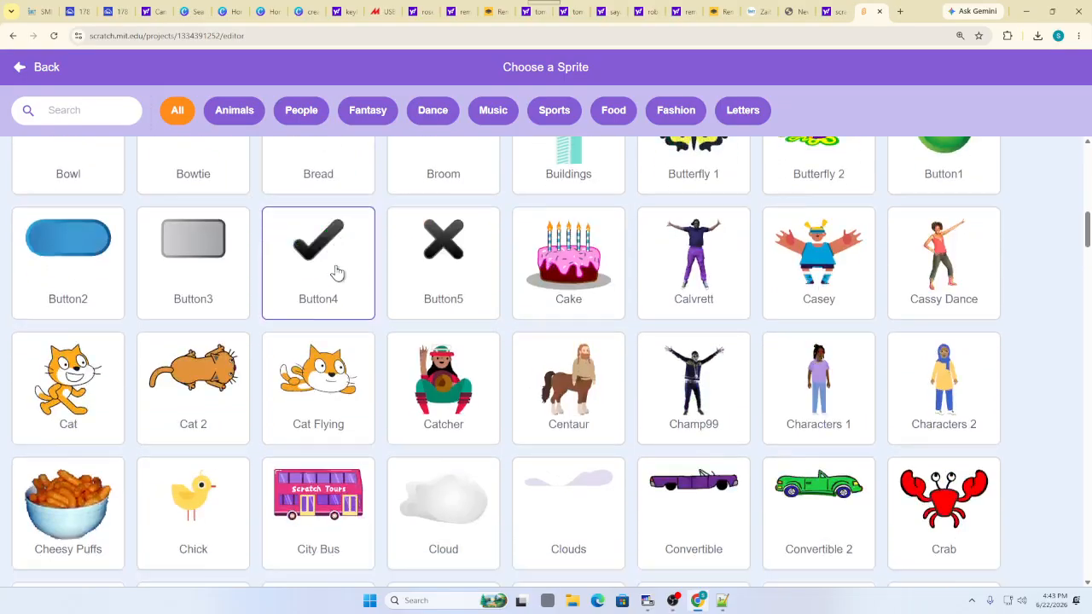
pyautogui.scroll(3, 378, 273)
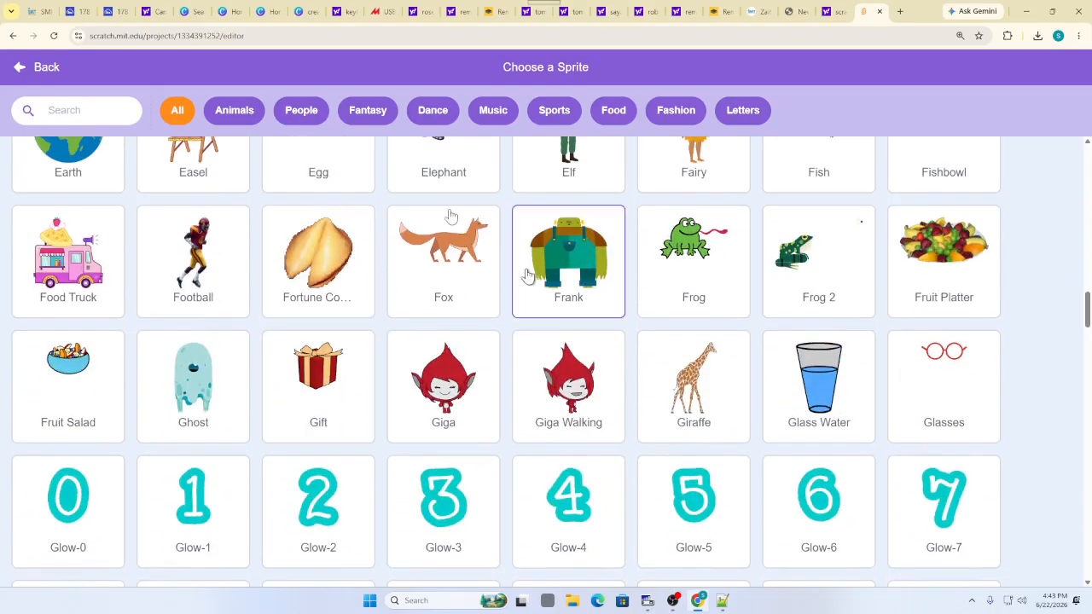
pyautogui.scroll(-10, 529, 273)
pyautogui.scroll(-14, 471, 309)
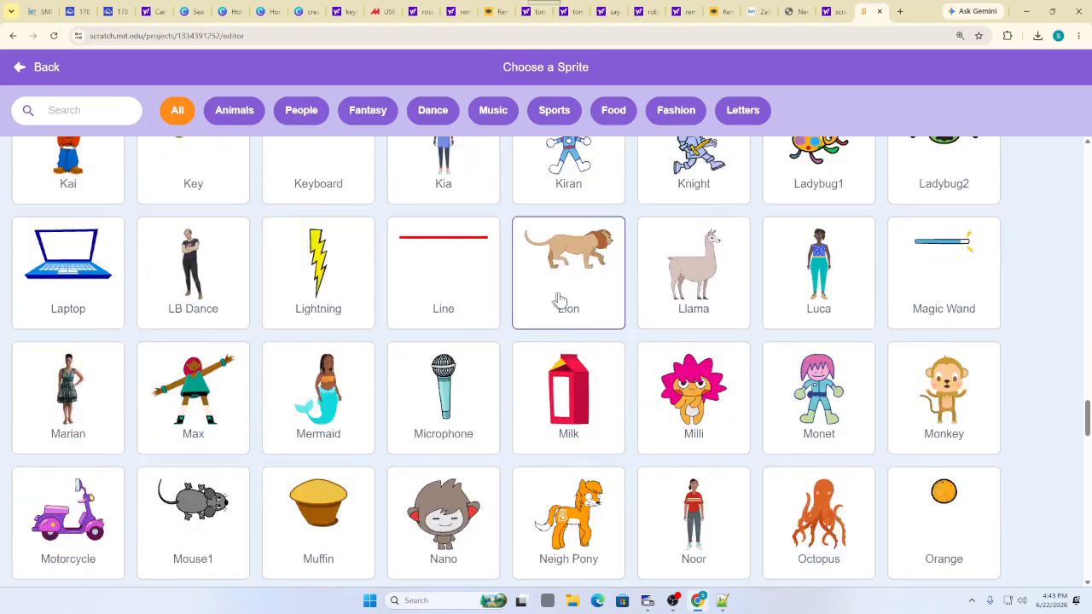
pyautogui.scroll(3, 673, 324)
pyautogui.scroll(-8, 188, 330)
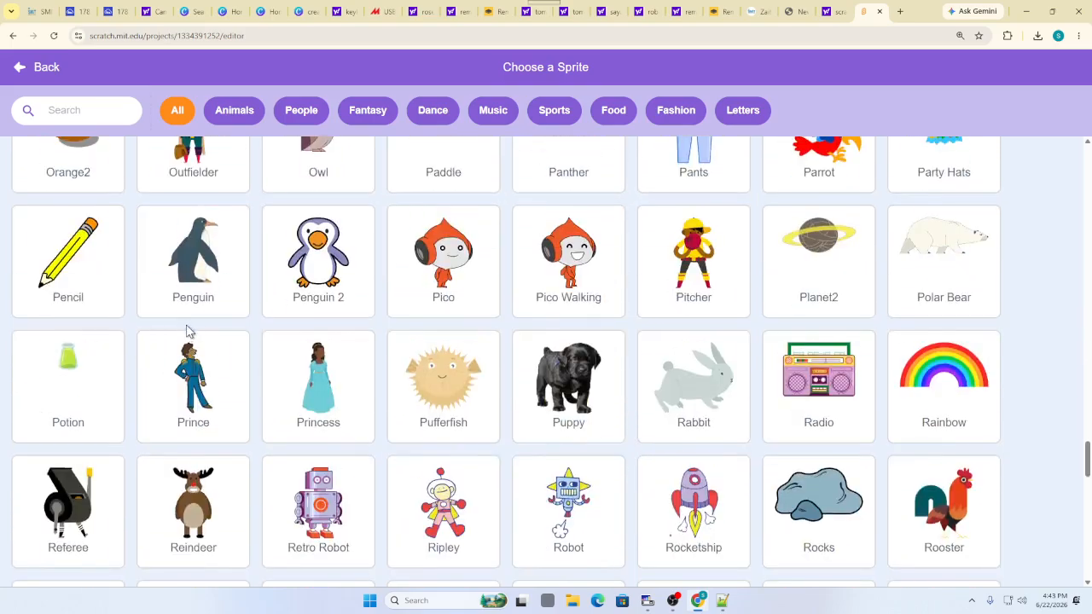
pyautogui.scroll(9, 198, 328)
pyautogui.scroll(14, 240, 330)
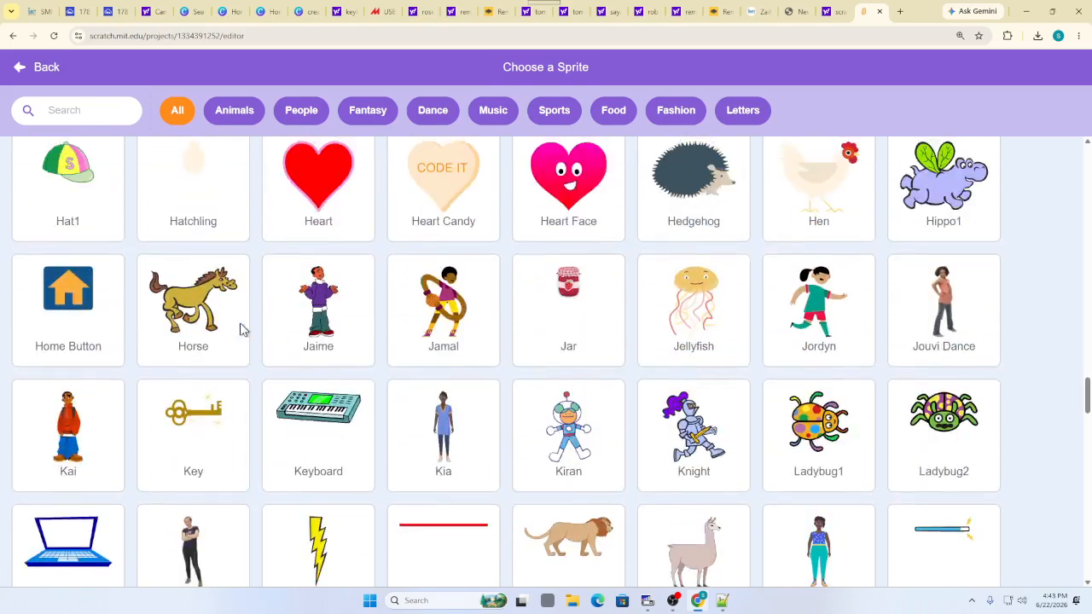
pyautogui.scroll(20, 239, 330)
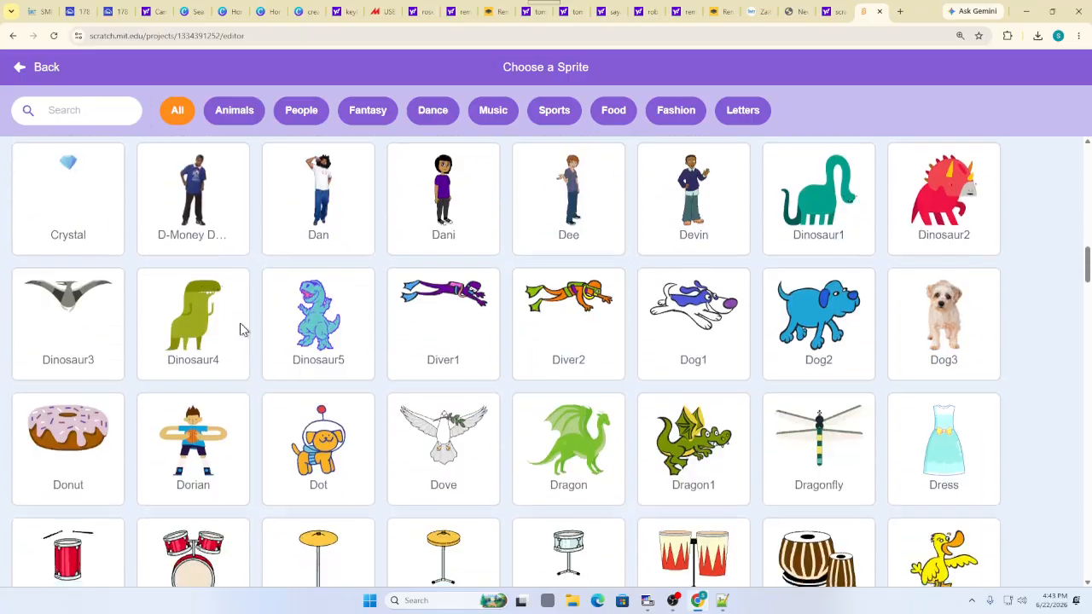
pyautogui.scroll(1, 252, 319)
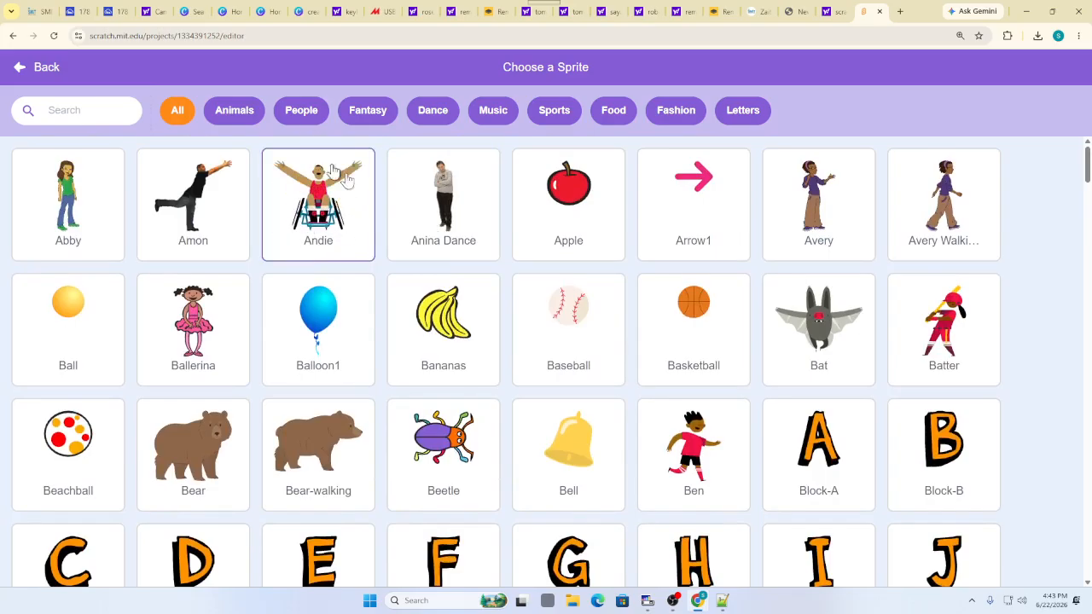
pyautogui.click(691, 341)
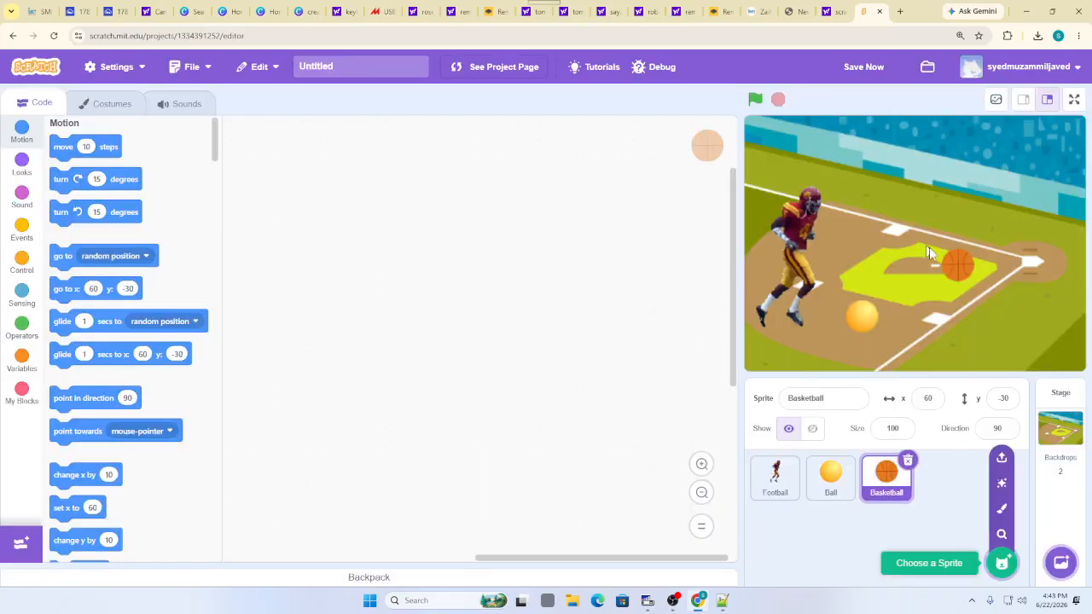
pyautogui.moveTo(951, 260); pyautogui.dragTo(857, 234)
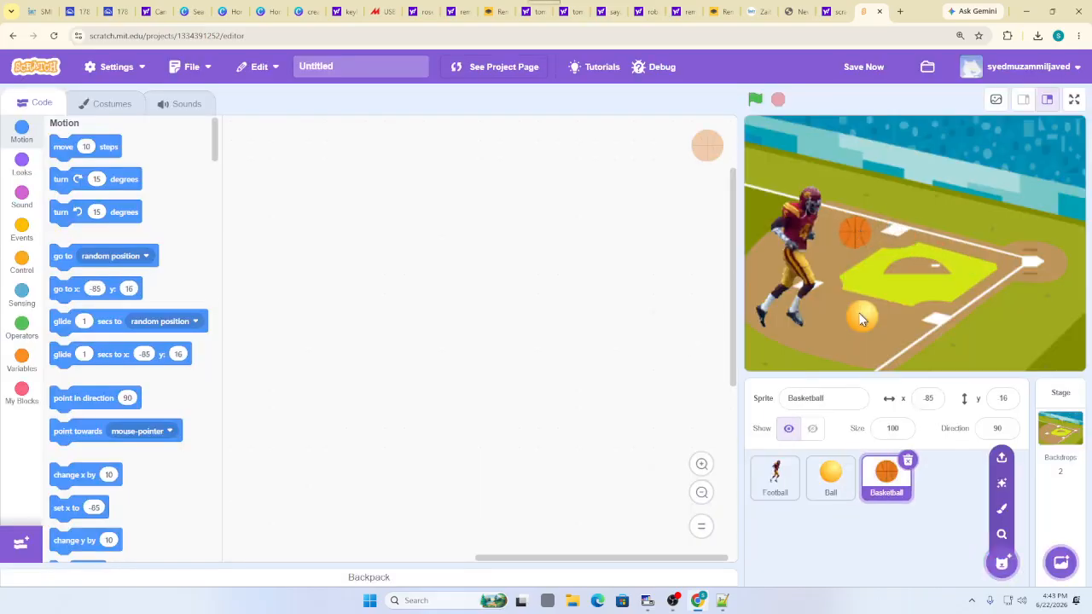
# Delete the yellow Ball sprite, settle the basketball on the infield, and test the project
pyautogui.click(841, 471)
pyautogui.click(852, 461)
pyautogui.click(639, 516)
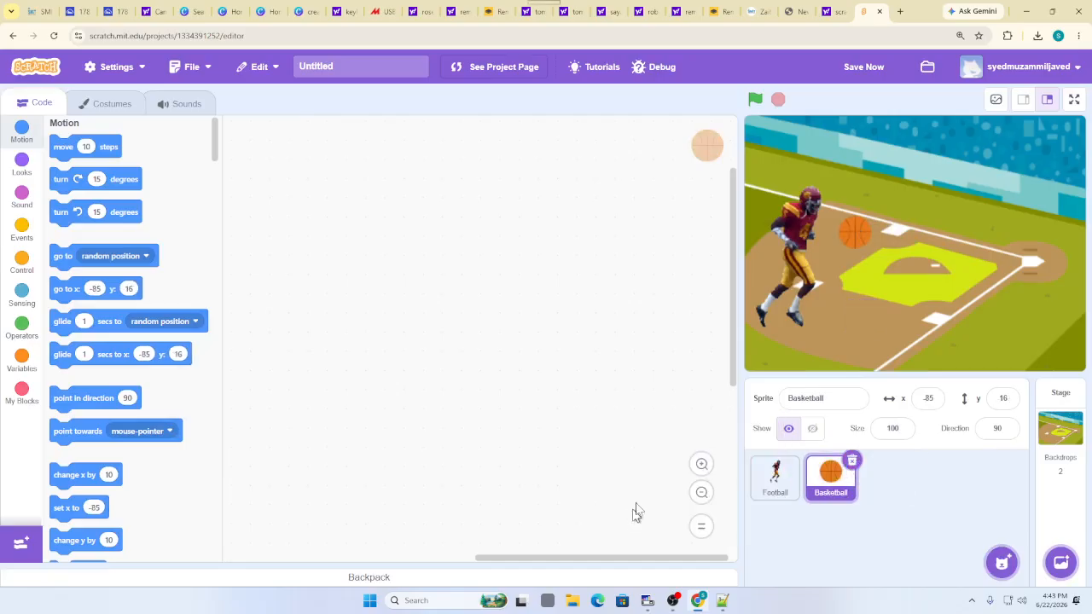
pyautogui.moveTo(855, 237); pyautogui.dragTo(894, 270)
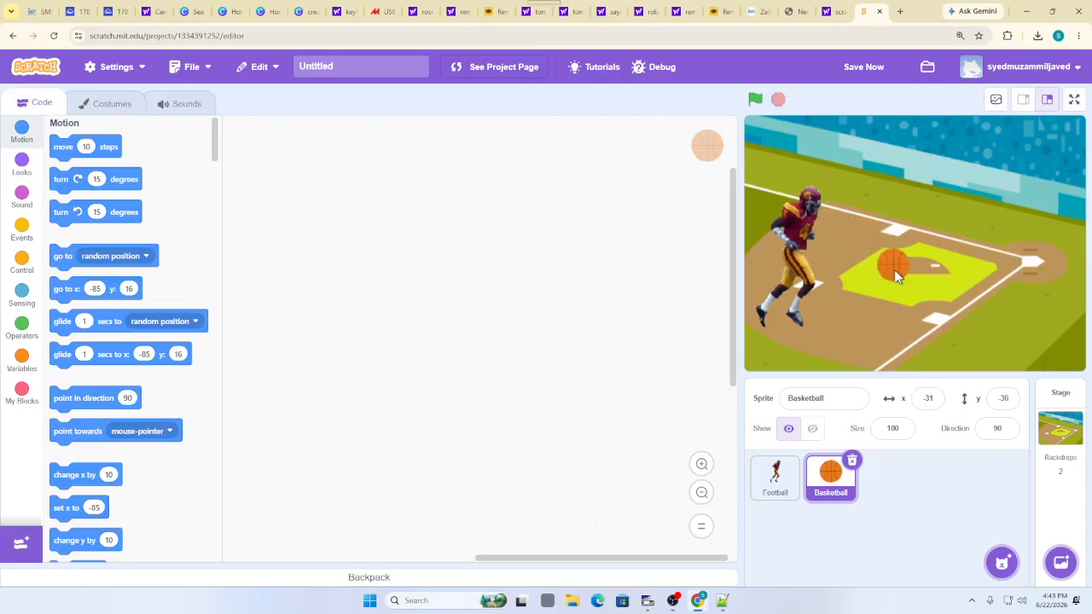
pyautogui.click(755, 99)
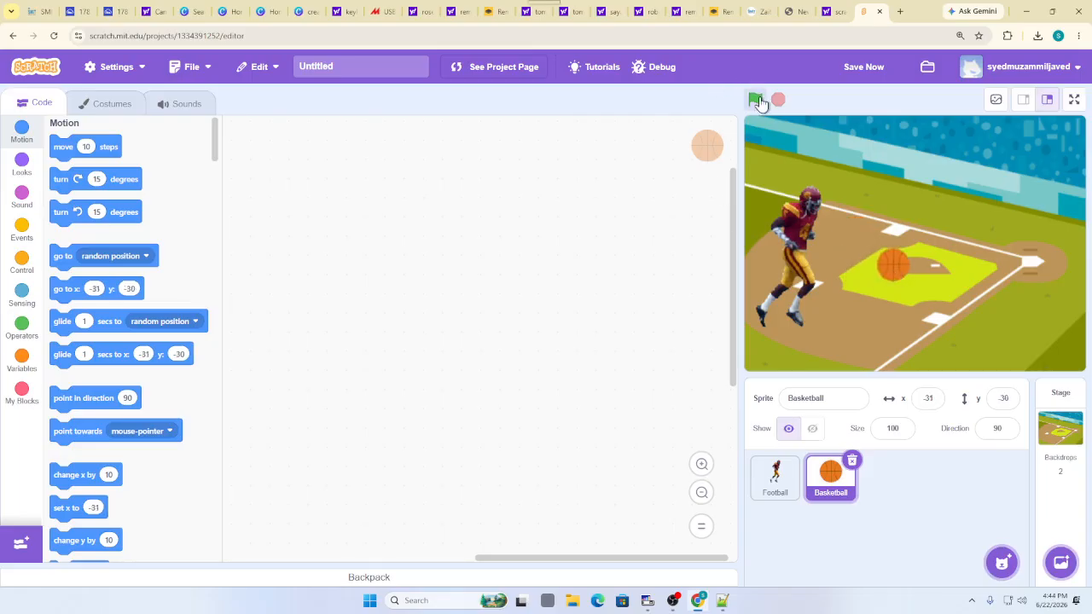
pyautogui.moveTo(841, 259); pyautogui.dragTo(775, 258)
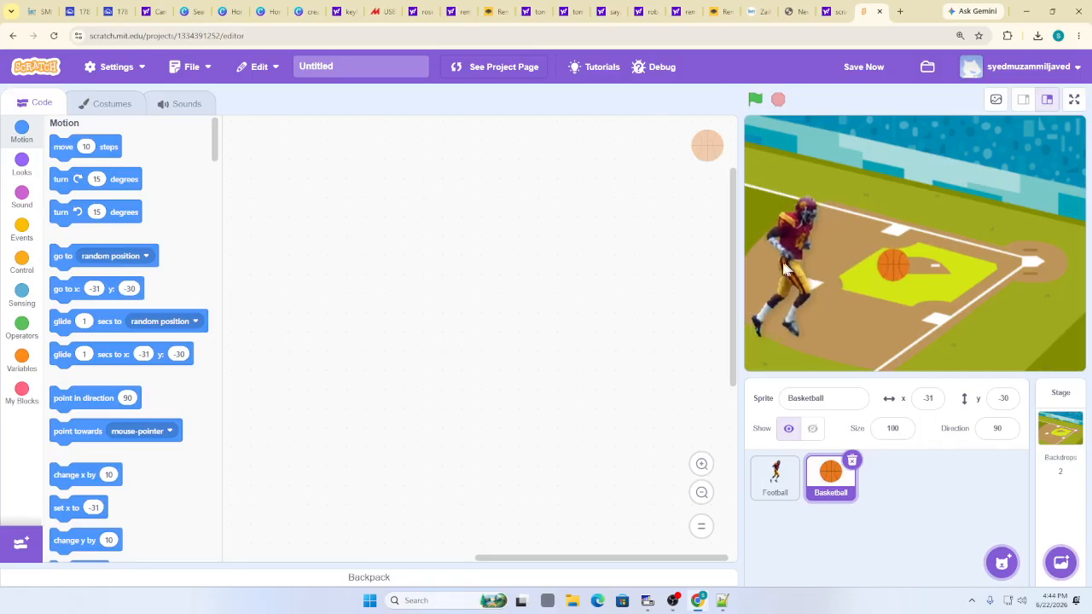
# Test the move, then add a Looks 'say Hello!' block under 'move 70 steps'
pyautogui.click(756, 99)
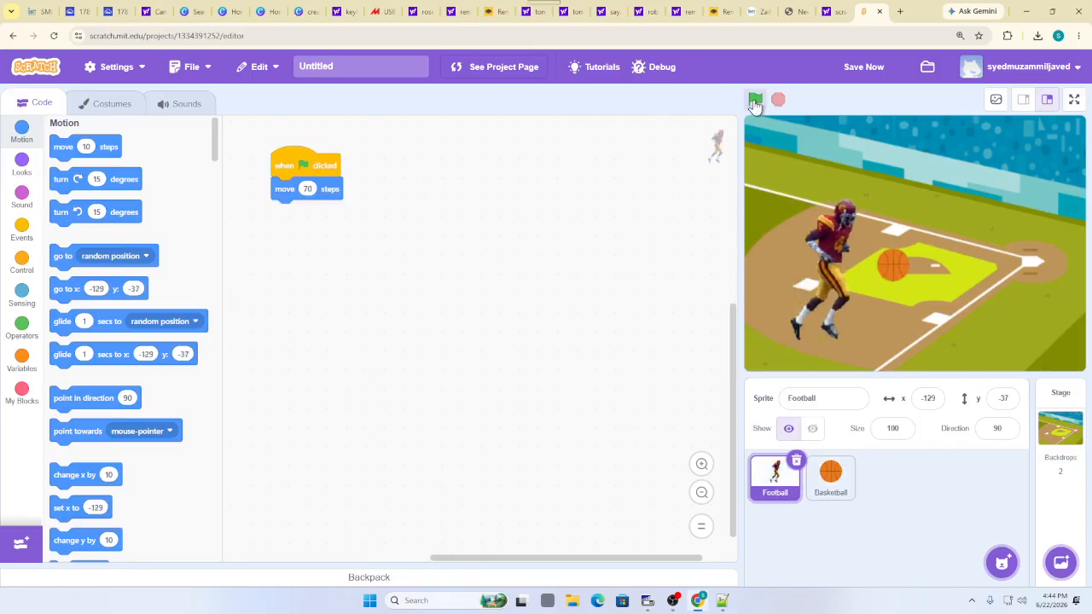
pyautogui.moveTo(841, 263); pyautogui.dragTo(774, 261)
pyautogui.click(750, 104)
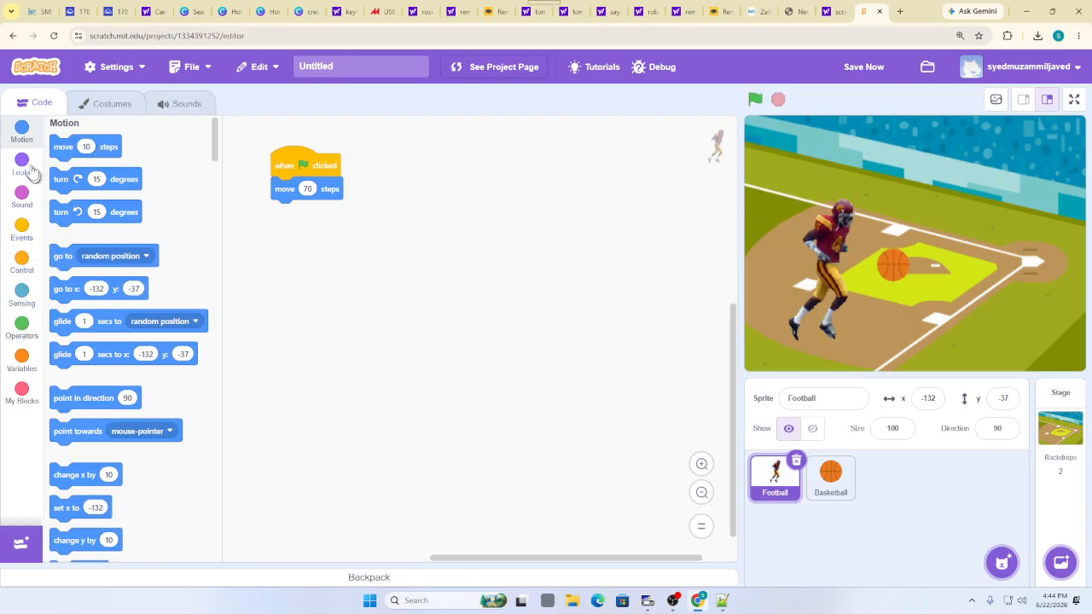
pyautogui.click(19, 198)
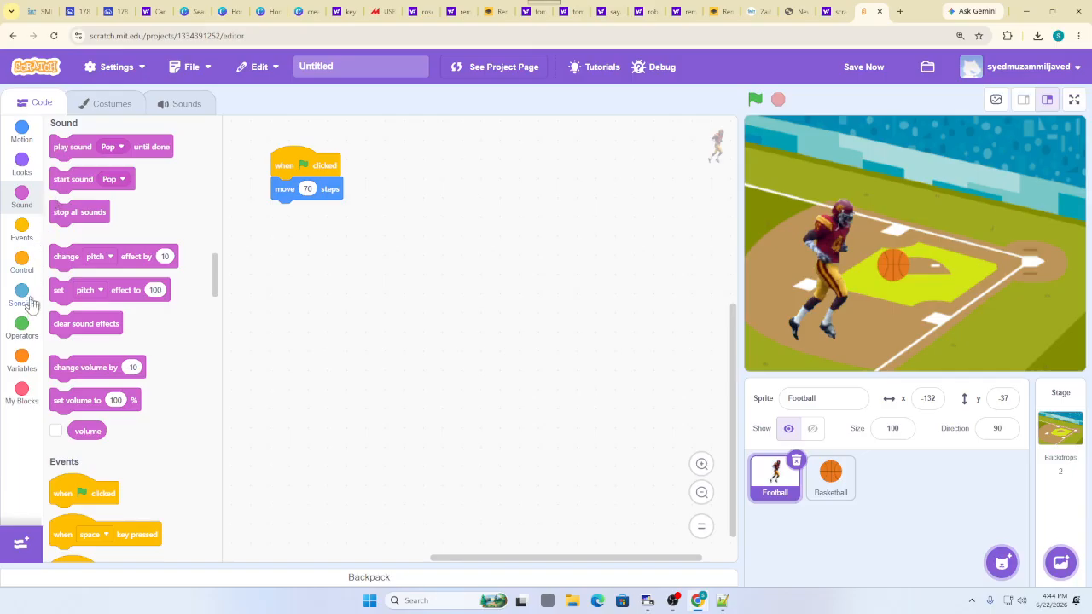
pyautogui.click(22, 159)
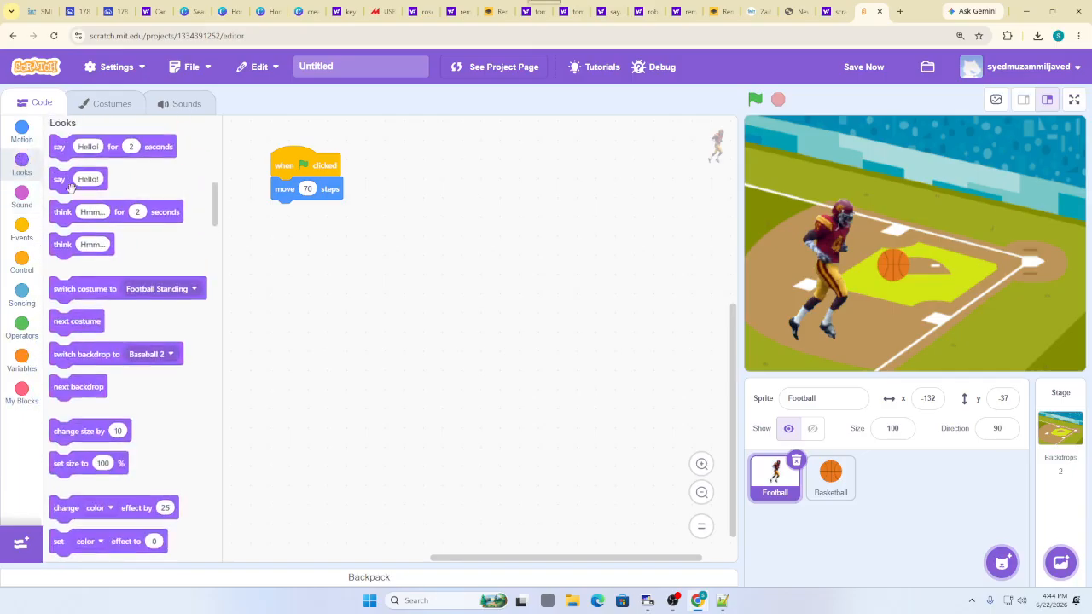
pyautogui.moveTo(70, 187); pyautogui.dragTo(278, 215)
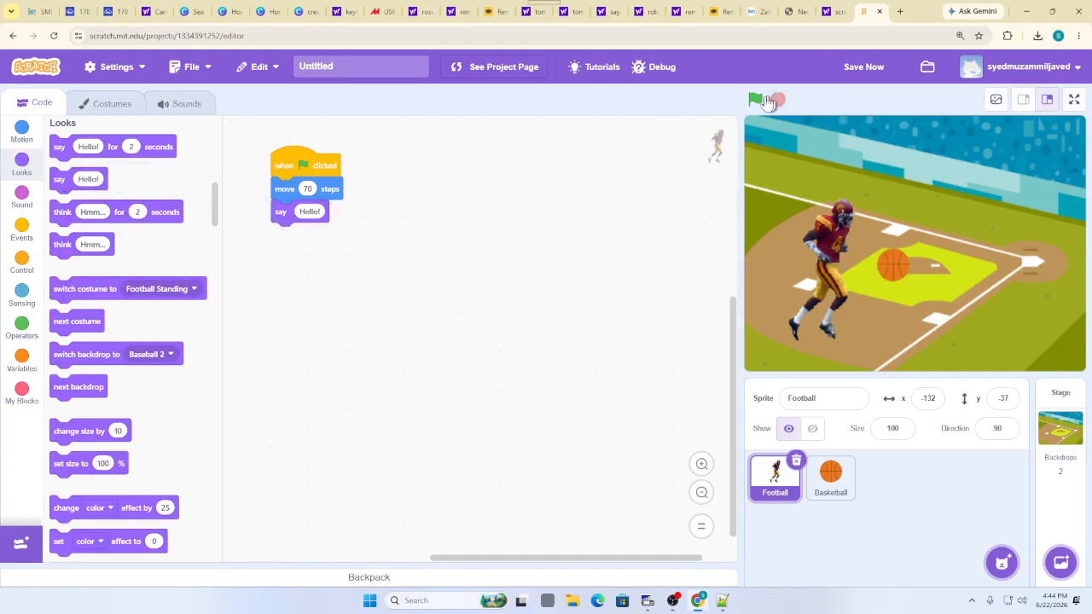
pyautogui.click(766, 99)
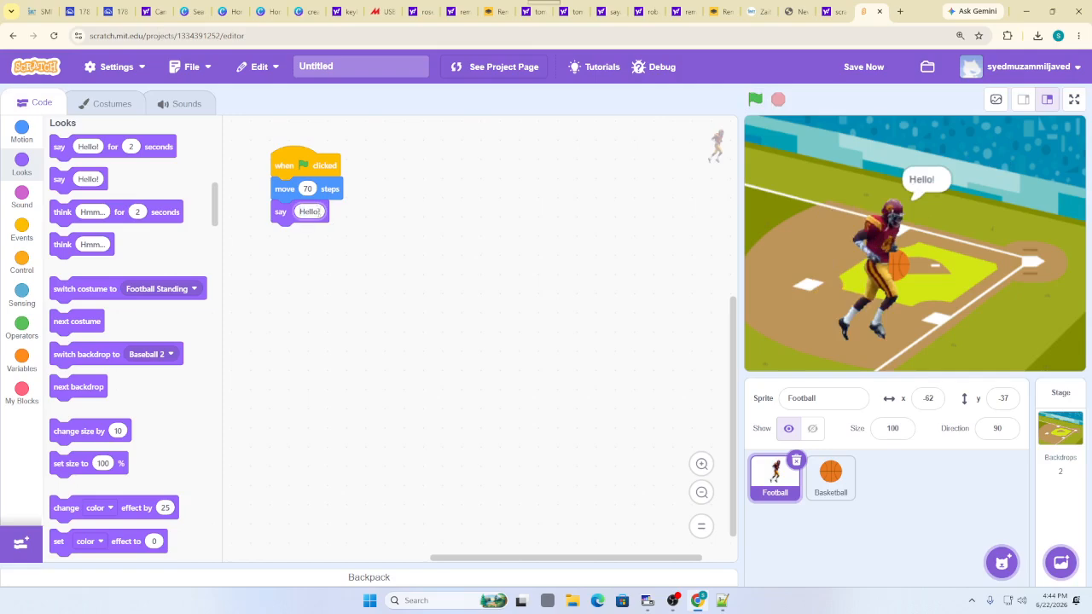
# Change the say text to 'welcome to class' and run the script to check it
pyautogui.click(317, 212)
pyautogui.press('BackSpace')
pyautogui.write('welcome to class')
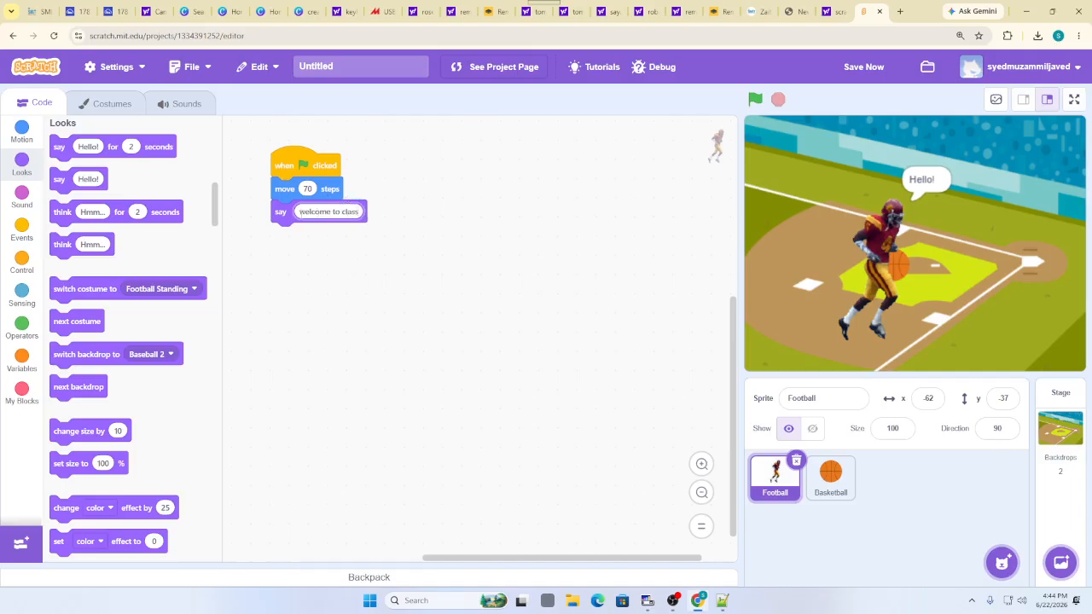
pyautogui.click(358, 241)
pyautogui.click(759, 102)
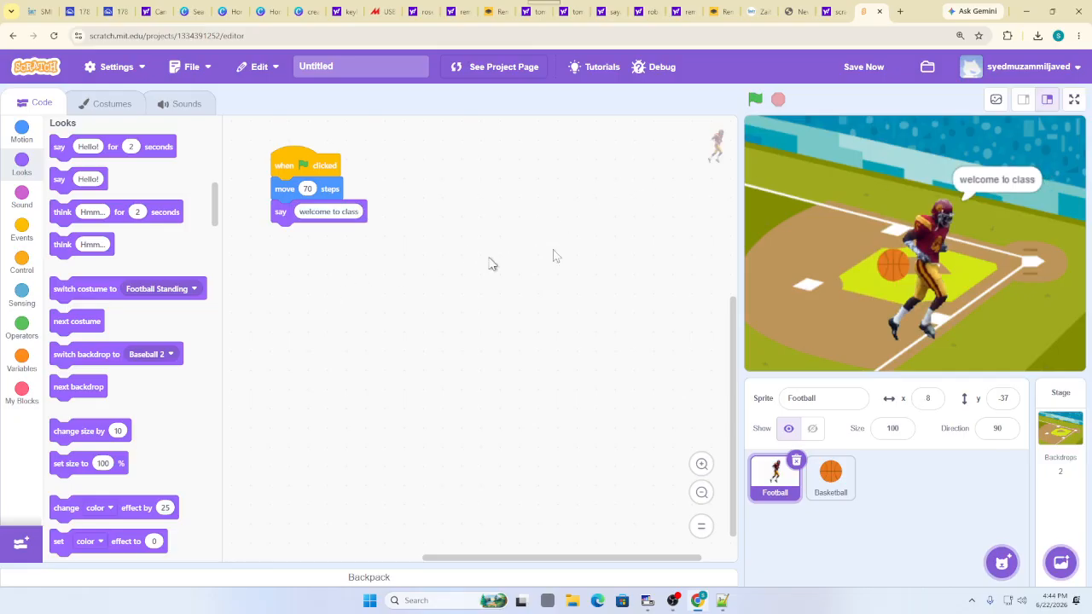
pyautogui.click(755, 100)
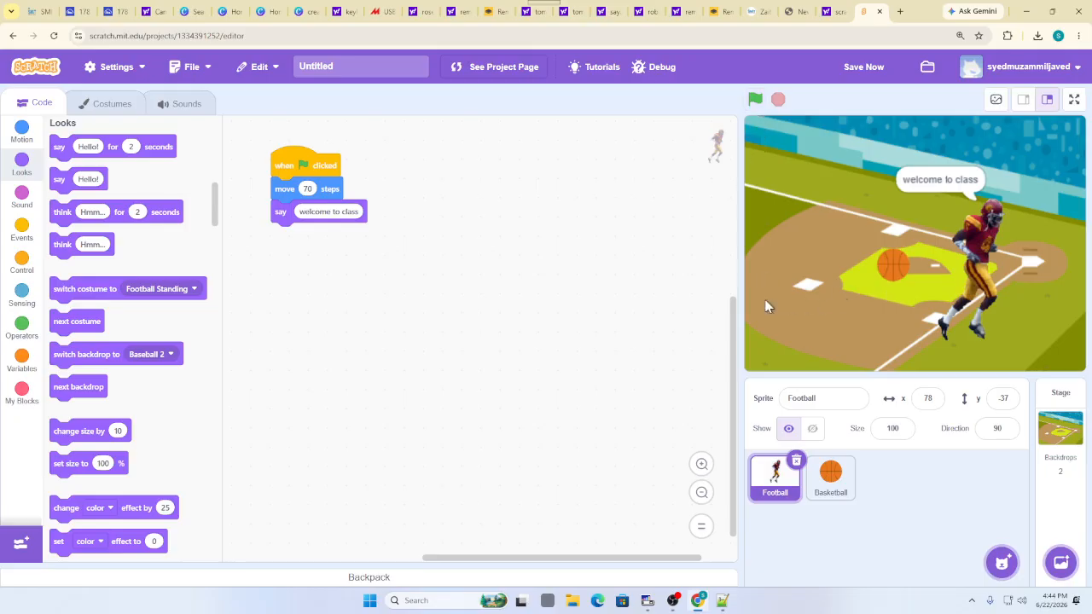
pyautogui.click(21, 229)
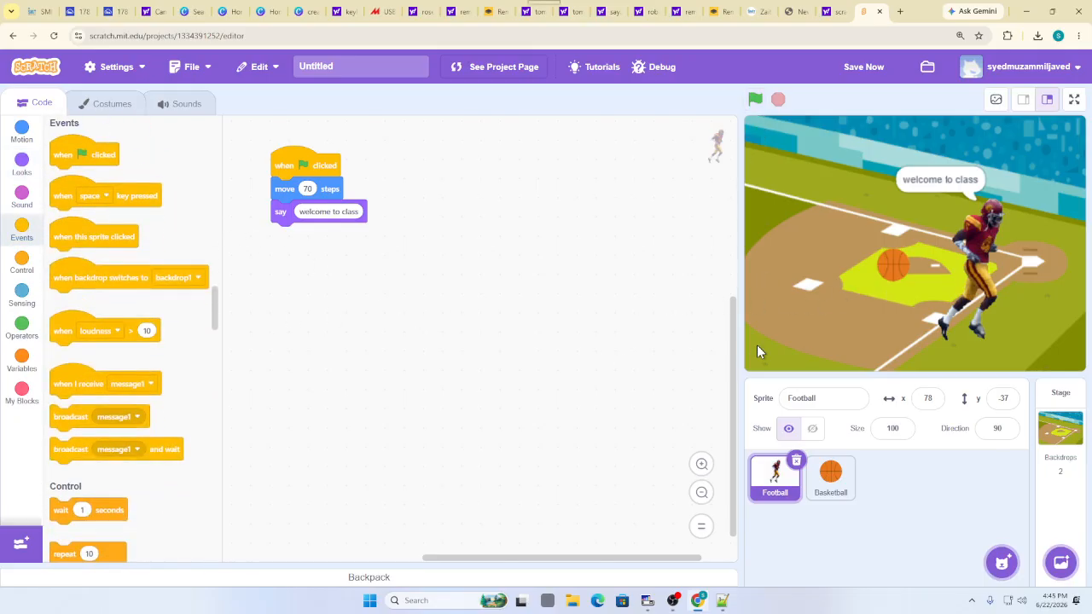
# Drag the Football player back to the field's left and save with Save Now
pyautogui.moveTo(1004, 293); pyautogui.dragTo(809, 237)
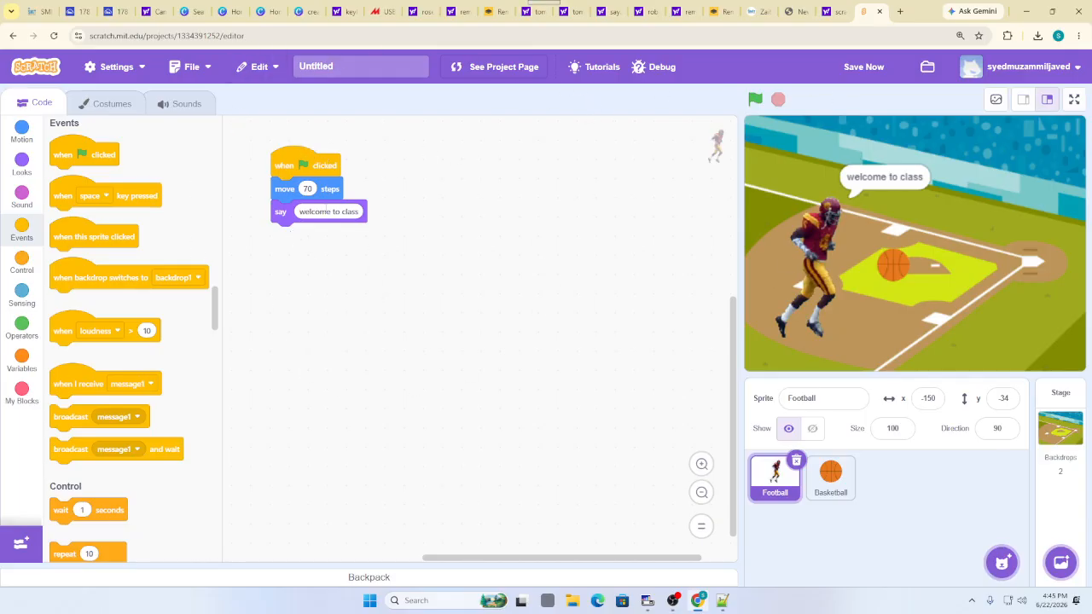
pyautogui.click(858, 68)
# Close the editor, load scratch.mit.edu in a new tab, and view the My Stuff project list
pyautogui.click(879, 12)
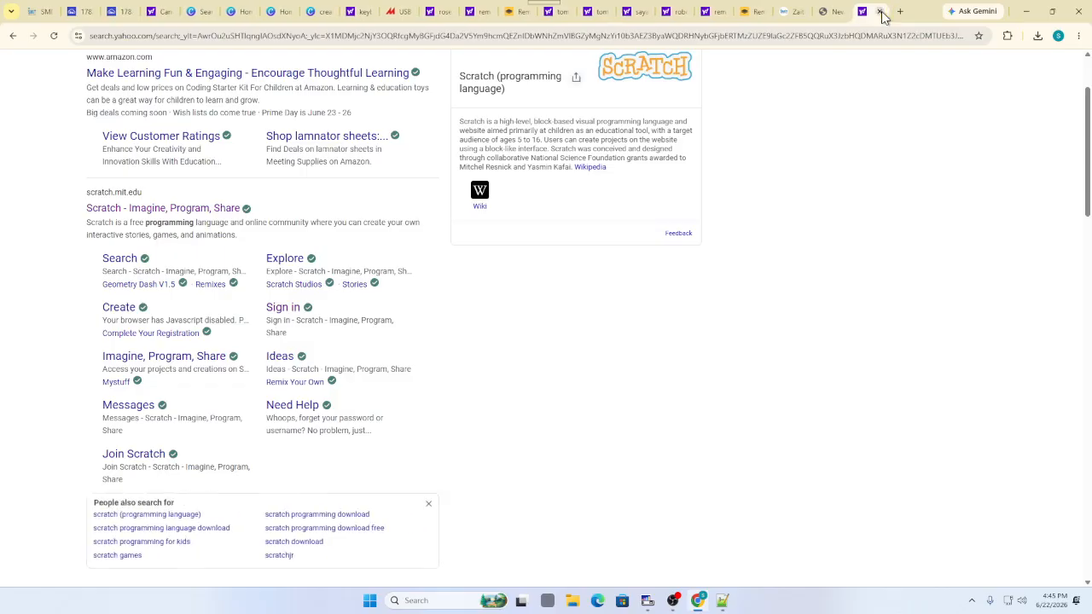
pyautogui.click(901, 11)
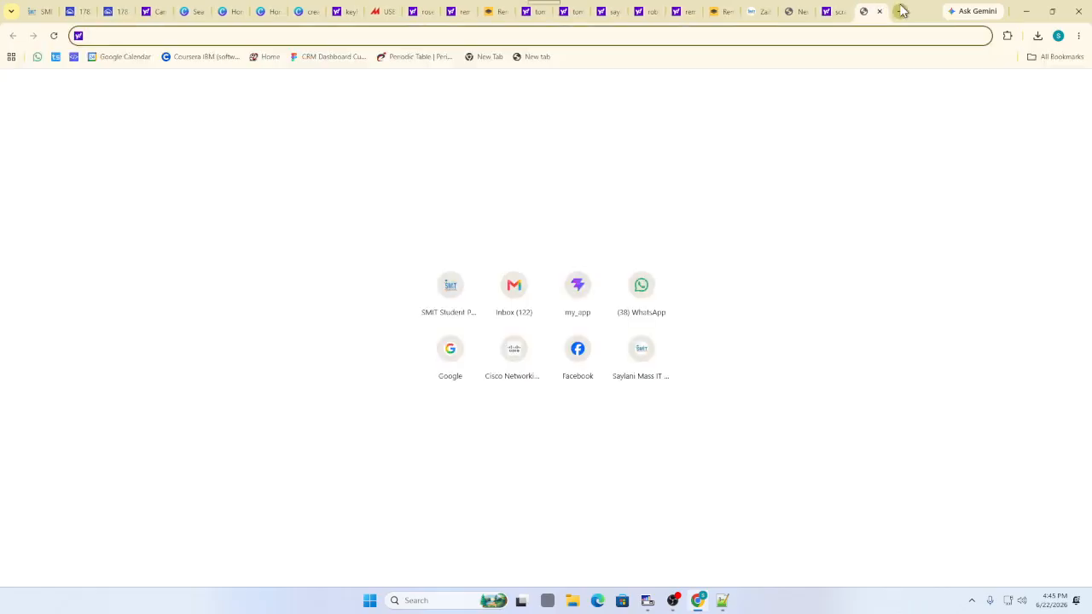
pyautogui.write('sc')
pyautogui.press('Return')
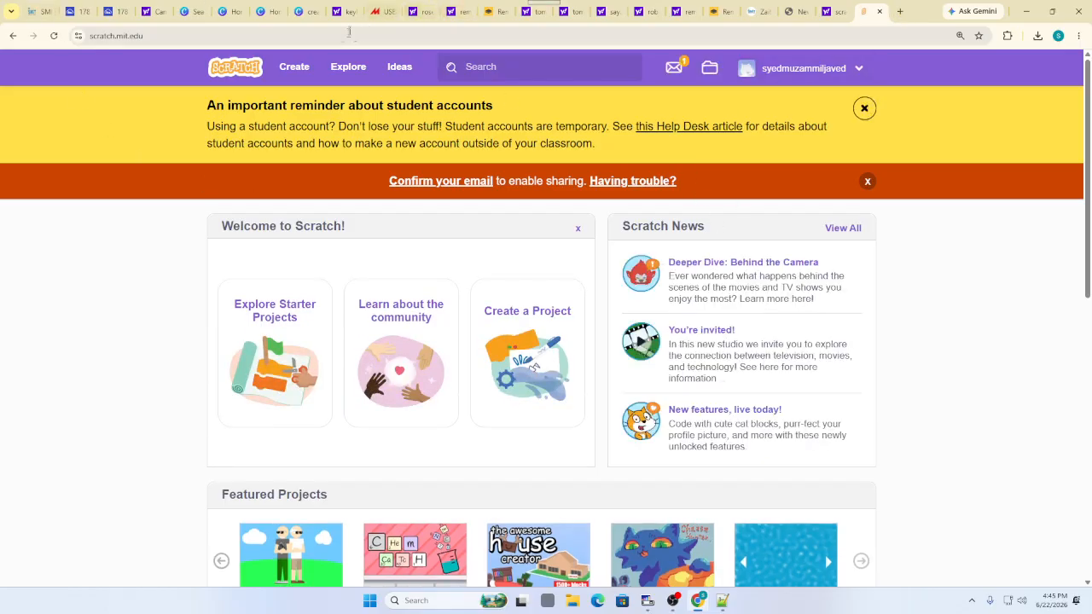
pyautogui.click(290, 77)
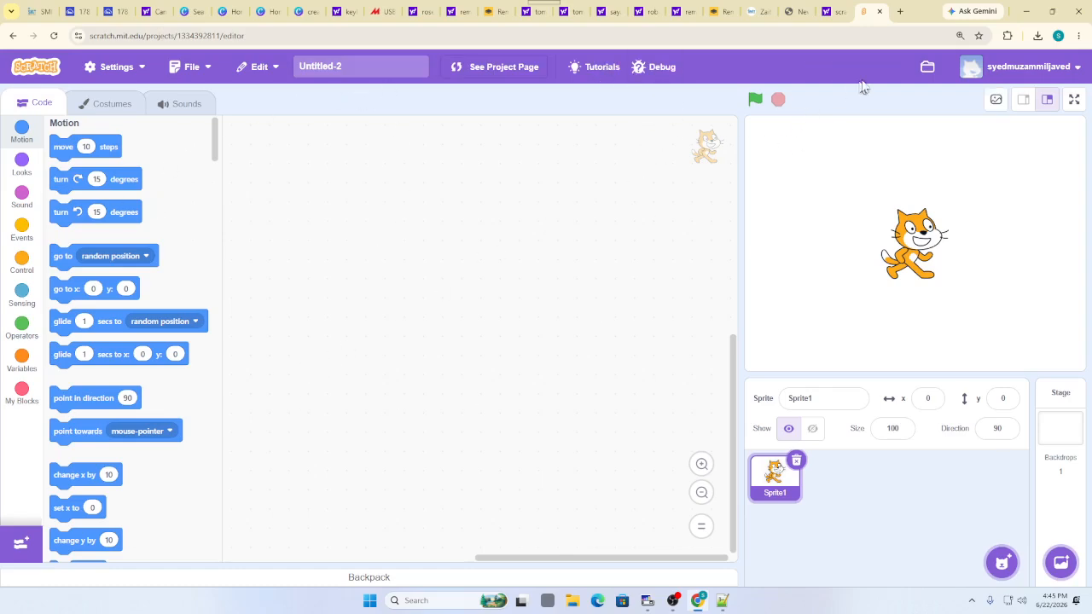
pyautogui.click(927, 66)
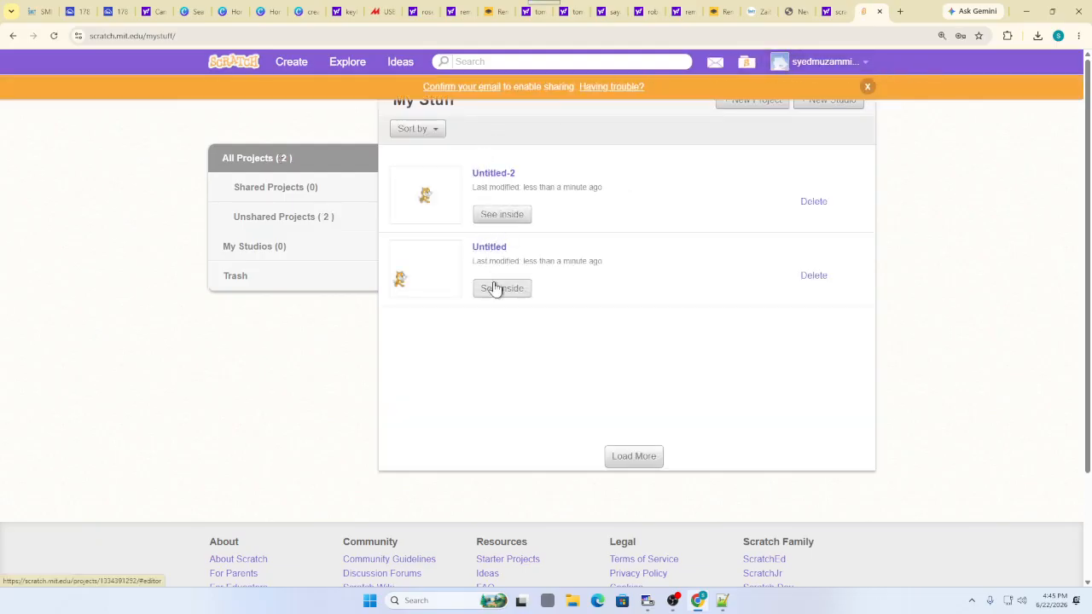
# Open the Untitled project via See inside, then bring OBS Studio to the front
pyautogui.click(497, 293)
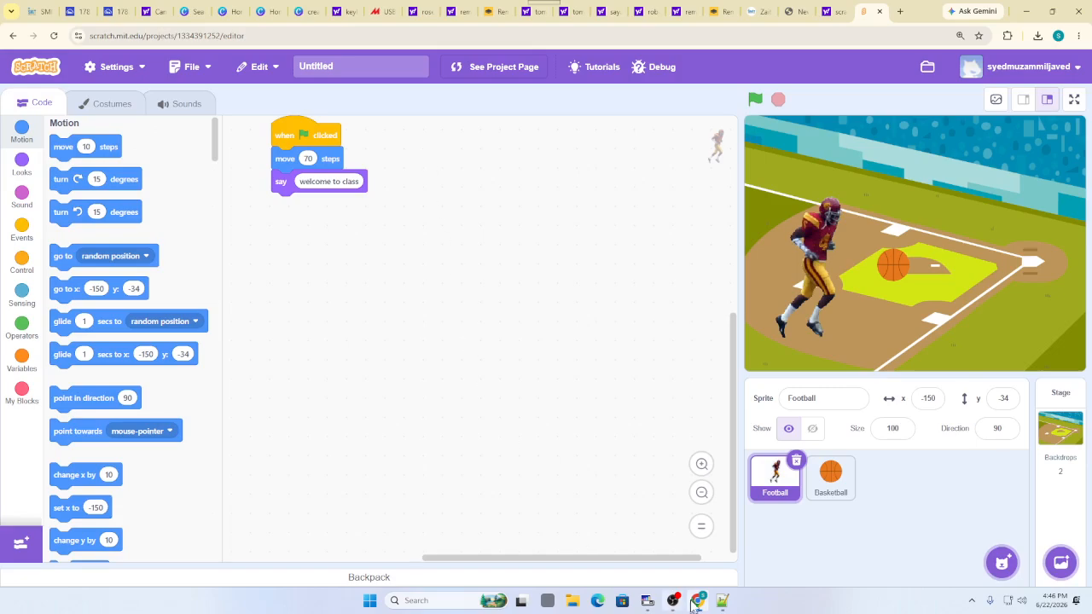
pyautogui.click(682, 505)
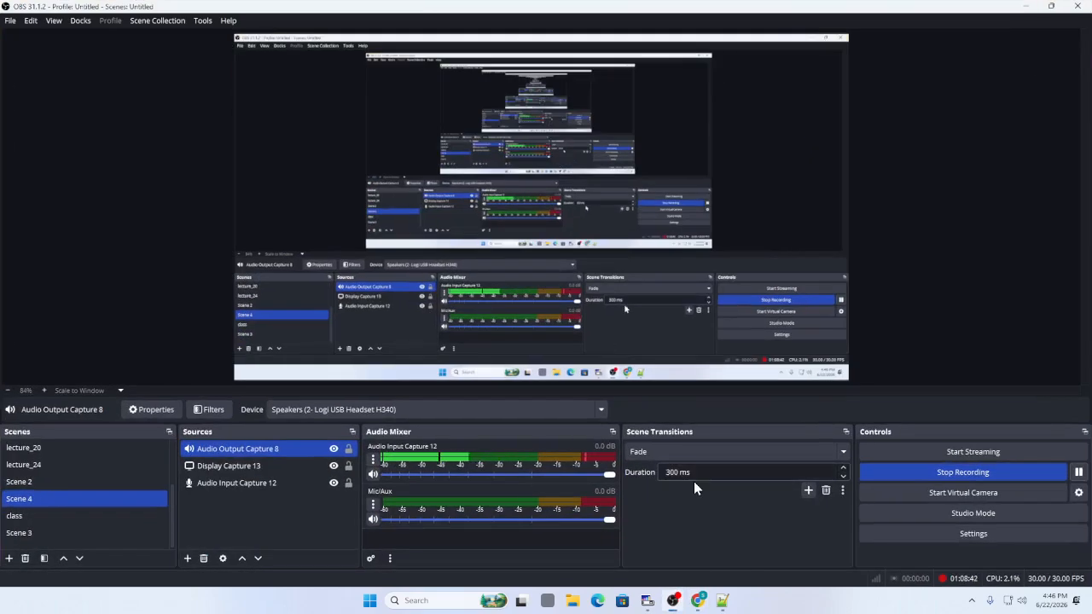